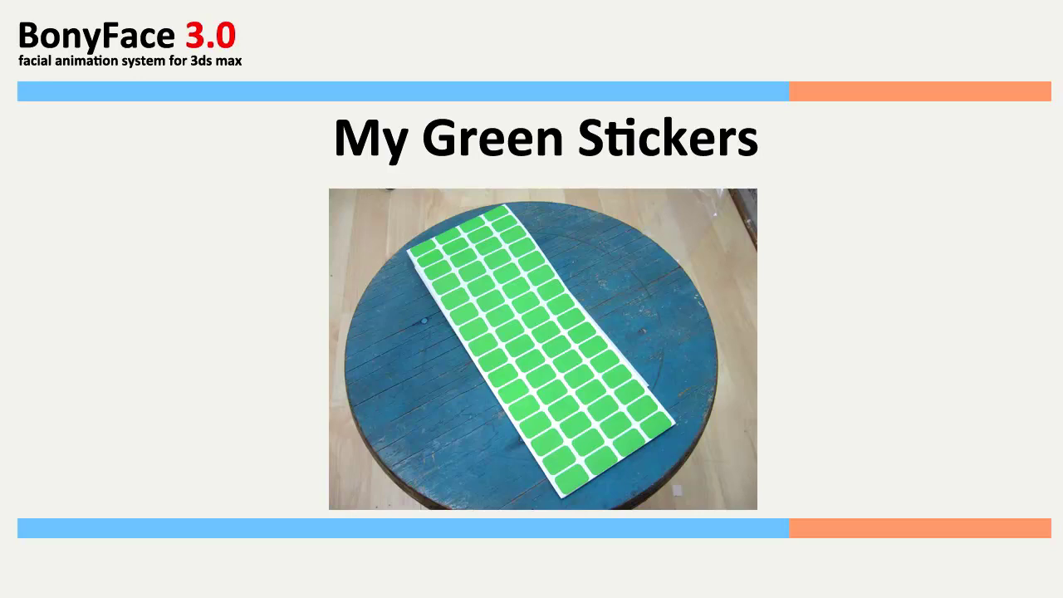
Advance through the Face Markers End Result and camera-arrangement slides to the 3 Cameras Arrangement slide
key("Right")
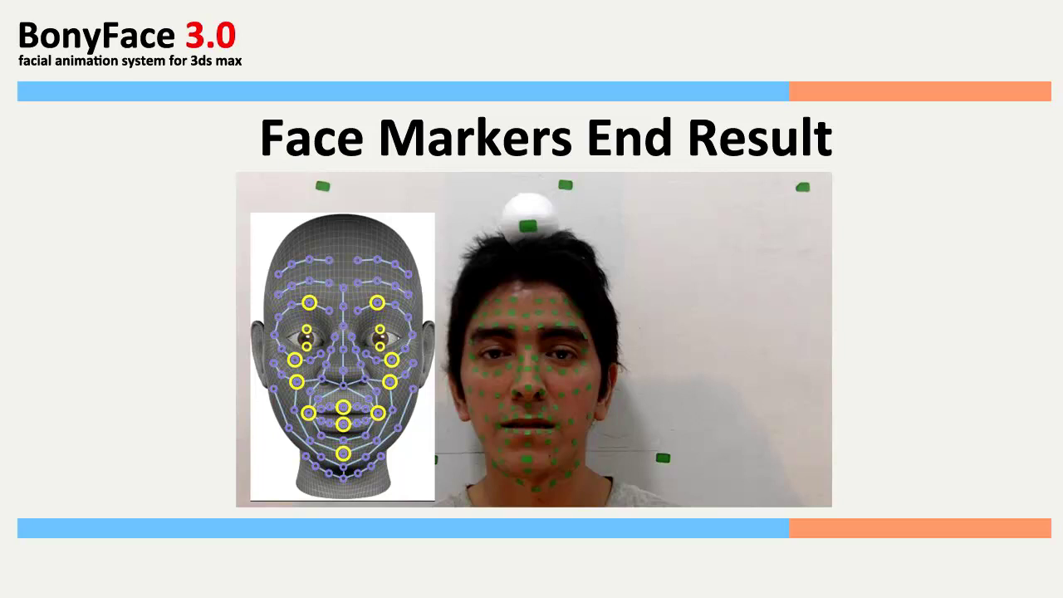
key("Right")
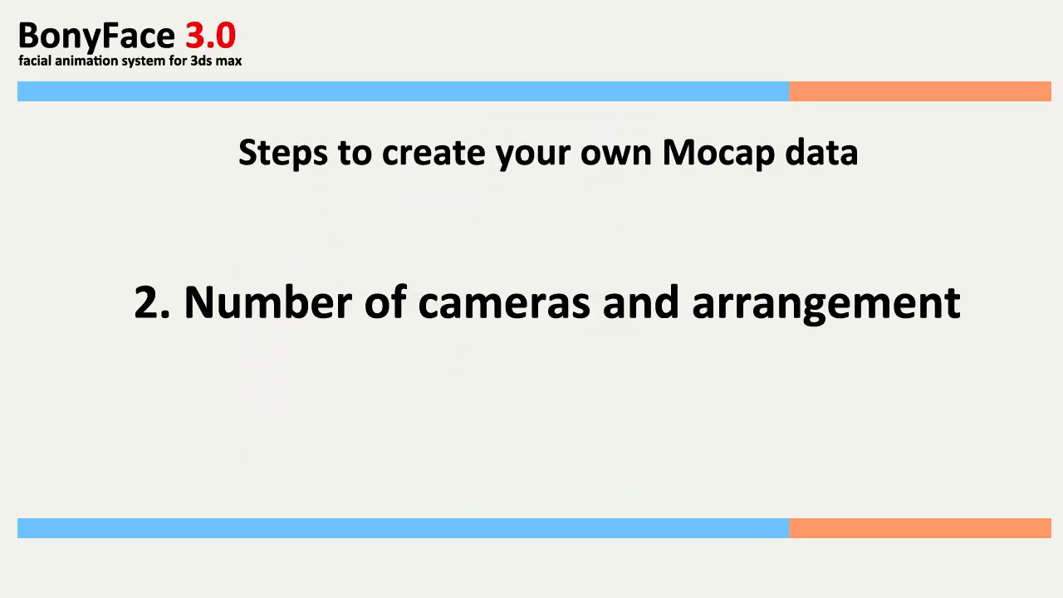
key("Right")
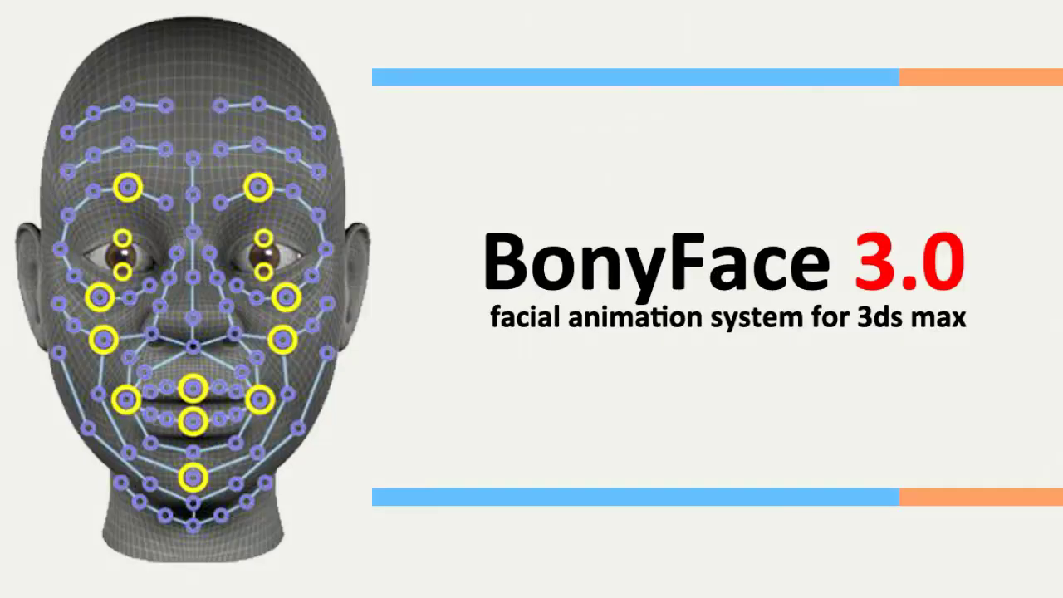
Bring the Front720p player window to the front and move it slightly lower
mouse_move(368, 597)
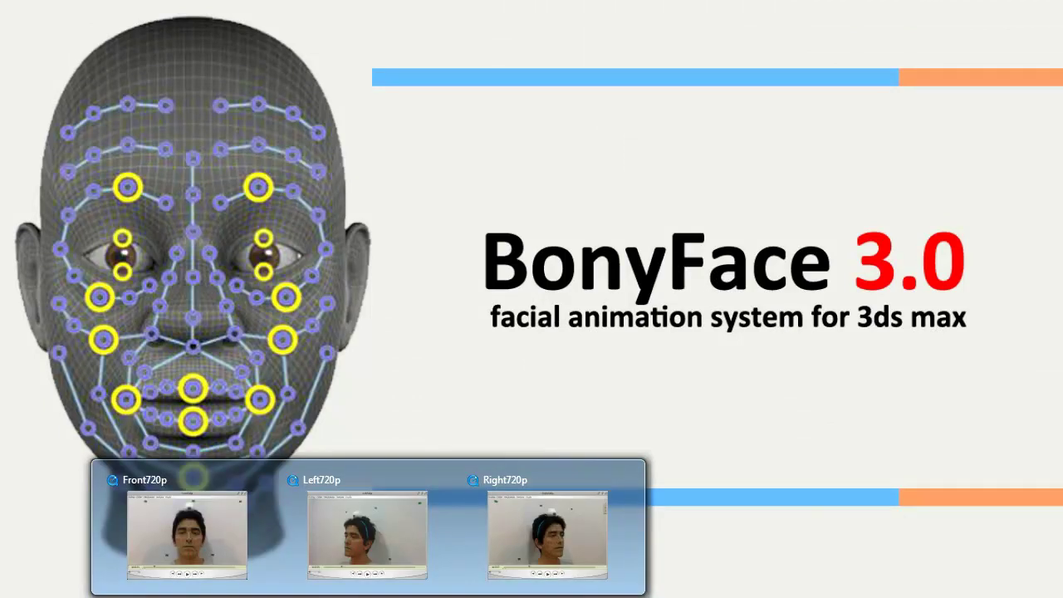
mouse_move(216, 537)
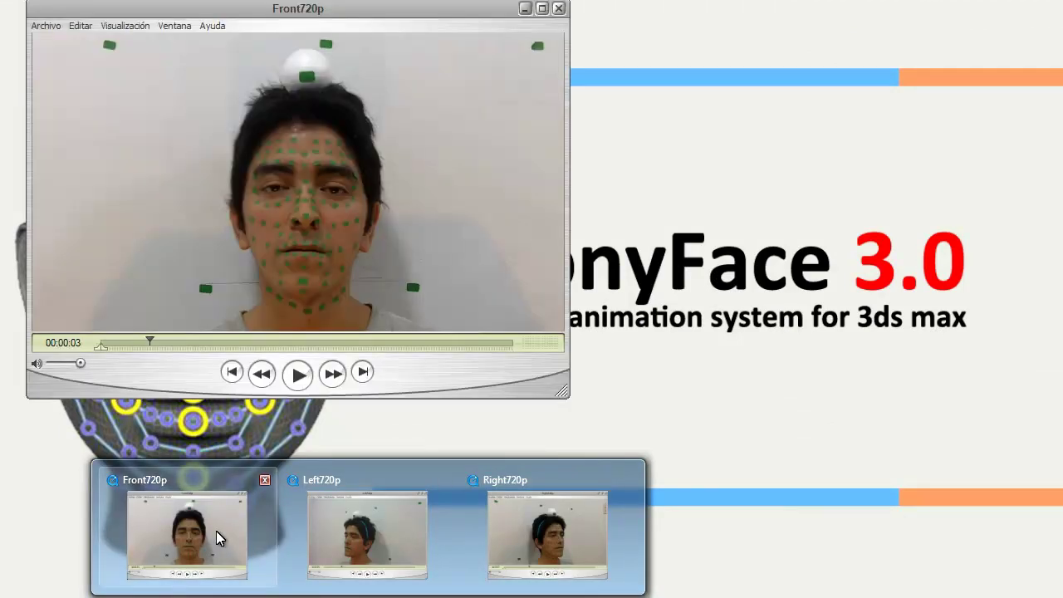
mouse_move(368, 532)
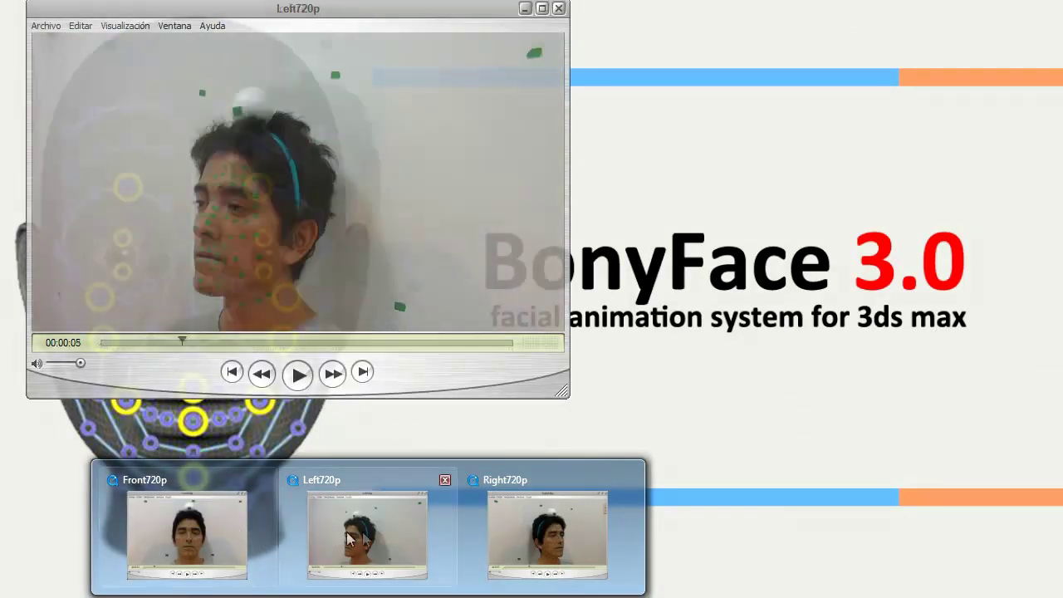
mouse_move(512, 538)
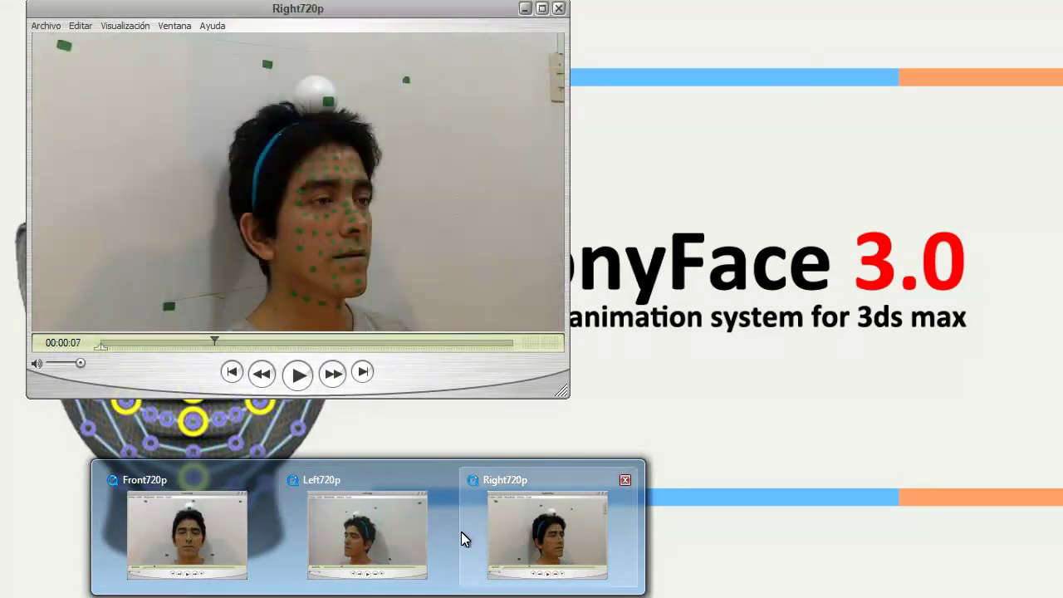
left_click(258, 534)
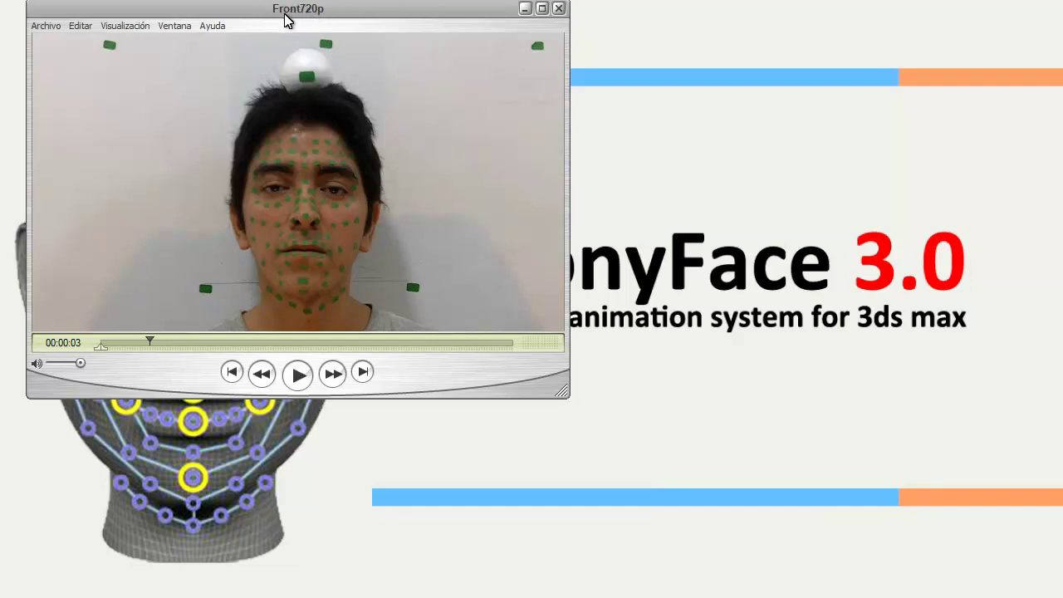
left_click_drag(285, 20, 276, 73)
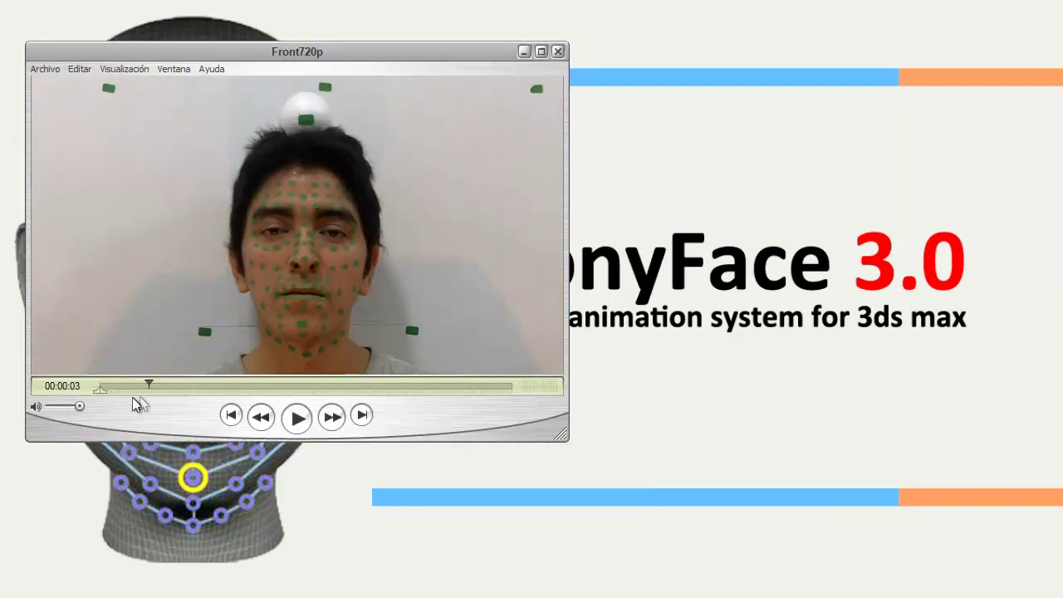
Scrub the front-view clip and mark a selection starting near 00:00:08
left_click_drag(103, 392, 360, 392)
left_click_drag(100, 392, 224, 393)
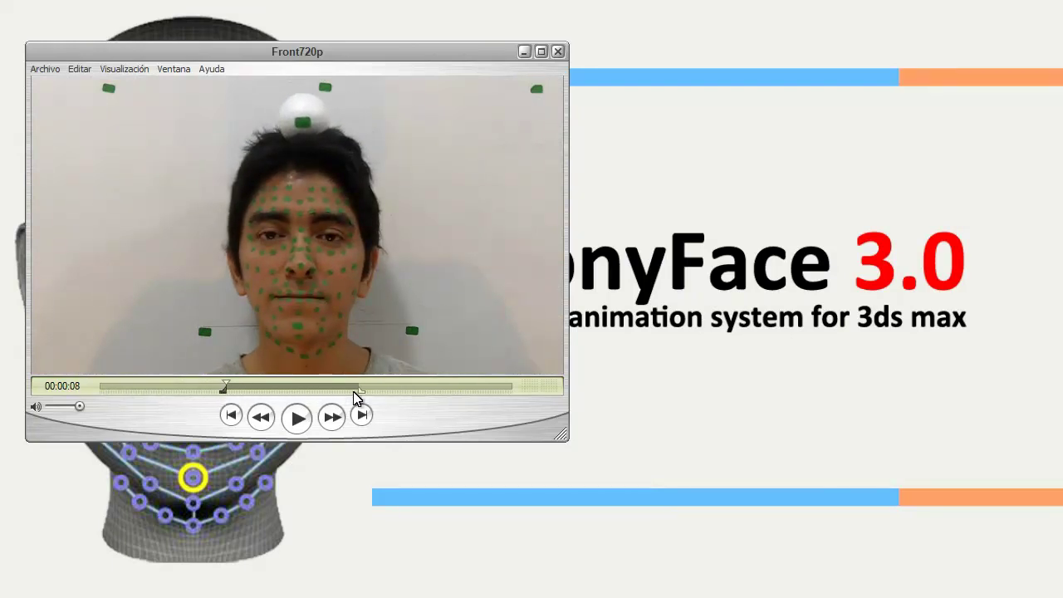
left_click_drag(354, 392, 404, 392)
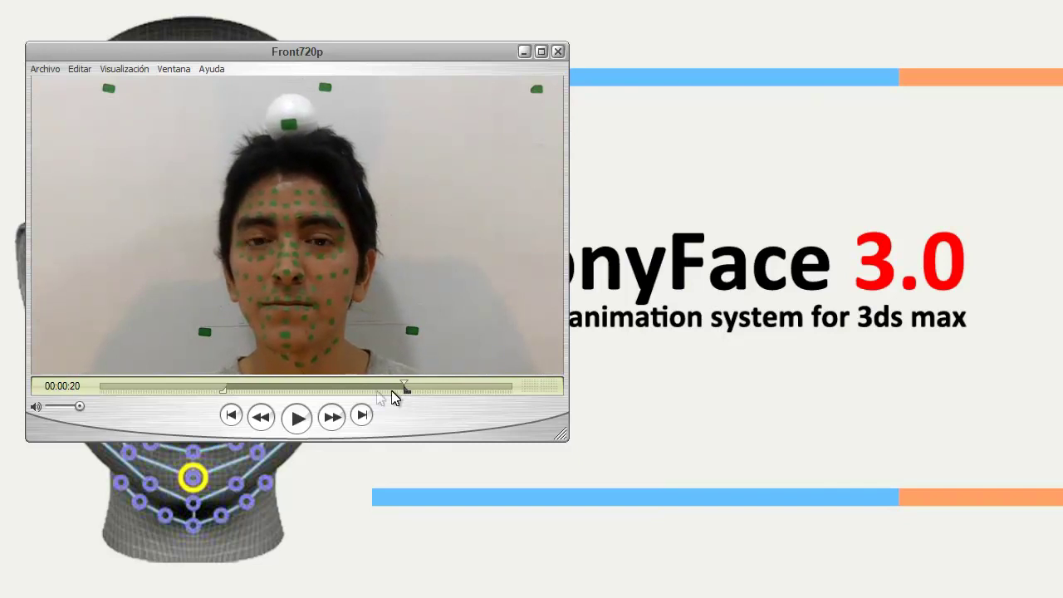
left_click_drag(228, 391, 230, 392)
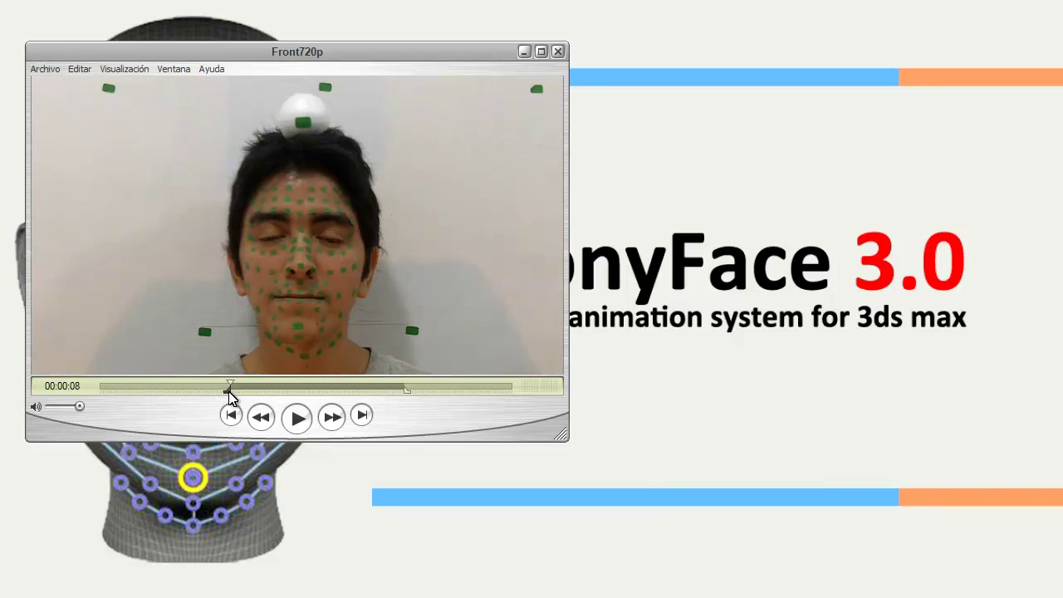
Set the Front720p player to play only the selected section
left_click(156, 69)
mouse_move(146, 70)
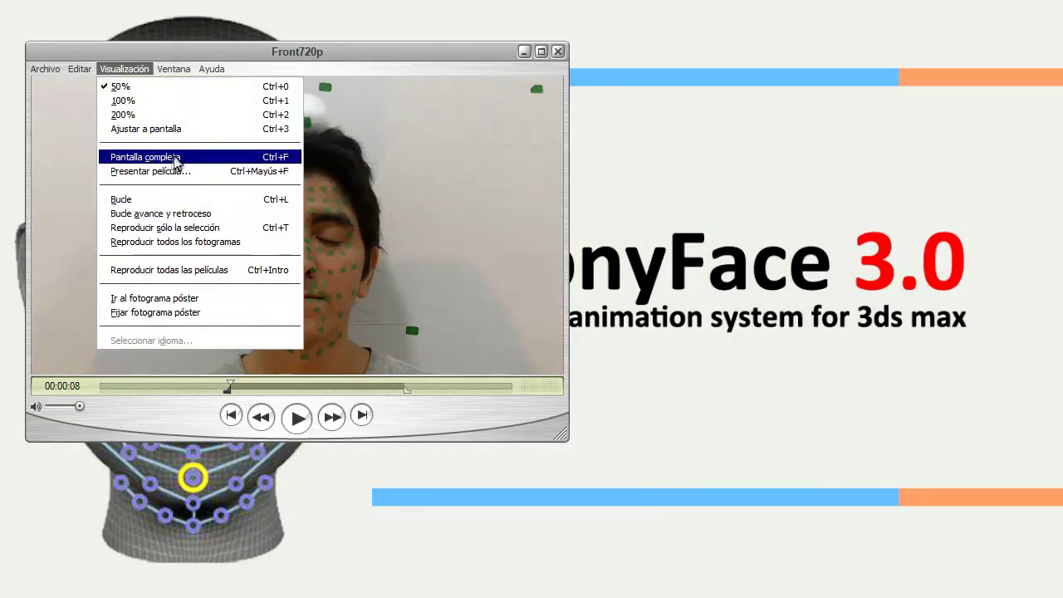
left_click(189, 229)
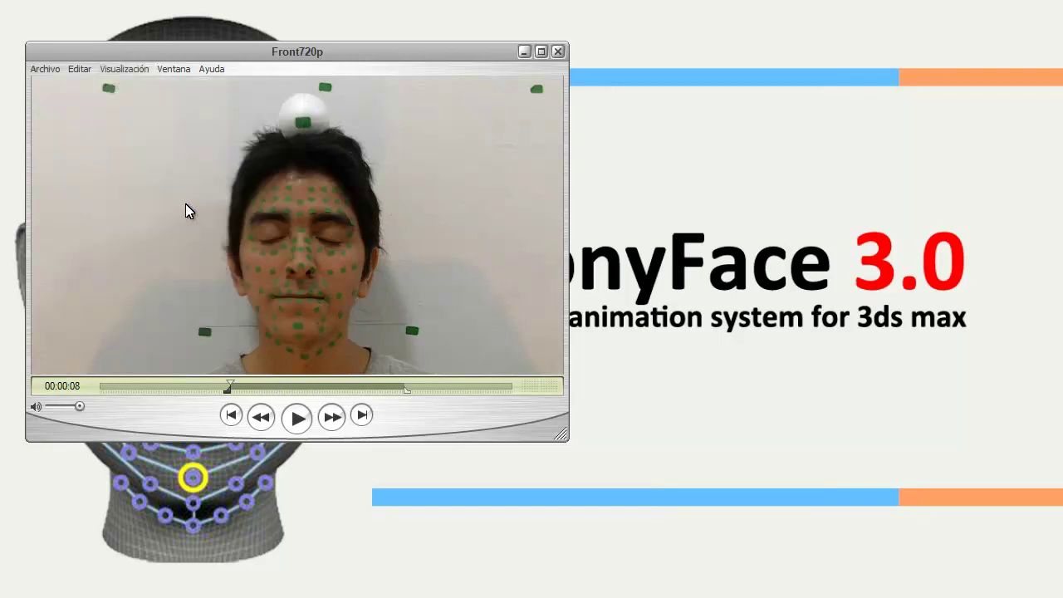
Trim the Front720p clip to the selection and return to its start
left_click(58, 67)
mouse_move(81, 71)
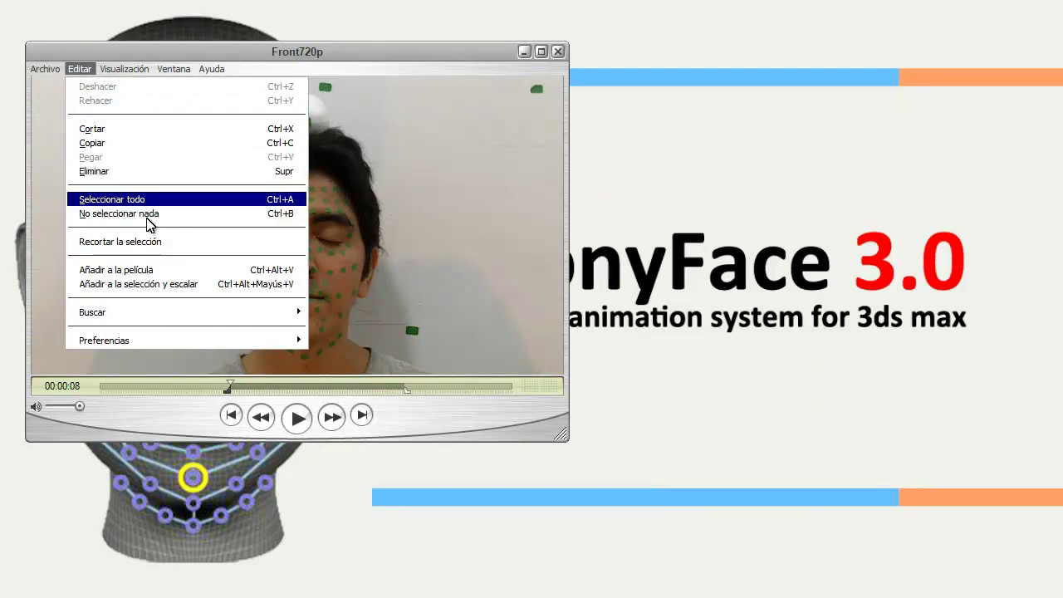
left_click(130, 243)
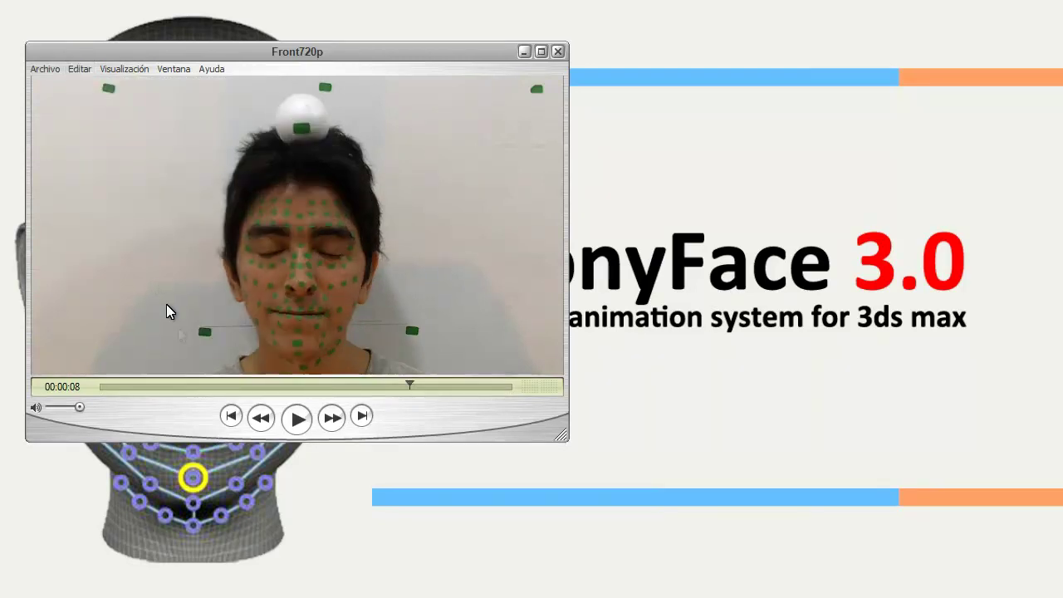
left_click(231, 416)
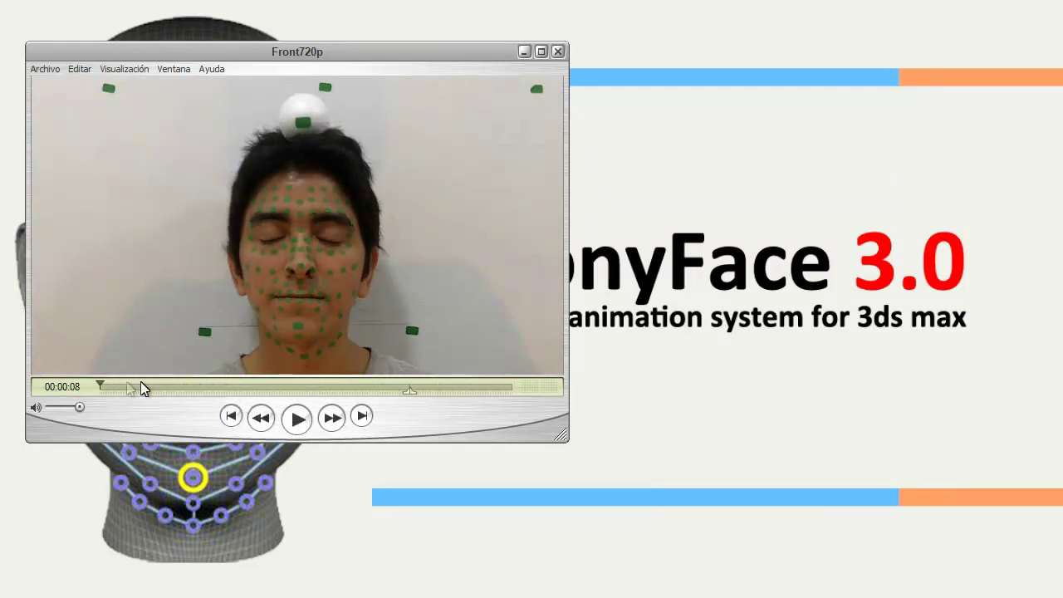
mouse_move(102, 387)
left_mouse_down()
mouse_move(532, 385)
mouse_move(417, 394)
mouse_move(540, 396)
mouse_move(70, 396)
mouse_move(99, 394)
left_mouse_up()
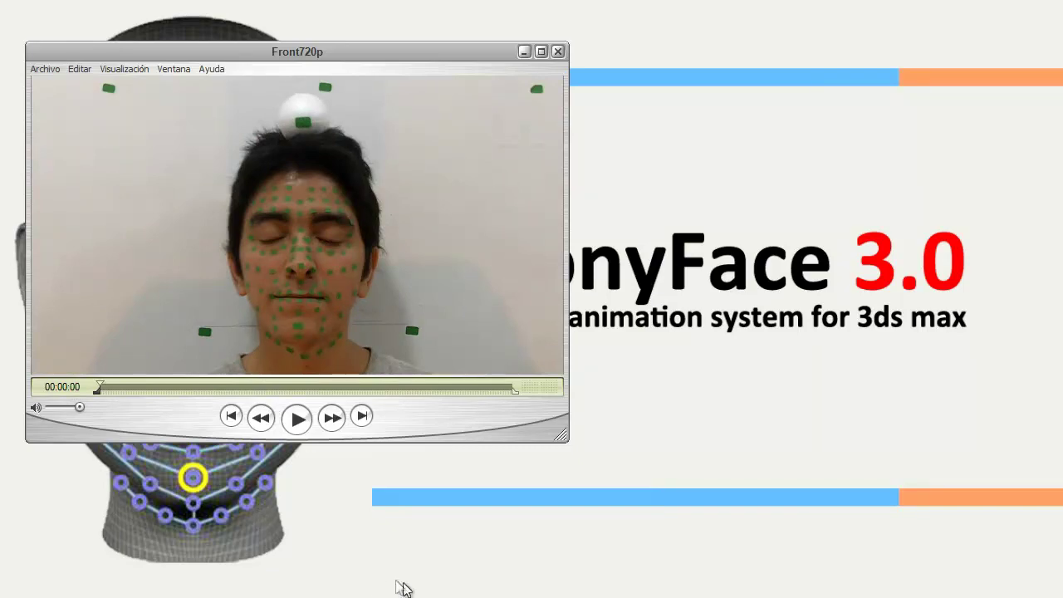
Place the Left720p window at lower right beside Front720p and scrub both clips
mouse_move(402, 594)
left_click(357, 531)
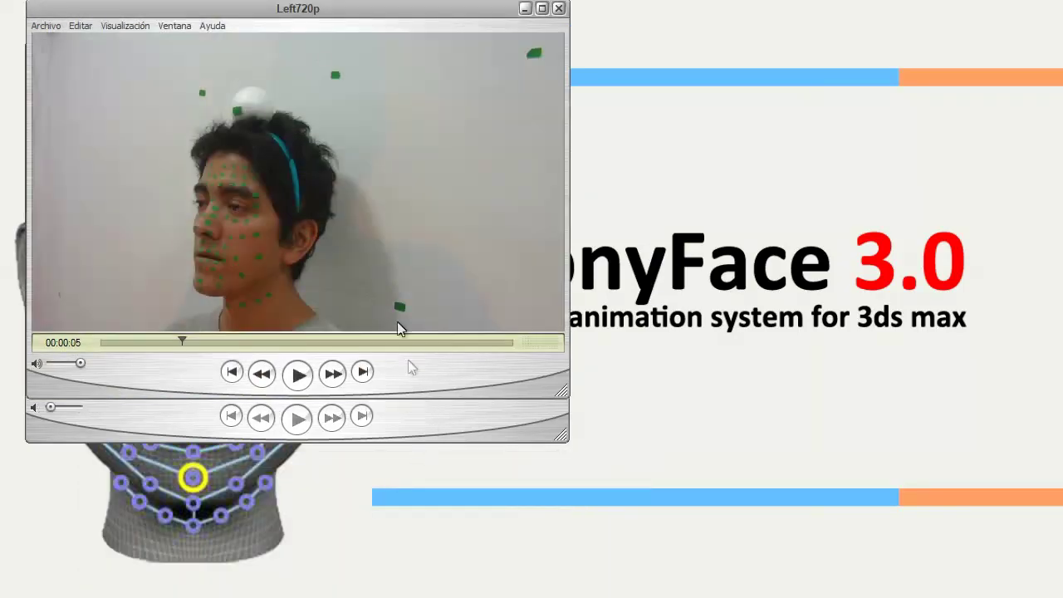
left_click_drag(265, 16, 750, 198)
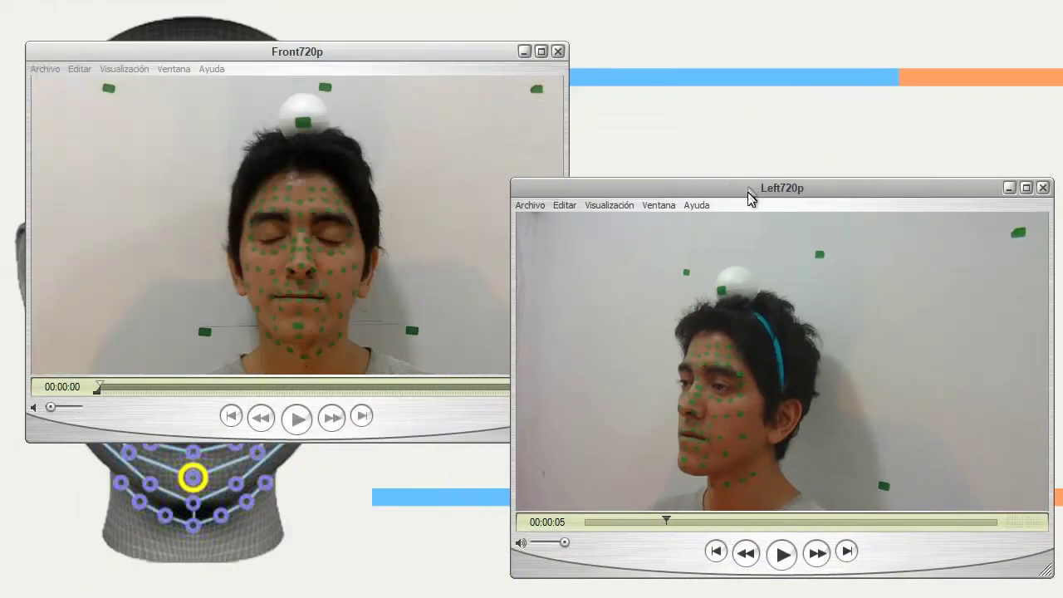
left_click(718, 553)
left_click_drag(588, 525, 941, 525)
left_click_drag(629, 532, 747, 533)
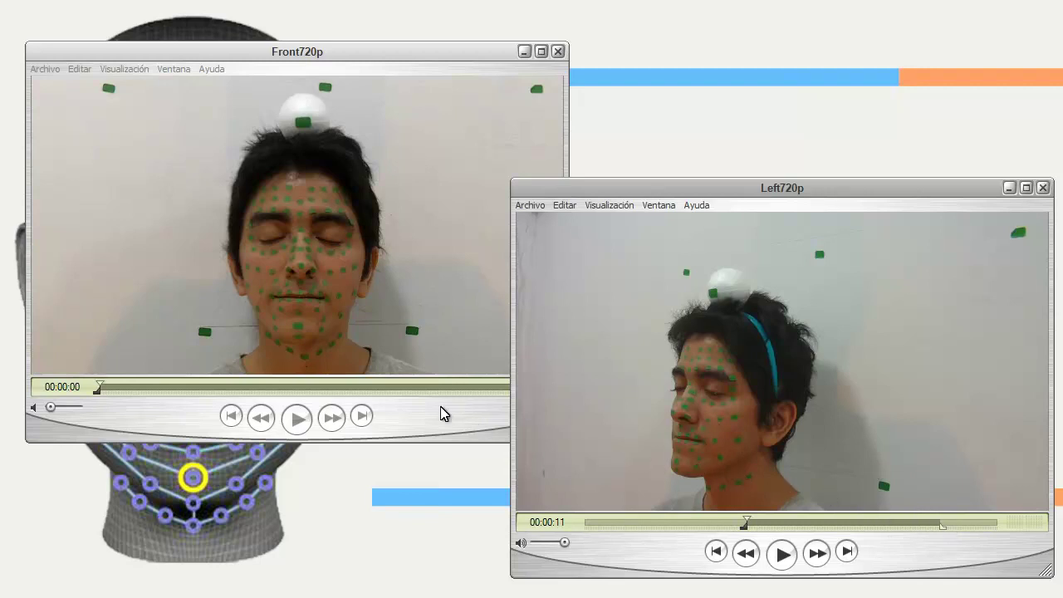
left_click(361, 416)
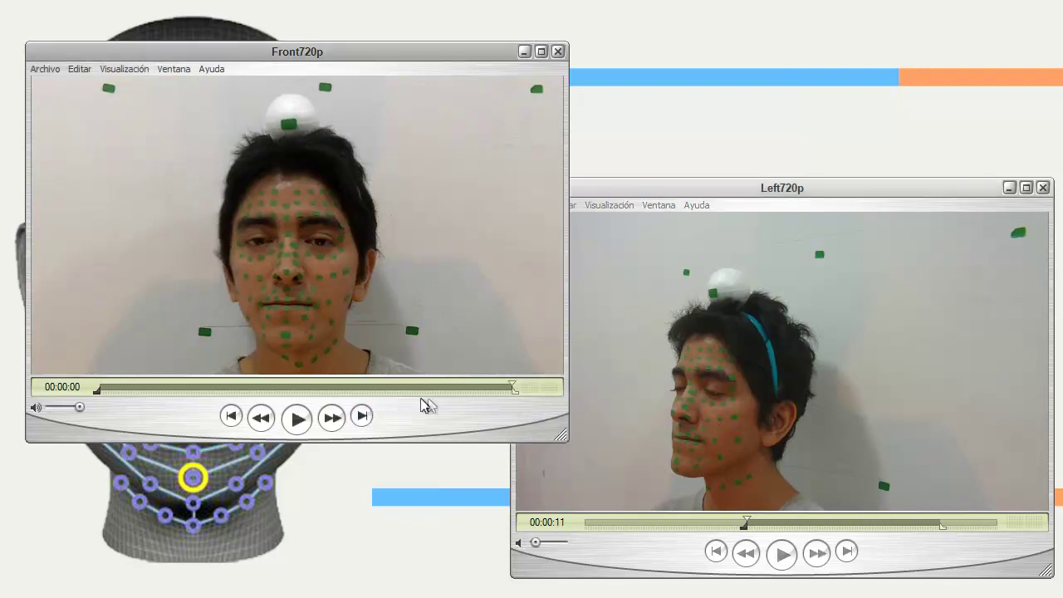
mouse_move(514, 393)
left_mouse_down()
mouse_move(408, 392)
mouse_move(517, 393)
left_mouse_up()
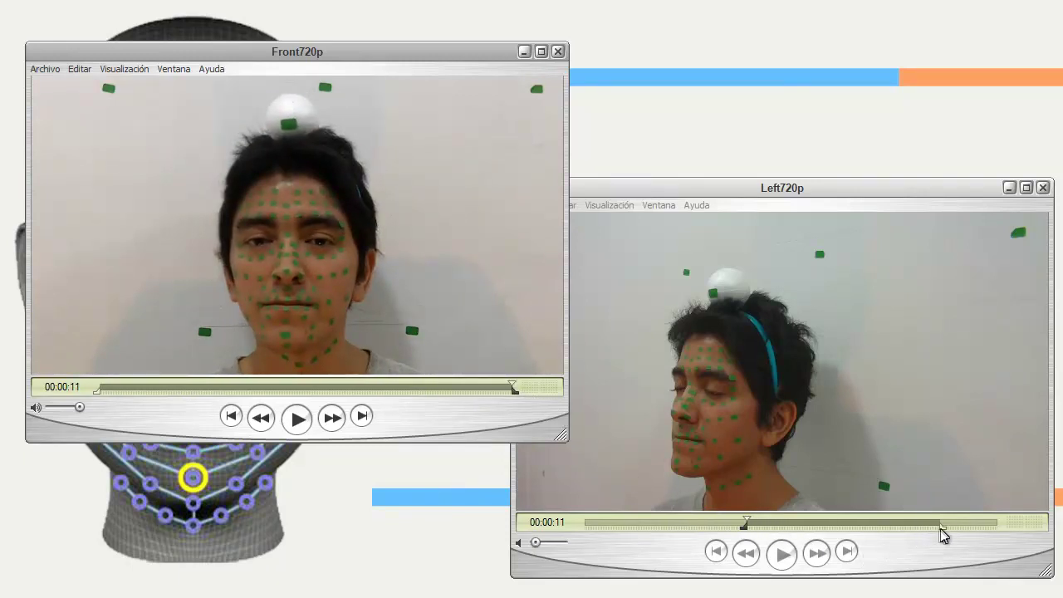
Select a section of the Left720p clip, trim it, and return to its start
left_click_drag(937, 524, 915, 526)
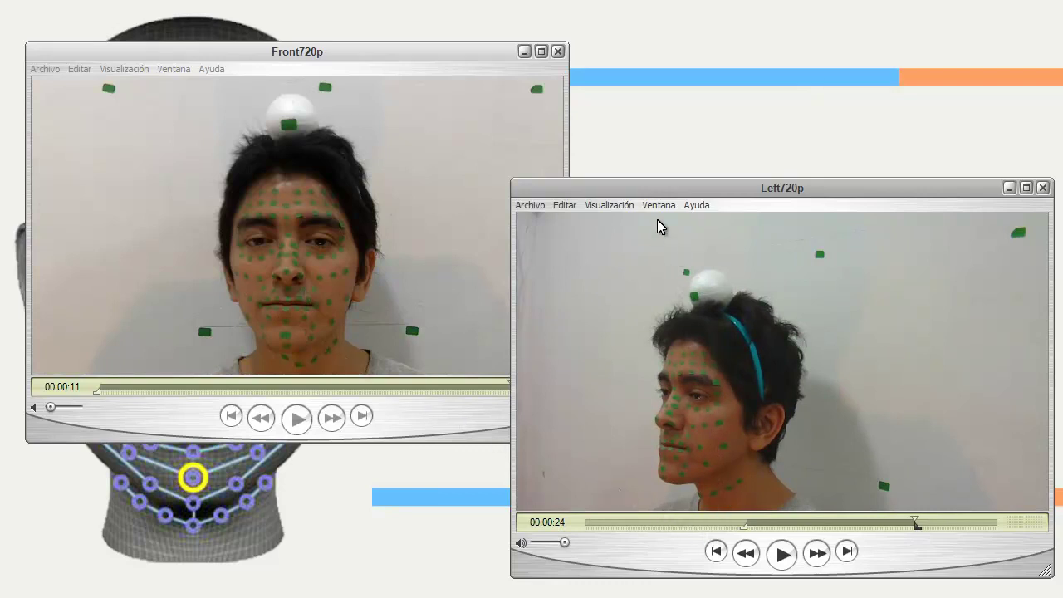
left_click(565, 205)
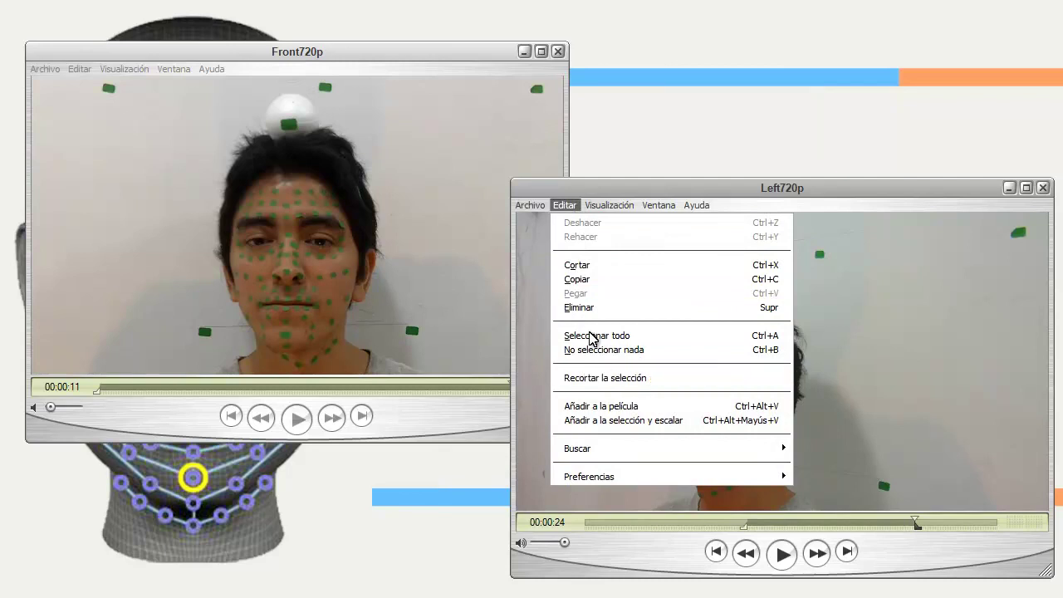
left_click(593, 379)
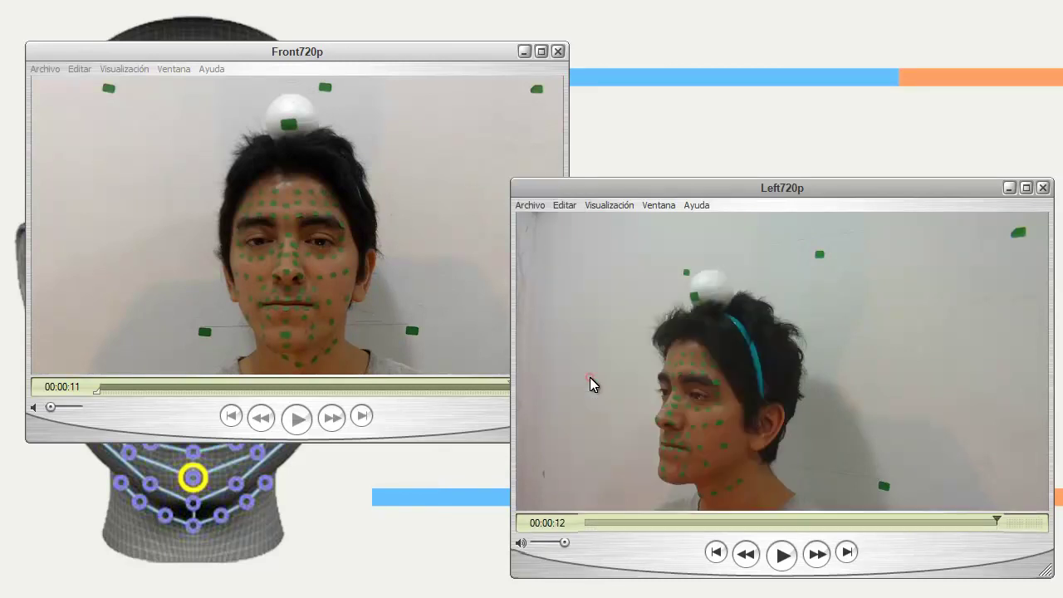
left_click(718, 556)
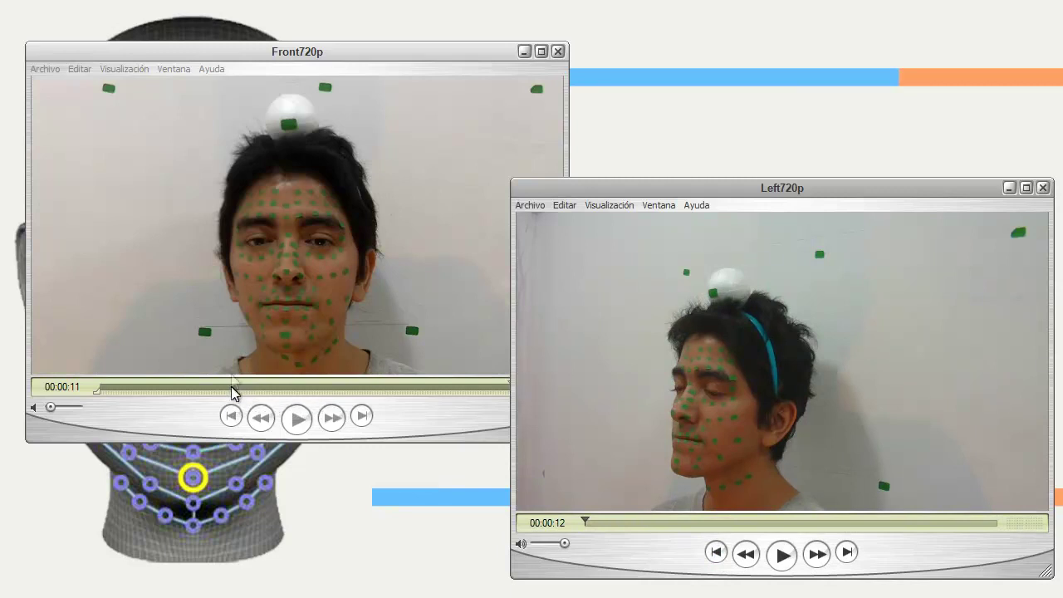
Rewind both the Front720p and Left720p clips to their first frames
left_click(238, 330)
left_click(231, 416)
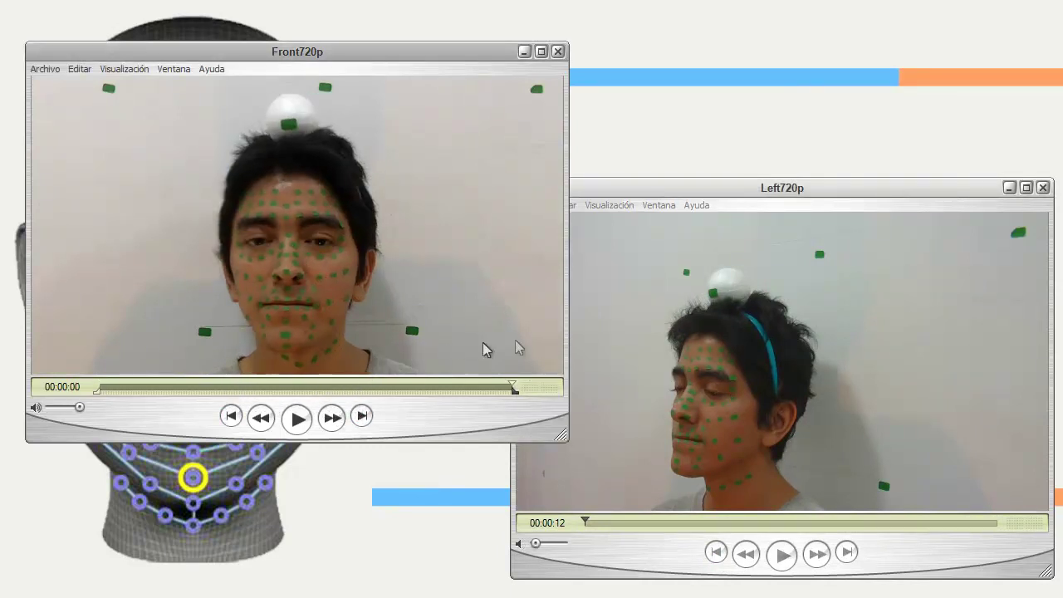
left_click(852, 553)
left_click(847, 552)
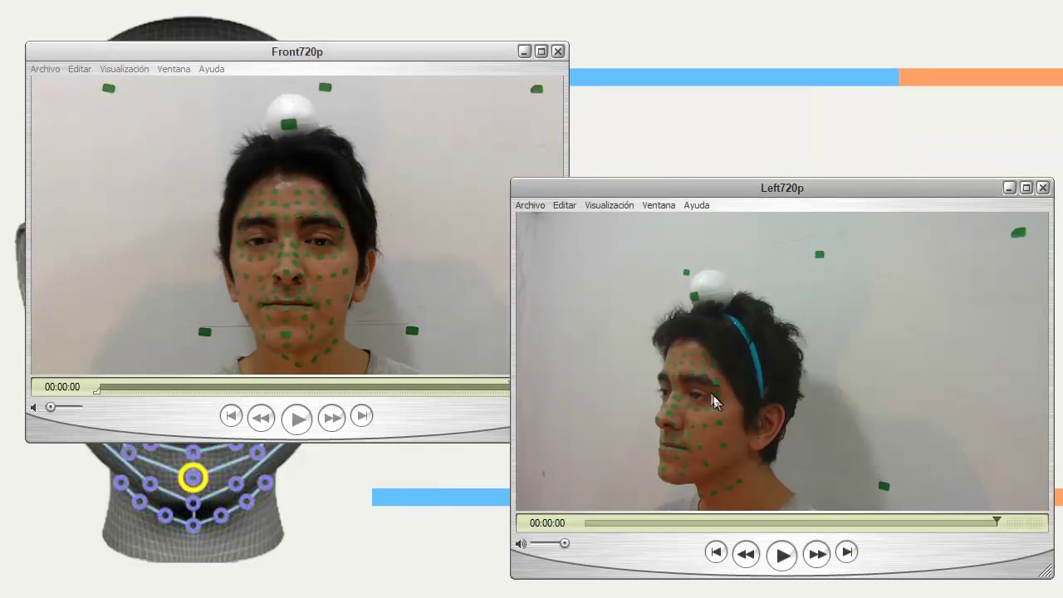
left_click(716, 552)
left_click(472, 415)
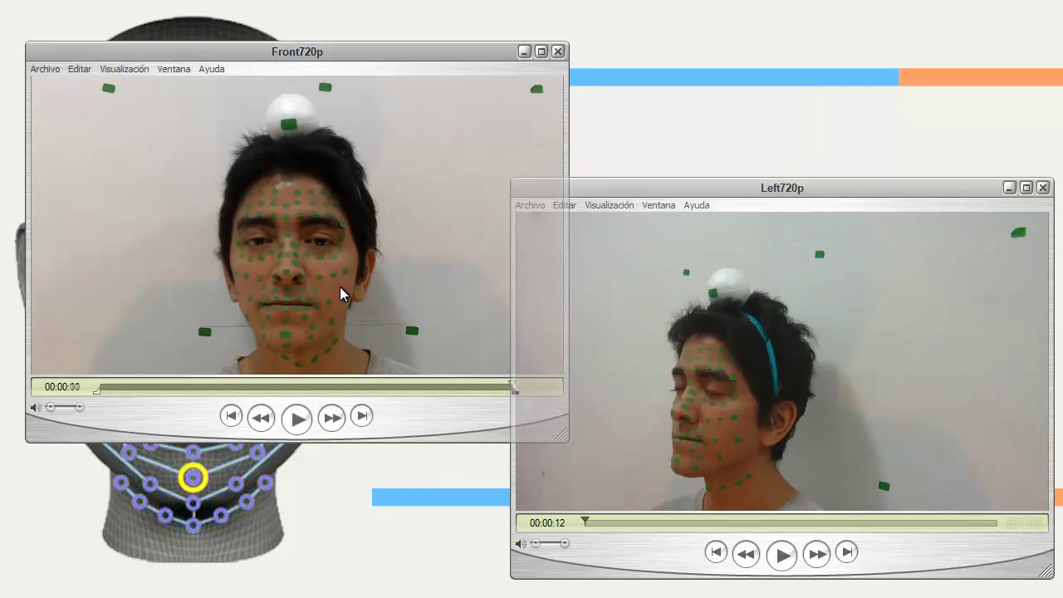
left_click(230, 415)
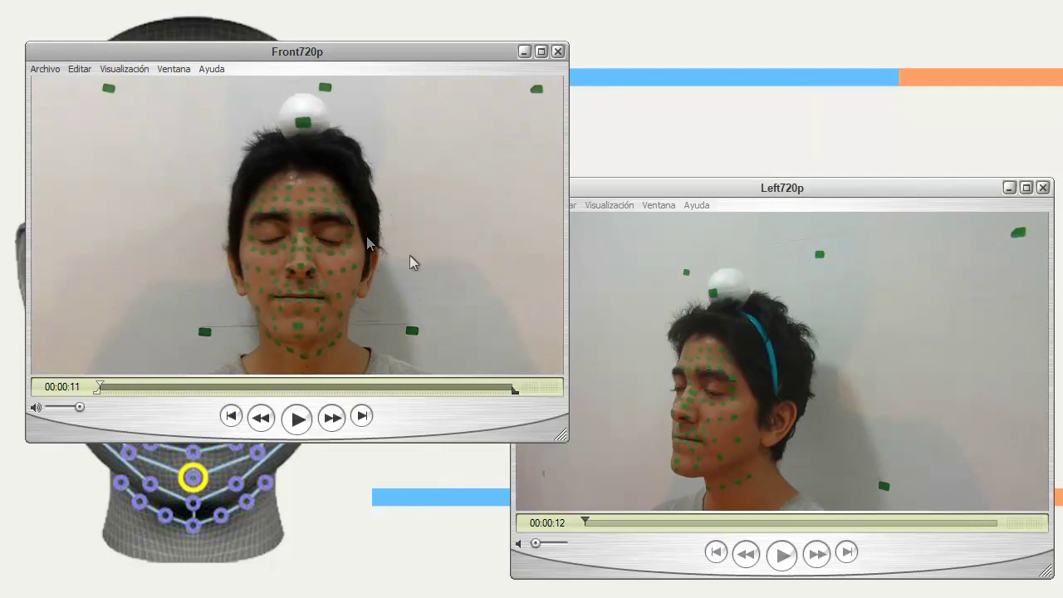
Move Right720p aside and select its section to keep, starting around 8 seconds
mouse_move(365, 595)
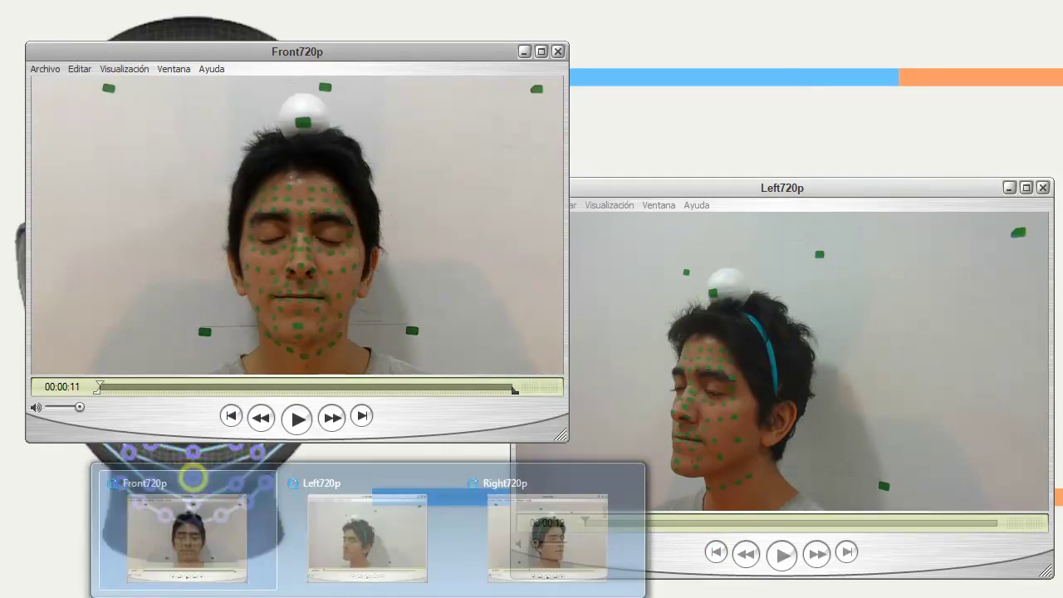
left_click(548, 536)
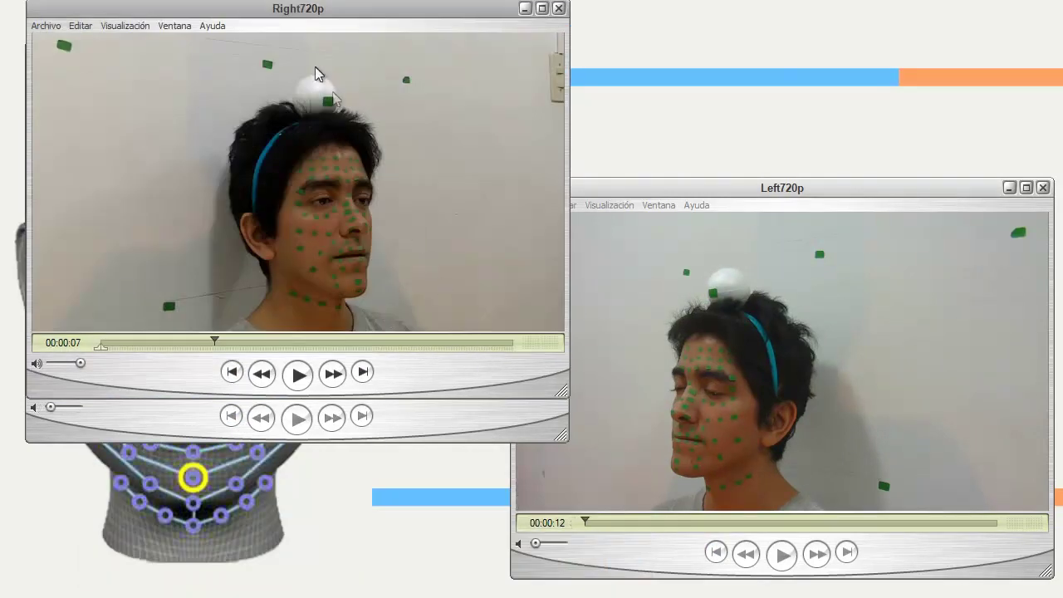
left_click_drag(317, 10, 367, 203)
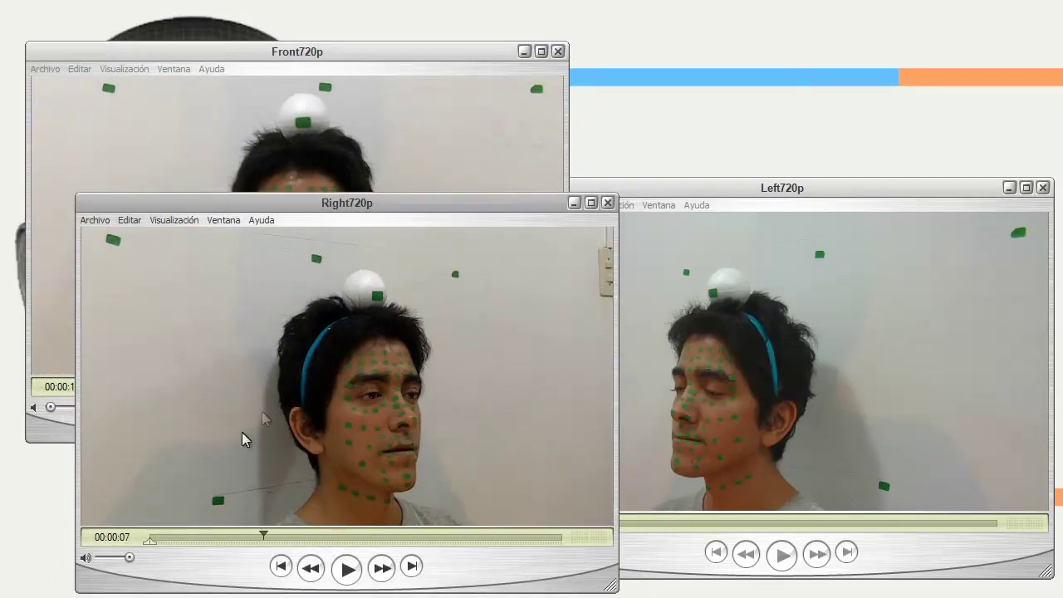
left_click_drag(153, 540, 461, 547)
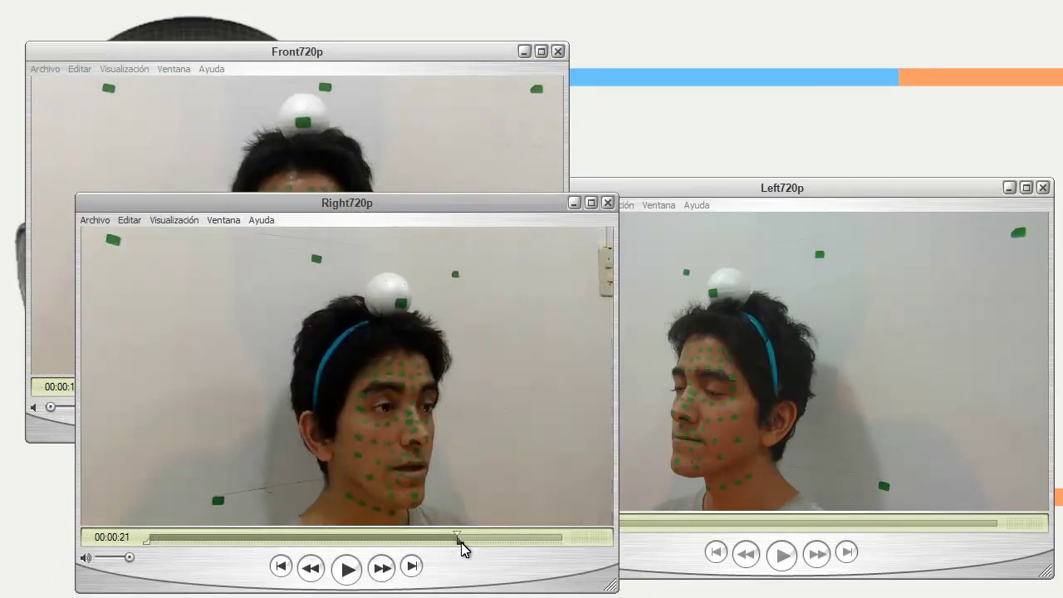
left_click_drag(152, 544, 349, 554)
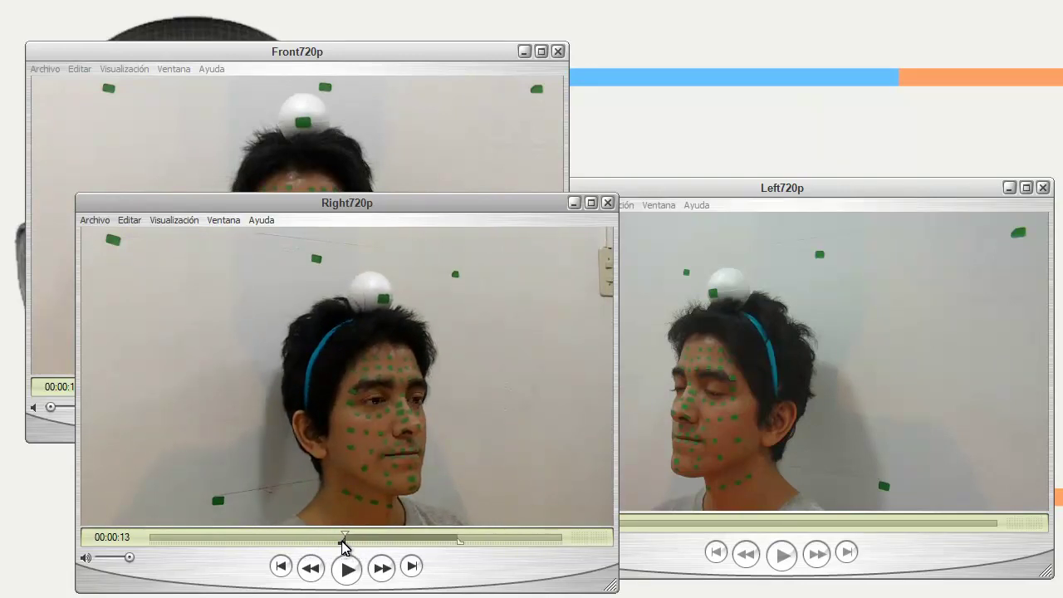
left_click_drag(341, 549, 350, 550)
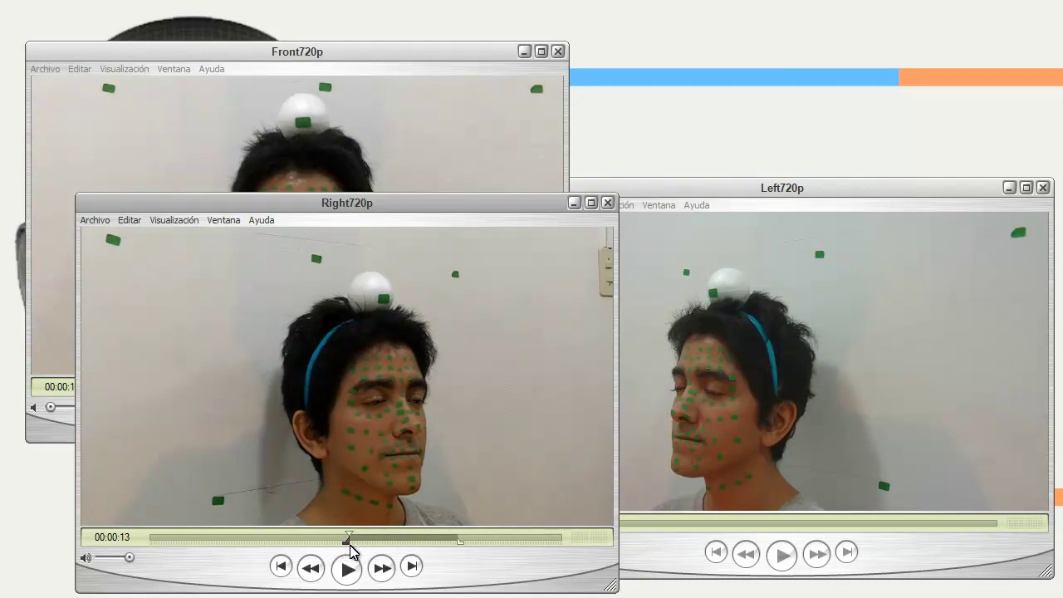
left_click_drag(459, 544, 524, 548)
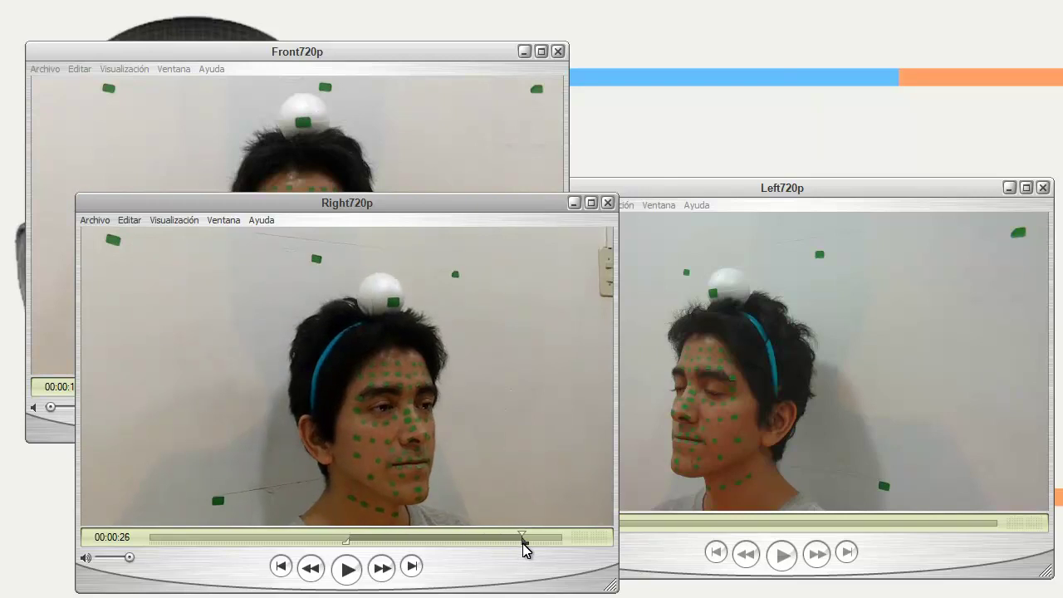
Trim Right720p to the selected section and rewind it to the start
left_click(129, 220)
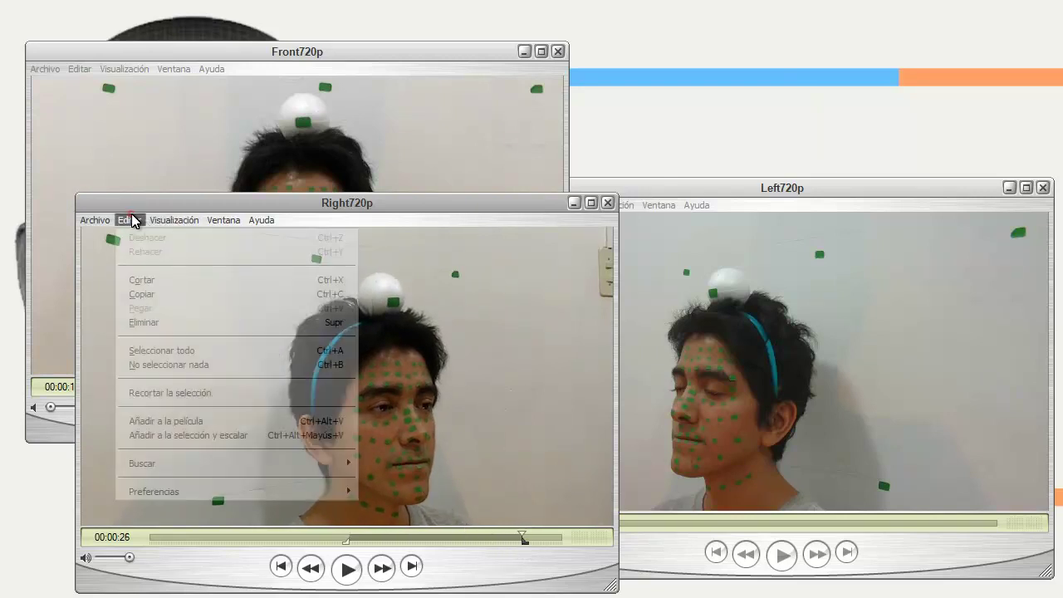
left_click(151, 392)
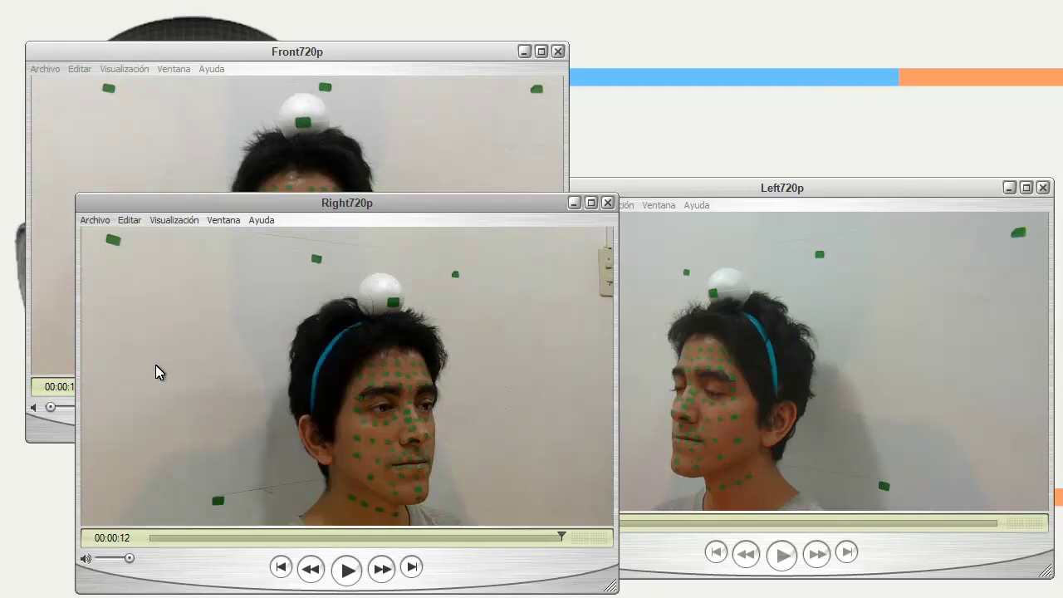
left_click(281, 567)
Rearrange the Front720p, Left720p and Right720p windows so all three views are visible
left_click_drag(290, 230, 339, 354)
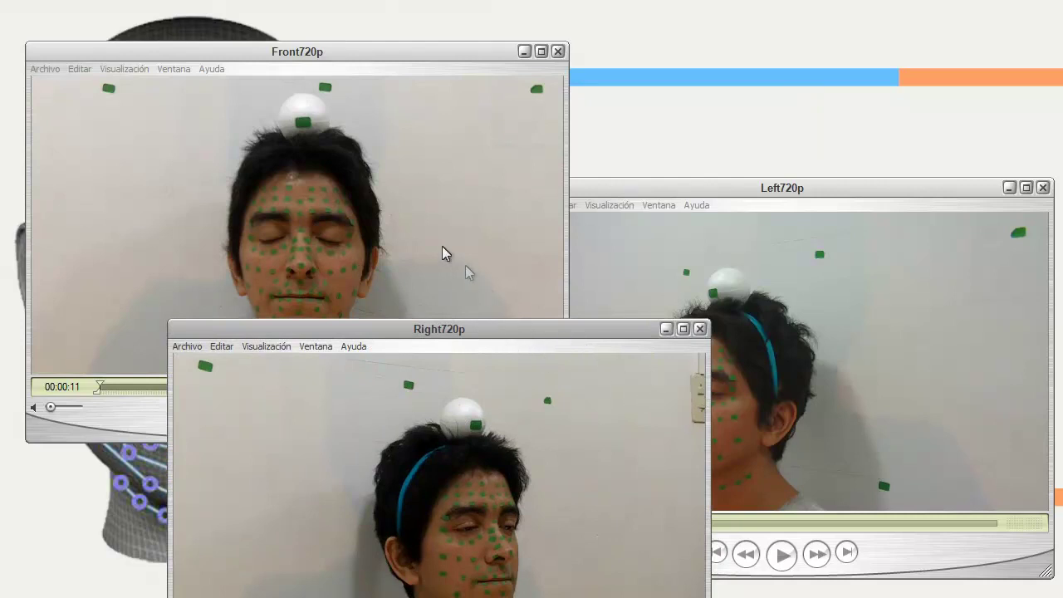
left_click(407, 332)
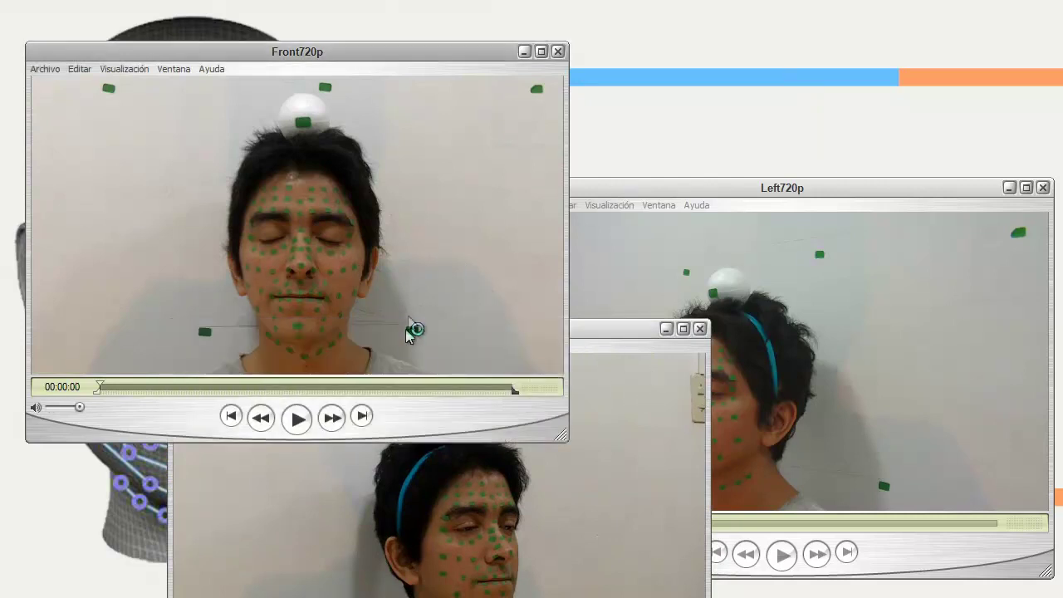
left_click(795, 432)
left_click(846, 553)
left_click(465, 470)
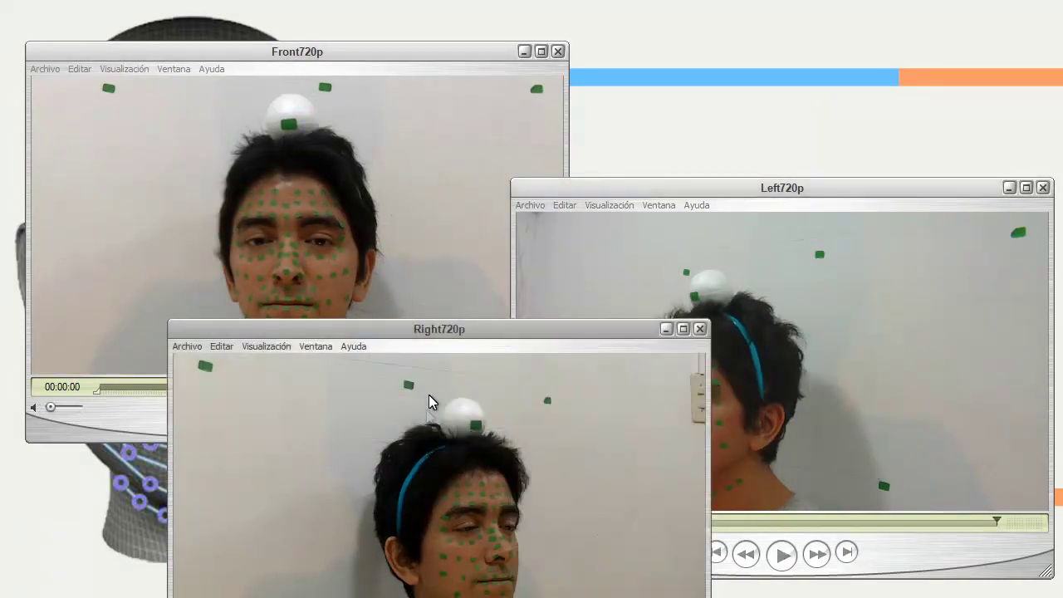
left_click_drag(445, 329, 396, 267)
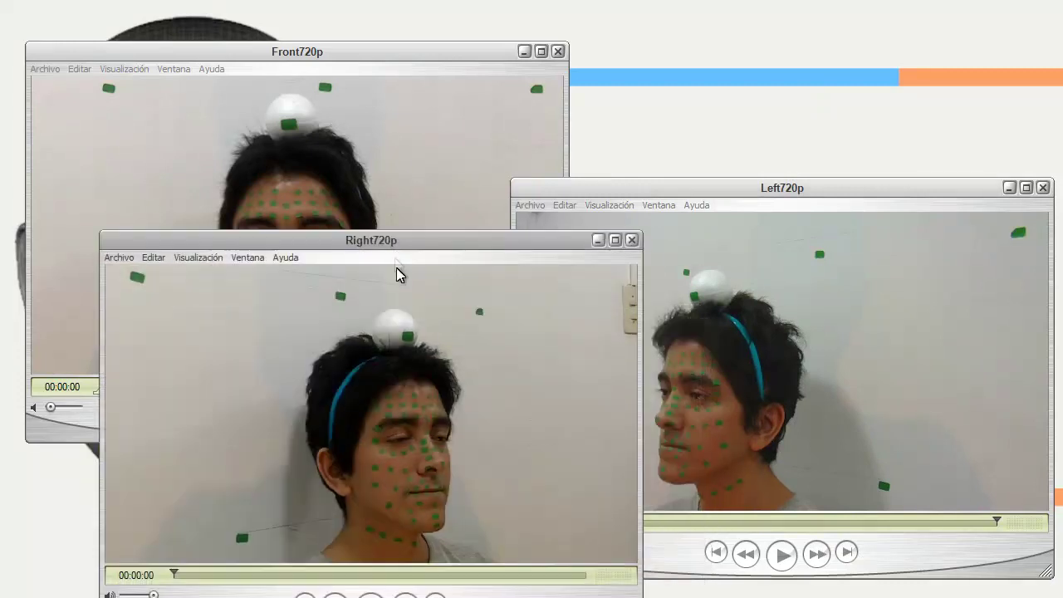
left_click(436, 596)
left_click(781, 332)
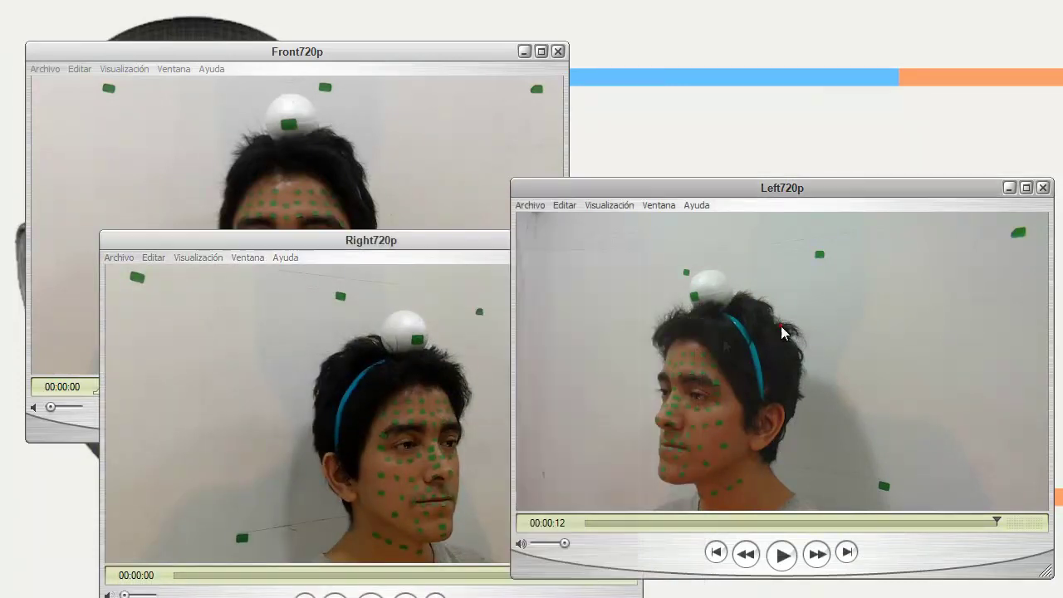
left_click(382, 190)
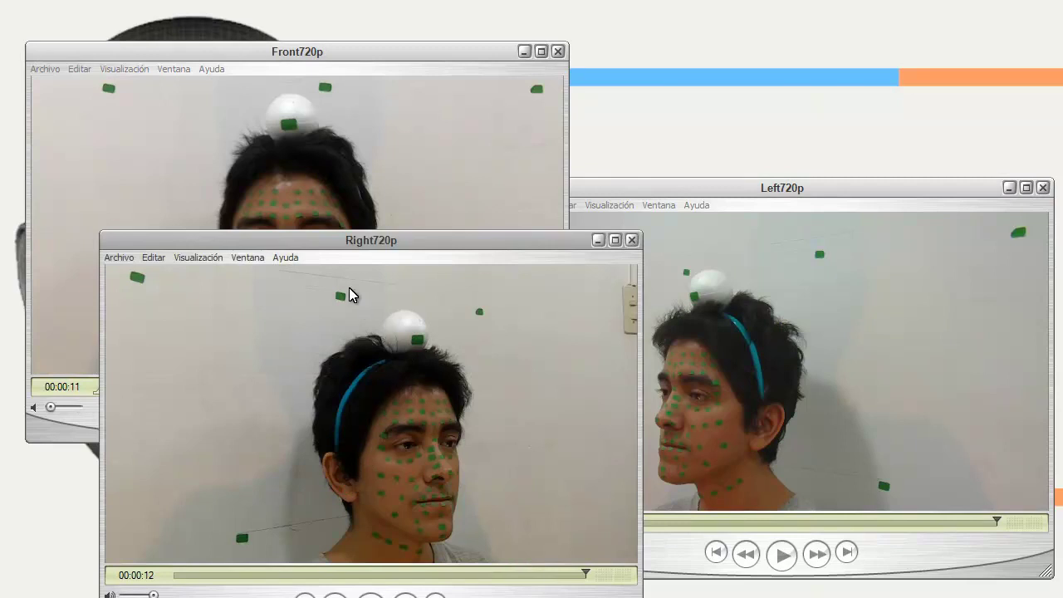
left_click(324, 172)
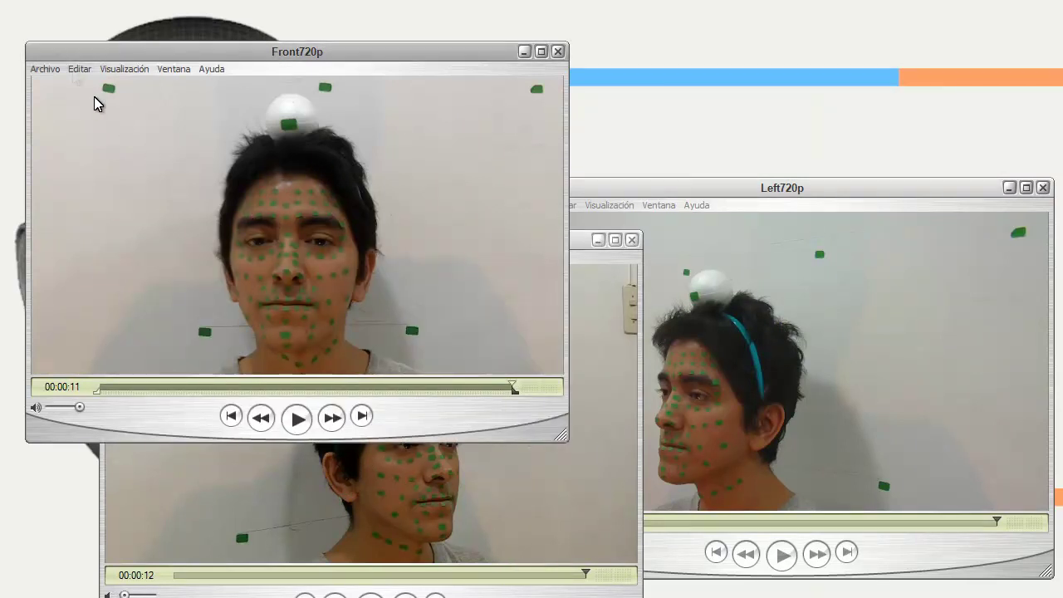
Export Front720p as an image sequence into Sequences\Front and bring up its Options
left_click(45, 69)
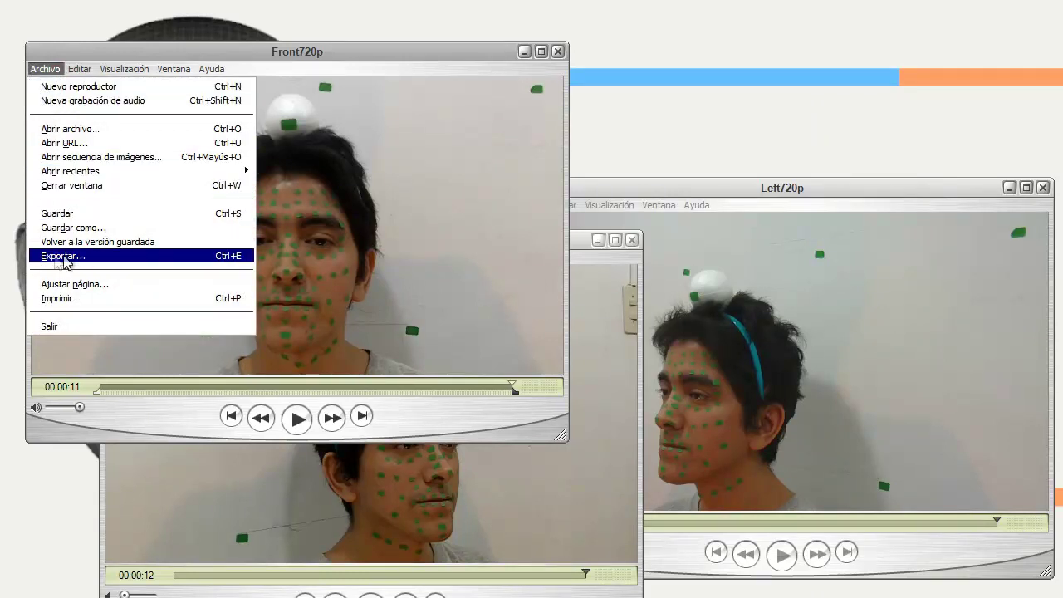
left_click(65, 257)
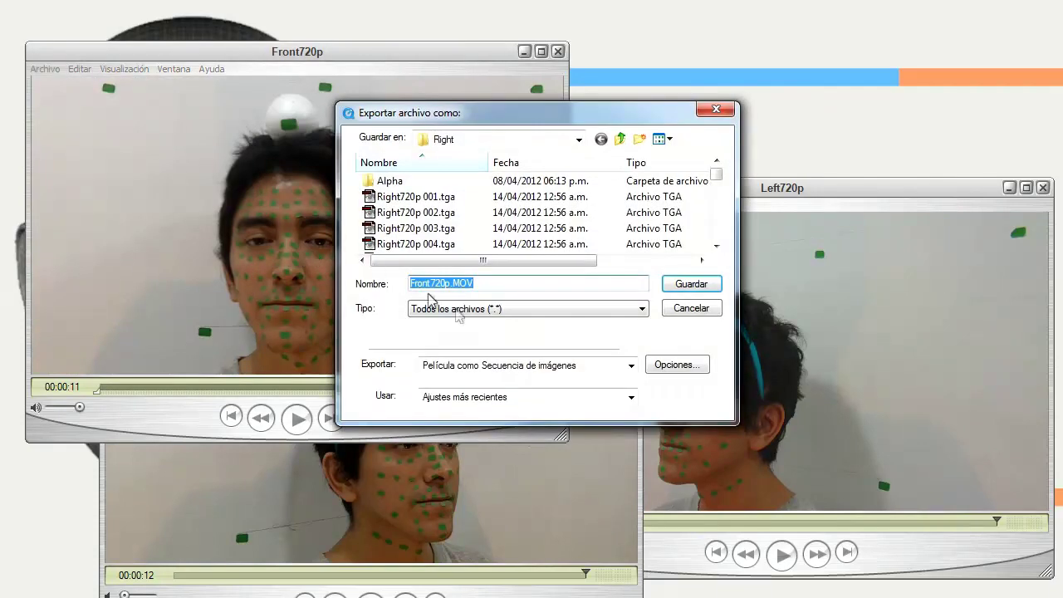
left_click(621, 139)
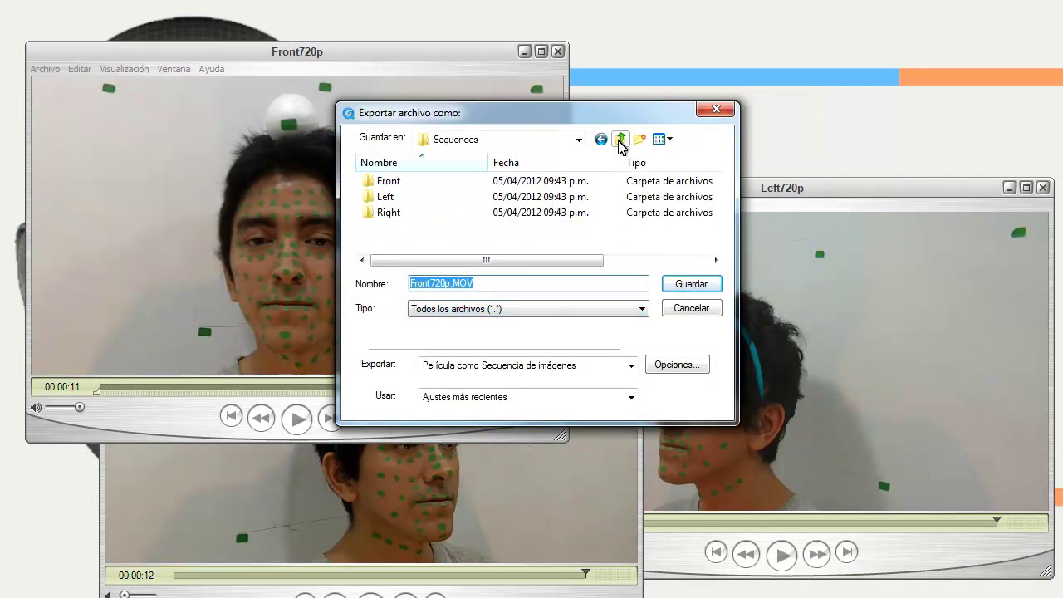
double_click(388, 182)
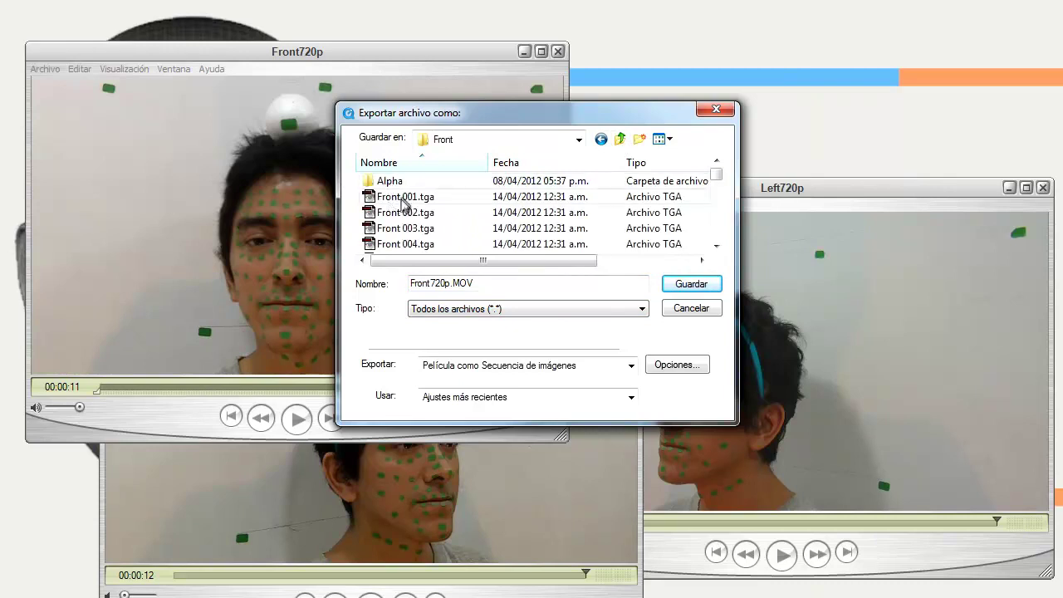
left_click_drag(714, 176, 707, 154)
left_click(558, 367)
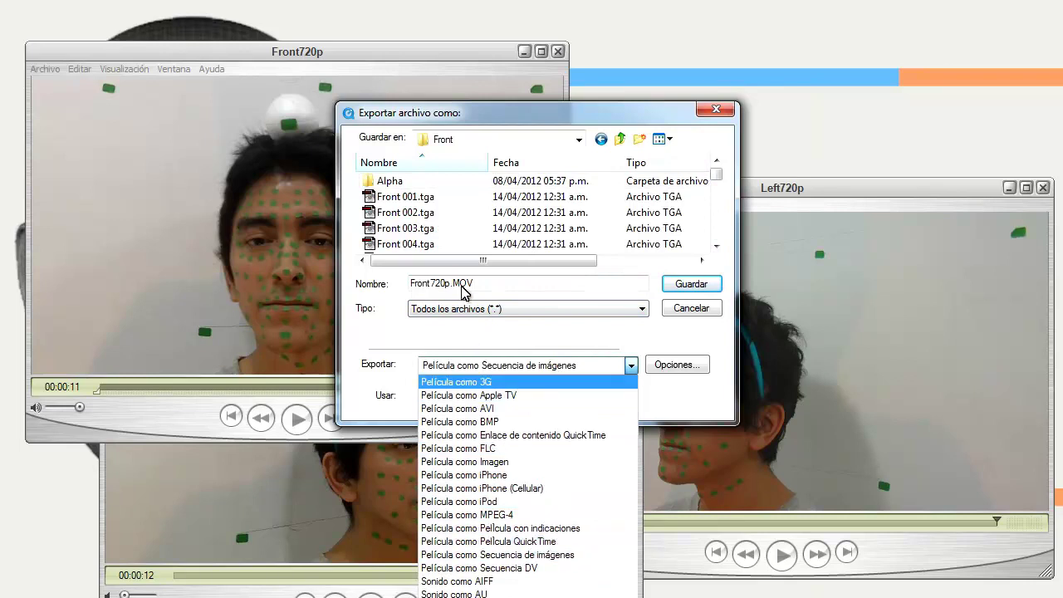
left_click(514, 555)
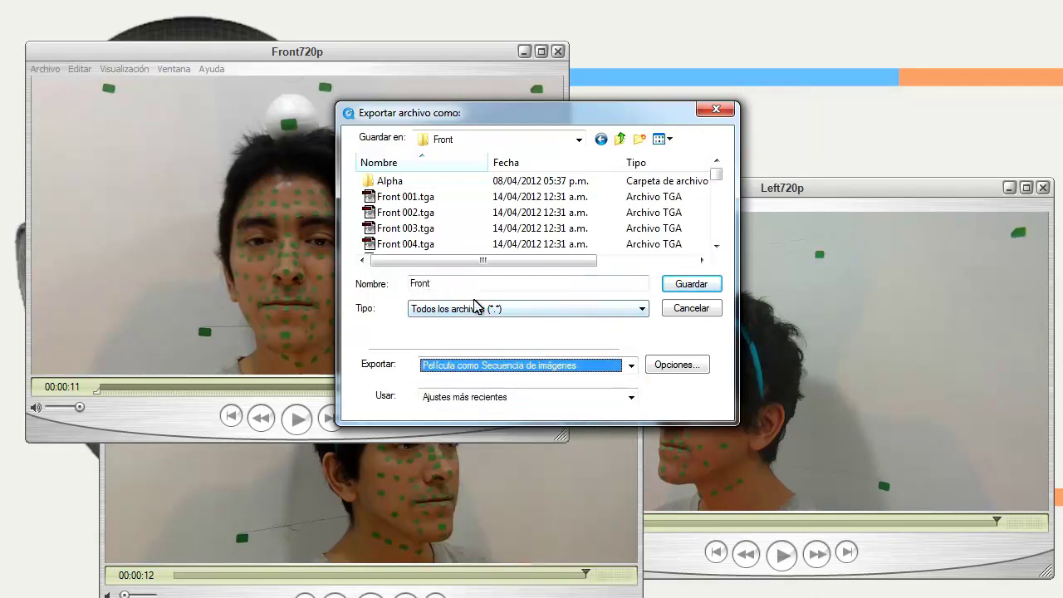
left_click(675, 364)
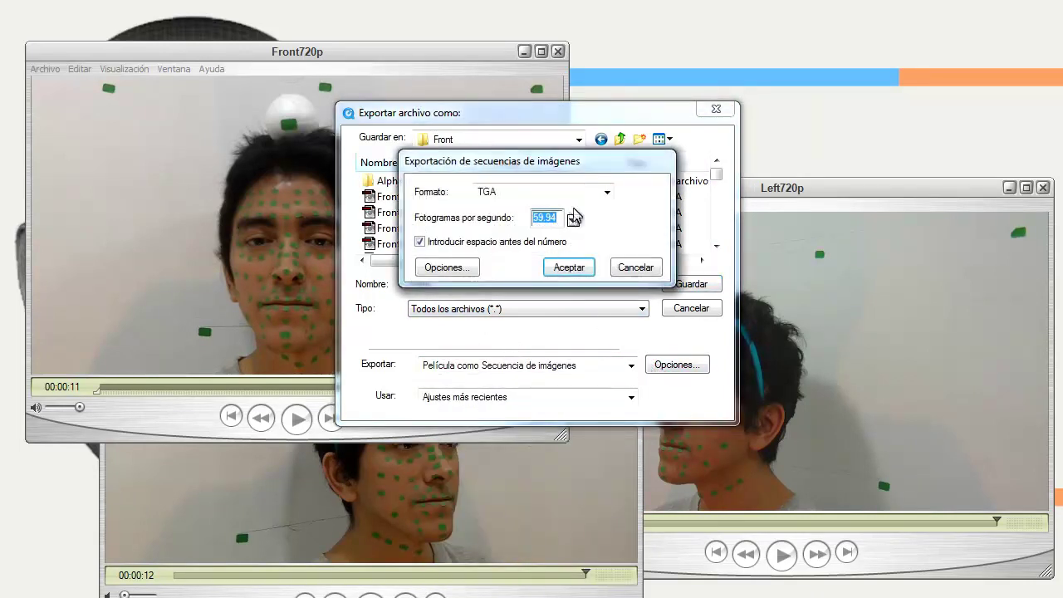
Keep TGA as the format, set 59.94 frames per second, and confirm the sequence settings
left_click(606, 192)
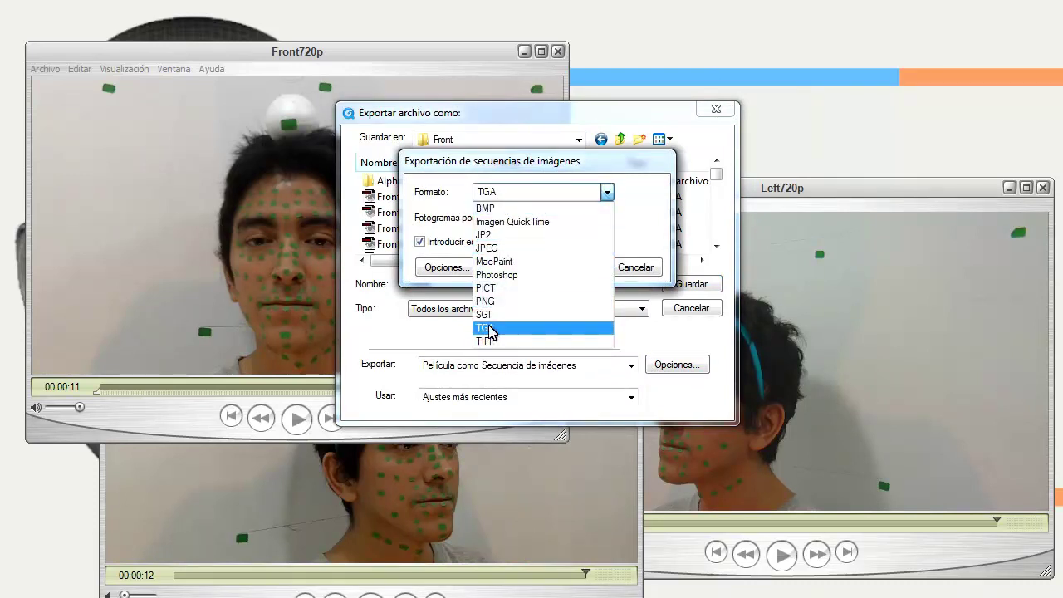
left_click(499, 329)
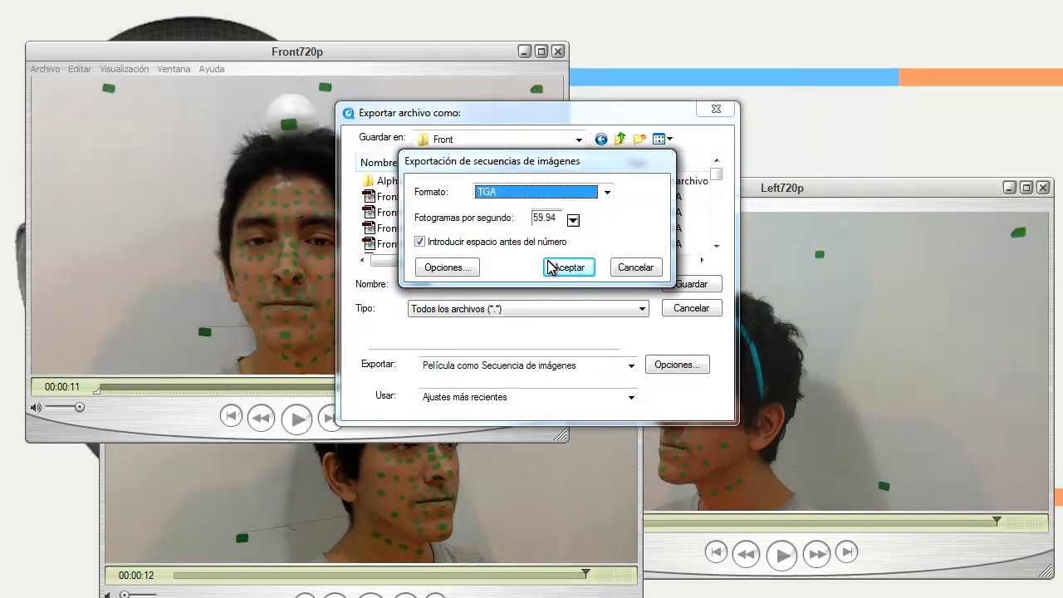
left_click(574, 220)
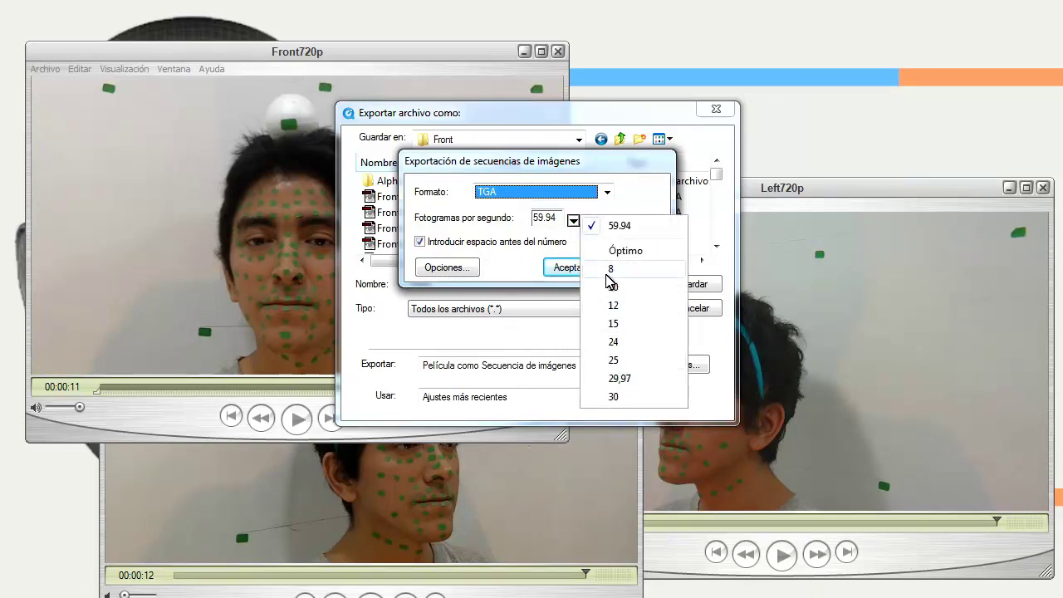
left_click(624, 396)
left_click(573, 221)
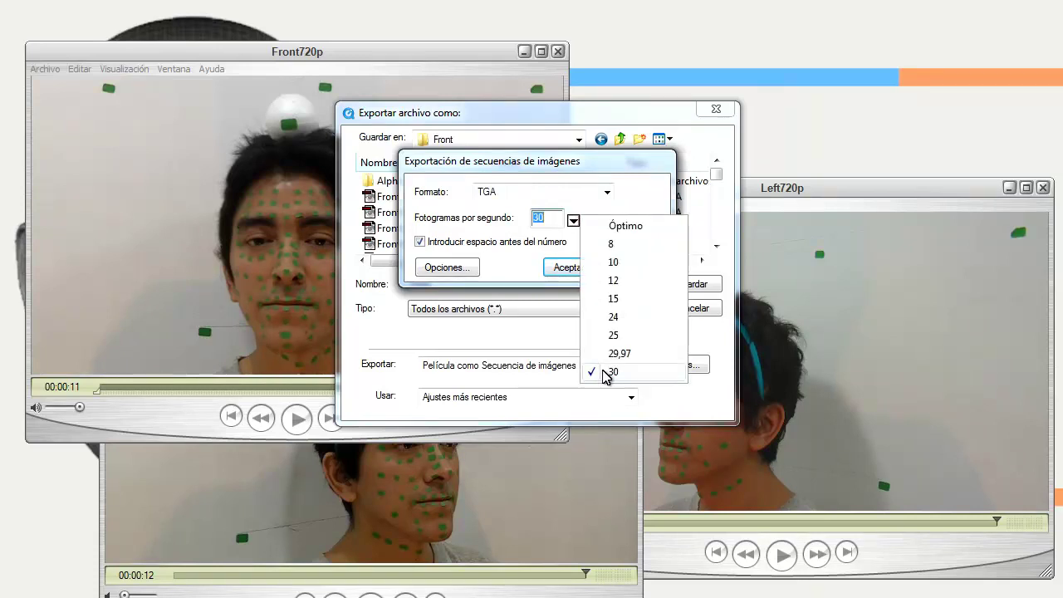
left_click(551, 218)
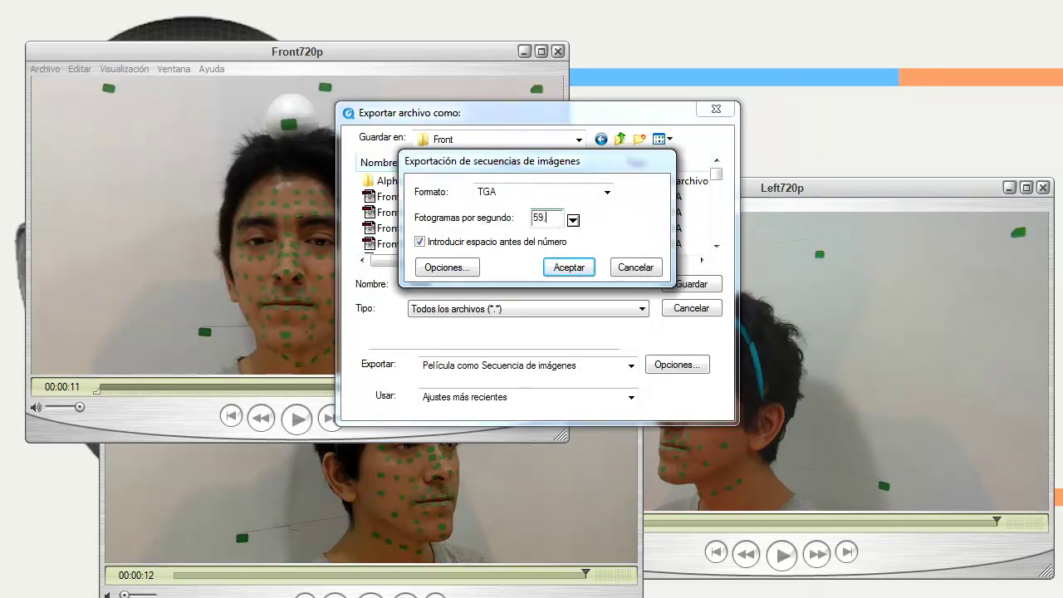
left_click(569, 267)
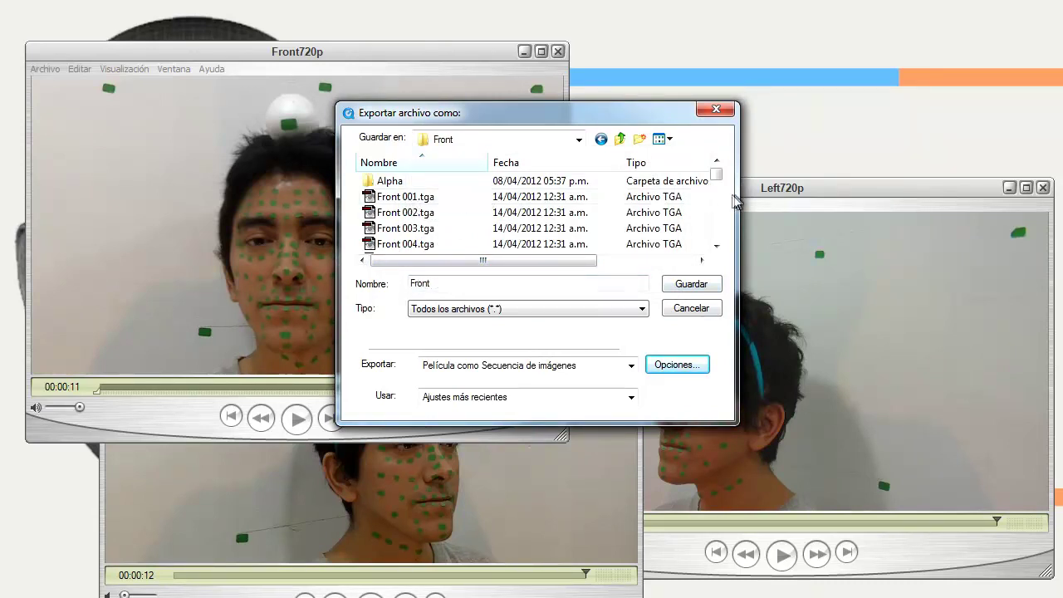
Scroll through the existing Front TGA files, then cancel the export
left_click_drag(716, 175, 716, 217)
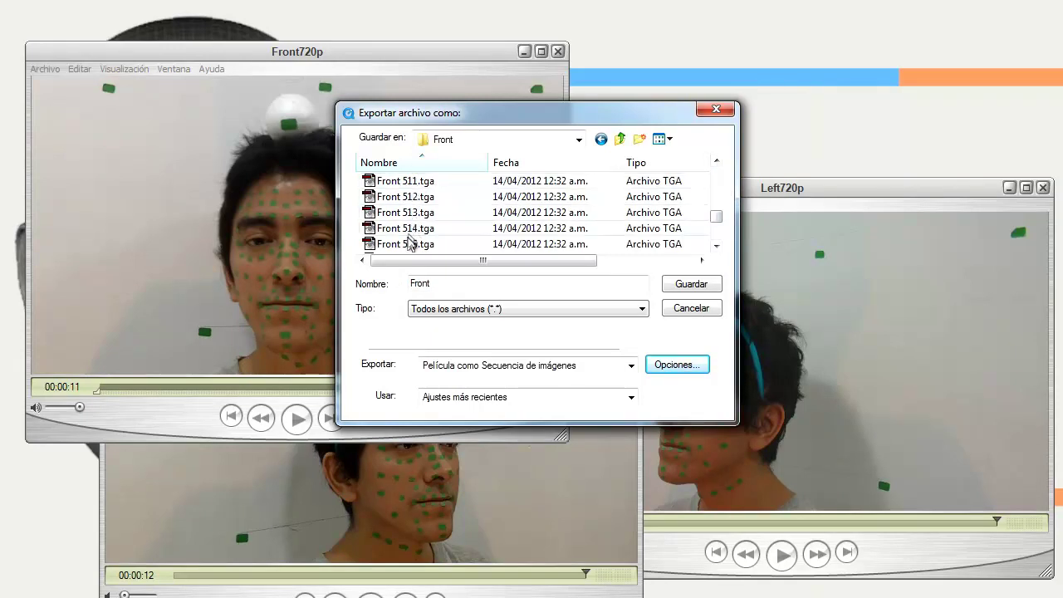
left_click_drag(716, 226, 716, 170)
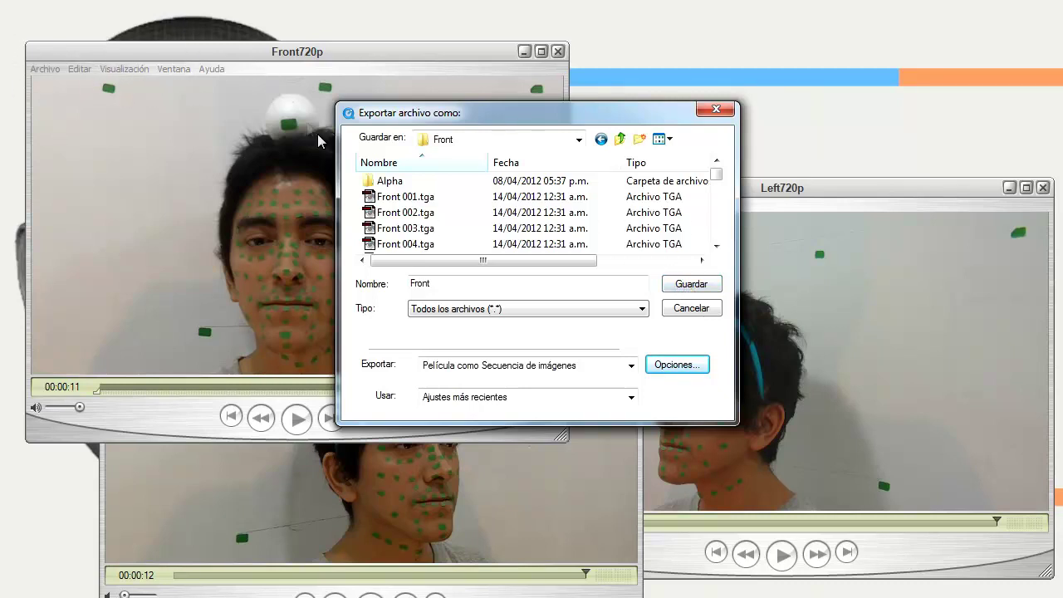
left_click(688, 310)
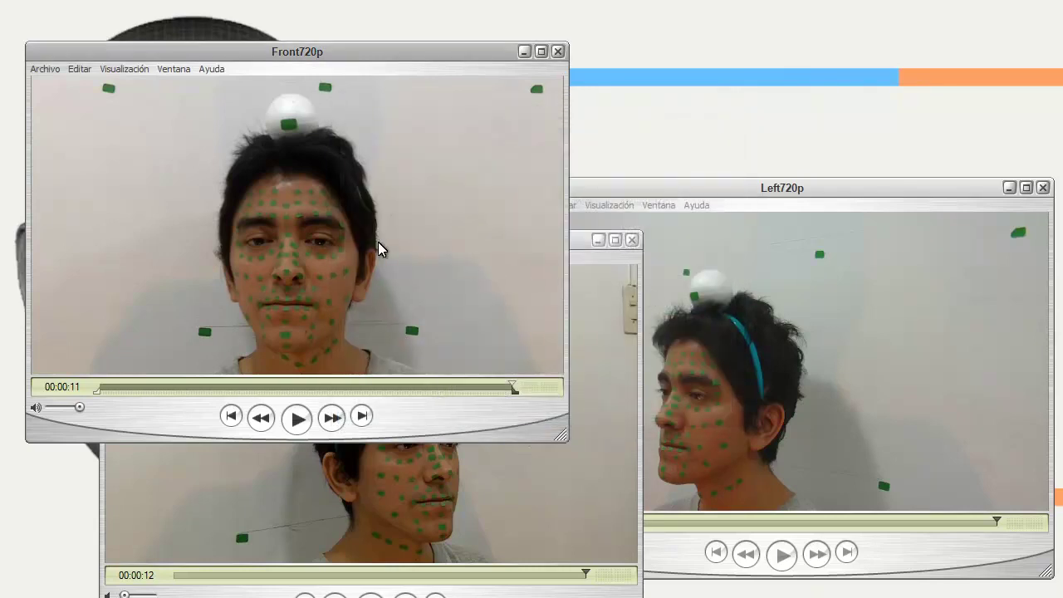
Browse to D:\BonyFace 3 tut\Sequences and open the Front folder
left_click(91, 586)
left_click(66, 471)
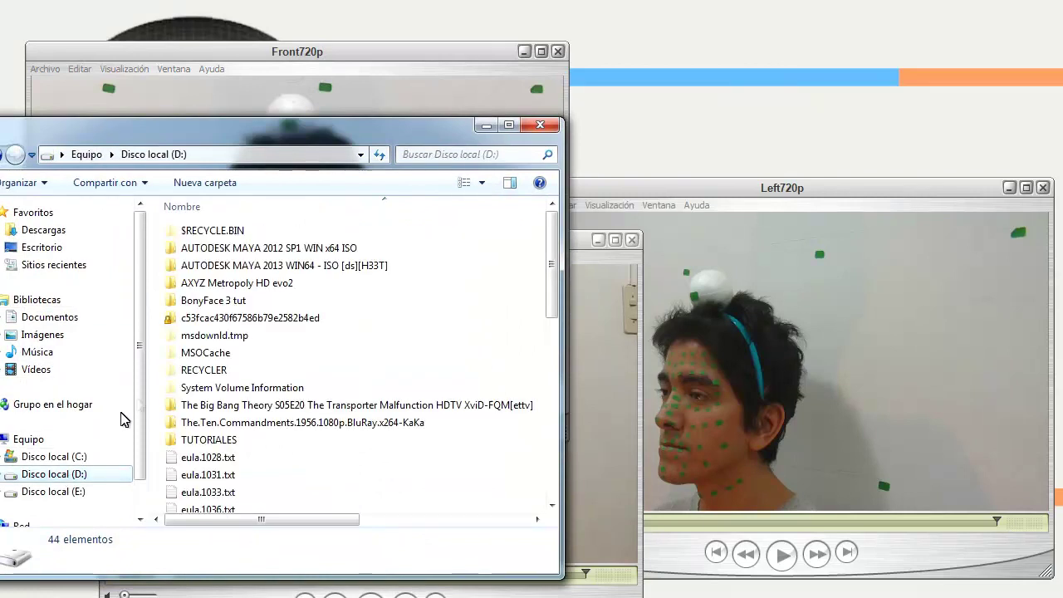
left_click(220, 305)
double_click(220, 305)
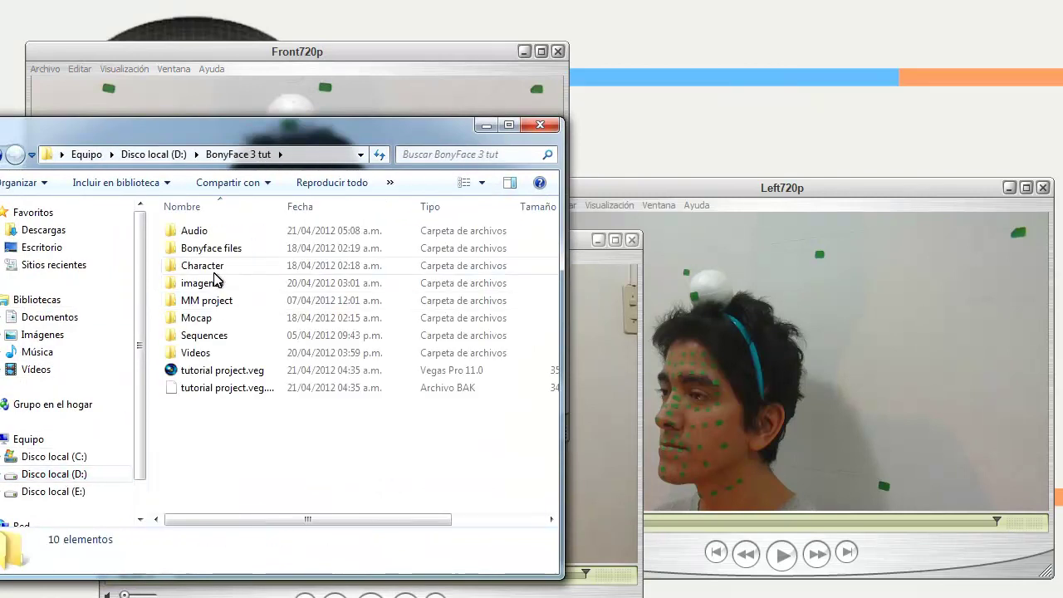
double_click(204, 336)
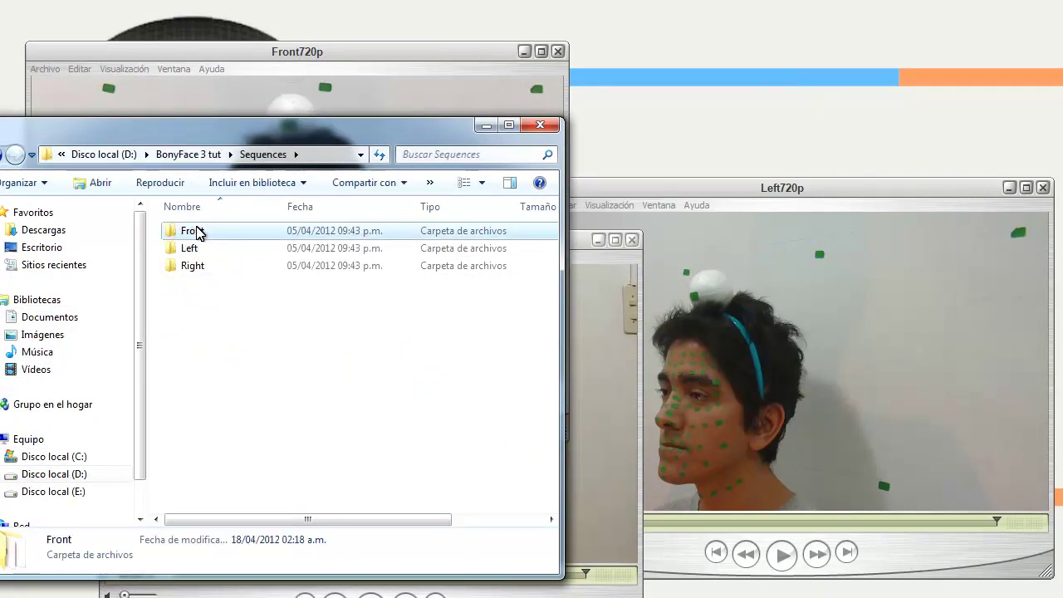
double_click(199, 231)
mouse_move(552, 217)
left_mouse_down()
mouse_move(542, 512)
mouse_move(551, 218)
left_mouse_up()
Check the Left and Right TGA sequence folders, returning to Sequences each time
left_click_drag(62, 135, 159, 137)
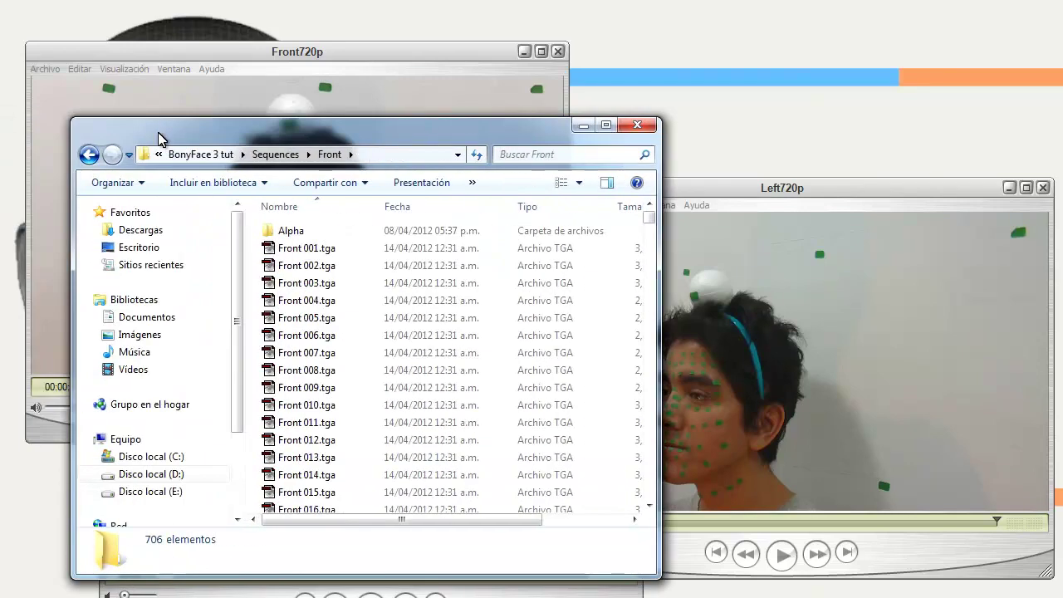
left_click(89, 155)
double_click(284, 249)
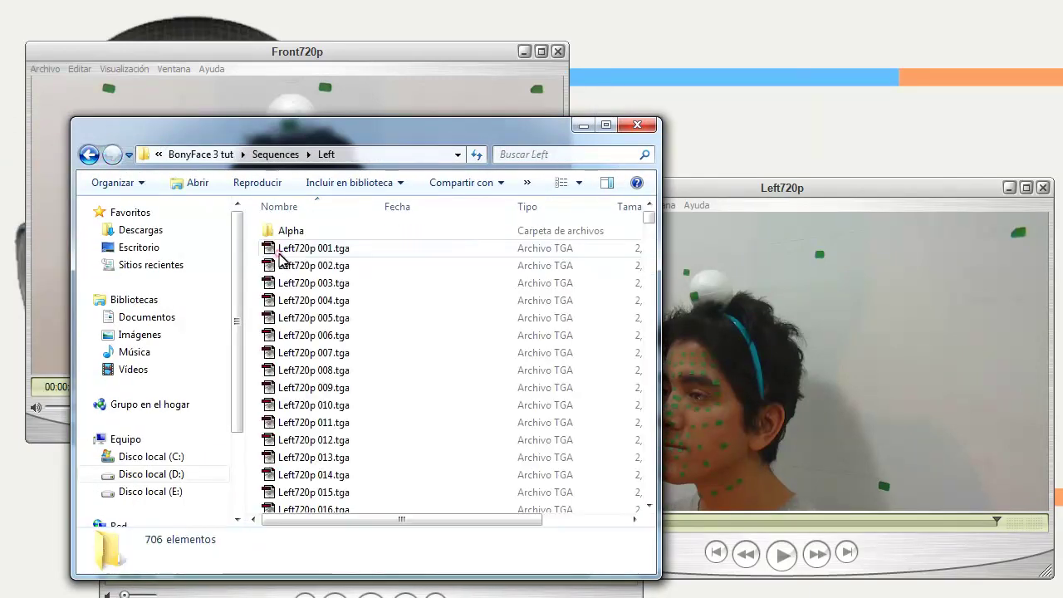
left_click_drag(648, 220, 646, 496)
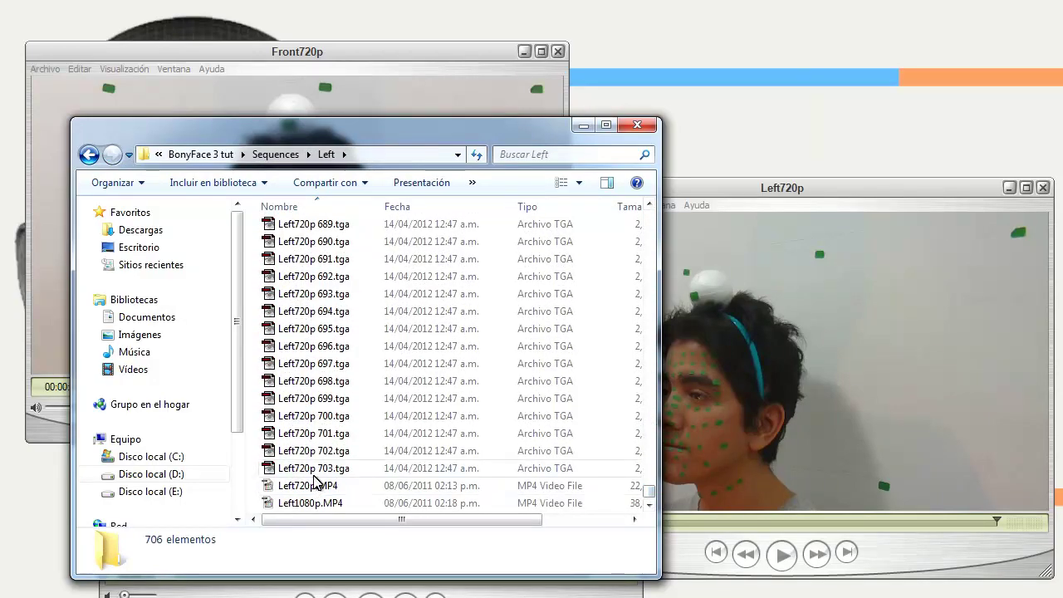
left_click(89, 155)
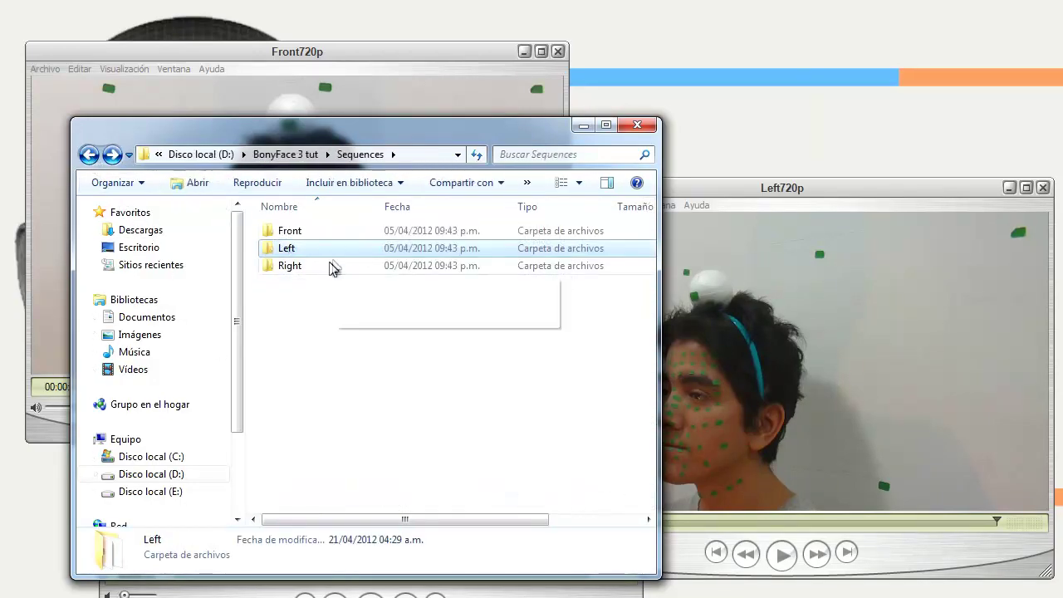
double_click(292, 268)
left_click_drag(646, 244, 650, 494)
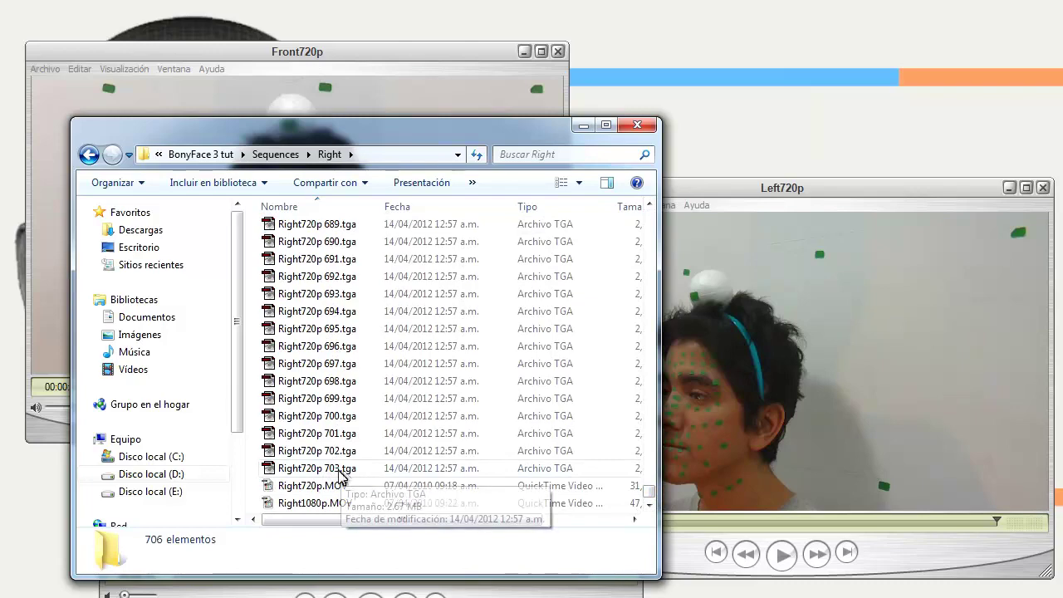
left_click(89, 155)
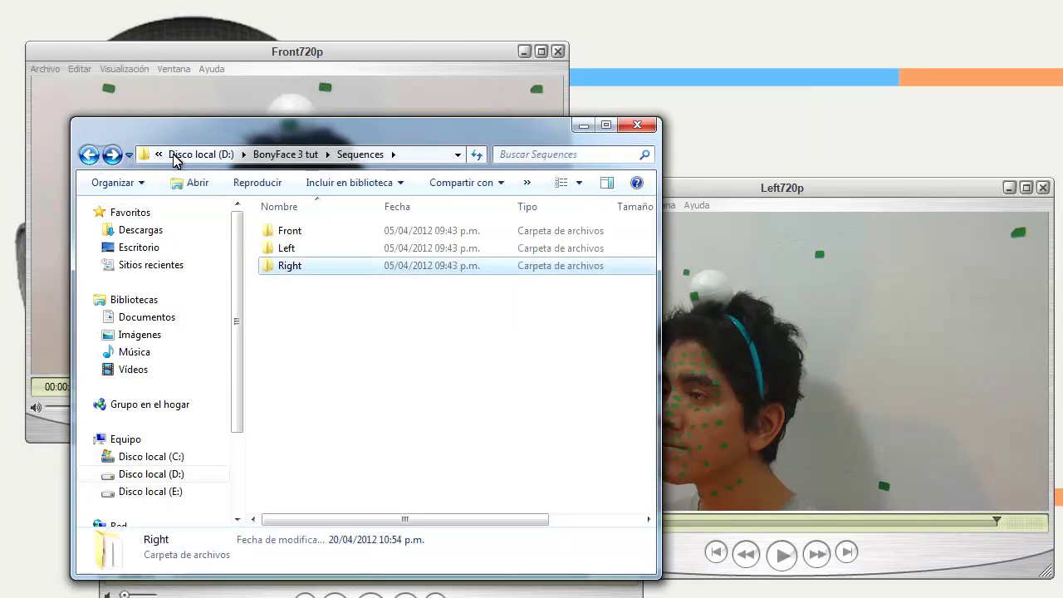
Close Explorer and scroll through the PFTrack introduction page in Firefox
left_click(637, 126)
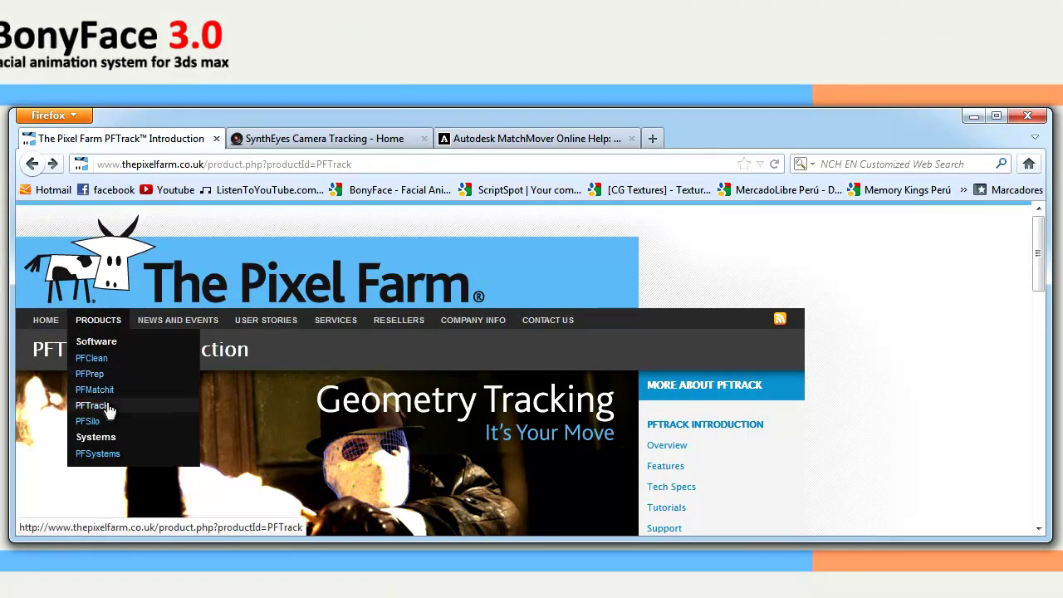
scroll(234, 345, "down", 3)
scroll(234, 346, "up", 2)
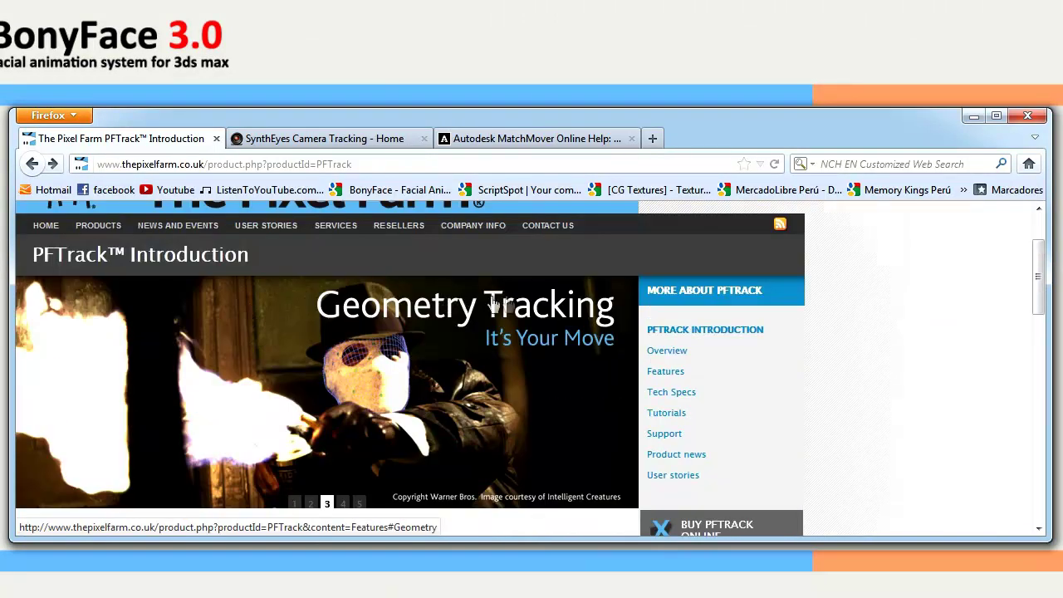
scroll(478, 307, "down", 9)
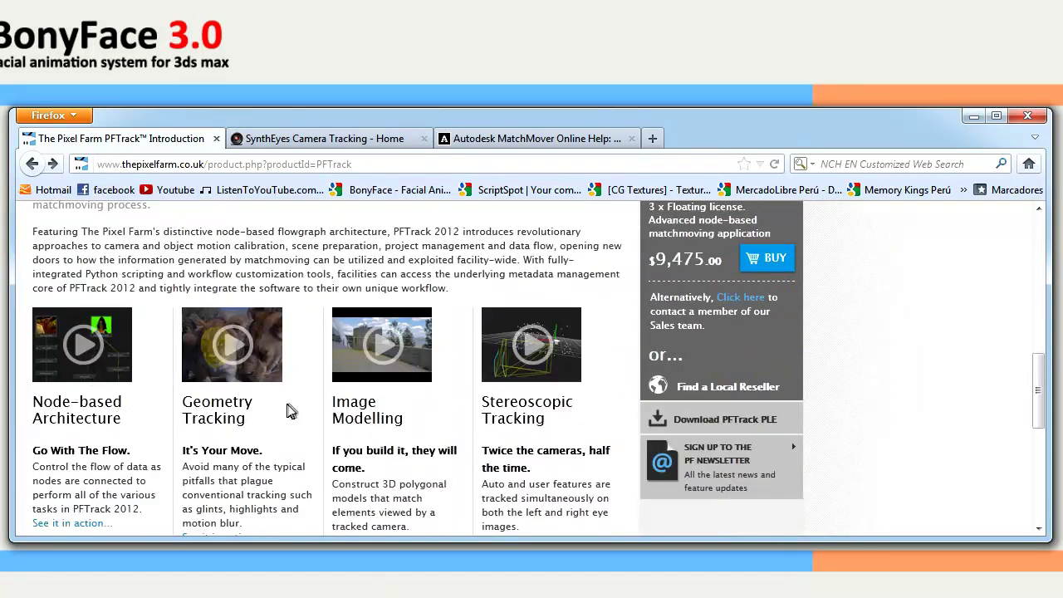
scroll(507, 403, "up", 5)
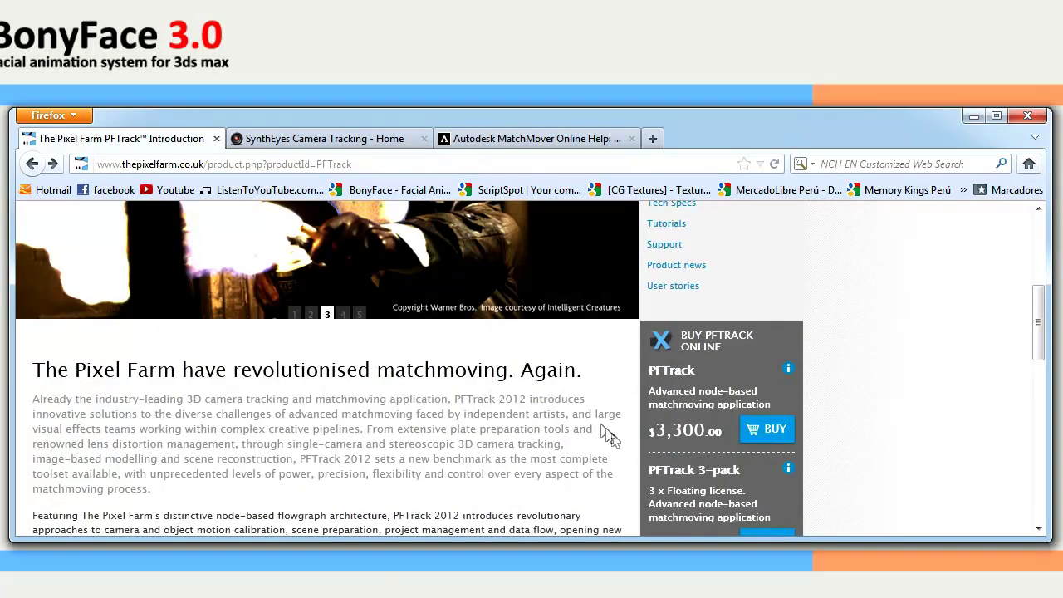
scroll(628, 427, "down", 5)
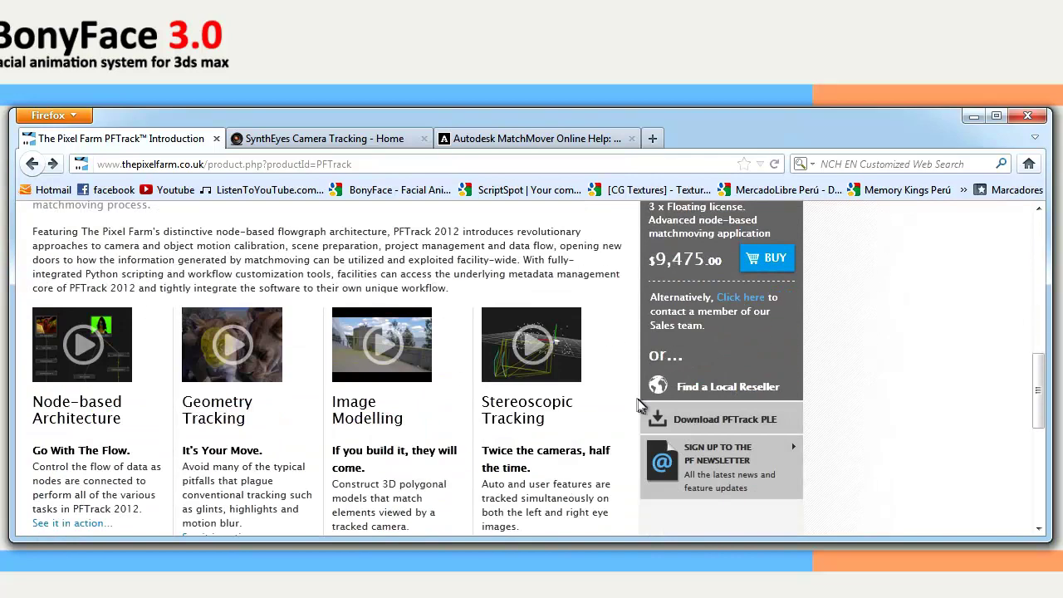
Review the PFTrack PLE download form, then switch to the SynthEyes Camera Tracking tab
left_click(739, 422)
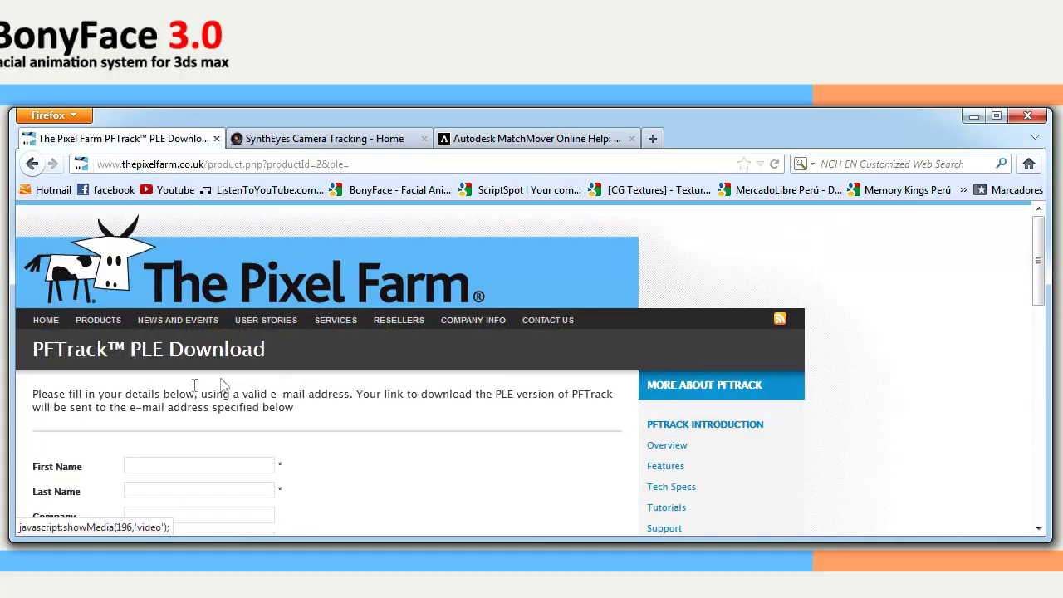
scroll(93, 301, "down", 2)
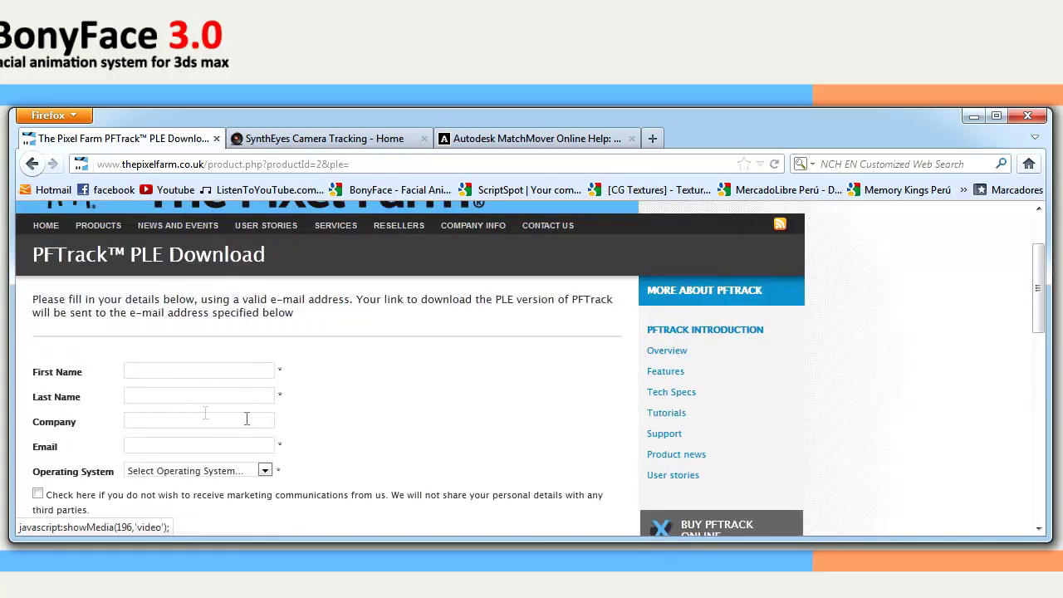
scroll(237, 424, "down", 4)
scroll(247, 365, "up", 2)
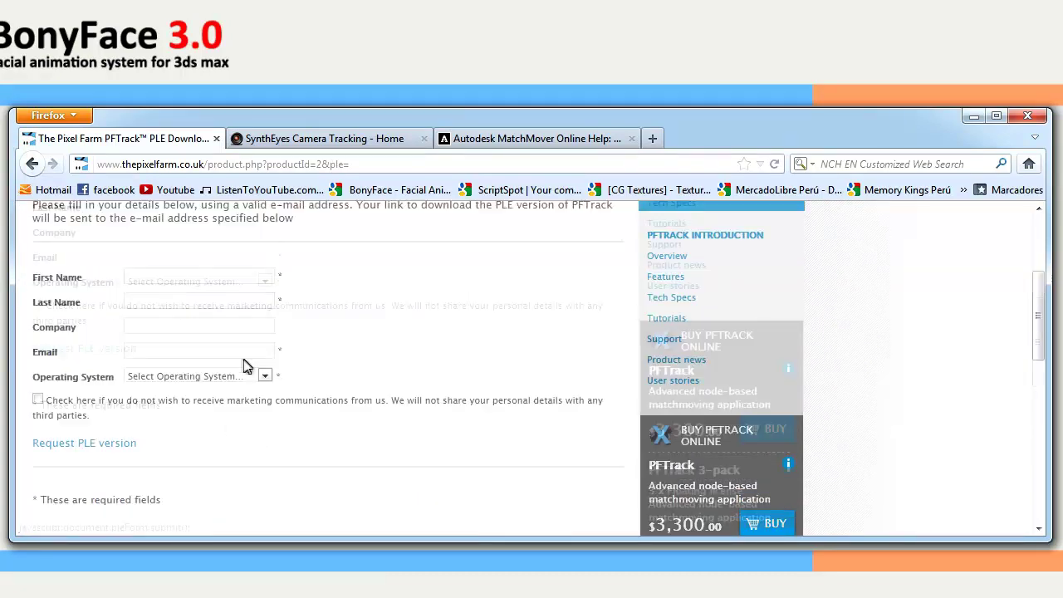
scroll(247, 366, "up", 4)
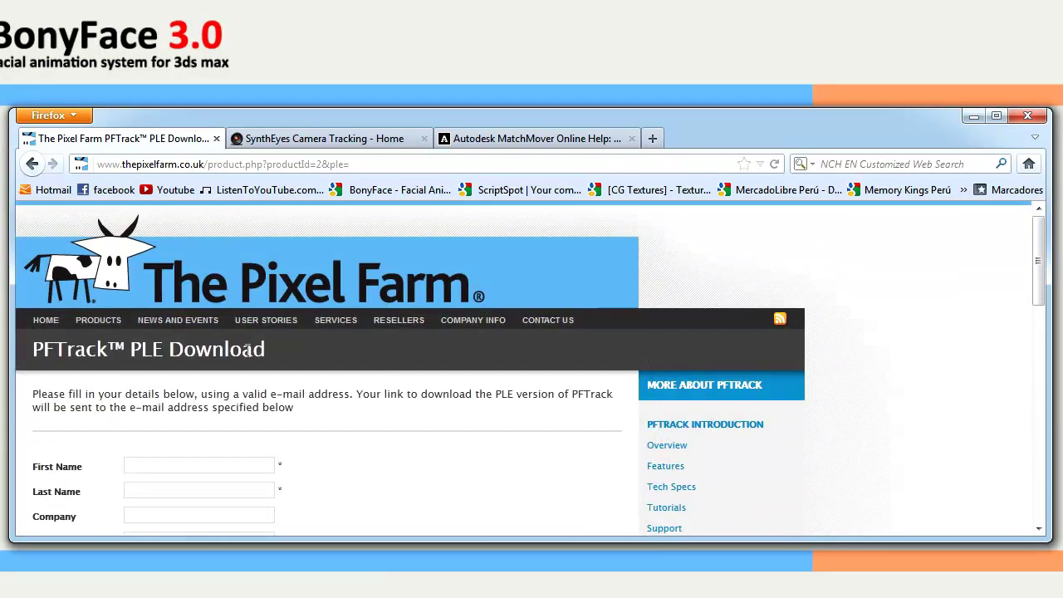
left_click(303, 140)
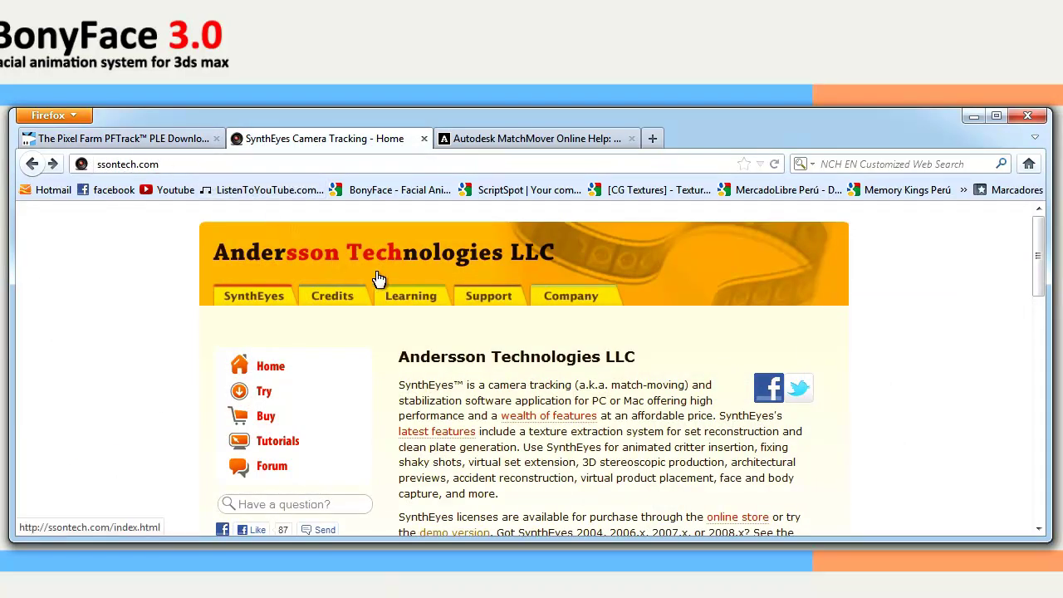
Scroll the SynthEyes page and open its demo registration form
scroll(522, 349, "down", 2)
scroll(522, 347, "down", 4)
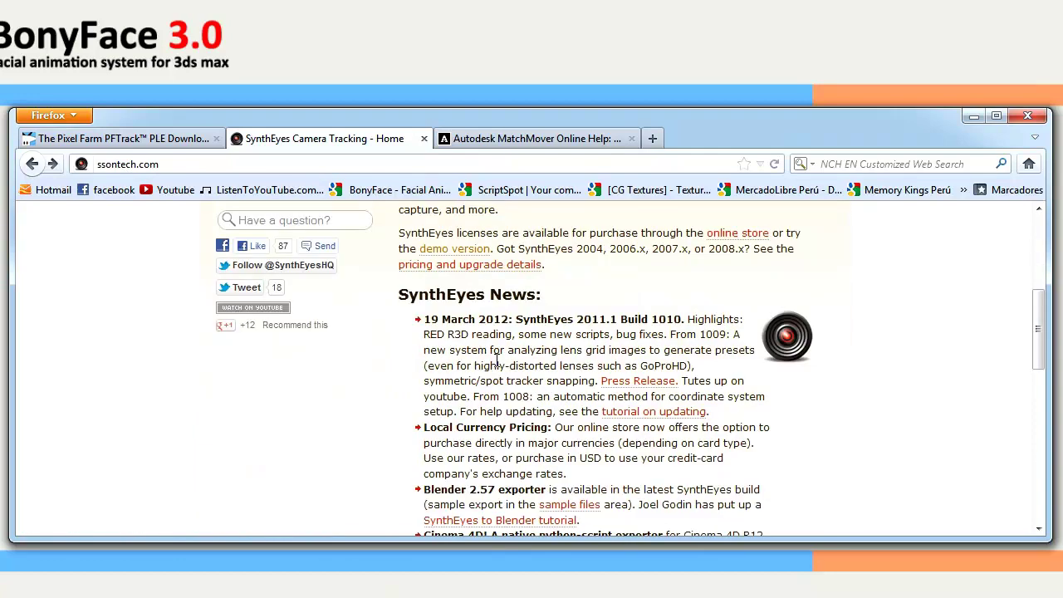
scroll(498, 359, "down", 10)
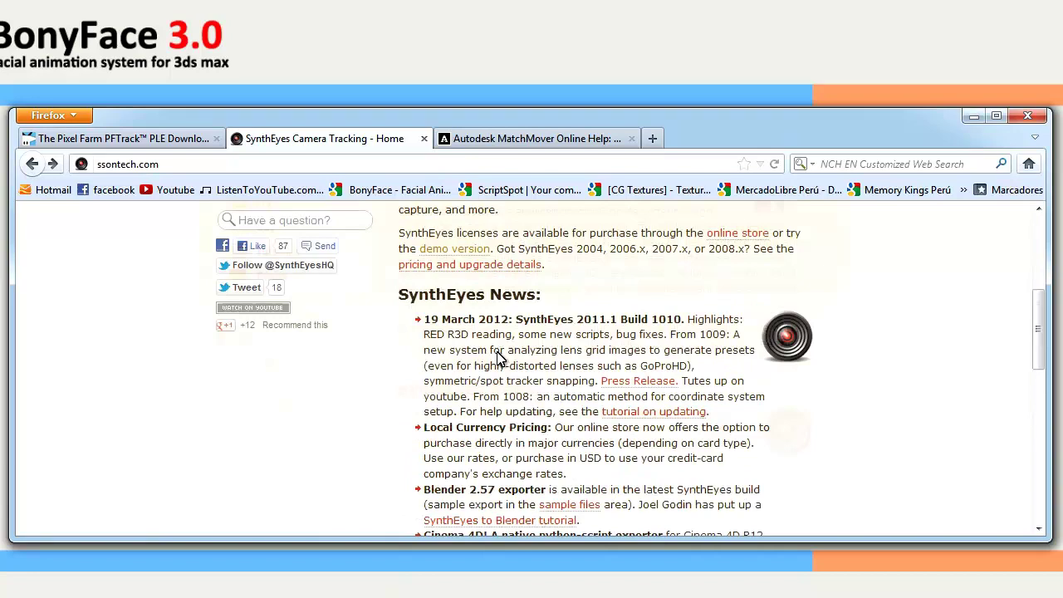
scroll(499, 357, "up", 6)
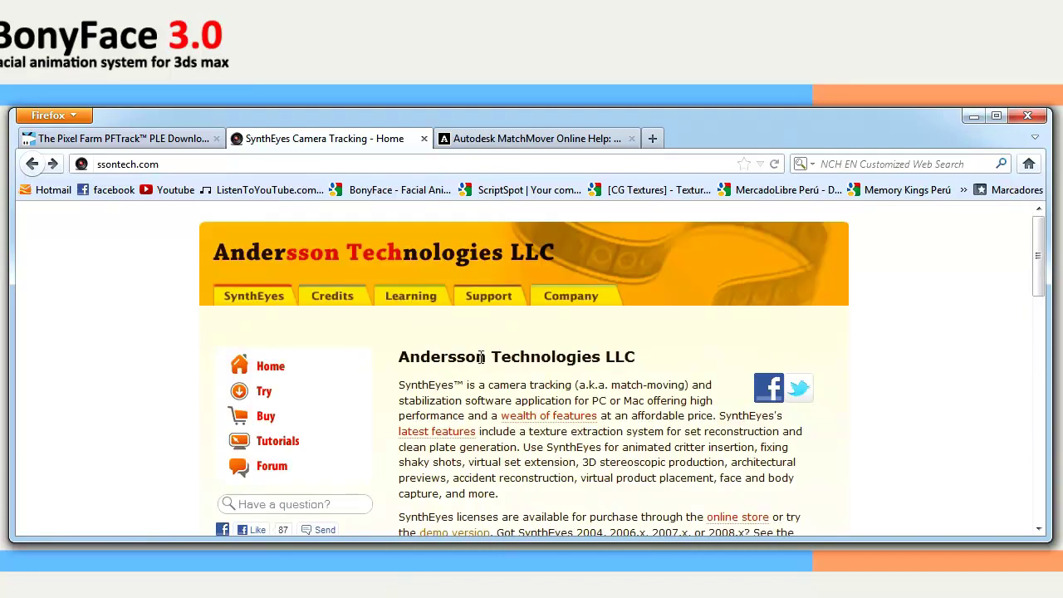
left_click(253, 392)
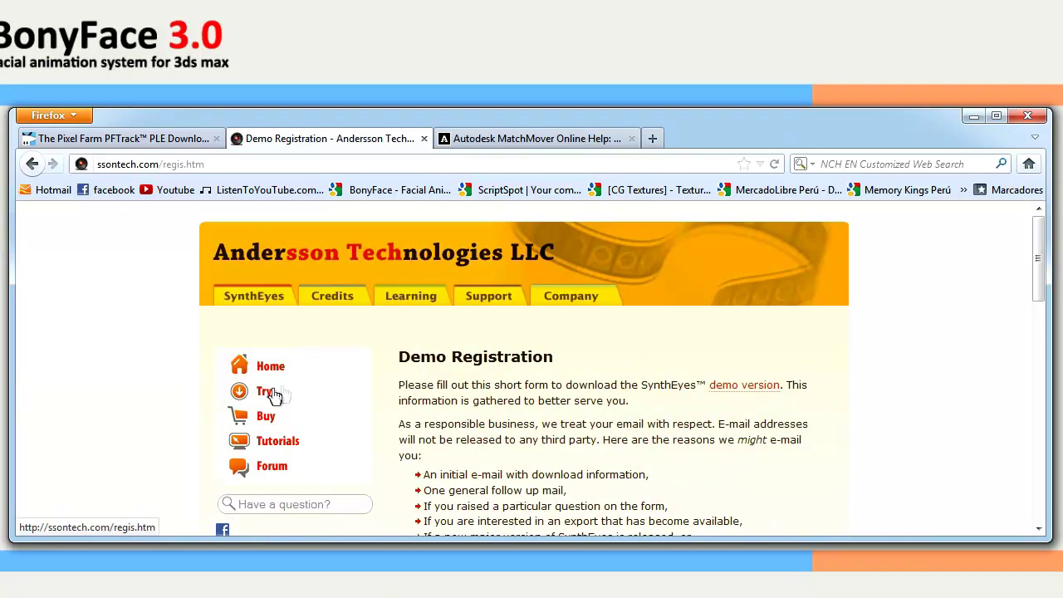
Look over the registration form, then switch to the Autodesk MatchMover 2011 online help tab
scroll(457, 343, "down", 6)
scroll(515, 372, "down", 10)
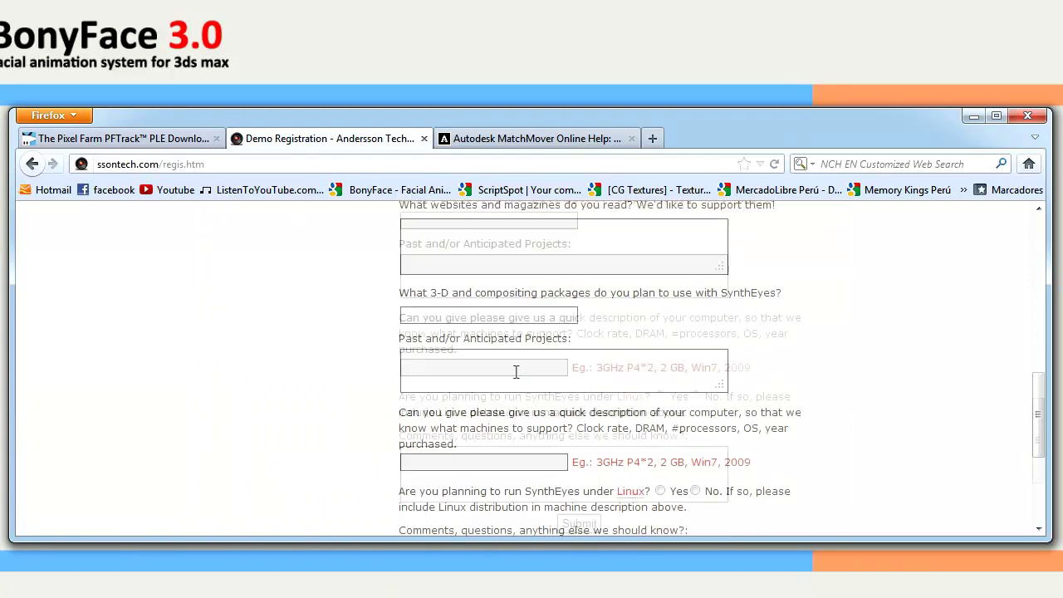
scroll(515, 345, "up", 9)
scroll(514, 344, "up", 7)
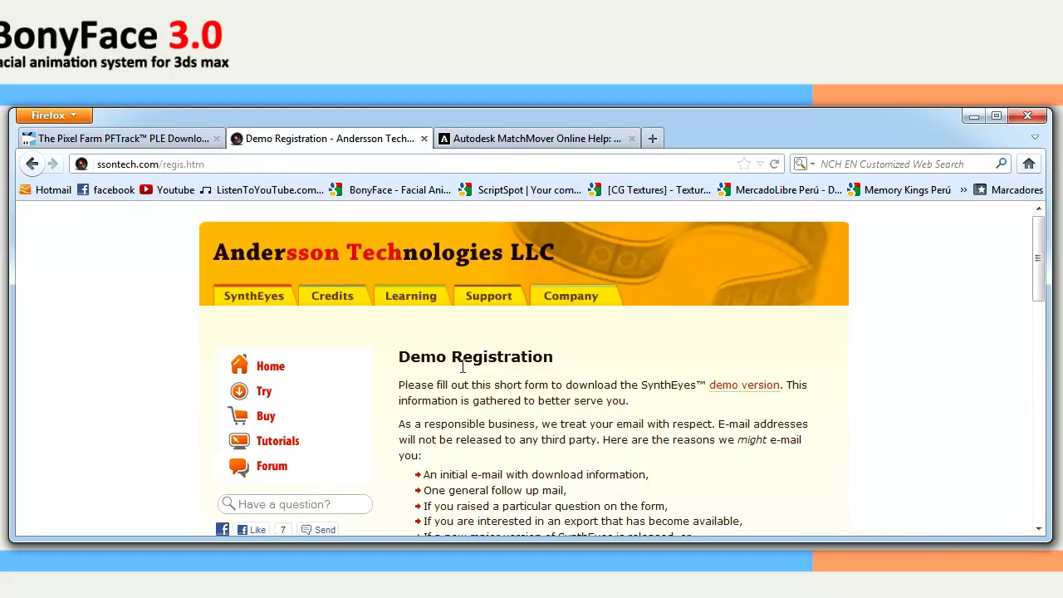
left_click(496, 140)
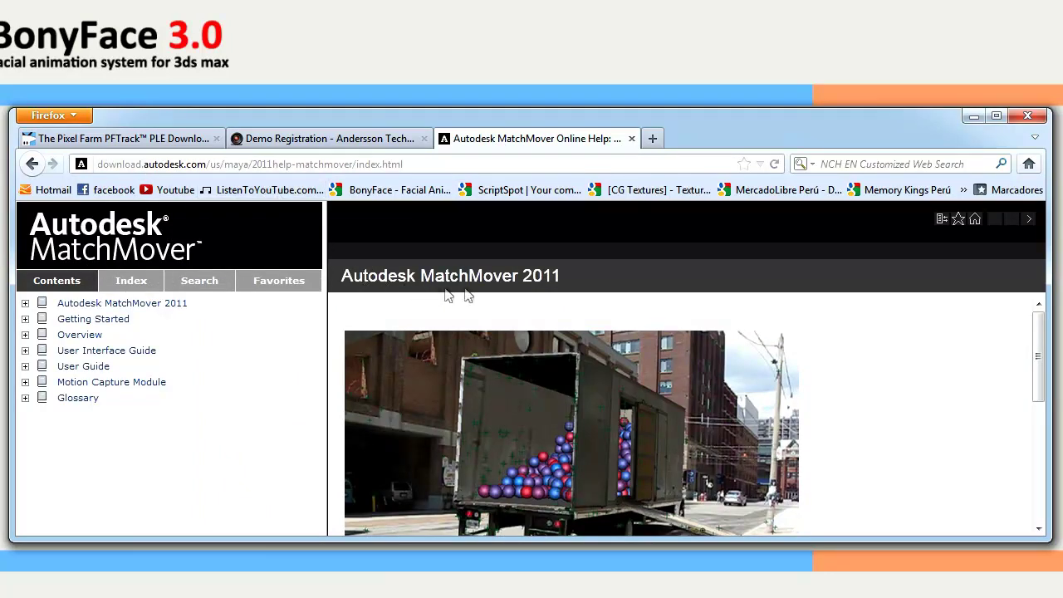
Scroll over the fxphd course page listing the Apr12 Term Courses
scroll(433, 345, "down", 3)
scroll(433, 345, "up", 3)
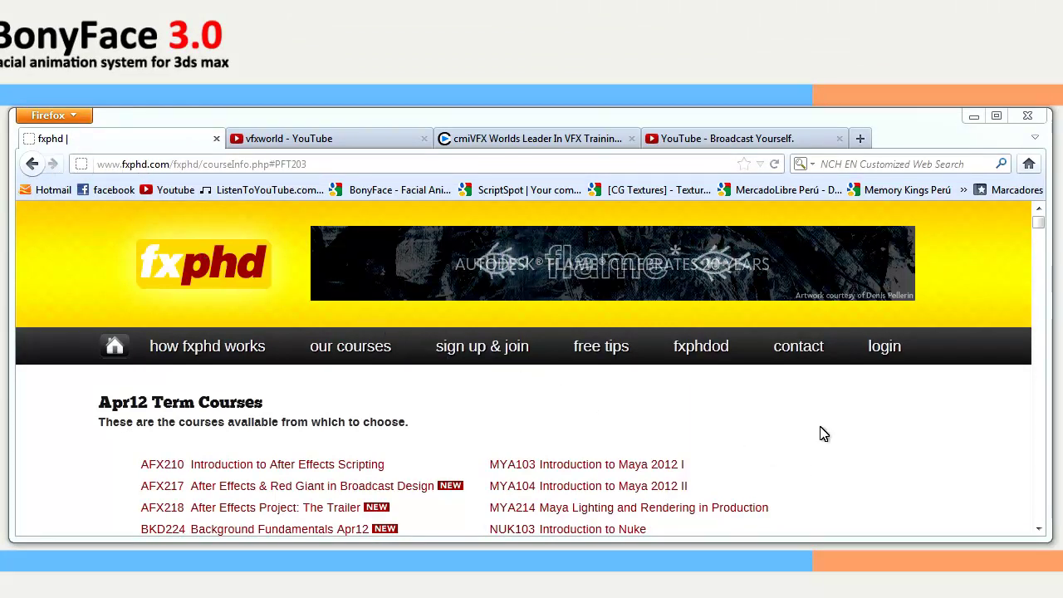
Scroll through the PFT203 PFTrack 2011 class outline, then switch to the vfxworld YouTube tab
scroll(823, 432, "down", 4)
scroll(823, 433, "down", 2)
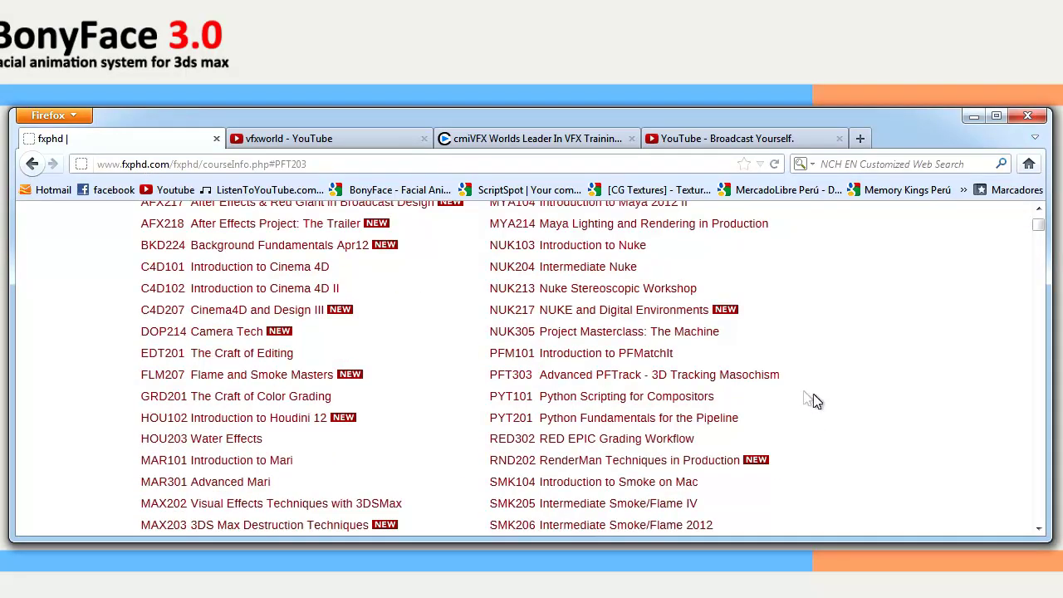
scroll(814, 390, "down", 20)
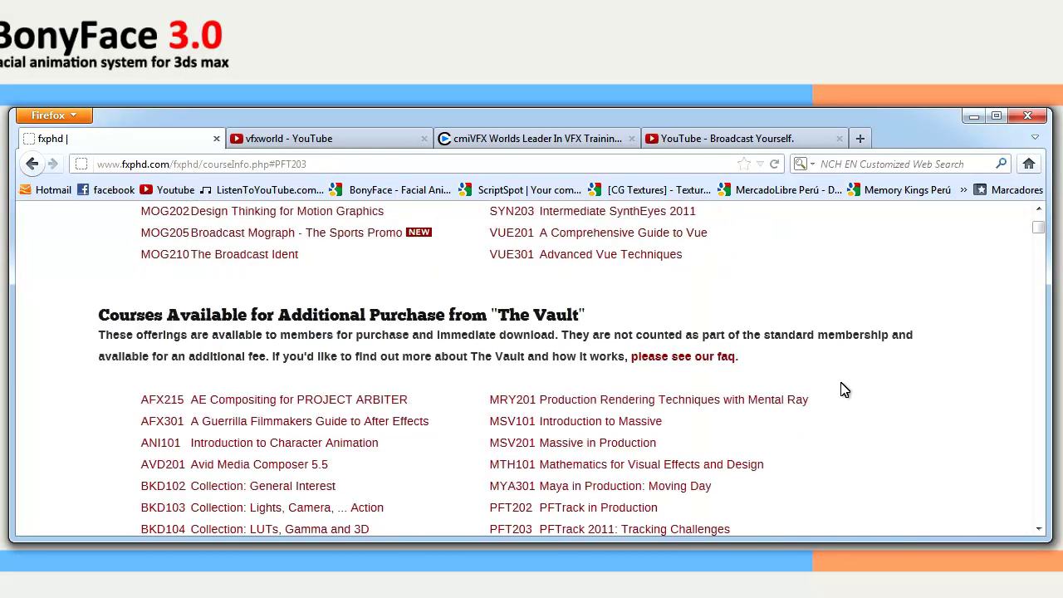
scroll(819, 385, "up", 4)
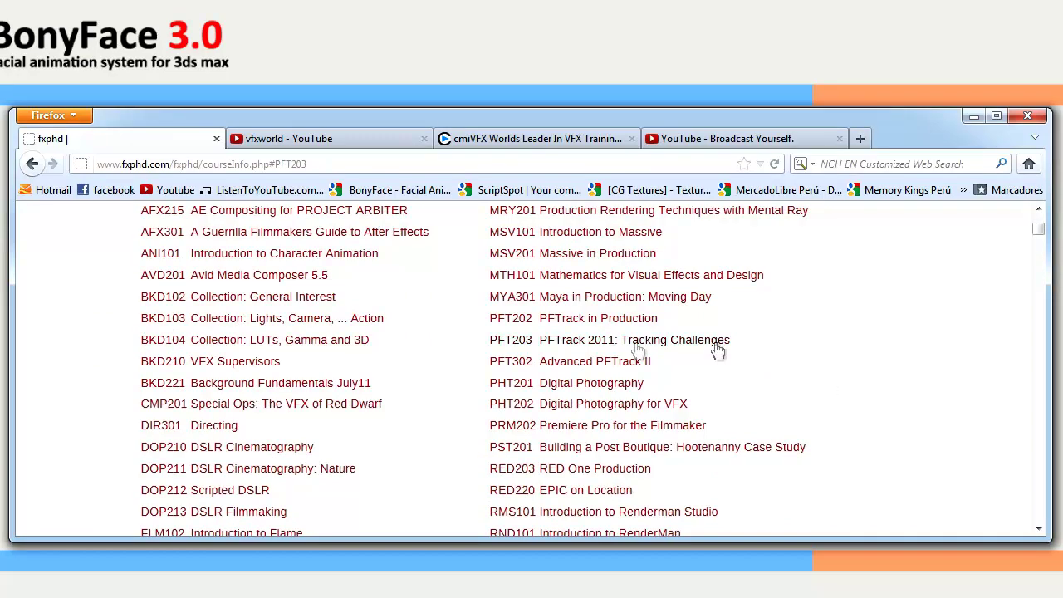
scroll(609, 347, "down", 5)
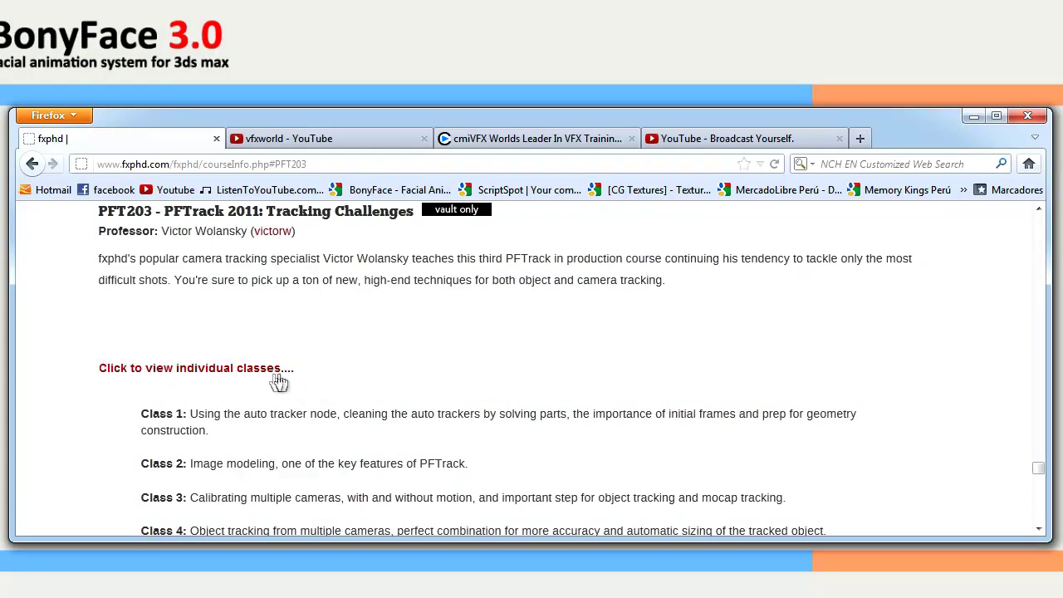
scroll(241, 370, "down", 8)
scroll(208, 368, "up", 6)
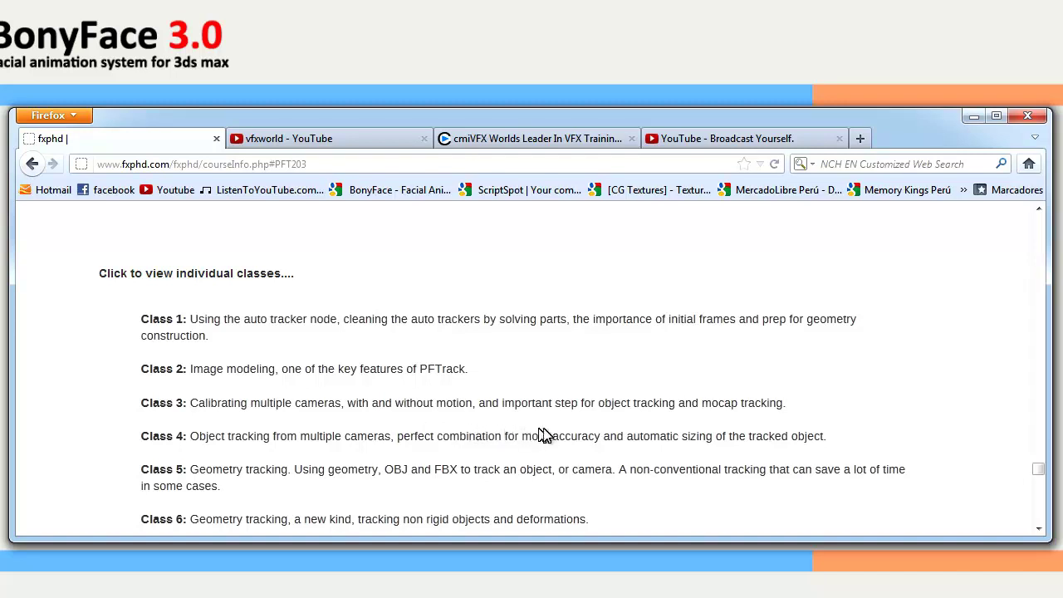
scroll(306, 425, "down", 2)
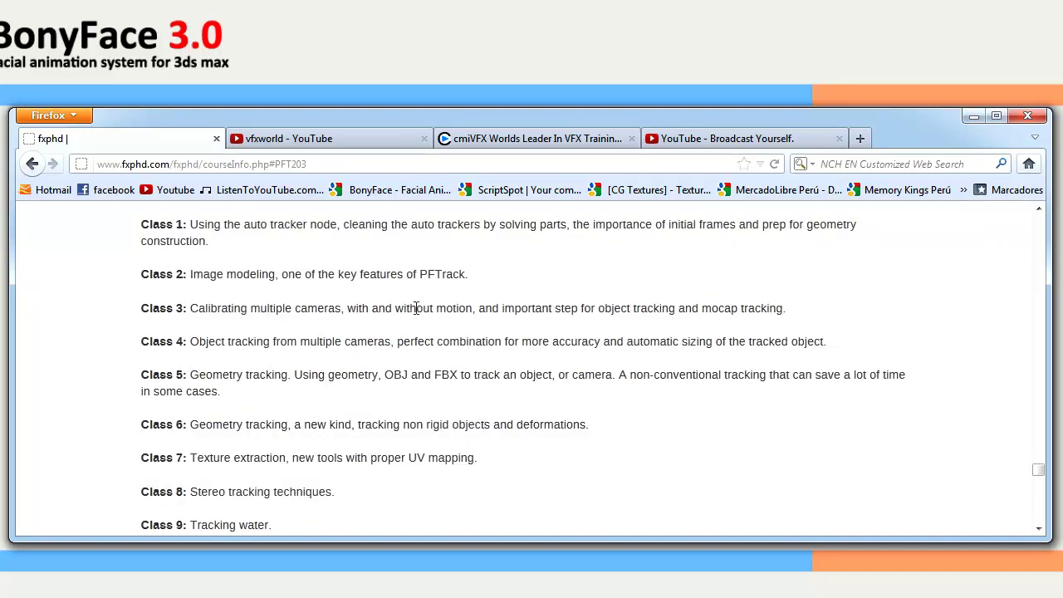
left_click(316, 139)
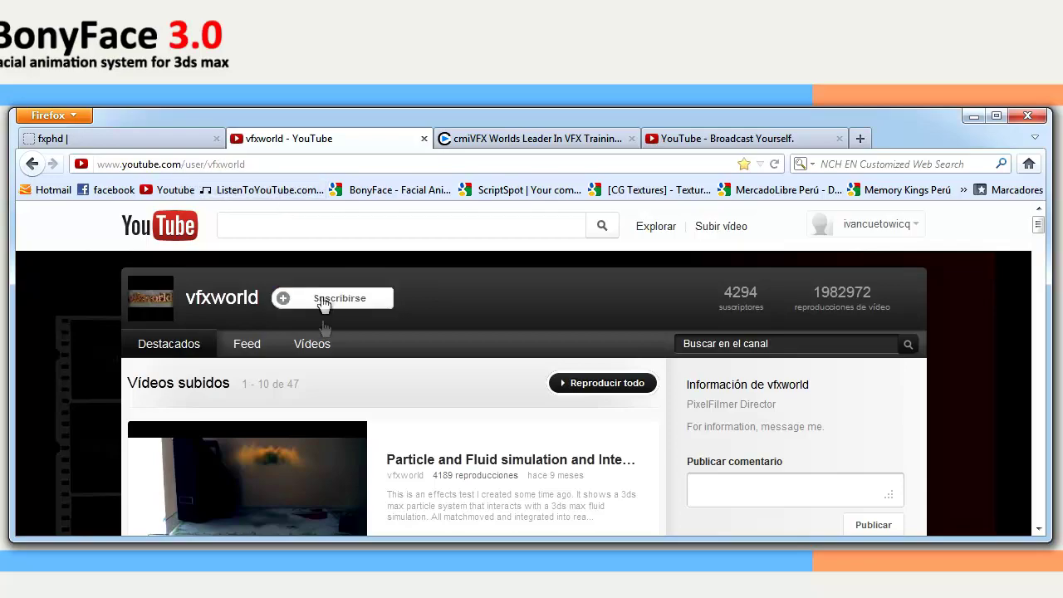
Scroll vfxworld's channel to the Terminator tutorials, then switch to the cmiVFX tab
scroll(363, 337, "down", 15)
scroll(466, 313, "down", 15)
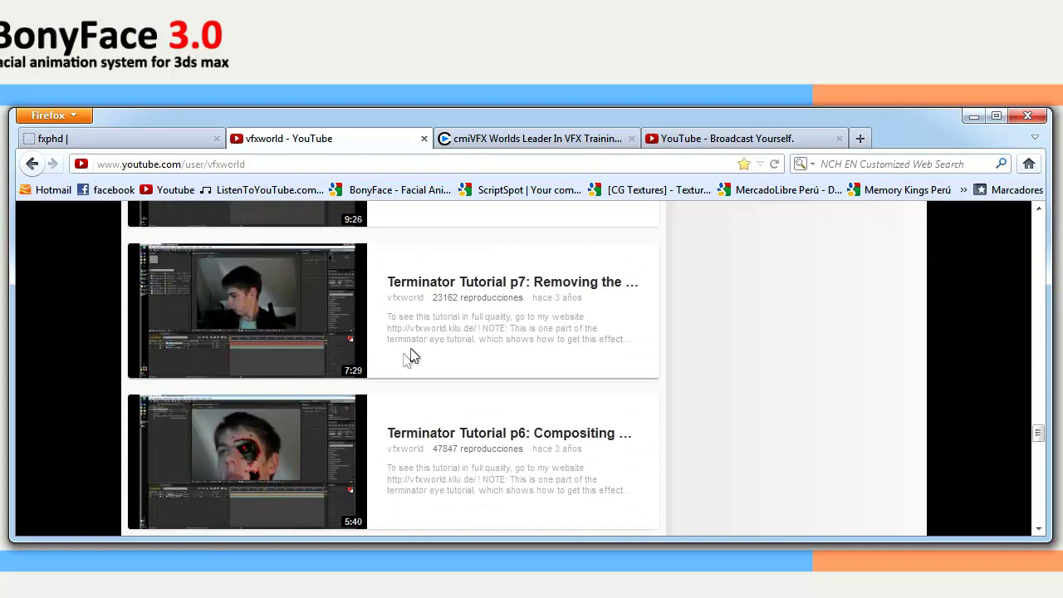
scroll(277, 310, "up", 2)
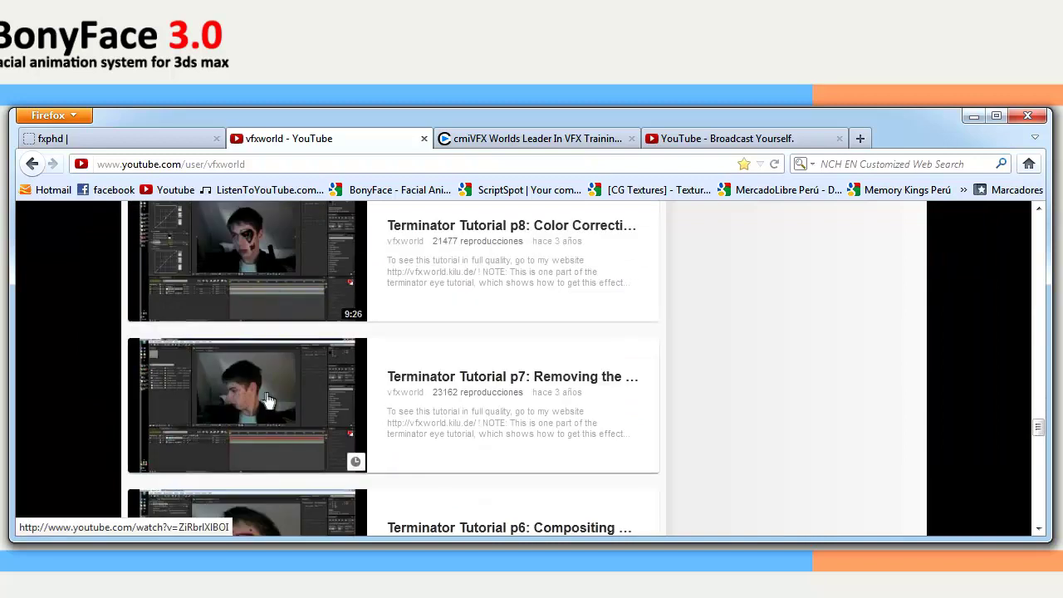
mouse_move(251, 392)
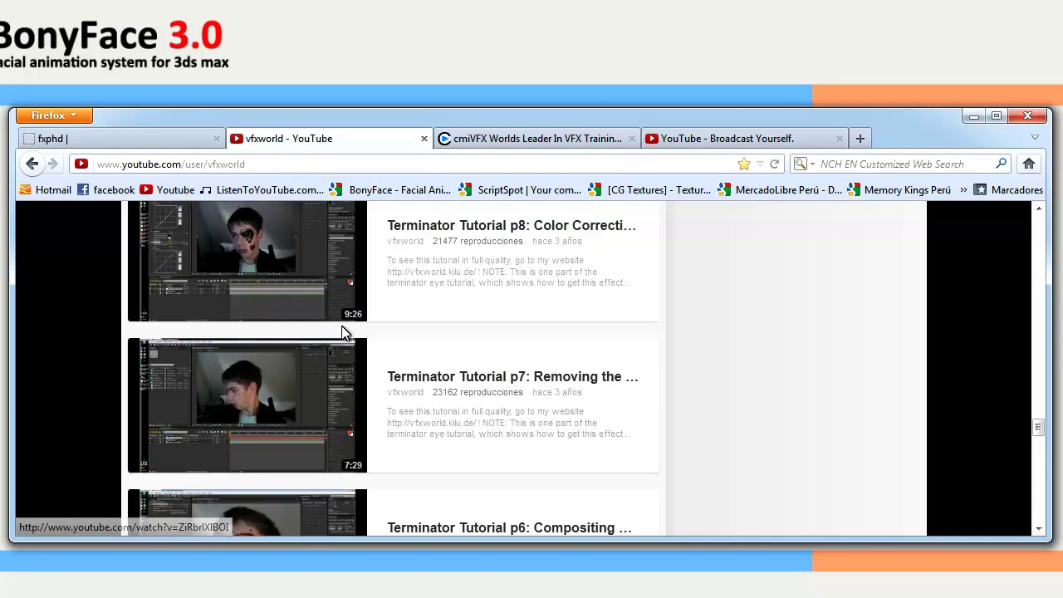
left_click(504, 141)
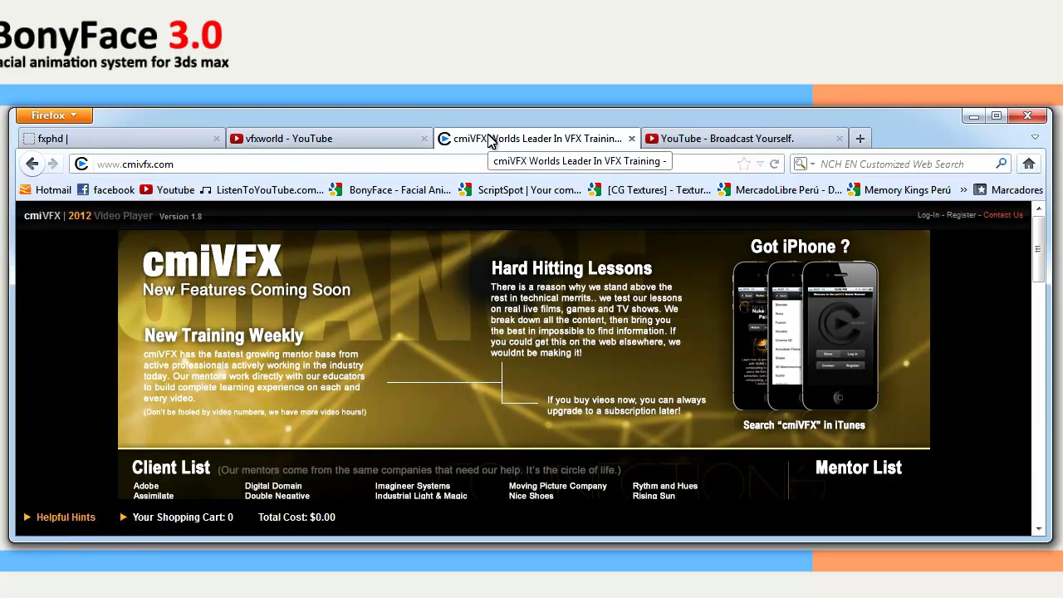
Open Camera Based Motion Capture from cmiVFX's expanded 3D Matchmoving category
left_click(105, 145)
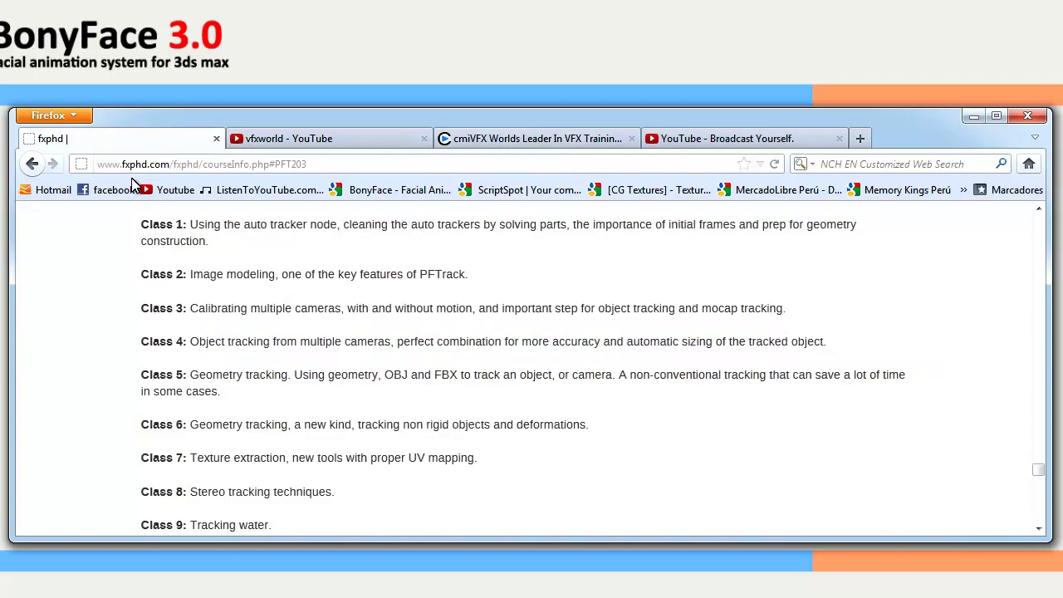
left_click(470, 142)
scroll(405, 384, "down", 10)
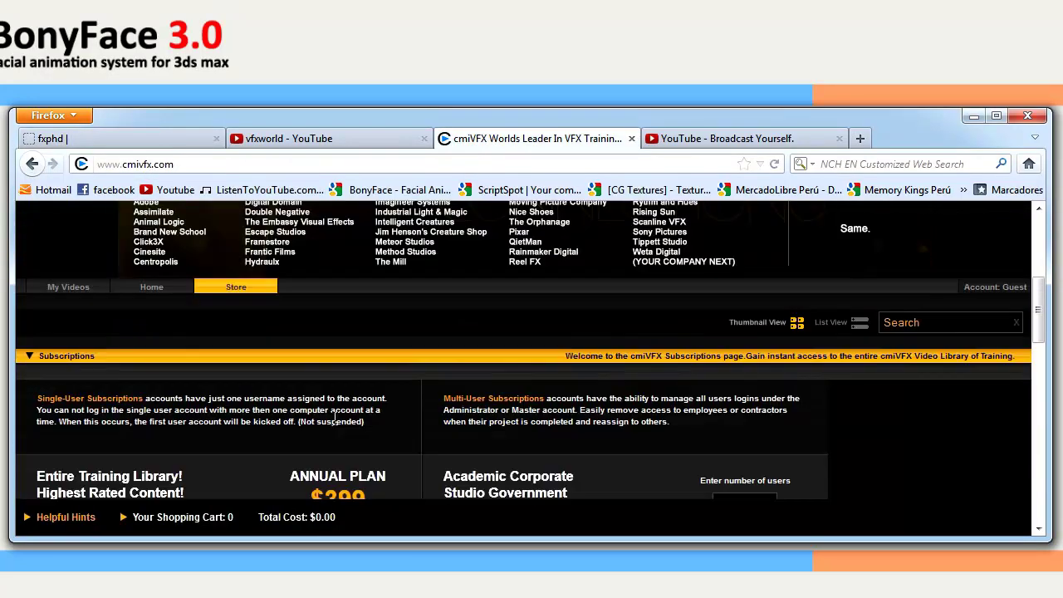
scroll(341, 426, "down", 10)
scroll(247, 412, "down", 2)
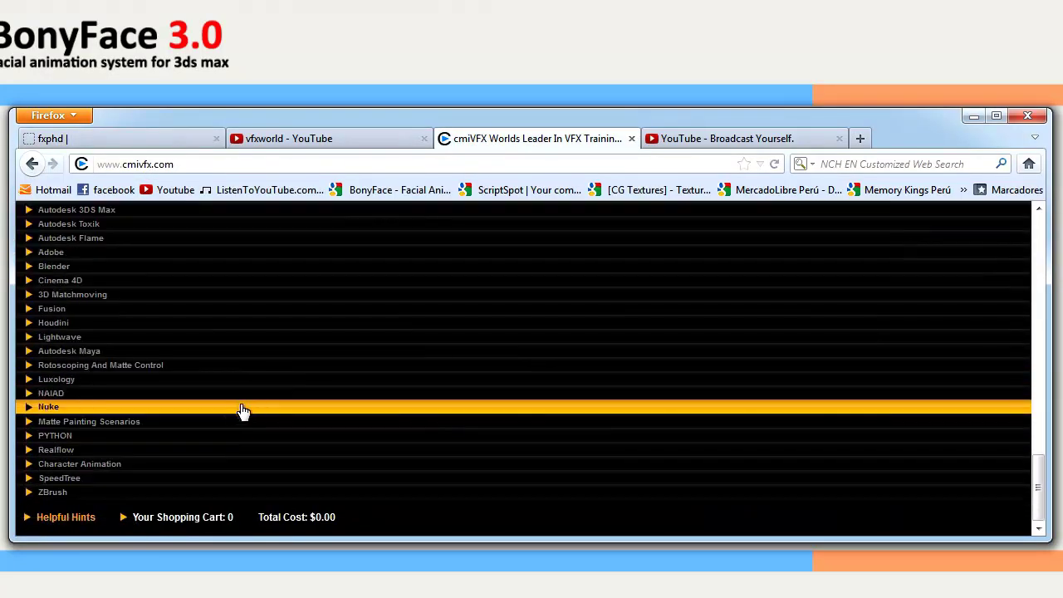
left_click(90, 296)
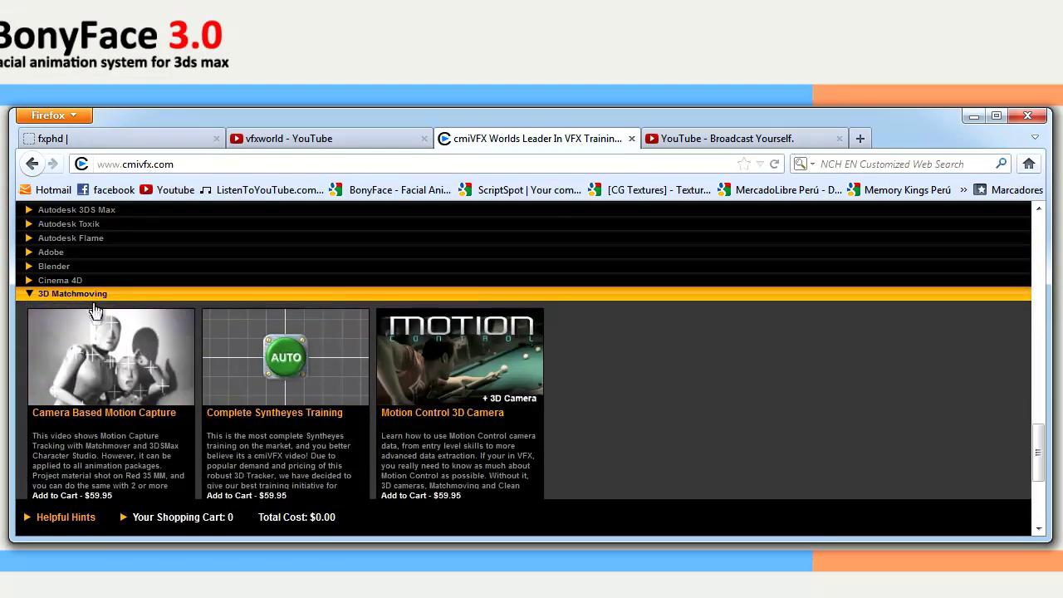
left_click(84, 372)
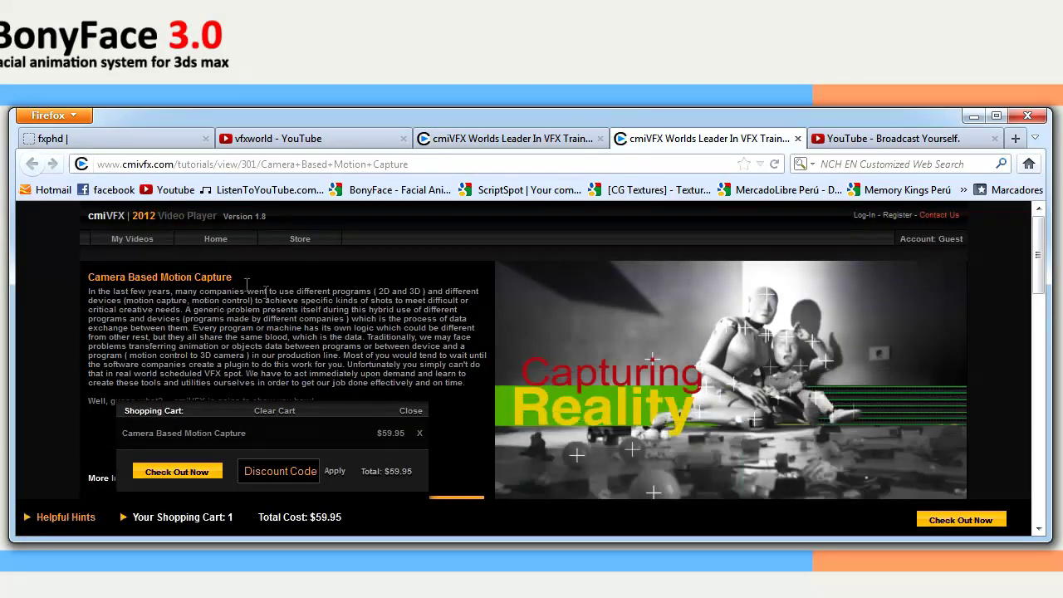
Read through the Camera Based Motion Capture course's chapter descriptions
scroll(380, 354, "down", 5)
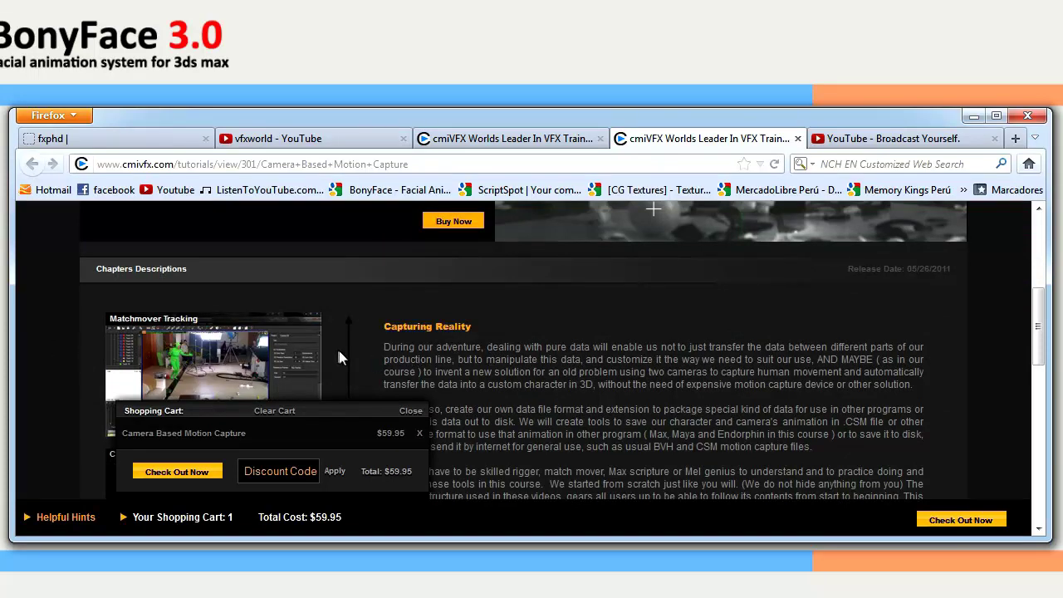
scroll(341, 358, "down", 10)
scroll(343, 359, "up", 4)
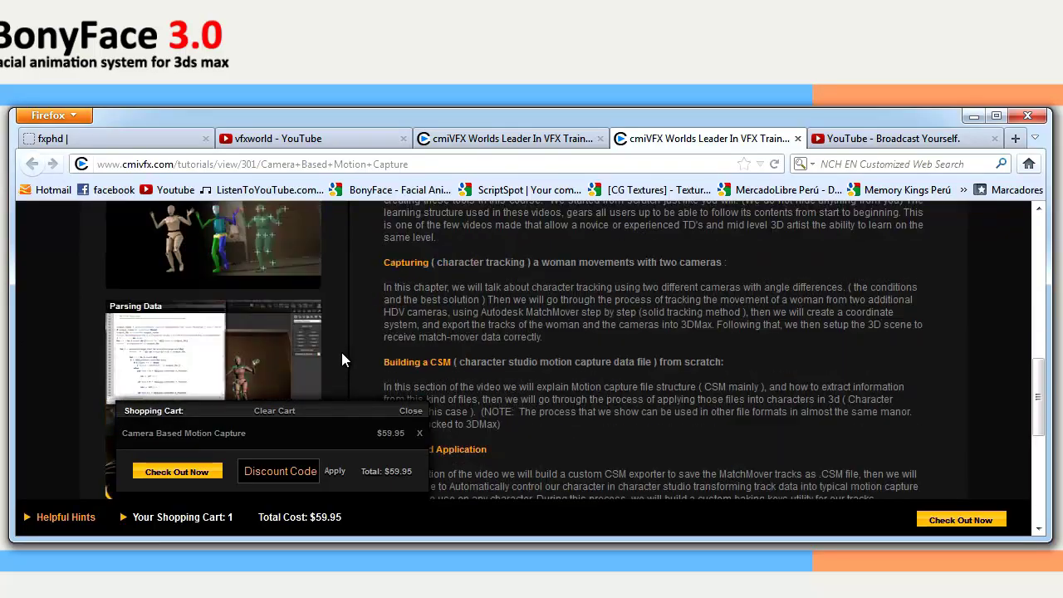
scroll(341, 359, "up", 5)
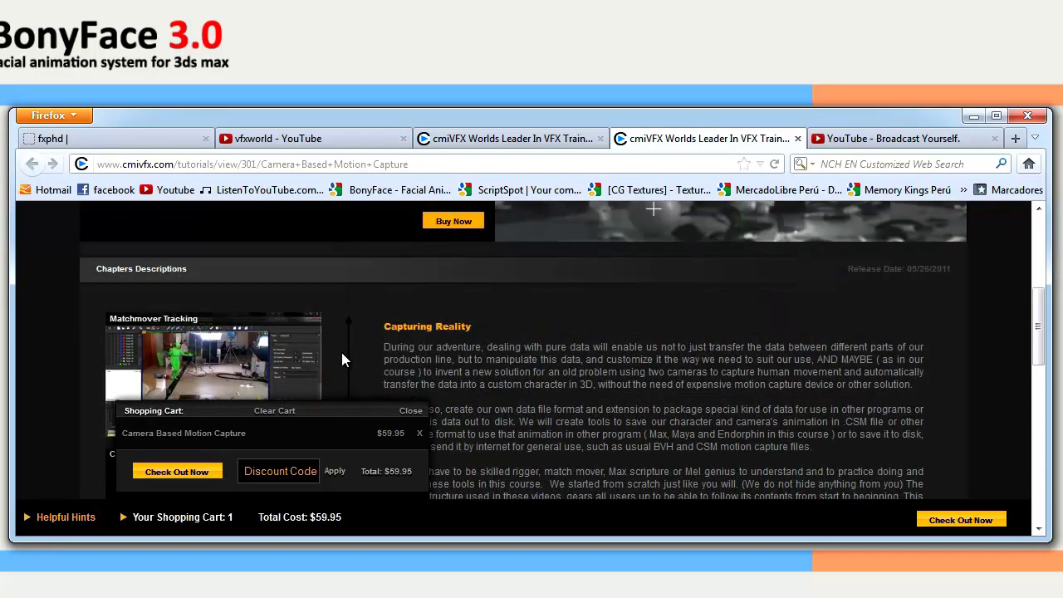
scroll(342, 357, "up", 2)
scroll(341, 357, "down", 4)
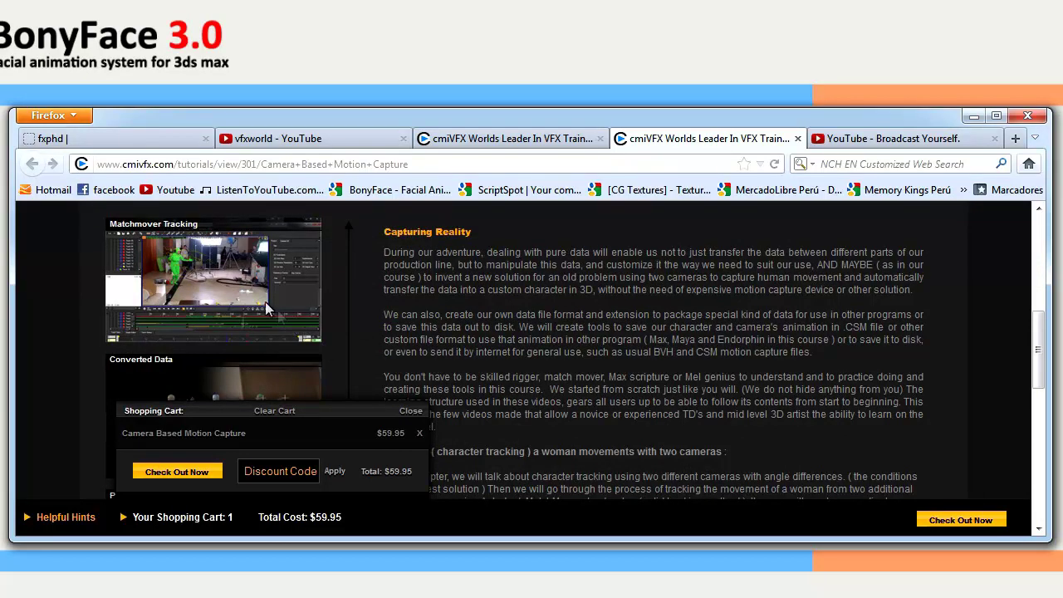
scroll(222, 324, "down", 4)
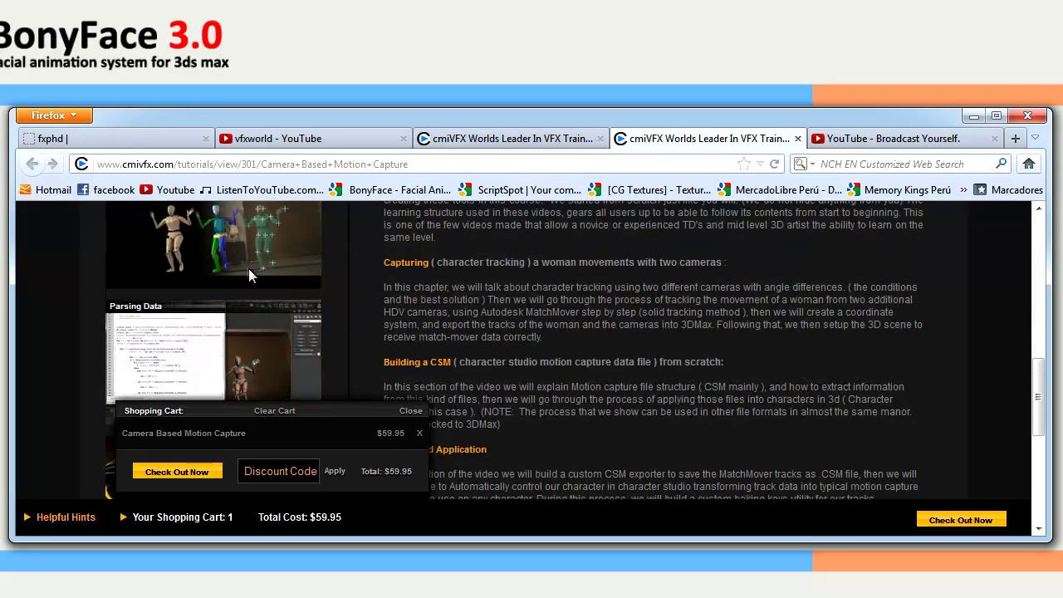
scroll(256, 283, "down", 4)
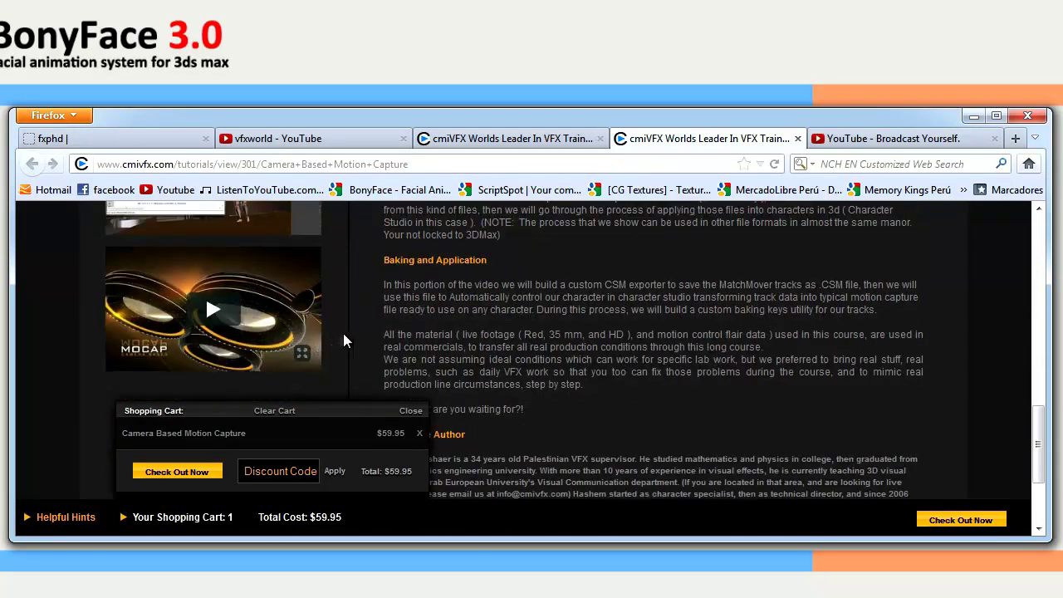
scroll(351, 331, "up", 6)
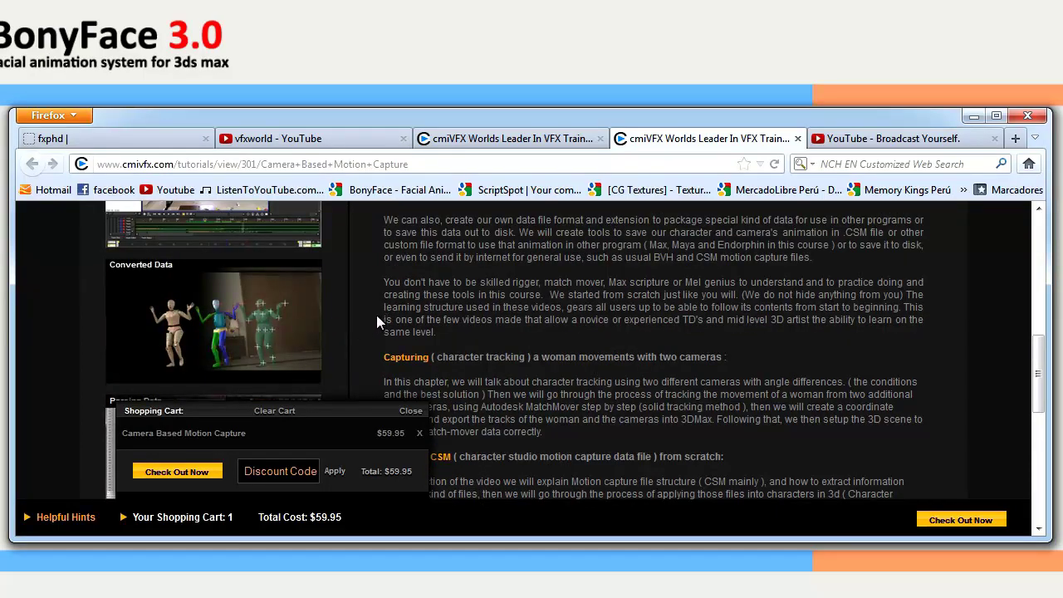
scroll(413, 320, "up", 10)
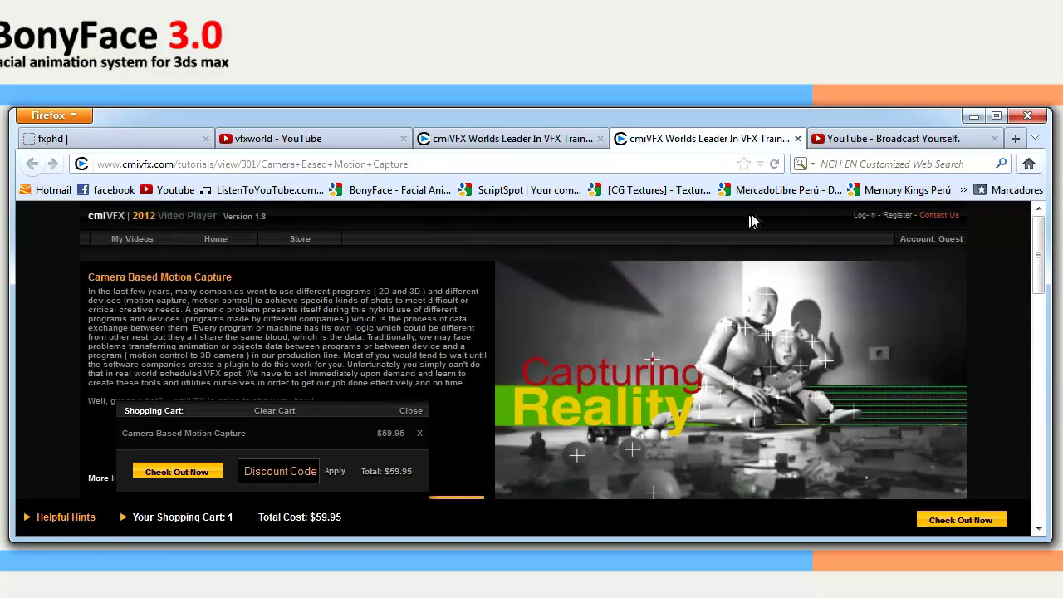
Search YouTube for Matchmover and open the 'MatchMover Tutorial' video
left_click(877, 136)
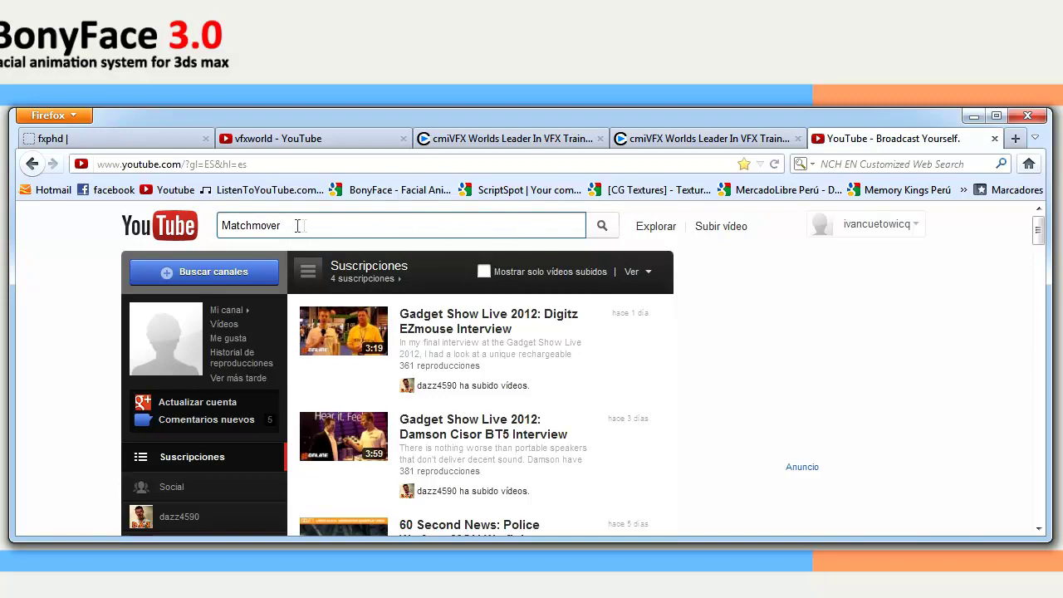
left_click(601, 226)
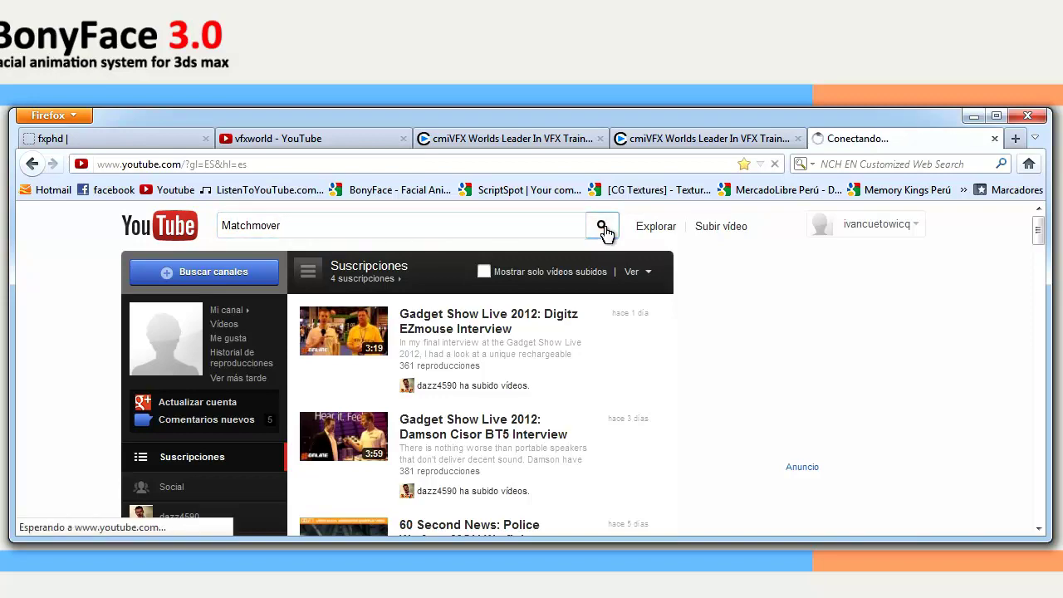
scroll(423, 320, "down", 5)
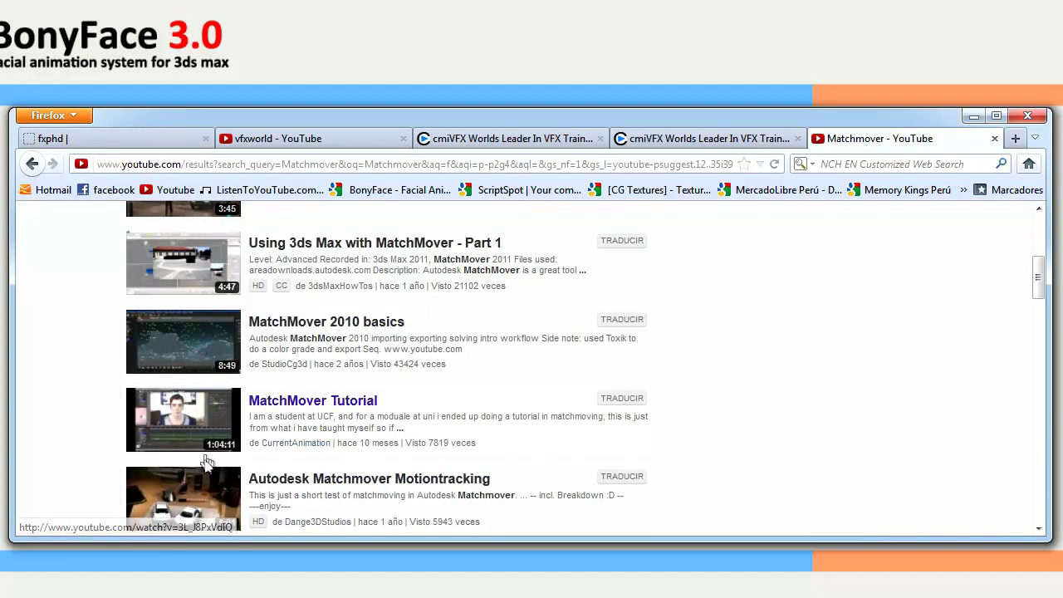
left_click(289, 405)
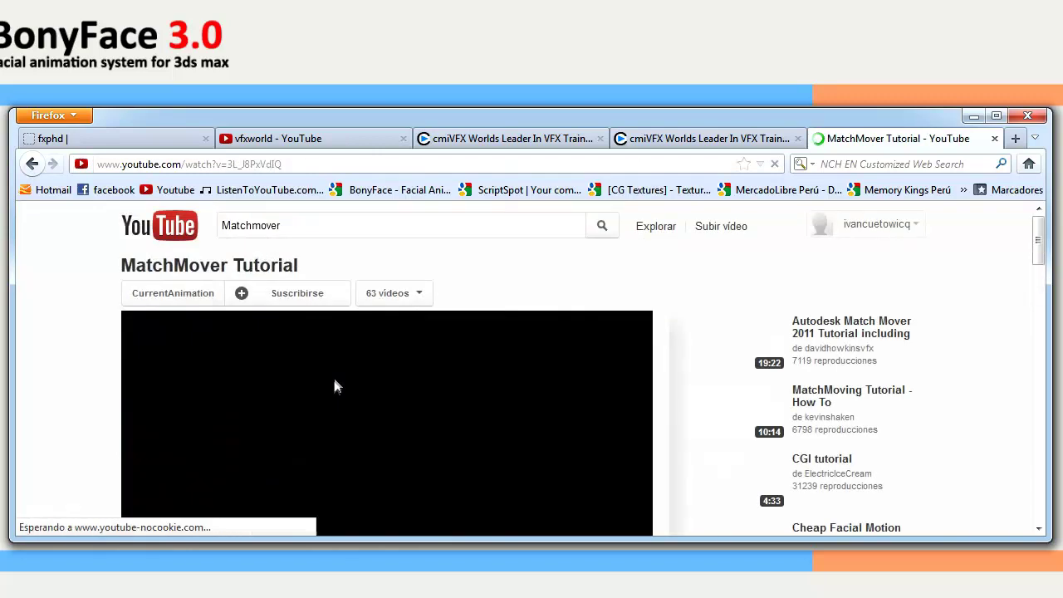
scroll(334, 384, "down", 4)
scroll(463, 397, "up", 2)
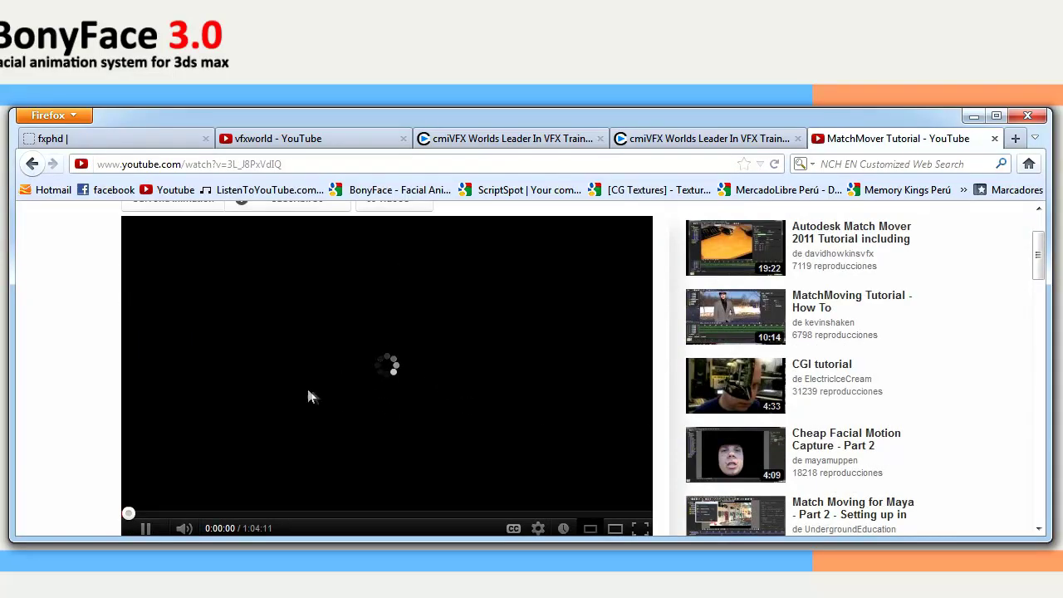
Check the quality options, close the overlay ad and seek the video to about 10:25
left_click(539, 530)
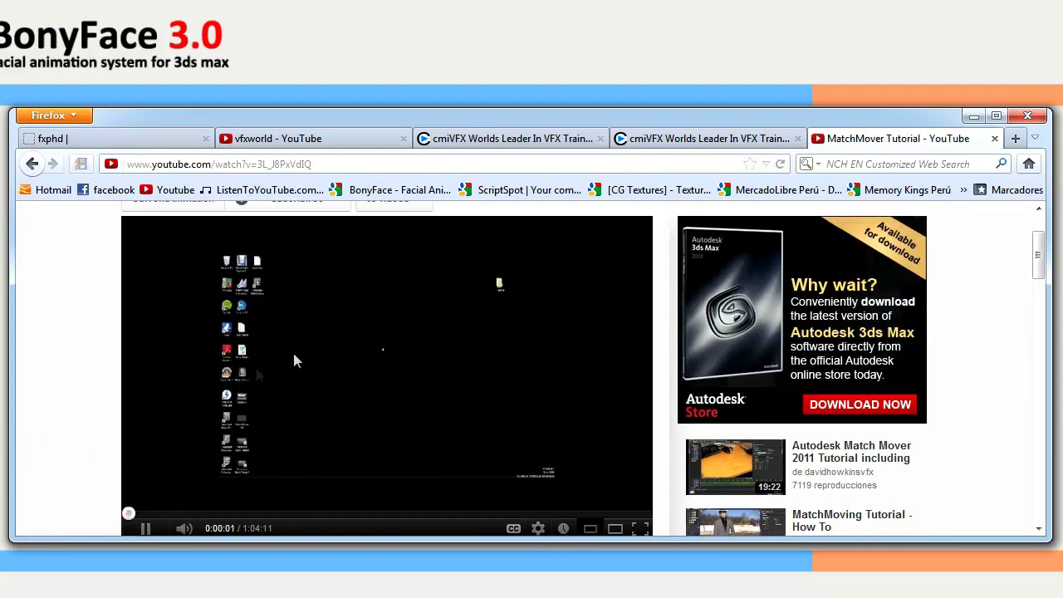
scroll(351, 373, "down", 2)
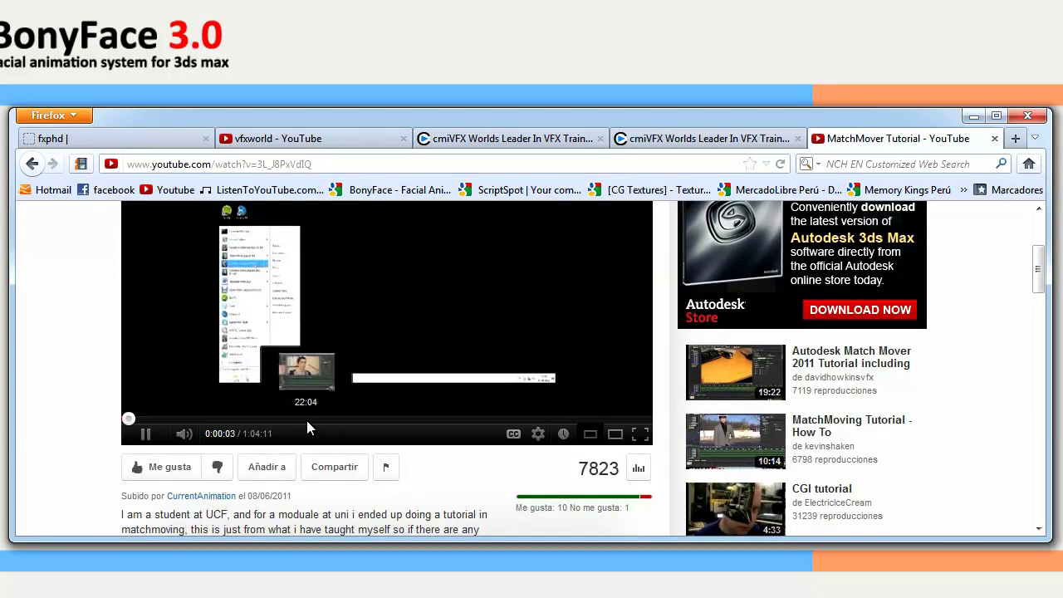
scroll(307, 420, "down", 2)
scroll(308, 426, "up", 4)
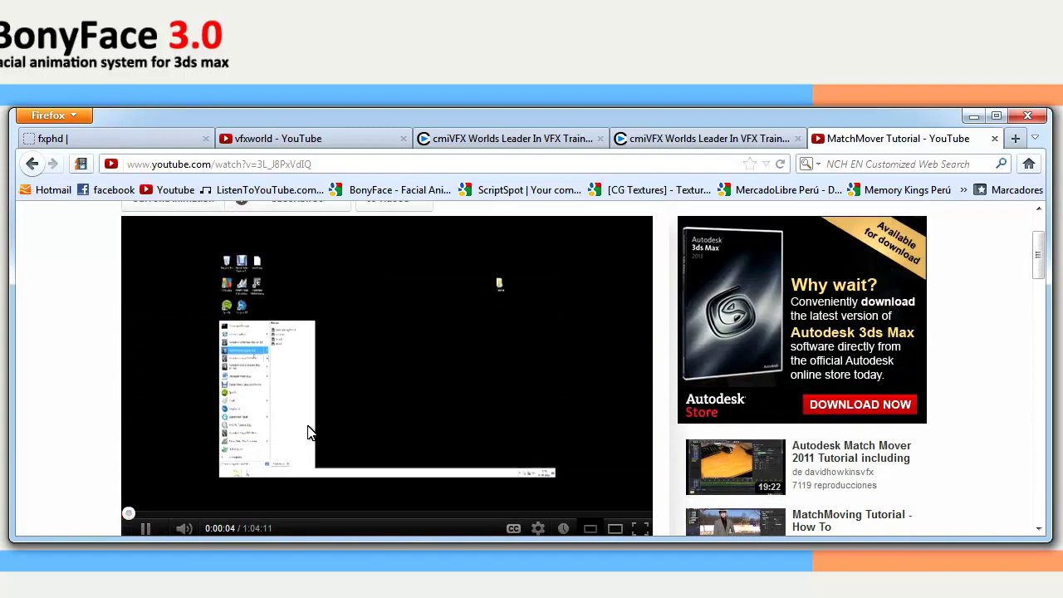
left_click(282, 515)
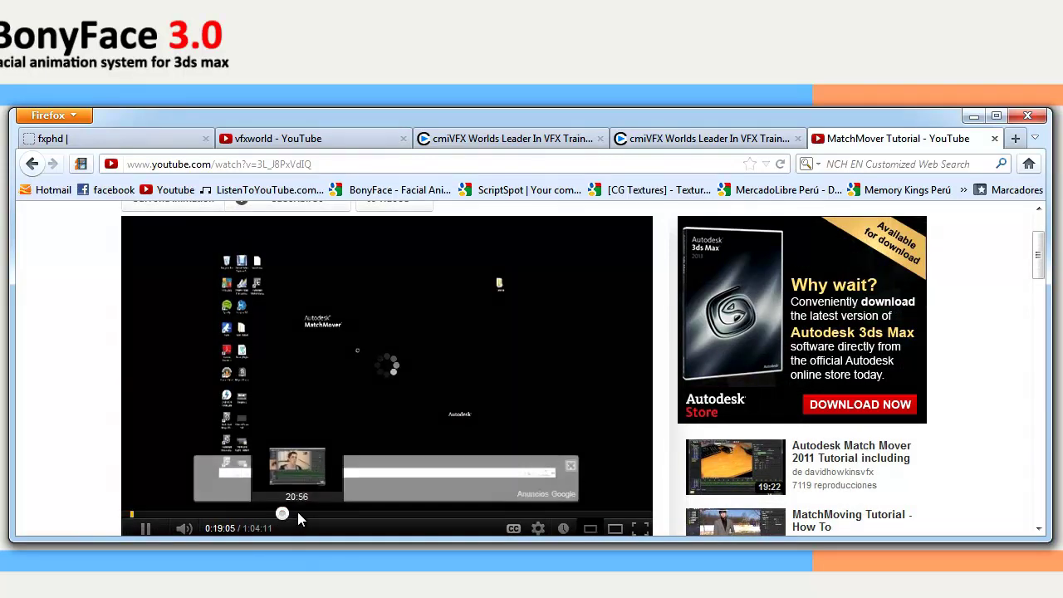
left_click(570, 465)
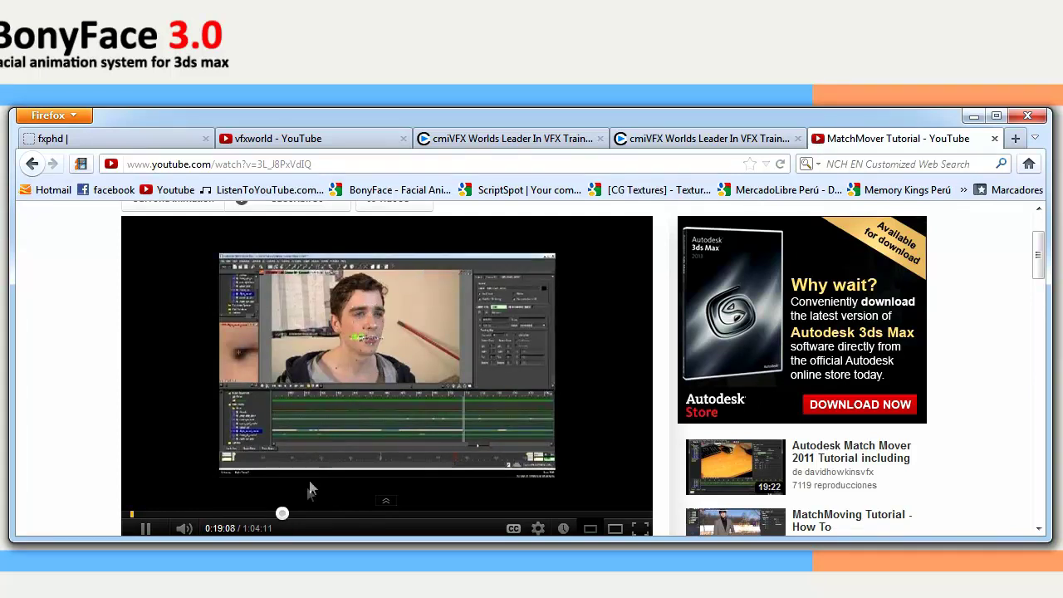
left_click(213, 515)
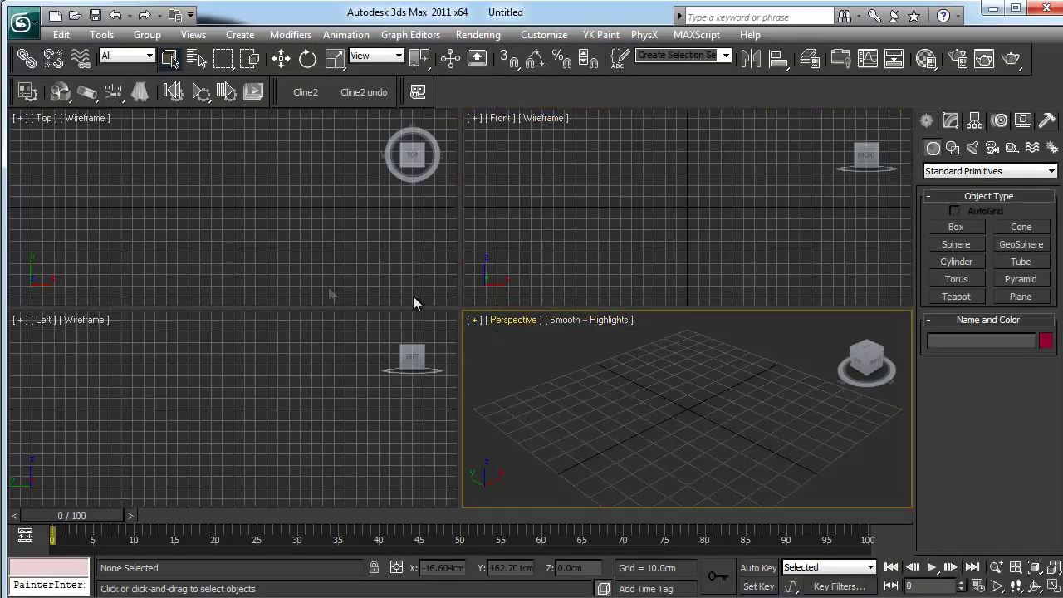
Import mocap.fbx with Automatic units unchecked and Centimeters as the file units
left_click(21, 23)
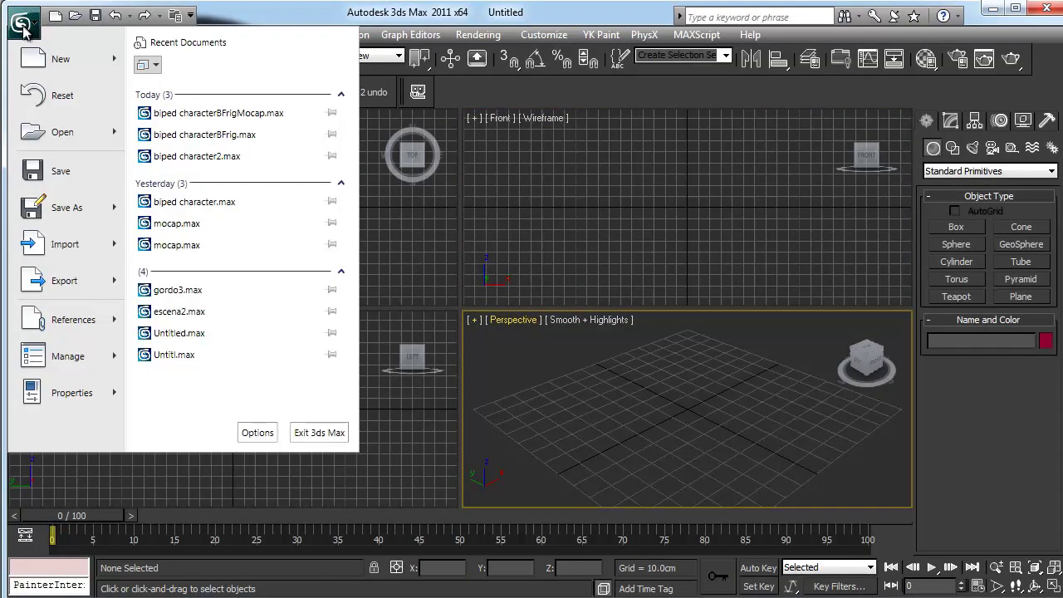
left_click(28, 247)
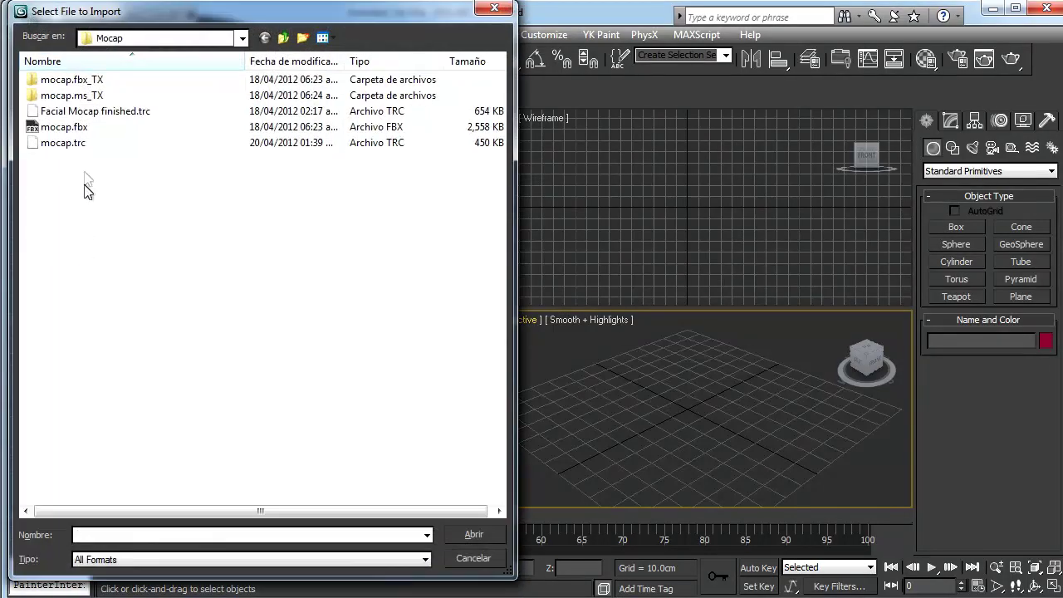
double_click(72, 130)
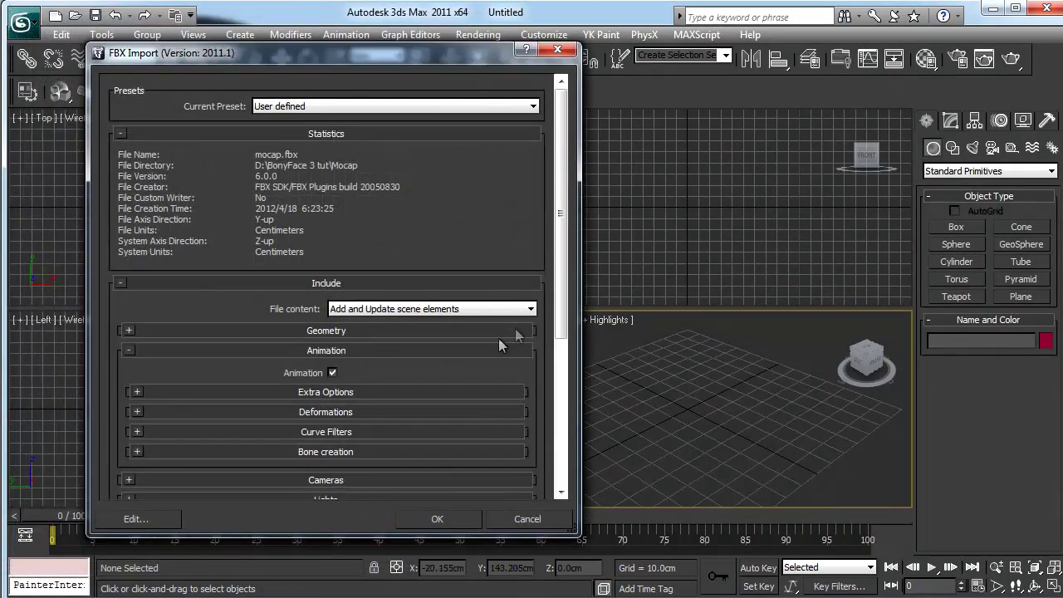
mouse_move(562, 228)
left_mouse_down()
mouse_move(562, 297)
mouse_move(562, 229)
left_mouse_up()
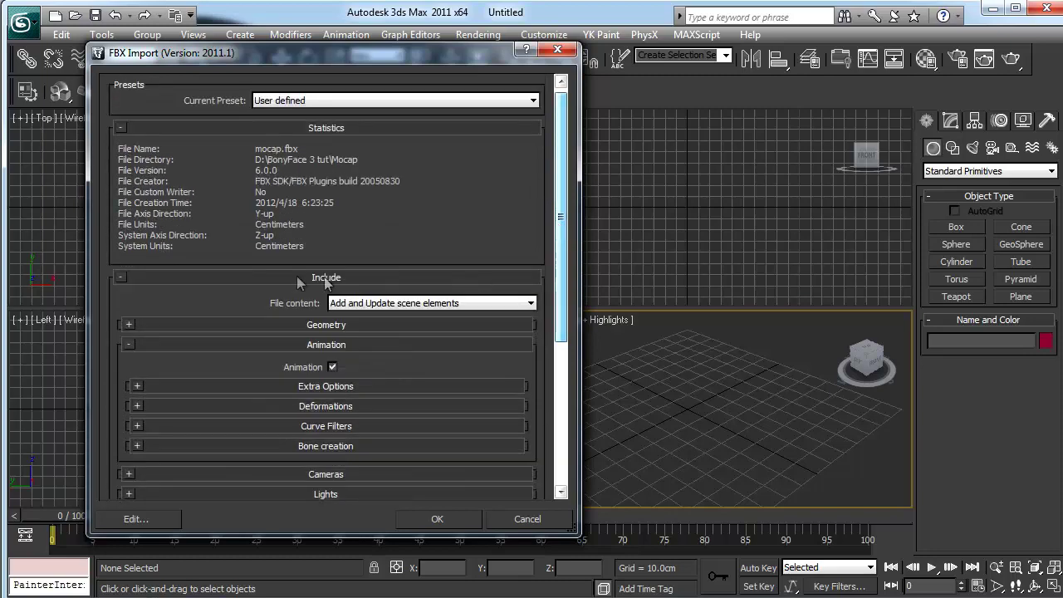
left_click_drag(255, 225, 326, 225)
left_click(370, 226)
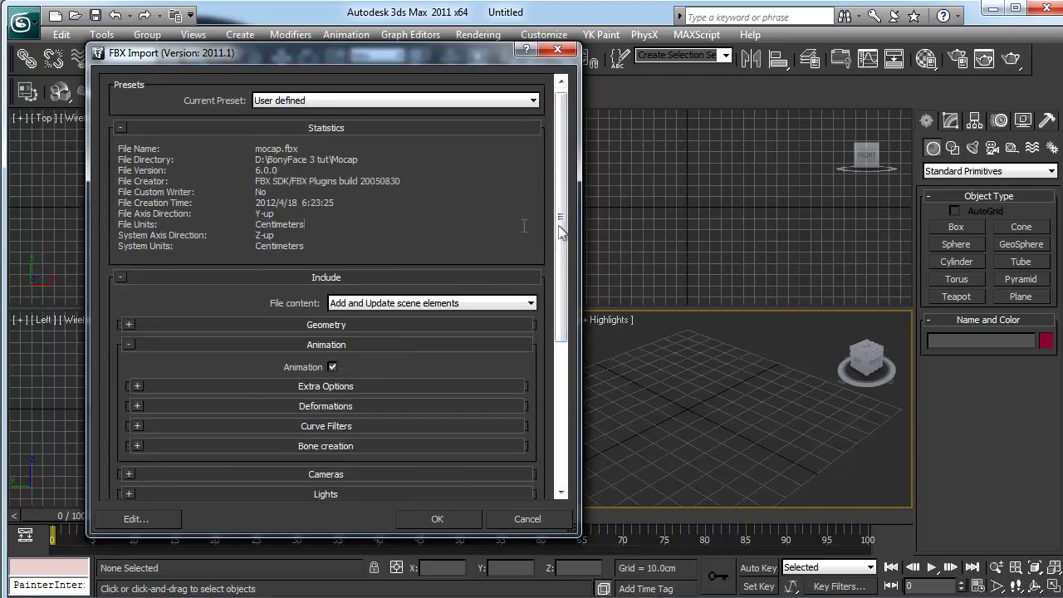
left_click_drag(562, 228, 563, 412)
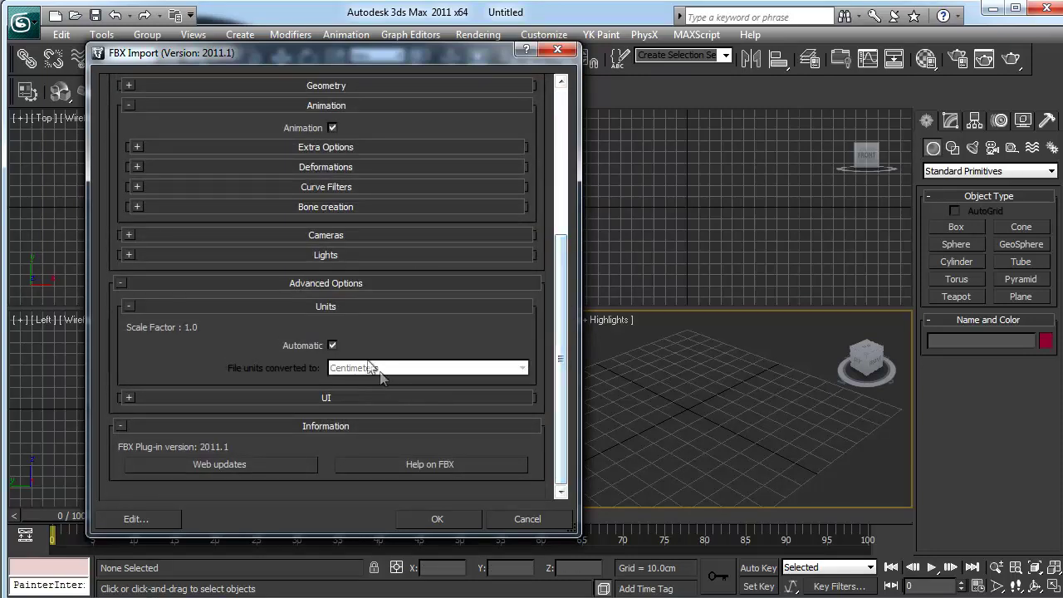
left_click(333, 346)
left_click(356, 368)
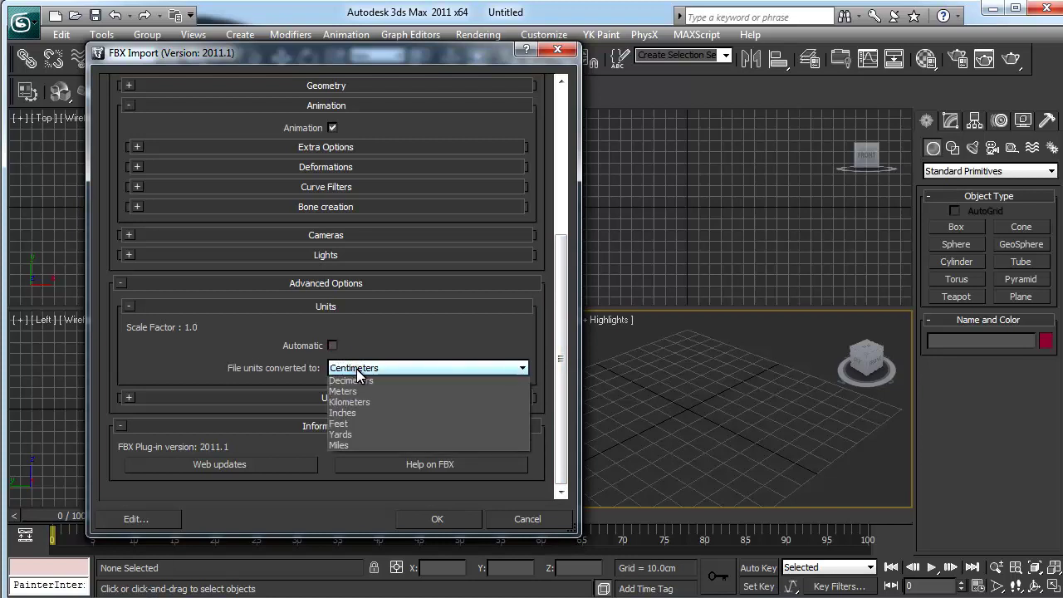
left_click(365, 393)
left_click(428, 521)
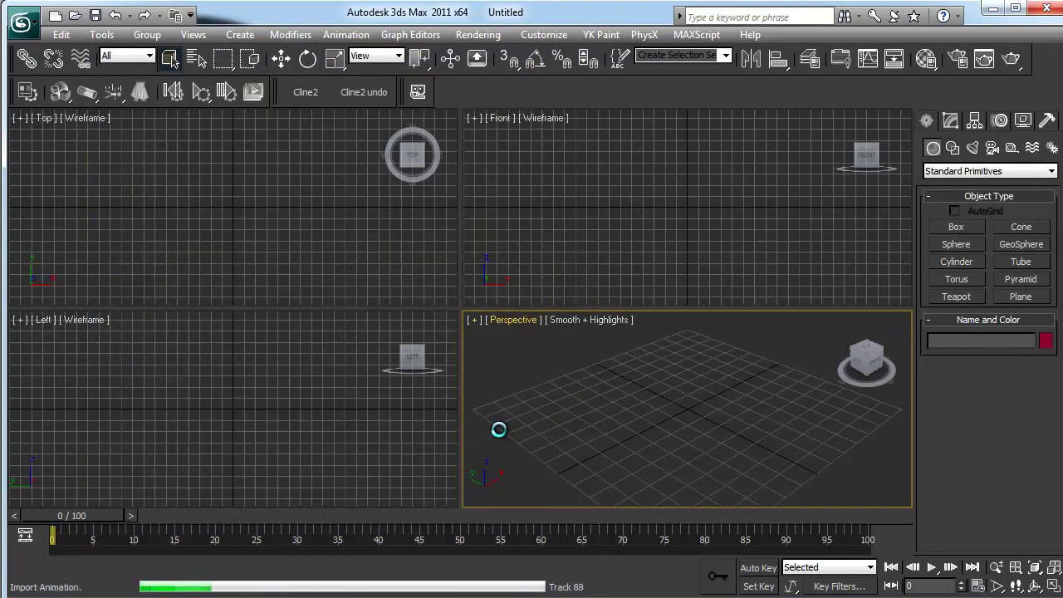
Maximize the Perspective view and select the marker helpers, excluding the box helper
key("alt+w")
middle_click_drag(506, 428, 487, 426, "alt")
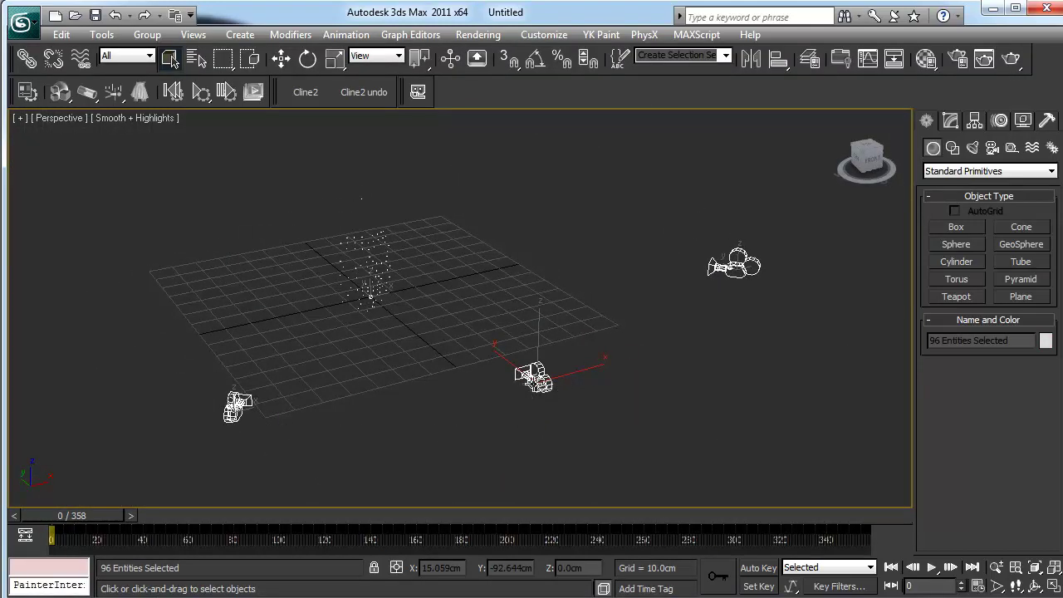
left_click(236, 406)
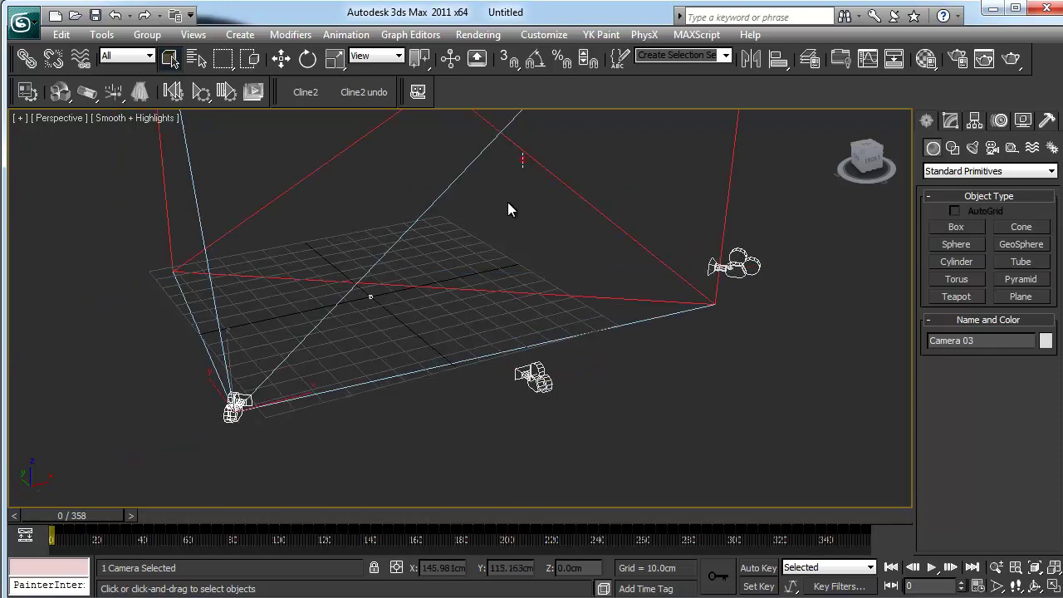
left_click_drag(284, 359, 284, 360)
scroll(423, 373, "up", 5)
middle_click_drag(423, 373, 601, 346, "alt")
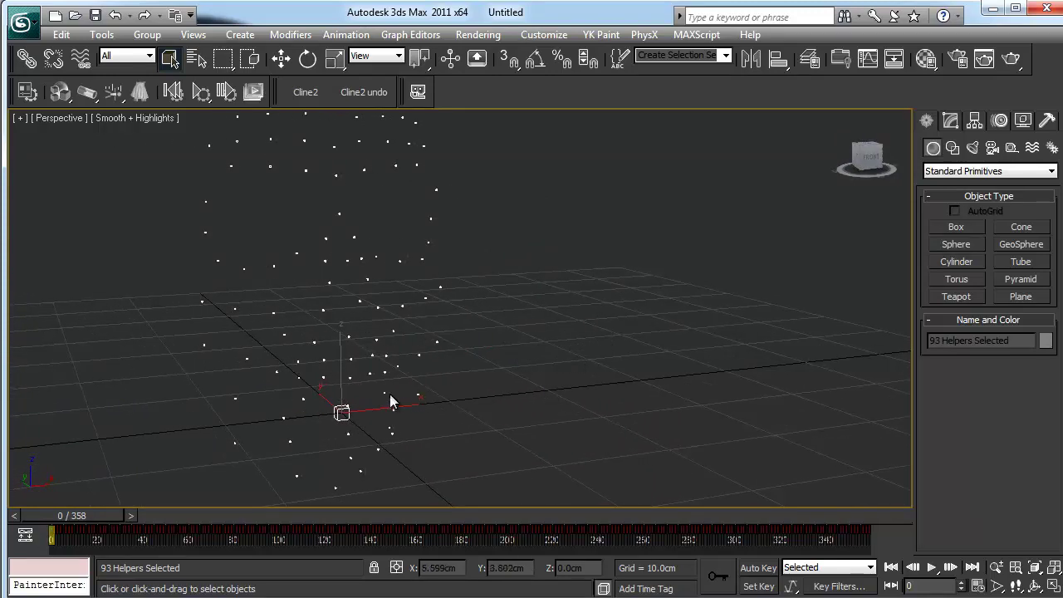
left_click(342, 415, "alt")
Move the marker cloud up along Z above the grid
left_click(289, 55)
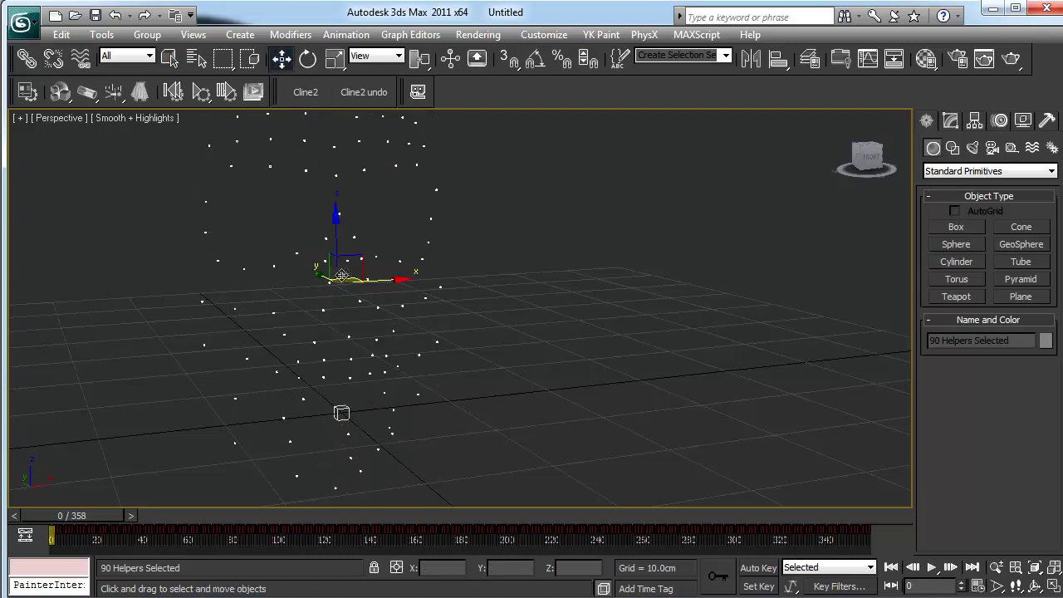
left_click_drag(335, 217, 335, 170)
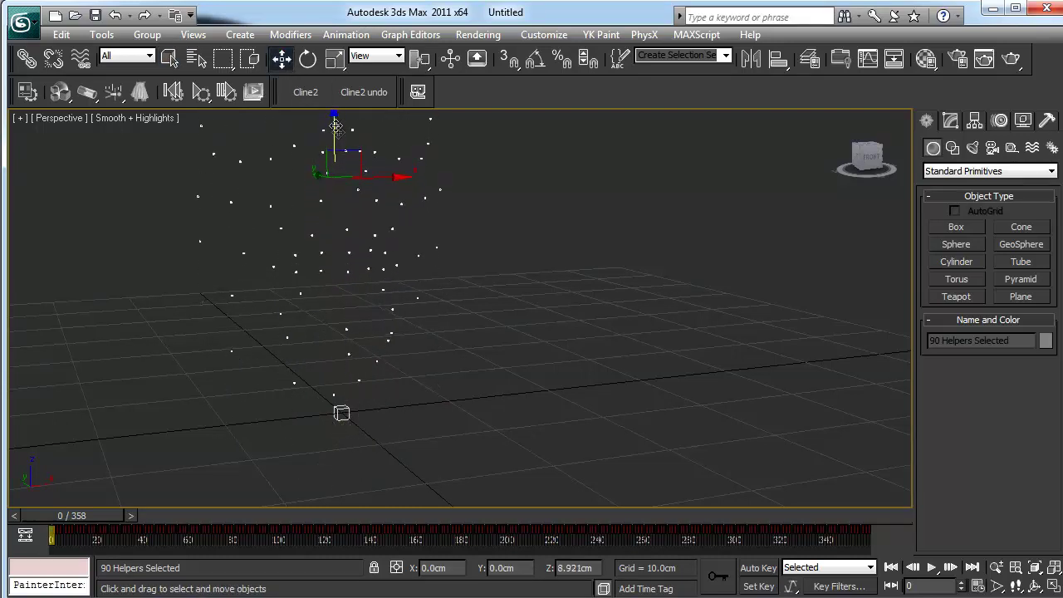
middle_click_drag(413, 277, 479, 339, "alt")
key("Delete")
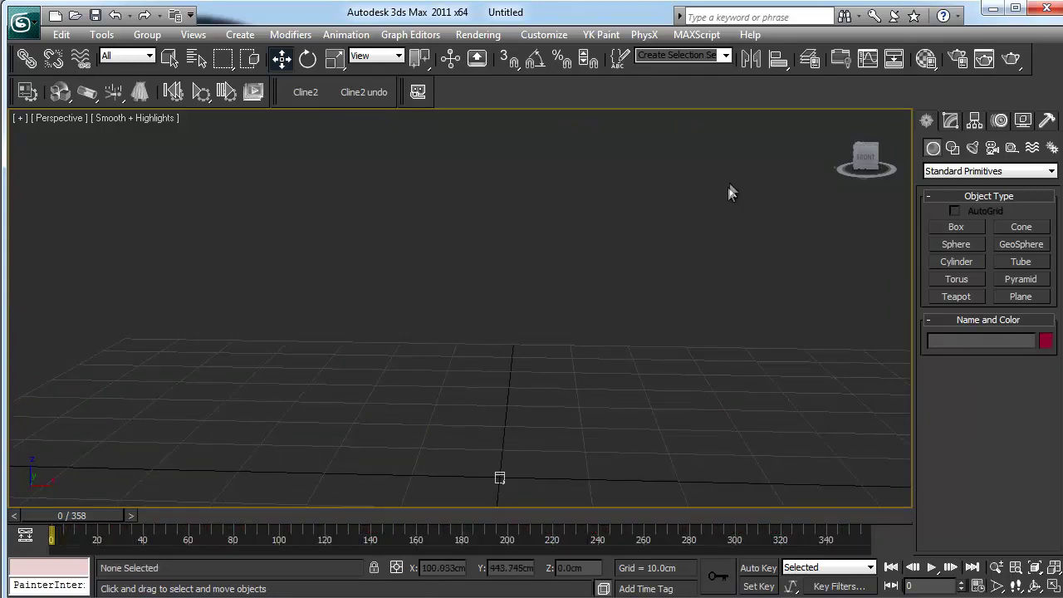
key("ctrl+z")
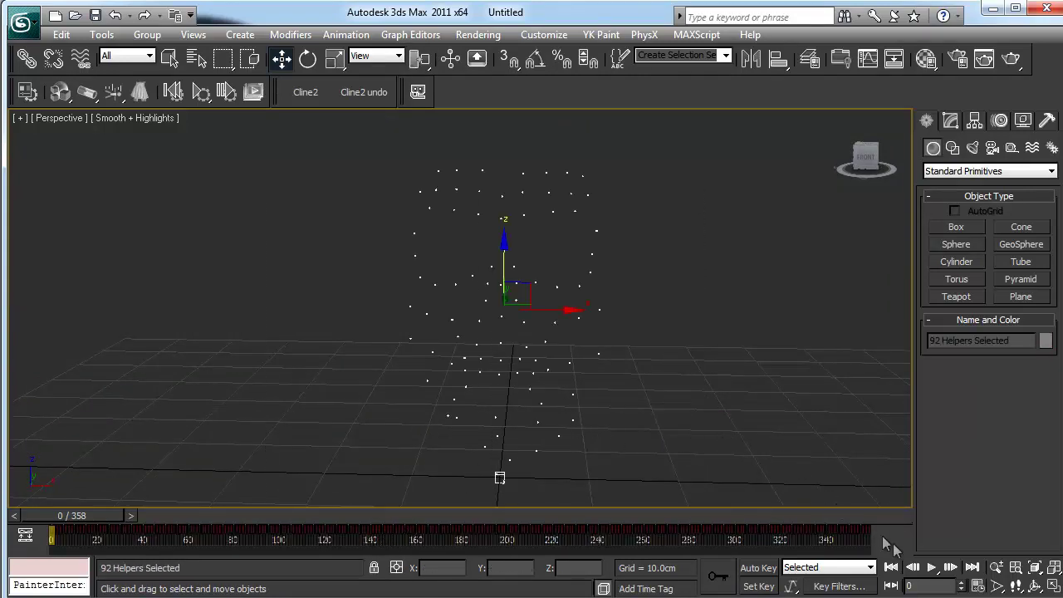
Play the mocap animation, stop back at frame 0, and choose Reset from the Application menu
left_click(933, 570)
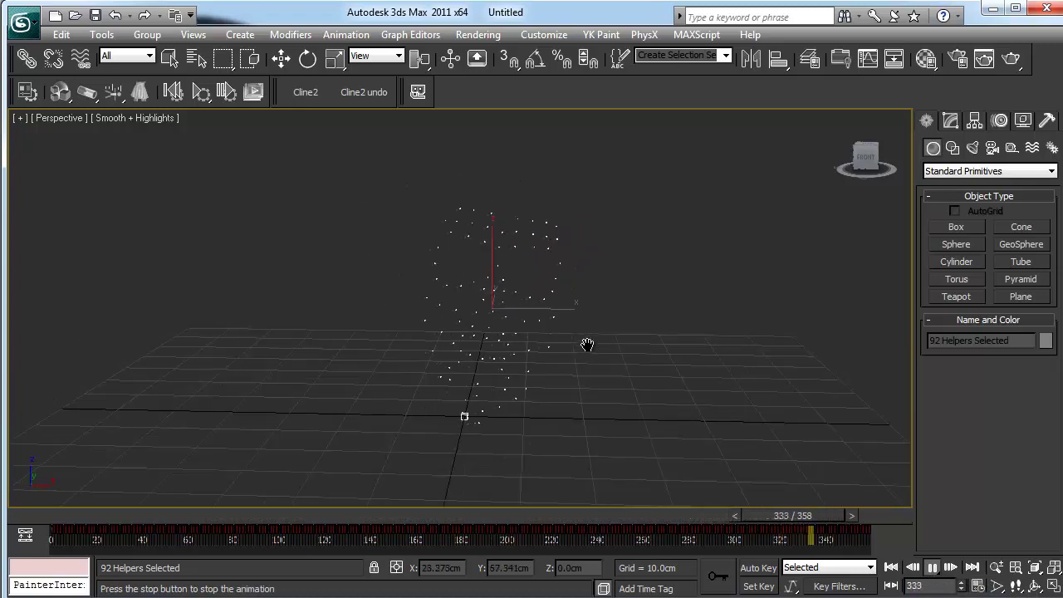
scroll(588, 345, "down", 5)
scroll(587, 345, "down", 3)
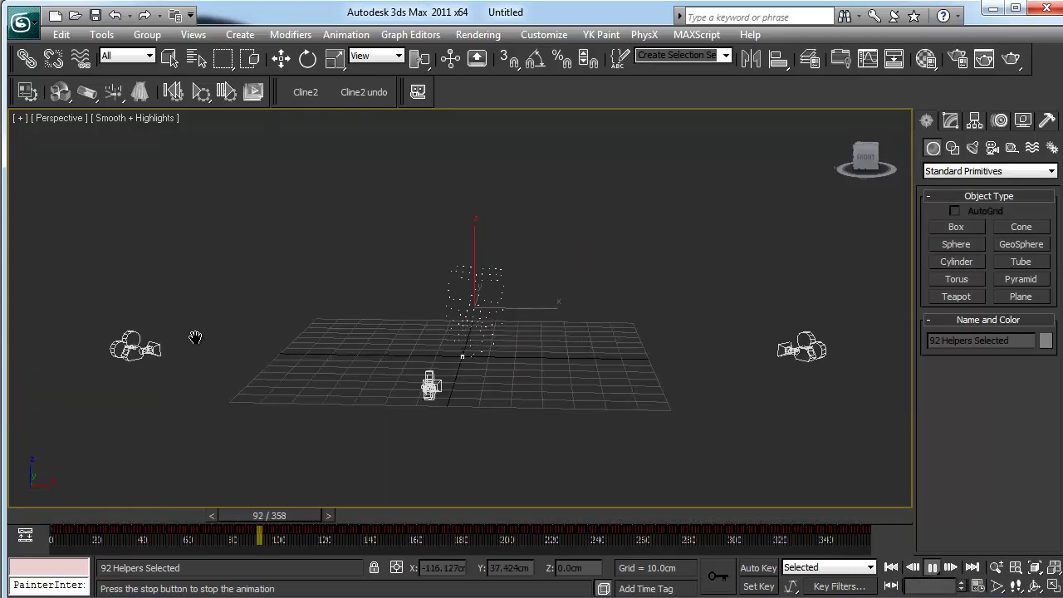
left_click(932, 567)
left_click(890, 568)
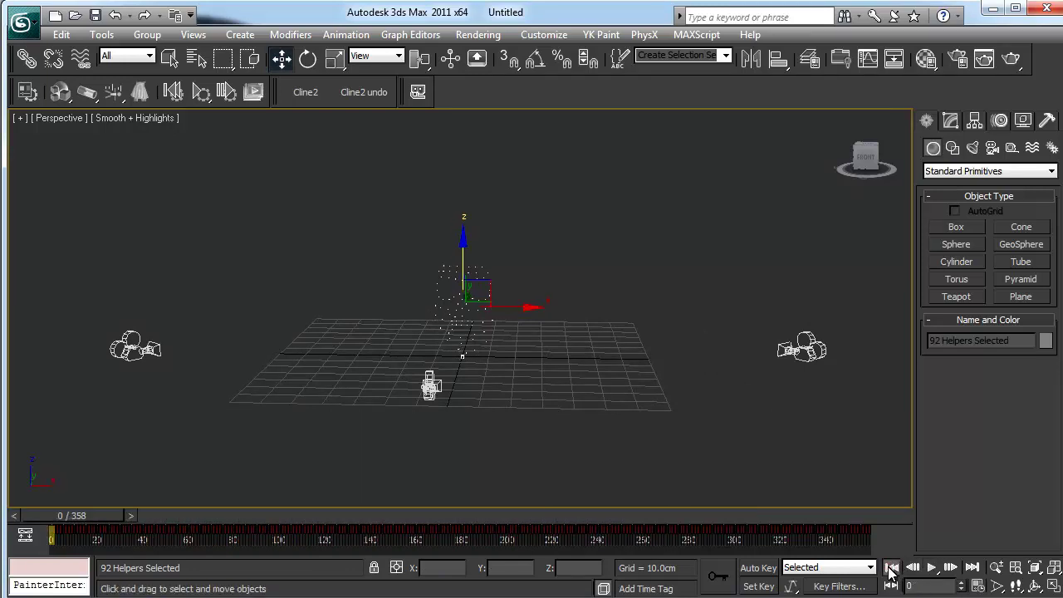
left_click(23, 27)
left_click(51, 95)
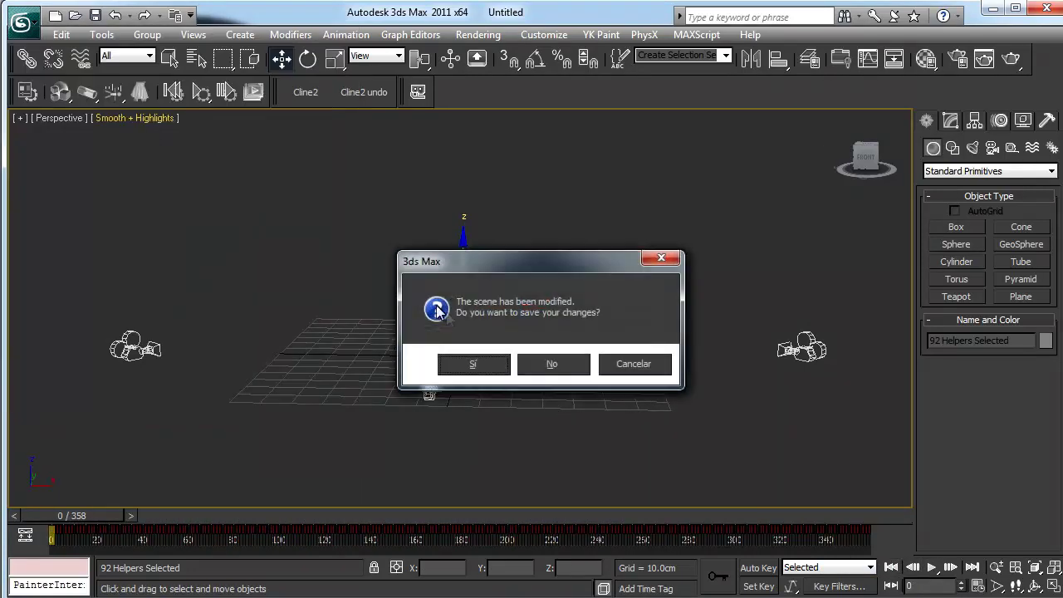
Reset without saving, then import the .trc file from the Mocap folder
left_click(548, 363)
left_click(485, 337)
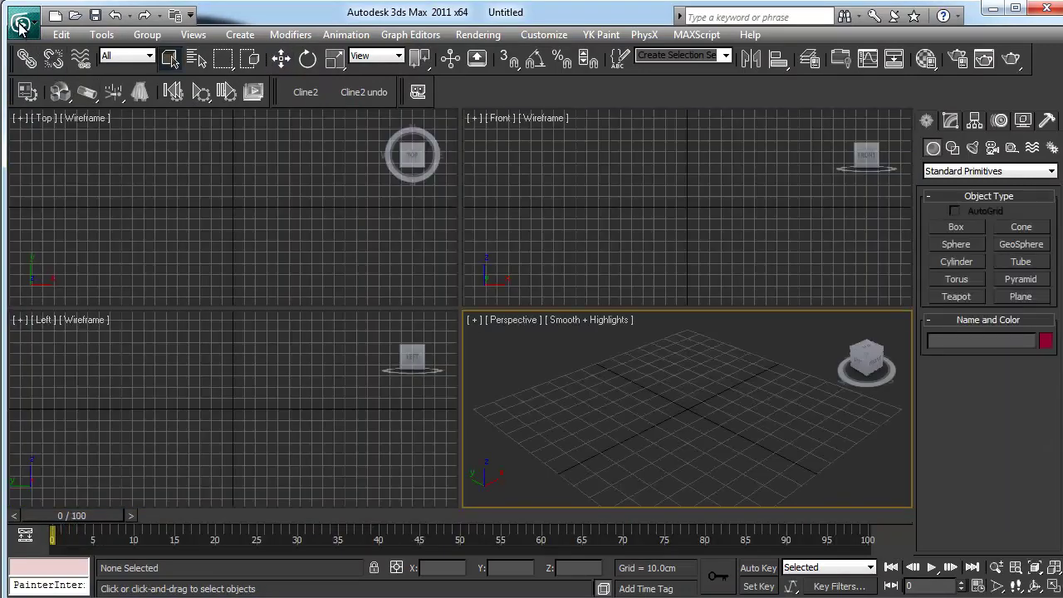
left_click(21, 26)
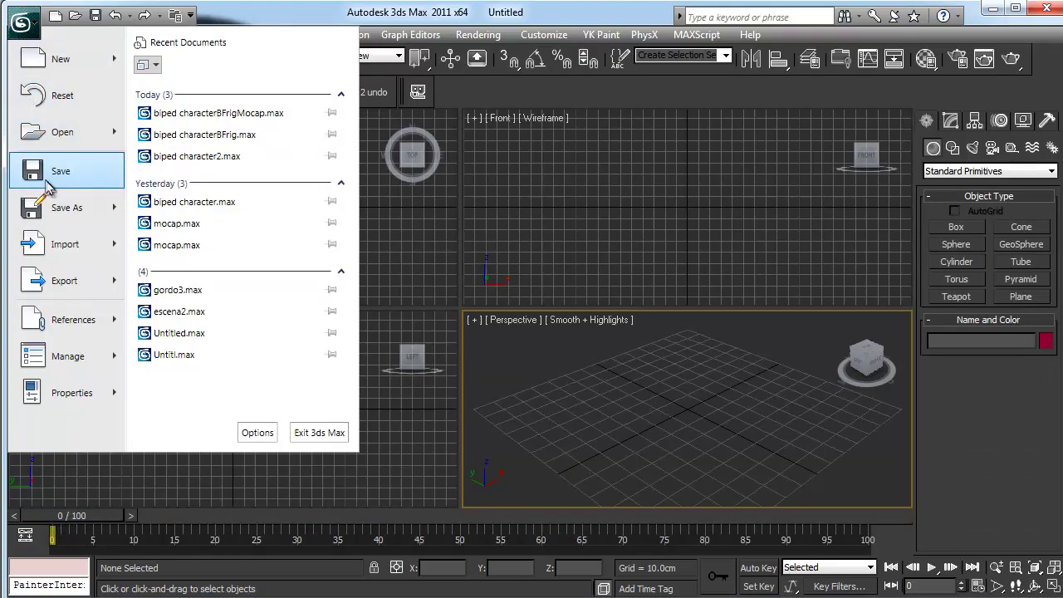
left_click(67, 234)
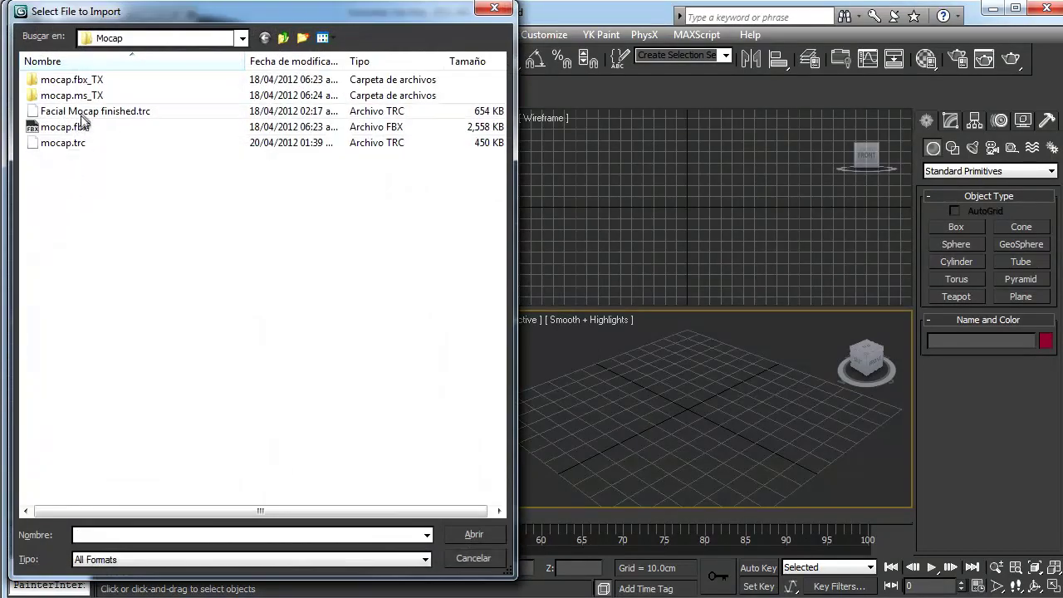
double_click(74, 112)
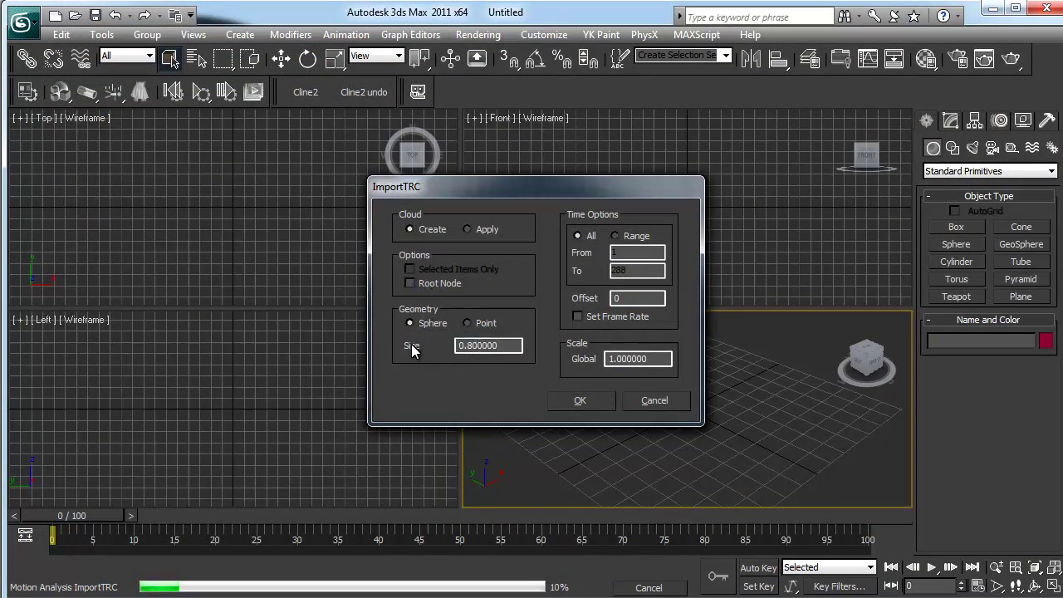
Accept the TRC import, maximize Perspective with Alt+W, hide the grid and frame the markers
left_click(590, 402)
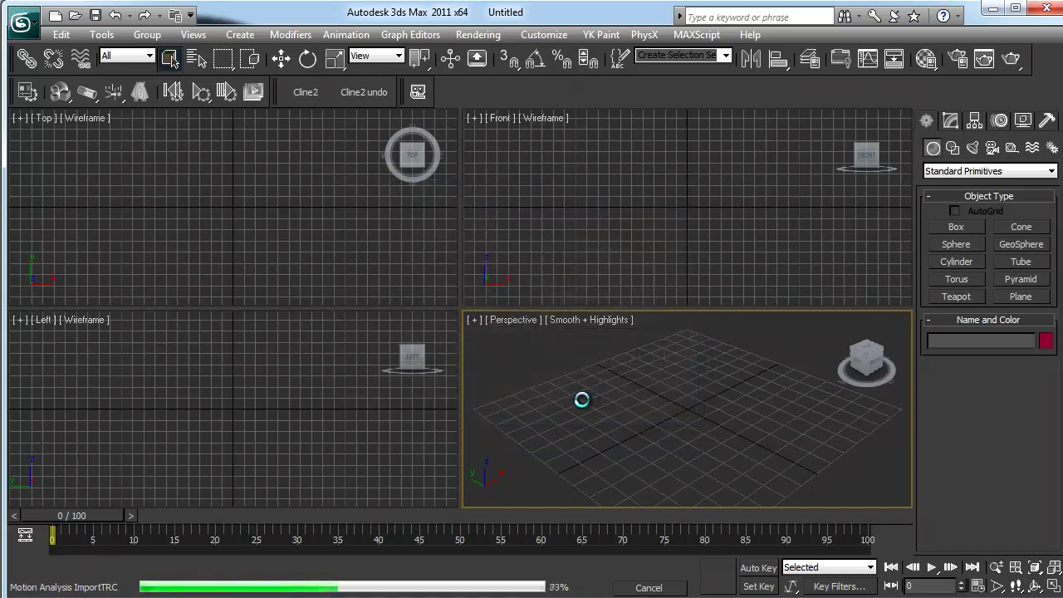
key("alt+w")
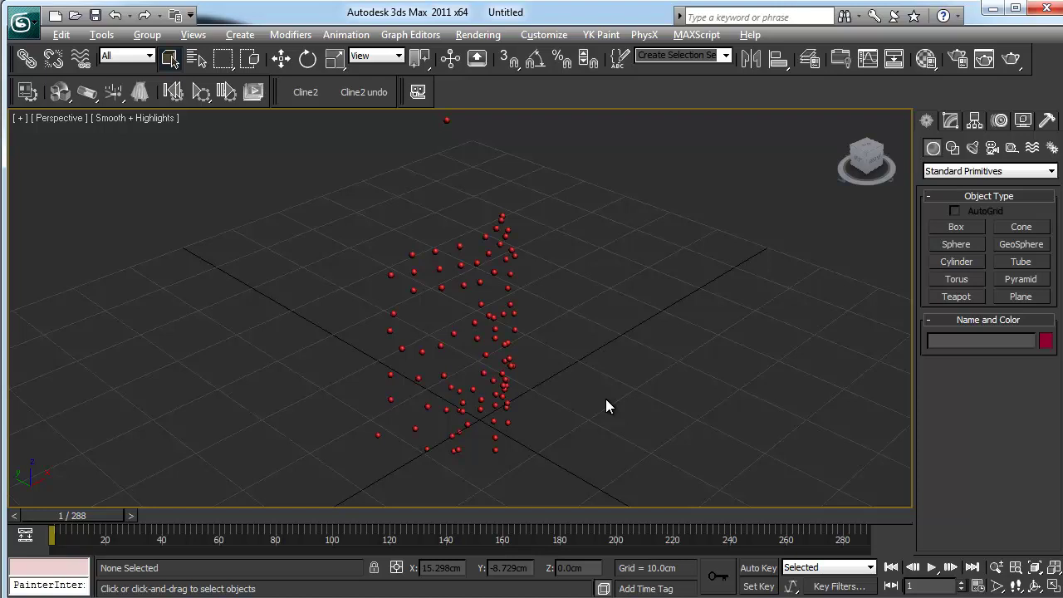
key("g")
middle_click_drag(604, 400, 548, 388, "alt")
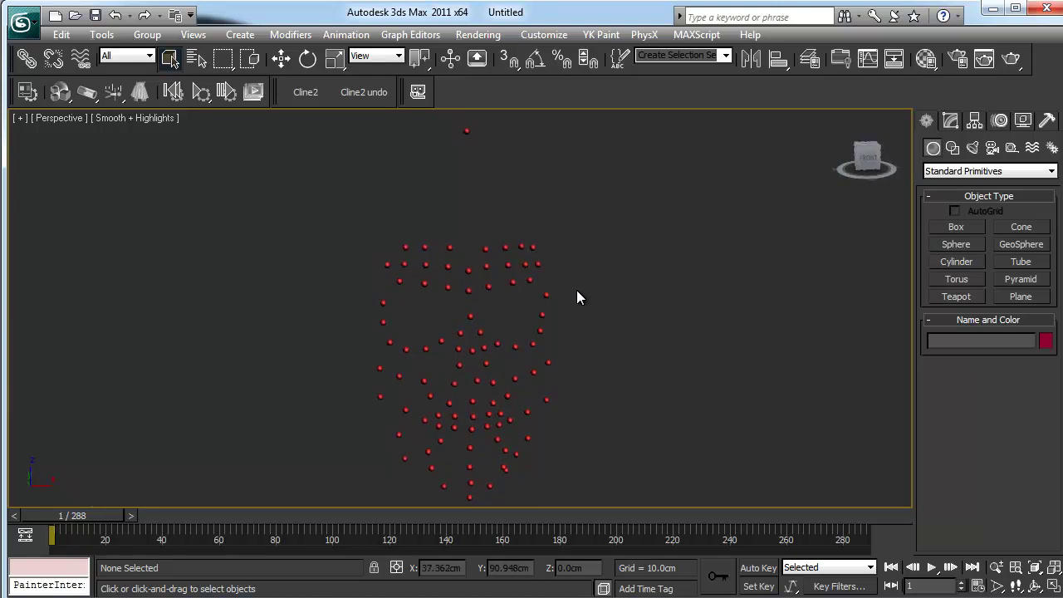
left_click_drag(401, 98, 405, 102)
left_click(530, 170)
middle_click_drag(540, 266, 527, 388, "alt")
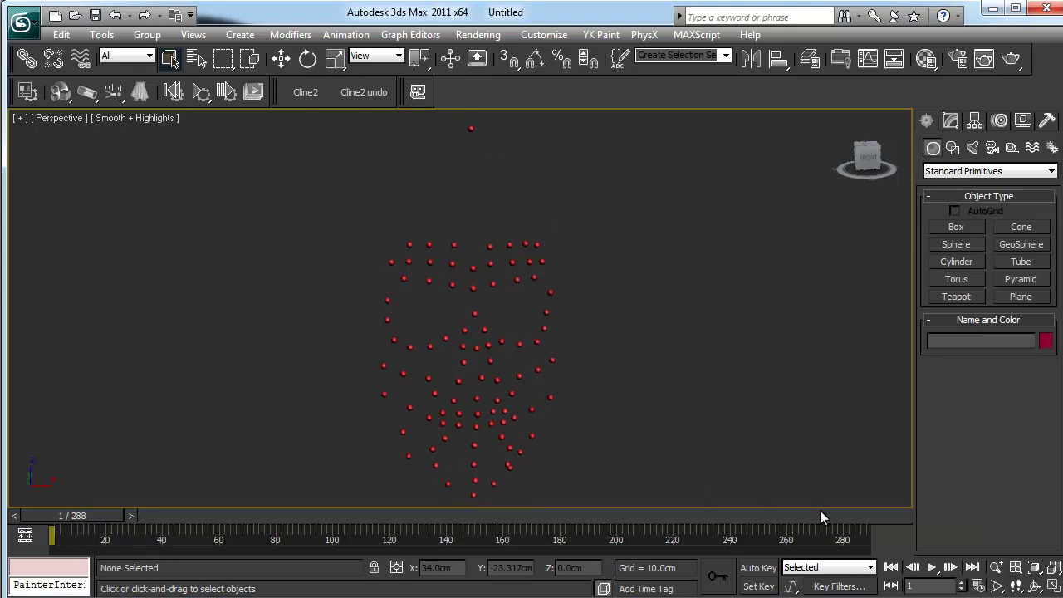
Play the marker animation while orbiting around the face, then stop at frame 1
left_click(931, 567)
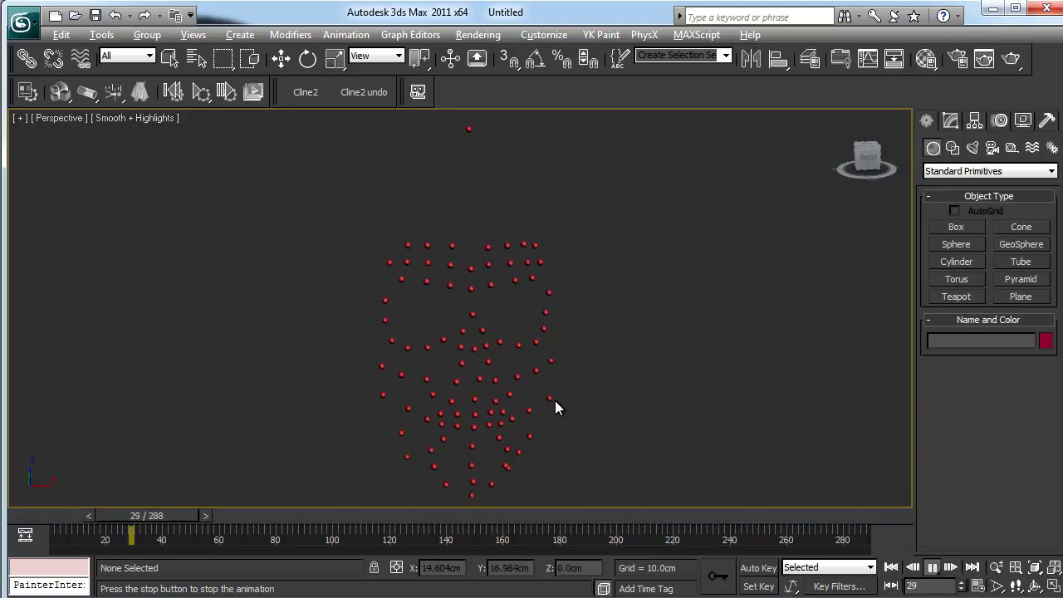
middle_click_drag(555, 400, 637, 403, "alt")
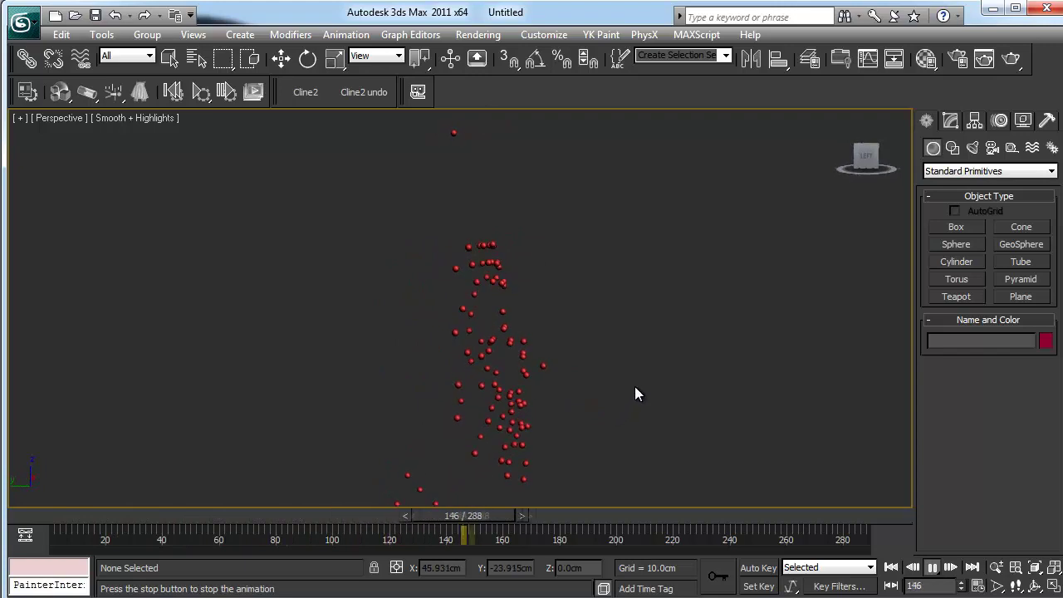
middle_click_drag(598, 369, 686, 380, "alt")
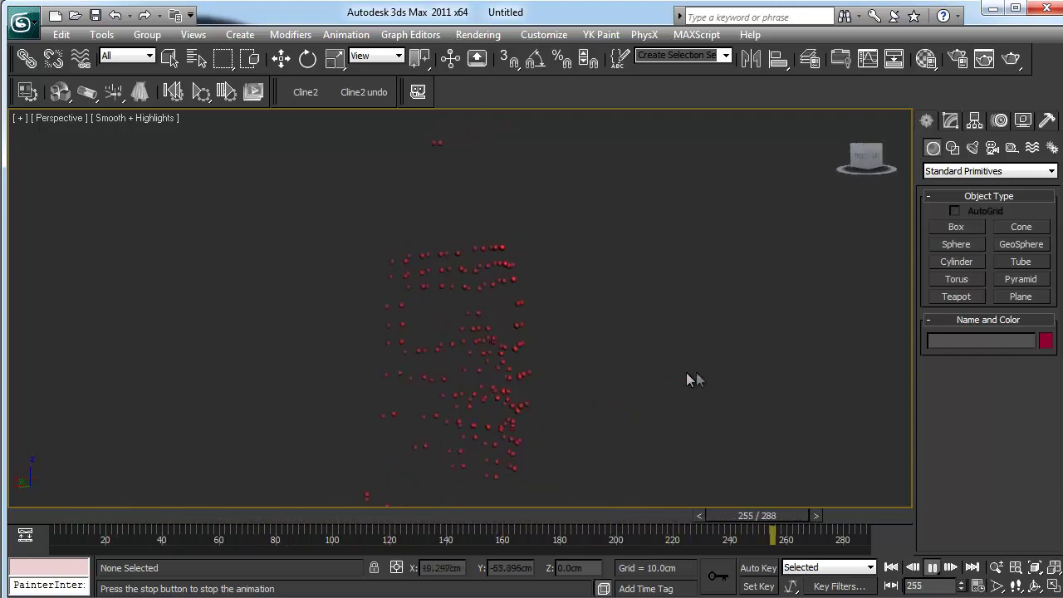
middle_click_drag(705, 333, 618, 372, "alt")
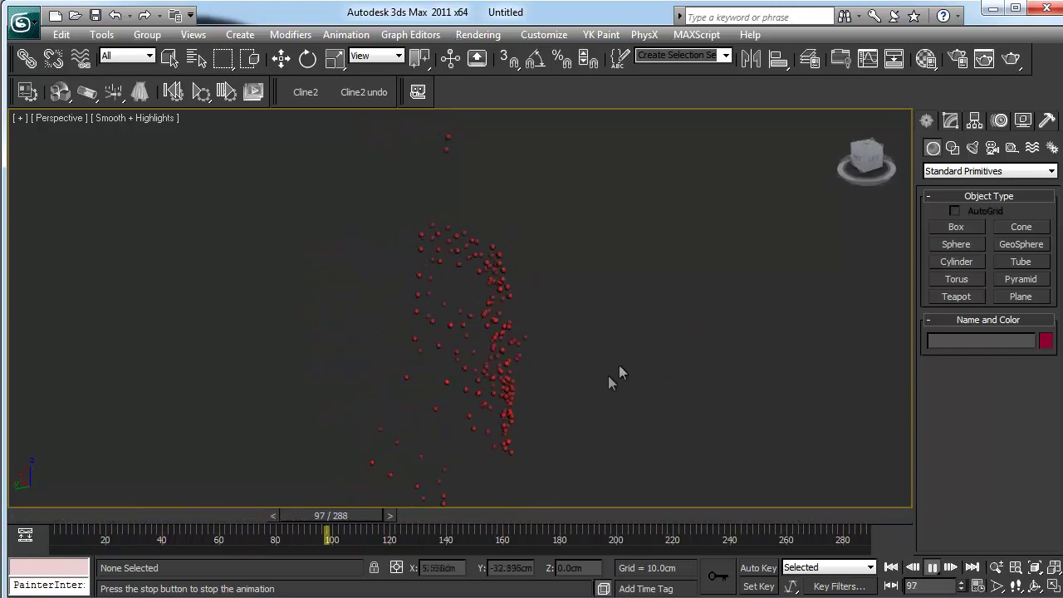
middle_click_drag(570, 443, 462, 327, "alt")
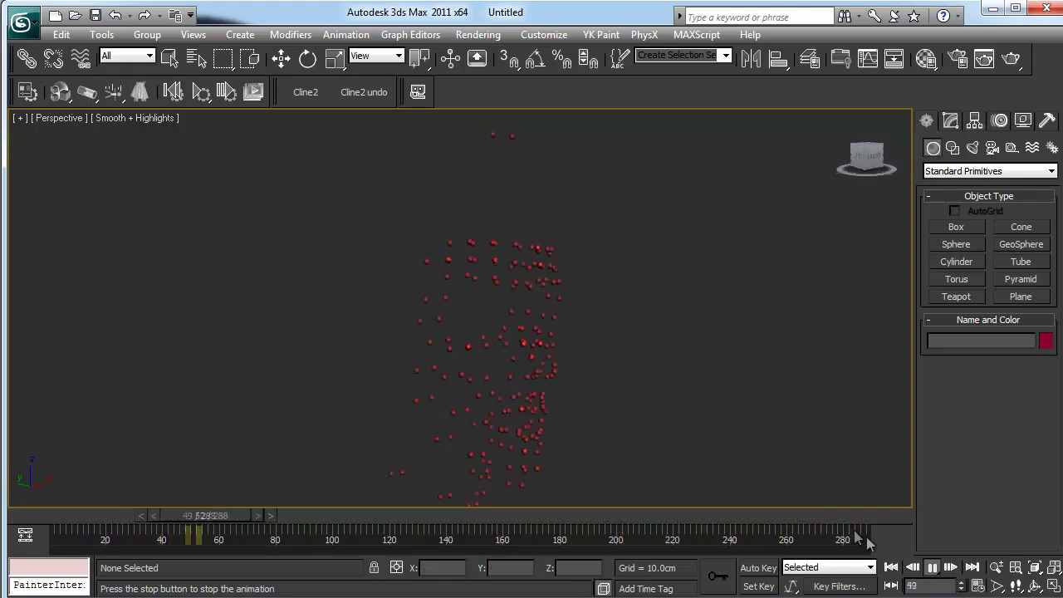
left_click(890, 567)
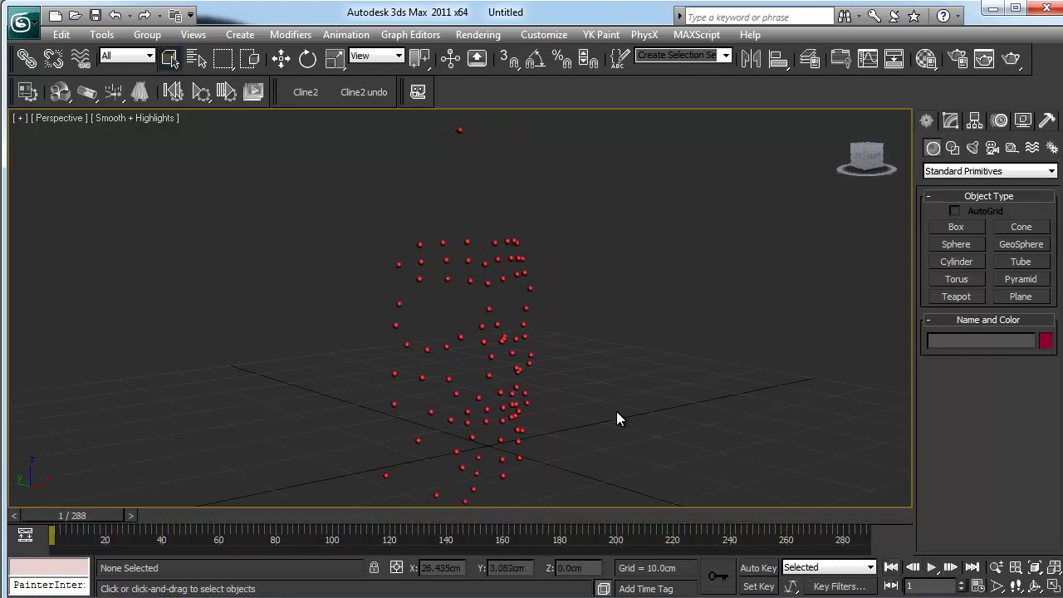
Select all 91 markers, then deselect them
scroll(559, 363, "down", 6)
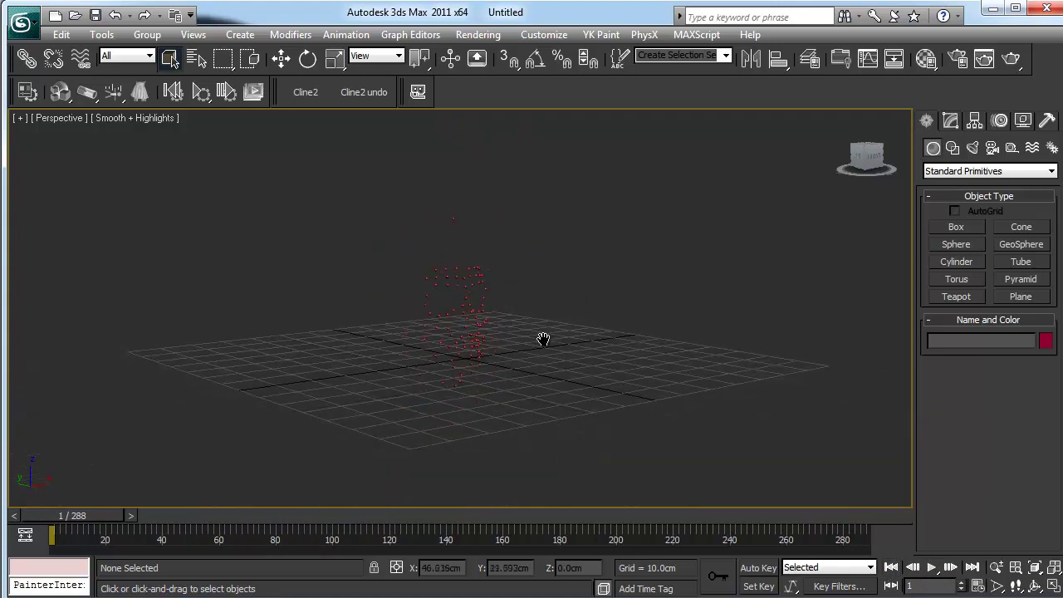
scroll(622, 339, "down", 3)
scroll(622, 340, "up", 8)
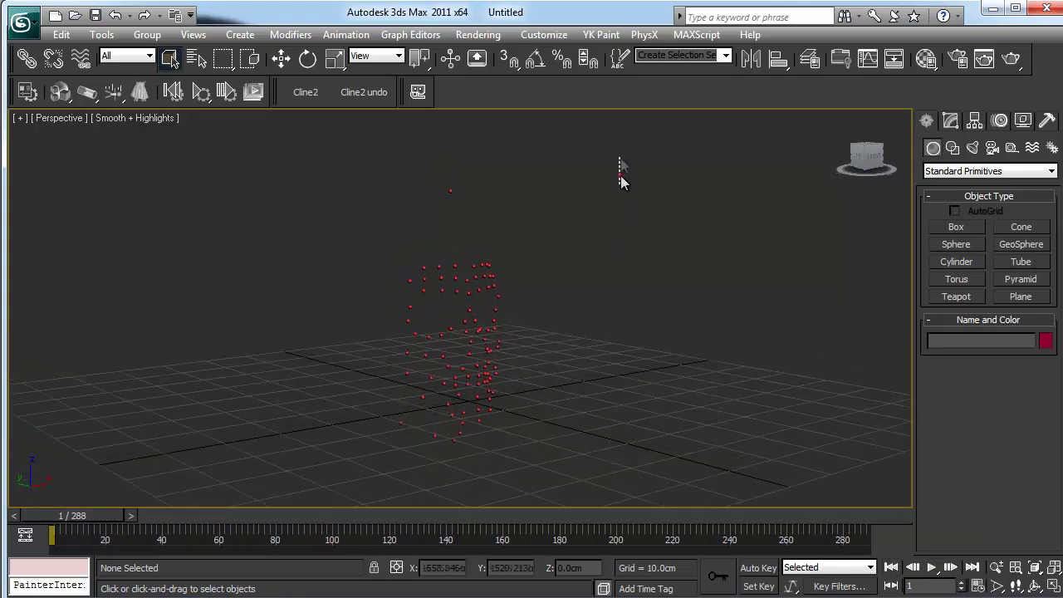
left_click_drag(622, 181, 178, 530)
left_click(296, 421)
Reset 3ds Max to an empty scene without saving the current changes
left_click(20, 22)
left_click(60, 98)
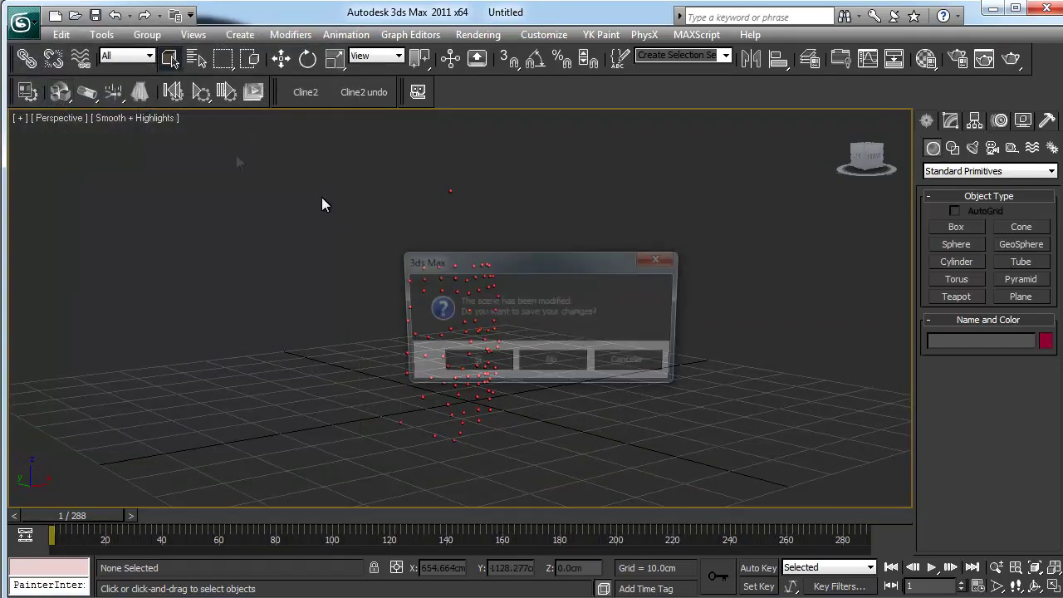
left_click(548, 366)
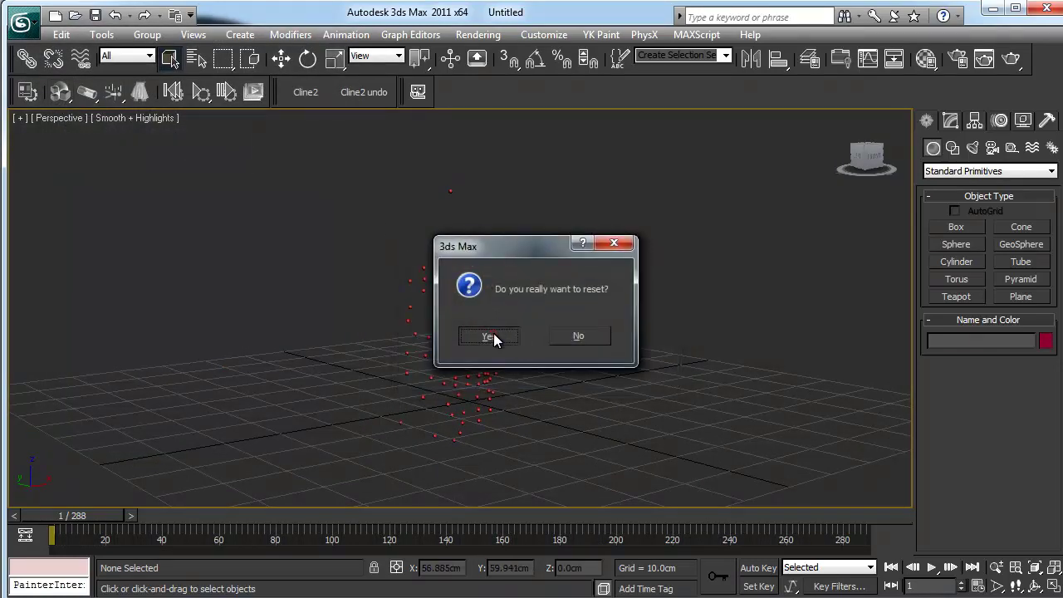
left_click(490, 336)
From the BonyFace 3.0 toolbar, load mocap.bvh as a helper skeleton
left_click(418, 92)
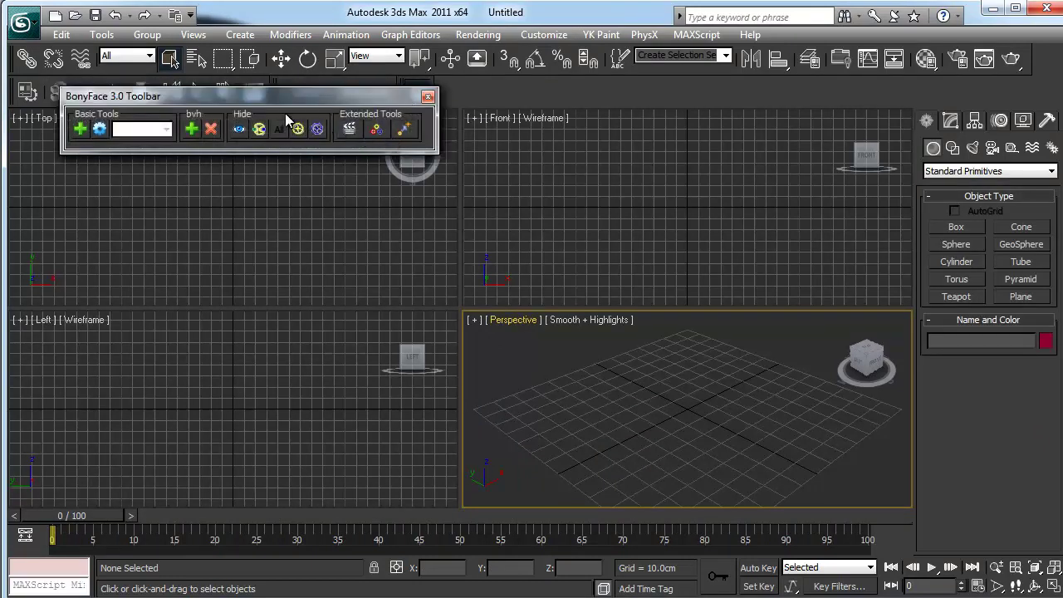
left_click_drag(285, 113, 258, 146)
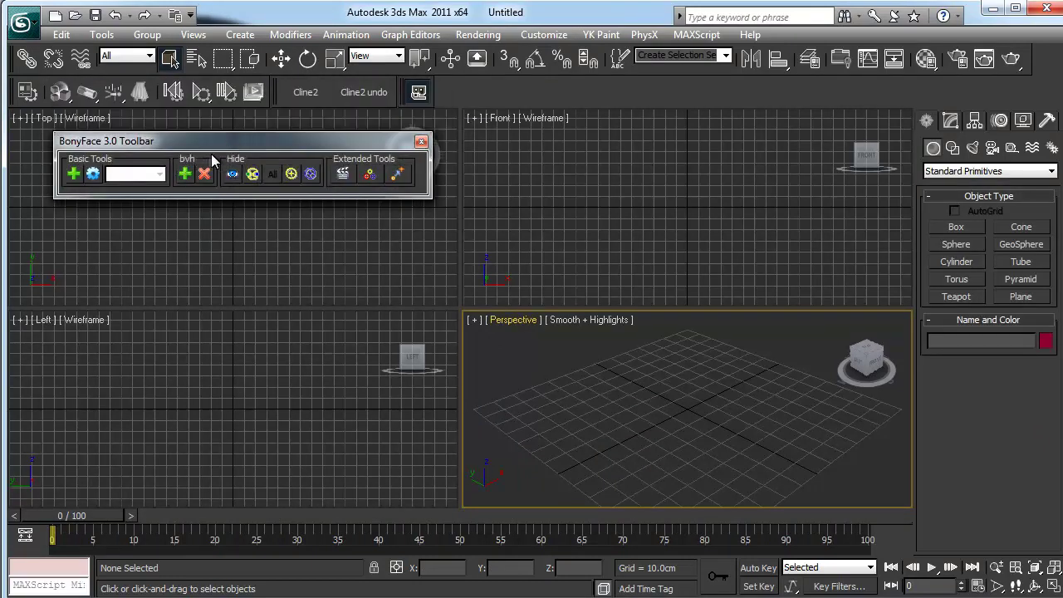
left_click(186, 176)
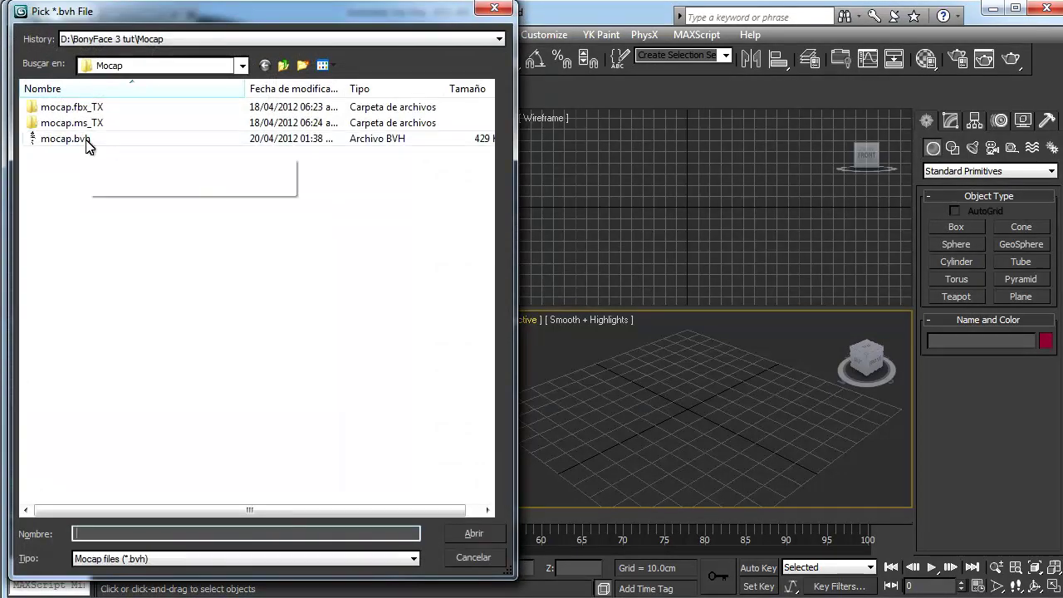
double_click(87, 141)
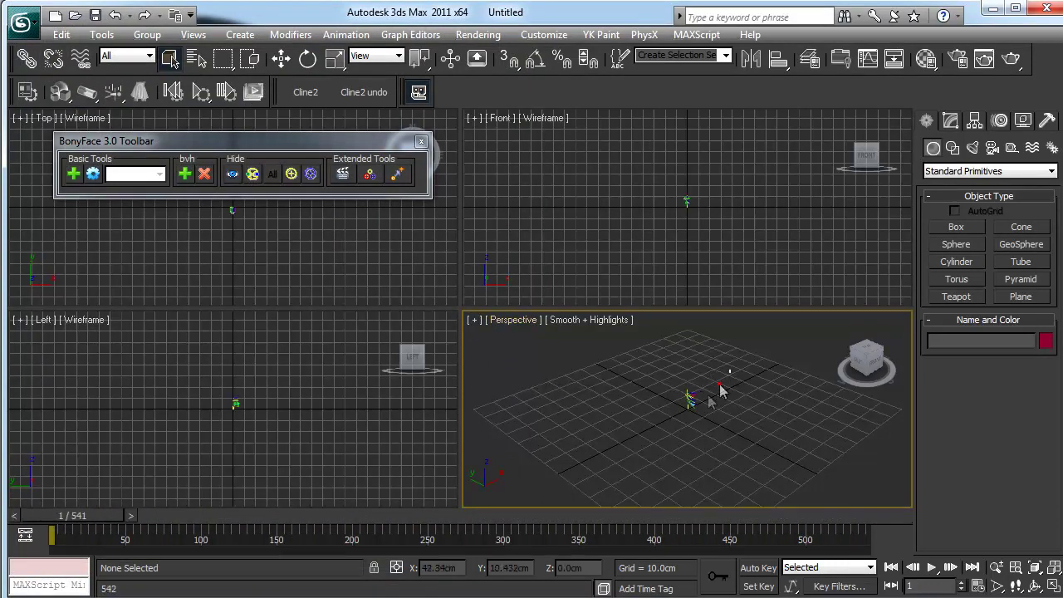
Frame the imported skeleton, play its 541-frame motion, then delete the BVH skeleton
key("ctrl+a")
key("alt+w")
key("z")
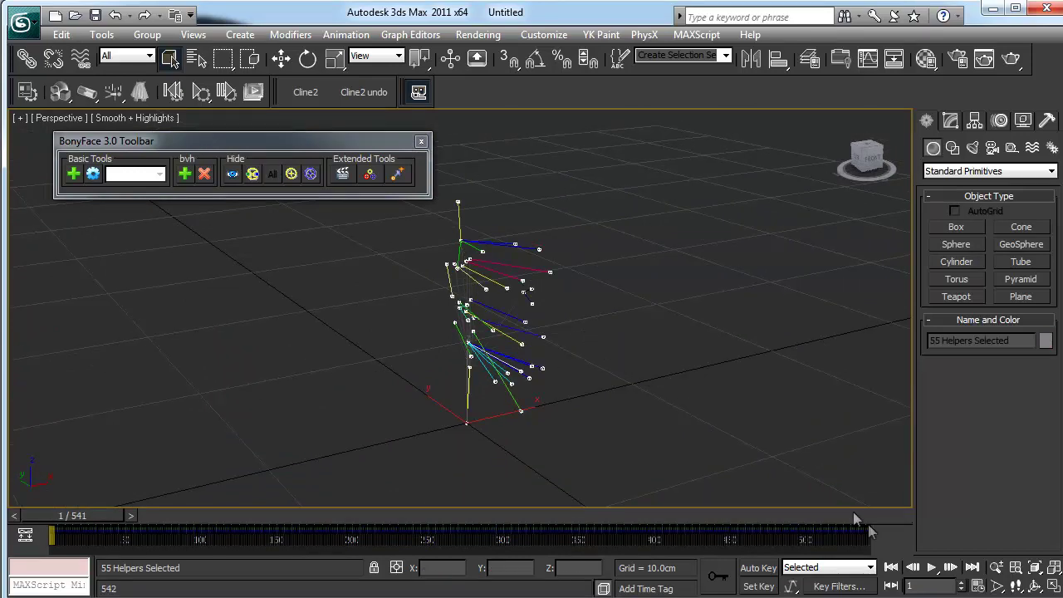
left_click(931, 567)
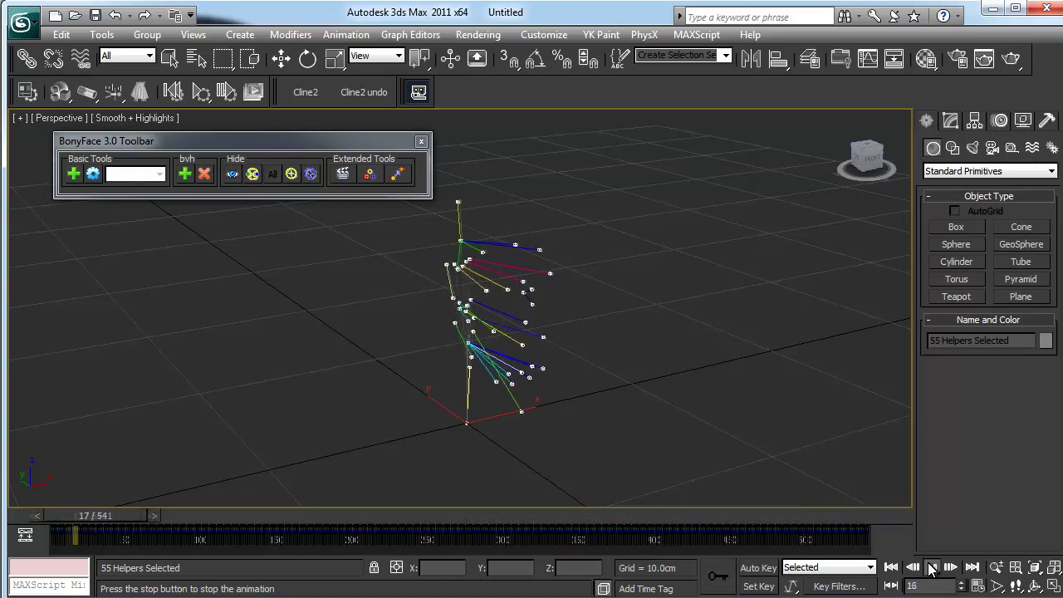
left_click(931, 567)
left_click(891, 568)
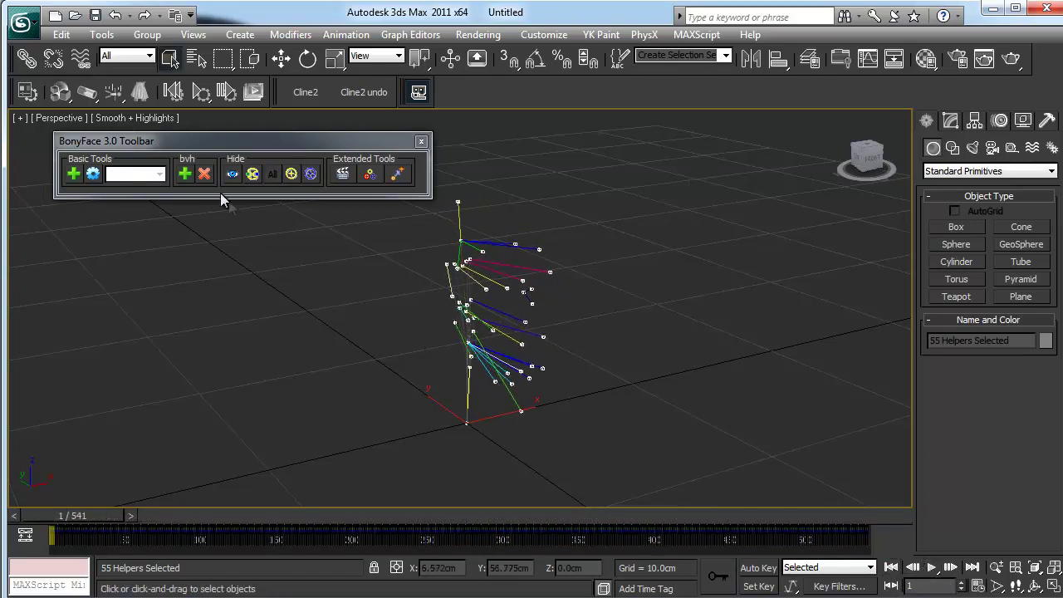
left_click(205, 175)
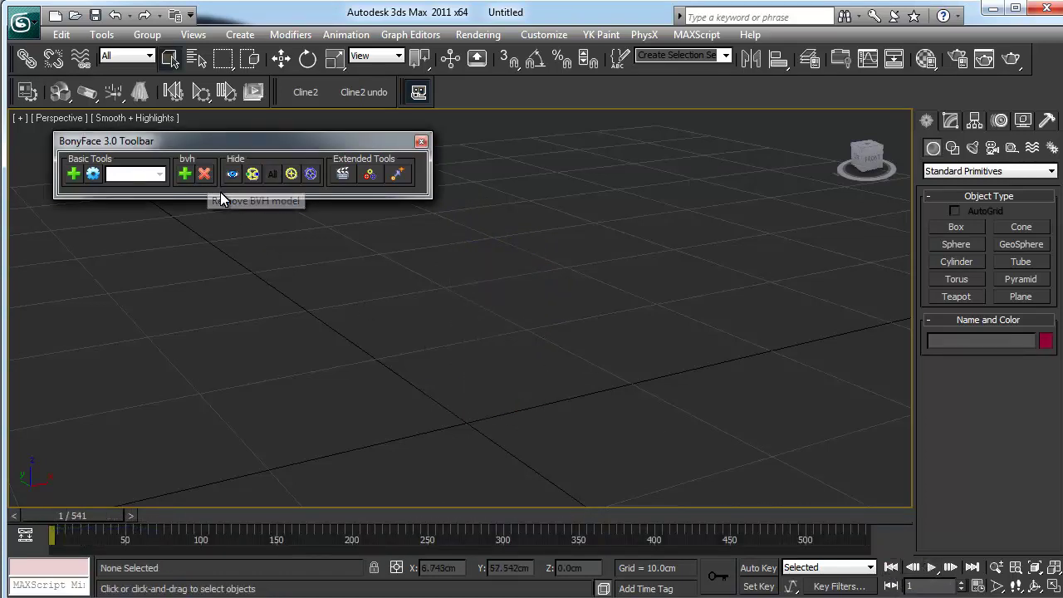
Close the floating BonyFace 3.0 toolbar using its main-toolbar button
left_click(417, 92)
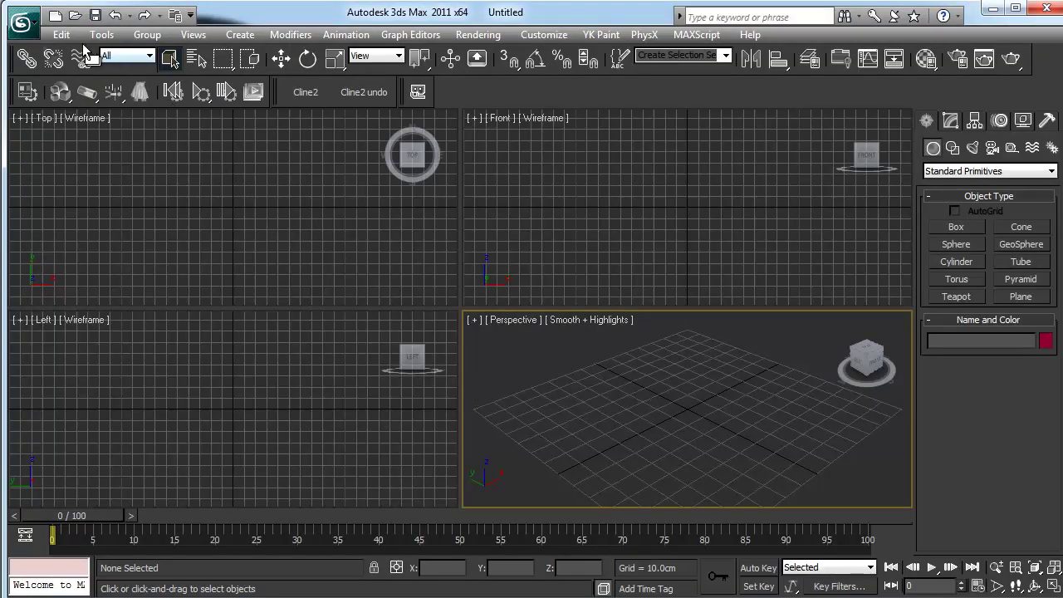
Open the recent file biped character2.max
left_click(21, 23)
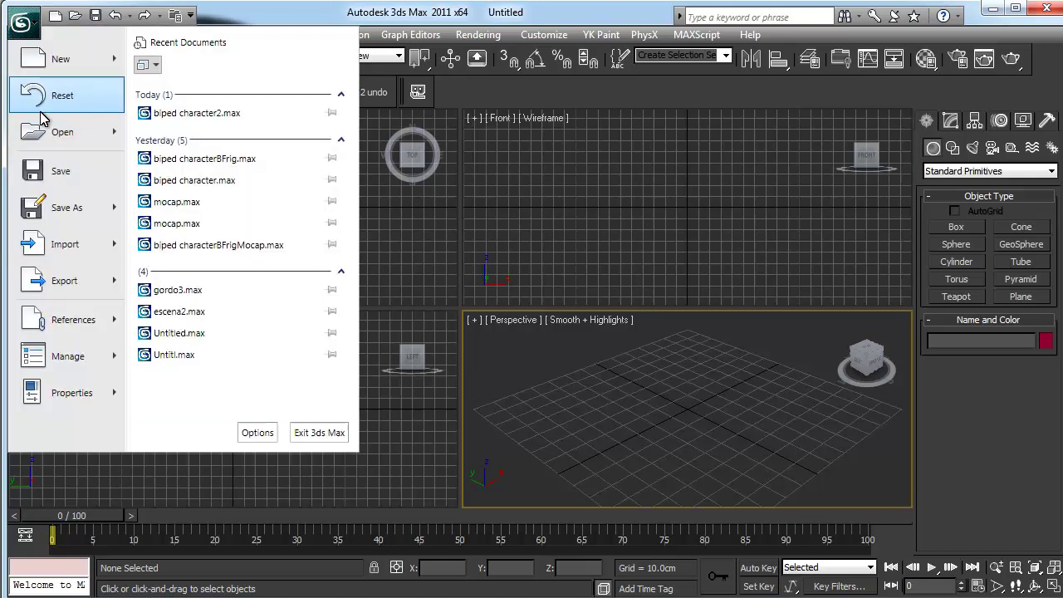
left_click(172, 113)
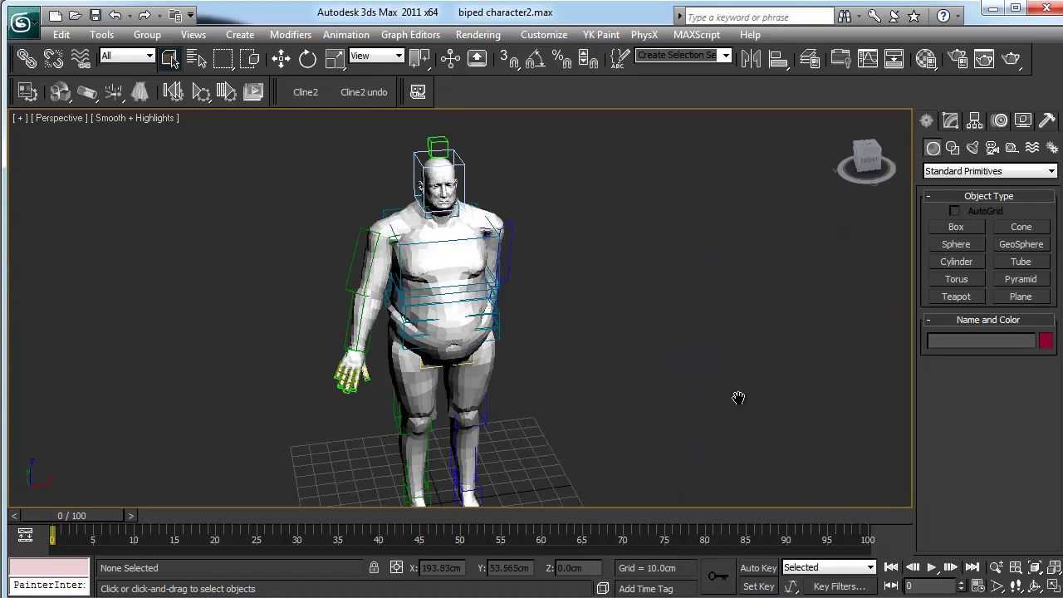
scroll(738, 398, "down", 3)
Set the animation end time to 1213 frames in Time Configuration
right_click(939, 570)
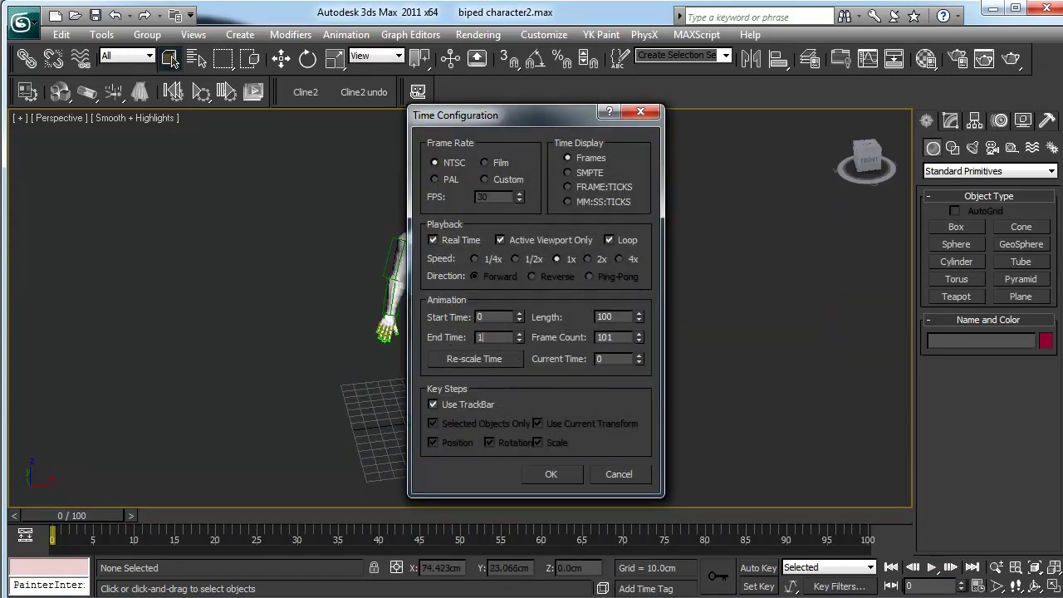
left_click(567, 469)
left_click(931, 569)
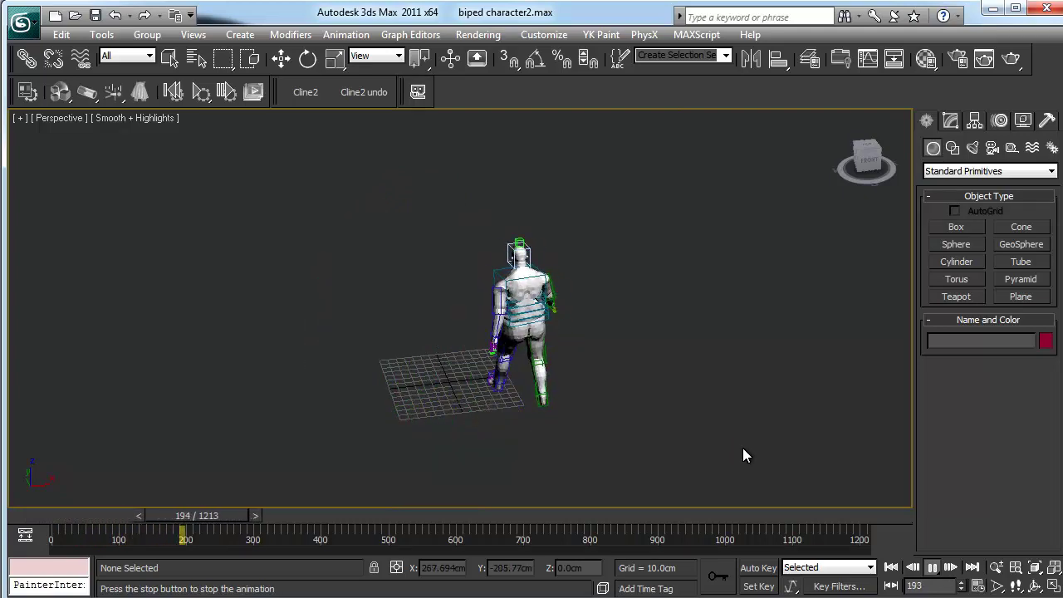
right_click(932, 571)
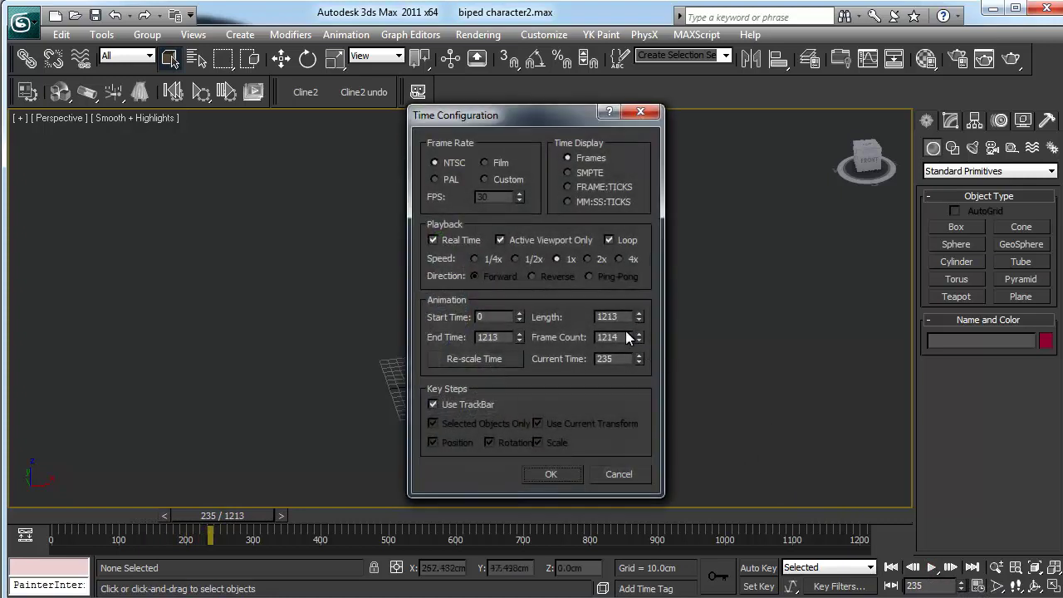
left_click(566, 477)
Play the full 1213-frame biped animation, return to frame 0, and show the layer list
left_click(932, 567)
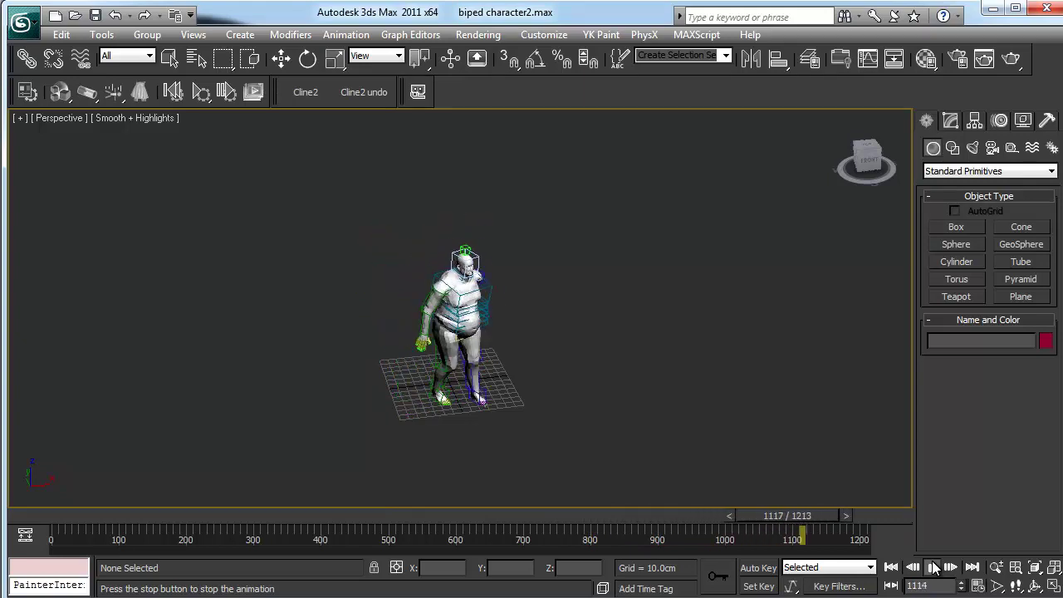
left_click(933, 567)
left_click(890, 567)
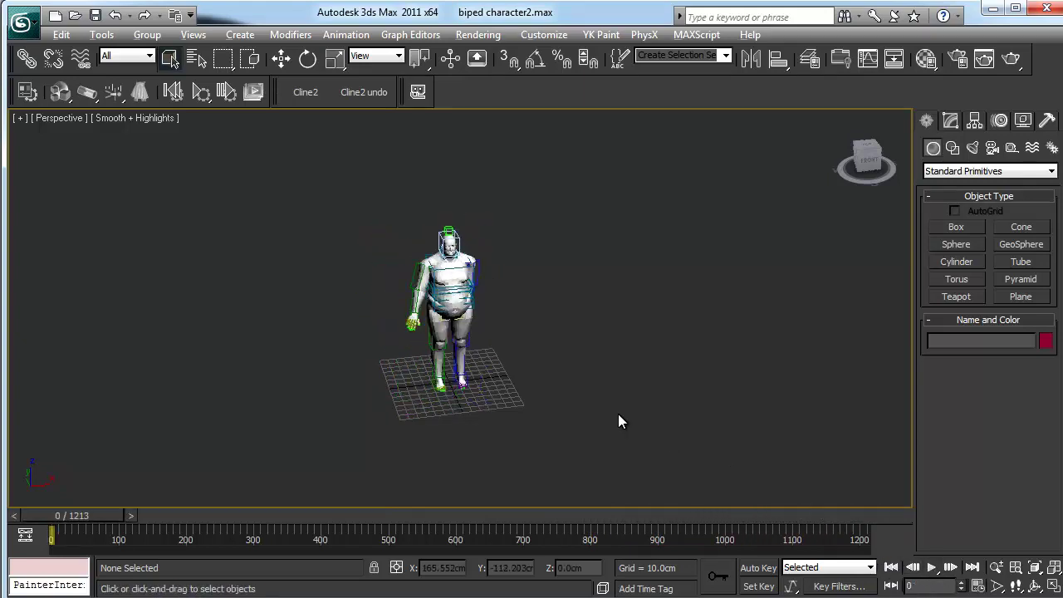
scroll(615, 432, "up", 10)
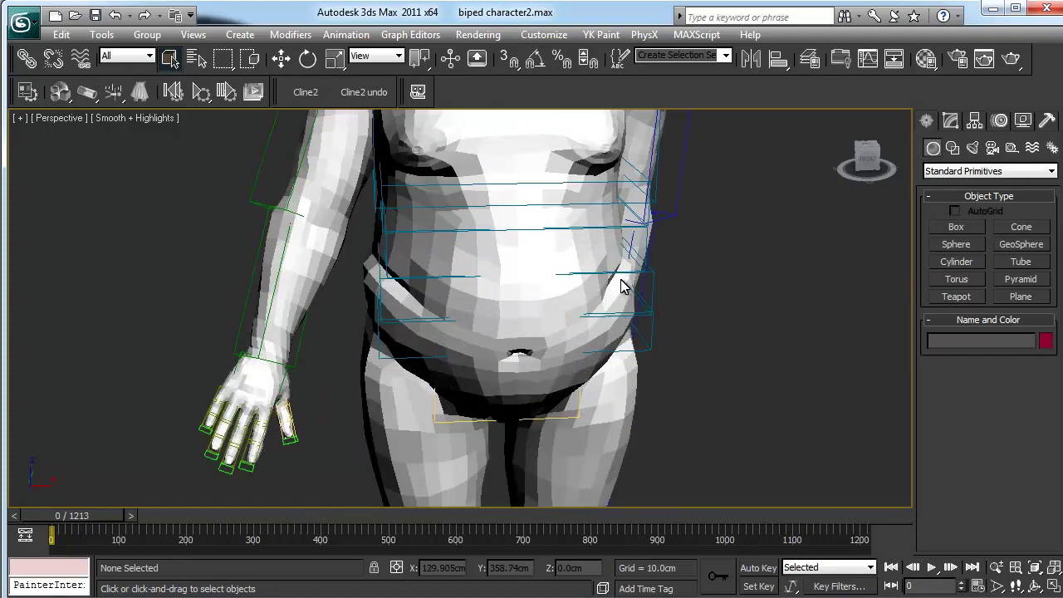
scroll(606, 432, "down", 4)
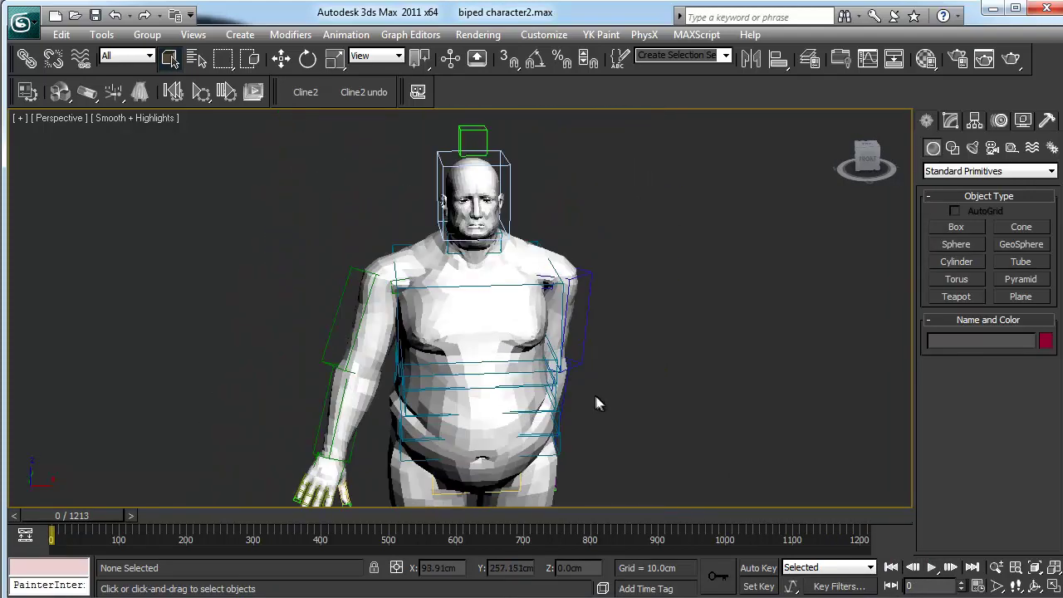
left_click(806, 60)
Unhide the bones layer, briefly hiding the character mesh to inspect the rig
left_click(732, 303)
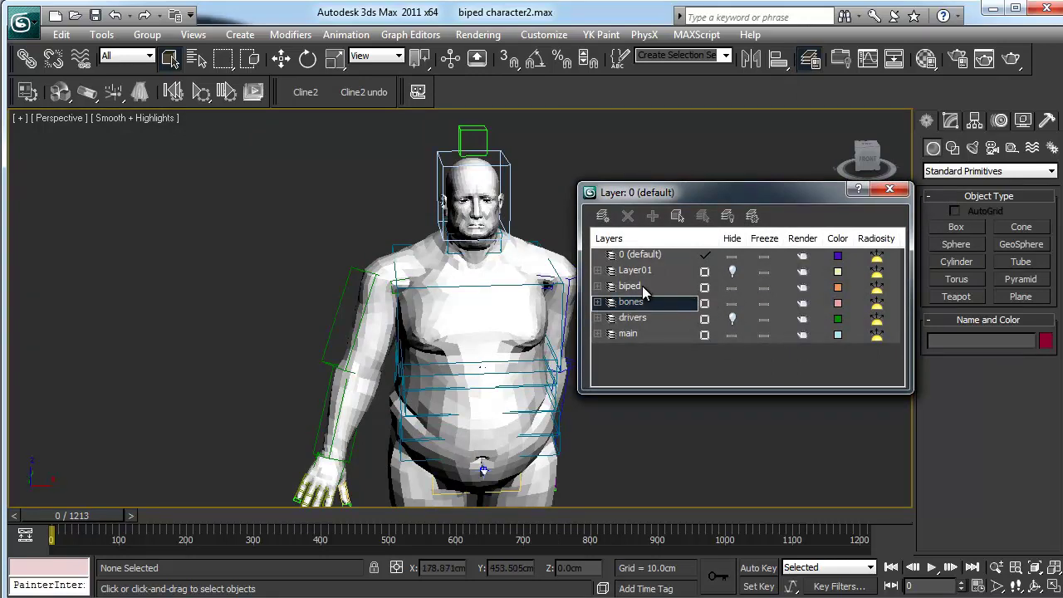
left_click(617, 335)
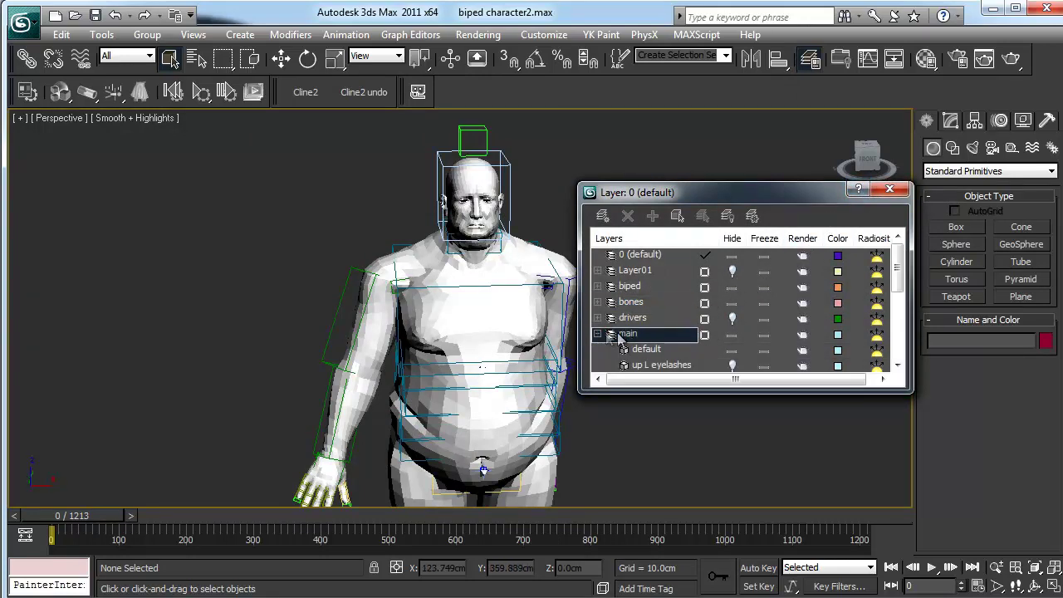
left_click(732, 335)
middle_click_drag(453, 355, 344, 331, "alt")
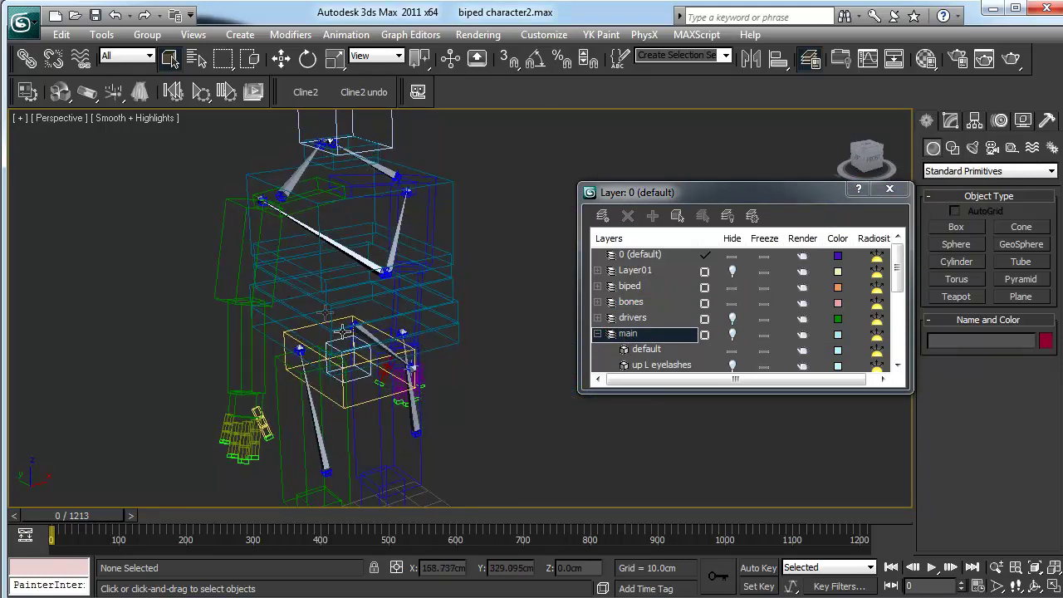
middle_click_drag(388, 382, 457, 333, "alt")
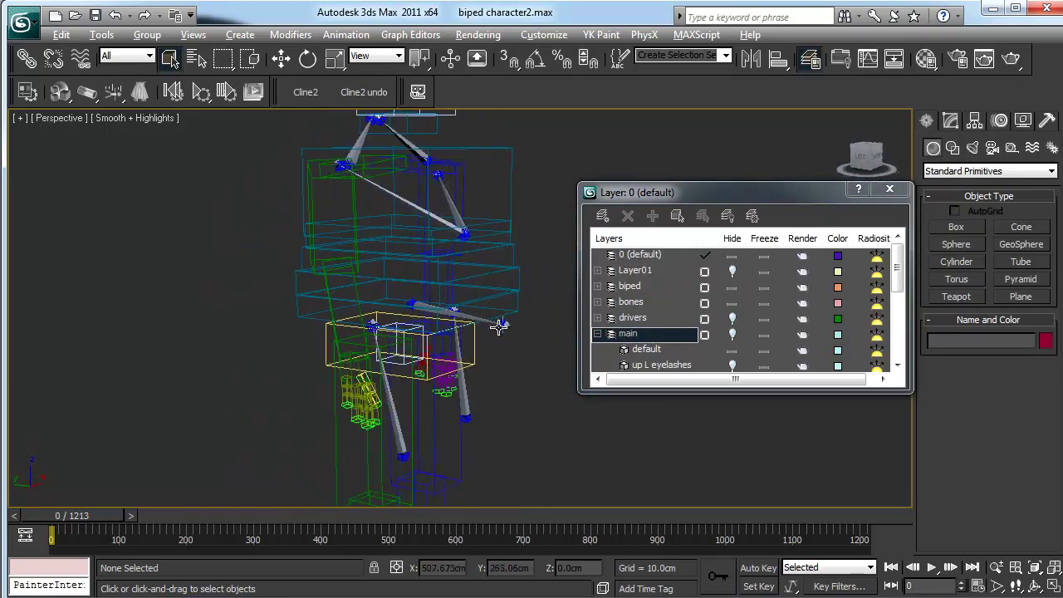
middle_click_drag(500, 327, 480, 376)
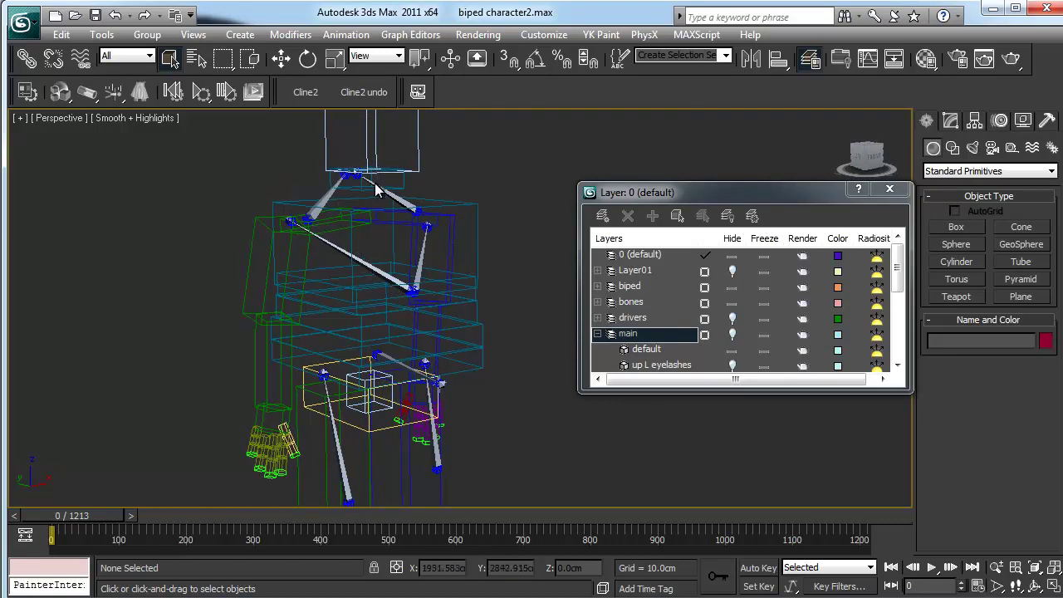
middle_click_drag(415, 206, 455, 277)
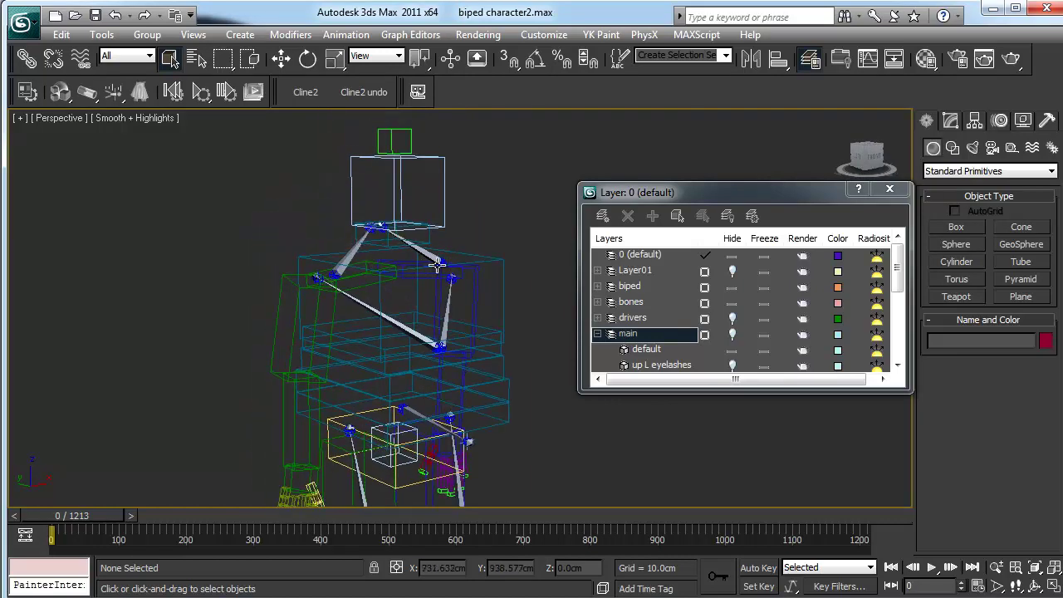
left_click(732, 334)
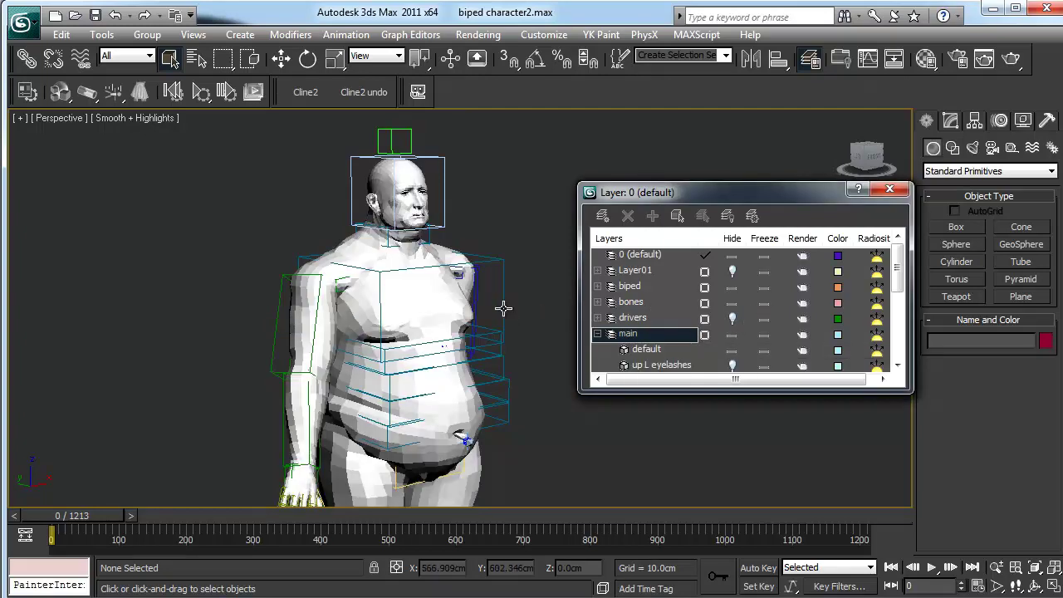
Select Bip01 Head and switch the biped into Figure Mode
middle_click_drag(504, 308, 782, 251, "alt")
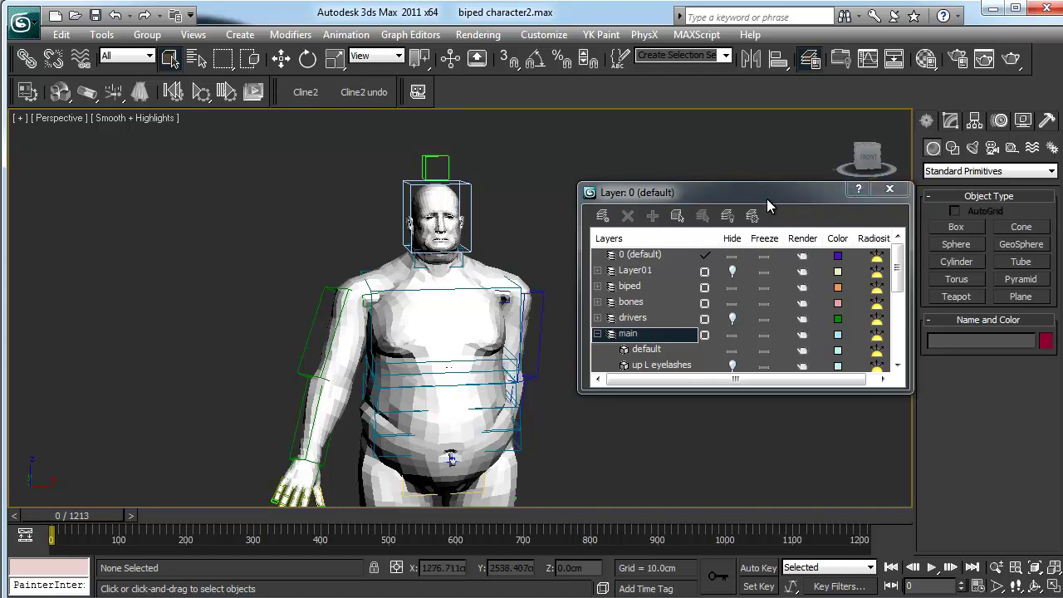
left_click_drag(766, 198, 136, 312)
middle_click_drag(486, 282, 556, 286)
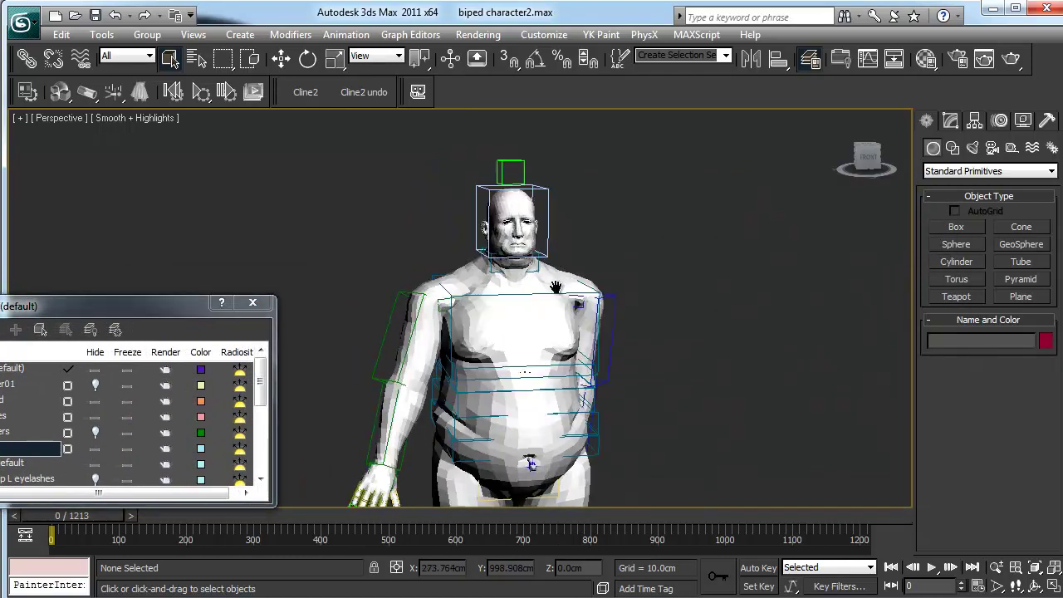
scroll(556, 286, "up", 3)
scroll(562, 286, "up", 2)
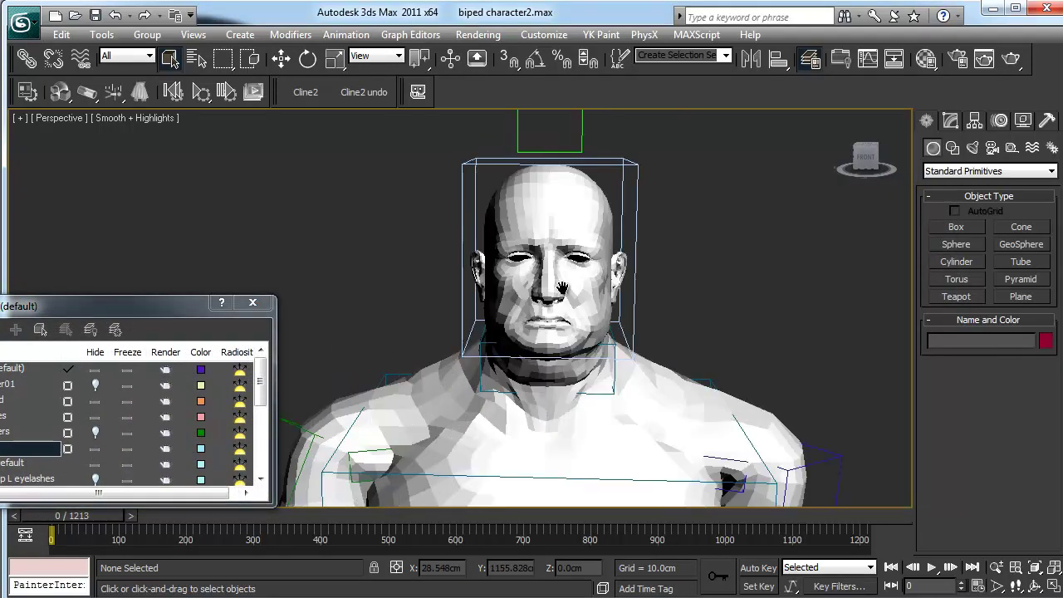
left_click(635, 221)
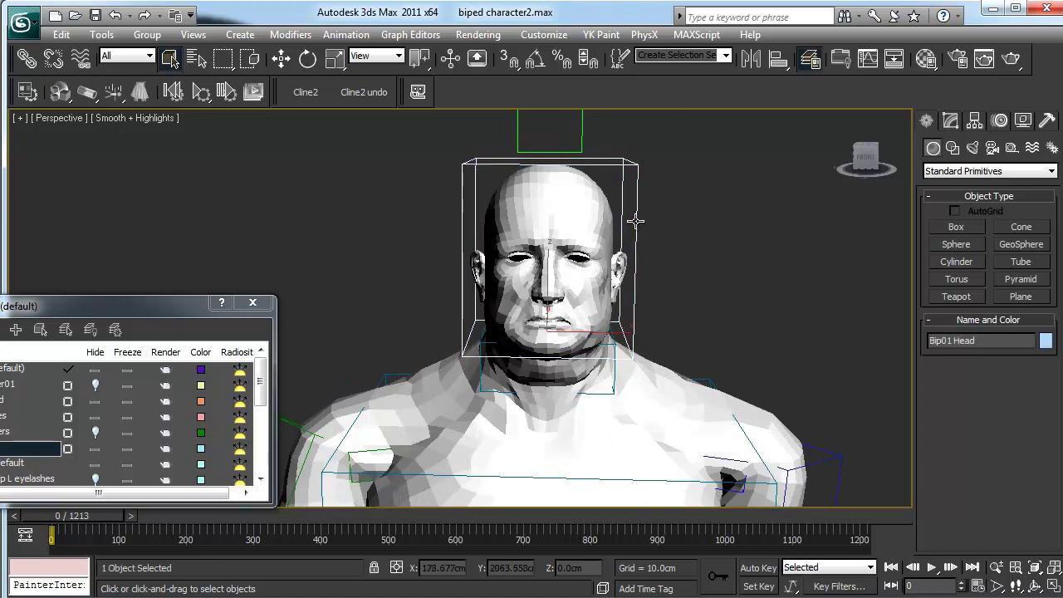
left_click(999, 121)
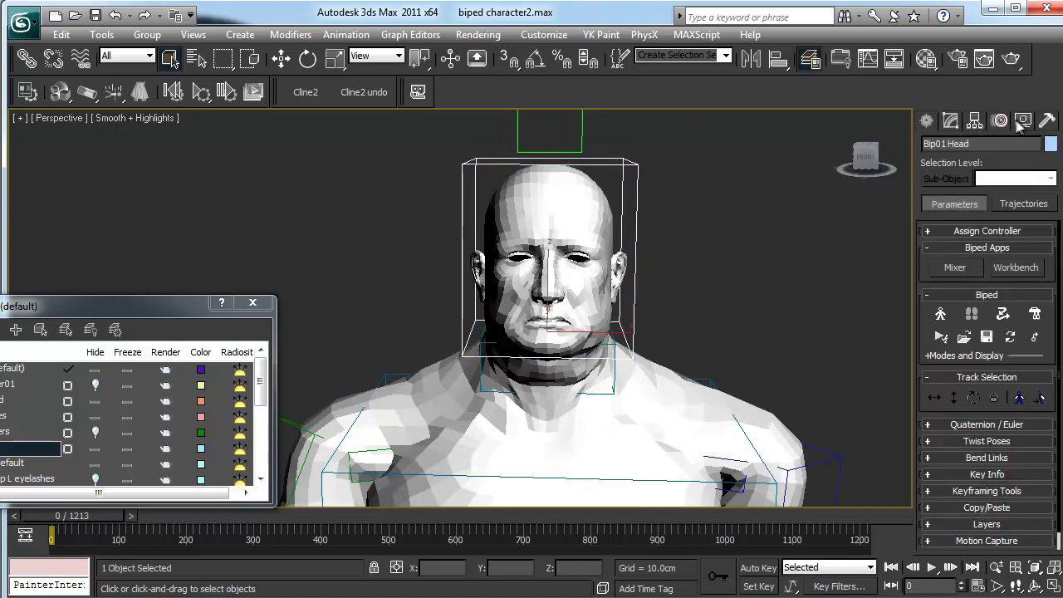
left_click(941, 315)
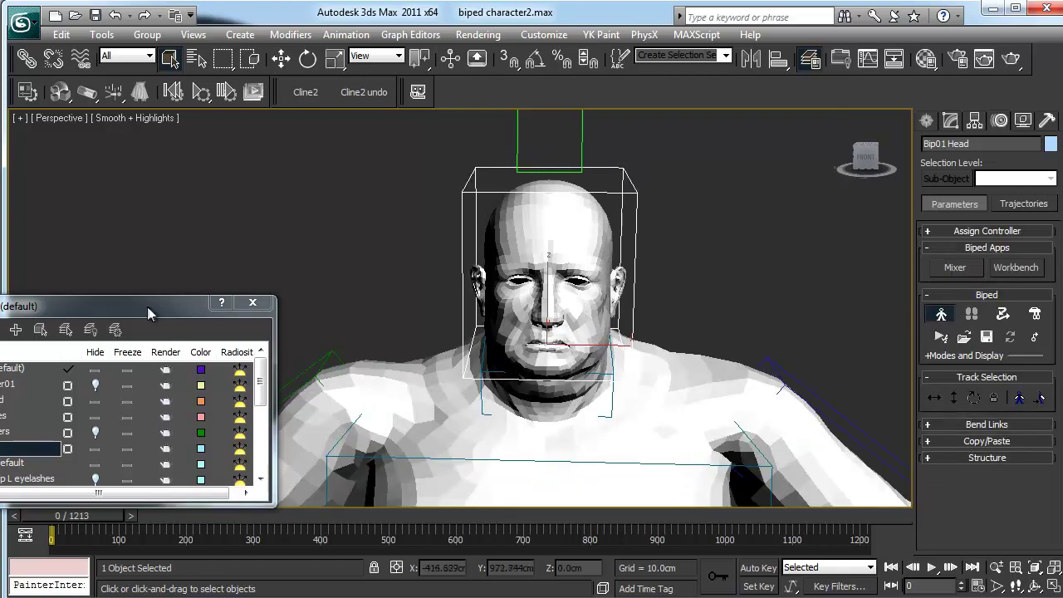
Unhide R_eye, L_eye, head_BF_UTeeth, head_BF_LTeeth and head_BF_Tongue, then close the layer list
left_click_drag(149, 312, 356, 152)
scroll(299, 297, "down", 3)
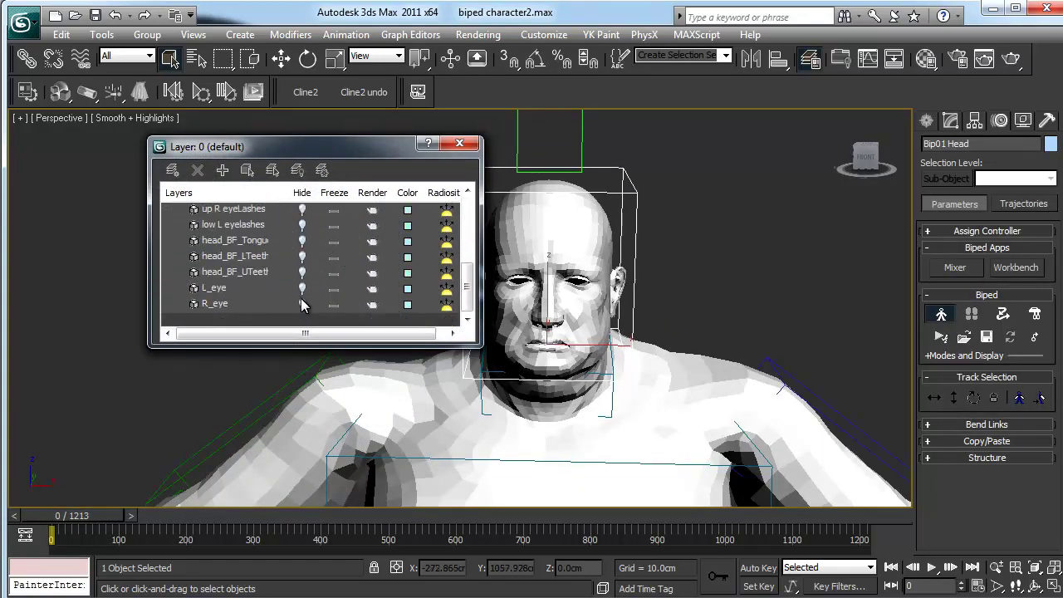
left_click(302, 304)
left_click(302, 288)
left_click(302, 272)
left_click(300, 257)
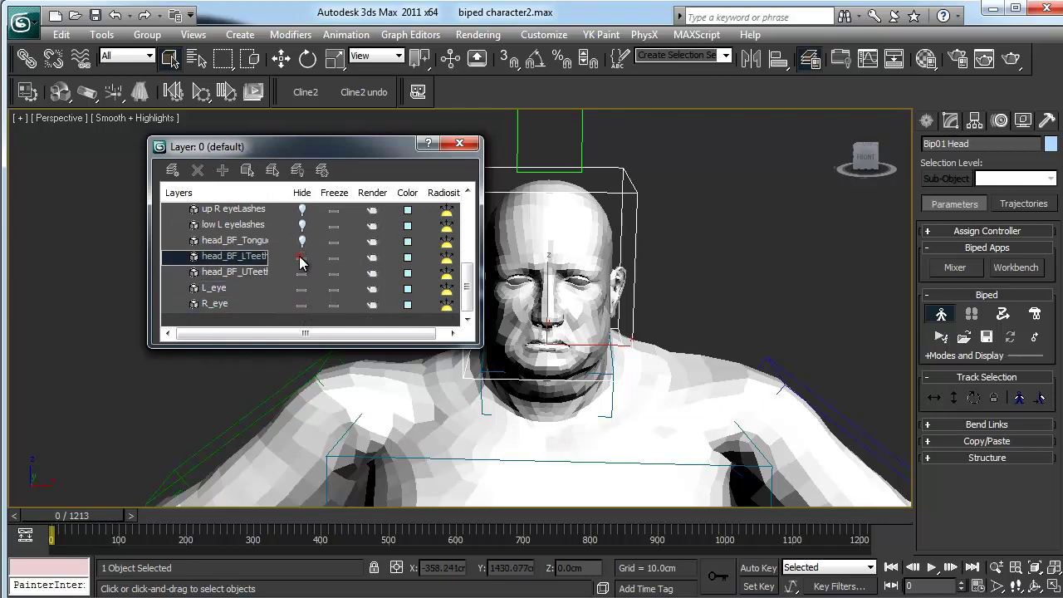
left_click(300, 242)
left_click(459, 143)
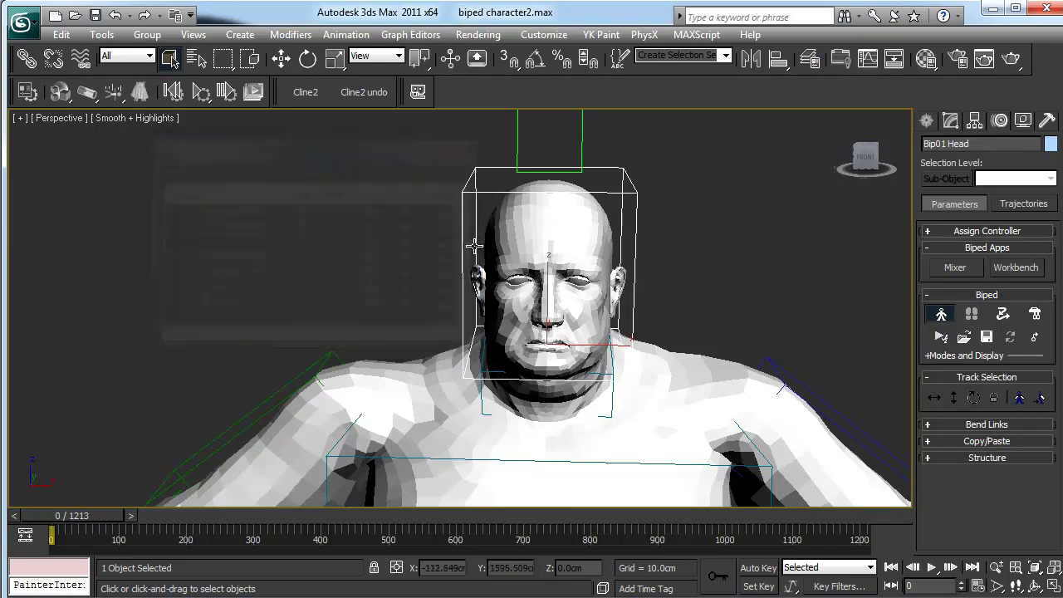
scroll(409, 250, "up", 5)
scroll(408, 250, "down", 5)
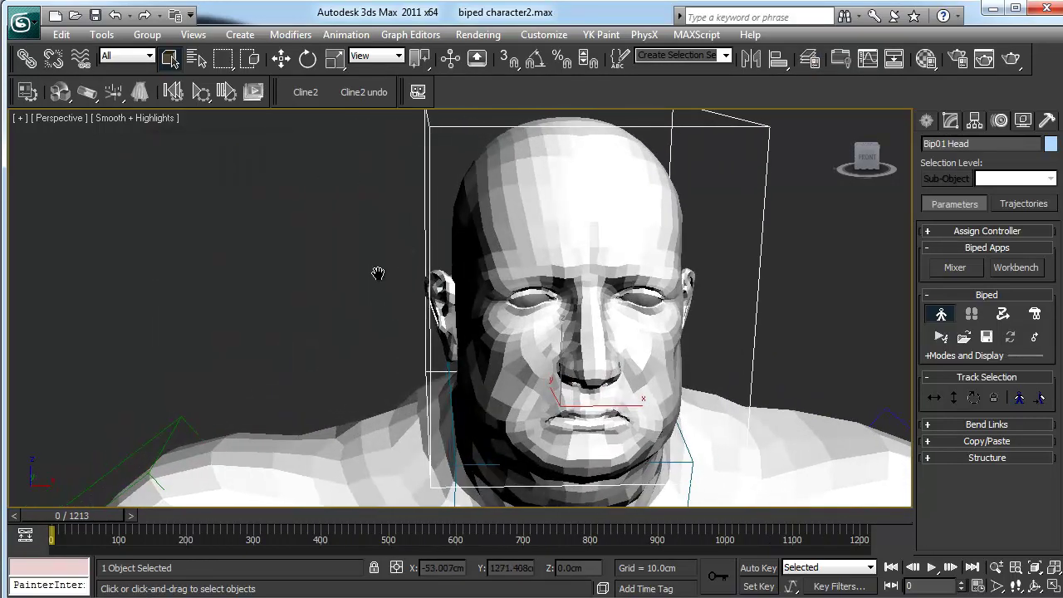
Open the BonyFace 3.0 toolbar and dock it along the top toolbars
left_click(417, 93)
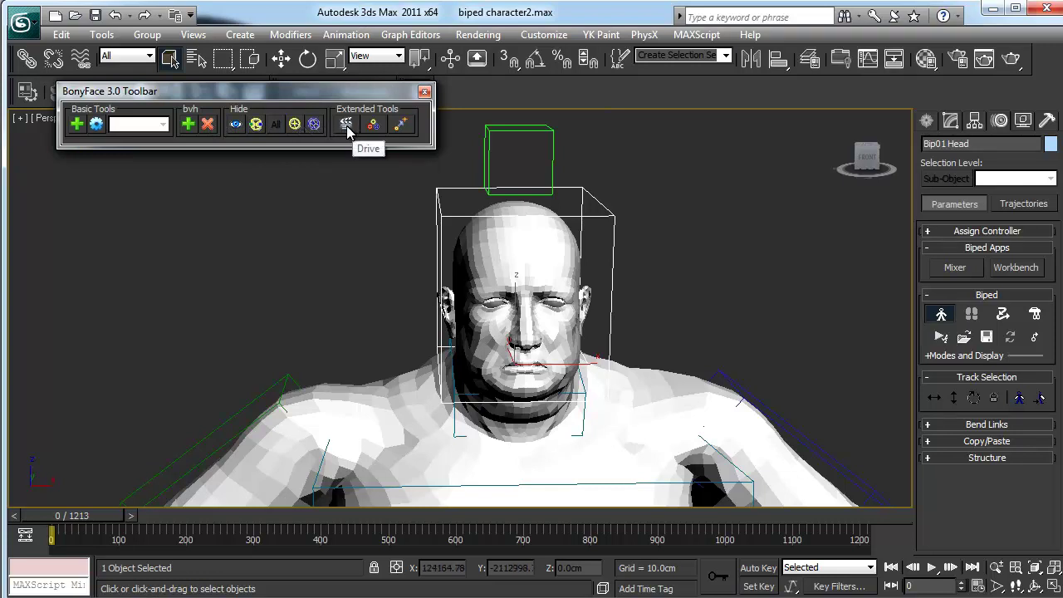
left_click_drag(378, 95, 639, 105)
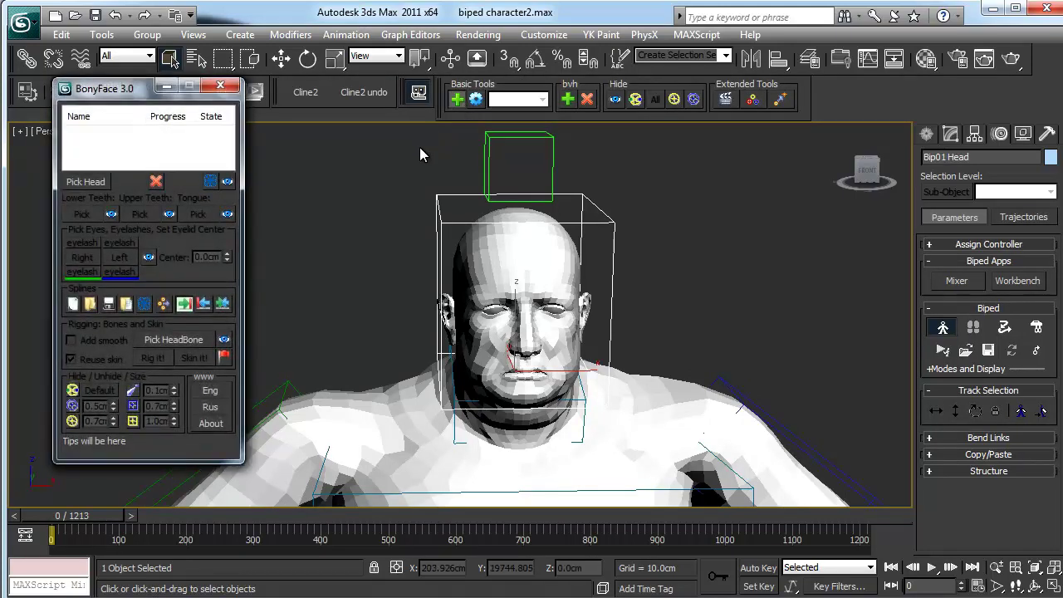
Pick the character's head mesh for BonyFace, then hide it
left_click(86, 181)
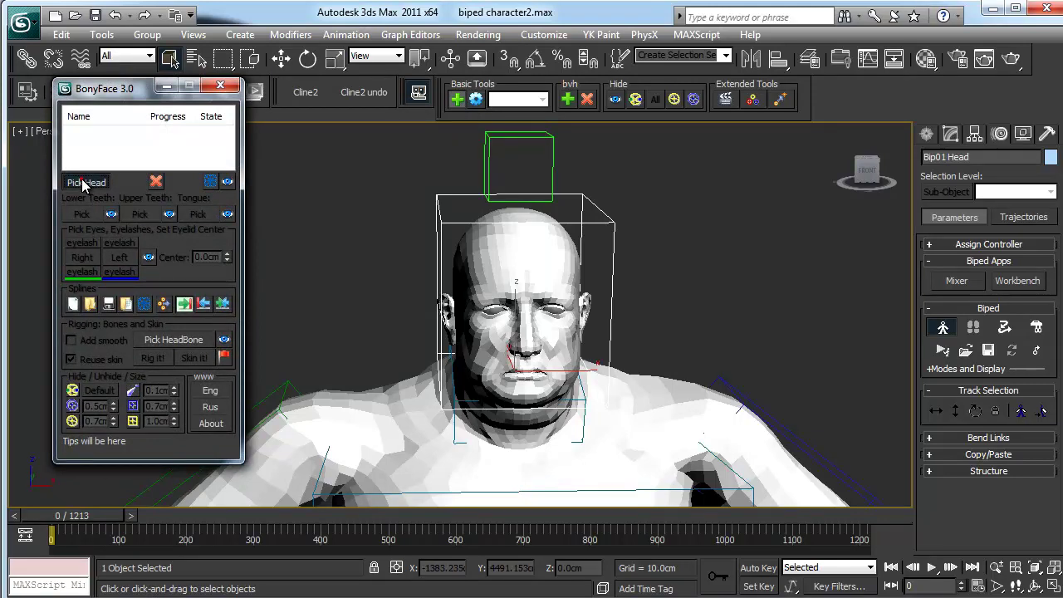
left_click(502, 243)
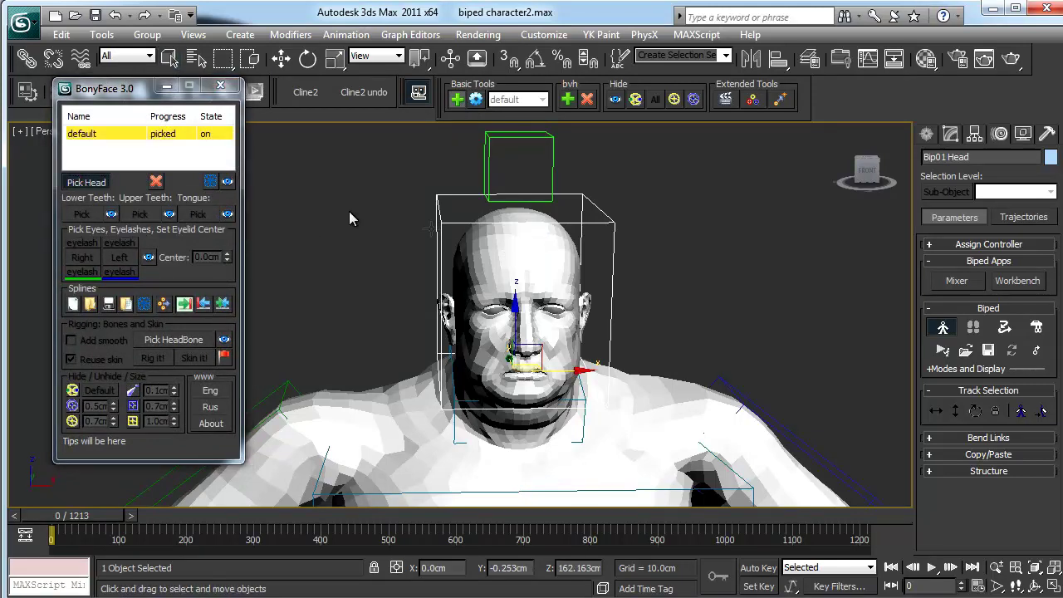
left_click(227, 181)
Assign the lower teeth, upper teeth and tongue meshes in BonyFace
left_click(82, 215)
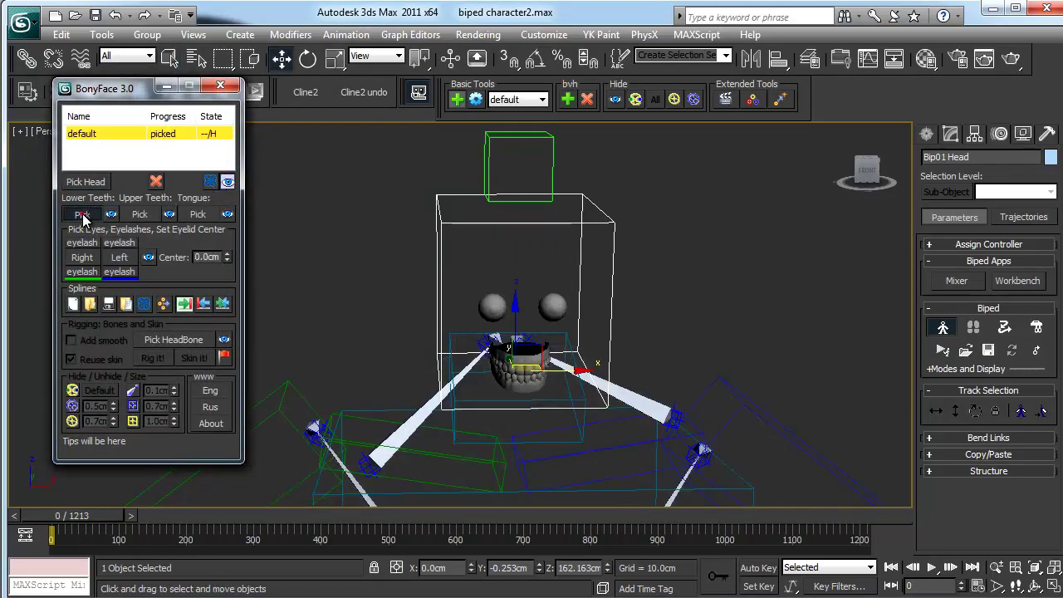
left_click(520, 378)
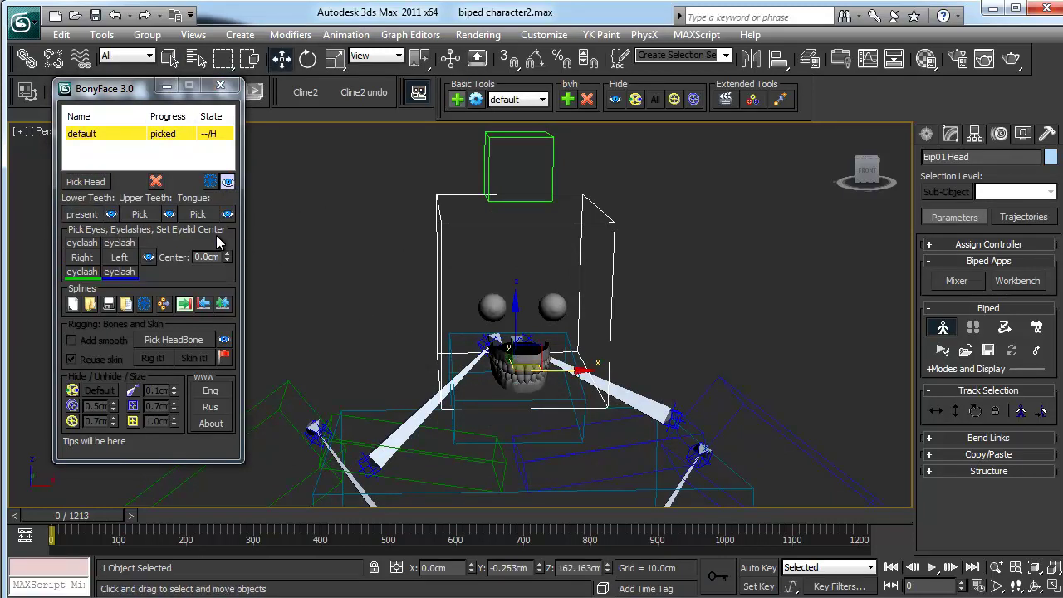
left_click(140, 214)
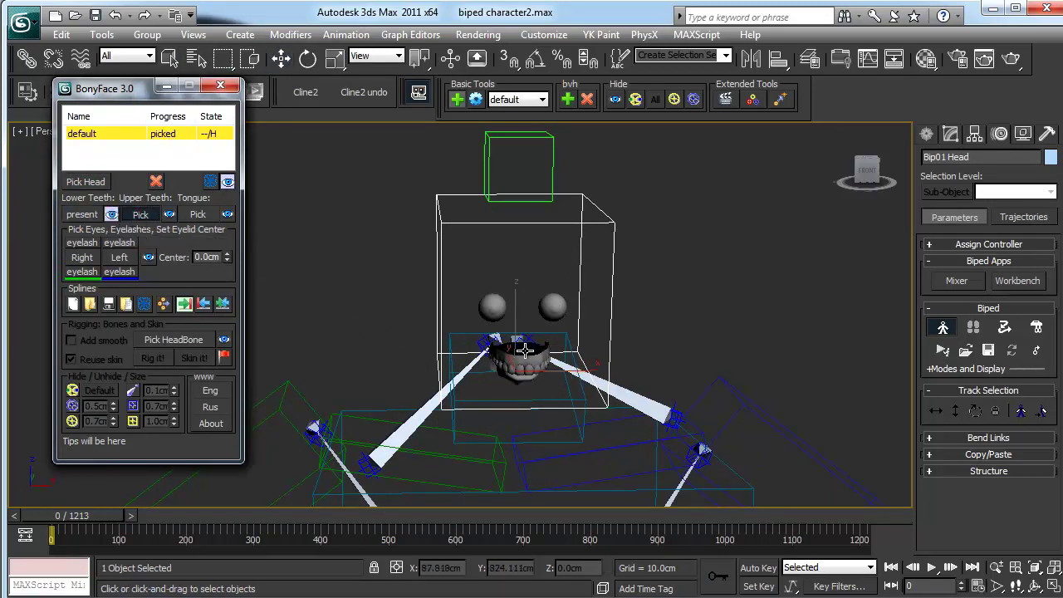
left_click(525, 350)
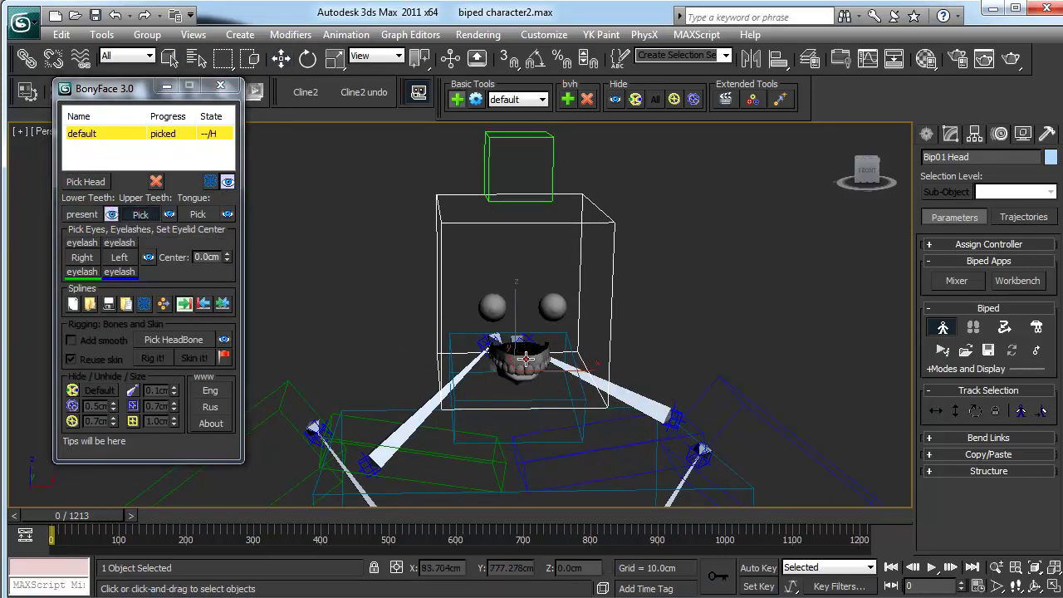
left_click(195, 216)
middle_click_drag(532, 333, 490, 320, "alt")
left_click(522, 241)
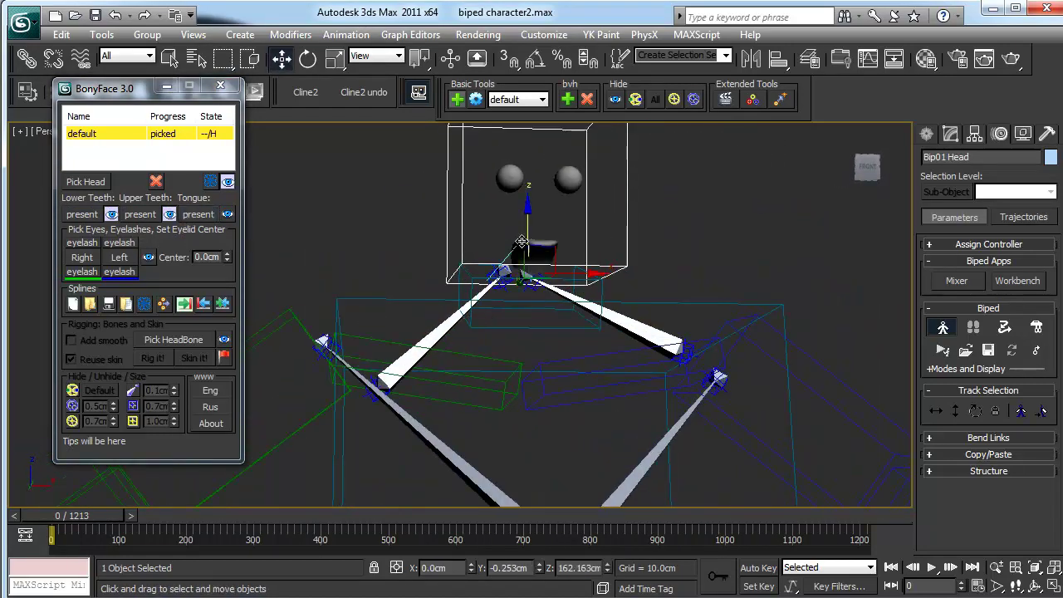
Assign the right and left eye spheres in BonyFace
left_click(82, 257)
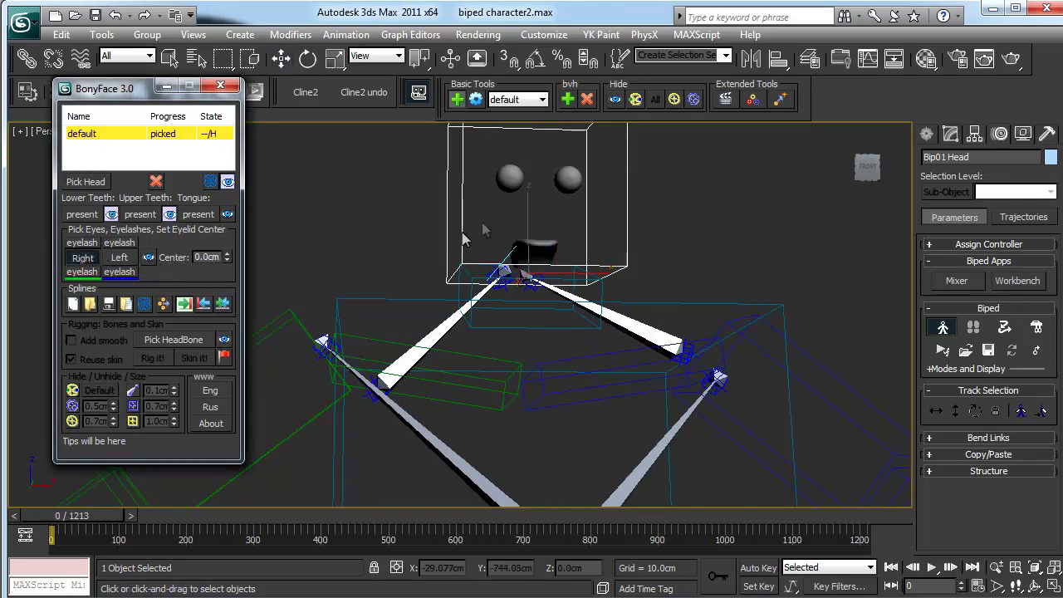
left_click(522, 179)
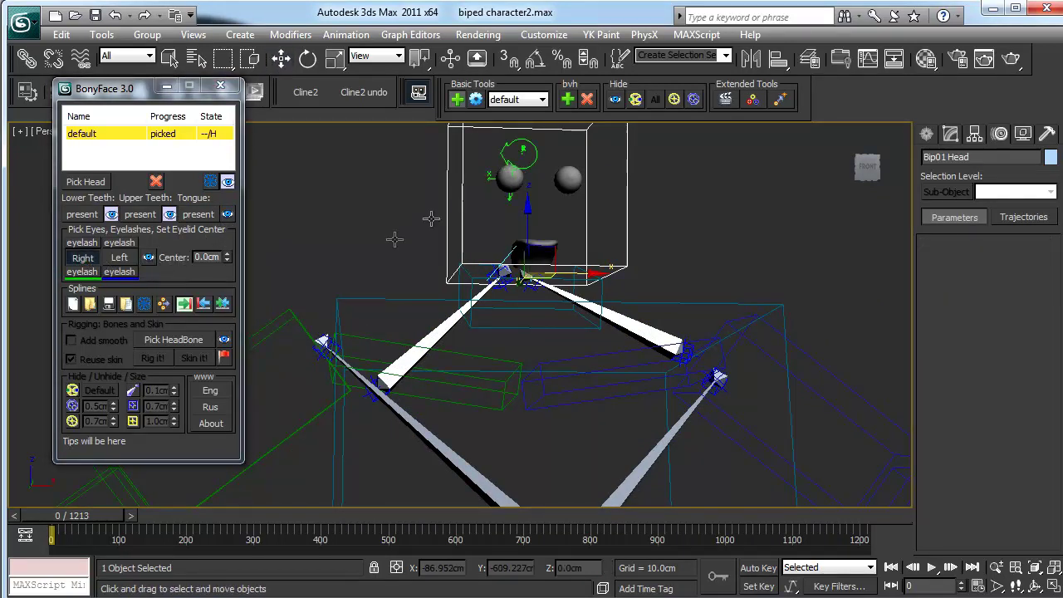
left_click(120, 257)
left_click(570, 178)
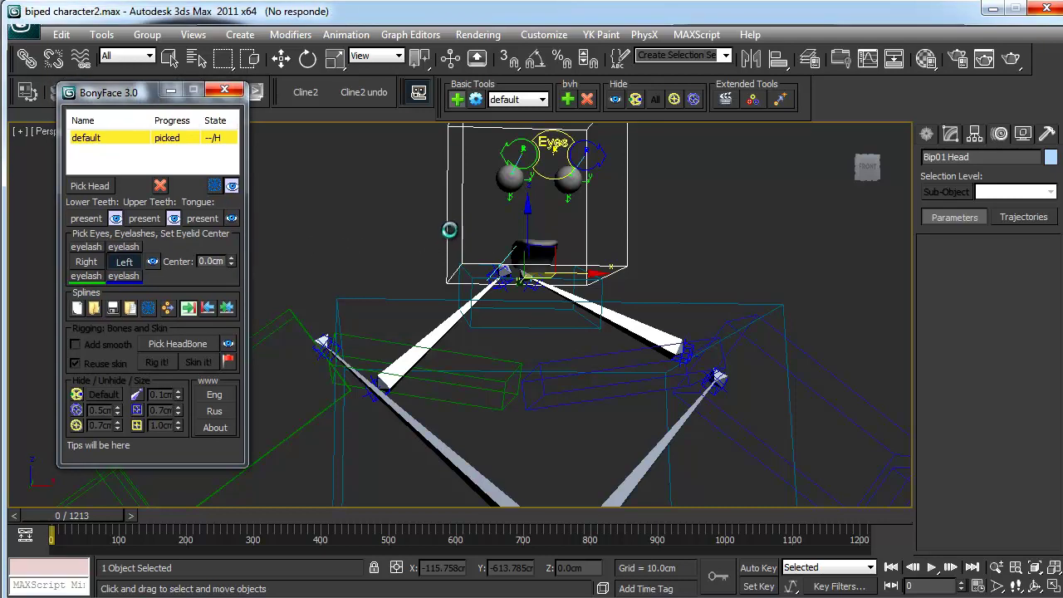
Set the eyelid Center value to 2.0cm and unhide the head mesh
middle_click_drag(449, 230, 409, 293, "alt")
scroll(570, 315, "up", 8)
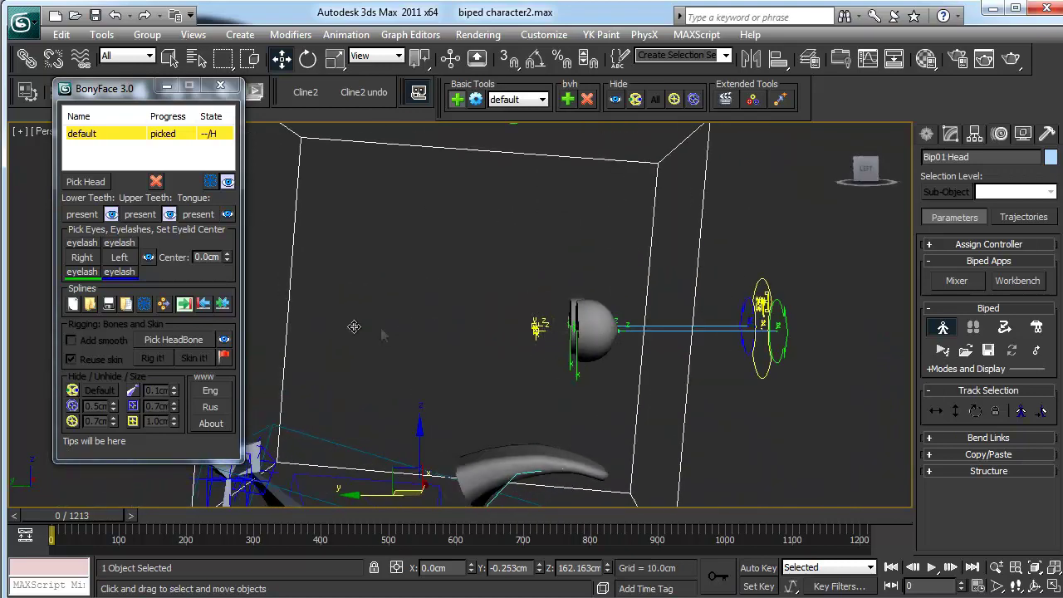
left_click_drag(227, 257, 237, 257)
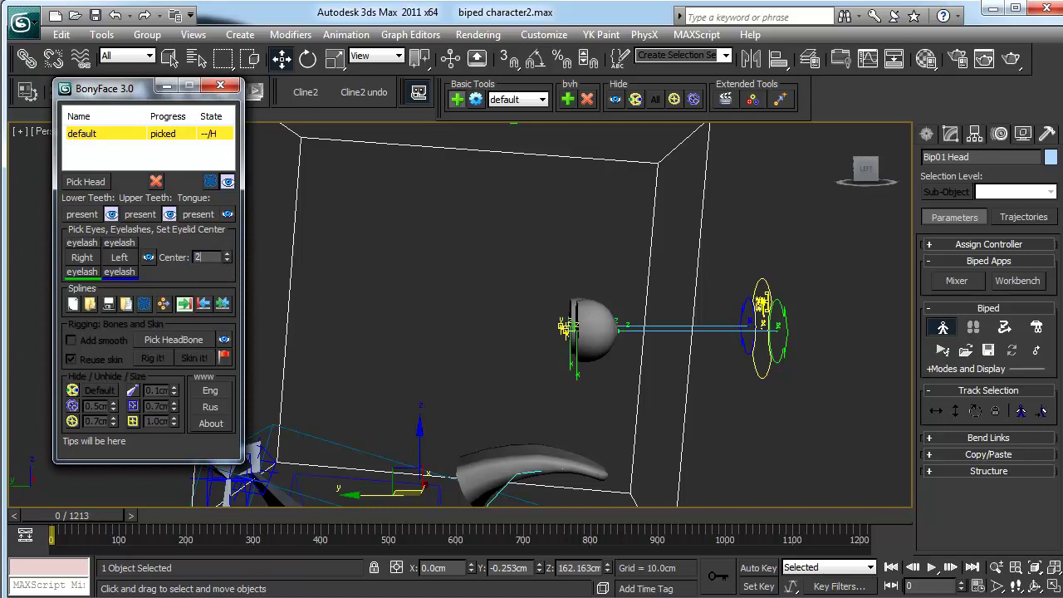
key("Return")
middle_click_drag(437, 319, 641, 321, "alt")
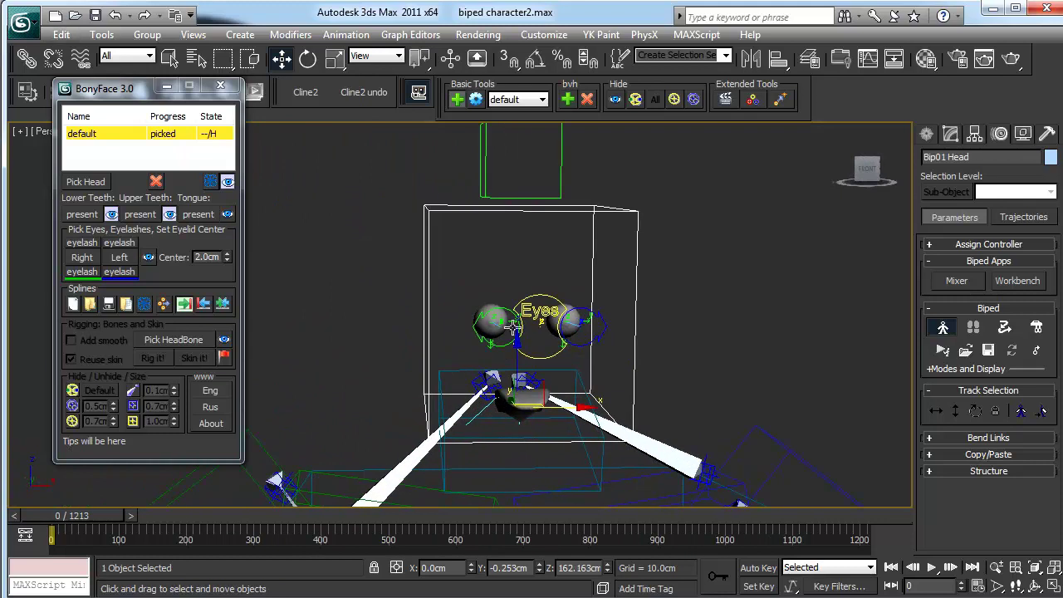
left_click(227, 181)
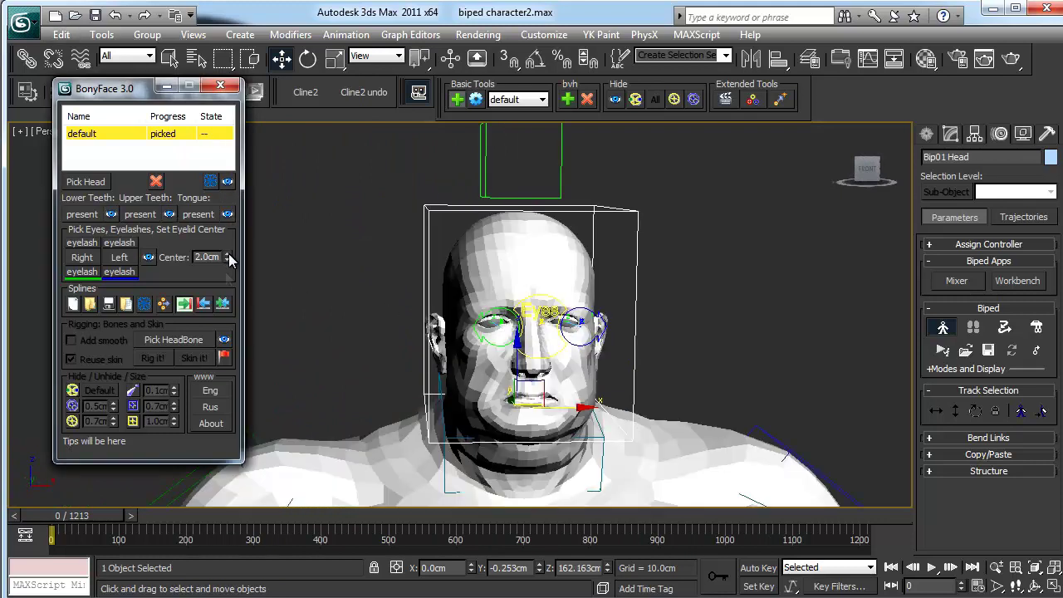
Pick Bip01 Head as the BonyFace head bone
left_click(206, 339)
left_click(425, 258)
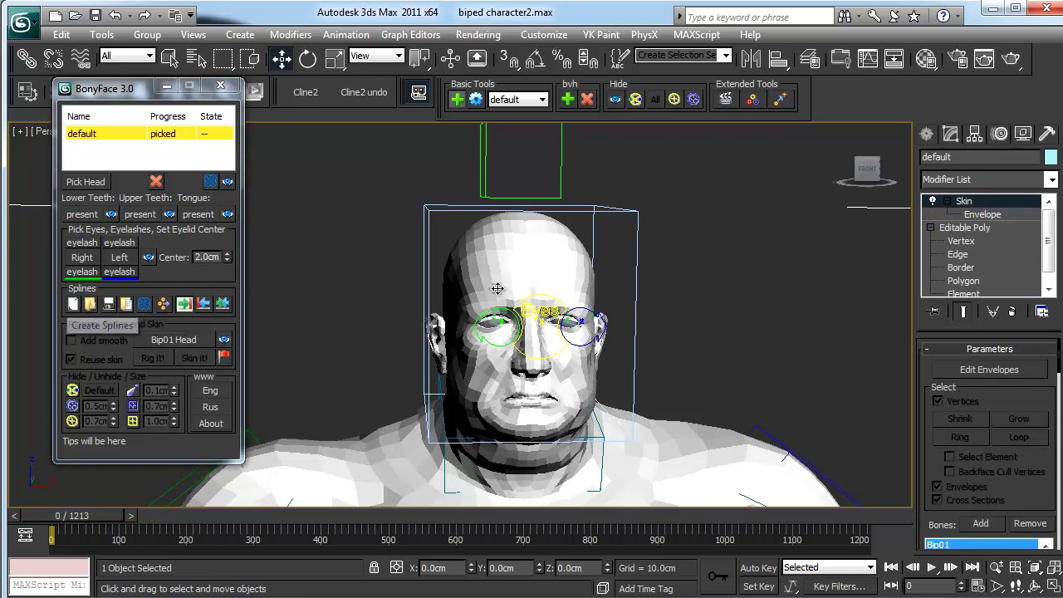
middle_click_drag(437, 288, 339, 320)
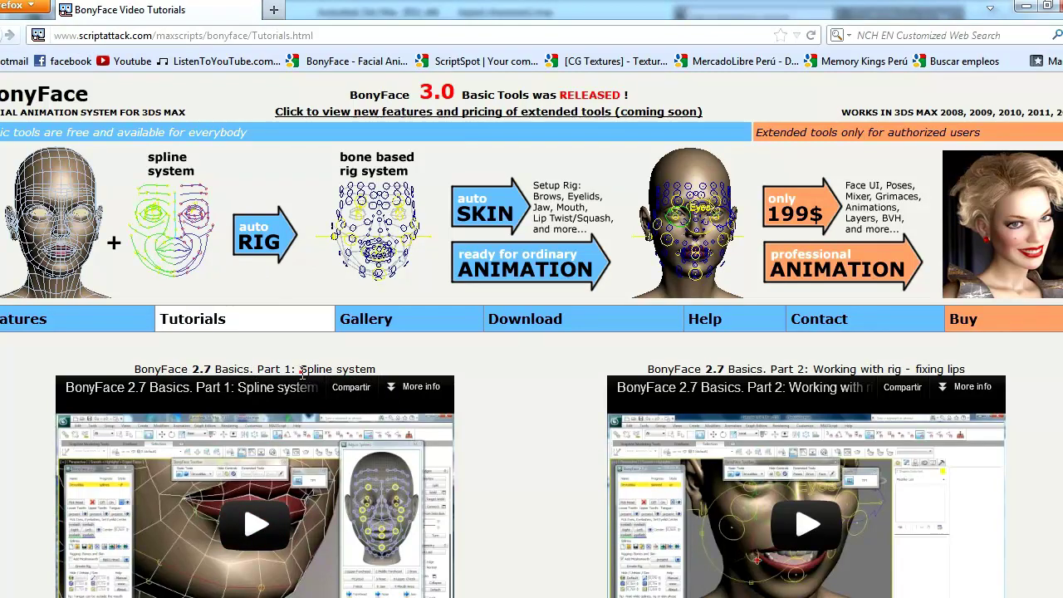
Highlight the 'Spline system' tutorial title on the BonyFace tutorials page, then deselect it
left_click_drag(301, 371, 375, 371)
left_click(404, 370)
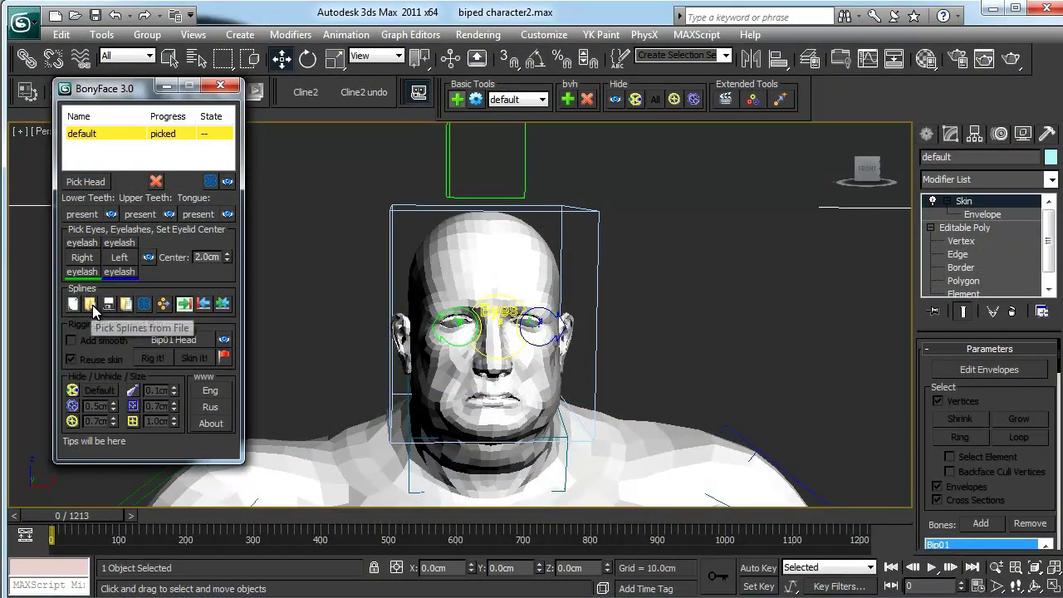
Load face splines.bfs onto the head and tick Add smooth
left_click(90, 306)
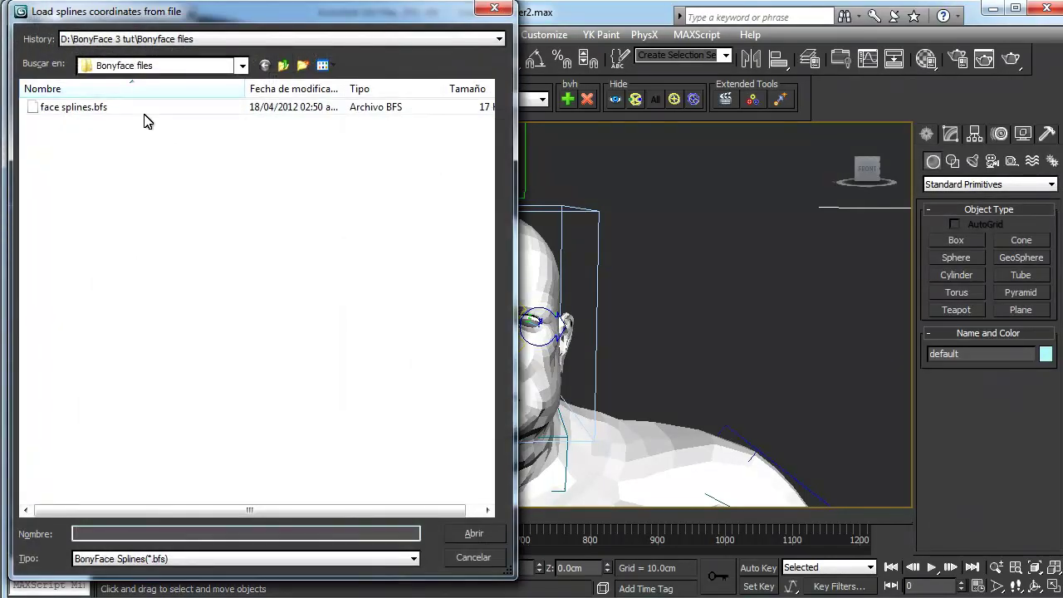
left_click(99, 113)
double_click(99, 113)
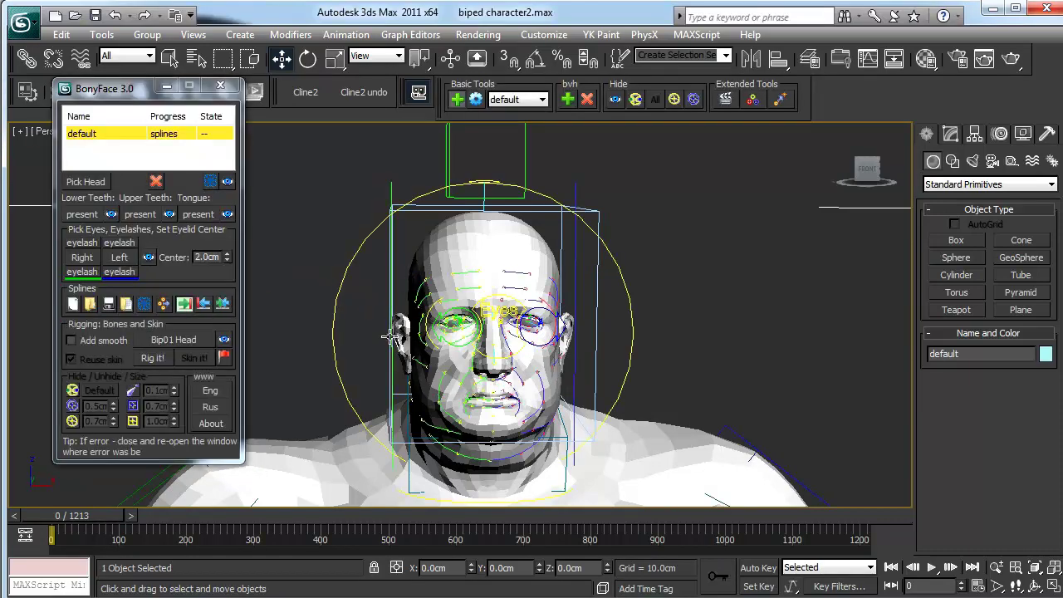
middle_click_drag(389, 336, 522, 366, "alt")
scroll(432, 324, "up", 3)
scroll(477, 308, "up", 2)
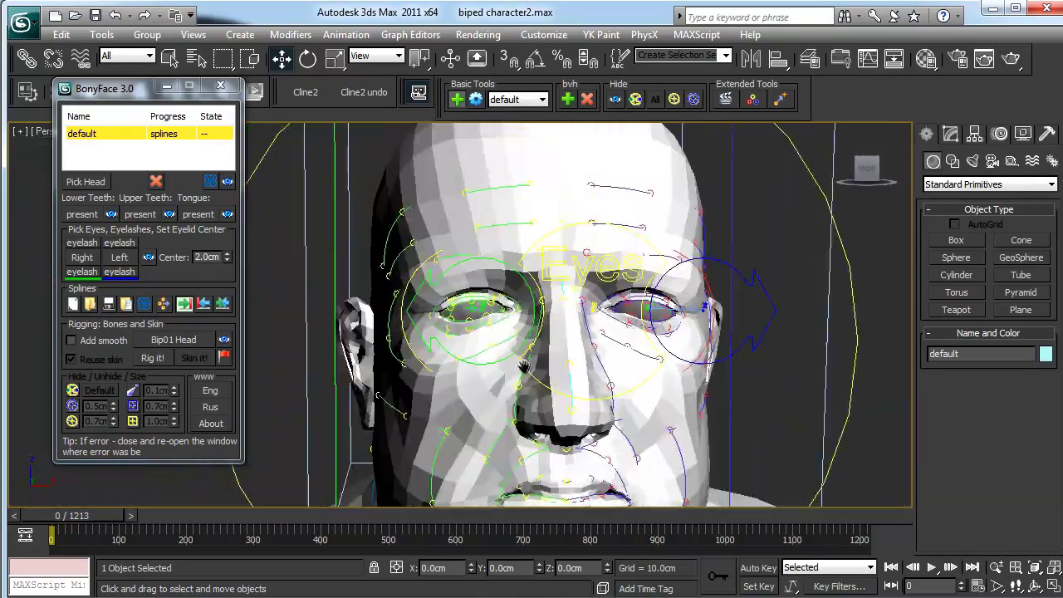
scroll(523, 367, "down", 3)
scroll(455, 359, "down", 2)
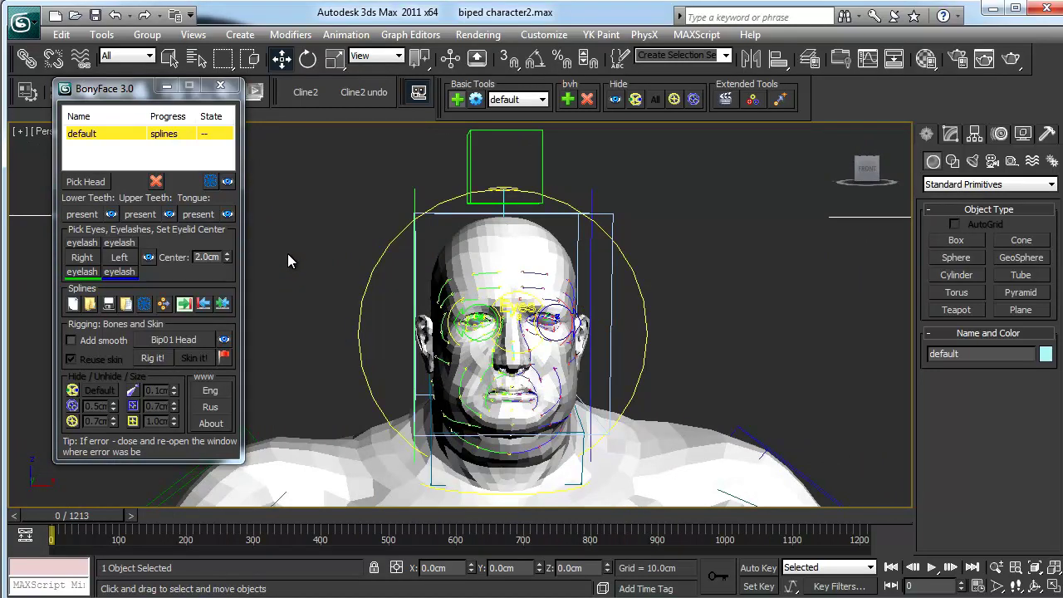
left_click(104, 340)
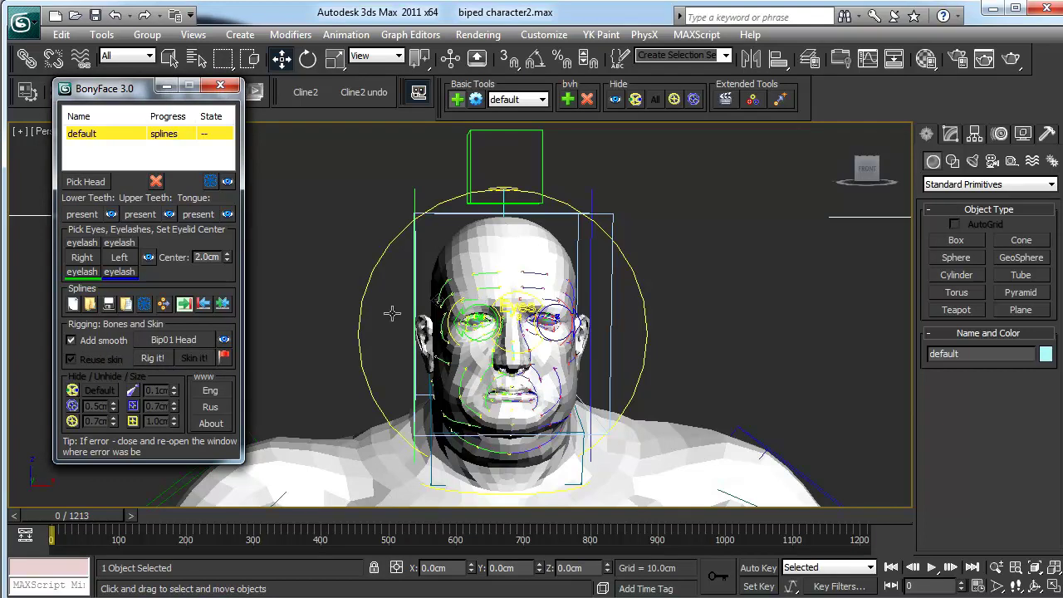
Run Rig it! to generate the facial bones and skin across the head
left_click(168, 362)
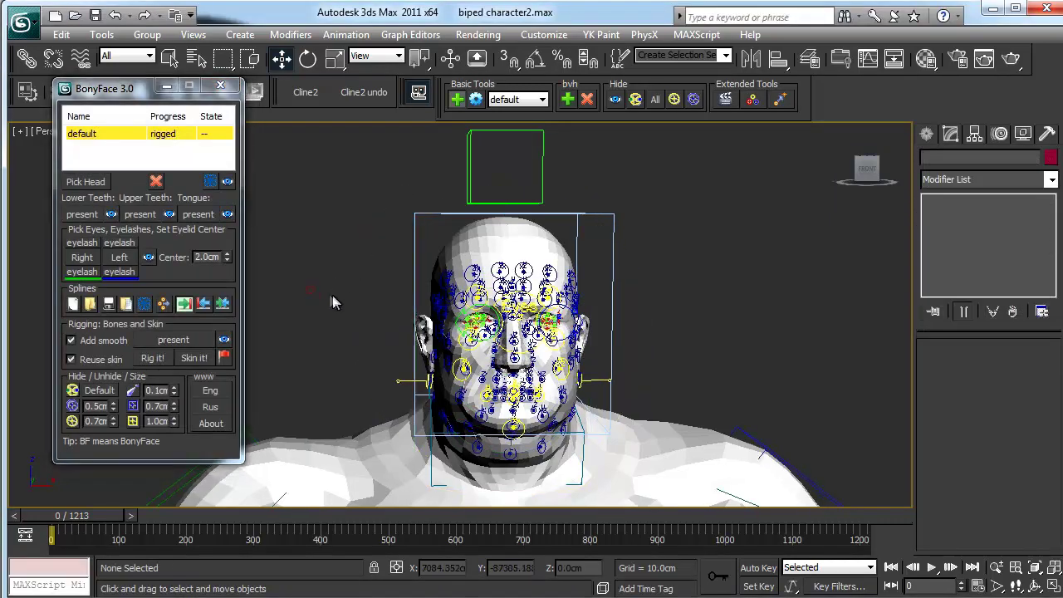
Orbit around the head to inspect the facial bones in wireframe, then return to shaded display
middle_click_drag(333, 295, 391, 297, "alt")
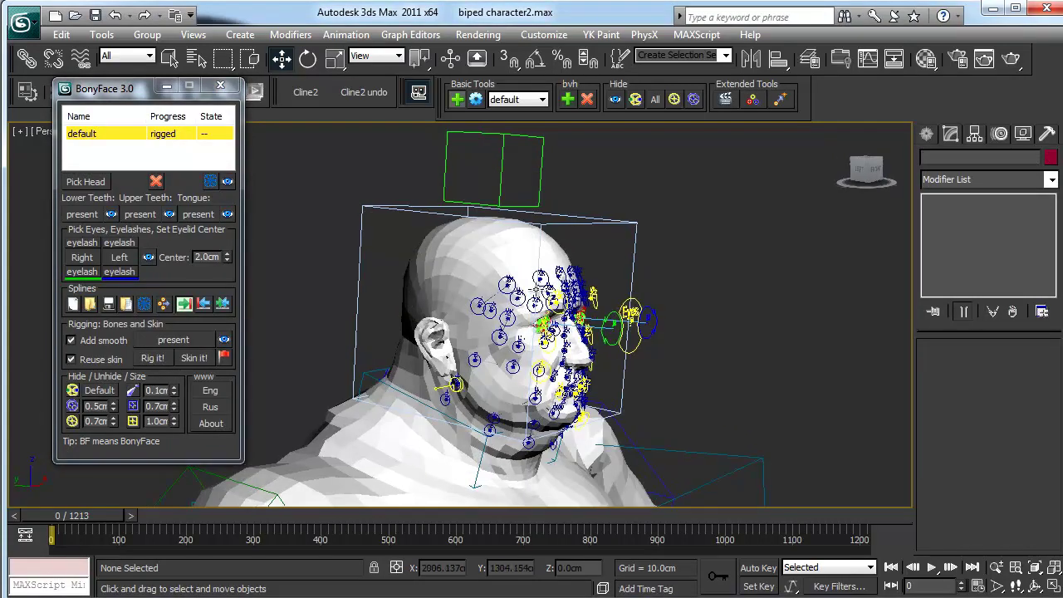
middle_click_drag(500, 290, 372, 290)
scroll(372, 291, "up", 3)
scroll(417, 292, "up", 3)
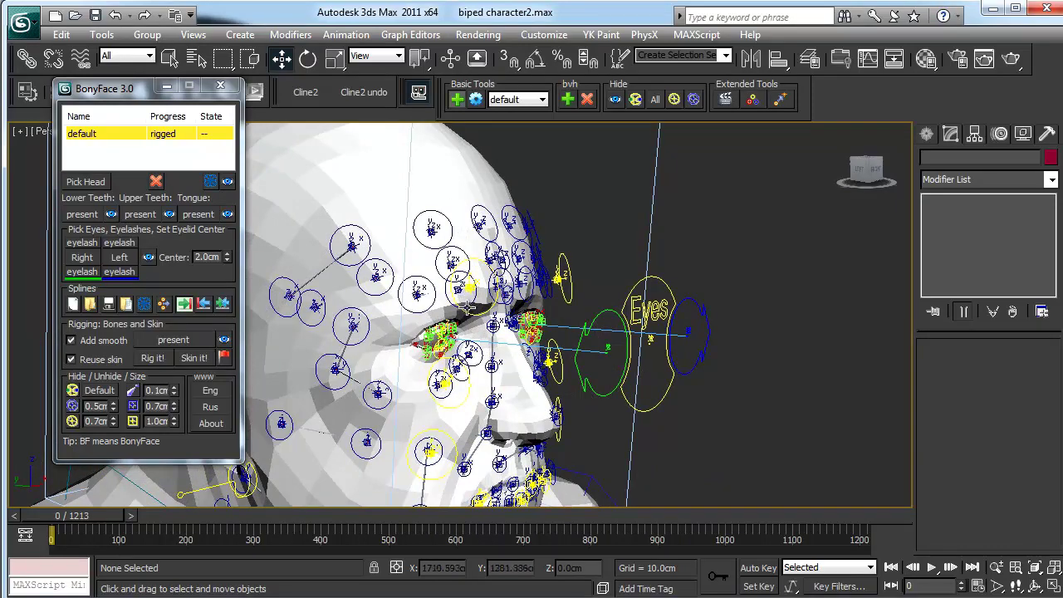
mouse_move(462, 308)
middle_mouse_down("alt")
mouse_move(477, 341)
mouse_move(494, 321)
mouse_move(440, 261)
mouse_move(477, 201)
middle_mouse_up("alt")
key("F3")
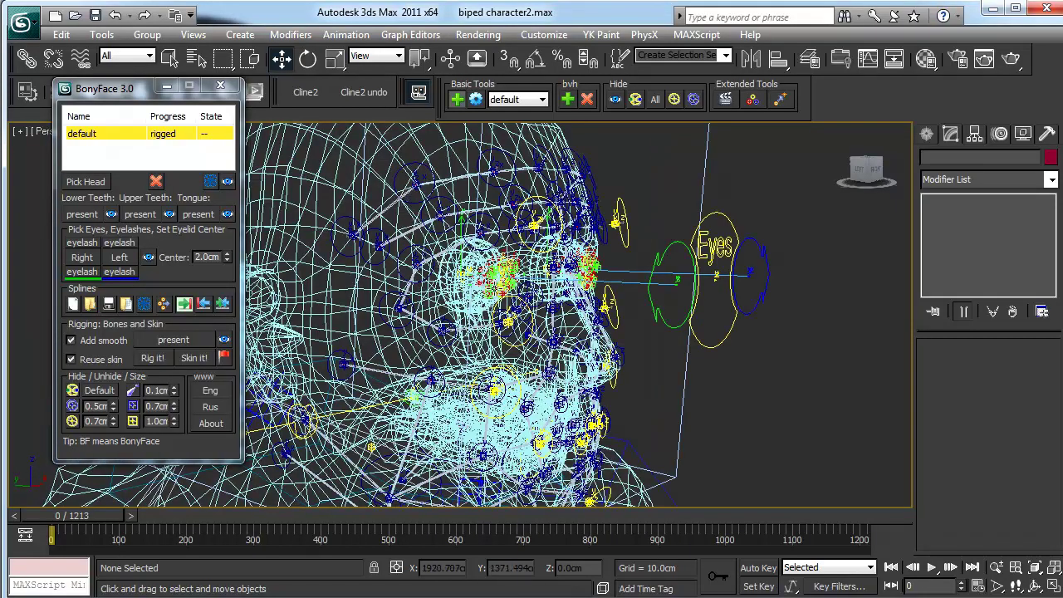
mouse_move(495, 290)
middle_mouse_down("alt")
mouse_move(488, 264)
mouse_move(472, 270)
mouse_move(355, 361)
mouse_move(406, 363)
mouse_move(423, 376)
middle_mouse_up("alt")
key("F3")
scroll(423, 377, "down", 3)
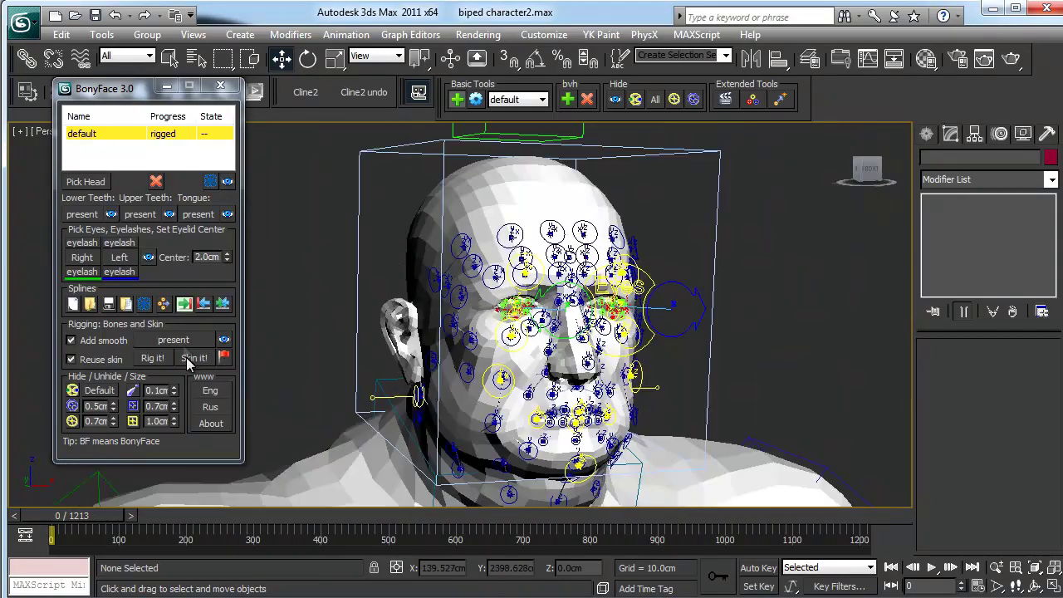
Select the head mesh and run BonyFace's Skin it! to bind it to the facial bones
left_click(460, 328)
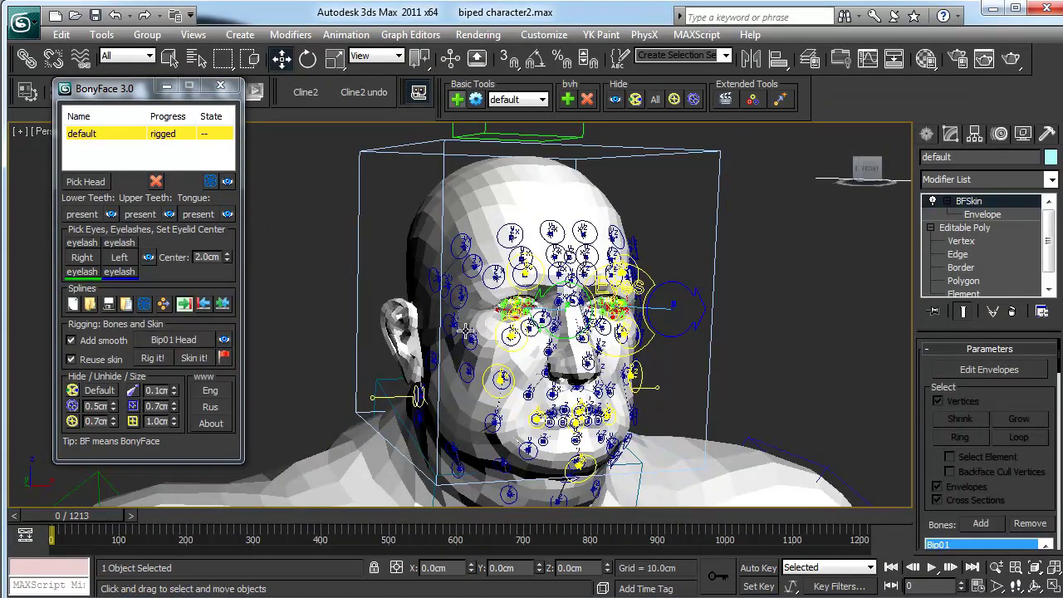
middle_click_drag(465, 329, 378, 240, "alt")
scroll(395, 336, "down", 8)
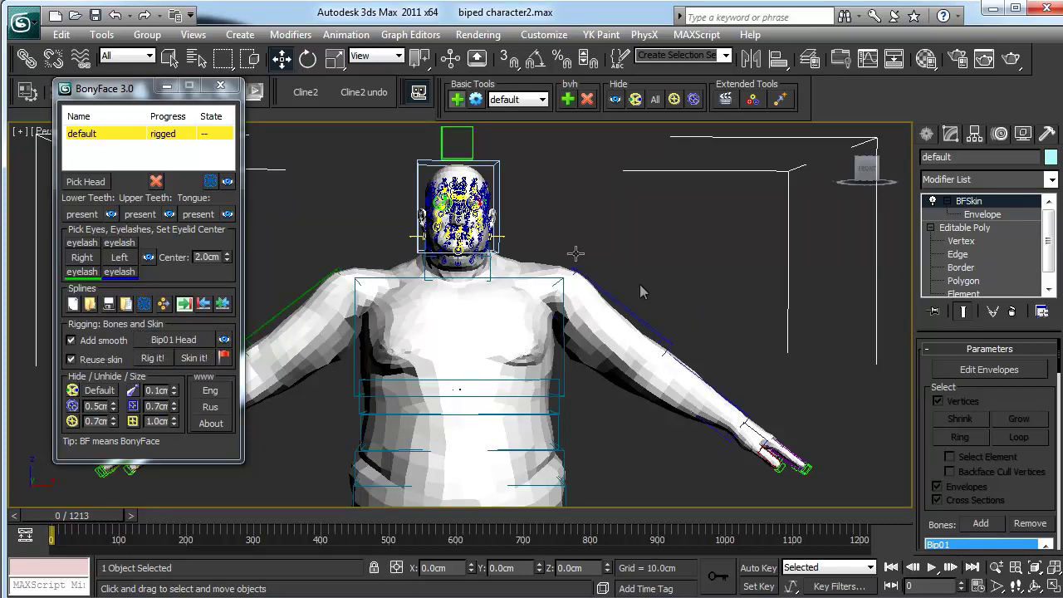
scroll(464, 336, "up", 8)
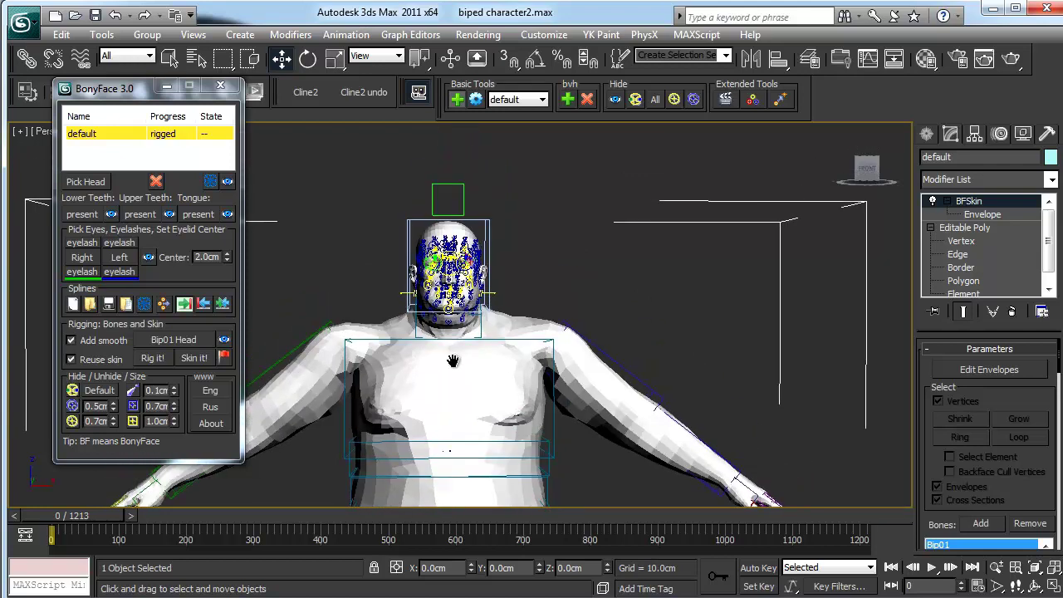
middle_click_drag(440, 340, 472, 366)
scroll(472, 365, "up", 3)
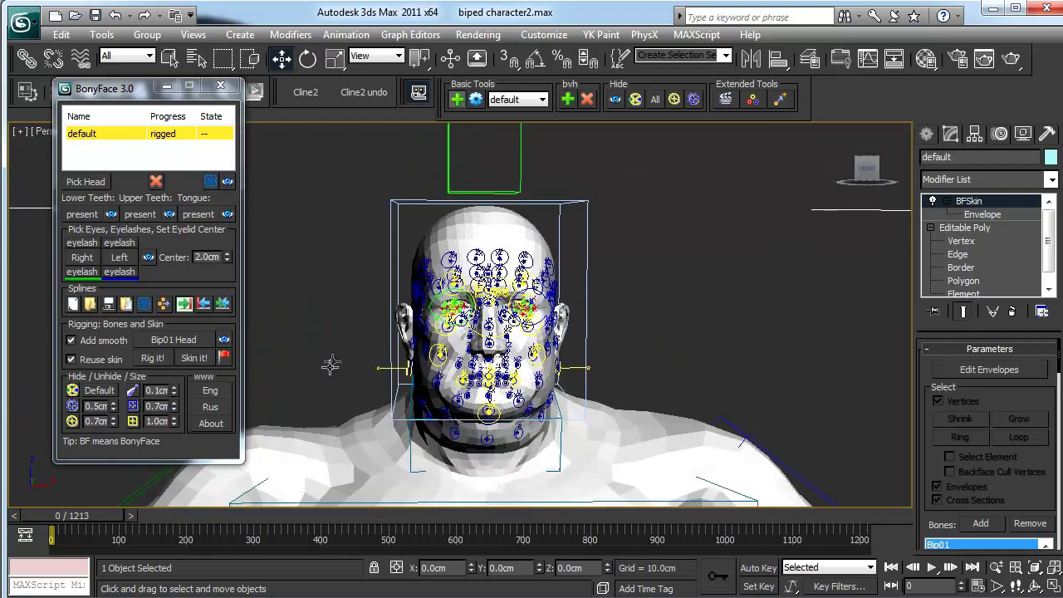
left_click(192, 358)
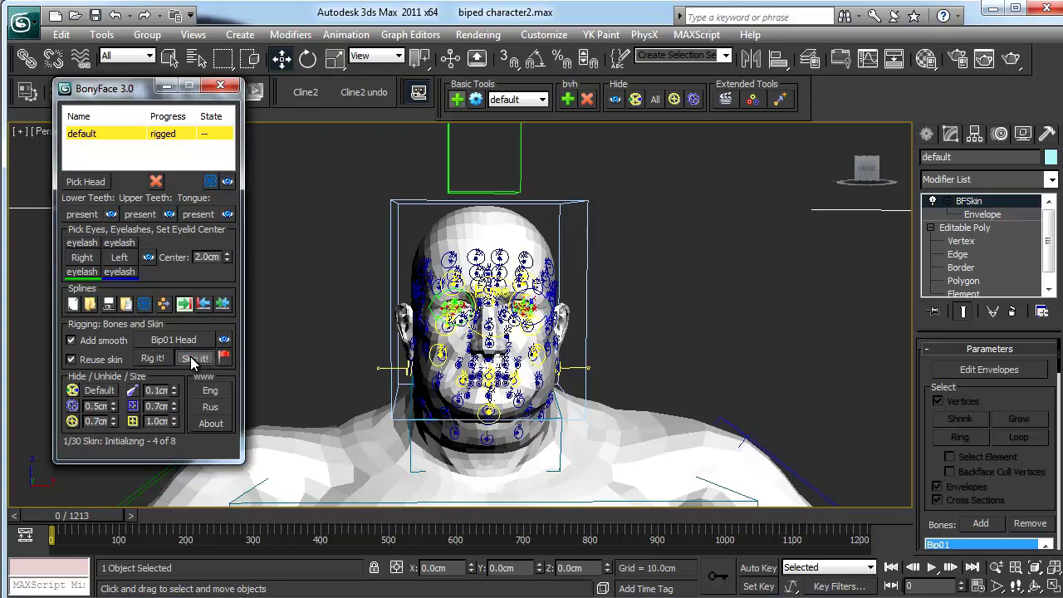
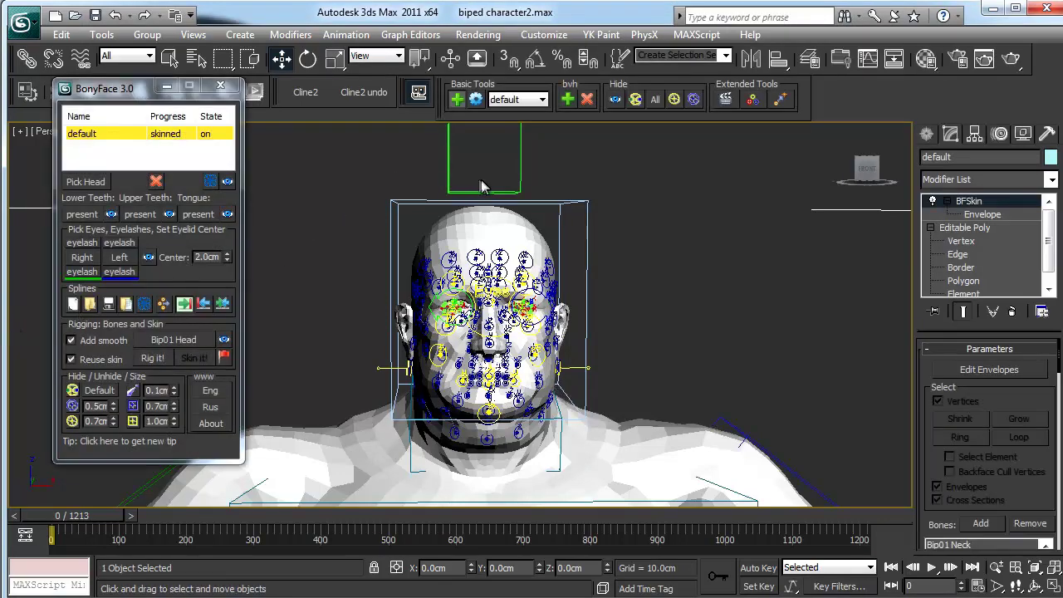
Select the Bip01 Head bone and toggle Figure Mode in the Motion panel's Biped rollout
mouse_move(653, 223)
middle_mouse_down("alt")
mouse_move(676, 242)
mouse_move(643, 229)
middle_mouse_up("alt")
left_click(606, 233)
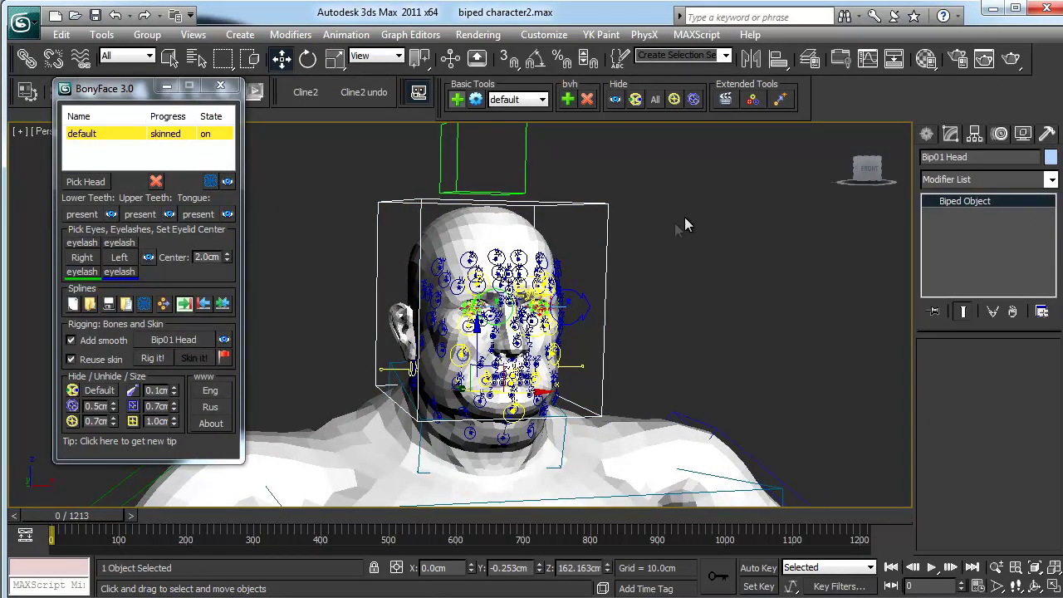
left_click(996, 134)
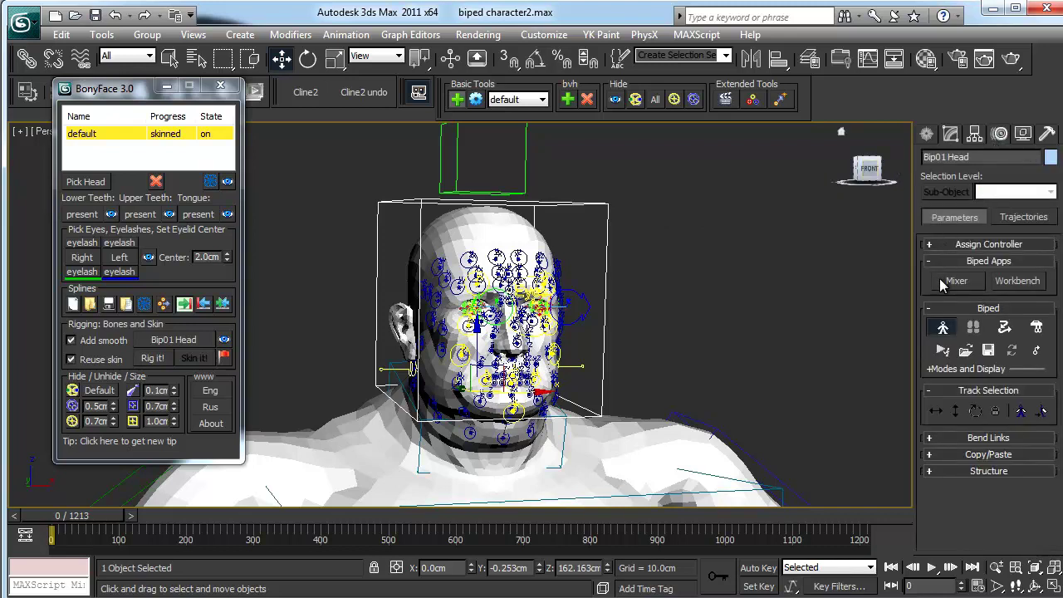
left_click(943, 327)
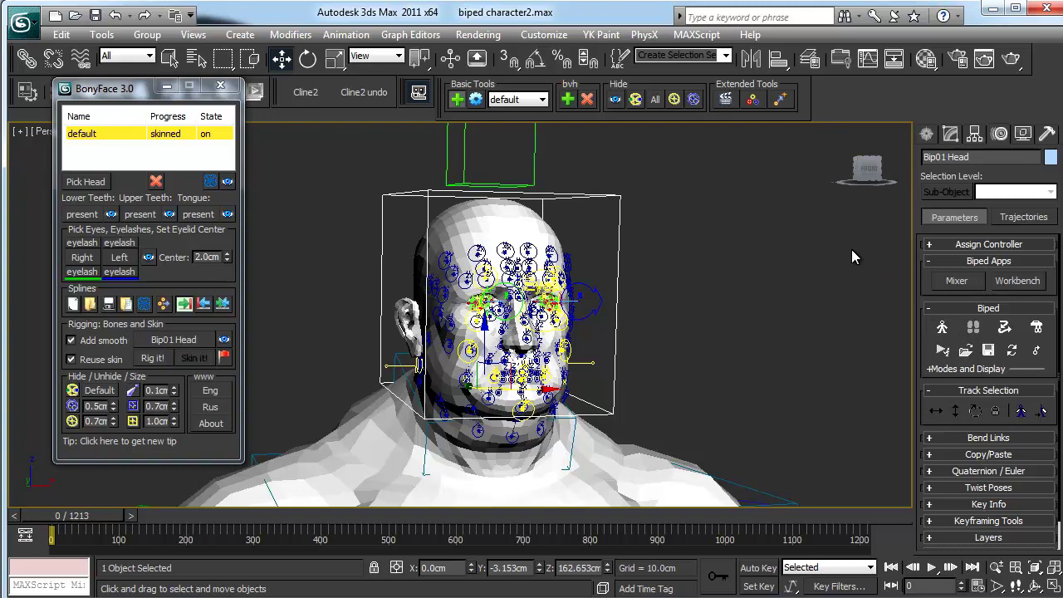
scroll(714, 291, "down", 5)
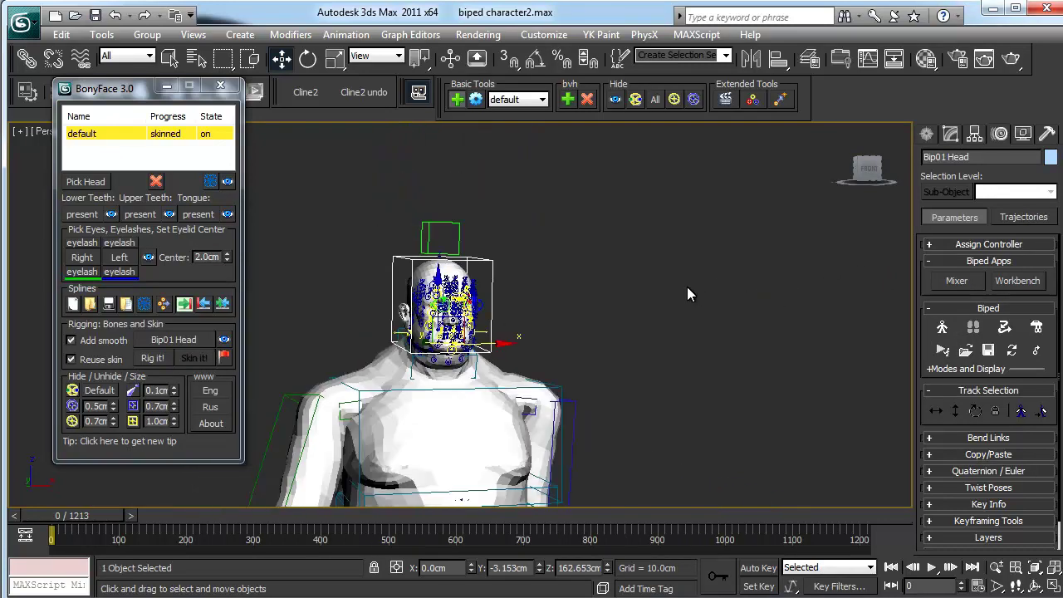
scroll(688, 294, "down", 2)
left_click(931, 567)
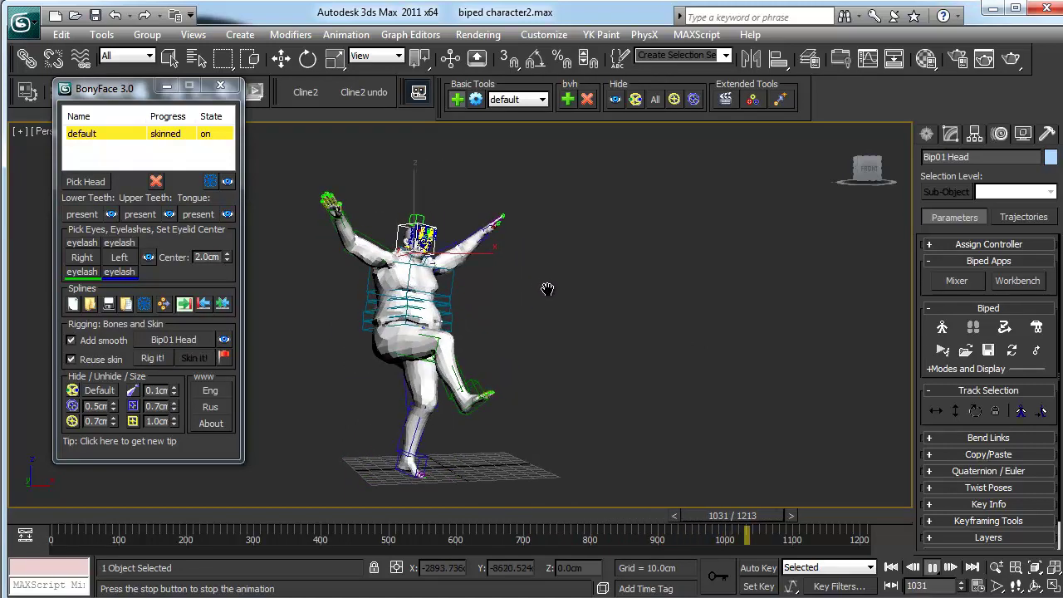
left_click(931, 567)
left_click(891, 570)
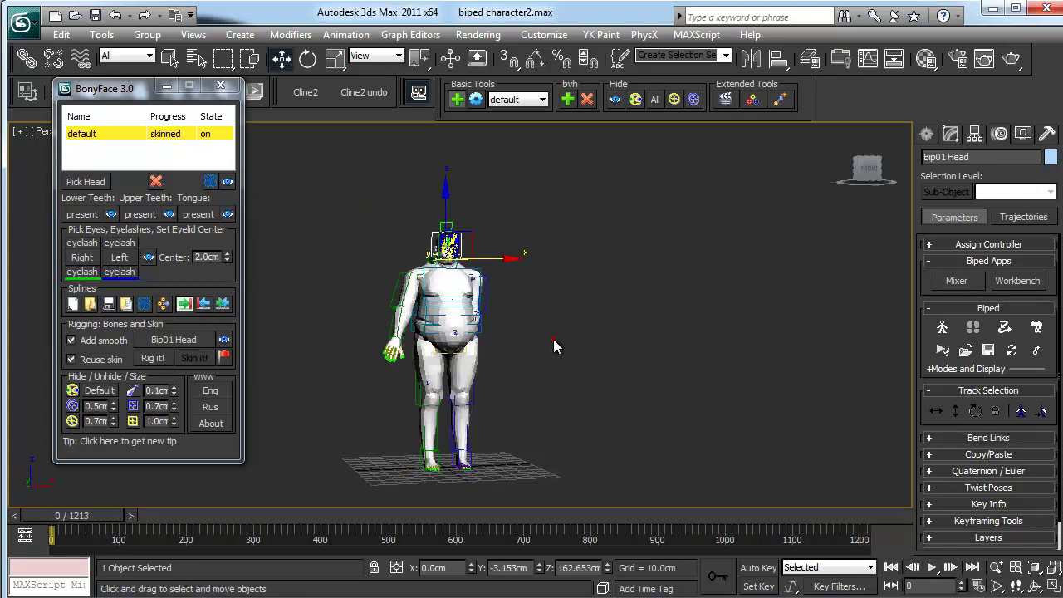
scroll(555, 382, "up", 5)
middle_click_drag(484, 261, 558, 316)
scroll(527, 321, "up", 4)
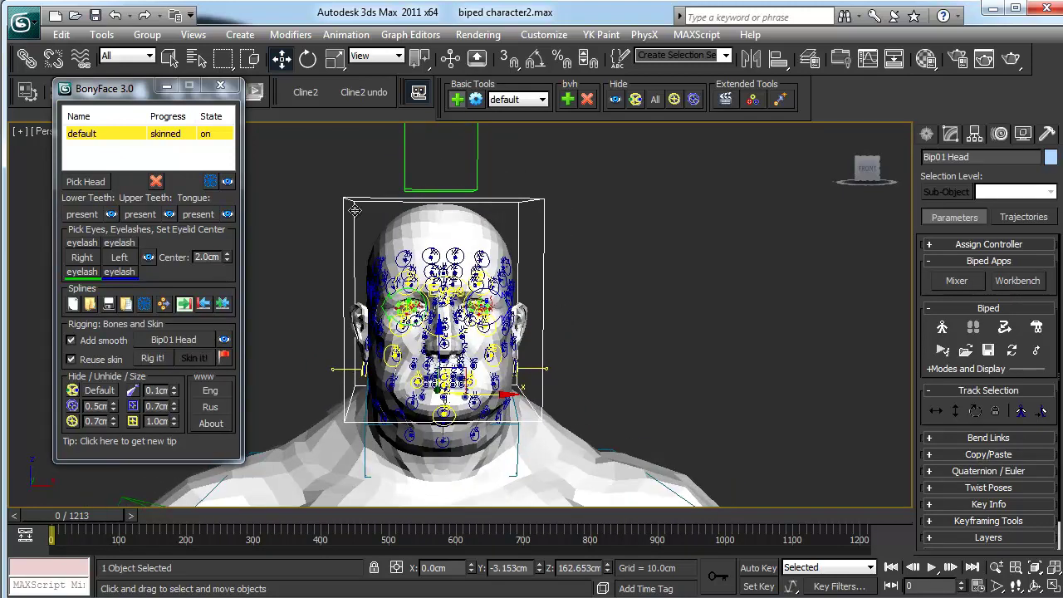
Save the scene as biped characterBFrig.max, overwriting the existing file
left_click(22, 22)
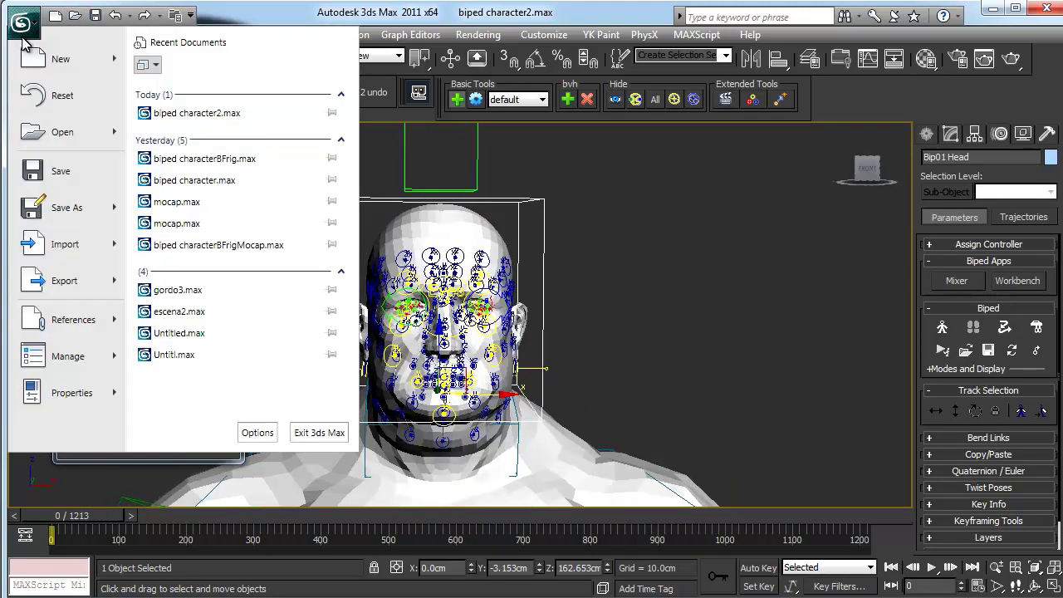
left_click(70, 207)
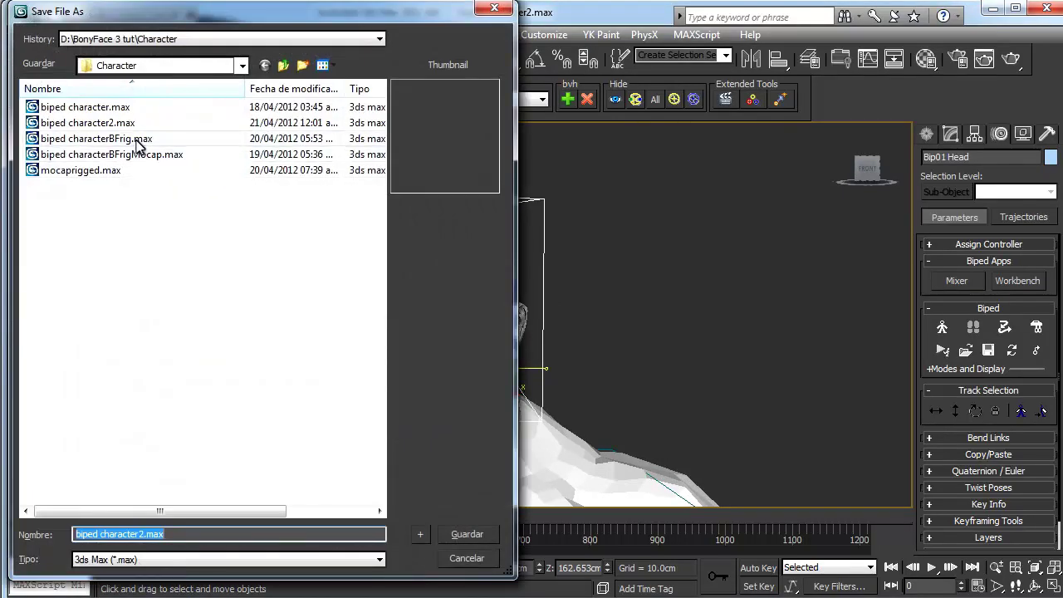
double_click(145, 139)
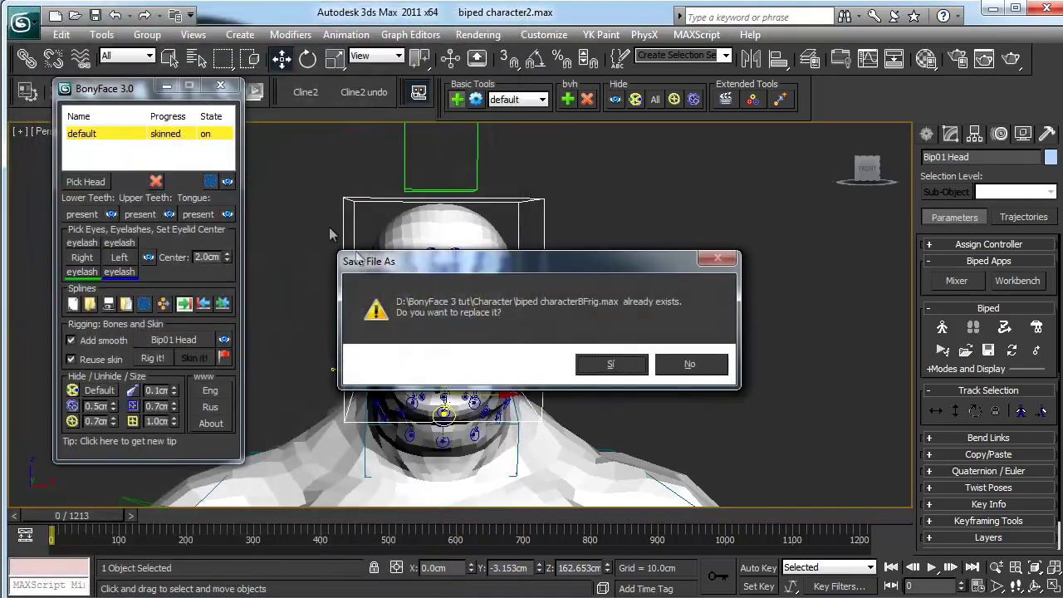
left_click(582, 367)
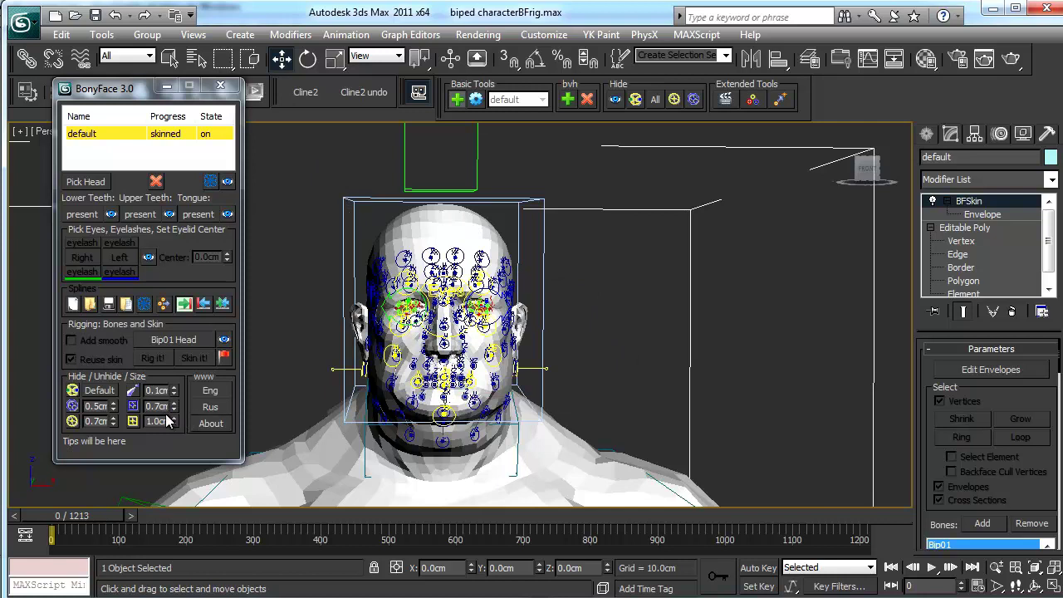
Hide the blue BonyFace envelope circles and test the jaw and right brow controls
left_click(132, 405)
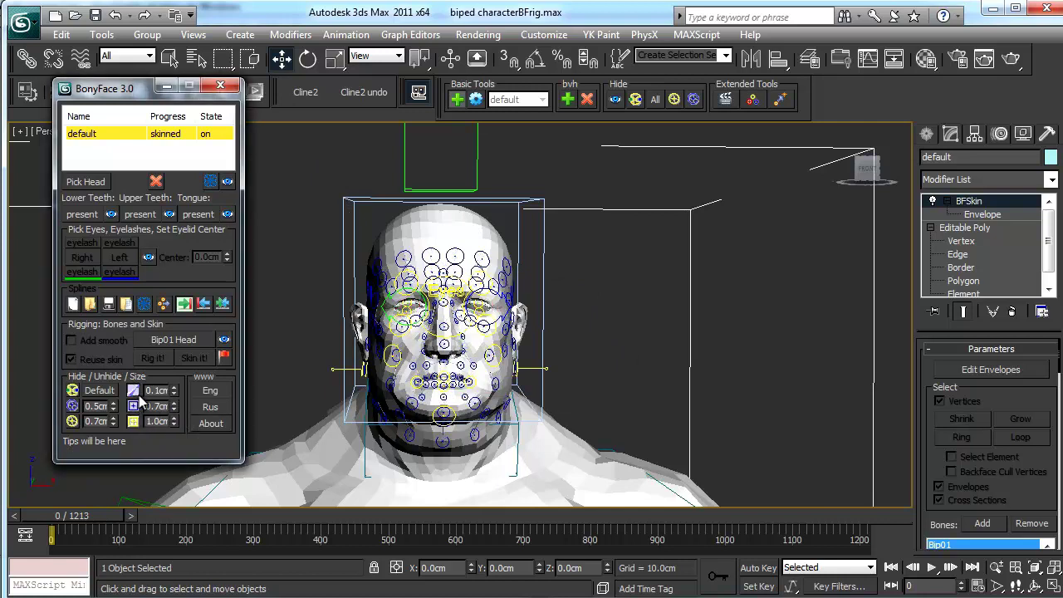
left_click(72, 405)
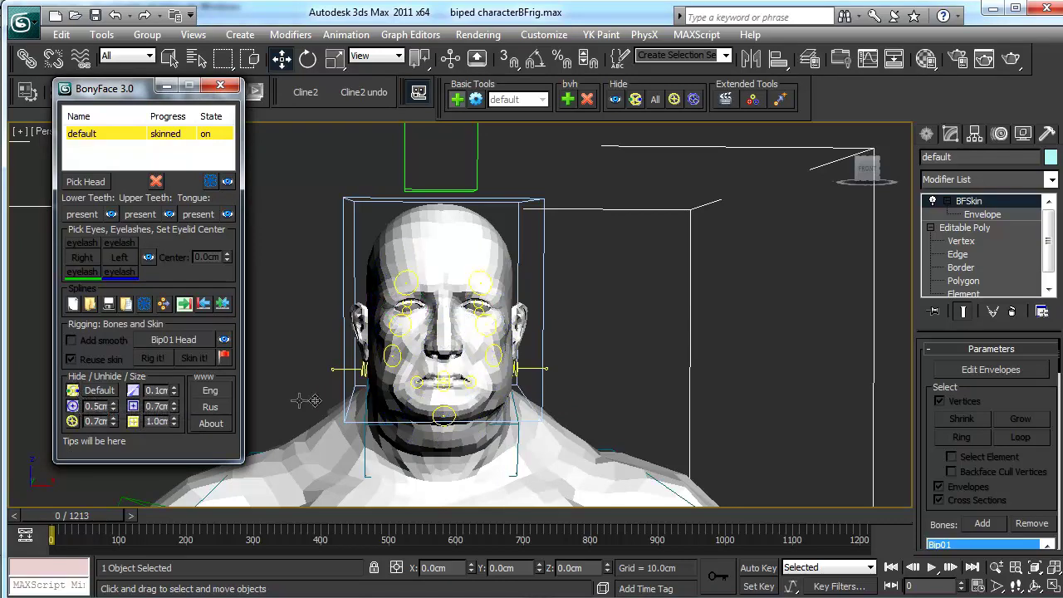
left_click(453, 410)
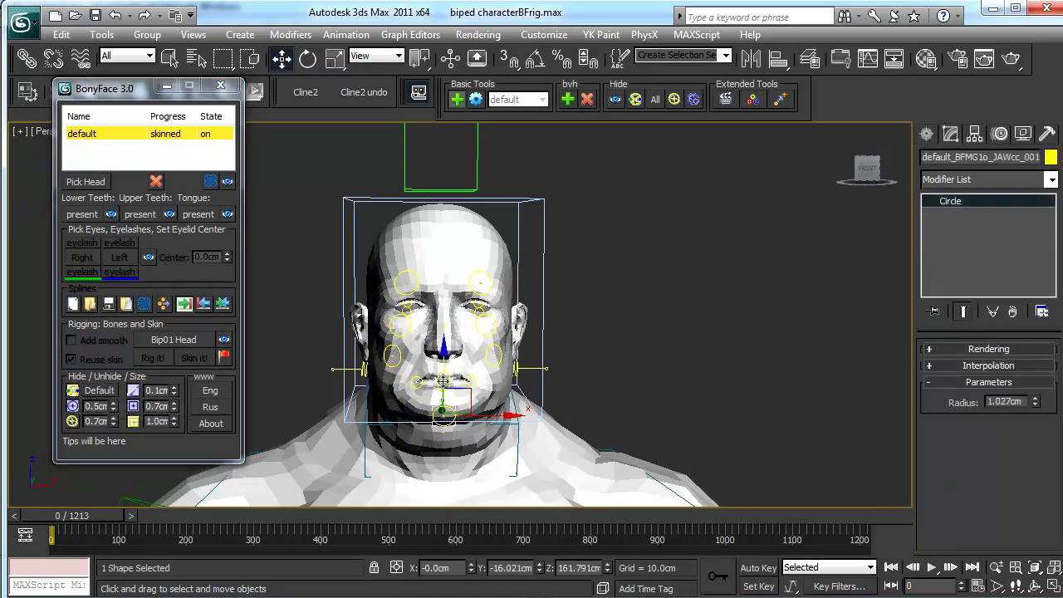
left_click_drag(443, 381, 468, 381)
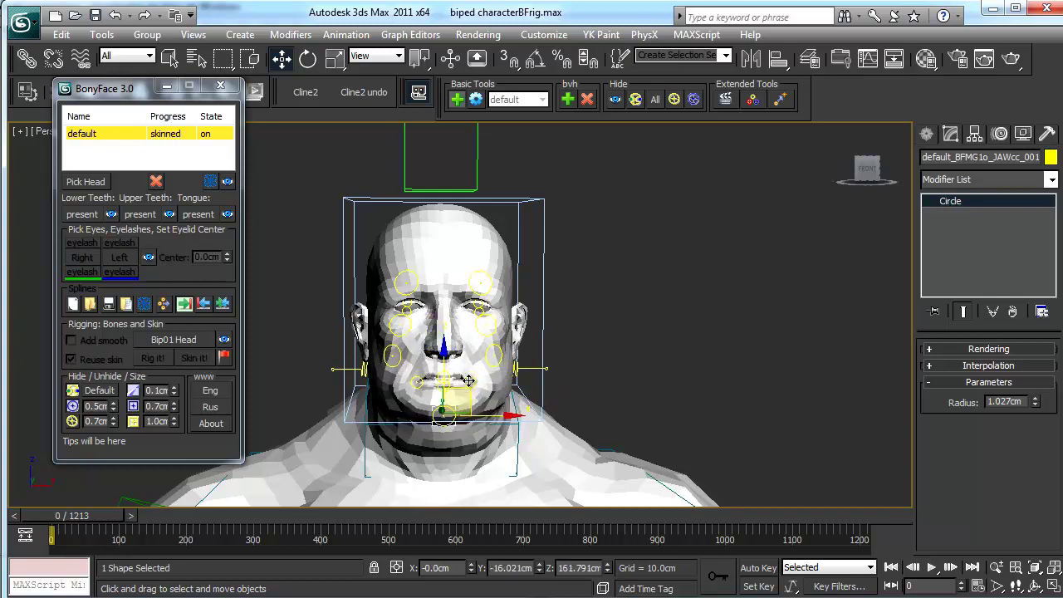
left_click(418, 379)
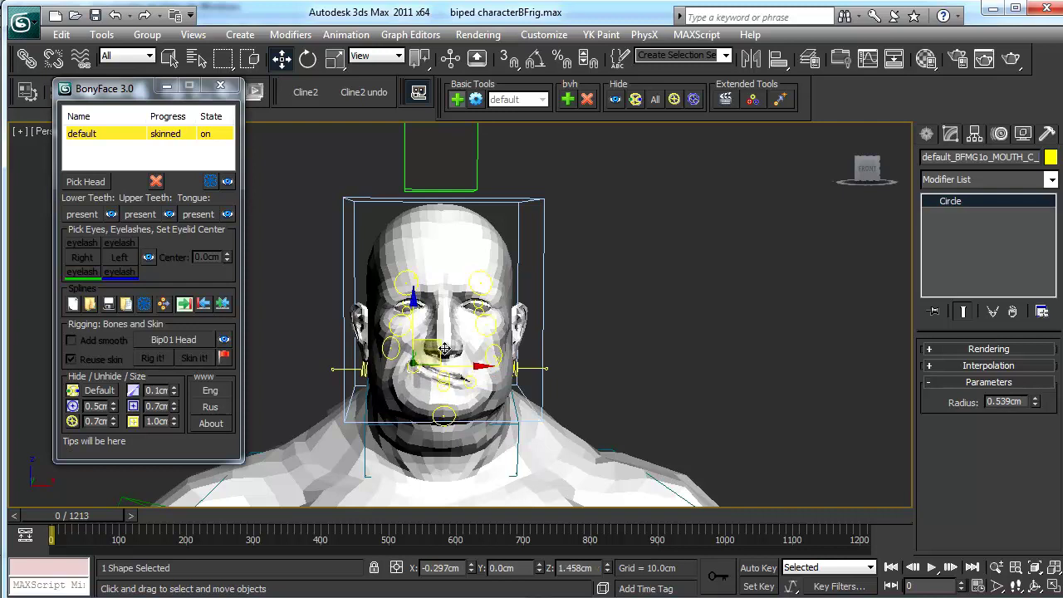
left_click(418, 287)
mouse_move(431, 264)
left_mouse_down()
mouse_move(415, 268)
mouse_move(444, 274)
mouse_move(443, 255)
mouse_move(430, 259)
left_mouse_up()
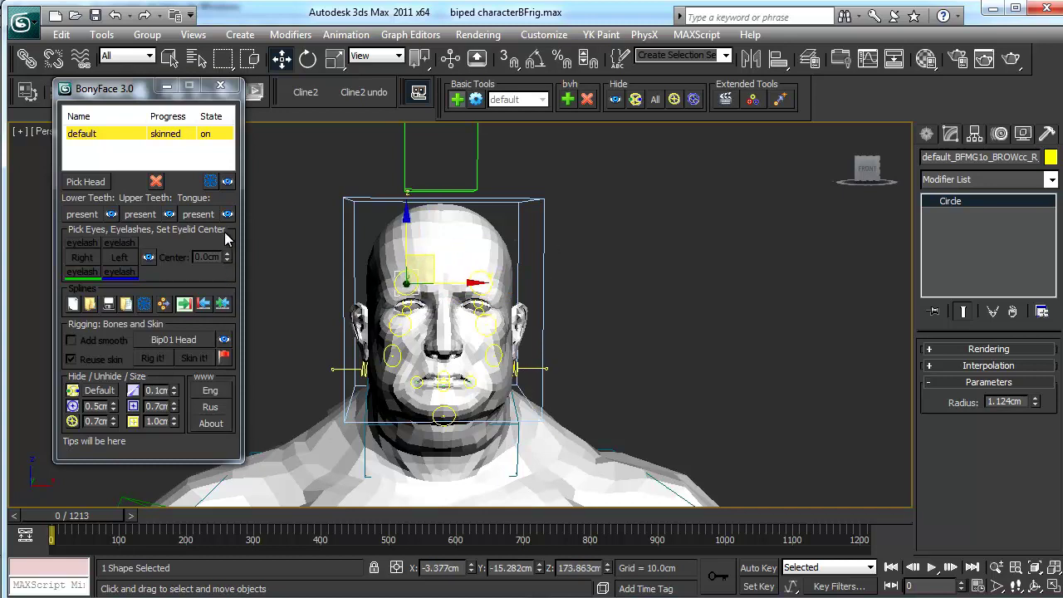
Hide the head mesh and the bones layer, then minimize the BonyFace panel
left_click(227, 181)
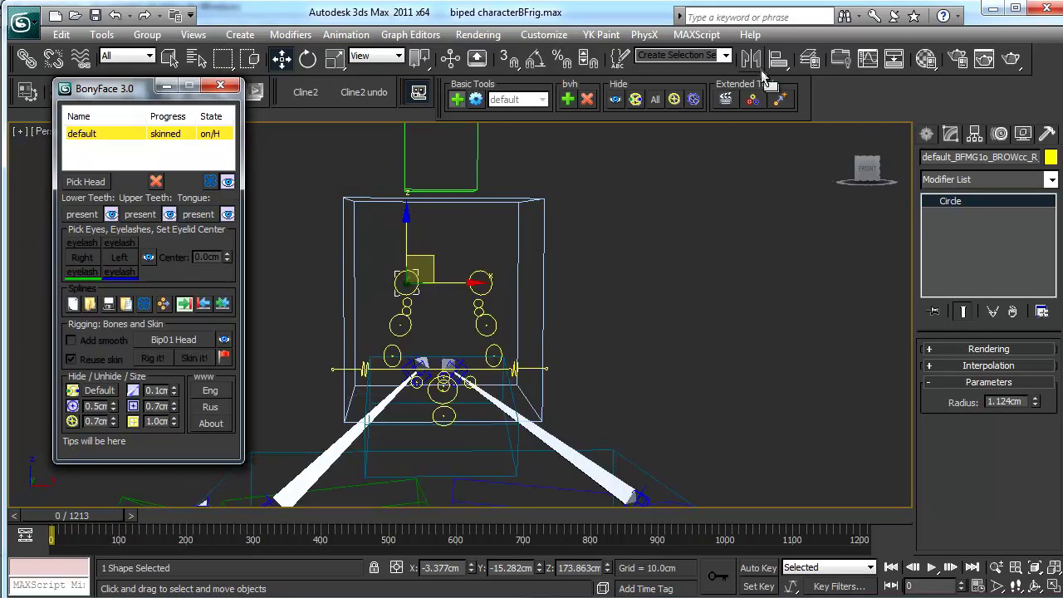
left_click(810, 59)
scroll(302, 304, "down", 3)
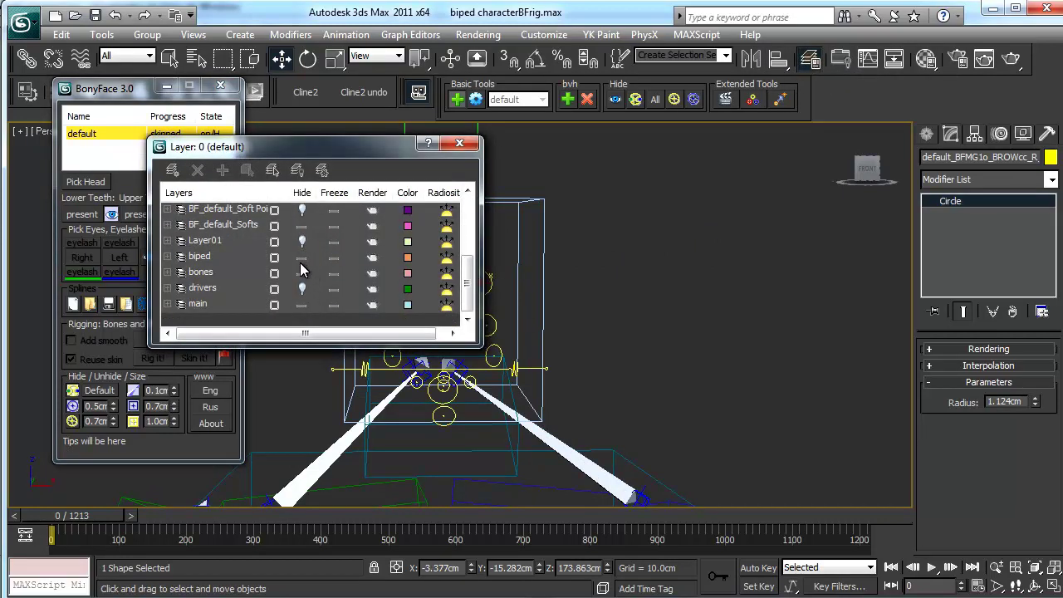
left_click(301, 272)
left_click(459, 143)
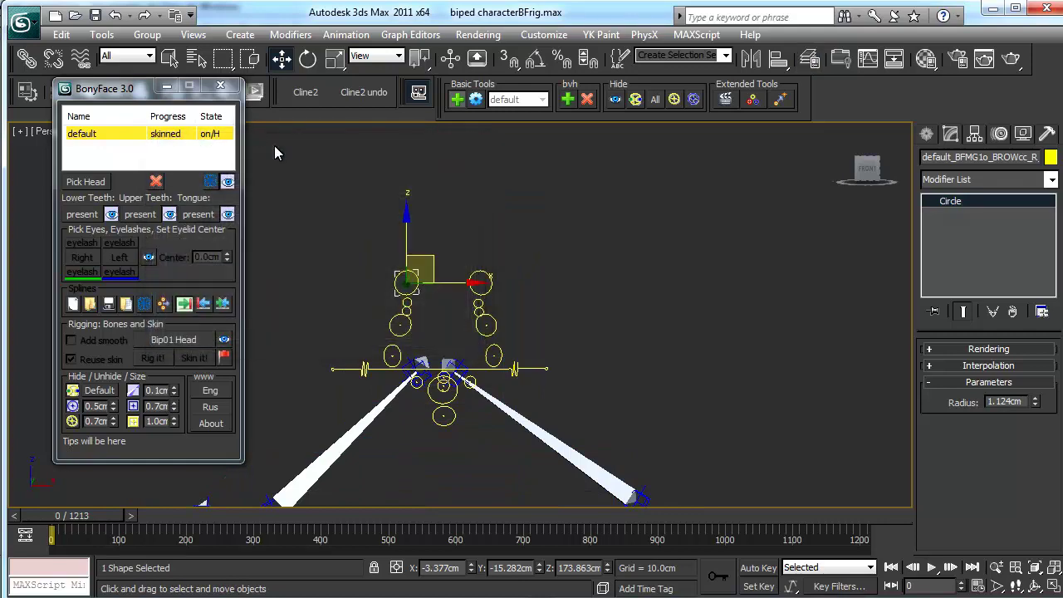
left_click(167, 85)
scroll(373, 277, "down", 4)
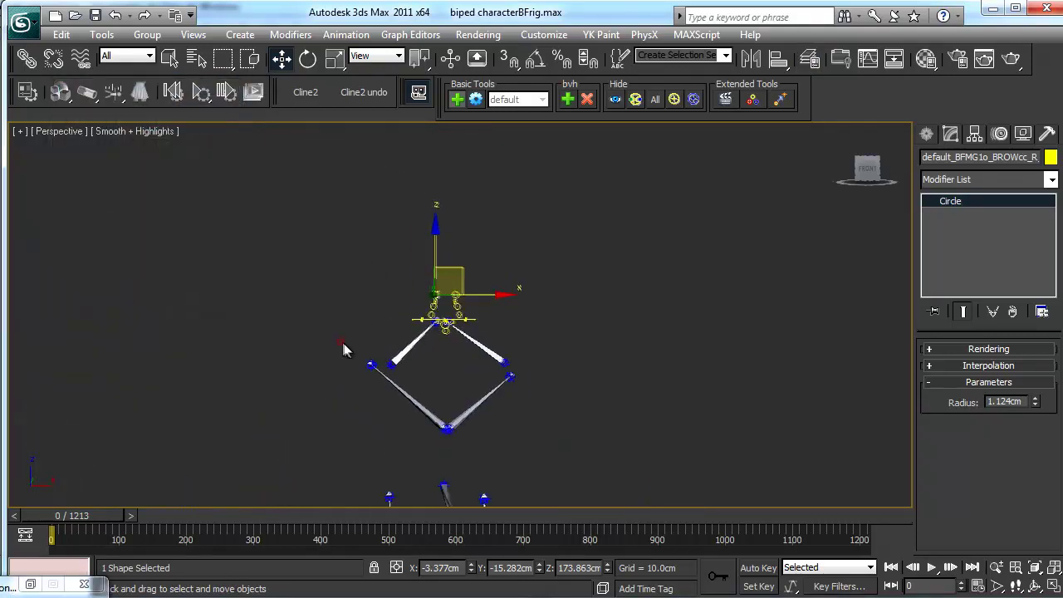
scroll(344, 348, "down", 6)
middle_click_drag(382, 280, 407, 335)
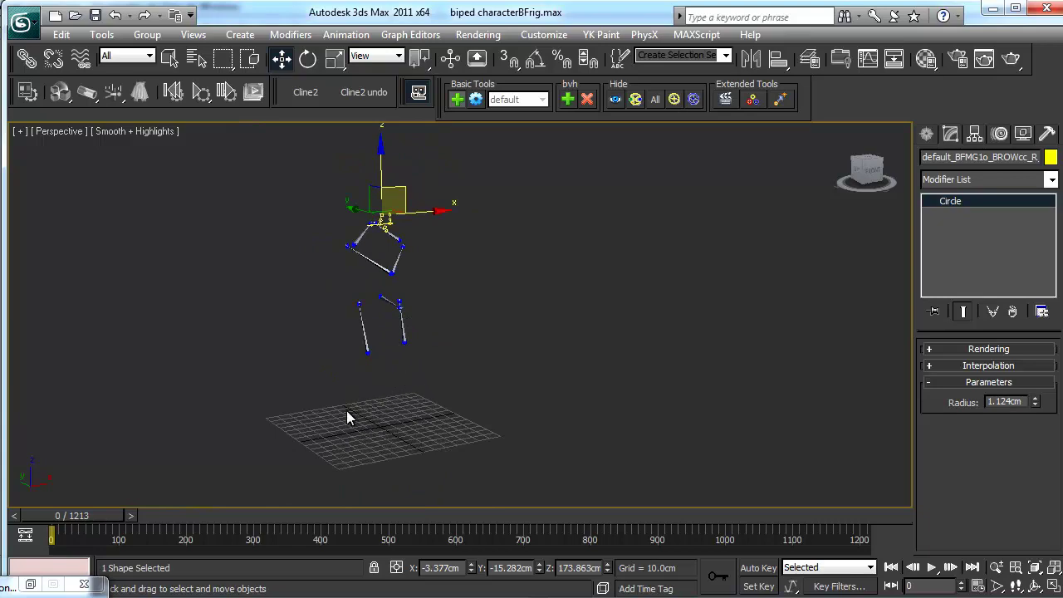
Import Facial Mocap finished.trc, accepting the default ImportTRC settings
left_click(21, 22)
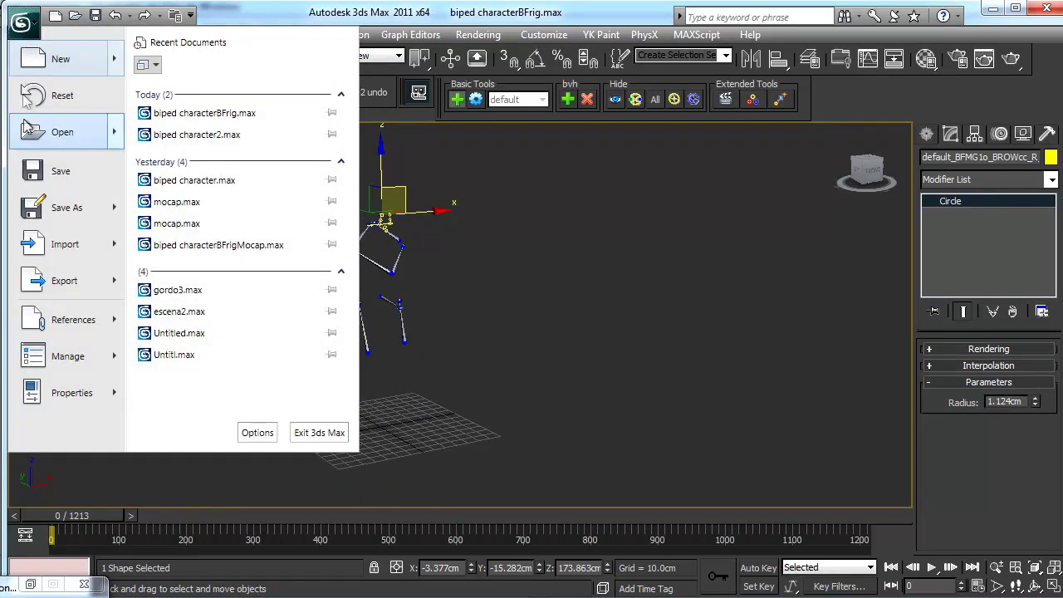
left_click(67, 246)
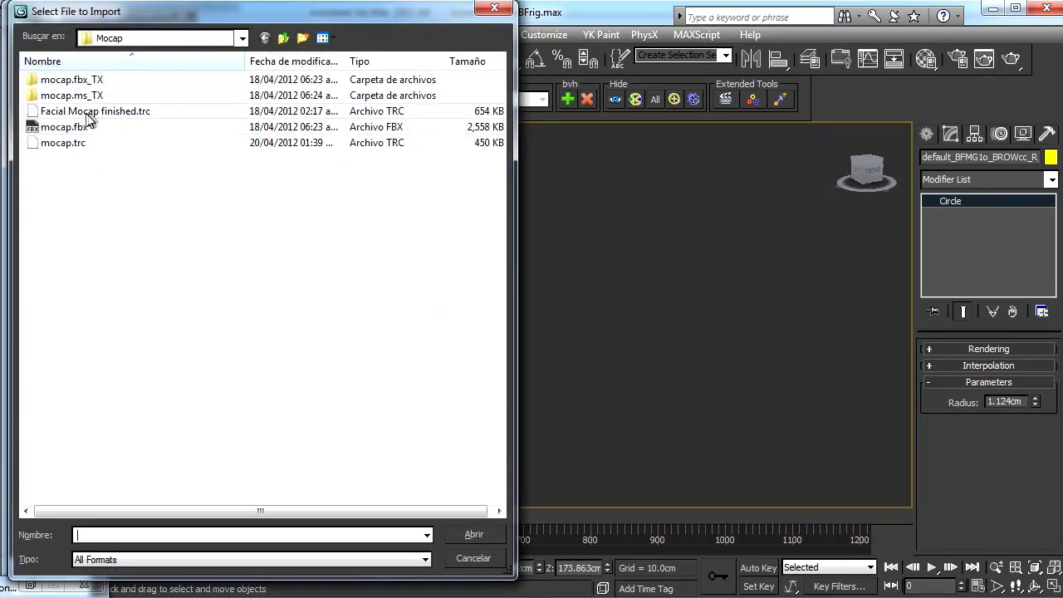
double_click(136, 113)
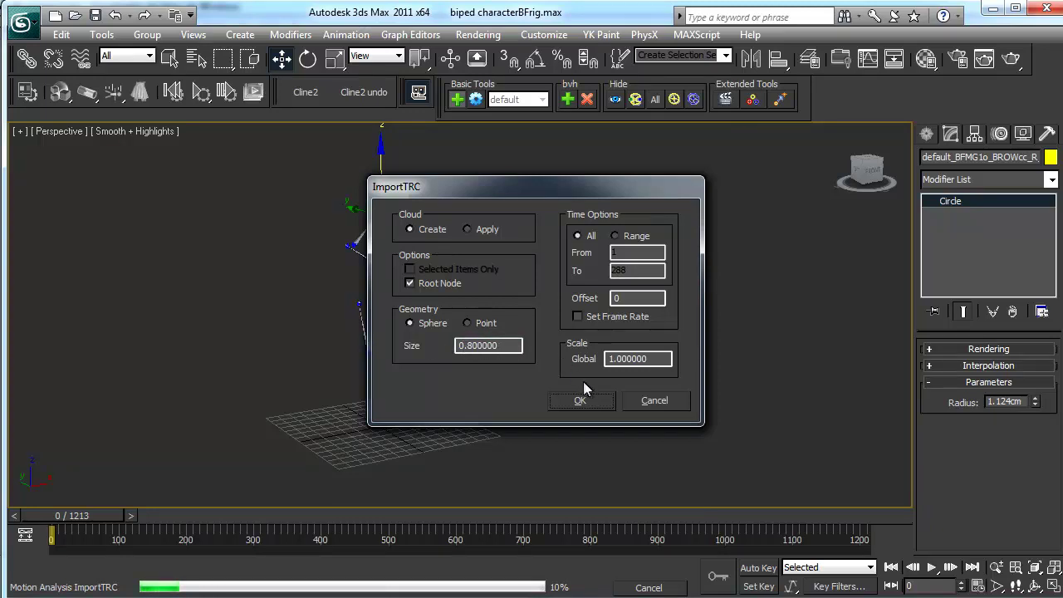
left_click(586, 402)
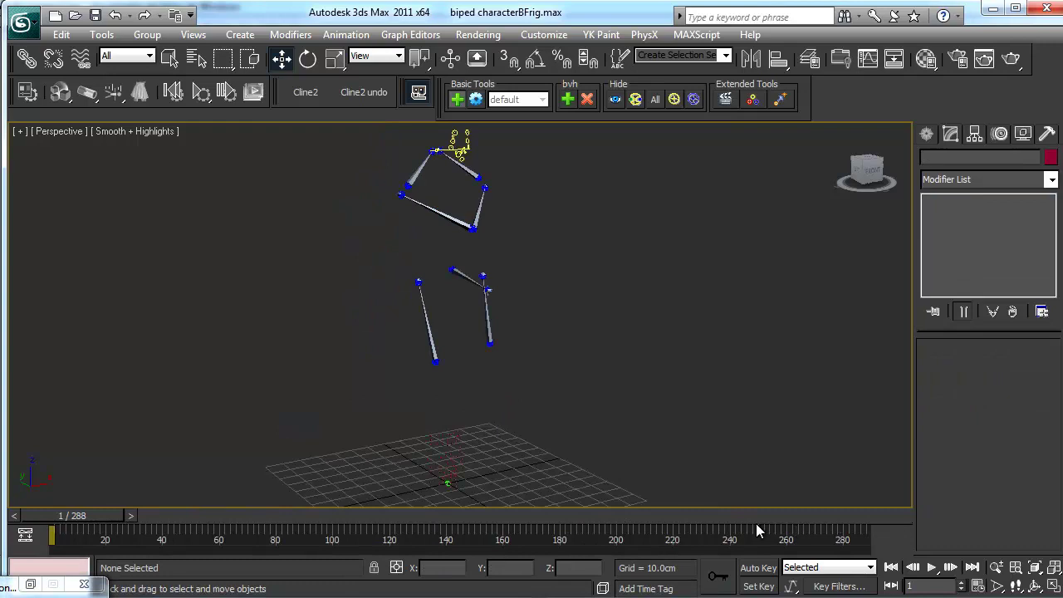
Play back the imported marker animation and return to frame 1
left_click_drag(60, 521, 102, 522)
mouse_move(399, 432)
middle_mouse_down()
mouse_move(406, 262)
mouse_move(456, 308)
middle_mouse_up()
scroll(404, 338, "up", 3)
mouse_move(404, 338)
middle_mouse_down()
mouse_move(532, 315)
mouse_move(487, 316)
mouse_move(501, 333)
middle_mouse_up()
left_click(892, 568)
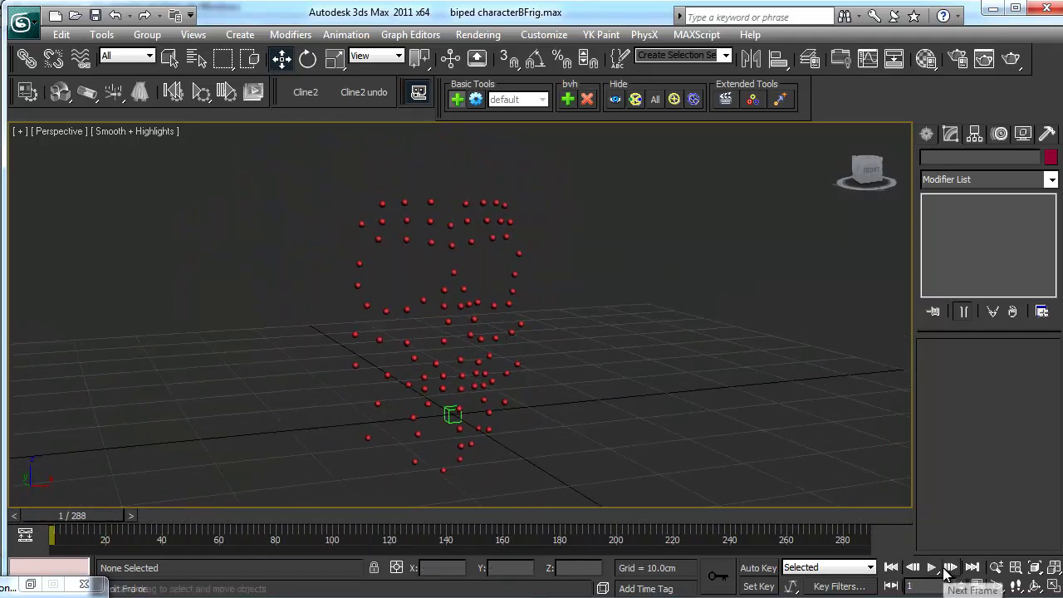
left_click(931, 567)
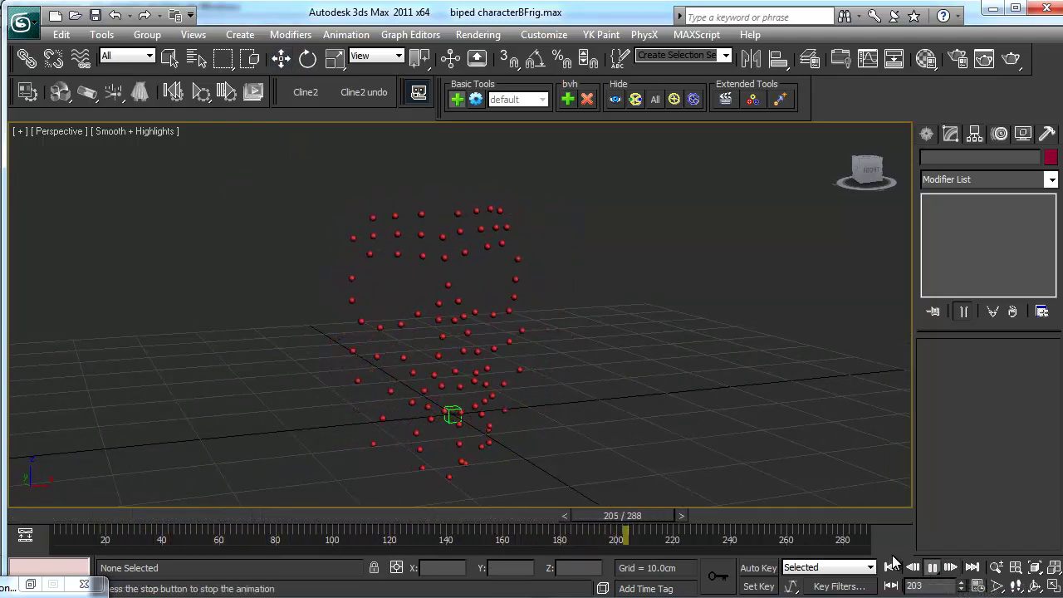
left_click(892, 568)
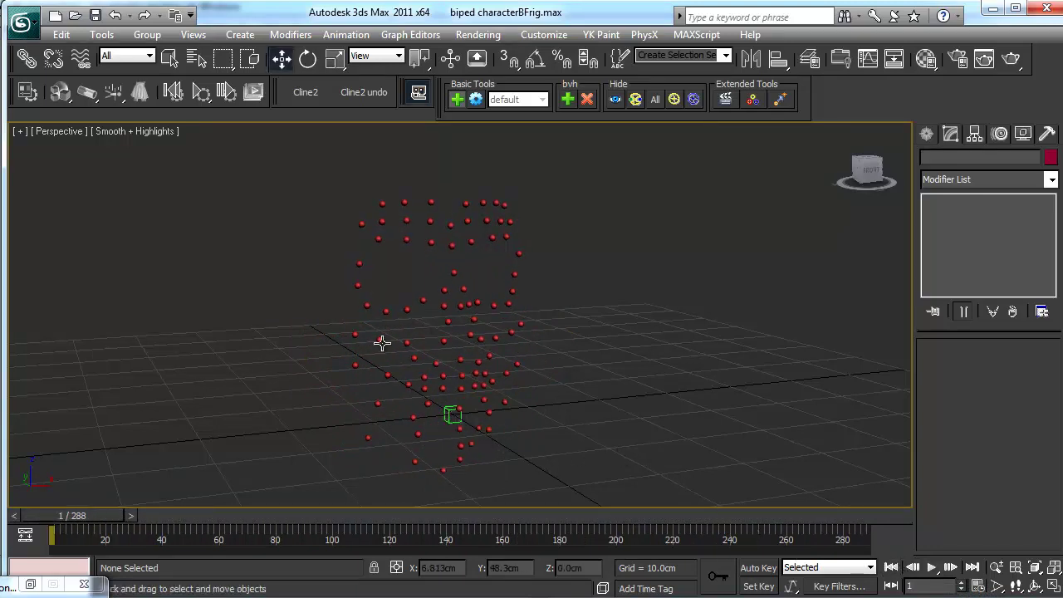
Window-select the lone marker sphere floating above the marker cloud
middle_click_drag(427, 352, 594, 353, "alt")
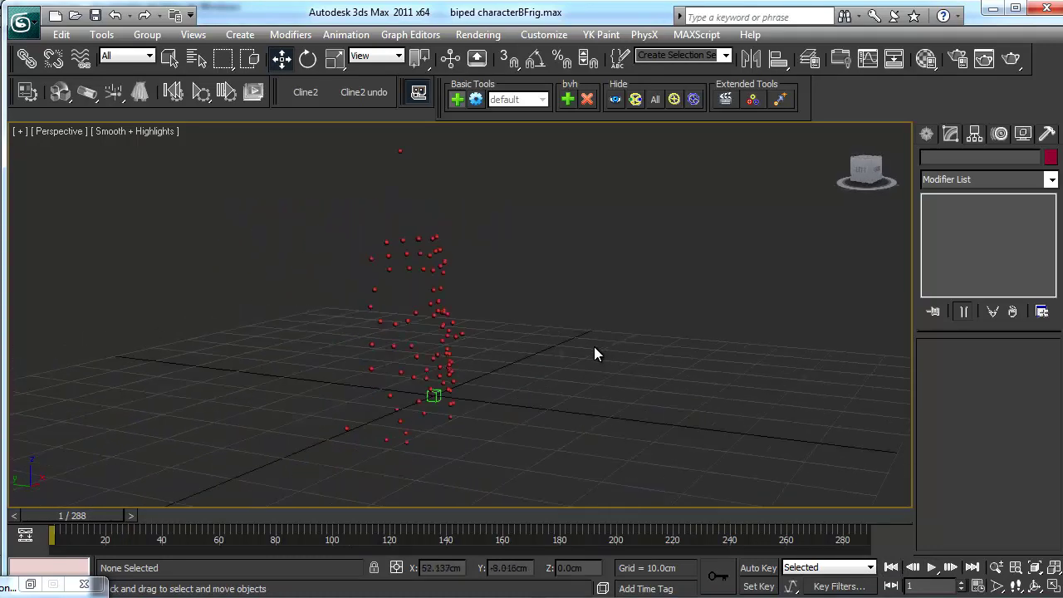
middle_click_drag(464, 337, 501, 371)
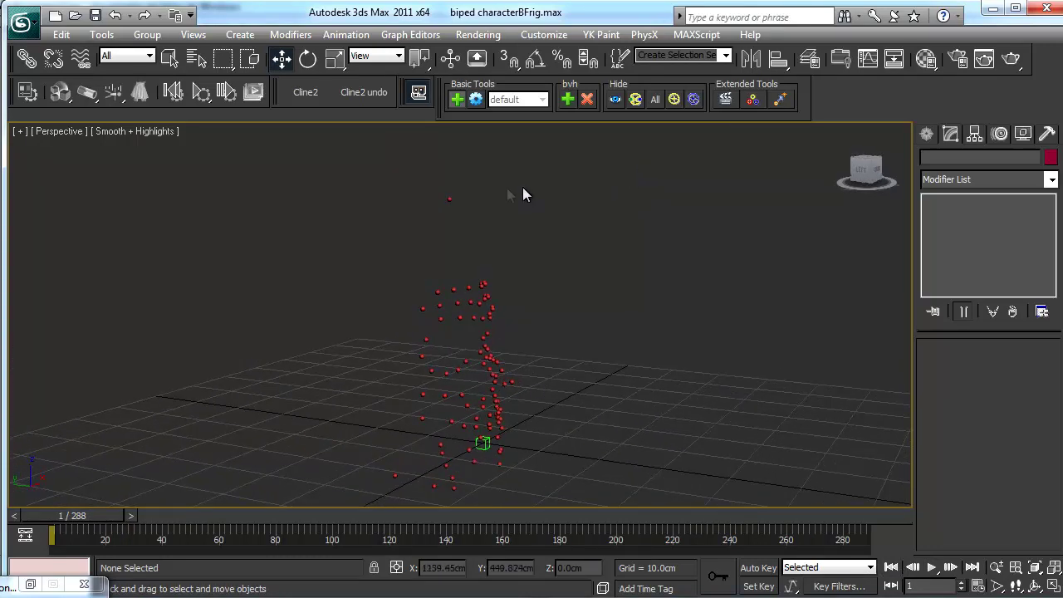
left_click_drag(466, 190, 415, 230)
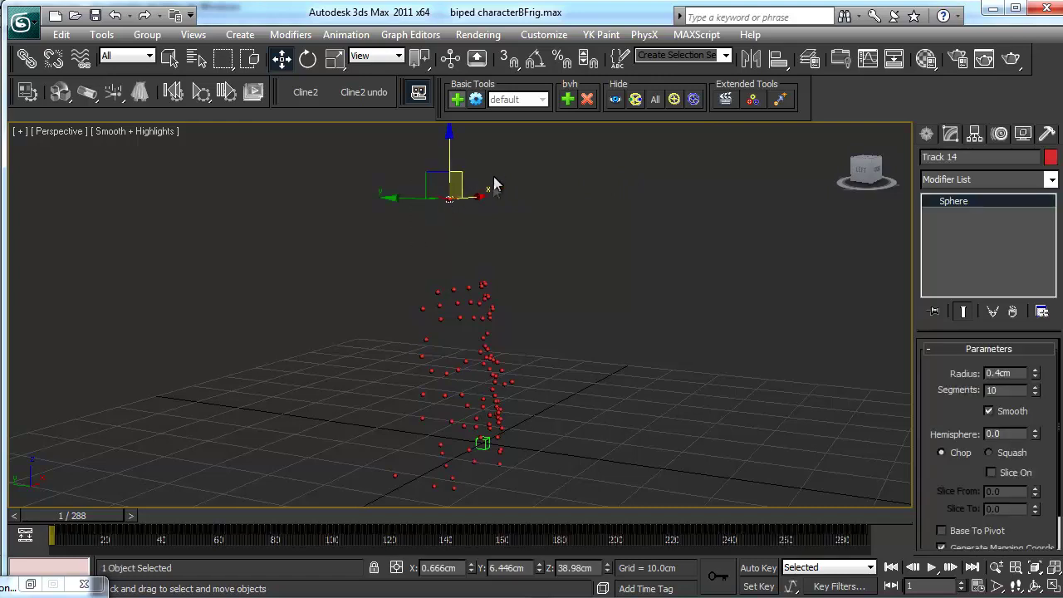
Select all face markers except the green helper box, then lift them along Z and recentre them in X and Y
left_click(609, 167)
mouse_move(615, 180)
left_mouse_down()
mouse_move(409, 439)
mouse_move(317, 503)
left_mouse_up()
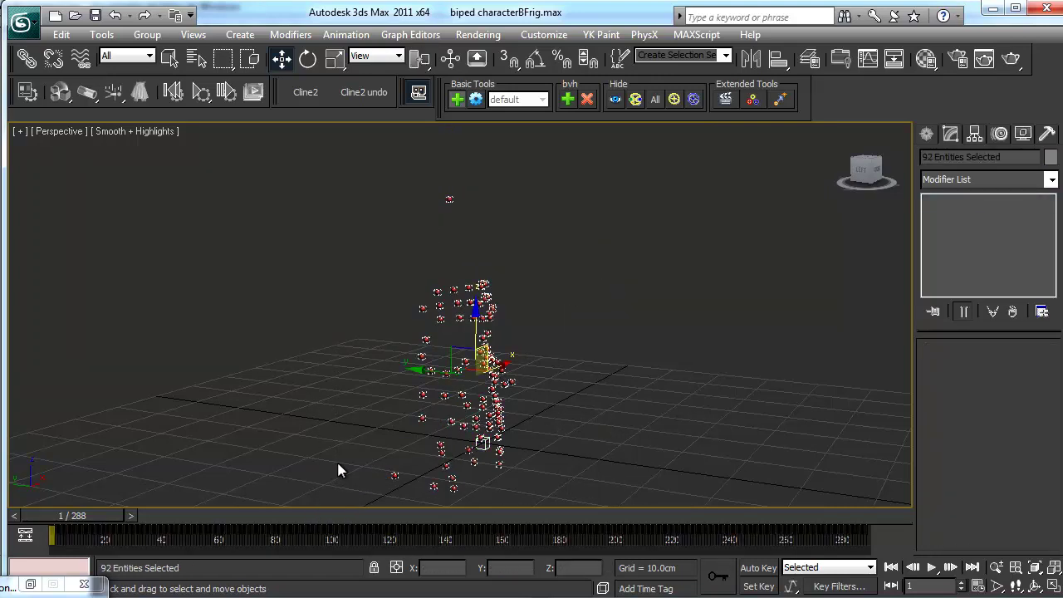
left_click(483, 443, "alt")
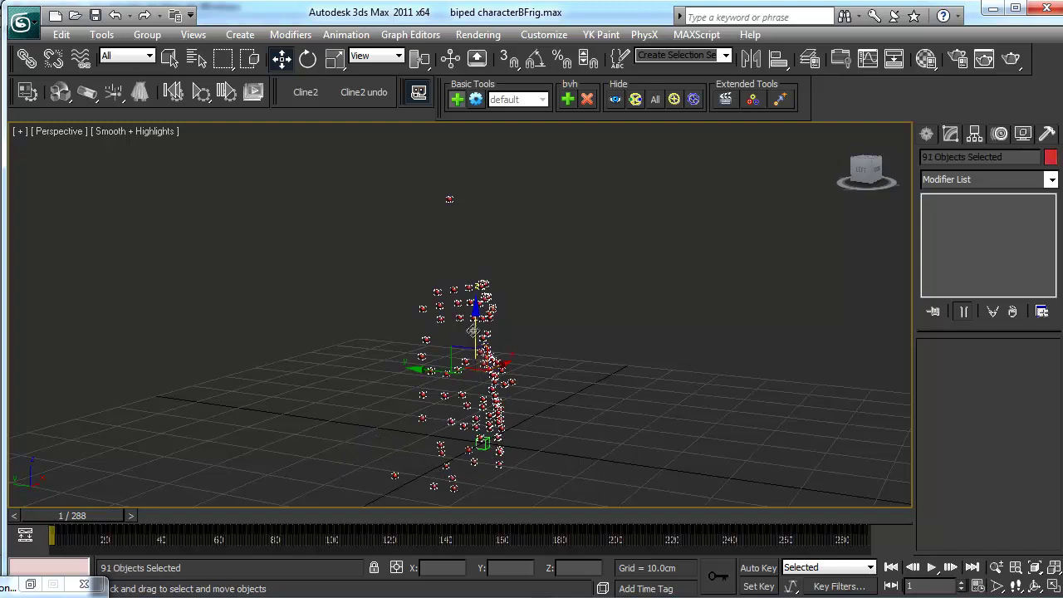
left_click_drag(477, 329, 479, 279)
left_click_drag(433, 316, 458, 318)
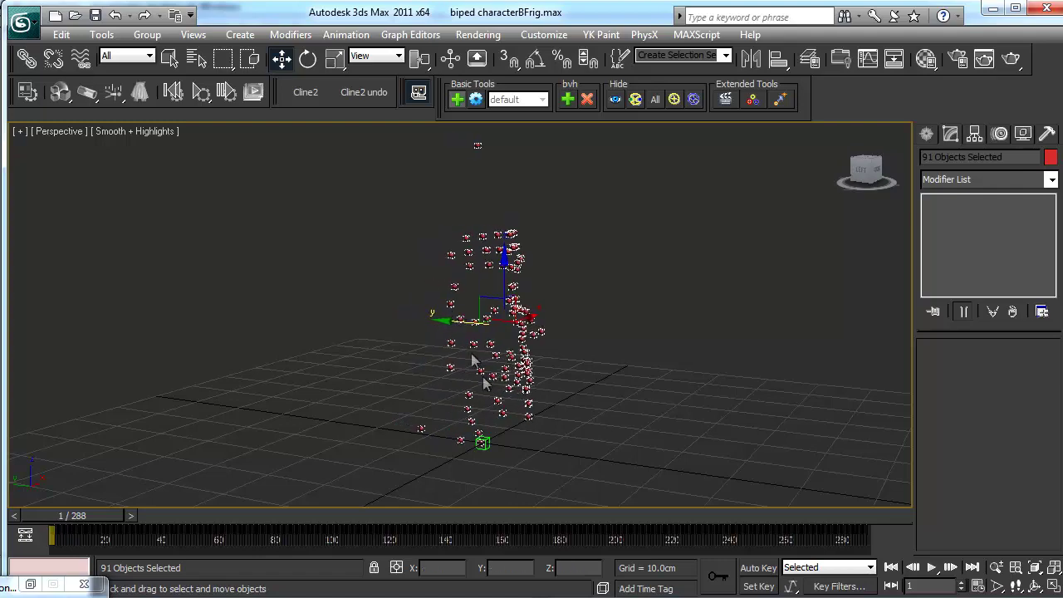
middle_click_drag(476, 361, 408, 366, "alt")
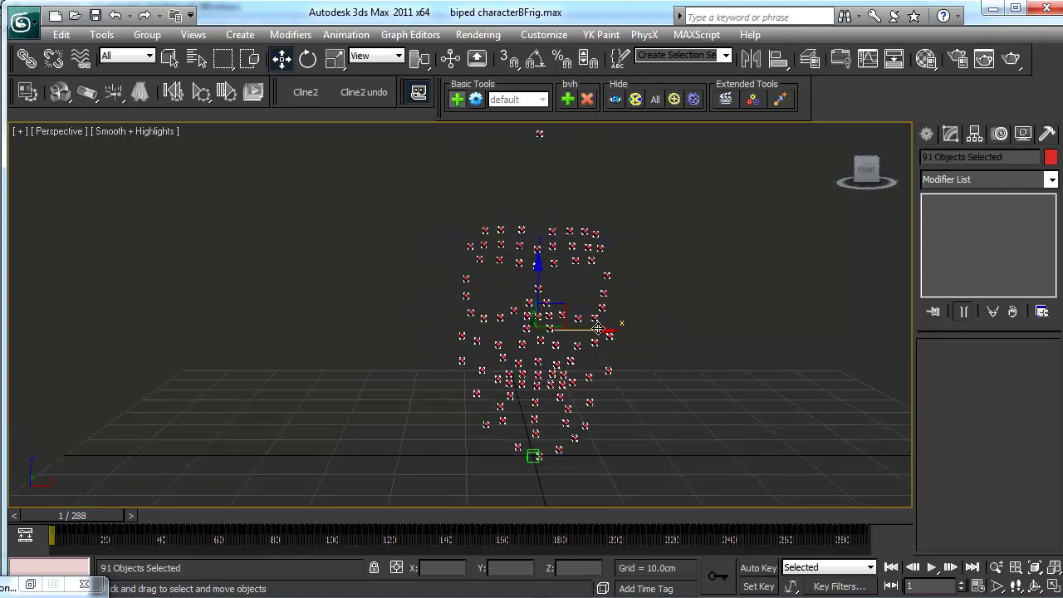
left_click_drag(598, 329, 592, 330)
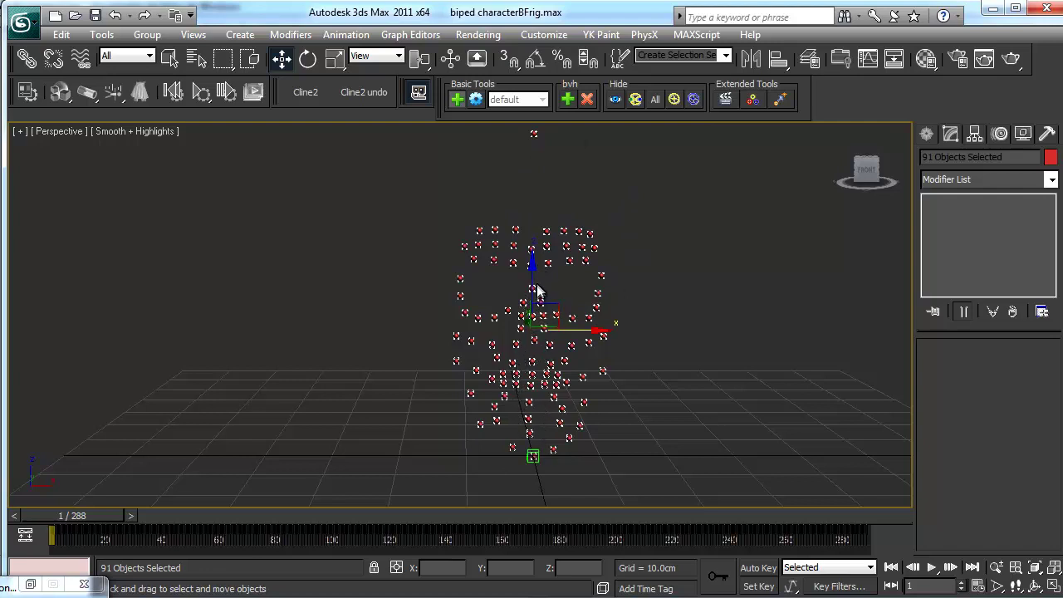
left_click_drag(532, 281, 528, 236)
Inspect individual marker spheres from closer views, then clear the selection
middle_click_drag(442, 402, 425, 363, "alt")
scroll(520, 282, "up", 3)
left_click(514, 317)
left_click(465, 280)
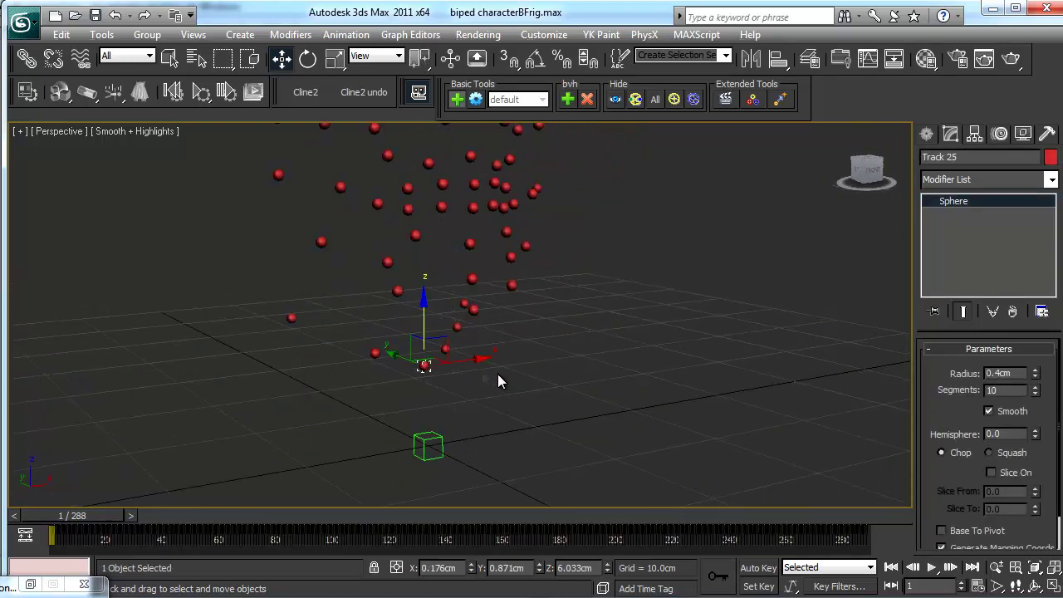
mouse_move(498, 380)
middle_mouse_down("alt")
mouse_move(468, 380)
mouse_move(485, 376)
middle_mouse_up("alt")
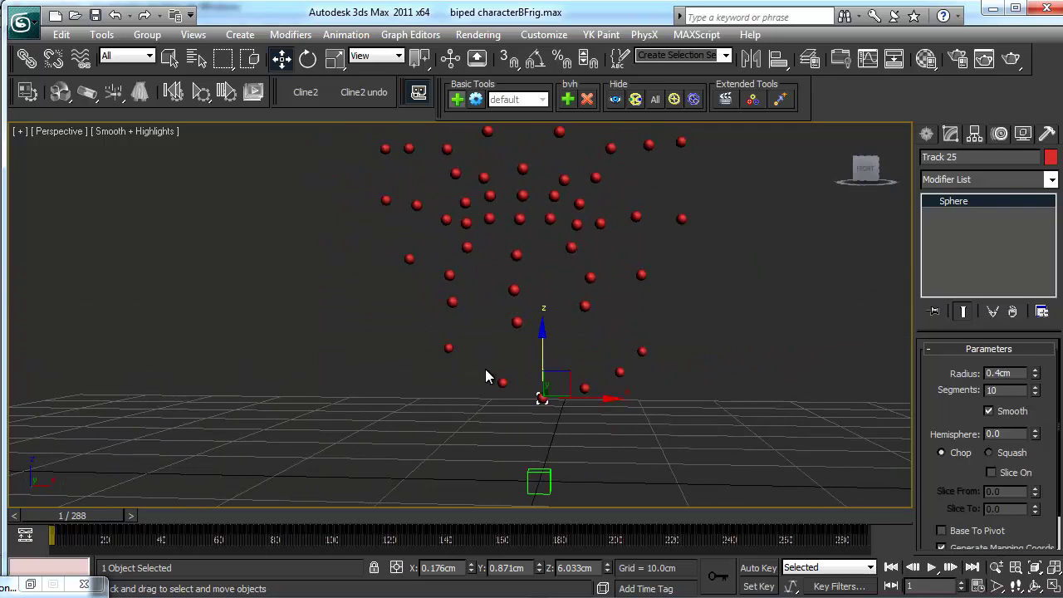
middle_click_drag(525, 404, 517, 415, "alt")
left_click(523, 420)
scroll(587, 296, "down", 5)
mouse_move(587, 297)
middle_mouse_down("alt")
mouse_move(556, 363)
mouse_move(570, 308)
mouse_move(560, 275)
mouse_move(531, 357)
mouse_move(542, 343)
middle_mouse_up("alt")
left_click(419, 186)
left_click(593, 268)
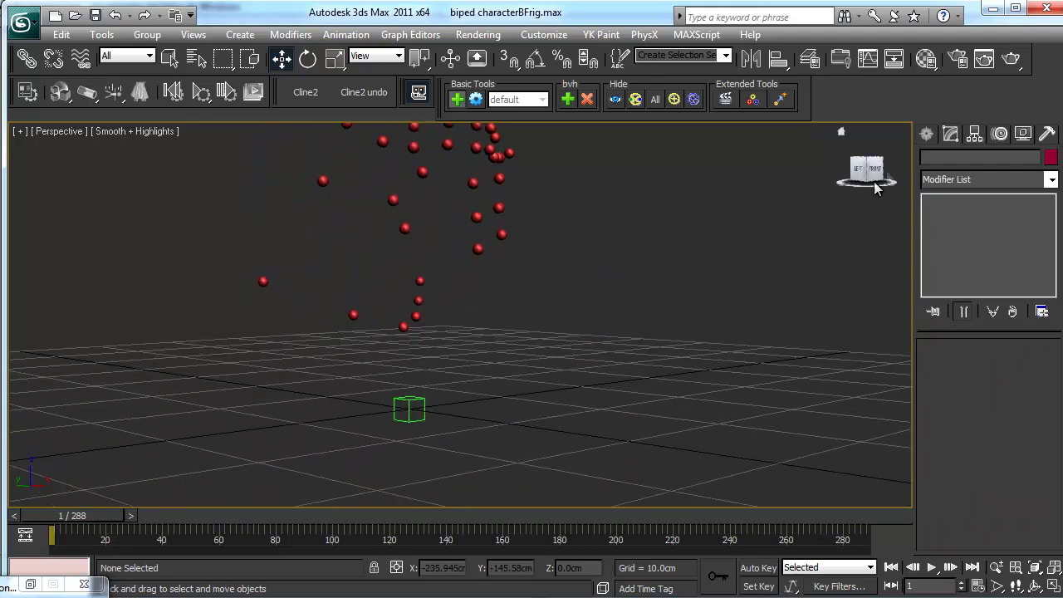
left_click(926, 135)
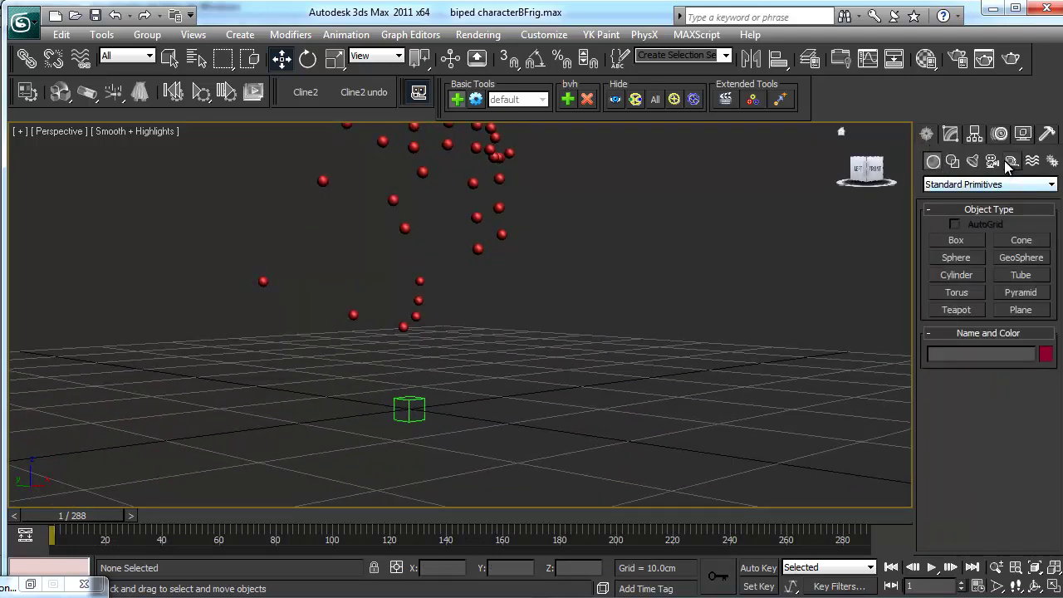
Create a Dummy001 helper box on the grid
left_click(1011, 161)
left_click(957, 240)
left_click(488, 440)
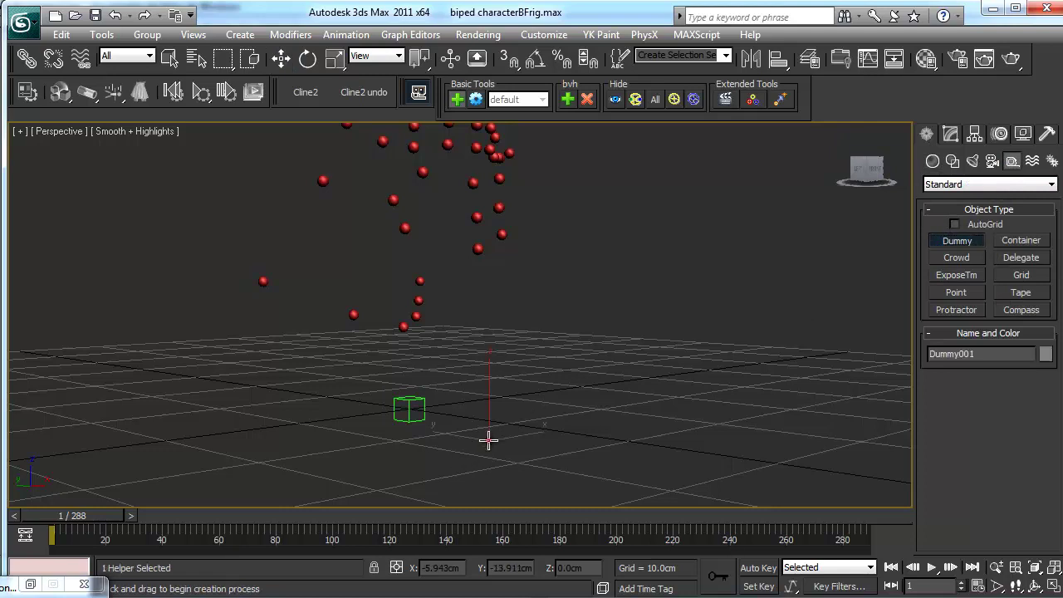
left_click_drag(488, 440, 488, 415)
right_click(488, 415)
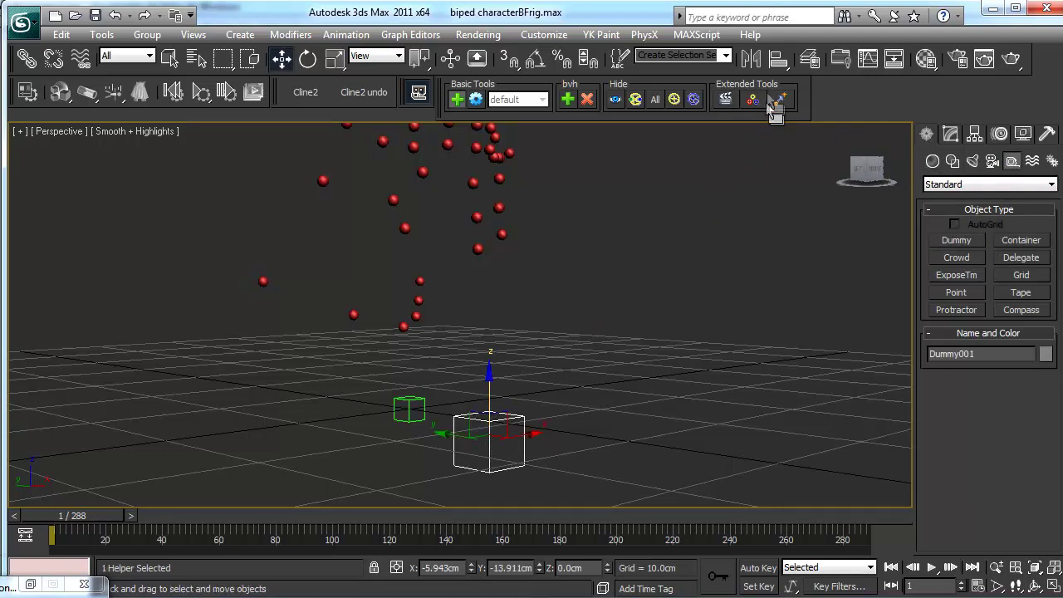
Align Dummy001 to Track 25 with X/Y/Z position and Y/Z axis orientation
left_click(778, 60)
left_click(404, 328)
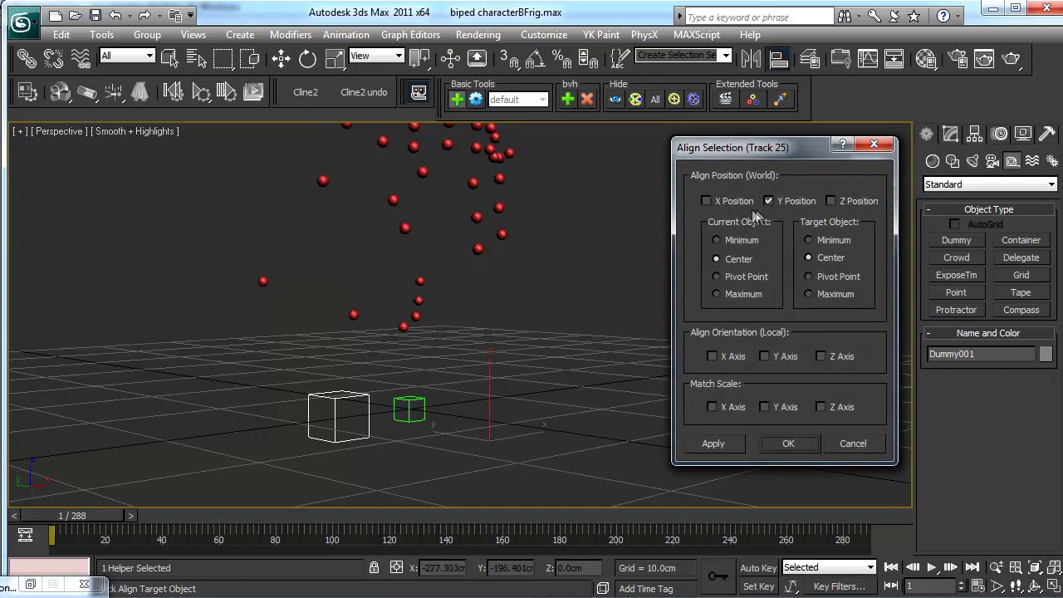
left_click(830, 201)
left_click(706, 201)
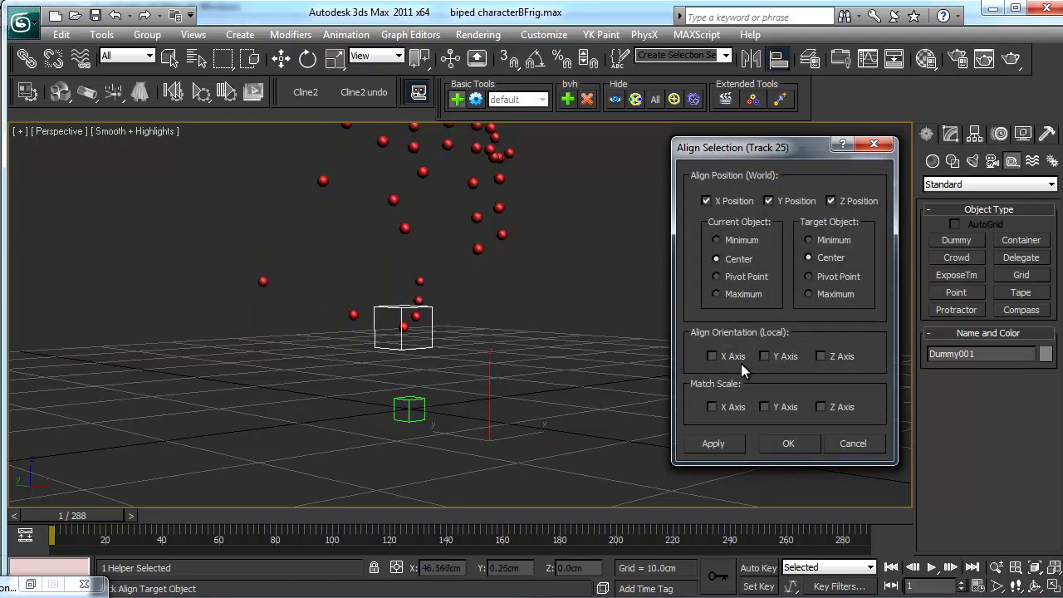
left_click(783, 366)
left_click(847, 363)
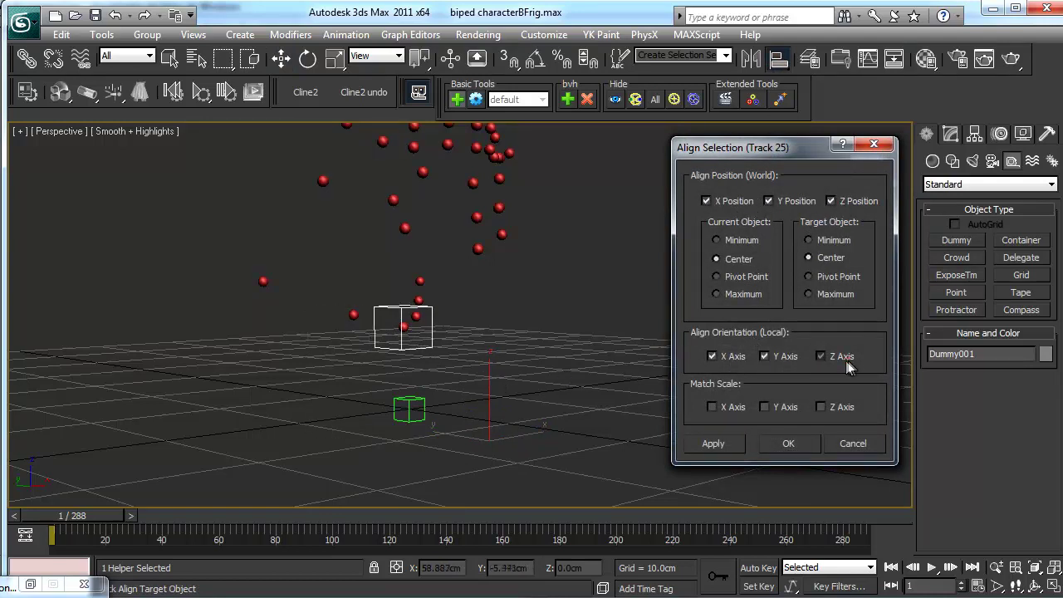
left_click(786, 446)
scroll(492, 318, "up", 5)
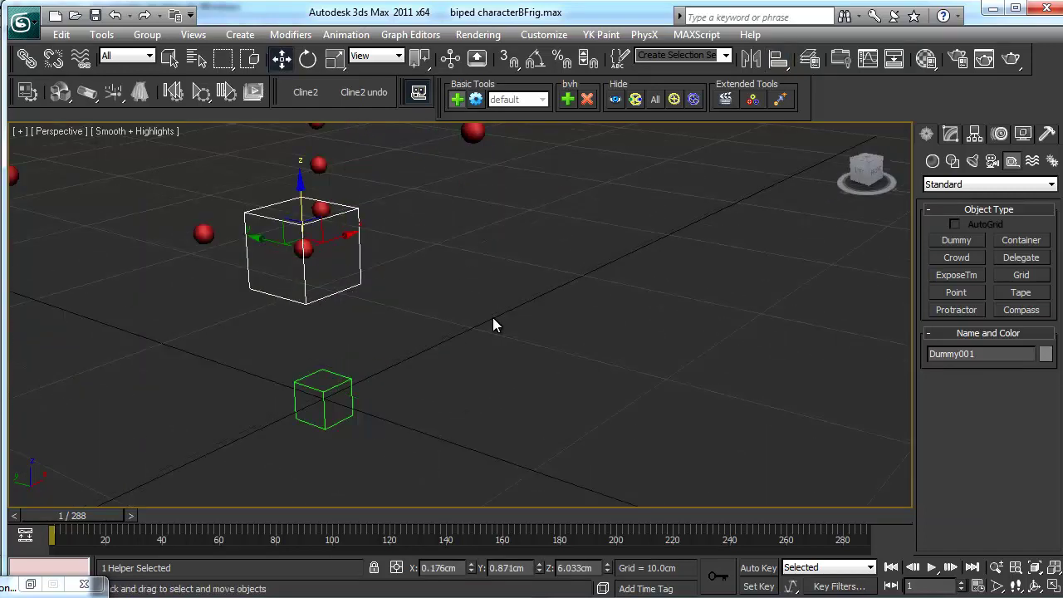
middle_click_drag(492, 317, 548, 334)
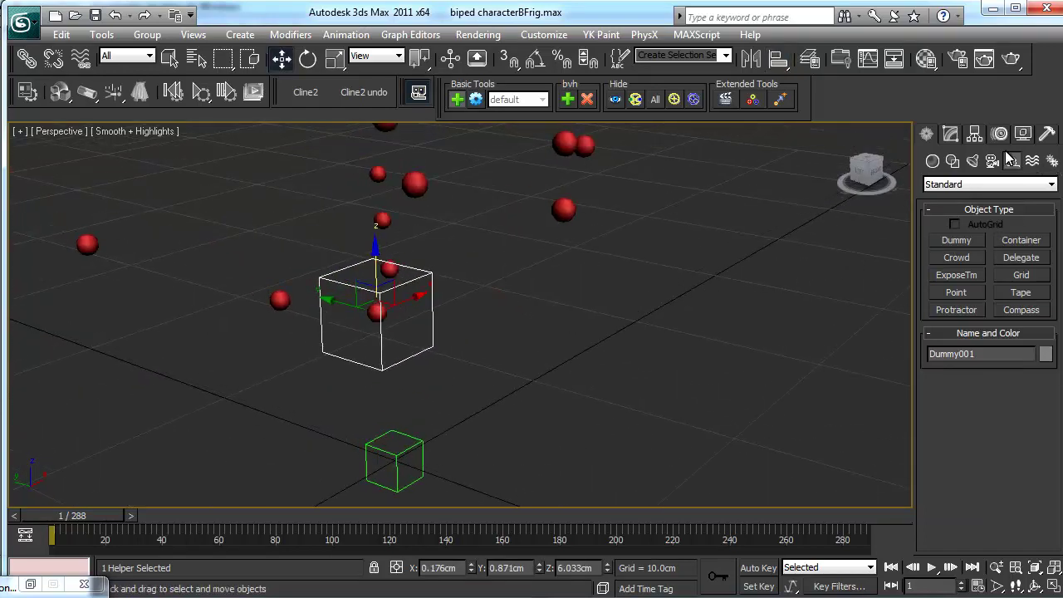
Use Affect Pivot Only with angle snap to rotate Dummy001's pivot exactly 90° about X
left_click(976, 136)
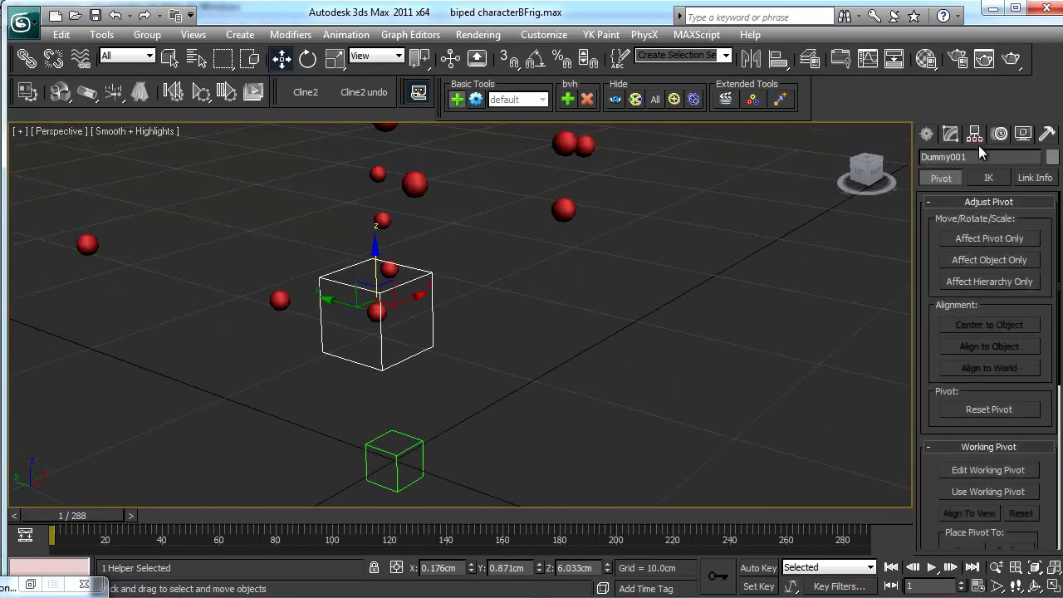
left_click(973, 237)
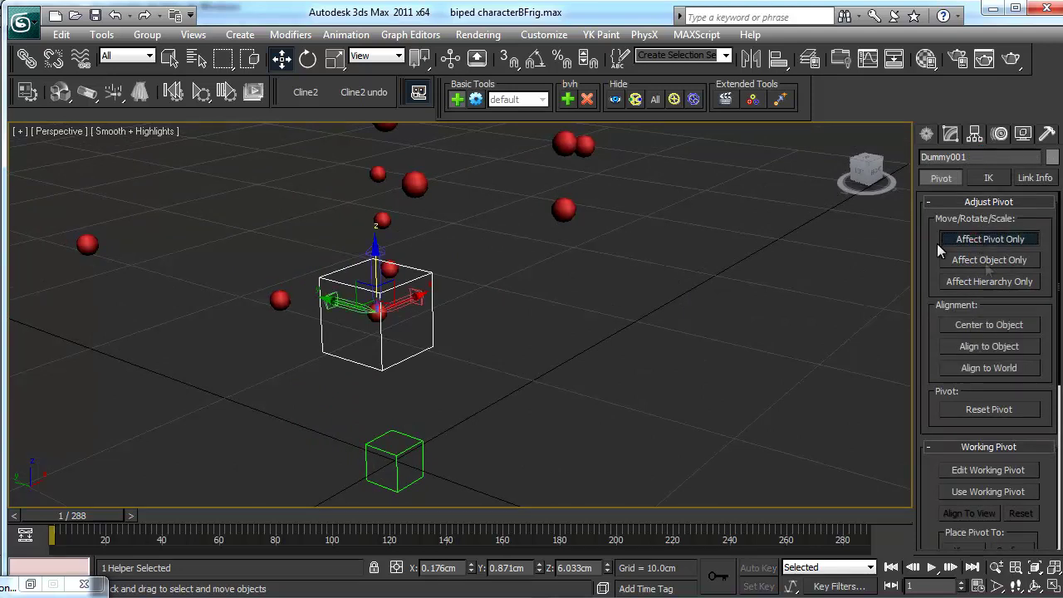
left_click(315, 60)
left_click_drag(415, 262, 491, 368)
right_click(491, 368)
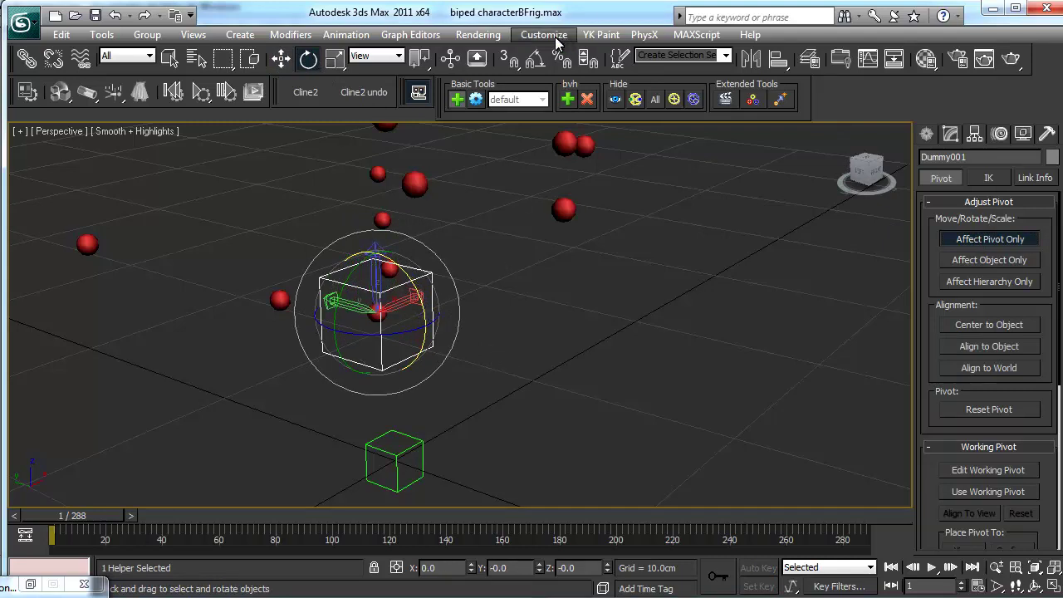
left_click(536, 59)
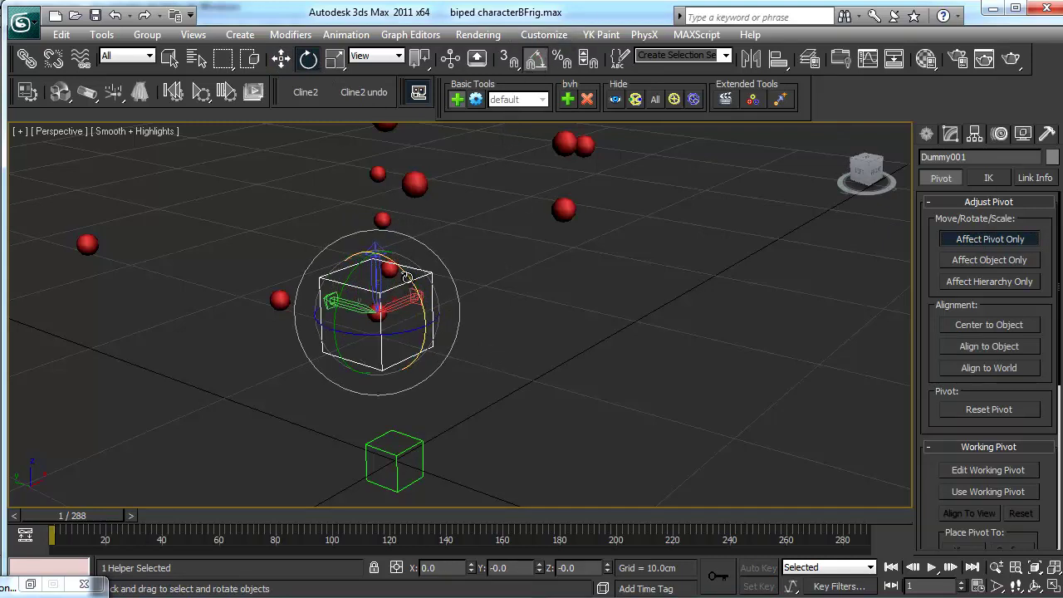
left_click_drag(407, 276, 438, 343)
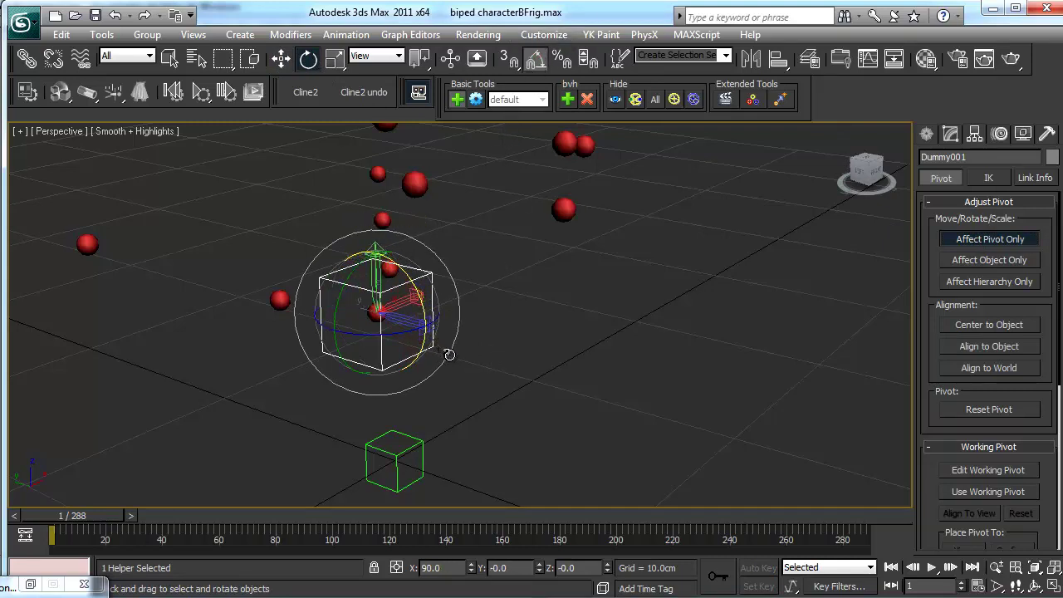
left_click(976, 240)
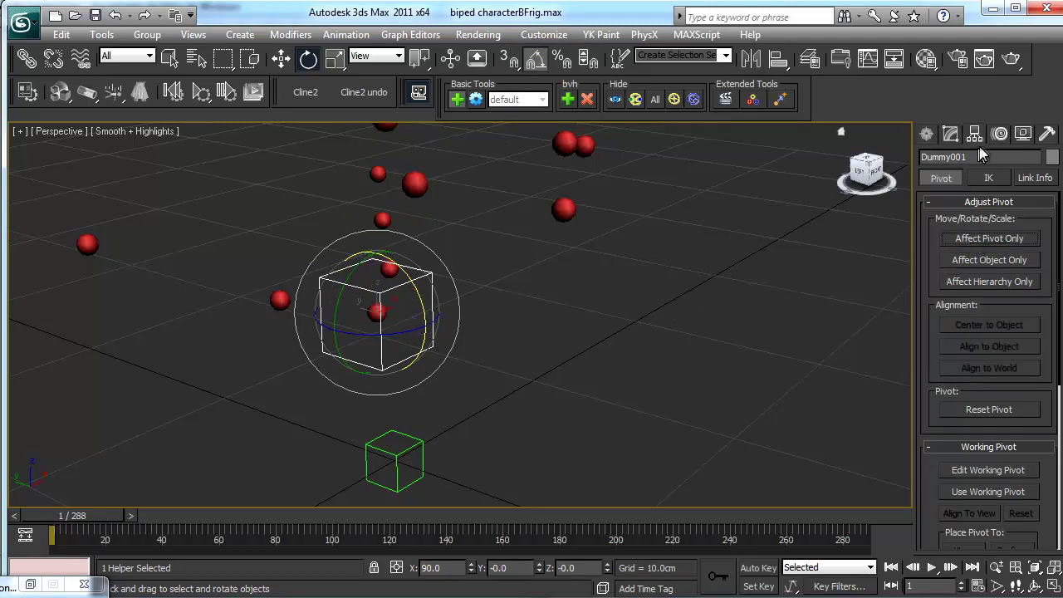
Assign a LookAt Constraint to Dummy001's rotation controller
left_click(1000, 135)
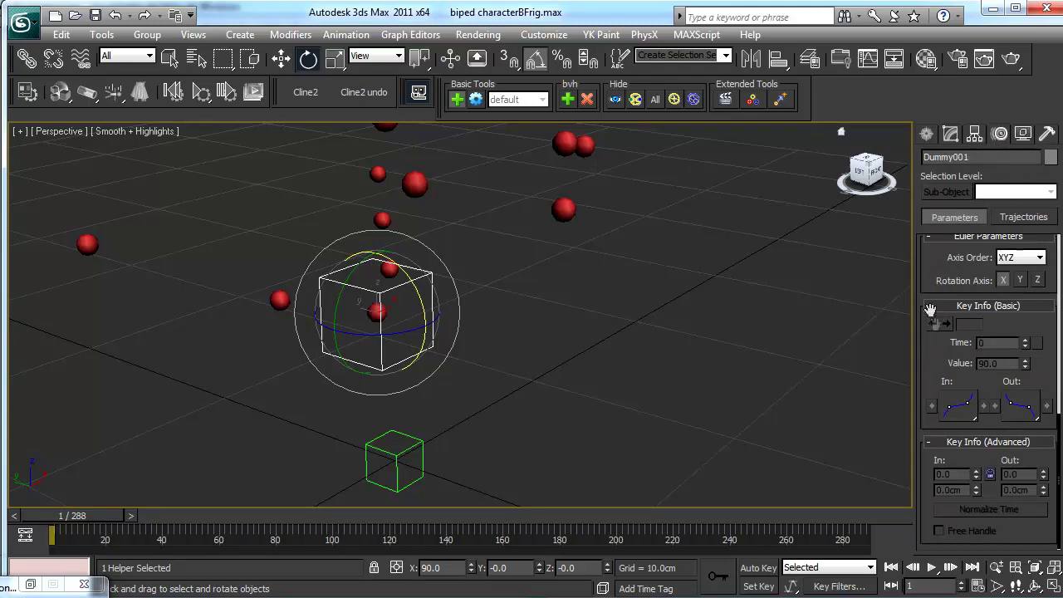
scroll(931, 316, "up", 4)
scroll(972, 319, "up", 5)
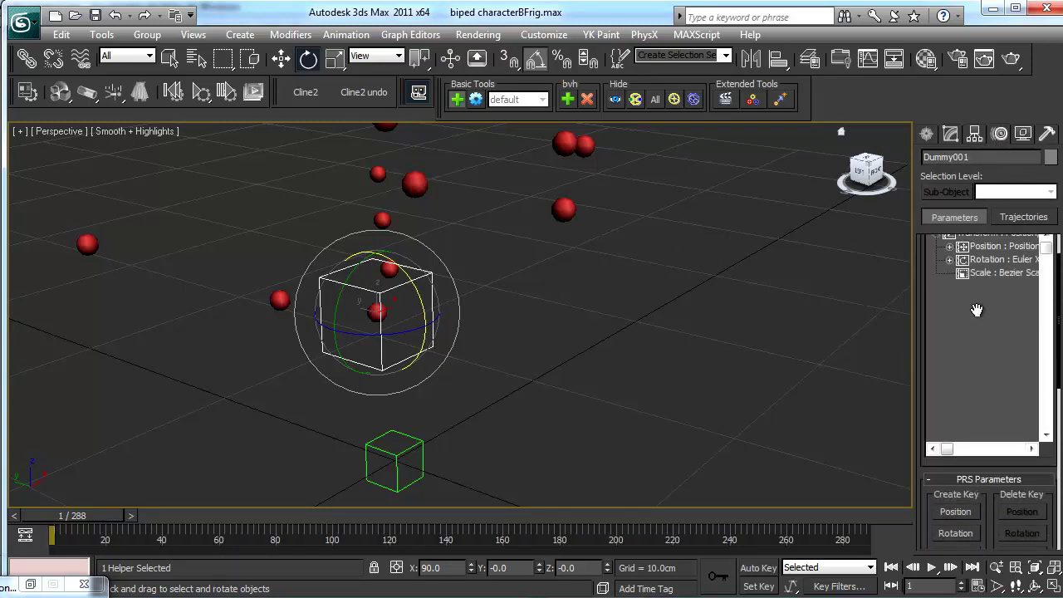
left_click(981, 309)
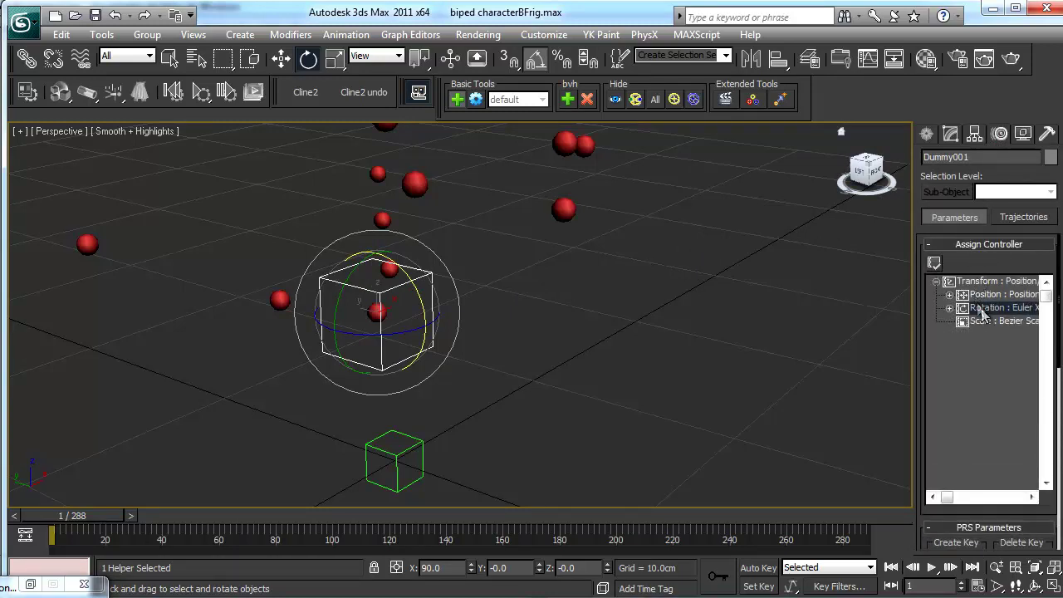
left_click(934, 262)
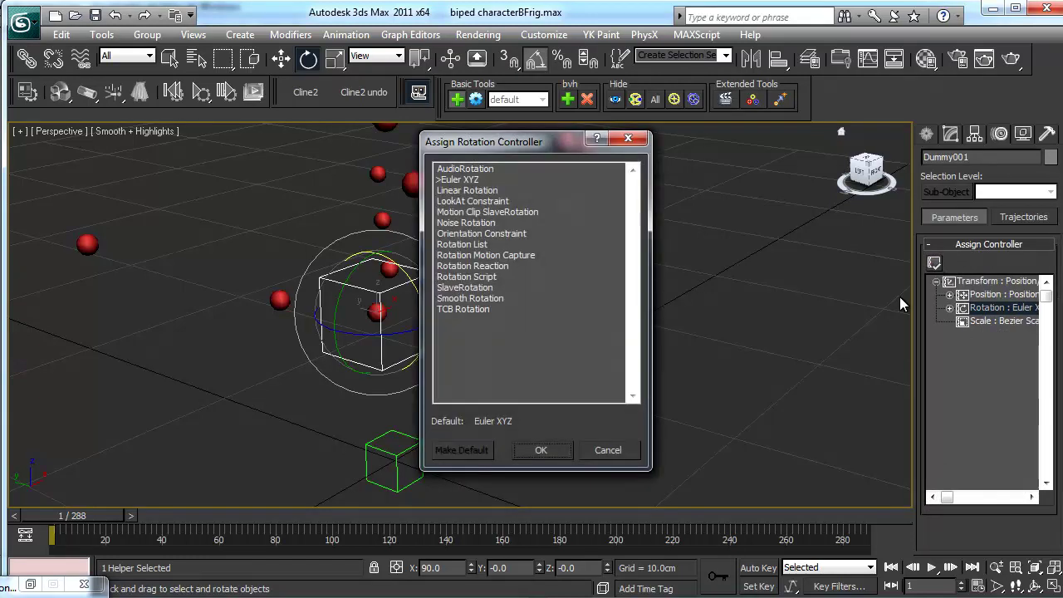
left_click(470, 201)
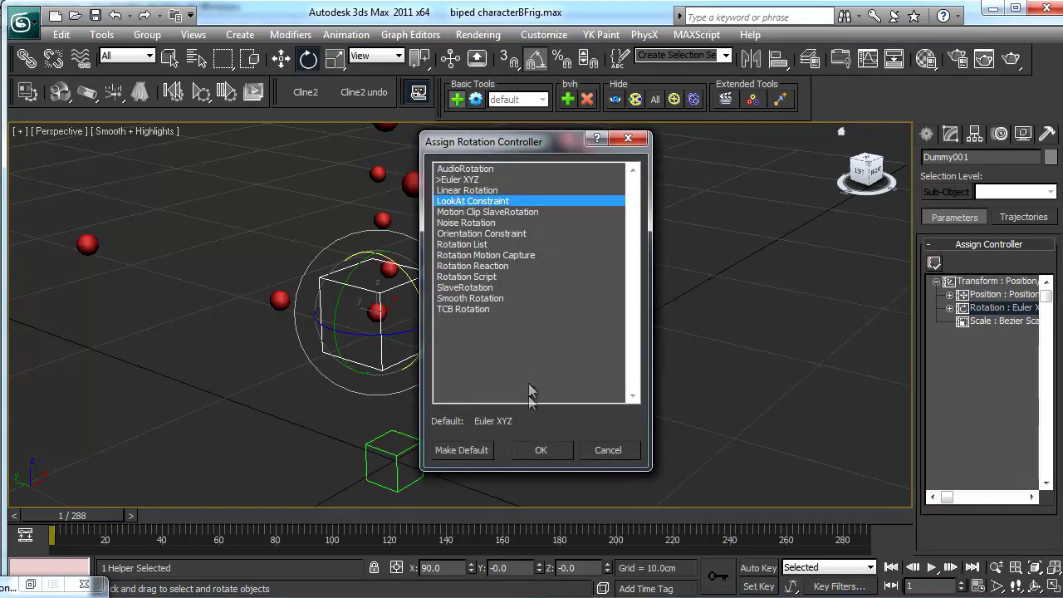
left_click(560, 451)
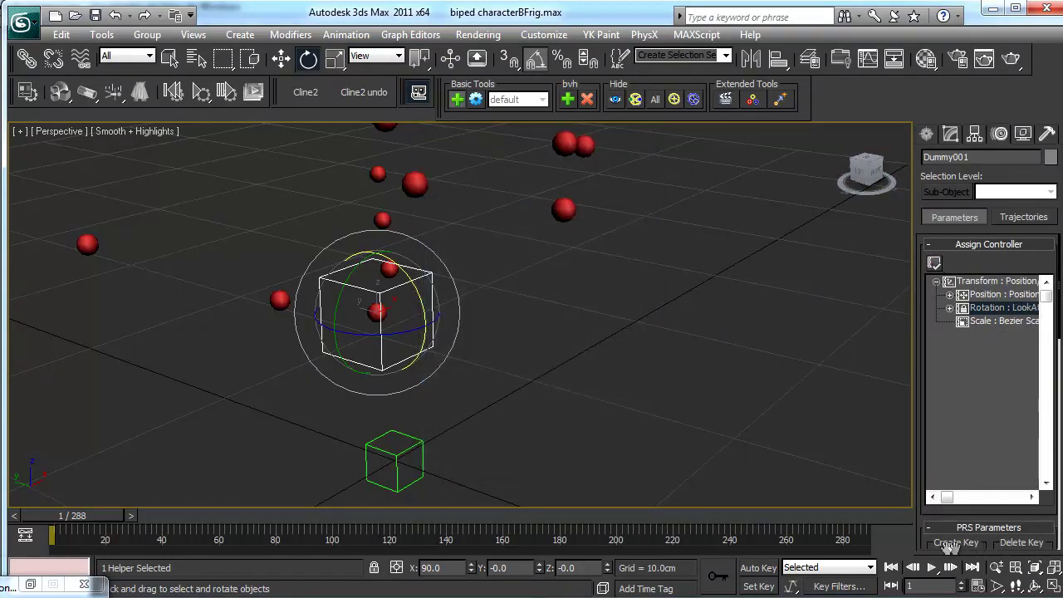
left_click_drag(931, 546, 932, 226)
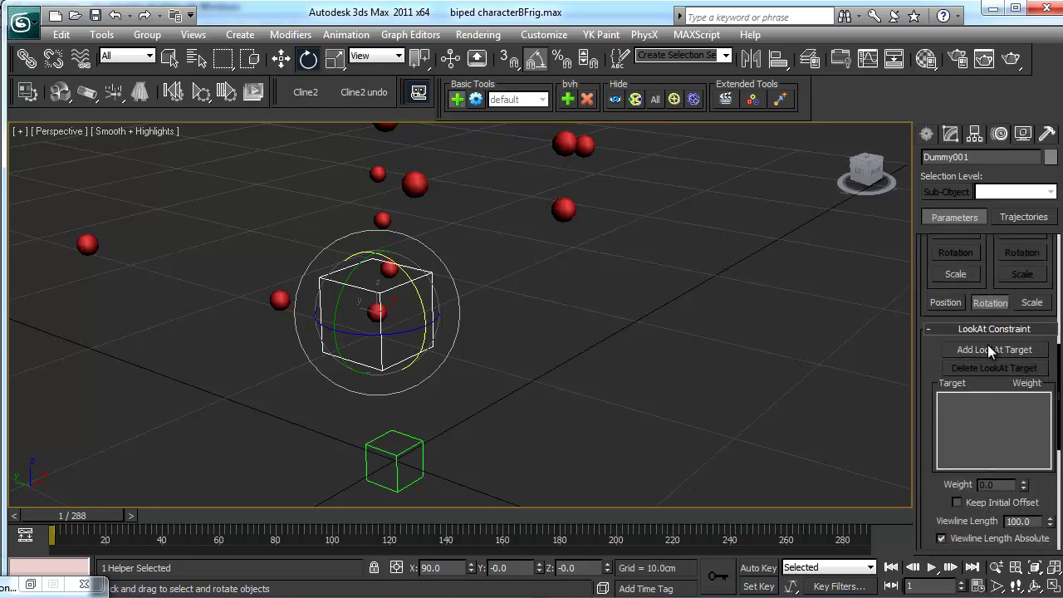
Make the viewline length relative and pick Track 14 as the look-at target
left_click(990, 350)
scroll(586, 299, "down", 5)
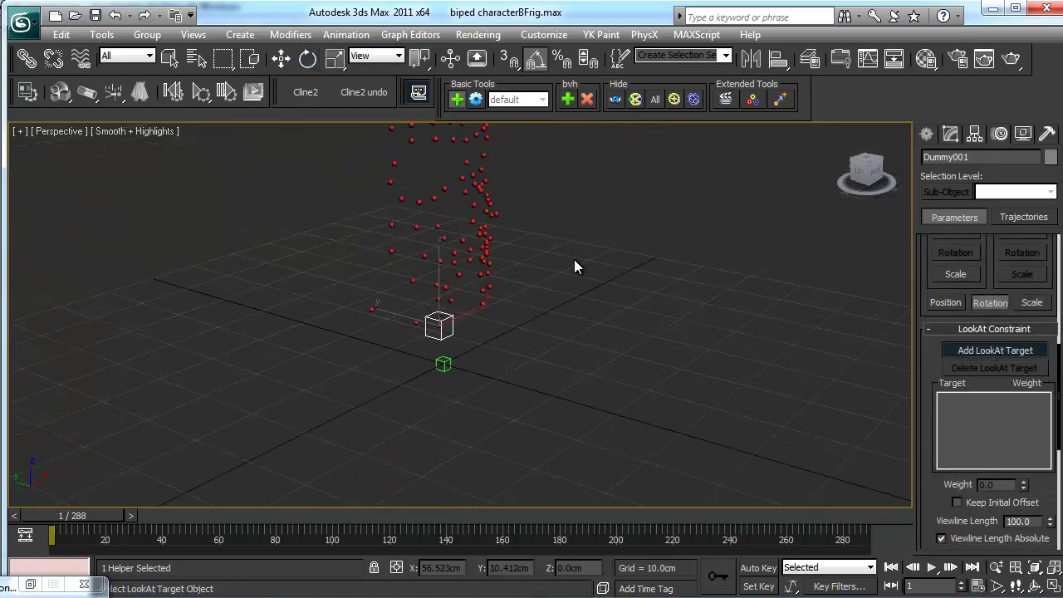
scroll(570, 383, "down", 4)
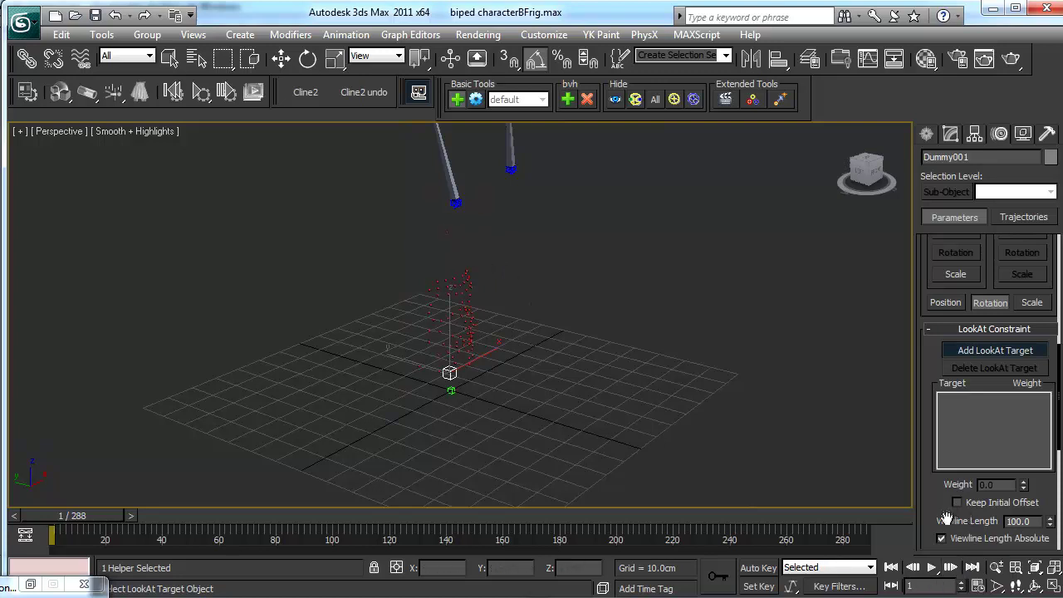
left_click(941, 538)
left_click_drag(922, 545, 935, 489)
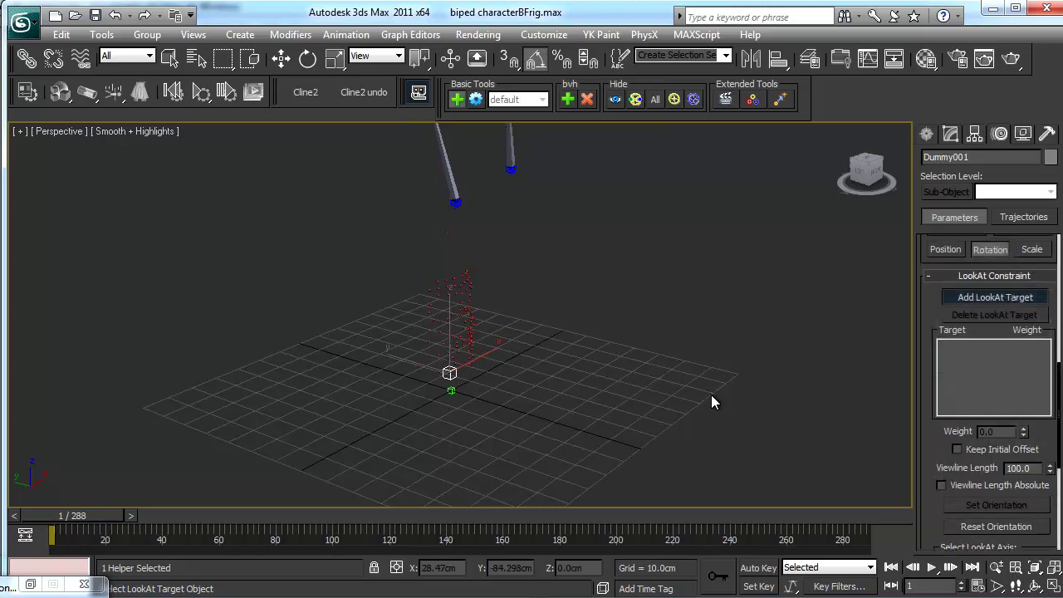
left_click(445, 232)
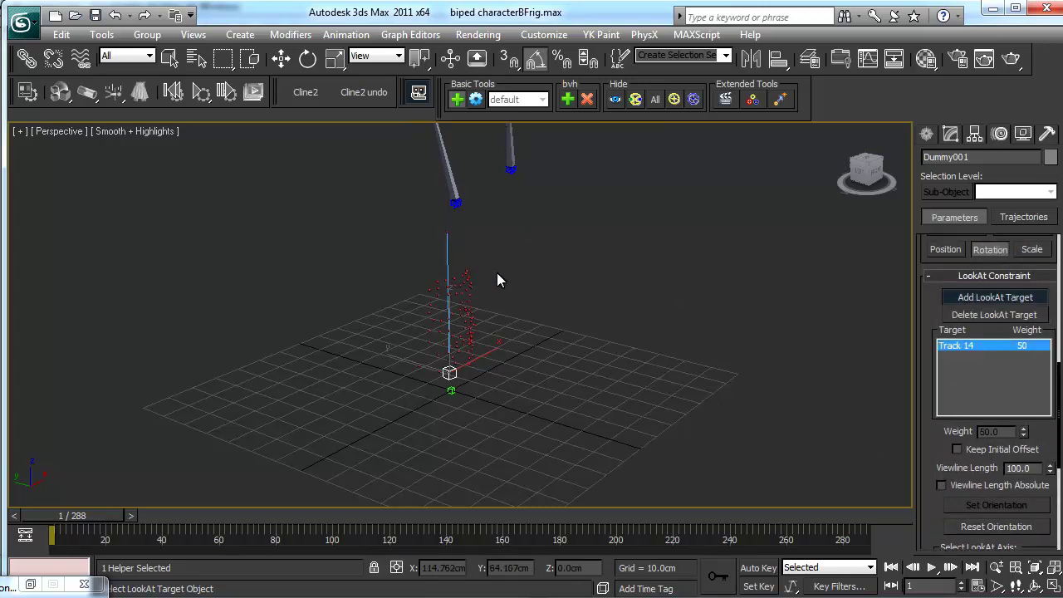
Scrub the animation to frame 52 and orbit around to check the dummy's aim at Track 14
scroll(499, 344, "up", 6)
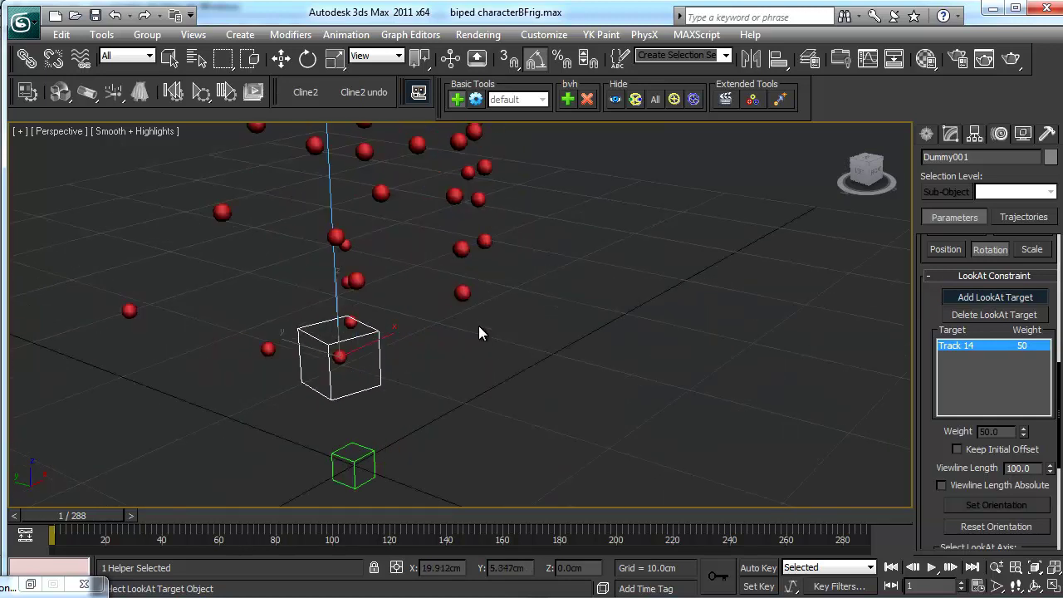
left_click(961, 299)
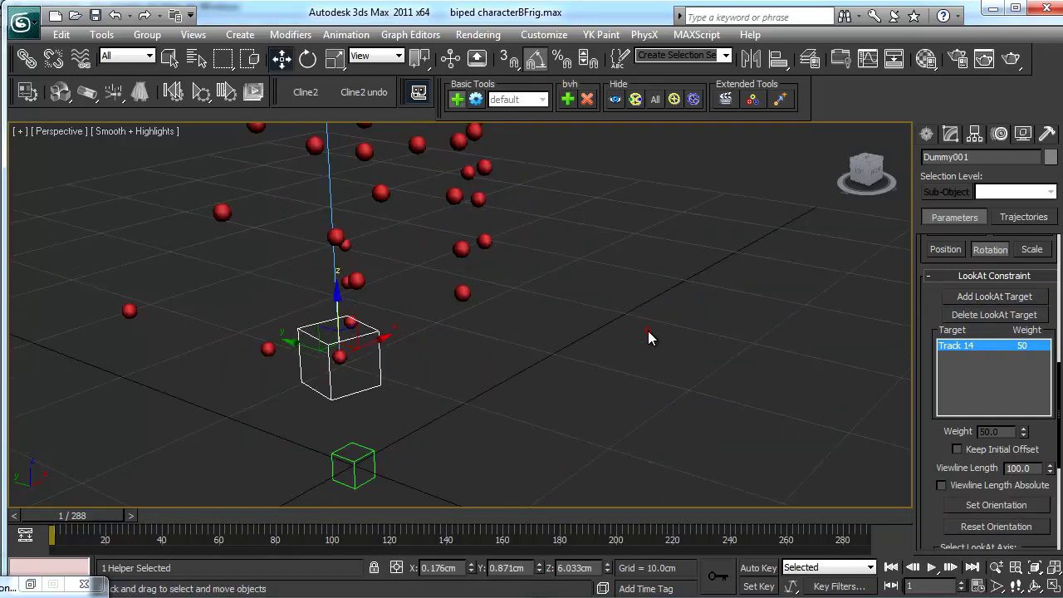
middle_click_drag(648, 332, 618, 375)
left_click_drag(103, 518, 5, 477)
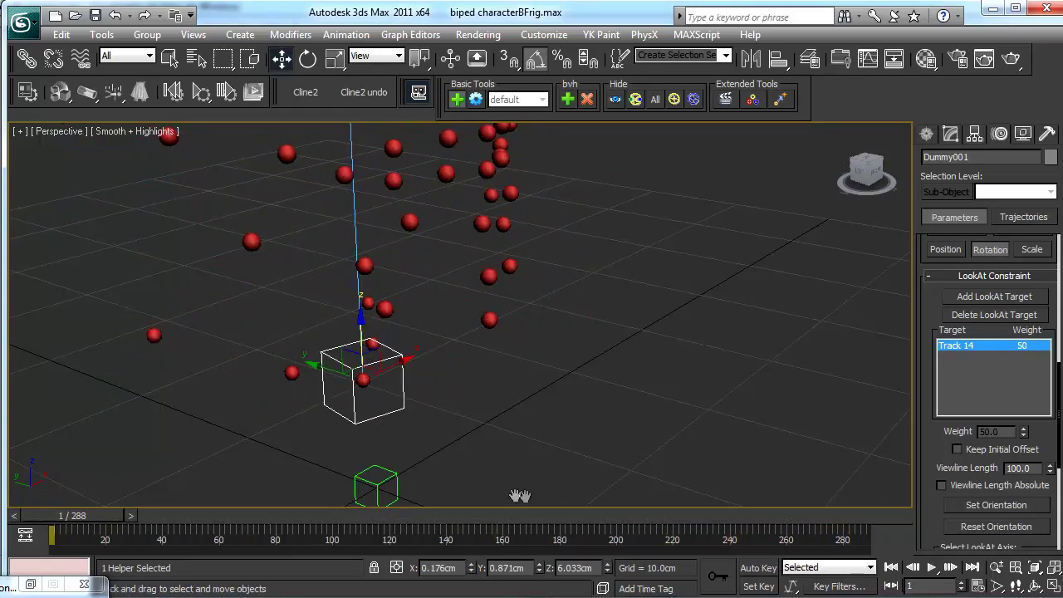
scroll(930, 433, "down", 3)
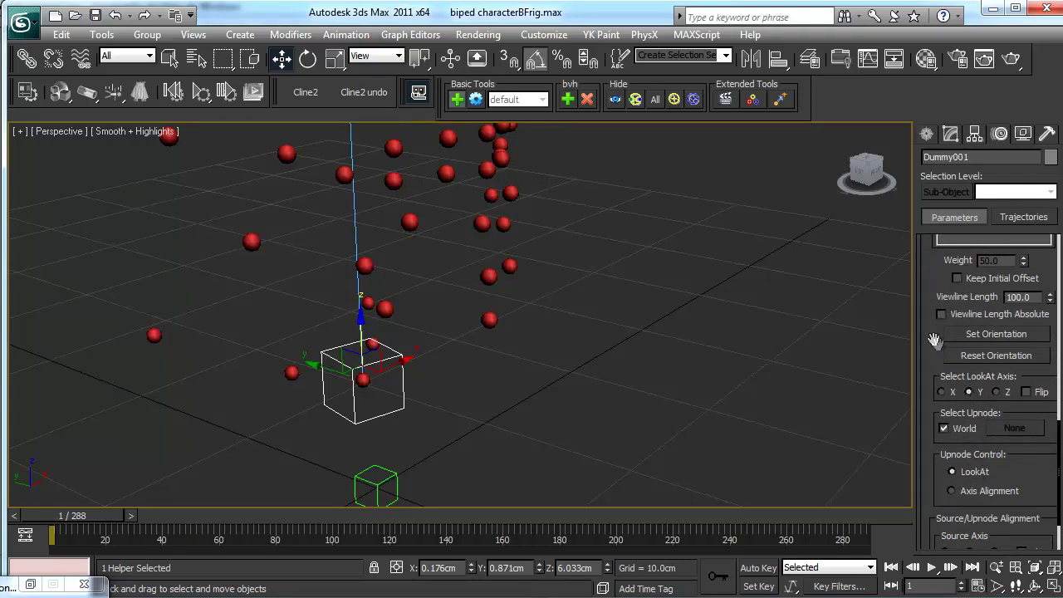
scroll(934, 332, "up", 5)
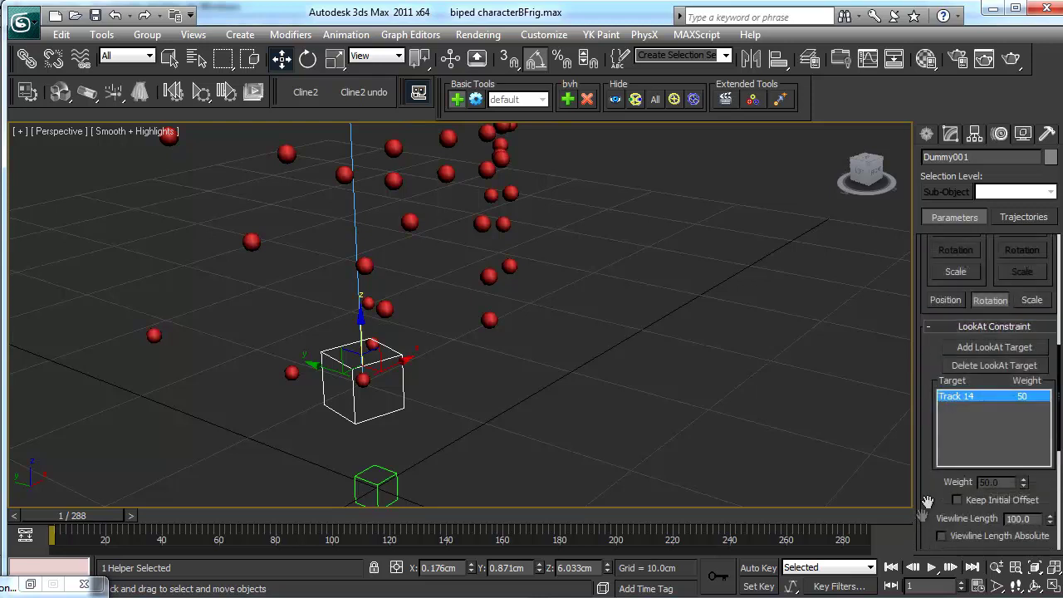
scroll(922, 419, "down", 1)
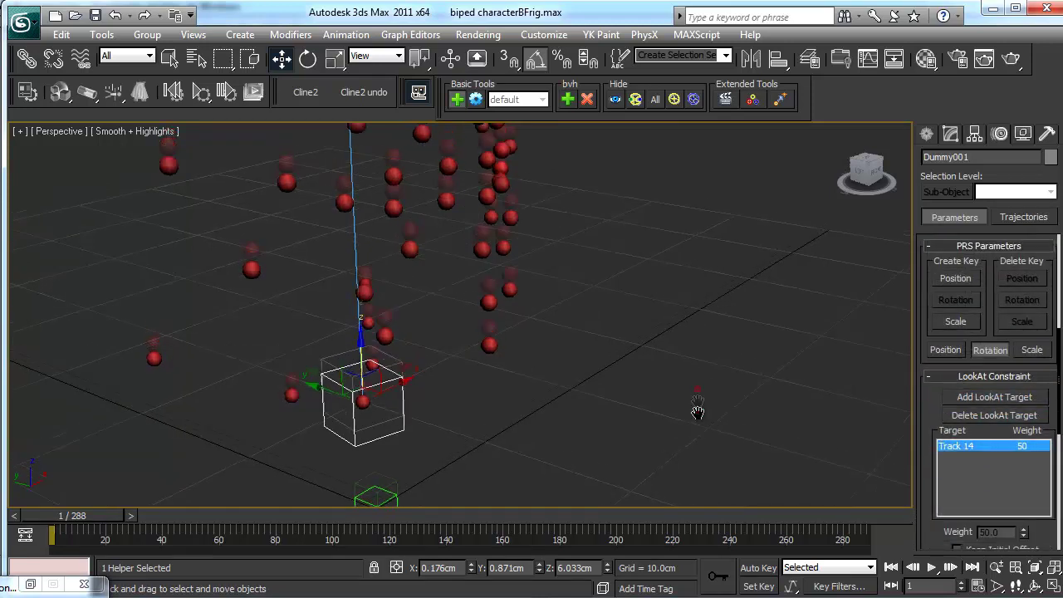
scroll(696, 456, "down", 5)
middle_click_drag(648, 372, 509, 378, "alt")
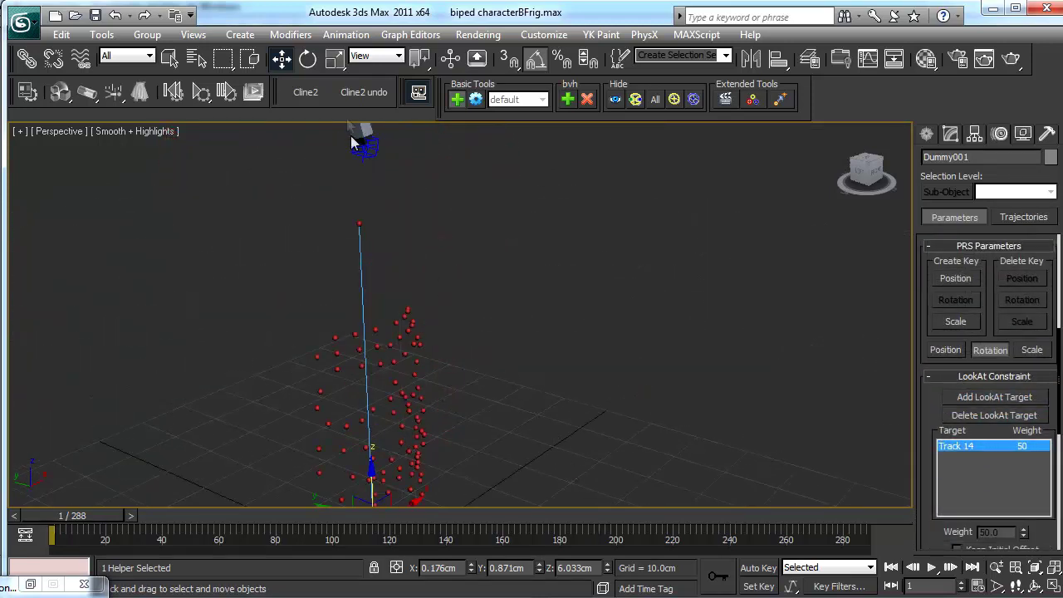
Frame the dummy and markers, then turn on Affect Pivot Only for Dummy001
scroll(455, 209, "up", 5)
middle_click_drag(444, 368, 508, 319)
scroll(508, 291, "up", 3)
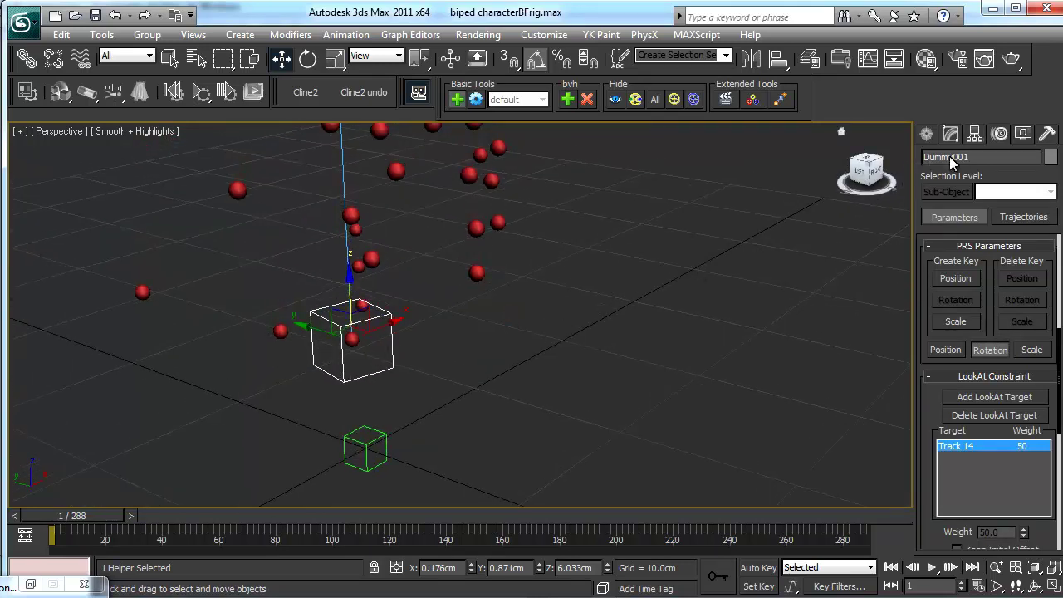
left_click(975, 133)
left_click(955, 241)
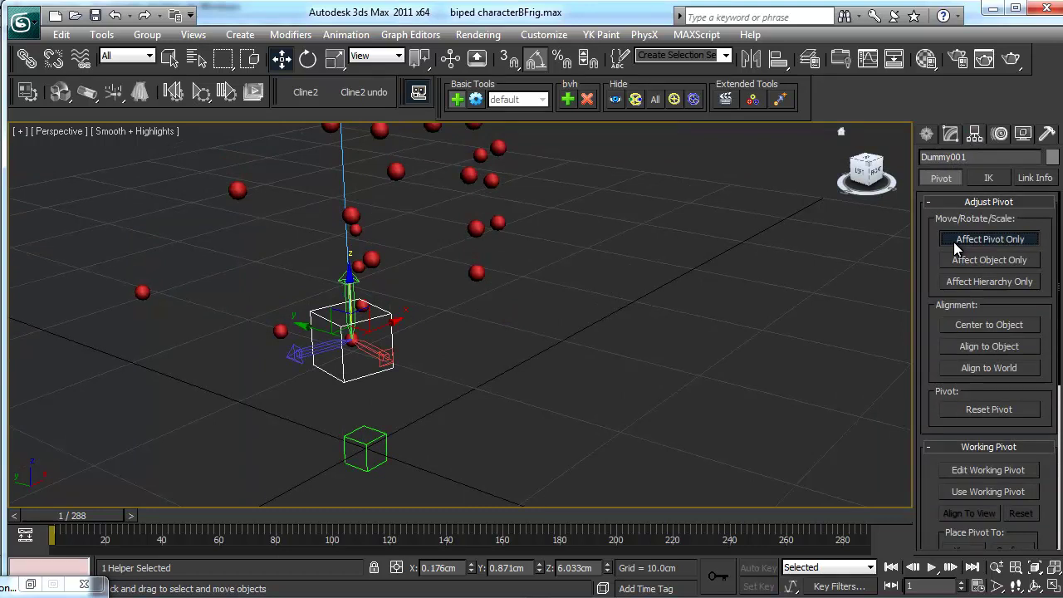
Turn off Affect Pivot Only and rotate Dummy001 15° about Z using Set Orientation
left_click(955, 243)
left_click(999, 133)
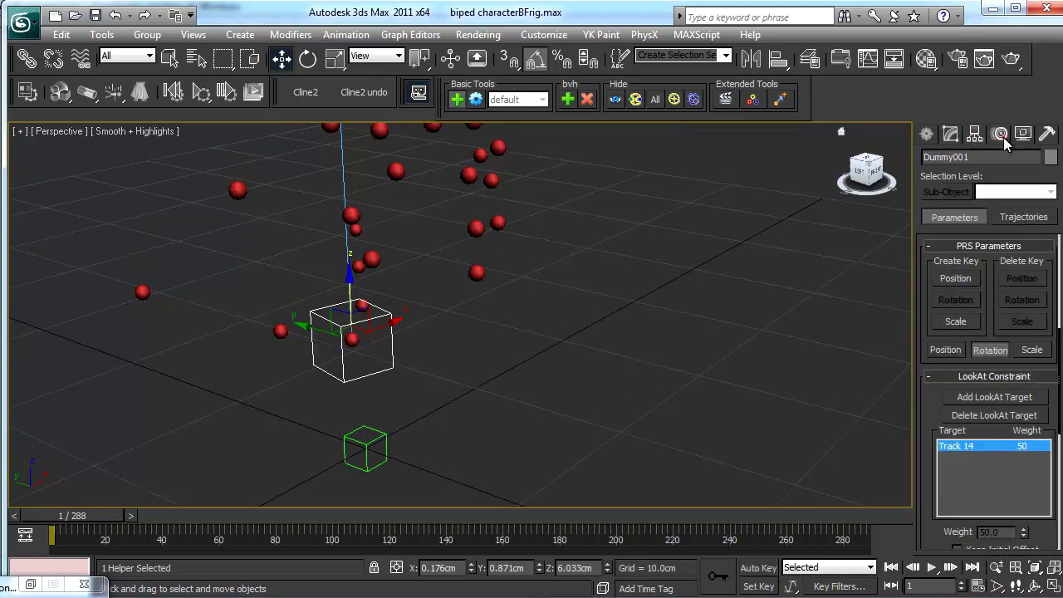
scroll(978, 421, "down", 5)
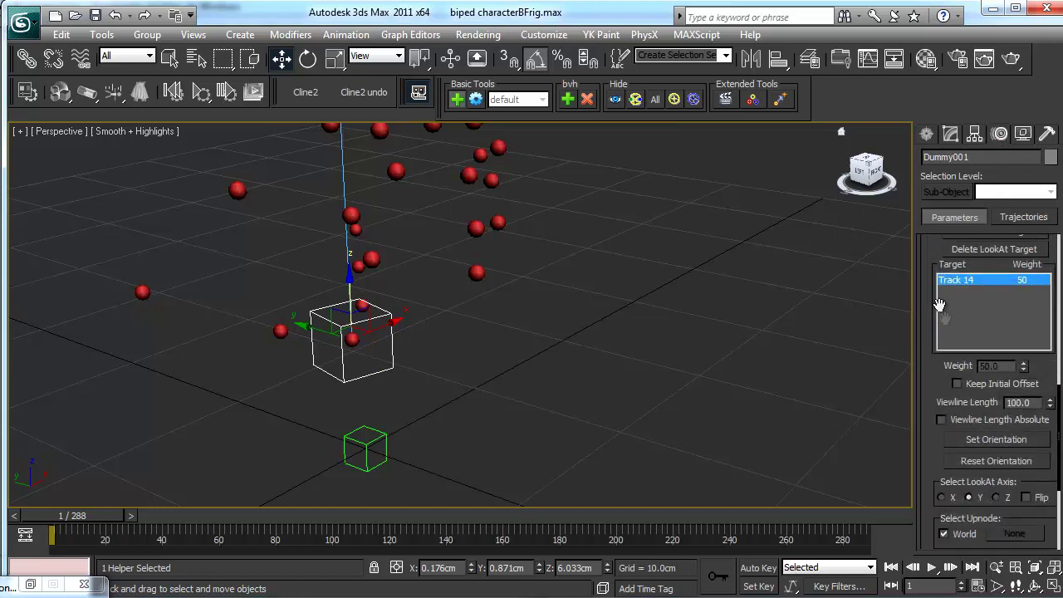
left_click(973, 440)
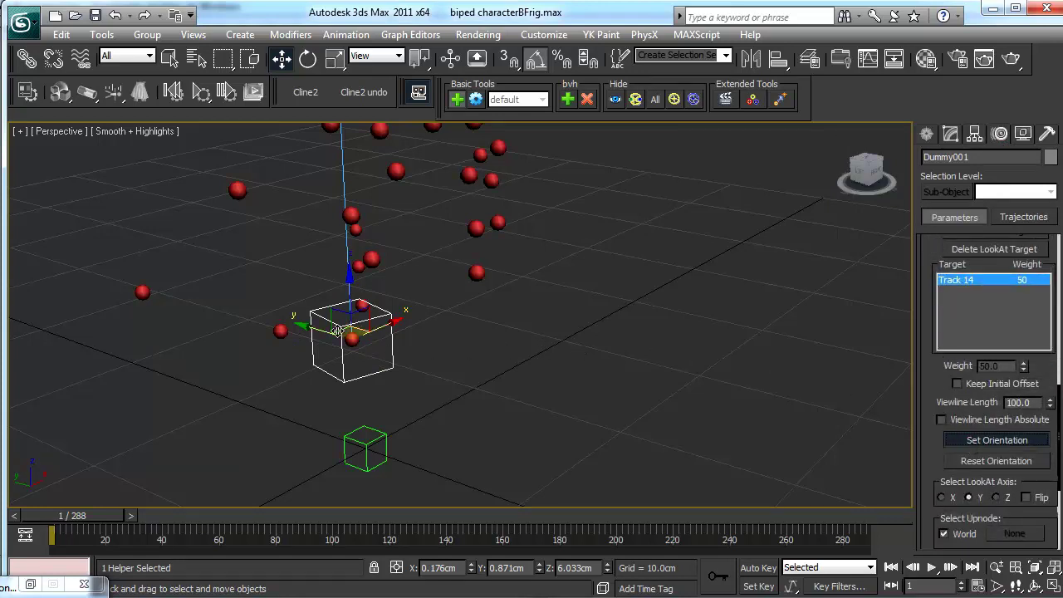
left_click(307, 58)
left_click_drag(337, 363, 346, 362)
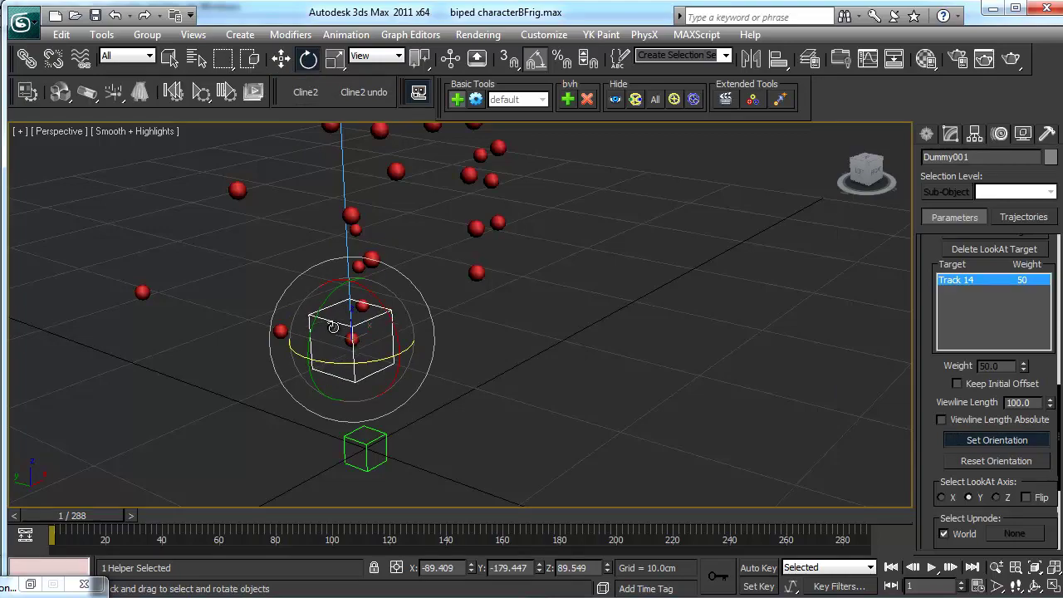
Check the dummy's new aim in the Top view, then return to the Perspective view
middle_click_drag(273, 249, 396, 288, "alt")
key("alt+w")
right_click(269, 234)
key("alt+w")
key("z")
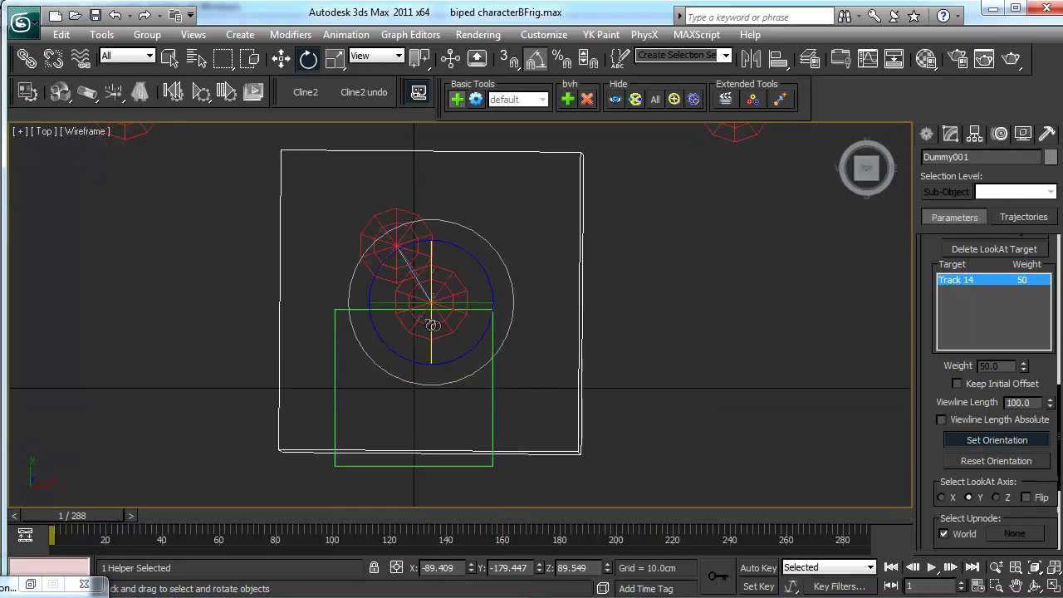
key("alt+w")
right_click(610, 435)
key("alt+w")
middle_click_drag(603, 432, 481, 357, "alt")
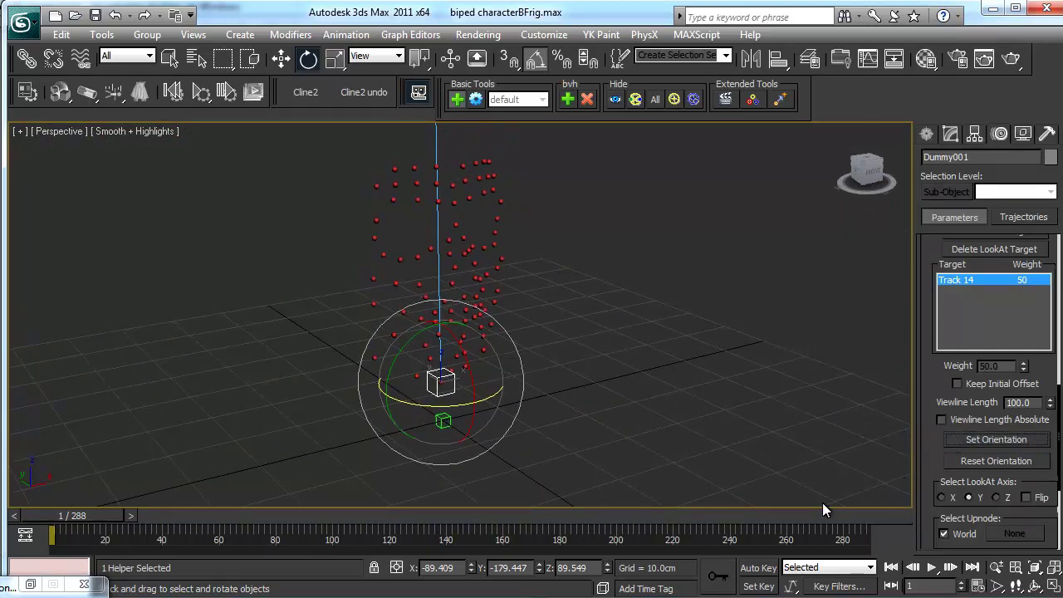
Play and stop the animation to watch Dummy001 follow Track 14, ending at frame 1
left_click(280, 58)
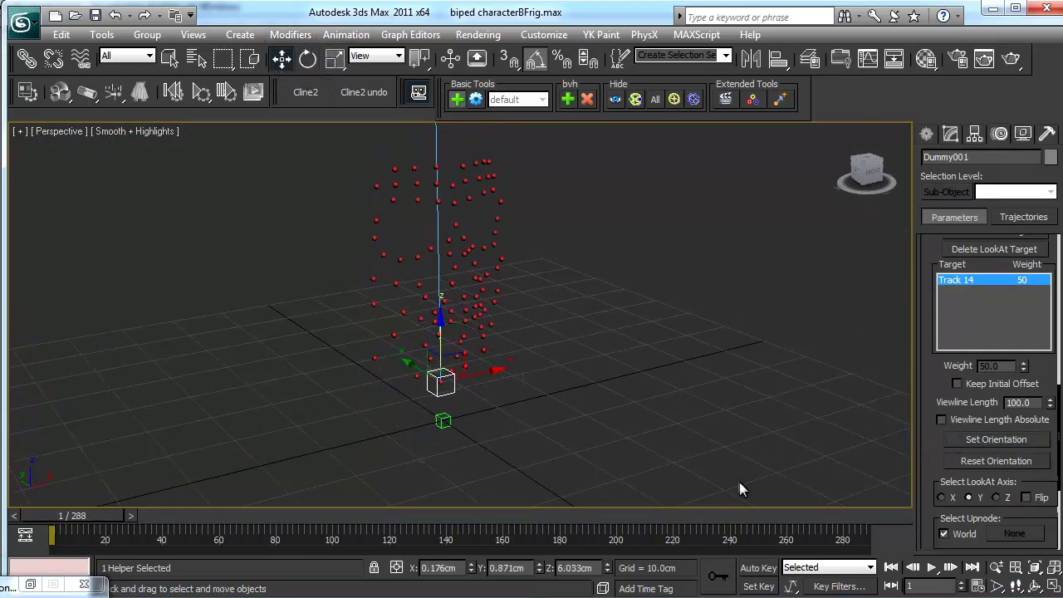
left_click(929, 567)
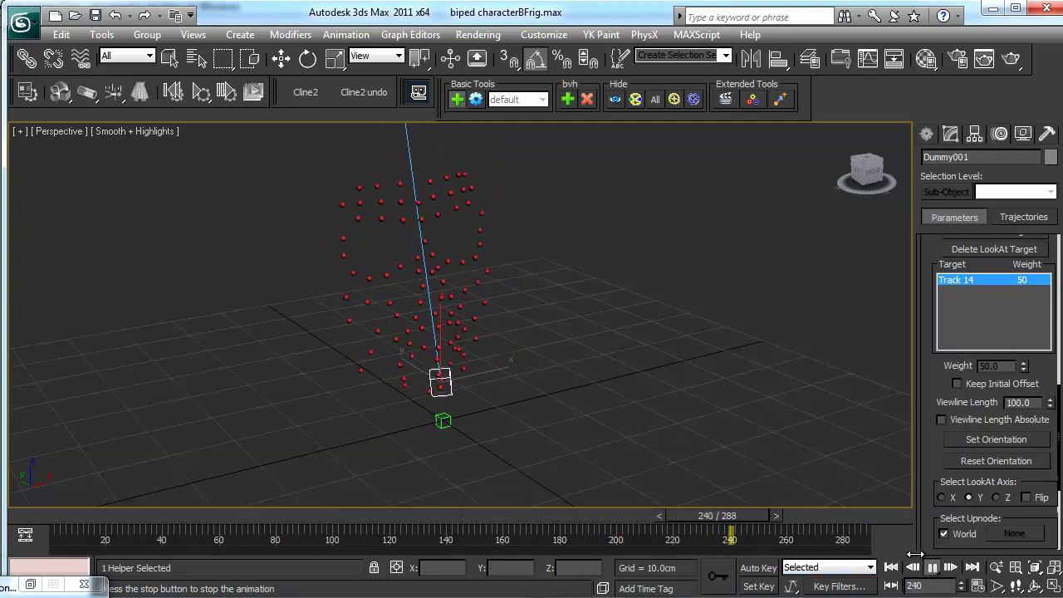
left_click(890, 567)
key("w")
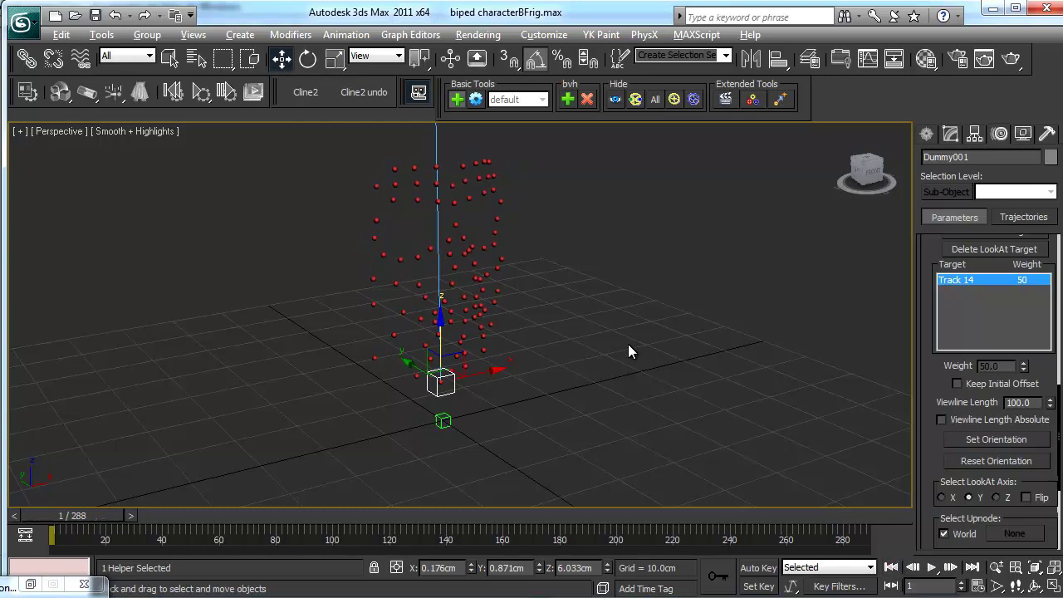
middle_click_drag(629, 351, 674, 314, "alt")
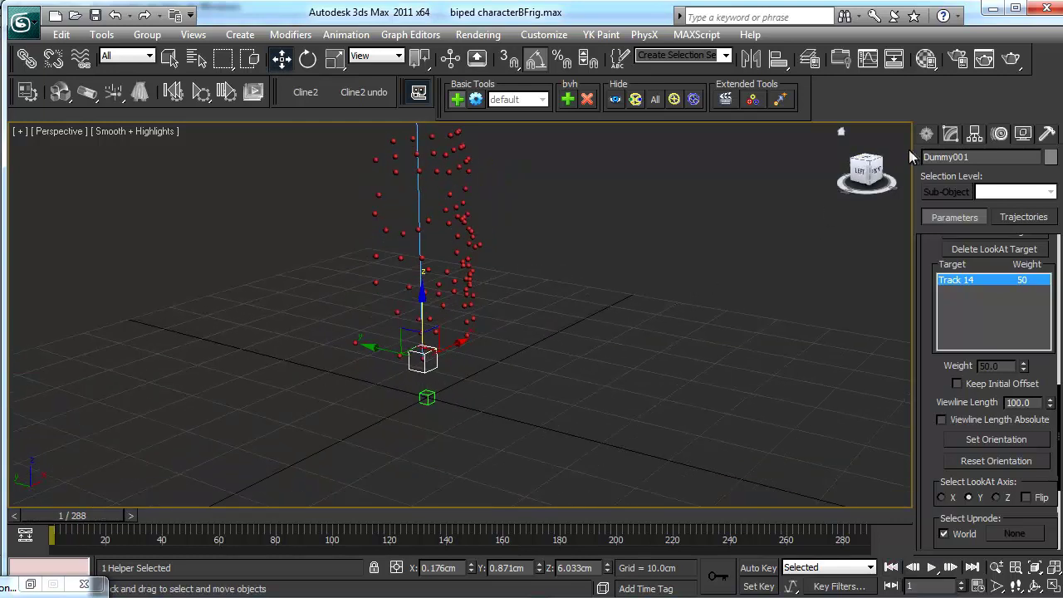
left_click(927, 134)
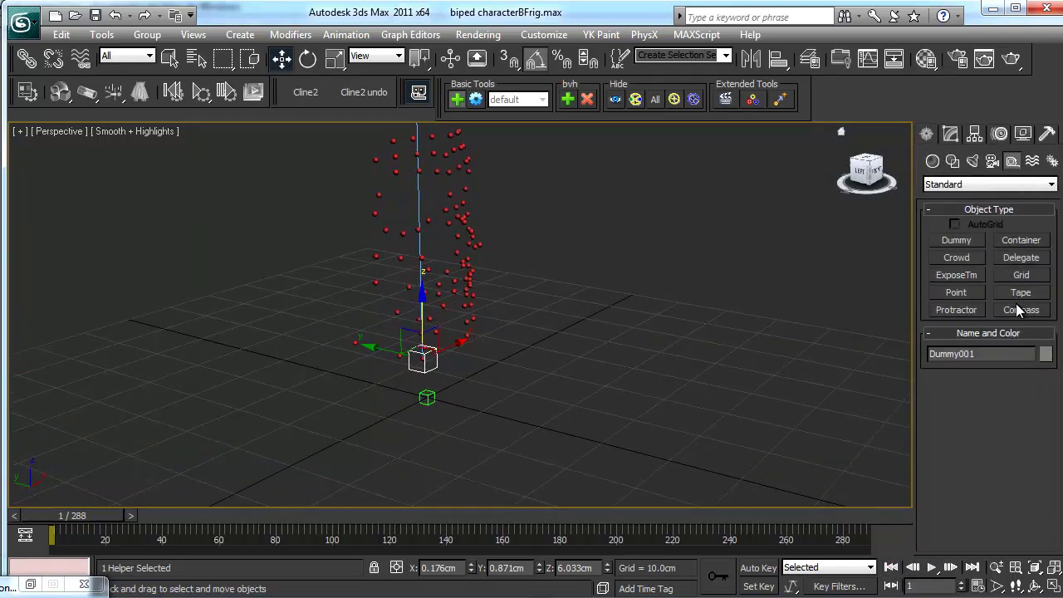
Create Point001 and align it to Dummy001, center to center, in all position and orientation axes
left_click(970, 296)
left_click(527, 340)
right_click(638, 283)
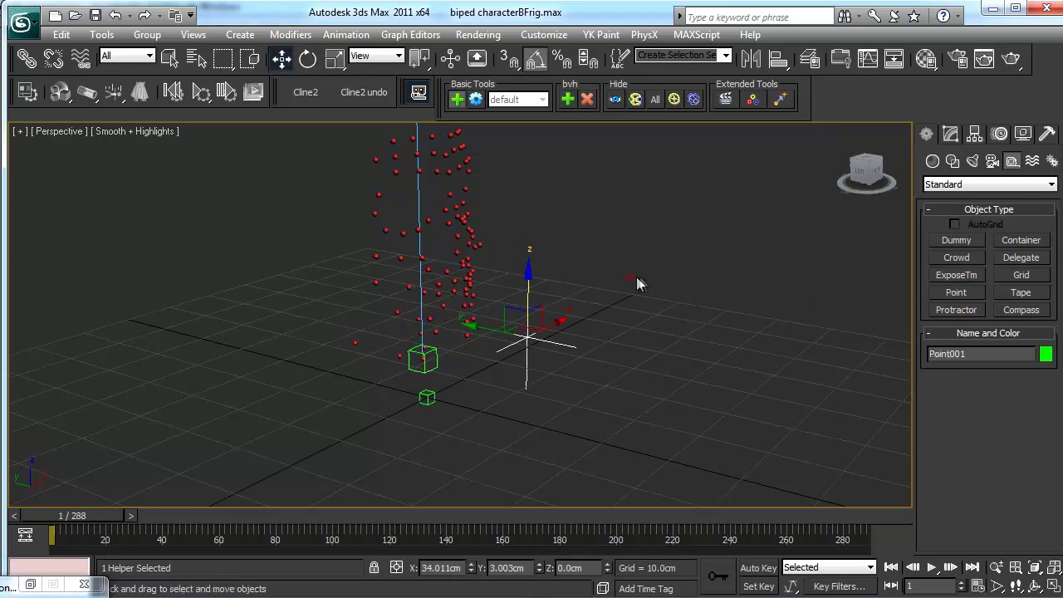
left_click(778, 60)
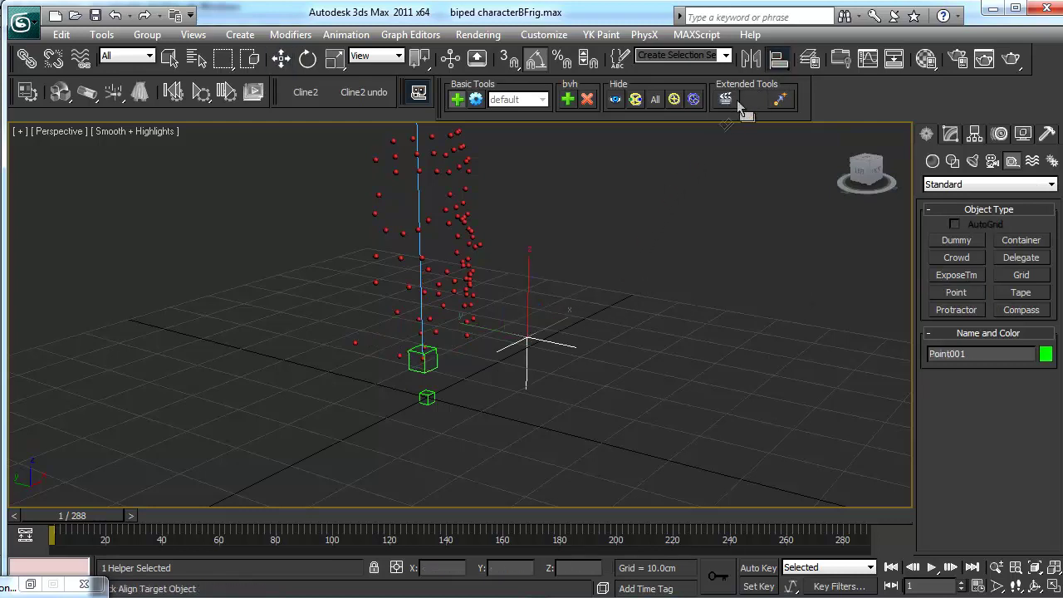
left_click(428, 374)
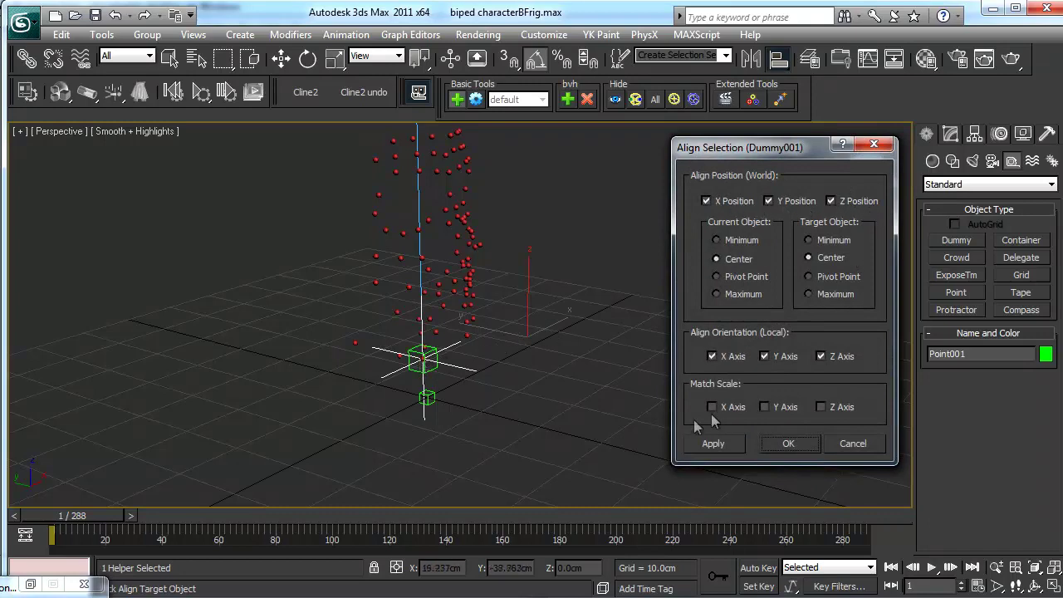
left_click(787, 446)
Enable Affect Pivot Only for Point001 in the Hierarchy panel
scroll(596, 315, "up", 5)
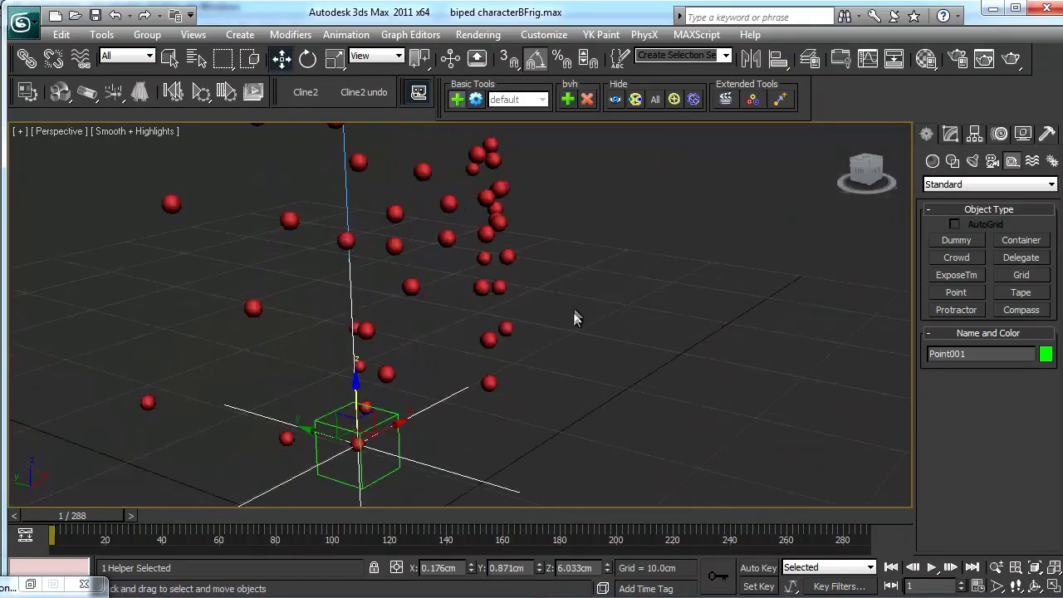
left_click(976, 133)
left_click(984, 239)
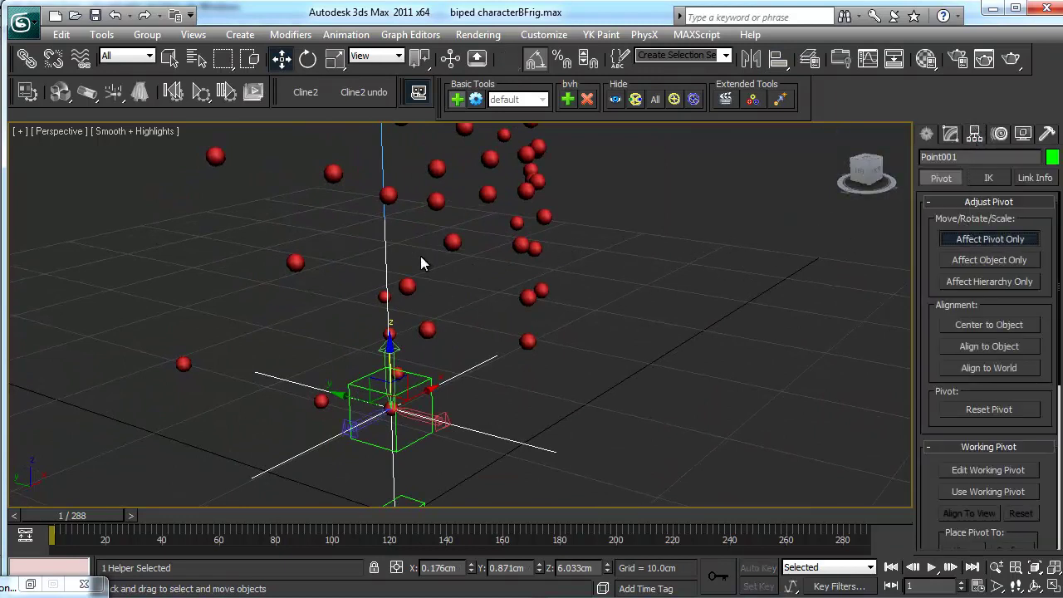
Rotate Point001's pivot 90° about Z, then turn off Affect Pivot Only
left_click(308, 58)
scroll(505, 370, "up", 3)
middle_click_drag(505, 371, 500, 316)
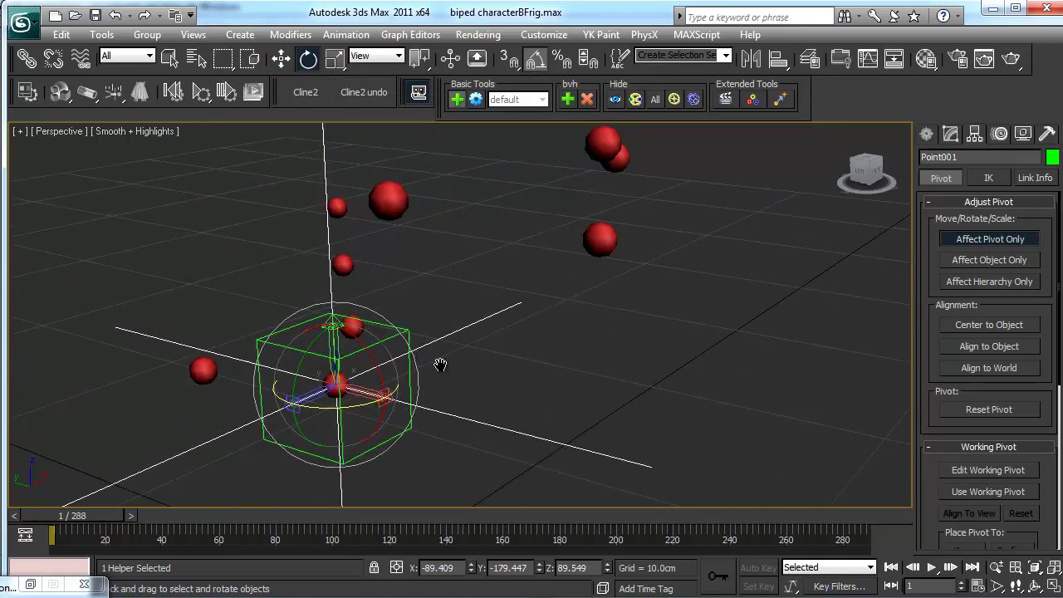
middle_click_drag(439, 363, 437, 323)
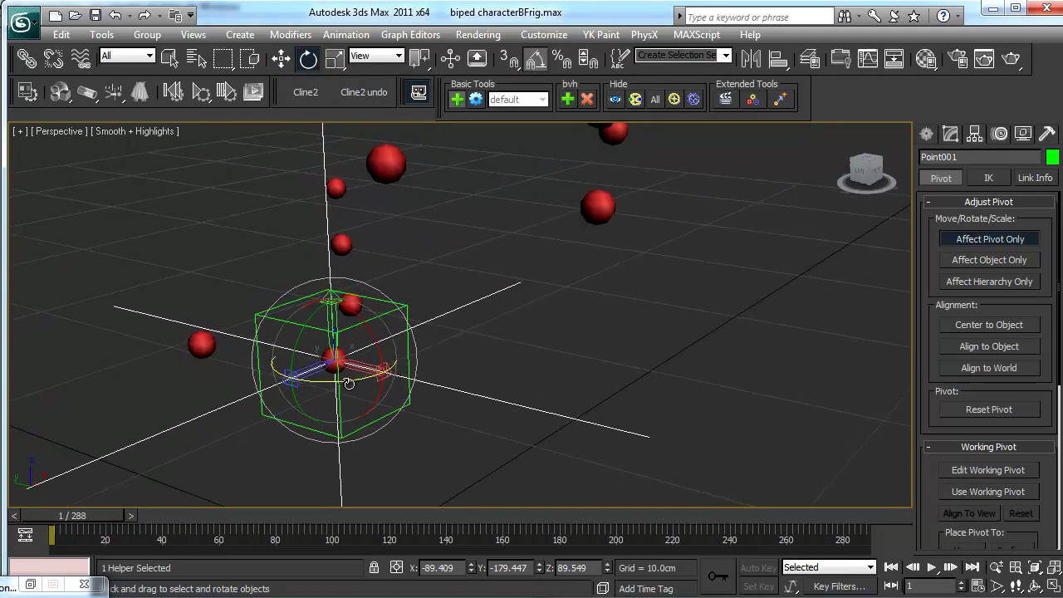
left_click_drag(340, 381, 416, 383)
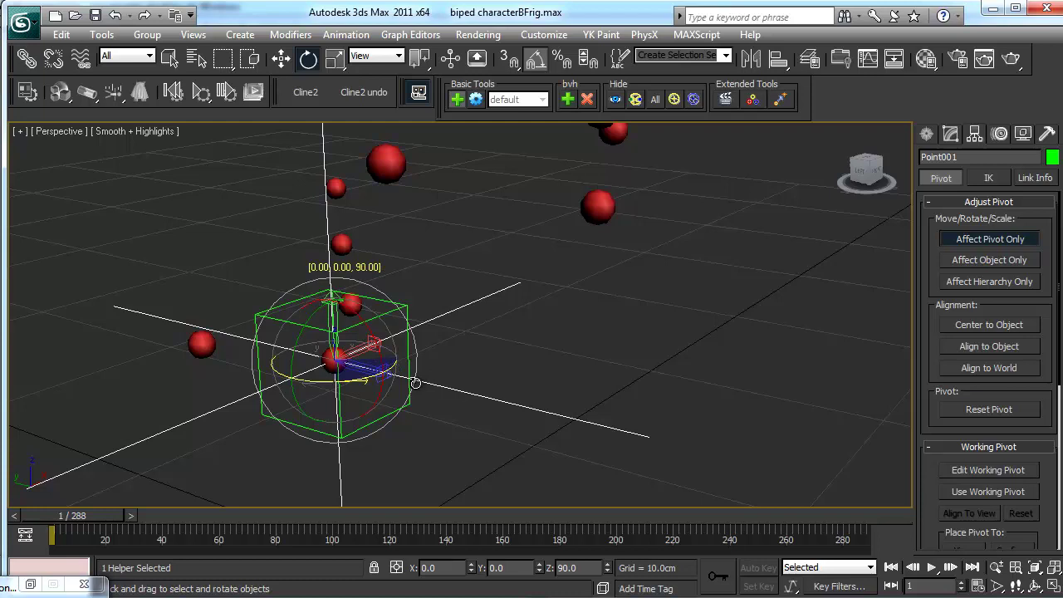
left_click_drag(415, 383, 417, 382)
left_click(1029, 239)
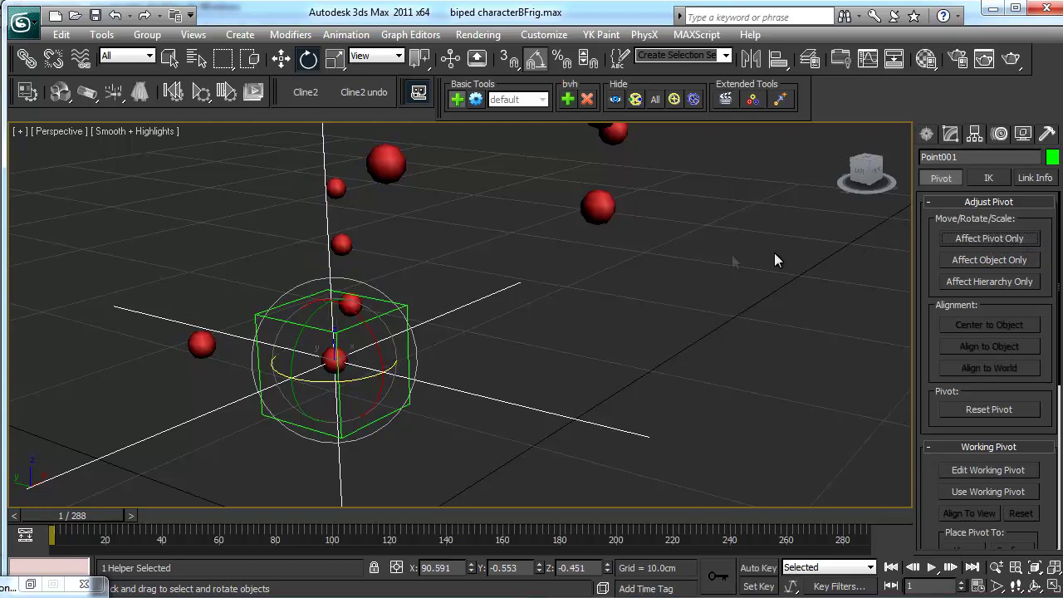
Select Dummy001 and review its LookAt constraint settings
left_click(410, 314)
middle_click_drag(583, 292, 610, 280, "alt")
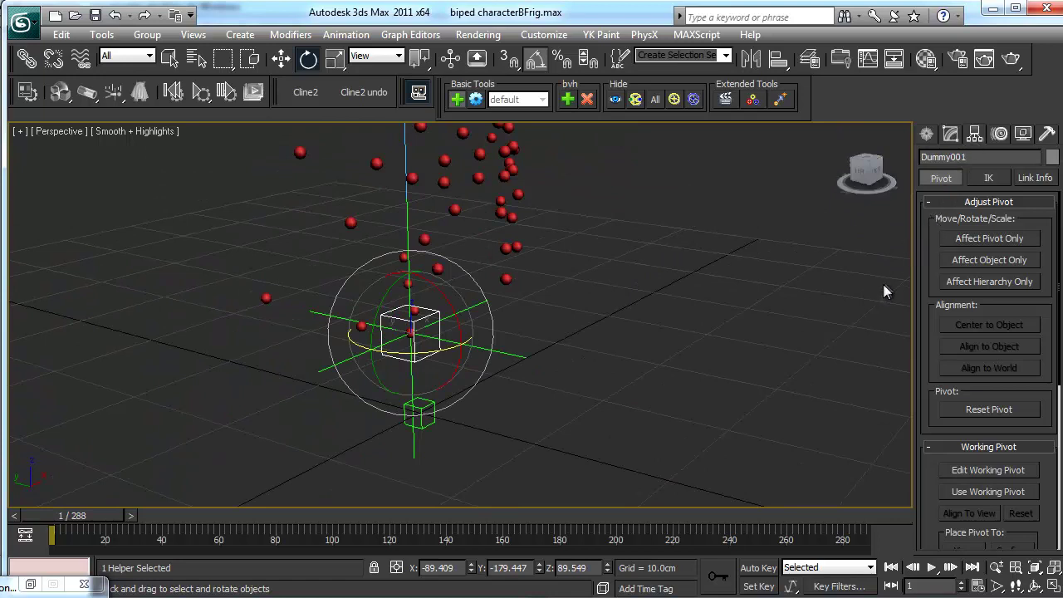
left_click(963, 239)
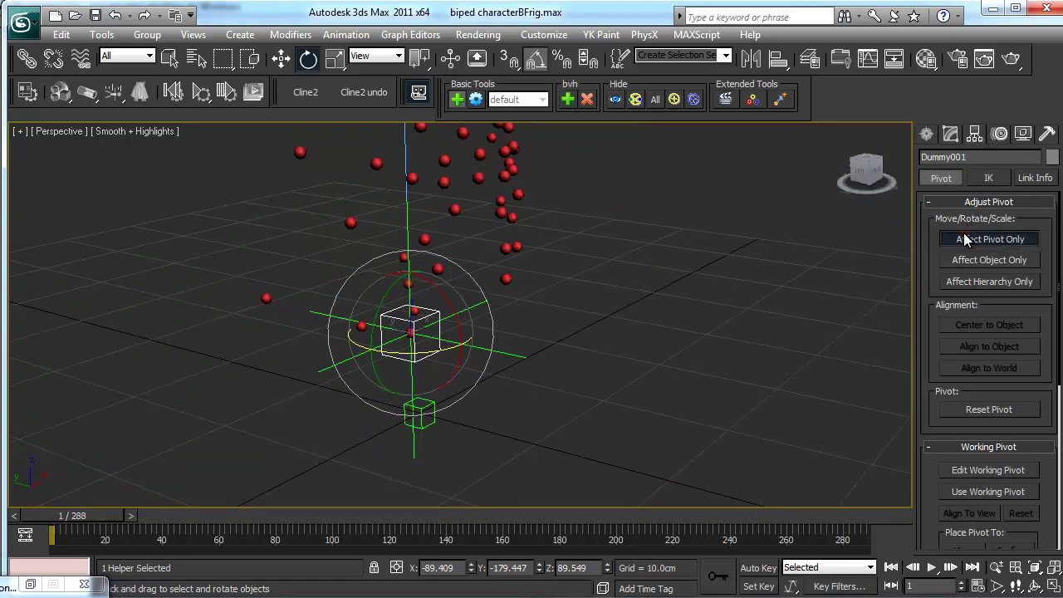
left_click(425, 353)
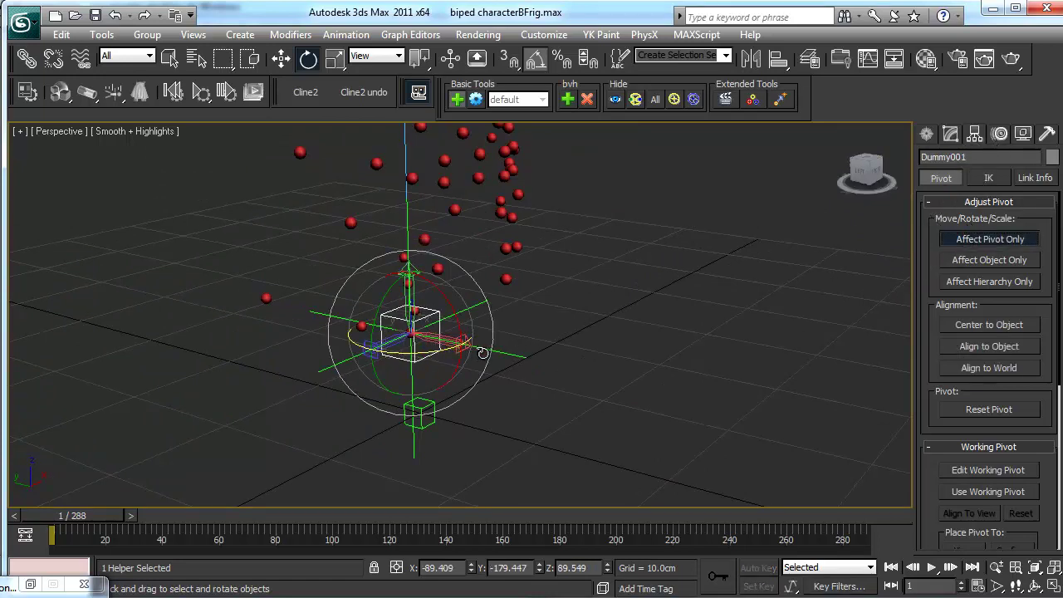
left_click(1016, 239)
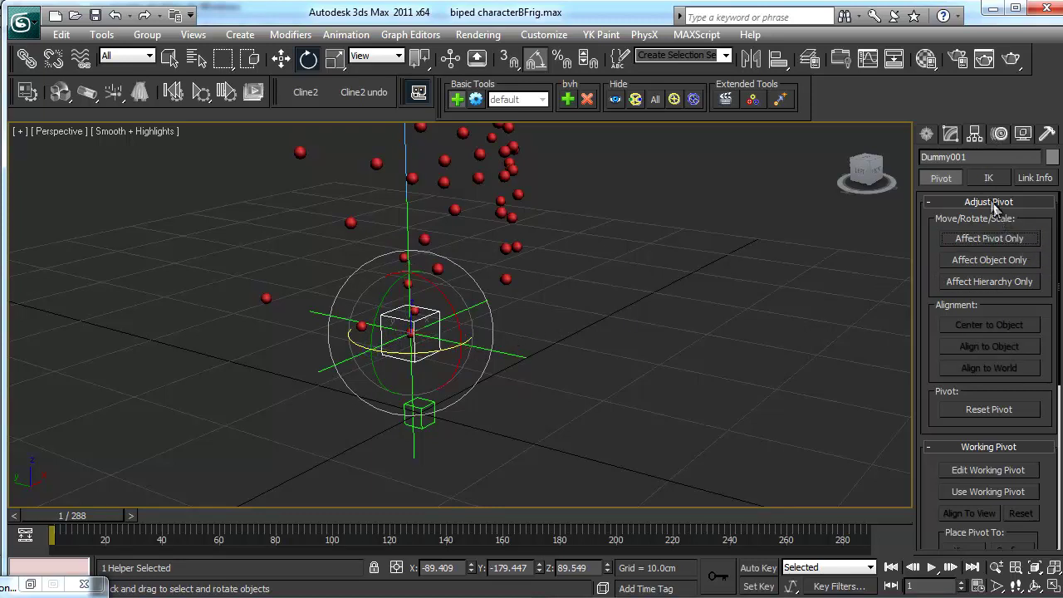
left_click(999, 135)
left_click(993, 440)
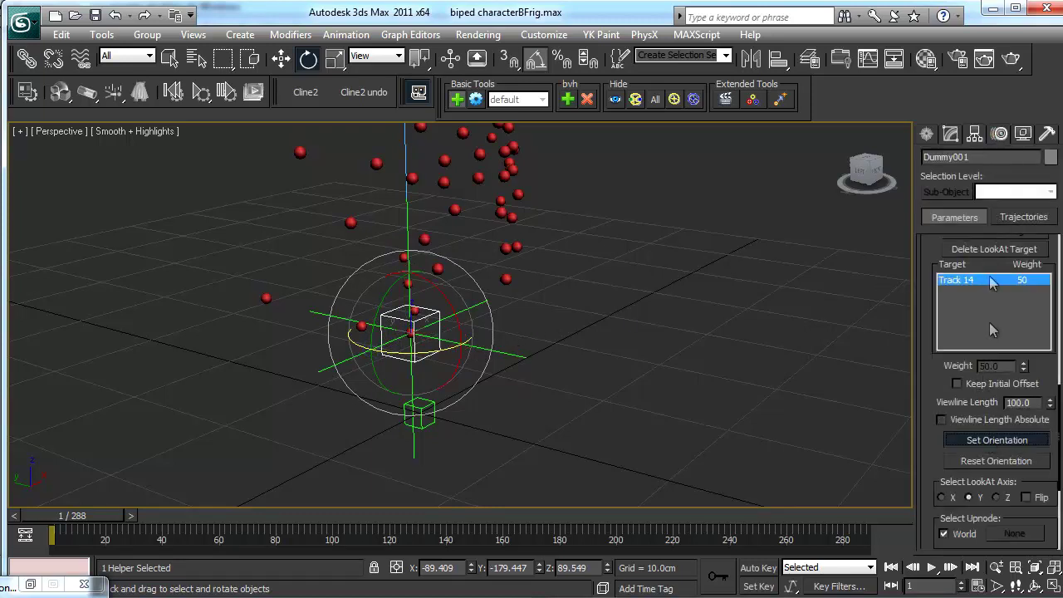
Rotate Dummy001's pivot about 90° (90.591, -0.553, -0.451) and return to its LookAt settings
left_click(973, 135)
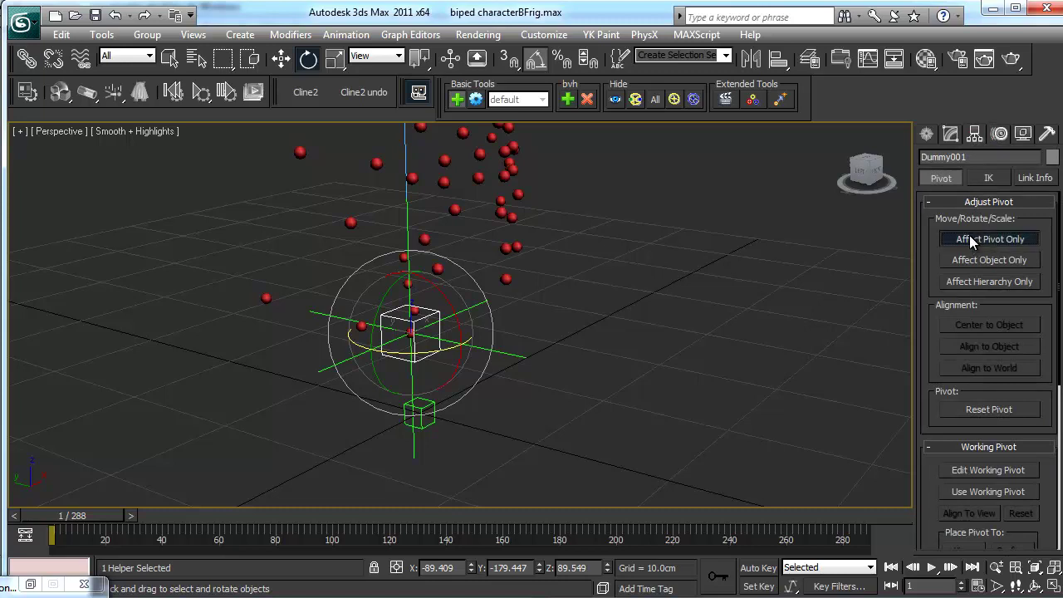
left_click(971, 240)
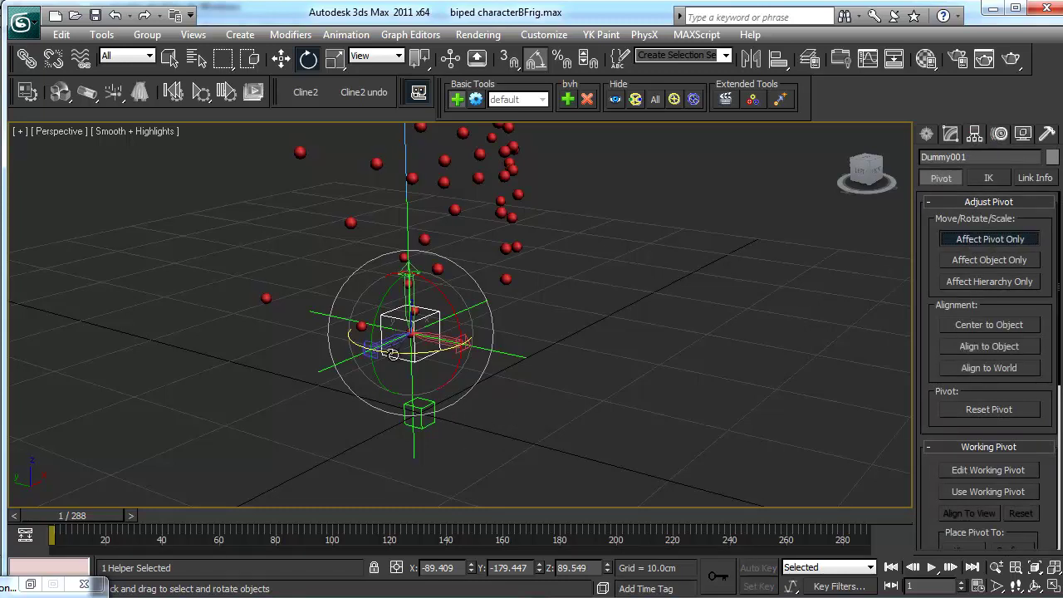
left_click_drag(391, 353, 466, 354)
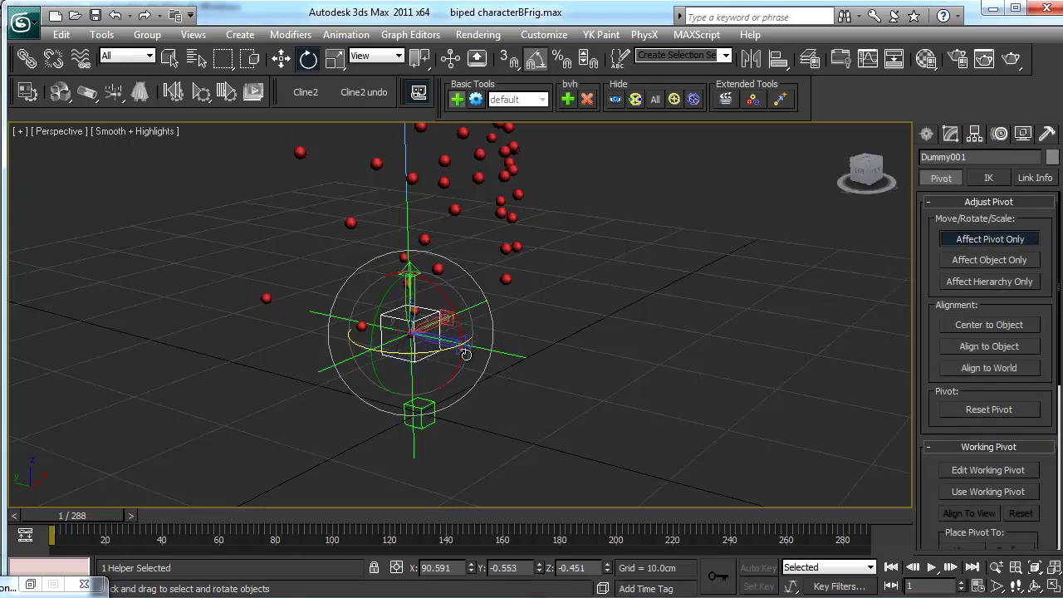
middle_click_drag(567, 363, 547, 366, "alt")
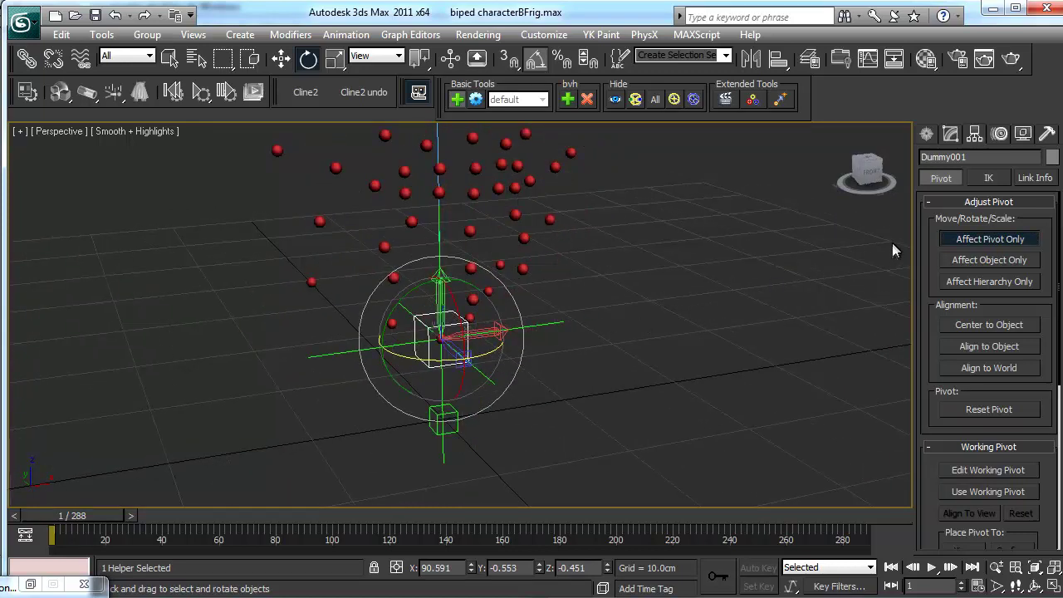
left_click(960, 240)
left_click(996, 132)
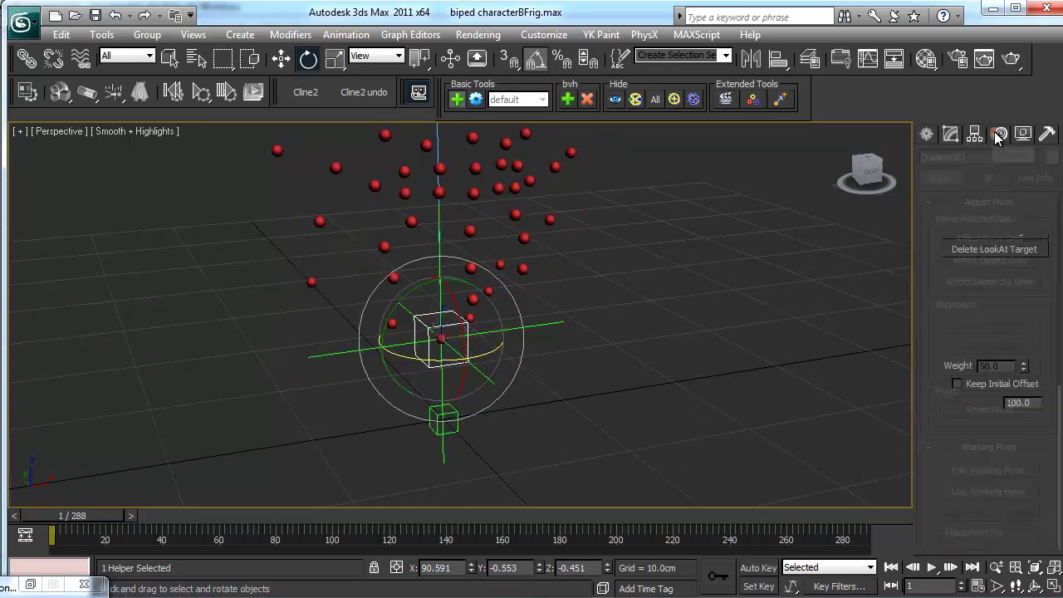
middle_click_drag(582, 289, 545, 293)
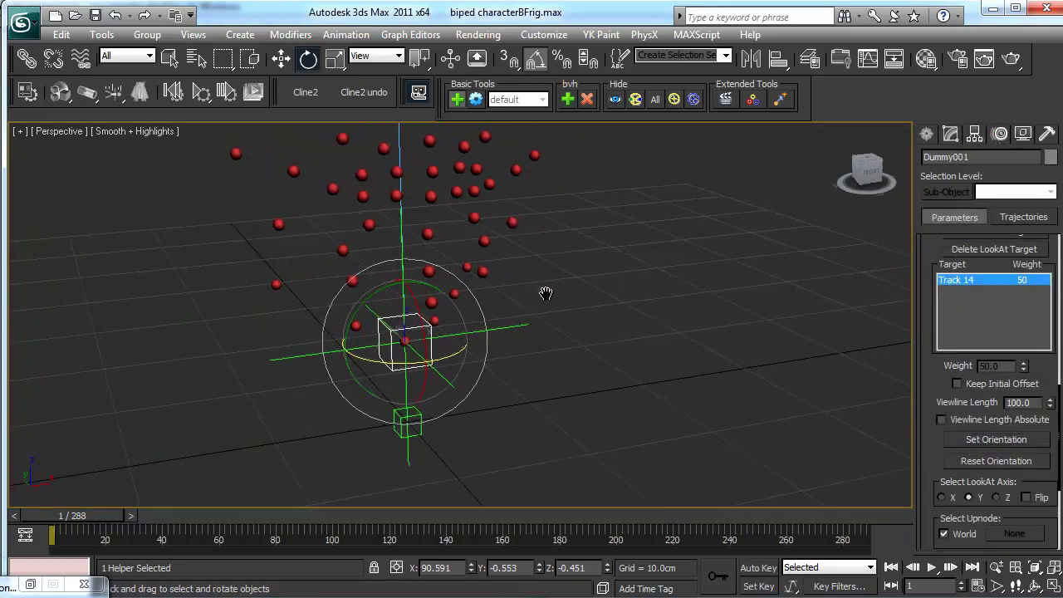
Play the animation twice to watch Dummy001 track Track 14, then rewind to frame 1
left_click(931, 568)
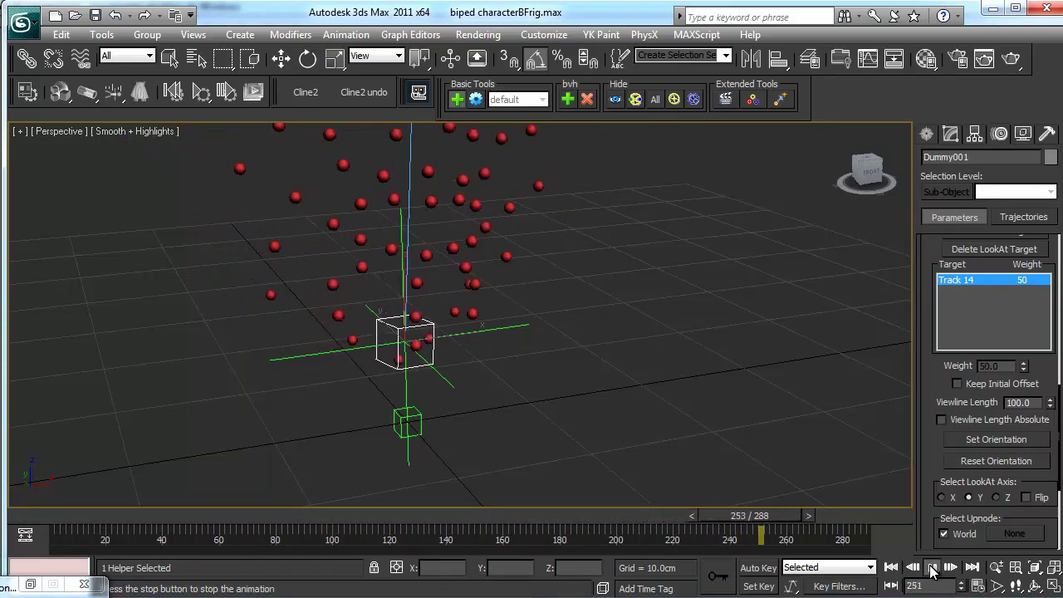
left_click(931, 567)
key("e")
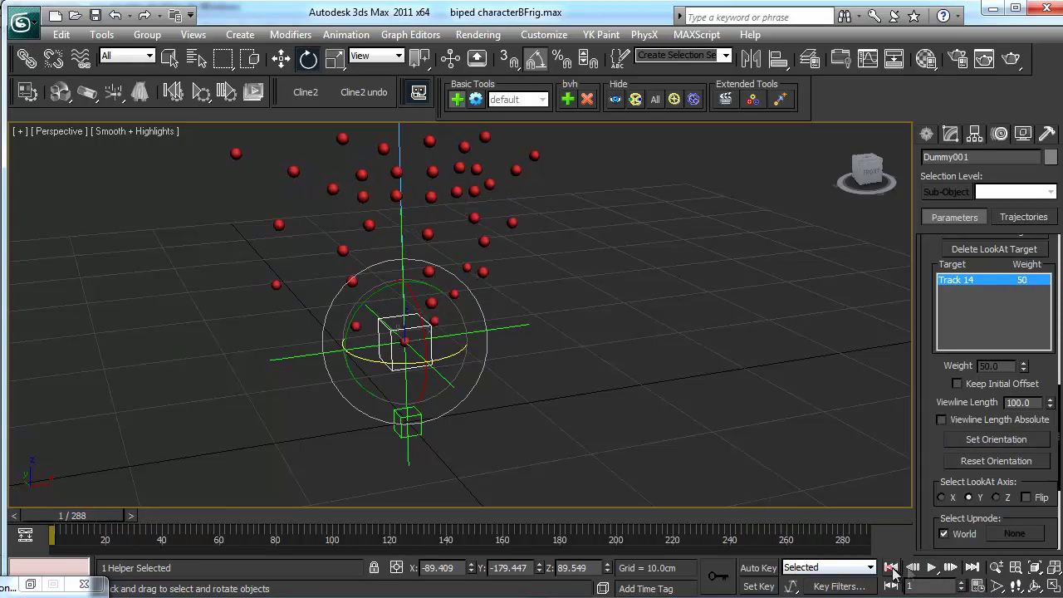
left_click(931, 567)
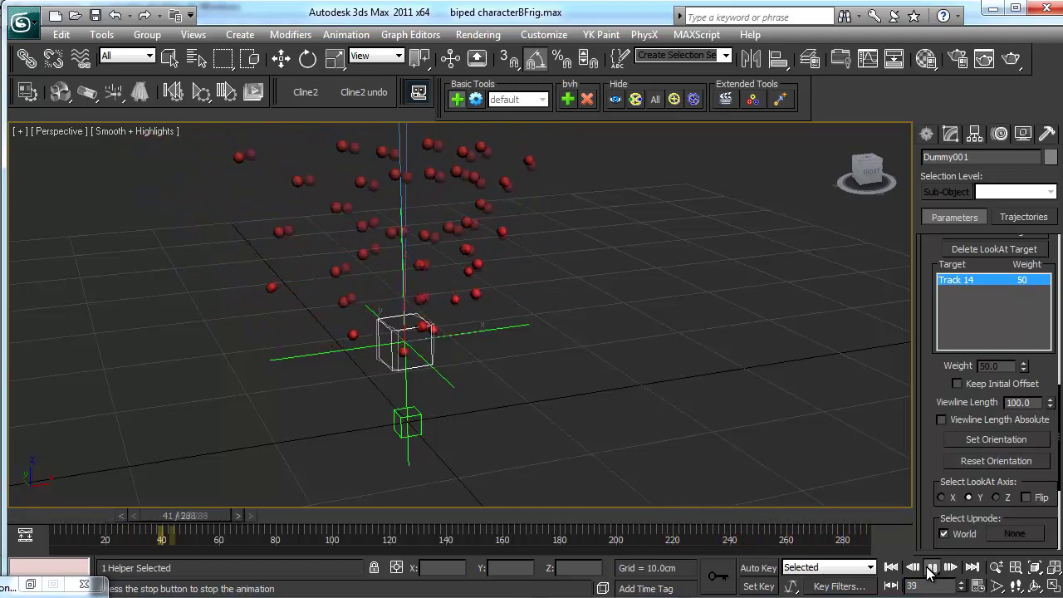
left_click(931, 567)
left_click(891, 568)
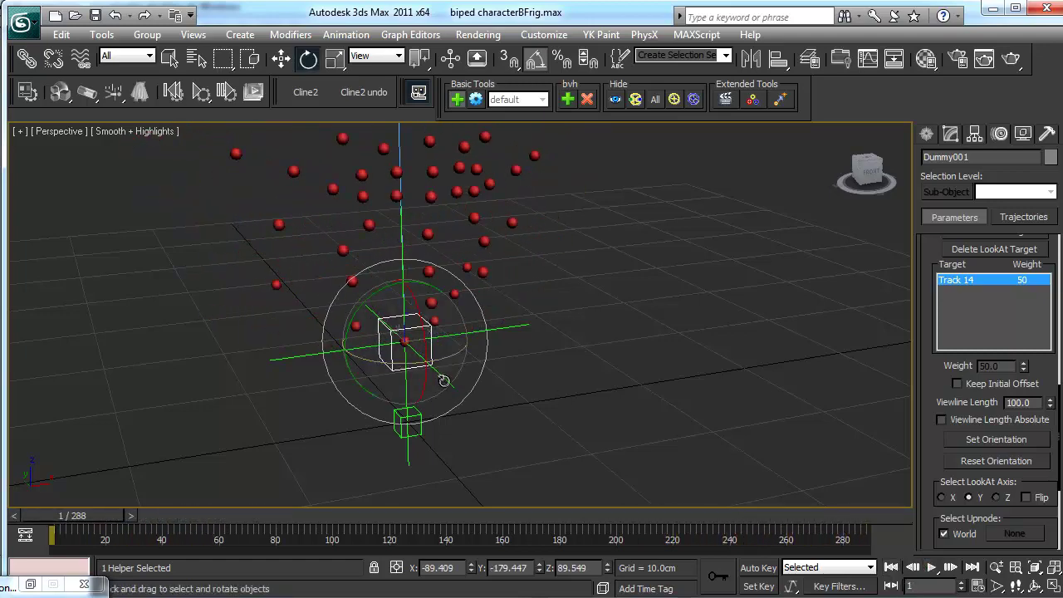
middle_click_drag(445, 380, 523, 382, "alt")
Rotate Point001's pivot -90° about Z with Affect Pivot Only, then turn it off
left_click(983, 134)
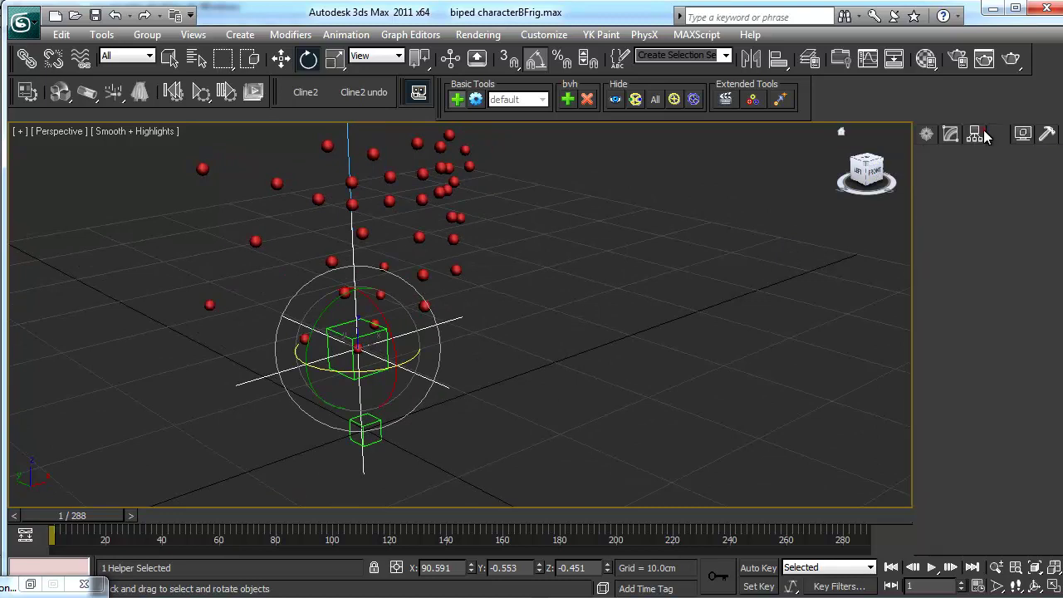
left_click(963, 239)
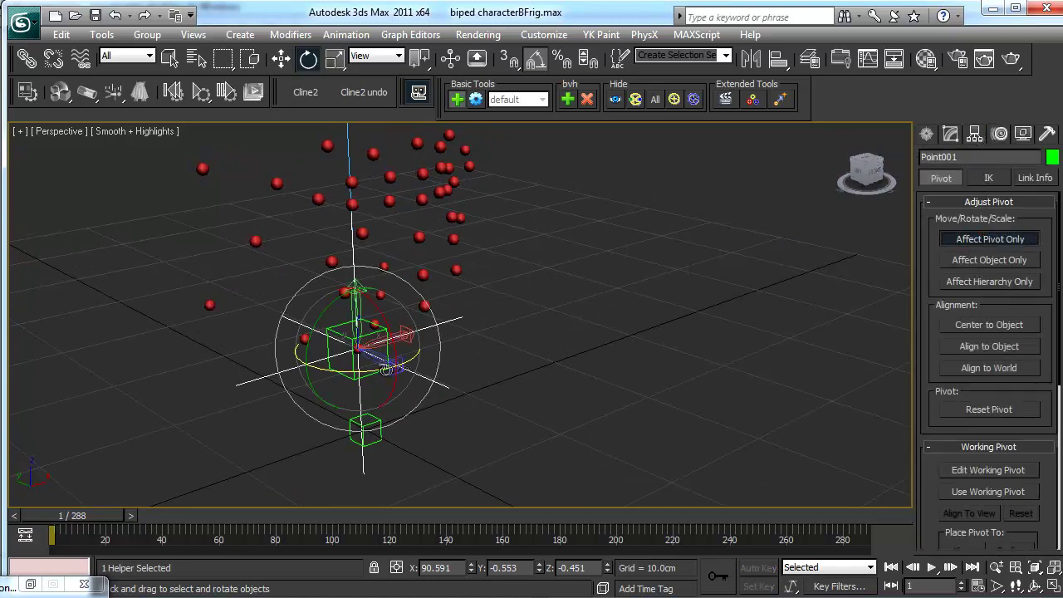
left_click_drag(386, 369, 308, 368)
middle_click_drag(470, 326, 487, 341)
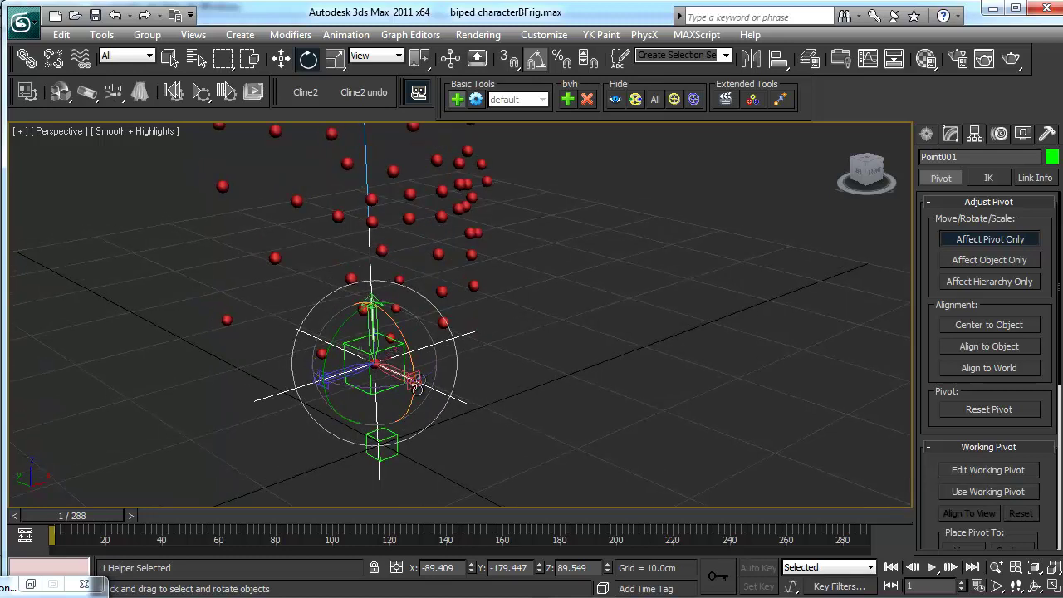
left_click(964, 240)
Select Dummy001, Track 14 and Point001 in turn to inspect the LookAt line
middle_click_drag(631, 320, 613, 301)
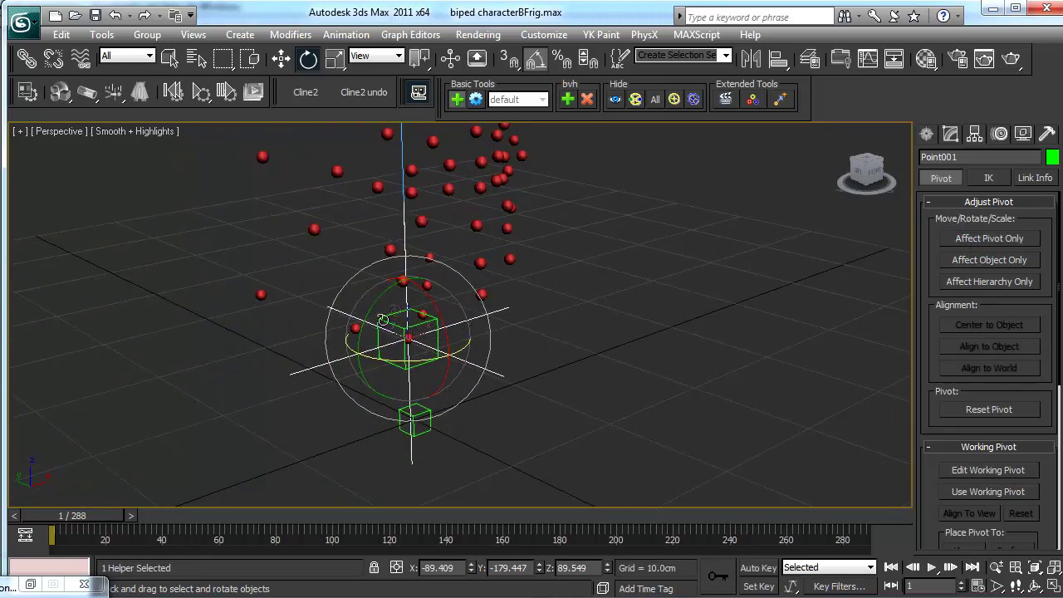
middle_click_drag(557, 312, 554, 331)
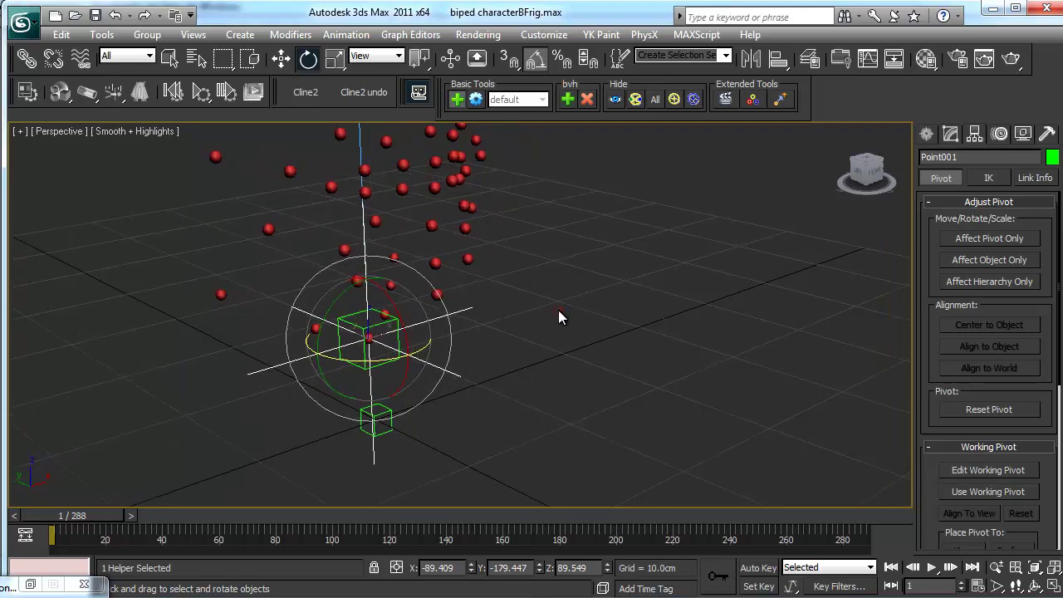
left_click(559, 311)
scroll(503, 366, "down", 8)
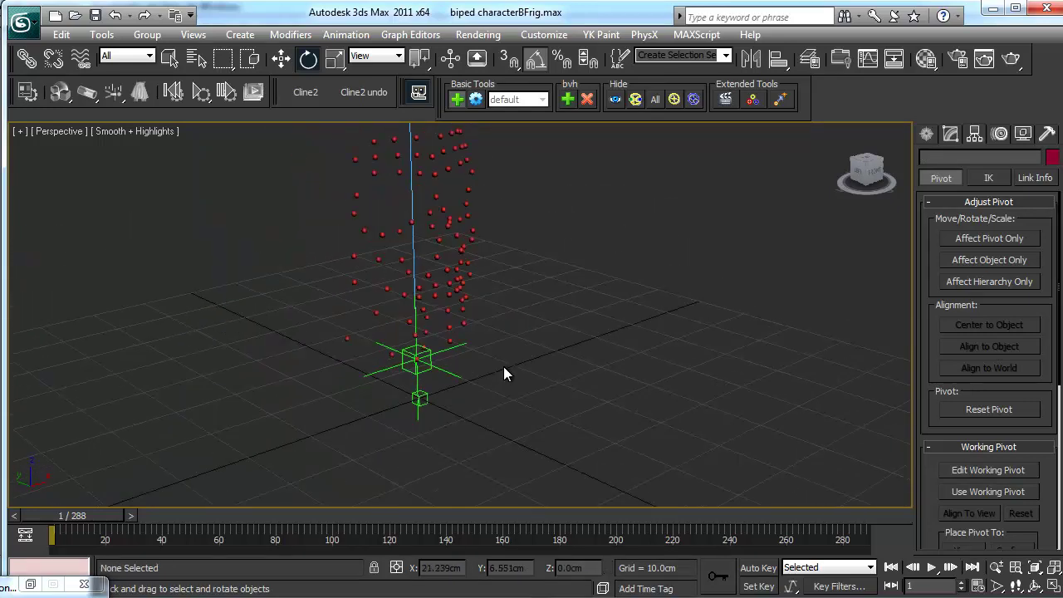
scroll(503, 353, "up", 2)
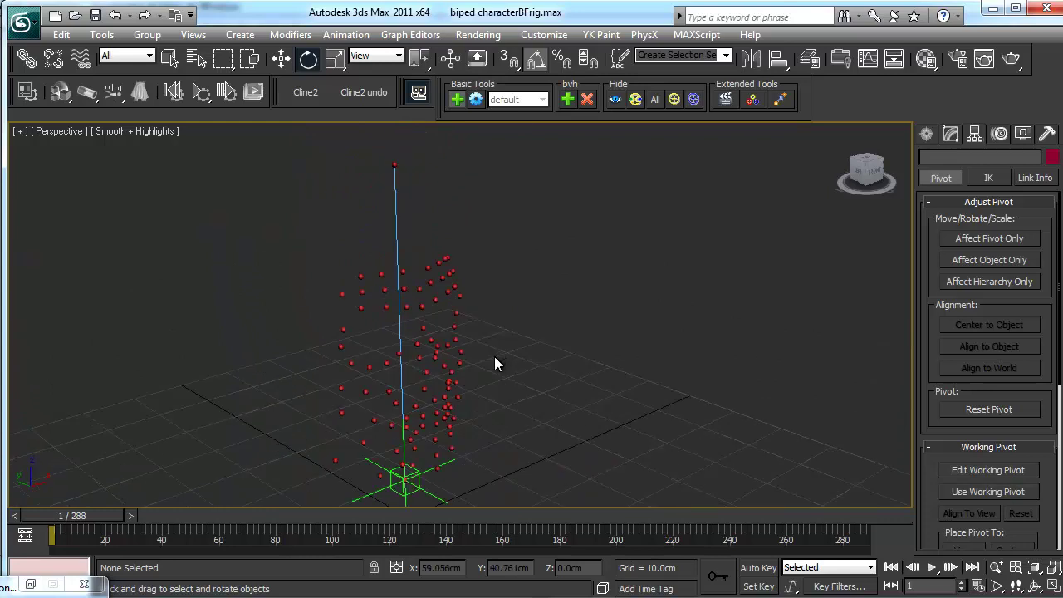
middle_click_drag(495, 363, 476, 432)
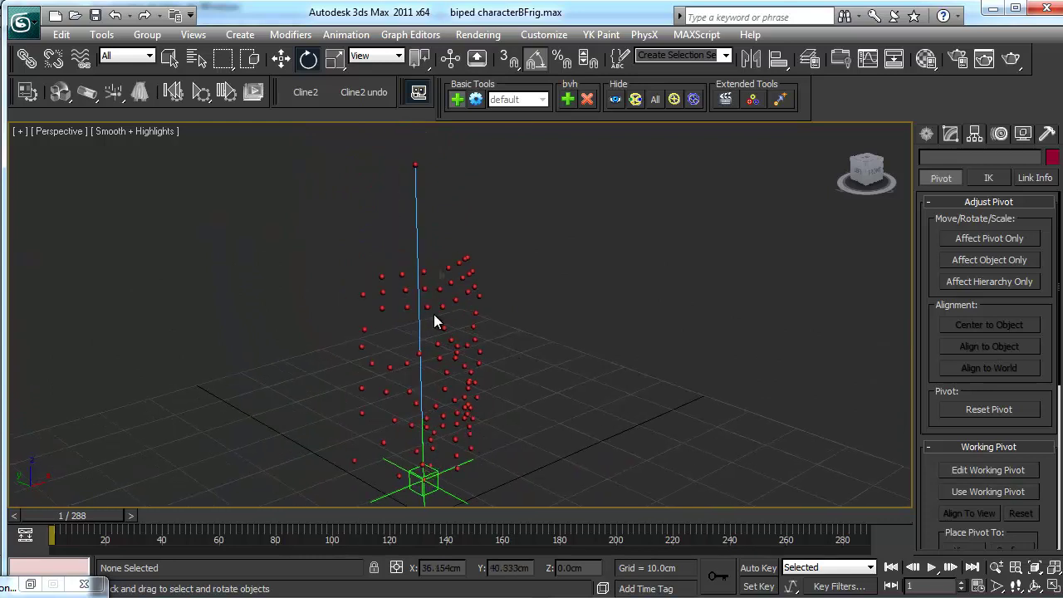
left_click(435, 478)
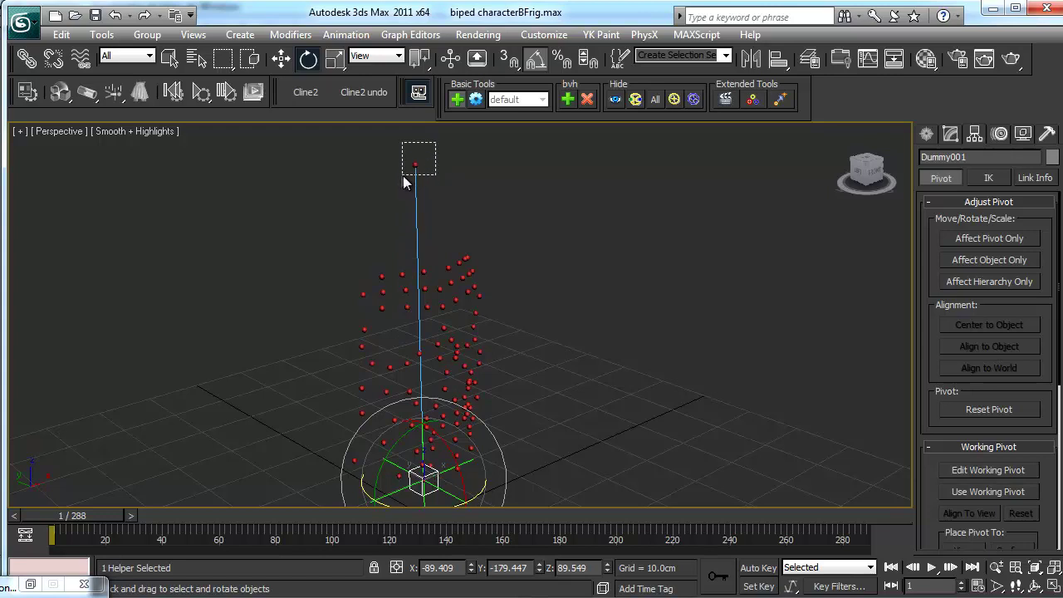
left_click_drag(403, 175, 395, 172)
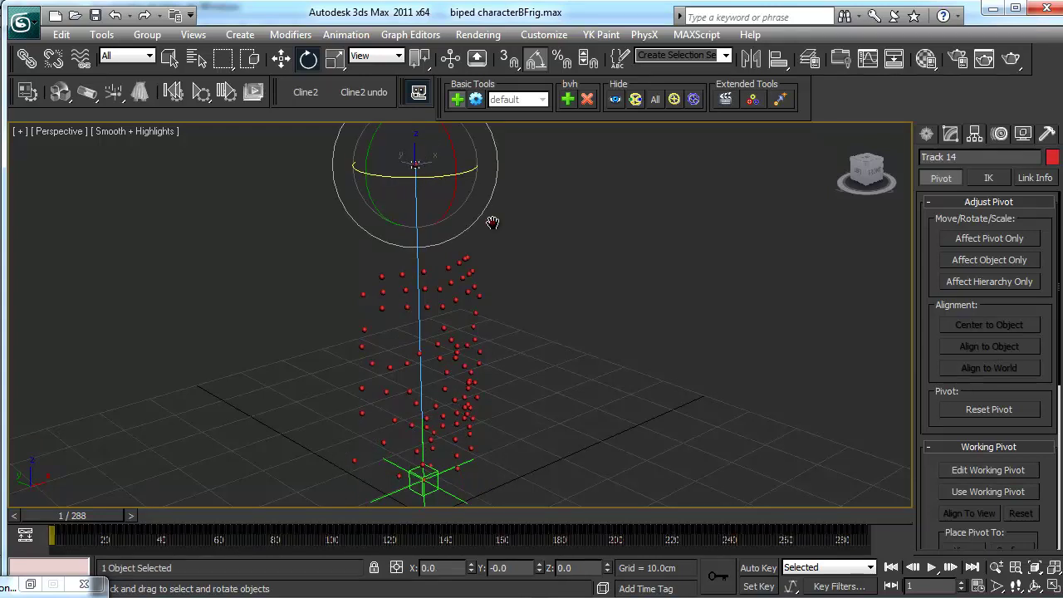
scroll(492, 223, "up", 5)
left_click(421, 328)
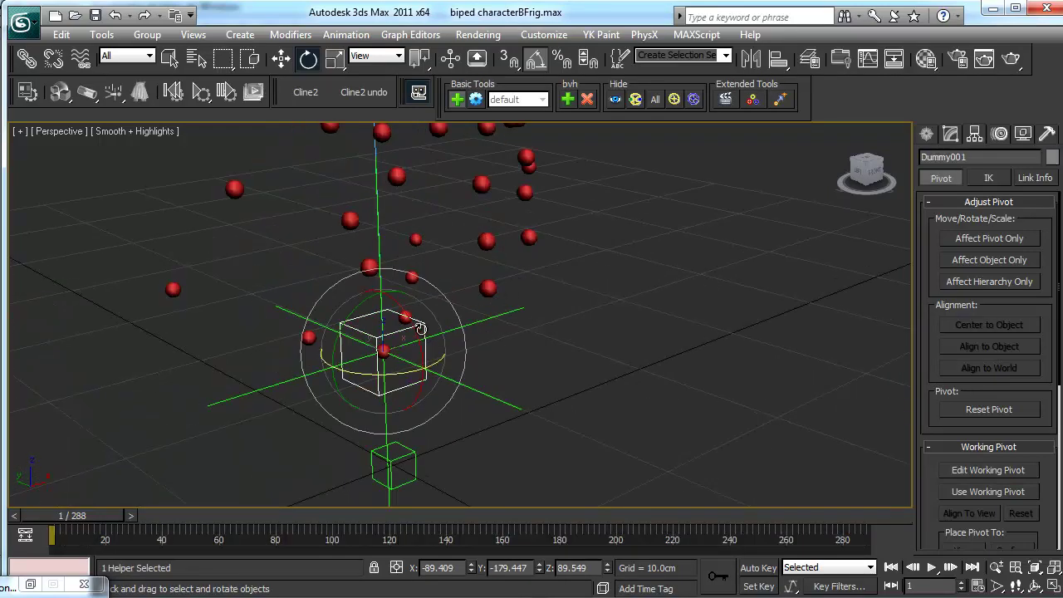
left_click(484, 320)
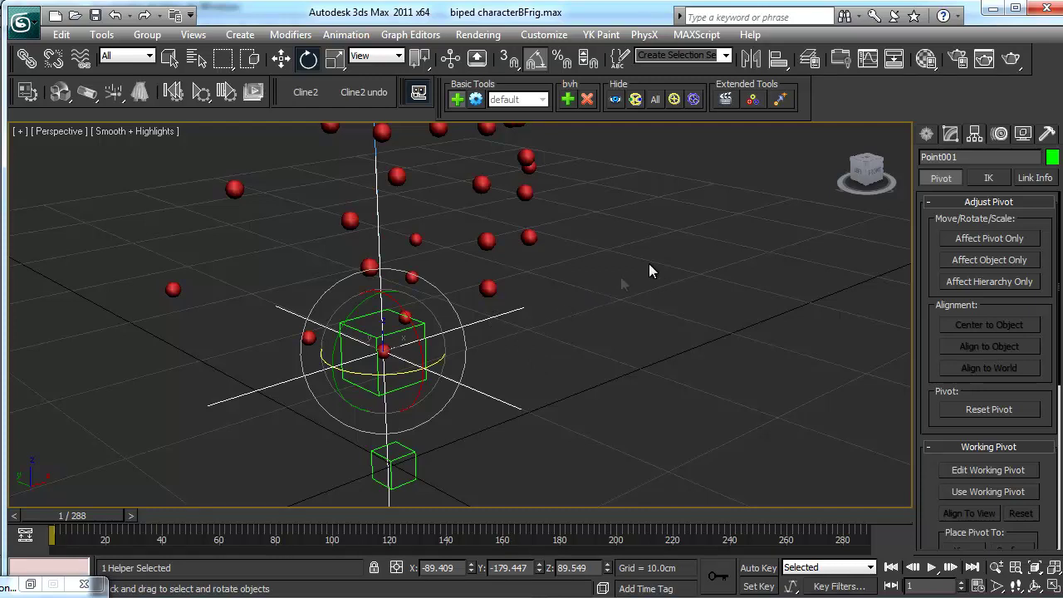
Open the MAXScript Listener and paste the 'for i=1 to 300 do with animate on' transform-copy line
key("F11")
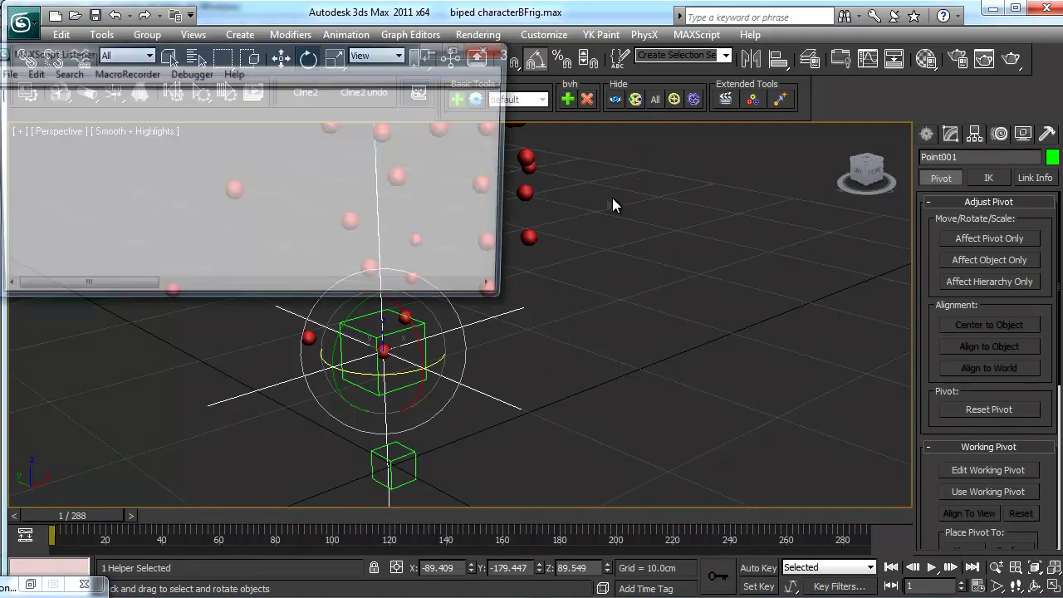
left_click_drag(191, 51, 291, 142)
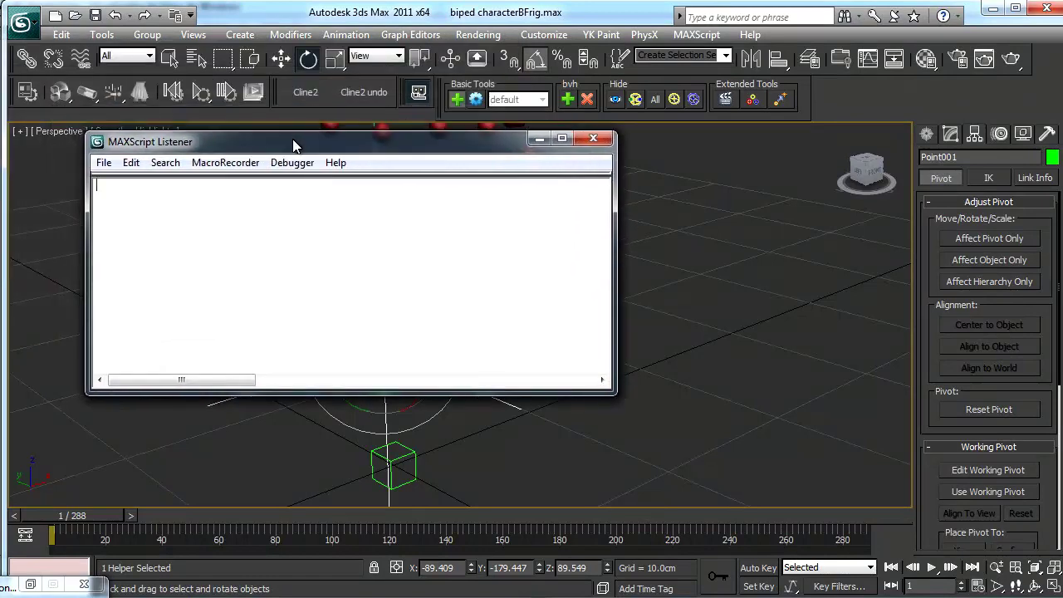
left_click(592, 138)
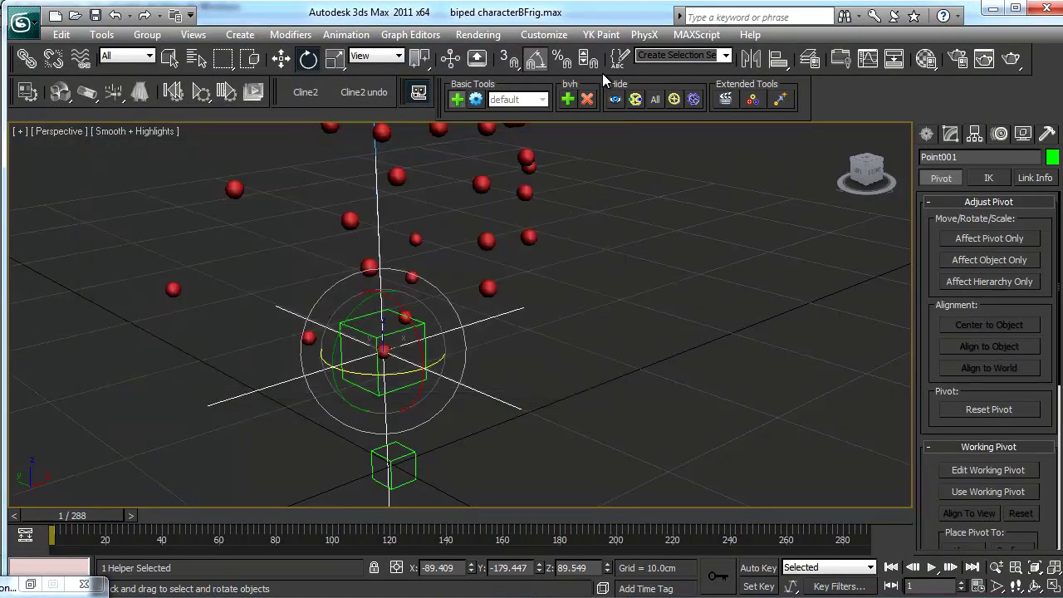
left_click(696, 37)
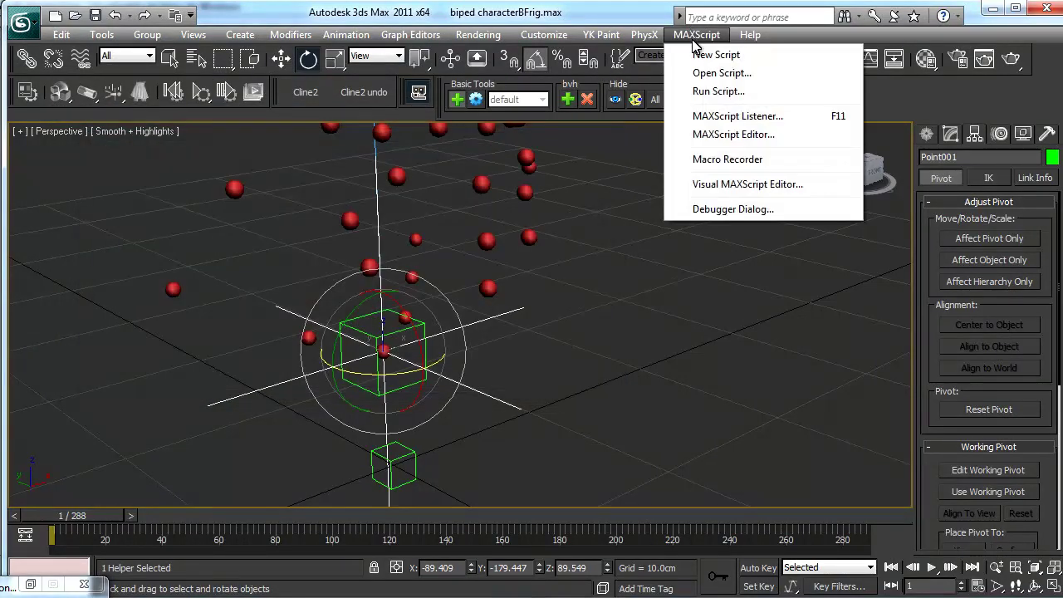
left_click(732, 119)
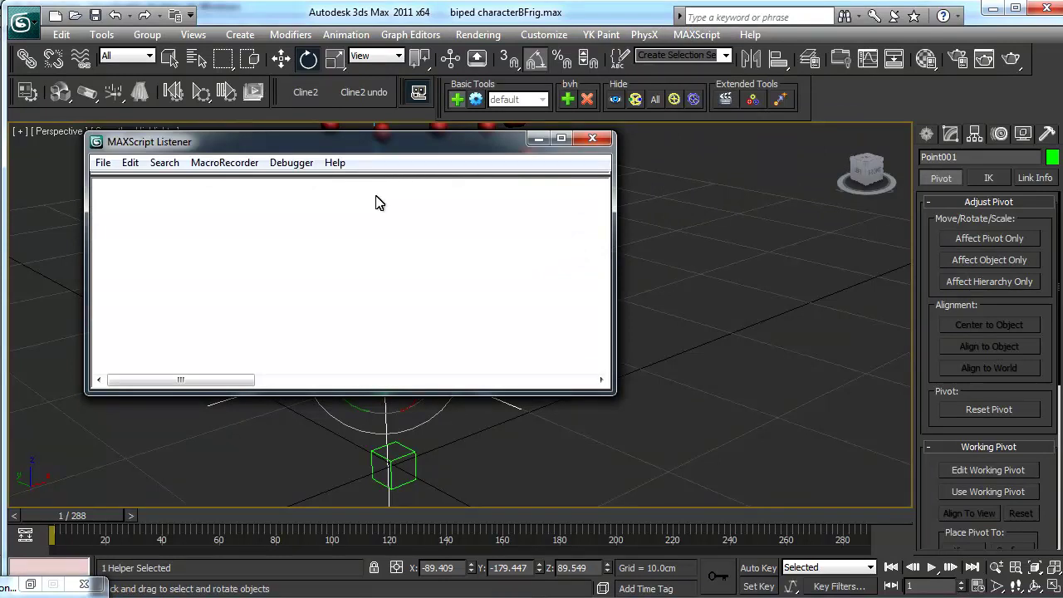
right_click(305, 196)
left_click(387, 283)
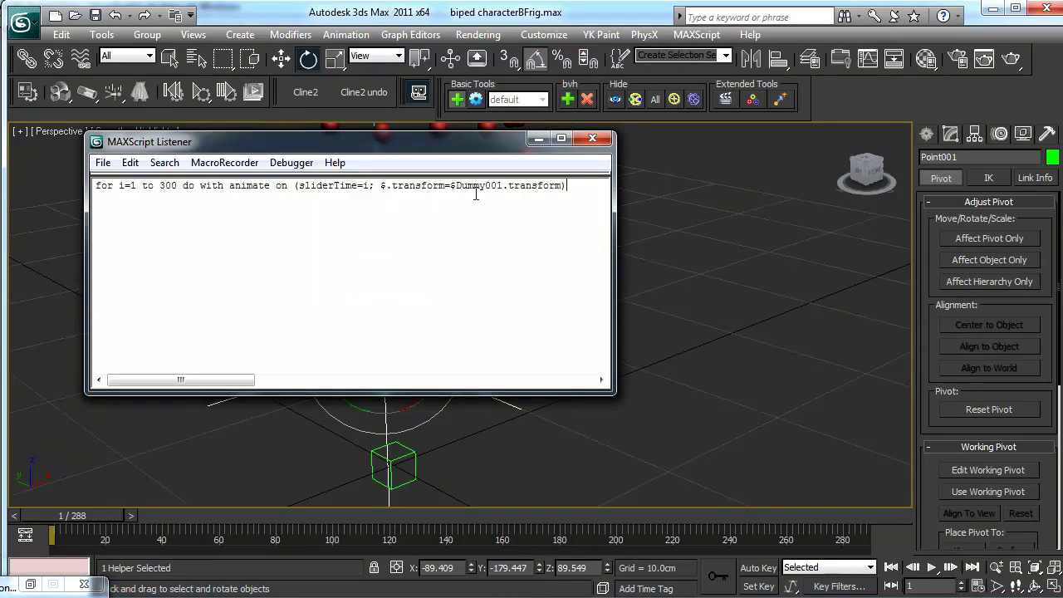
Reposition the Listener window so the helper stays visible in the viewport
left_click_drag(478, 143, 532, 208)
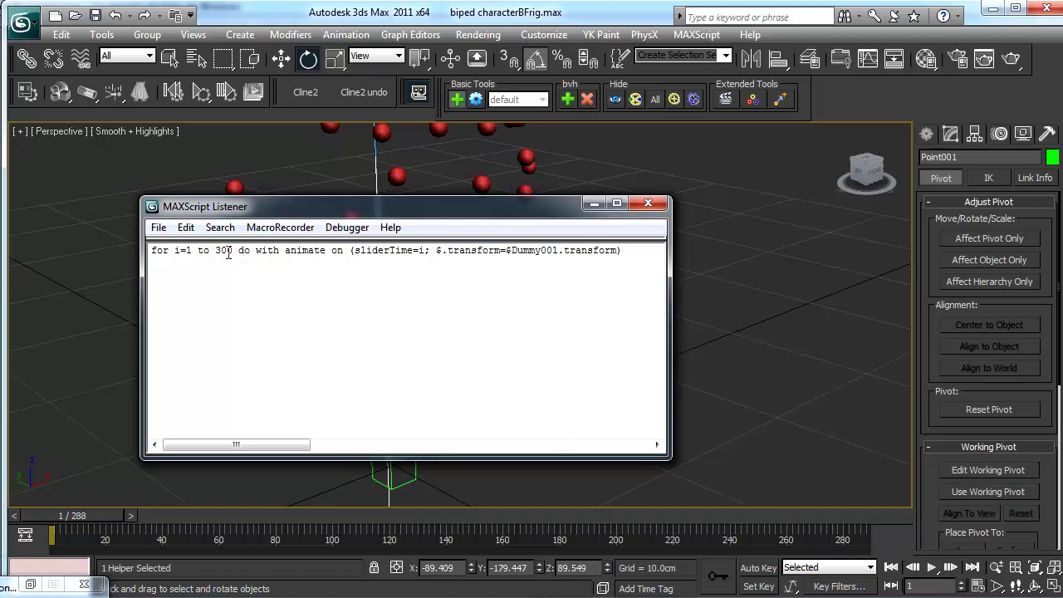
left_click_drag(287, 231, 252, 299)
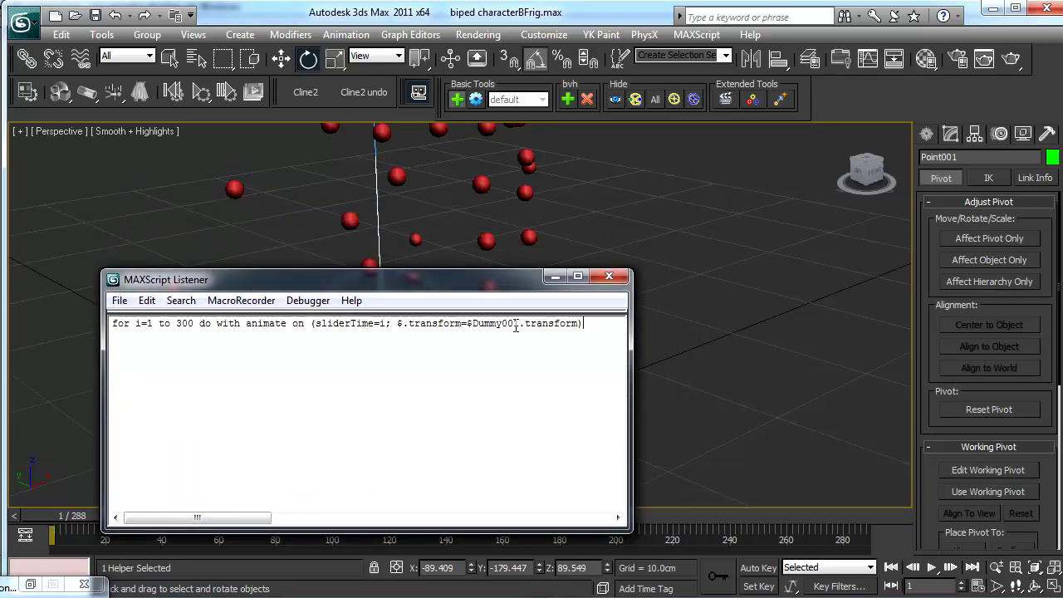
left_click_drag(475, 286, 231, 243)
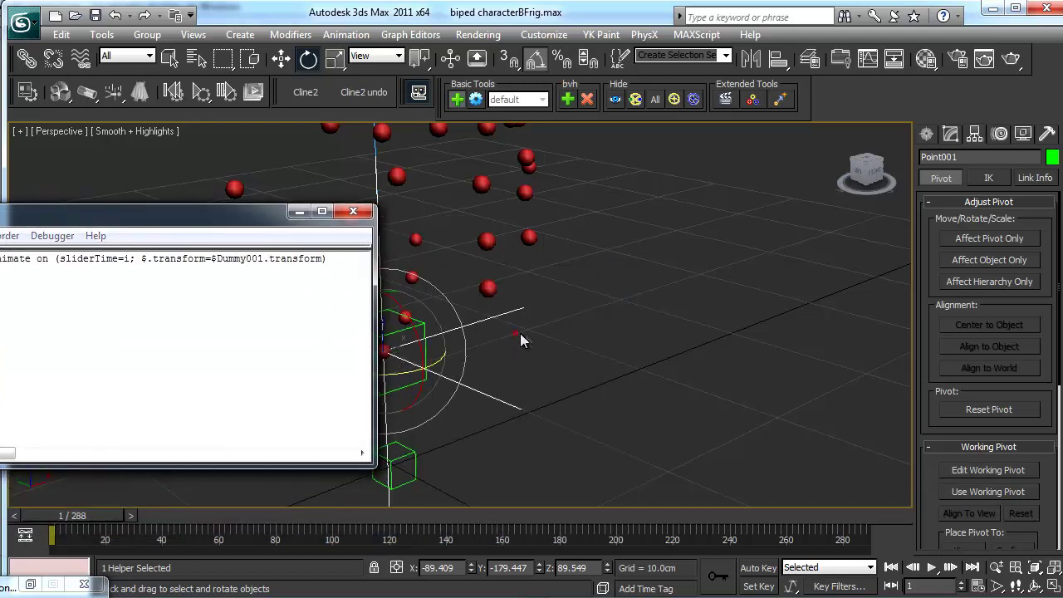
middle_click_drag(512, 333, 727, 330)
left_click_drag(241, 211, 386, 181)
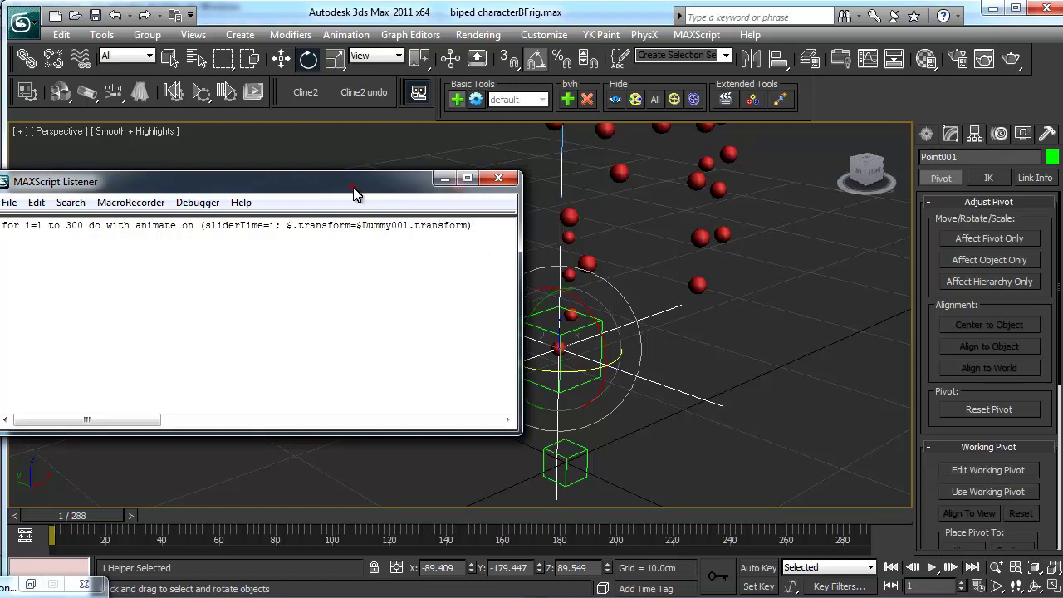
left_click_drag(353, 193, 320, 193)
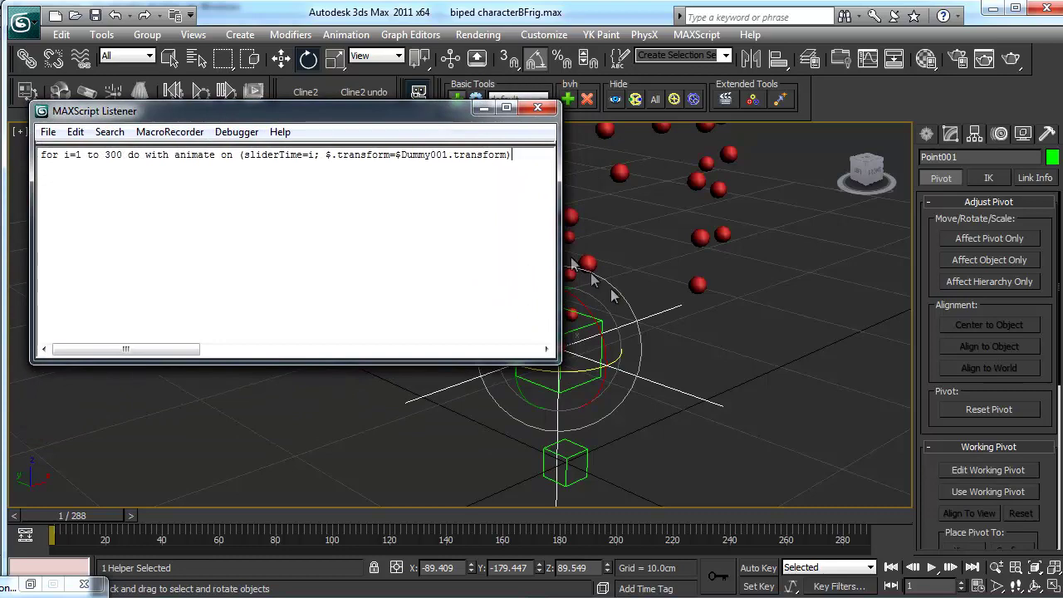
middle_click_drag(712, 344, 796, 388)
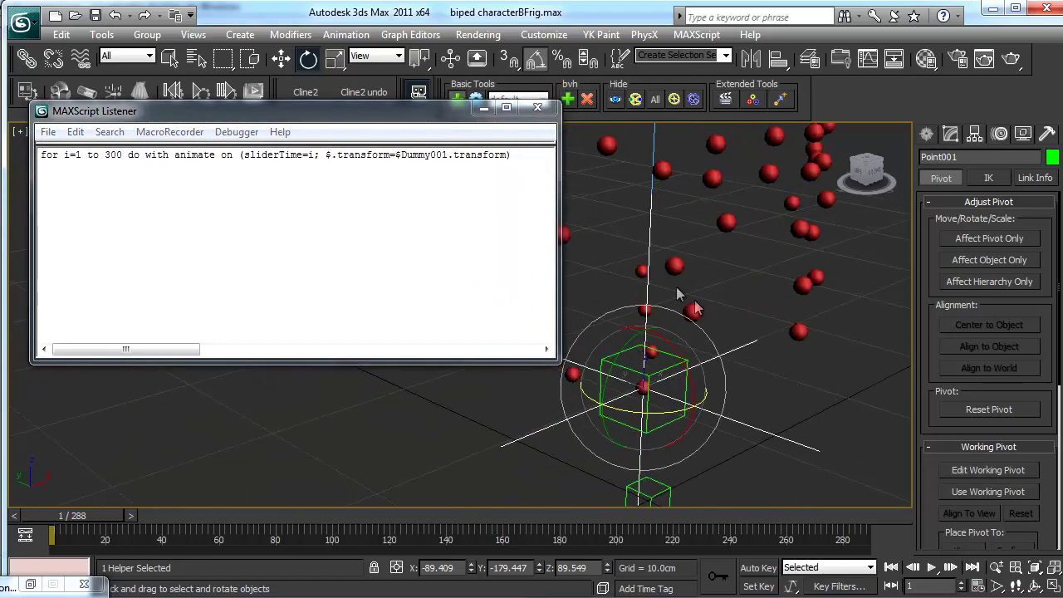
Run the script to bake Dummy001's transform onto the helper, then close the Listener
key("Return")
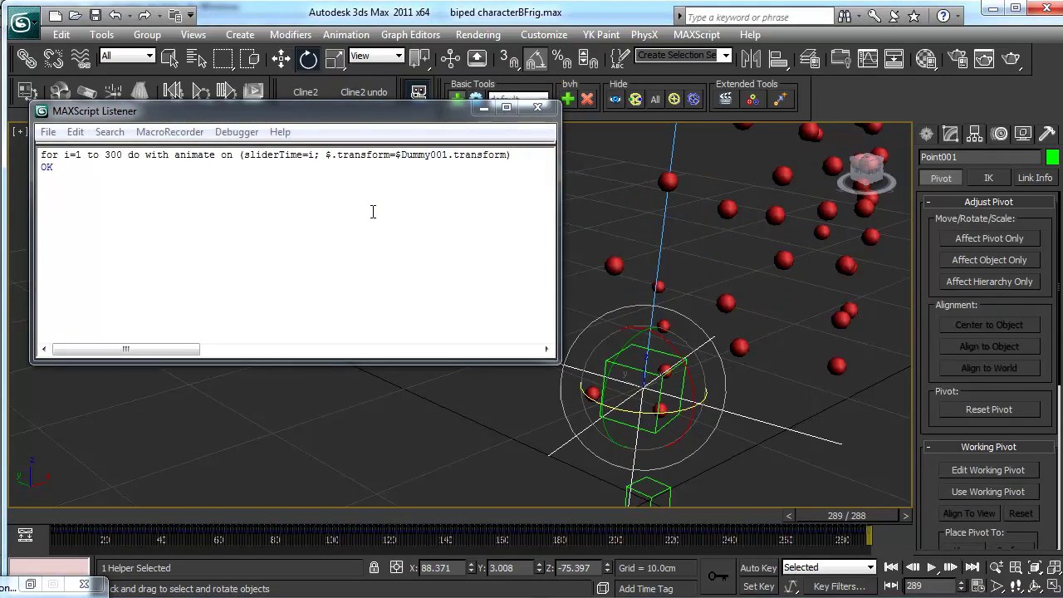
left_click(484, 108)
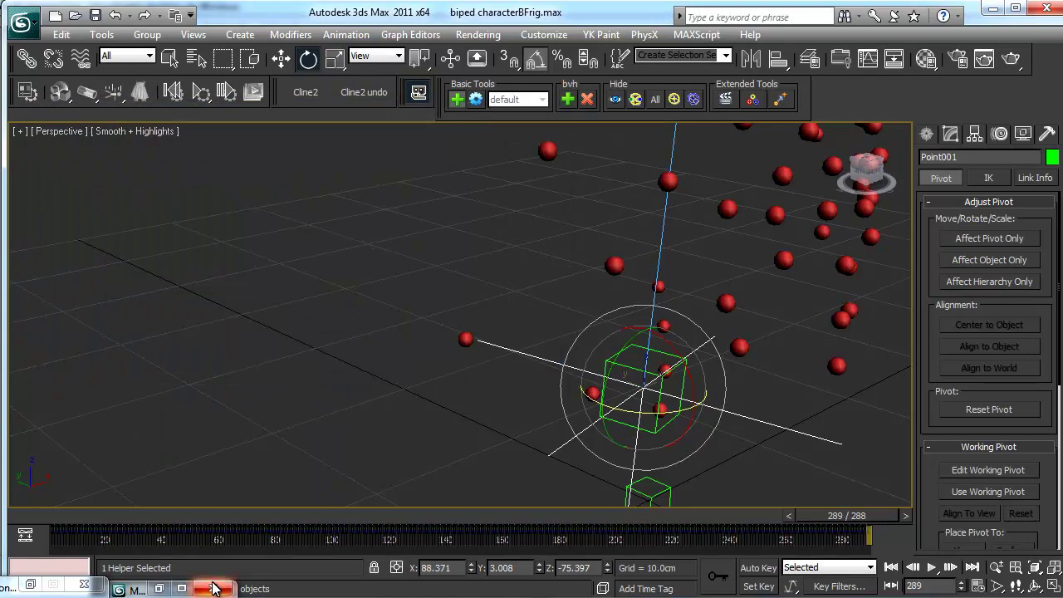
left_click(213, 588)
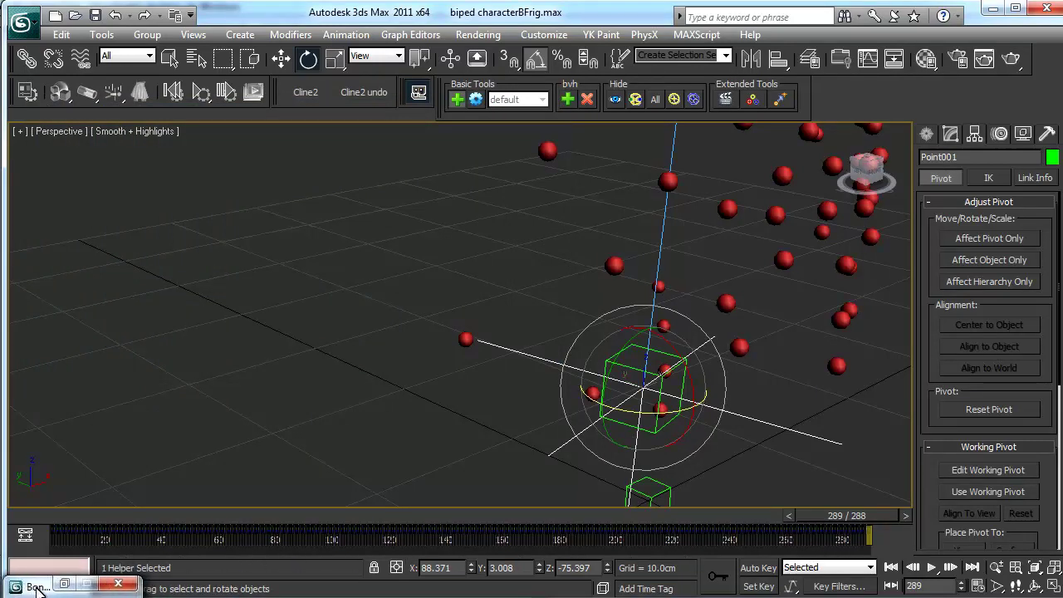
Play the baked animation from the start to verify it, then return to frame 1
left_click(889, 568)
left_click(930, 569)
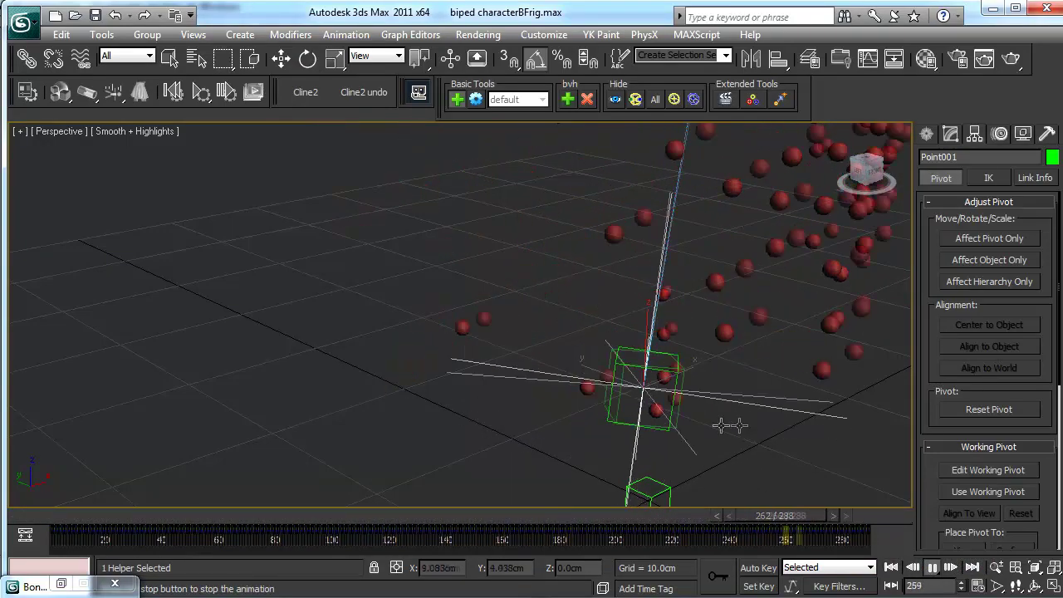
left_click(932, 567)
key("e")
left_click(890, 567)
middle_click_drag(678, 446, 526, 457)
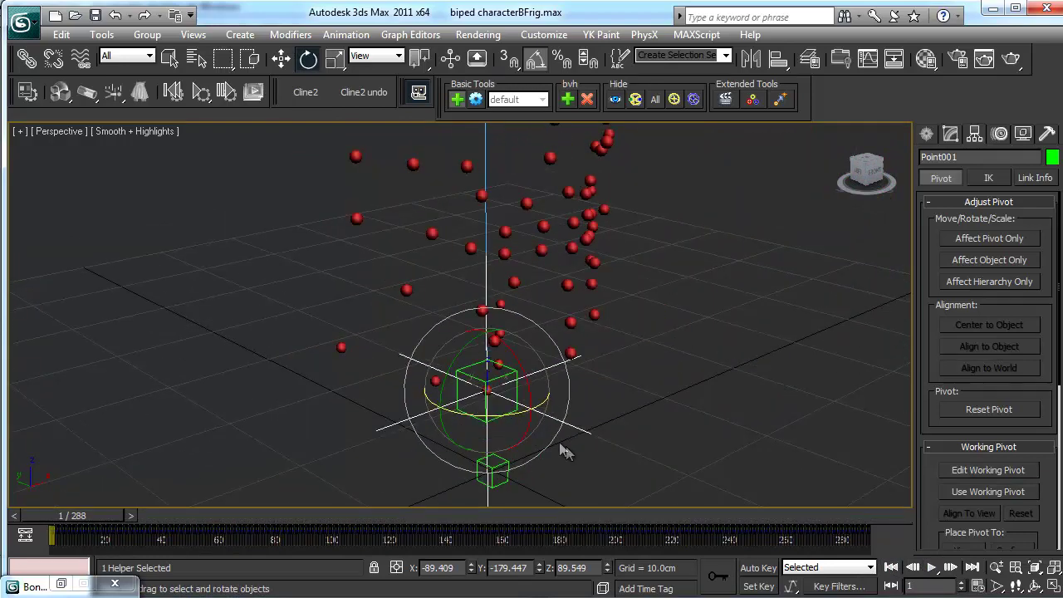
Link both helpers to the TRCCloud001 box with Select and Link
left_click(511, 376, "ctrl")
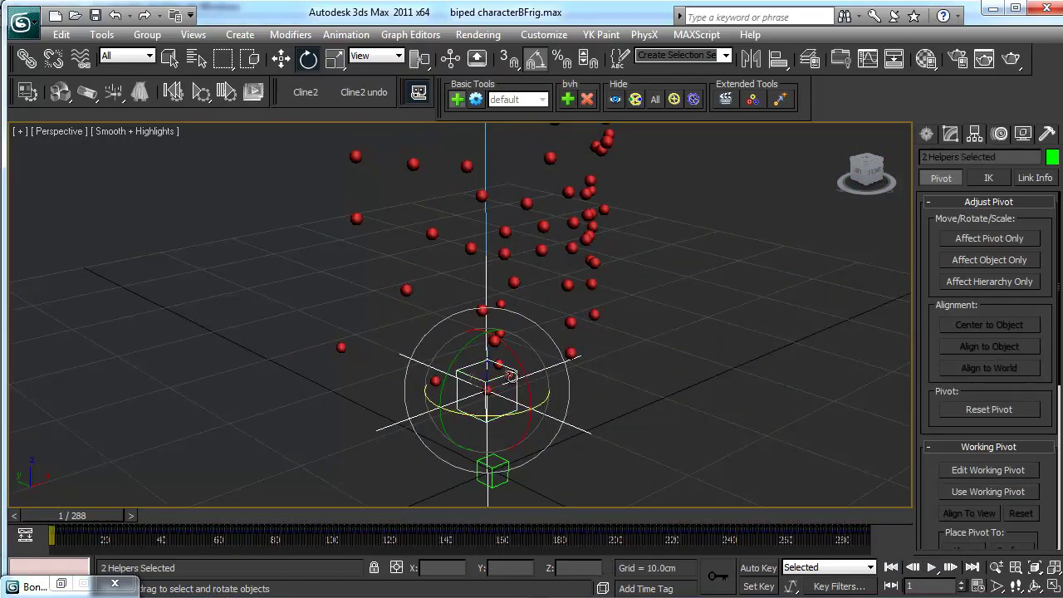
left_click(27, 59)
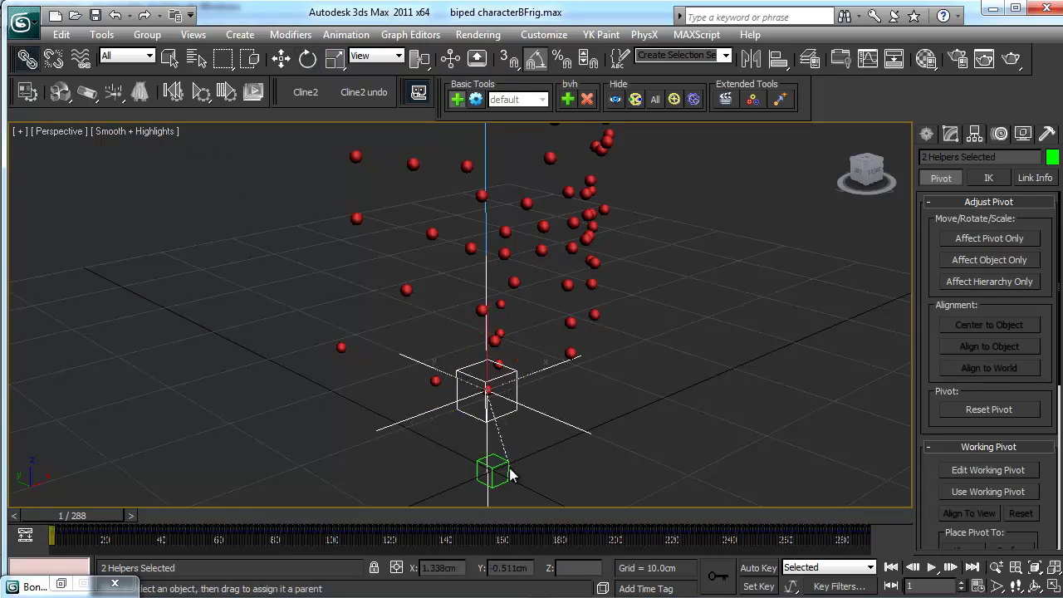
left_click_drag(516, 399, 500, 461)
left_click(281, 58)
Raise TRCCloud001 with its markers to Z 164.913 cm
left_click(501, 478)
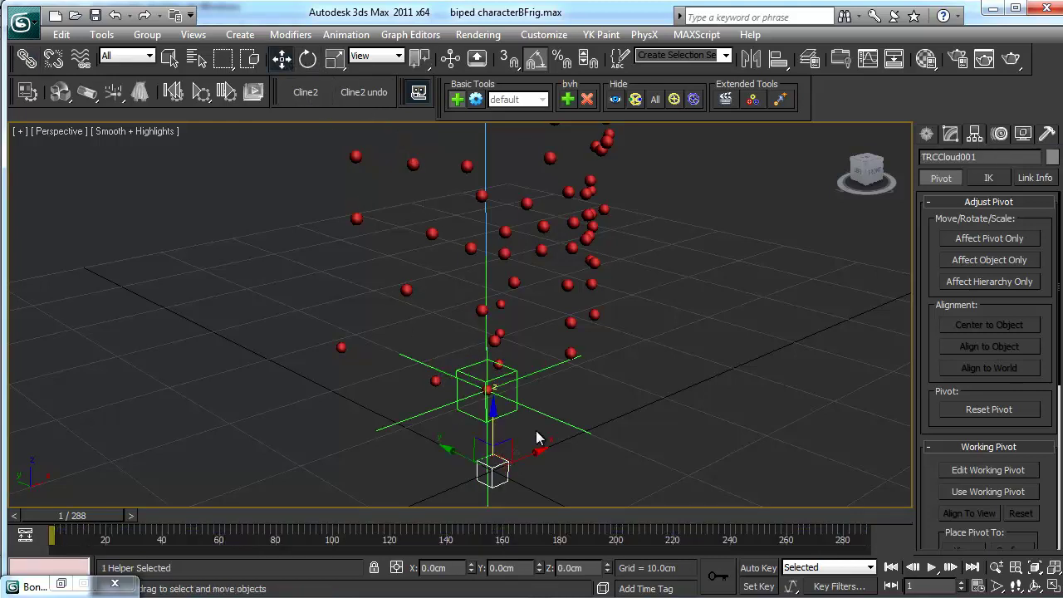
left_click_drag(505, 447, 576, 222)
right_click(576, 222)
middle_click_drag(581, 233, 549, 366, "alt")
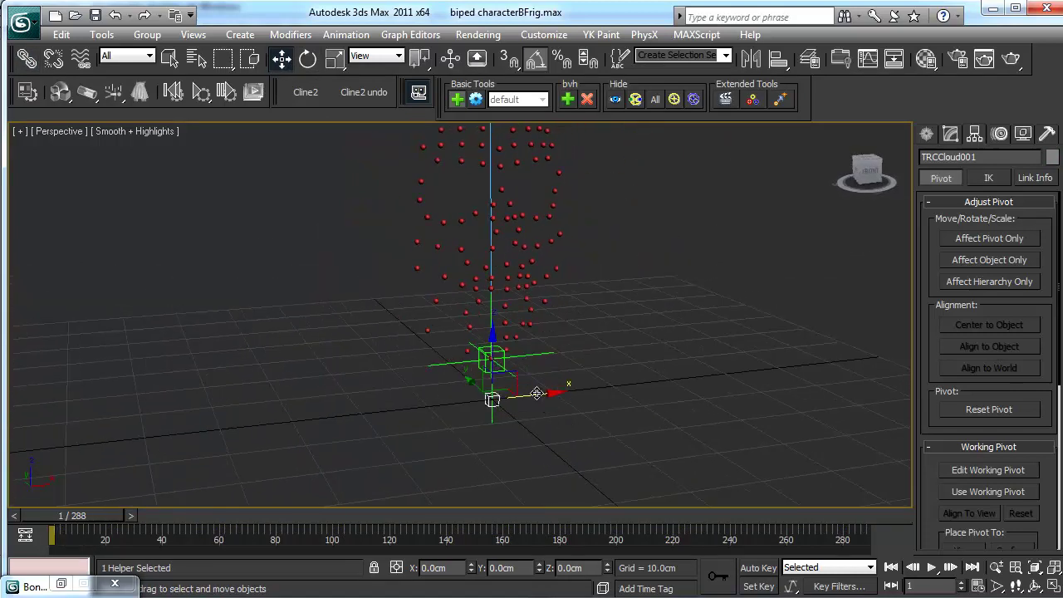
left_click_drag(516, 370, 581, 195)
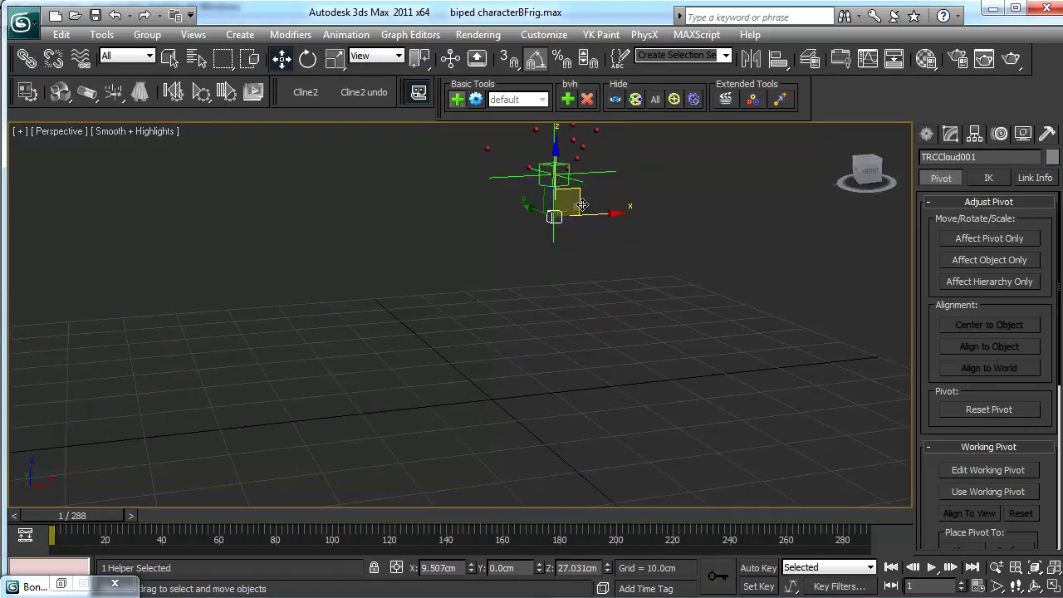
scroll(510, 450, "down", 8)
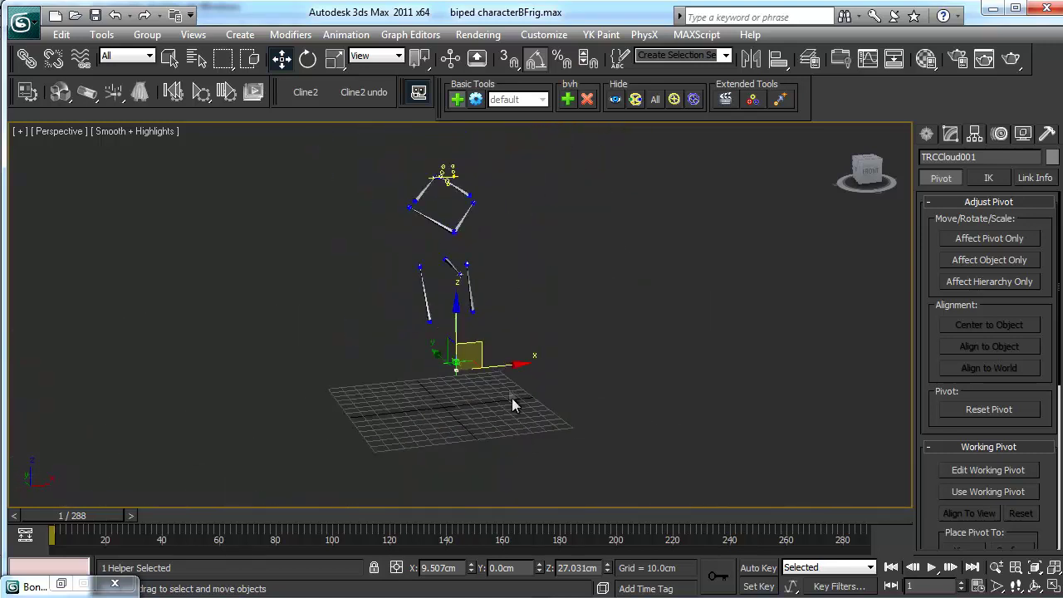
left_click_drag(481, 344, 534, 151)
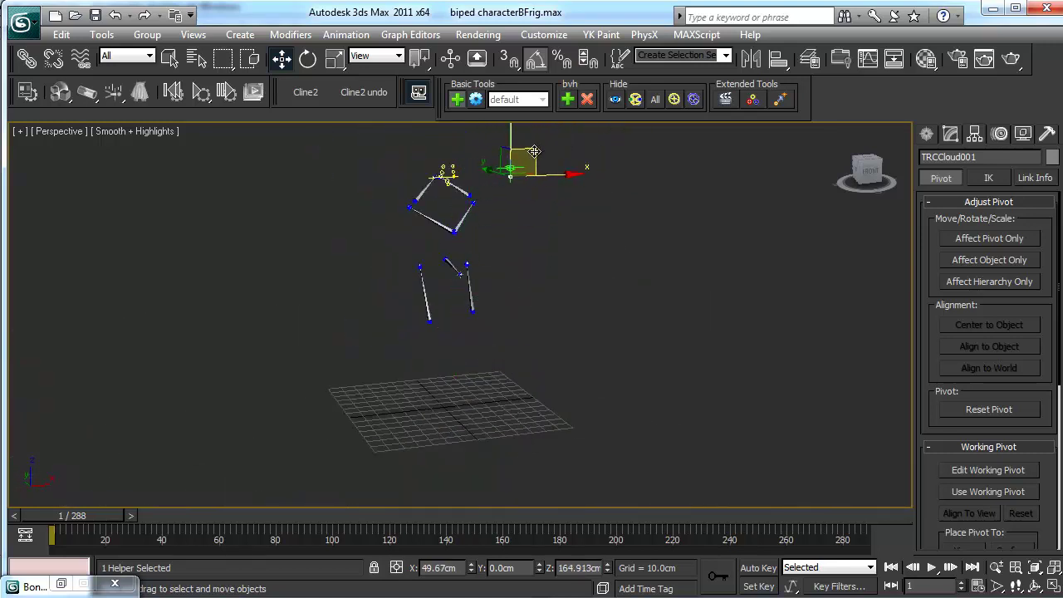
scroll(505, 337, "up", 10)
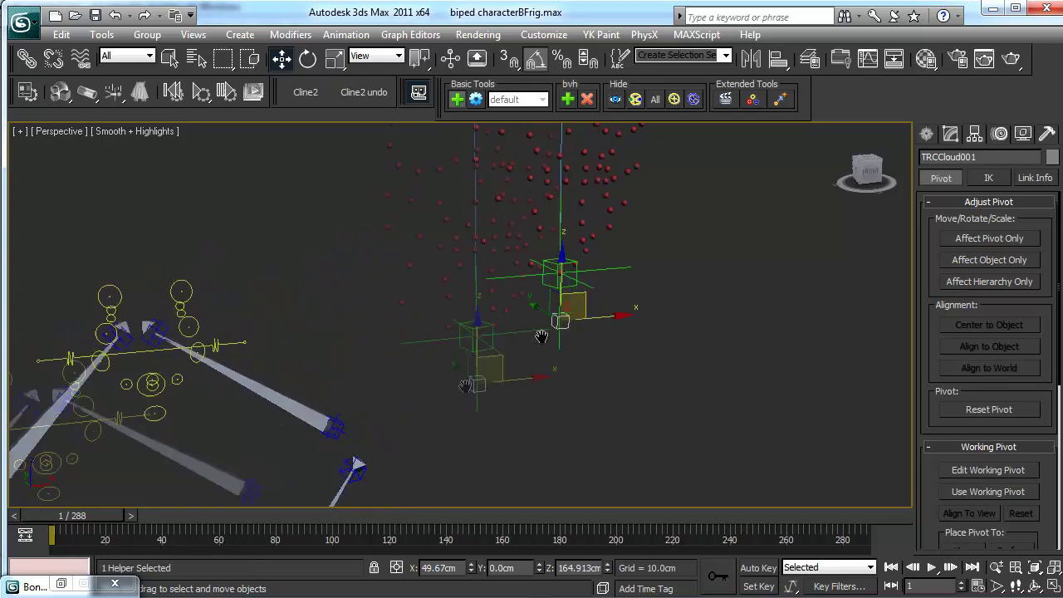
Scrub the markers, frame the rig beside them, and restore the BonyFace panel
middle_click_drag(540, 337, 314, 494)
left_click_drag(96, 515, 41, 499)
key("w")
scroll(184, 379, "down", 5)
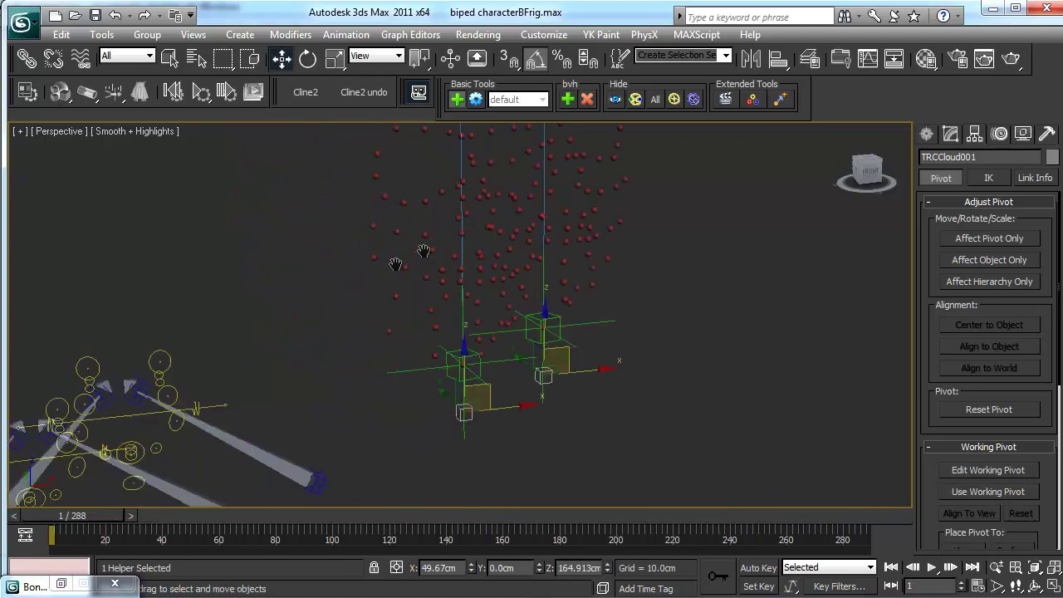
middle_click_drag(184, 379, 337, 287)
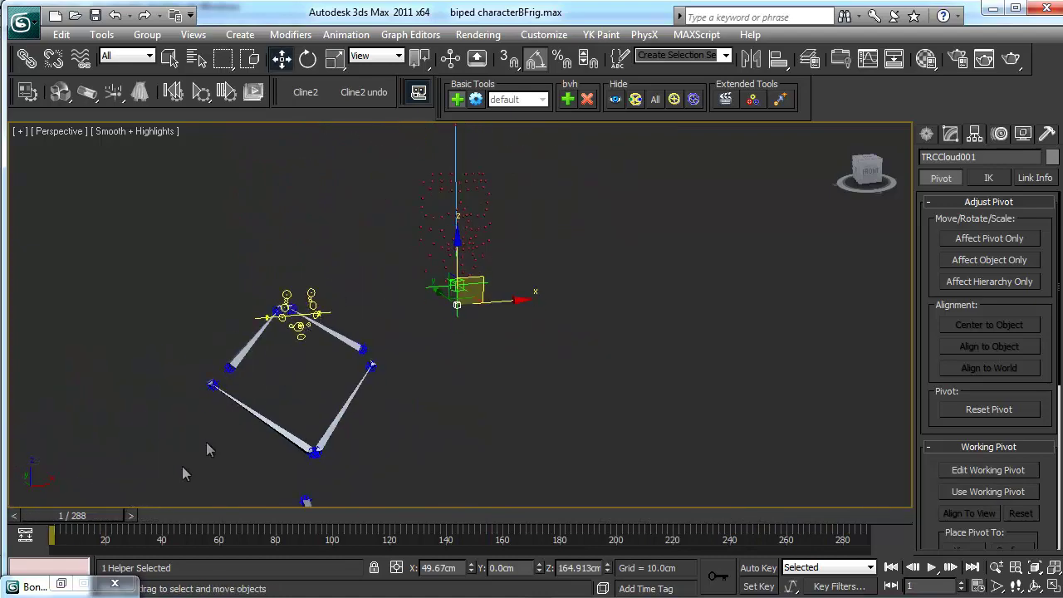
left_click(61, 584)
Show the head mesh and unhide the biped layer in the Layer Manager
left_click(228, 181)
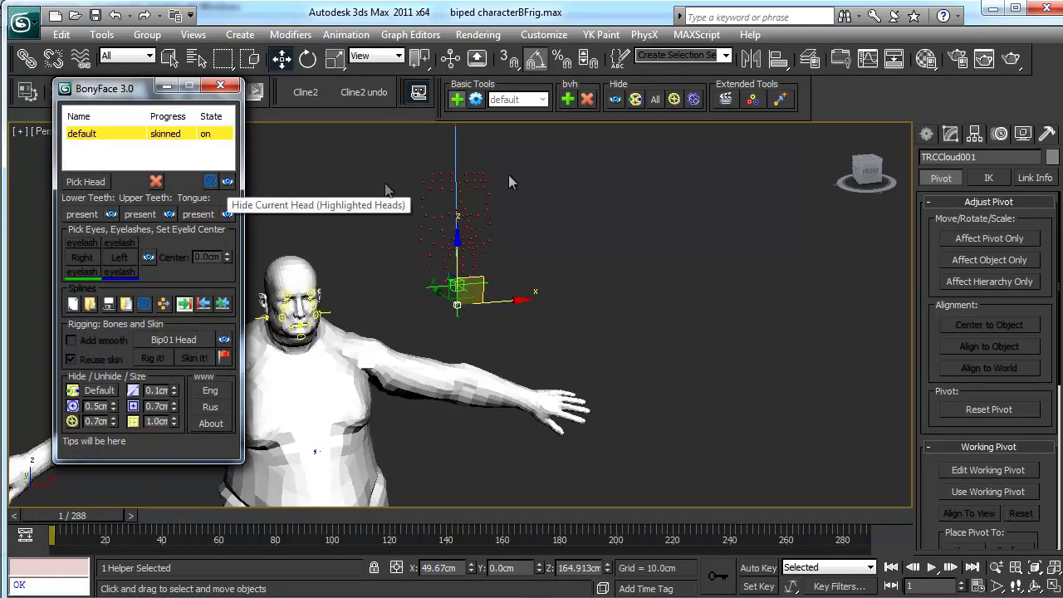
left_click(810, 59)
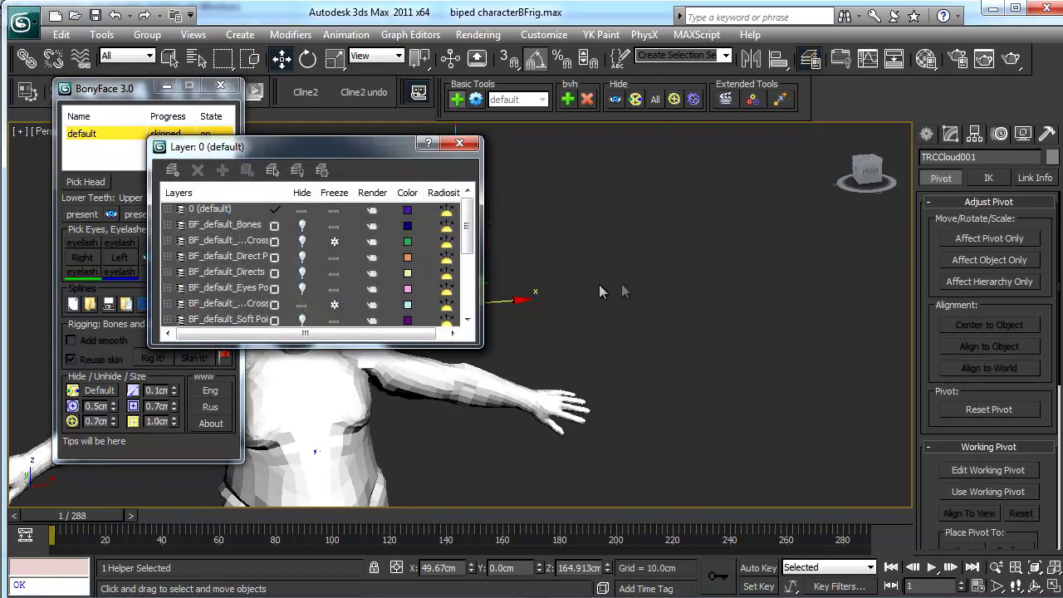
scroll(308, 245, "down", 3)
left_click(301, 255)
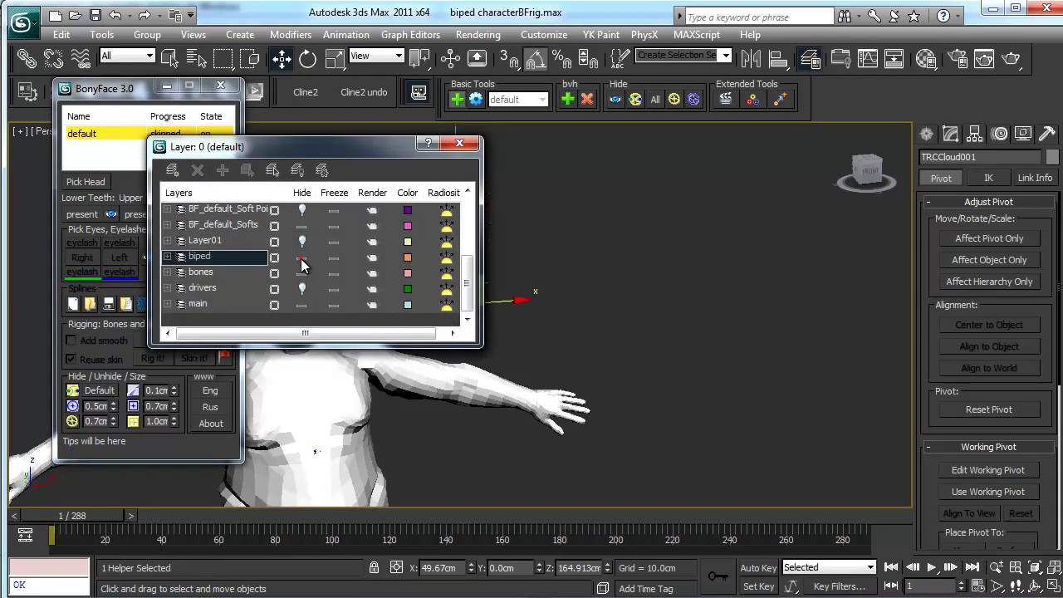
left_click(459, 143)
scroll(419, 250, "up", 5)
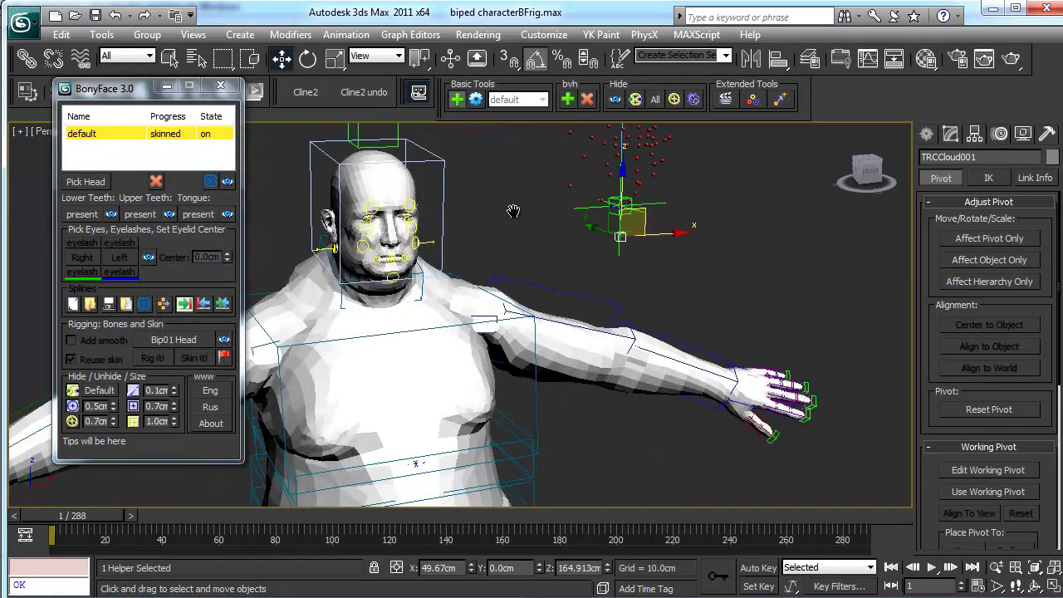
Move the helper toward the head and link it to the neck
left_click_drag(662, 181, 532, 181)
middle_click_drag(383, 260, 482, 267)
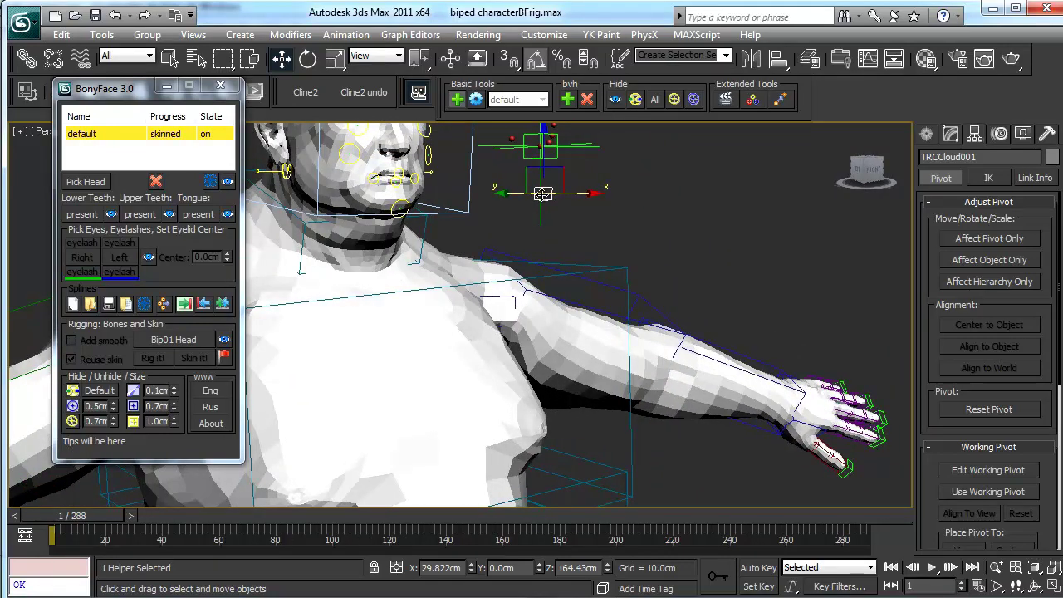
left_click(27, 58)
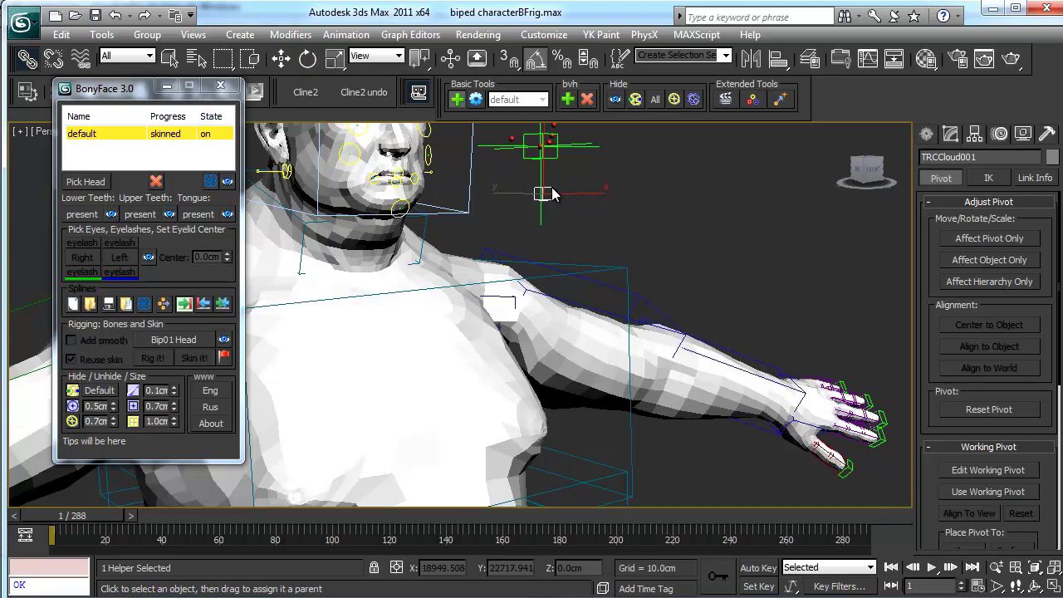
left_click_drag(544, 193, 422, 248)
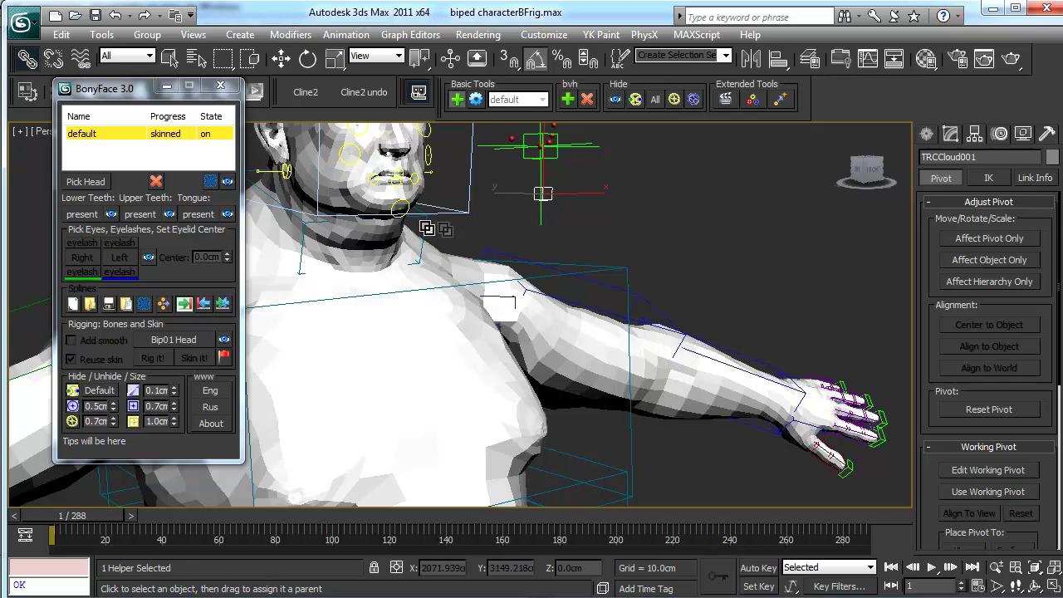
Scrub to frame 10 and back to frame 1, framing the head beside the marker cloud
scroll(505, 249, "down", 6)
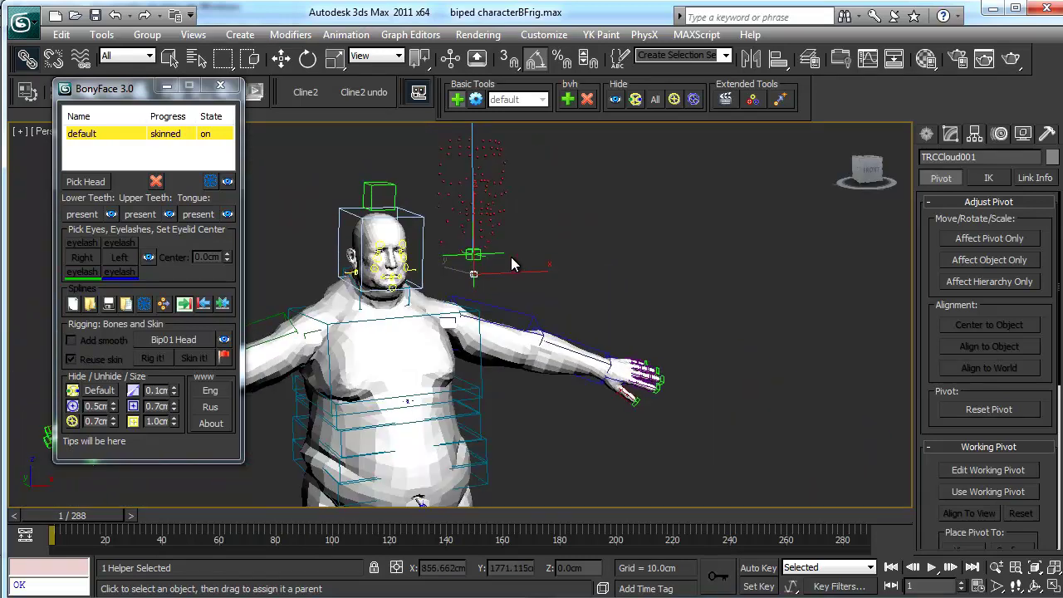
scroll(512, 264, "down", 3)
left_click_drag(95, 520, 50, 515)
left_click(26, 58)
middle_click_drag(465, 330, 507, 347)
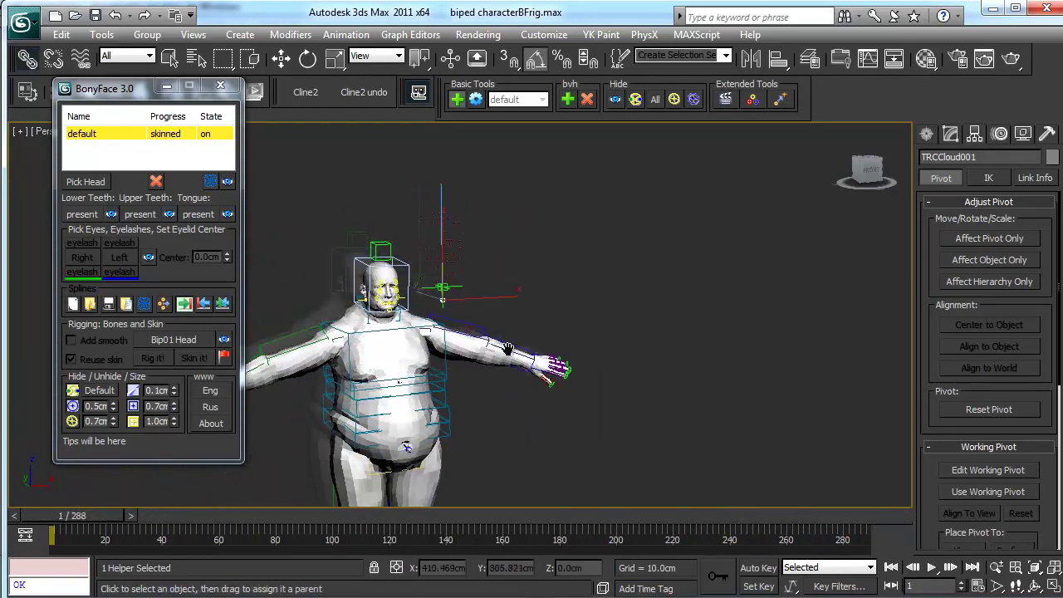
scroll(508, 346, "down", 5)
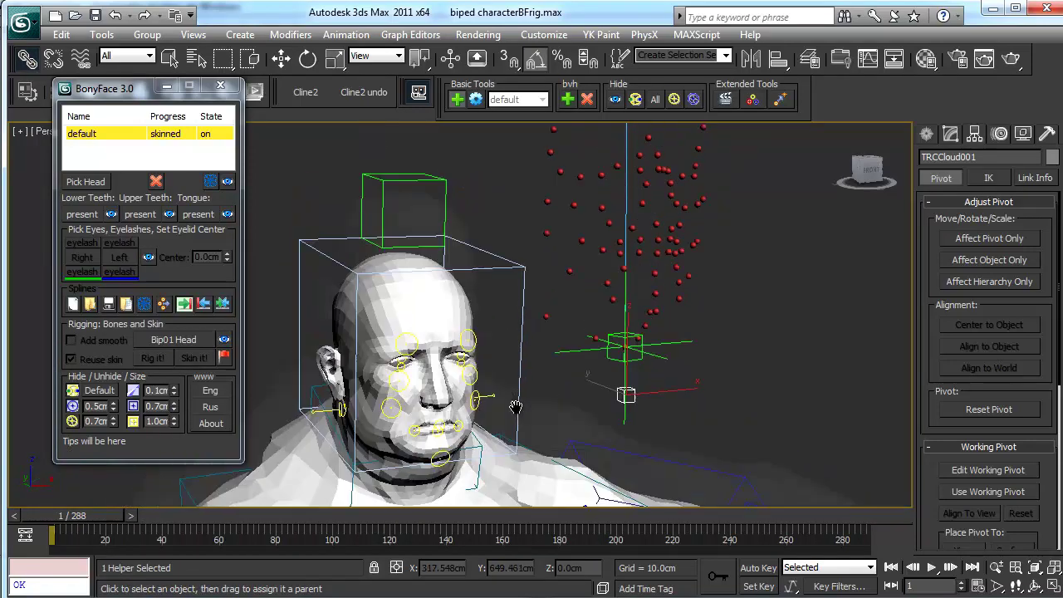
middle_click_drag(516, 406, 529, 421)
scroll(555, 370, "down", 3)
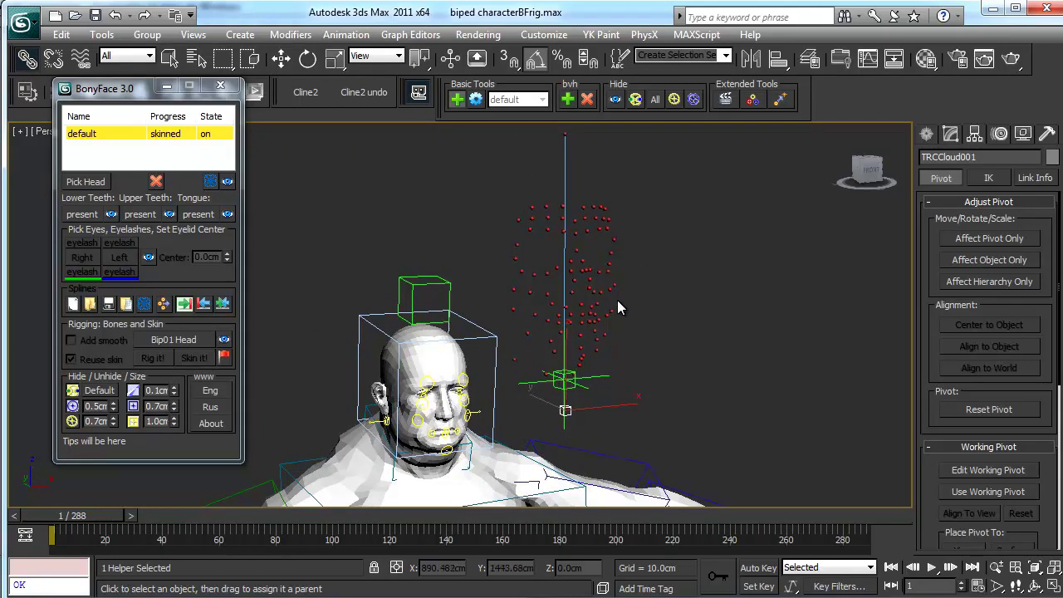
left_click_drag(156, 89, 133, 137)
Save As over biped characterBFrigMocap.max, replace it, then deselect and switch to Select and Move
left_click(23, 23)
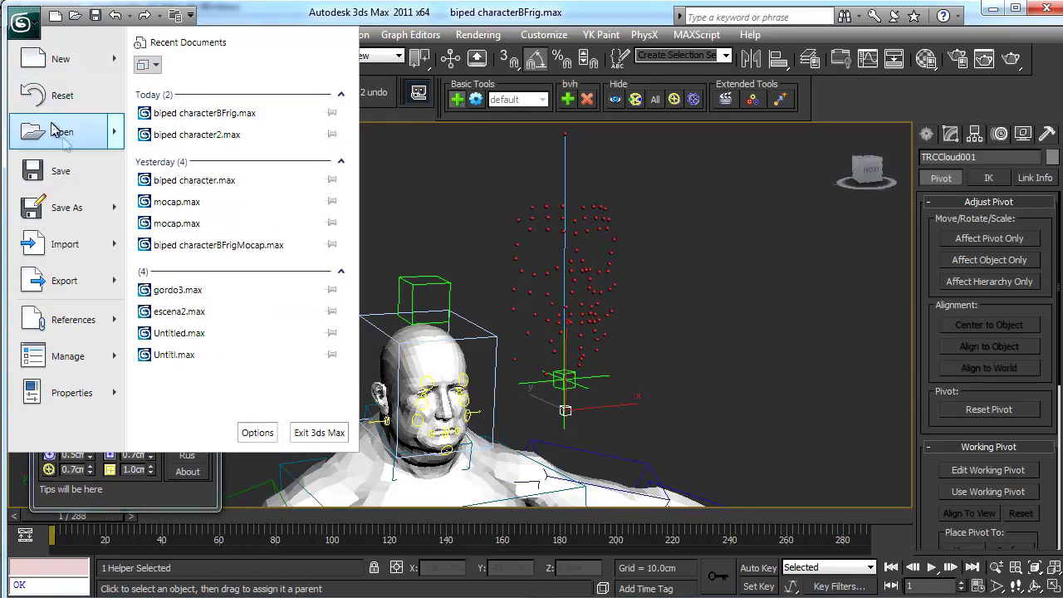
left_click(87, 210)
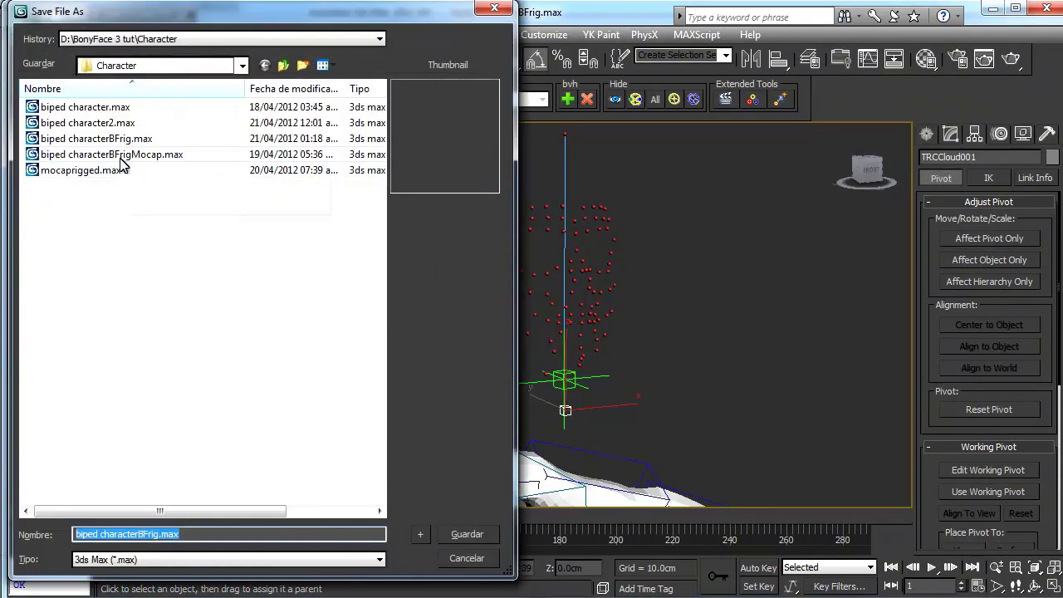
left_click(119, 157)
left_click(458, 538)
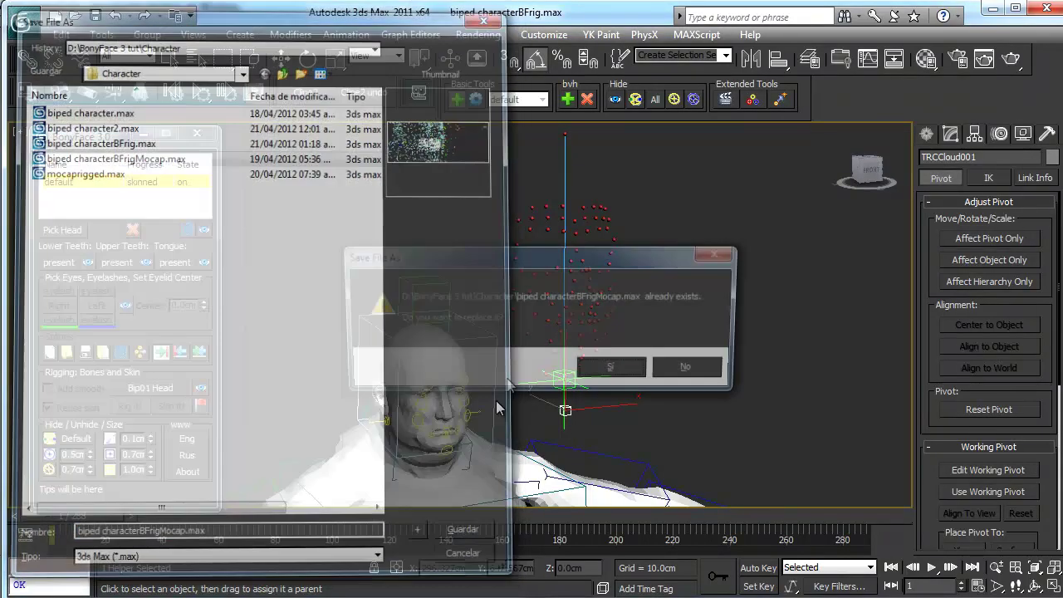
left_click(612, 369)
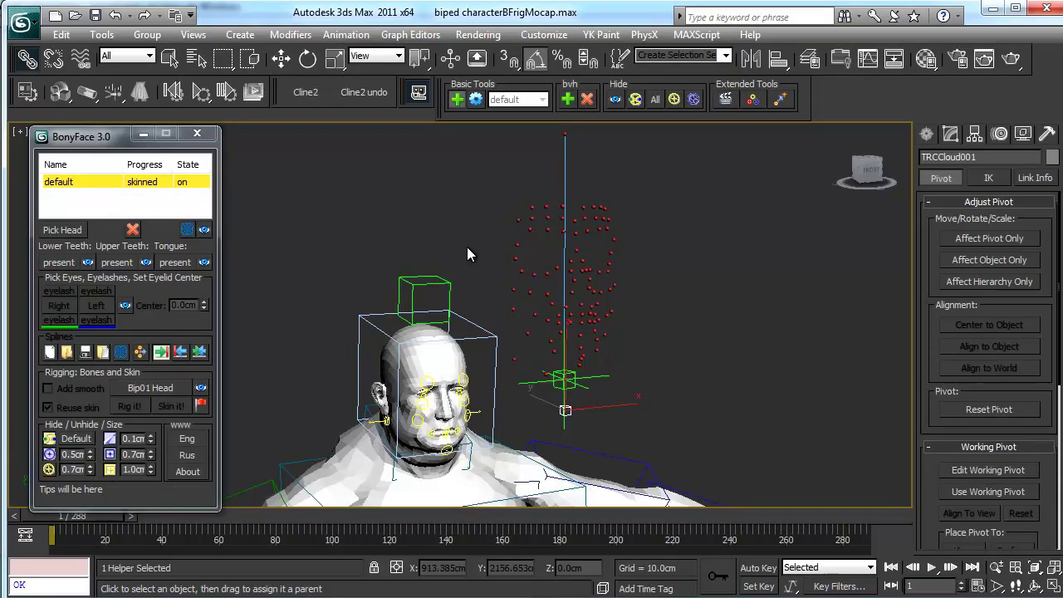
left_click(467, 246)
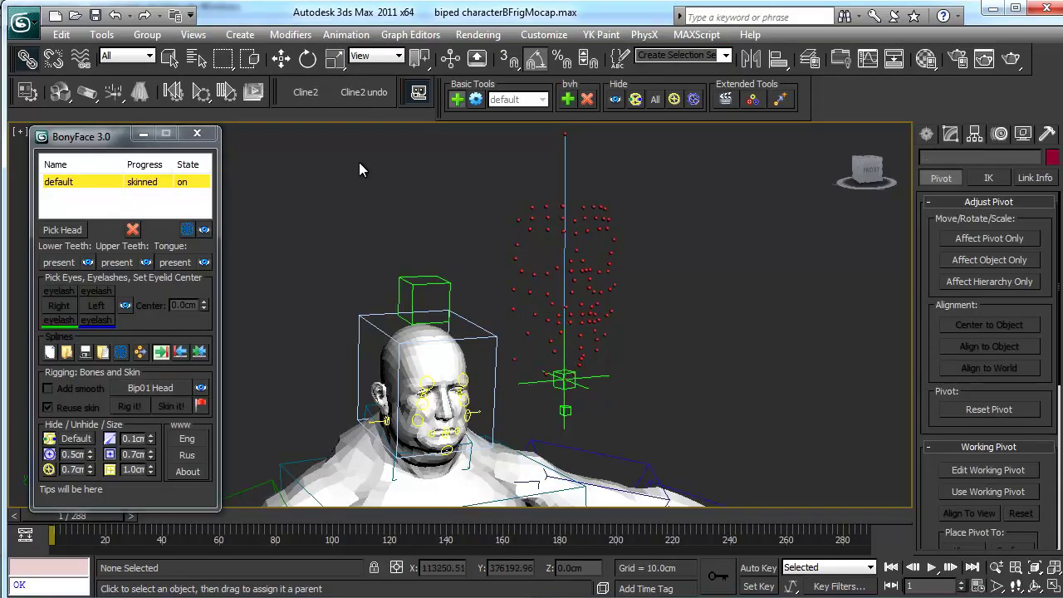
left_click(281, 58)
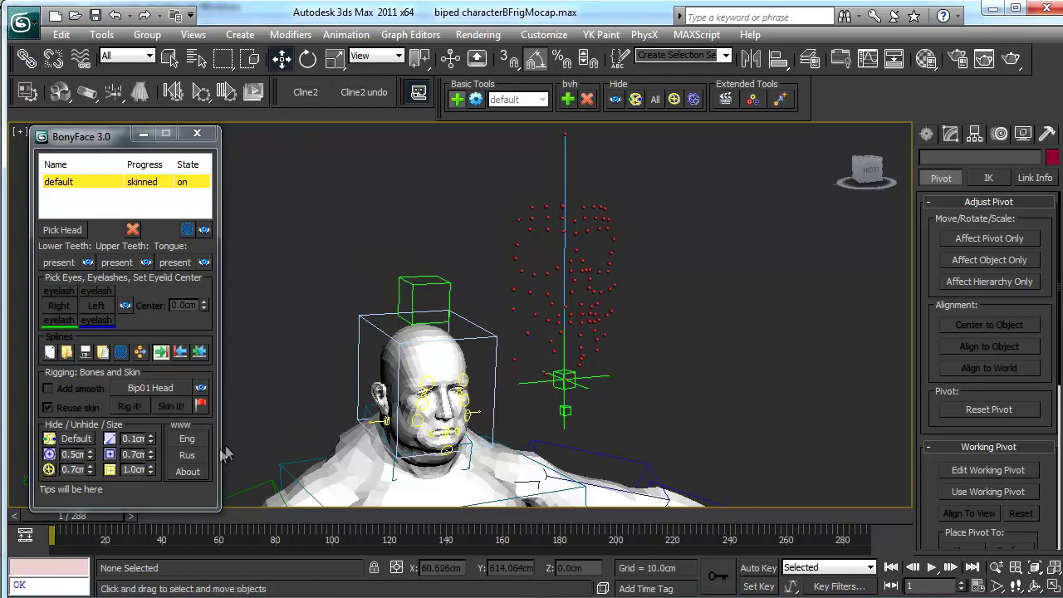
Return to frame 1, orbit to face the head front-on, and move the marker cloud toward it
left_click_drag(113, 516, 90, 491)
key("w")
scroll(515, 353, "up", 4)
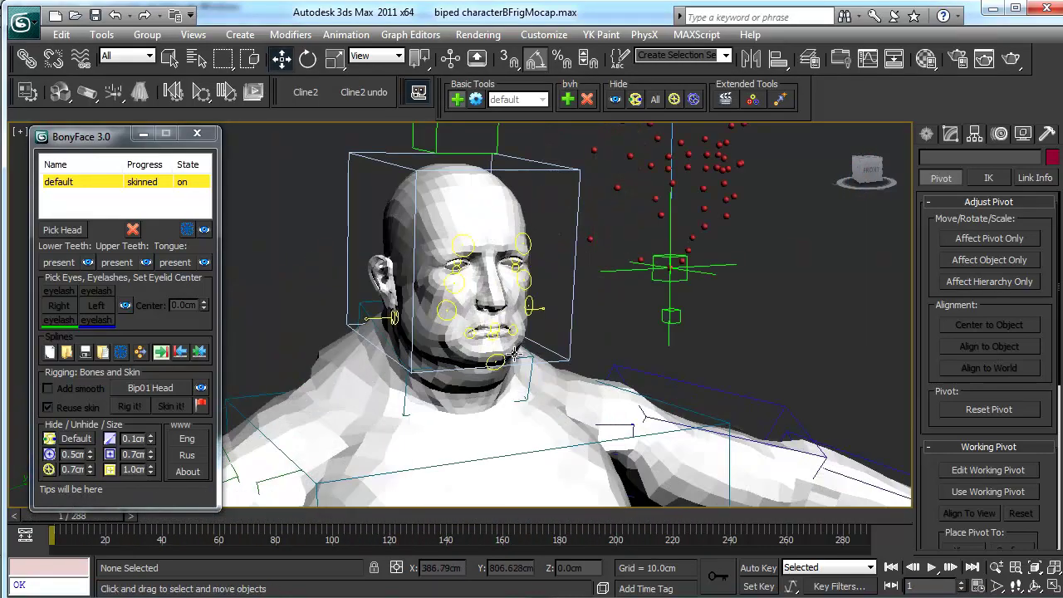
middle_click_drag(515, 353, 551, 406, "alt")
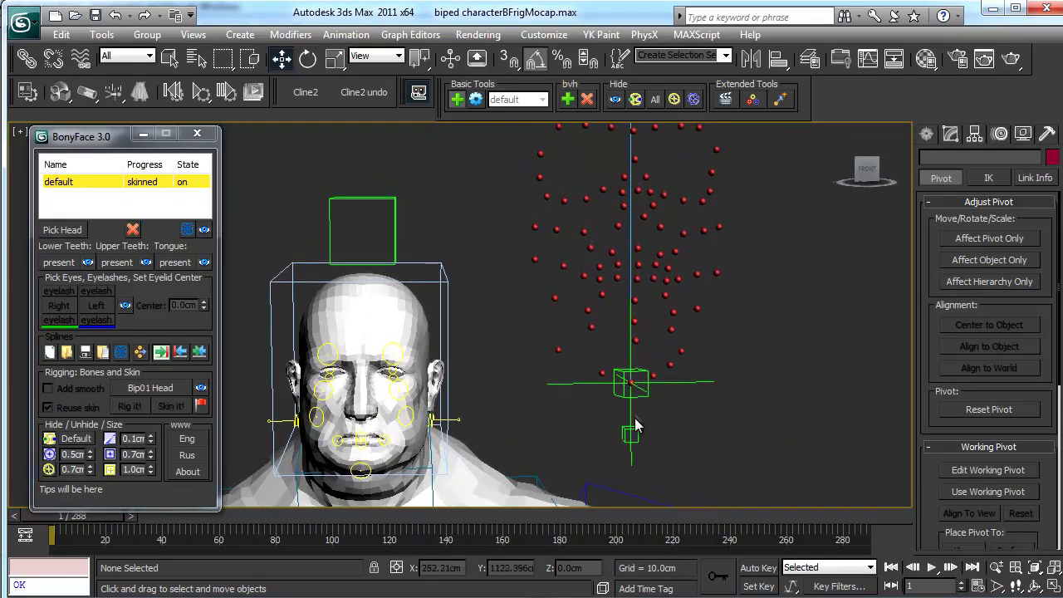
left_click(636, 427)
left_click_drag(636, 428, 589, 438)
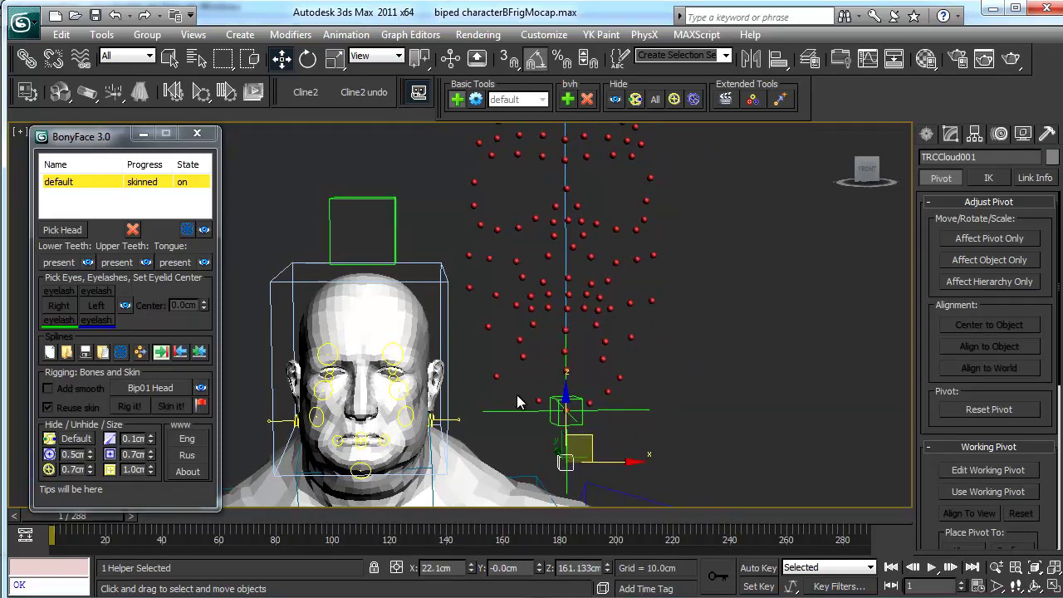
Place the marker cloud to the right of the head and create Camera001 from the framed view
left_click(143, 133)
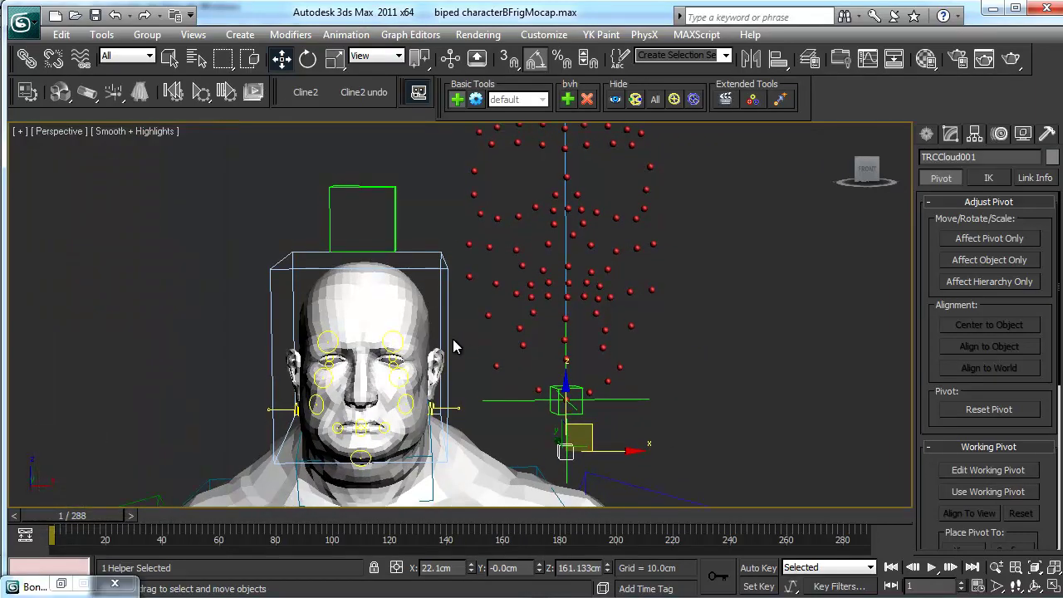
middle_click_drag(452, 339, 532, 247)
scroll(459, 312, "up", 3)
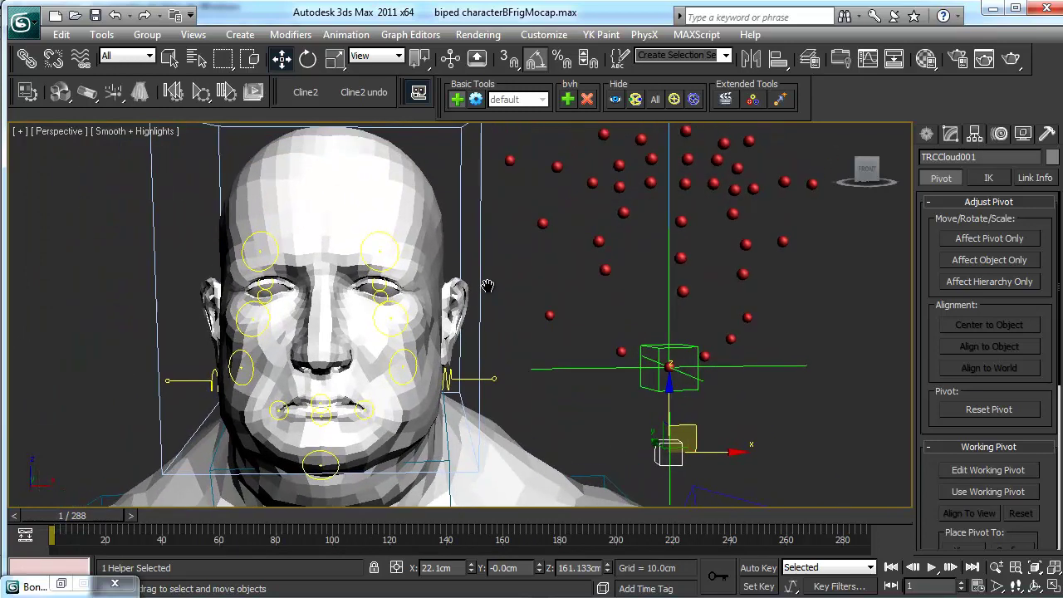
left_click_drag(696, 445, 759, 439)
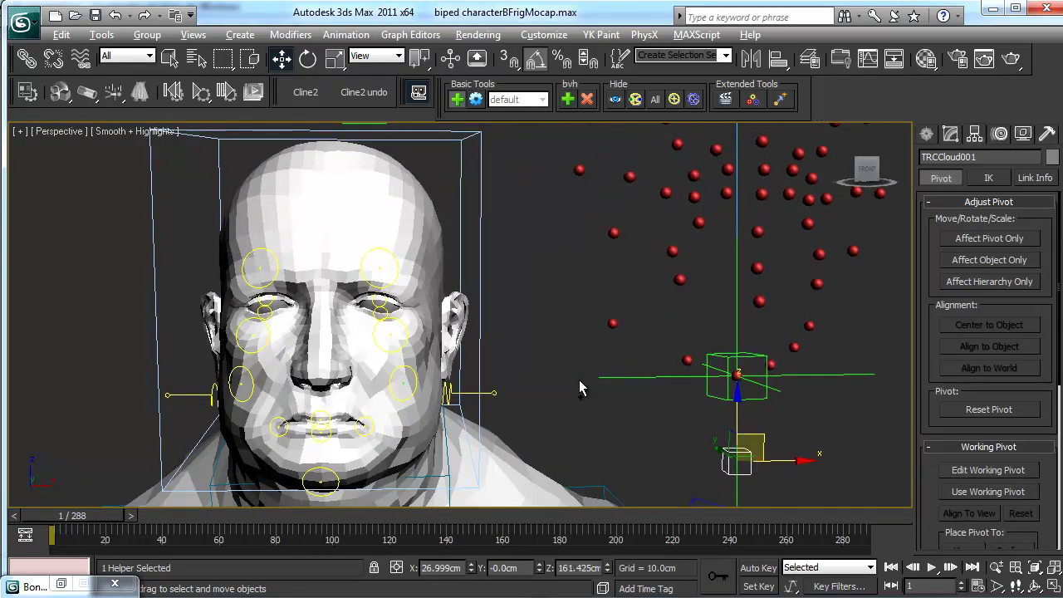
scroll(579, 380, "down", 2)
scroll(579, 379, "up", 2)
middle_click_drag(576, 373, 570, 343)
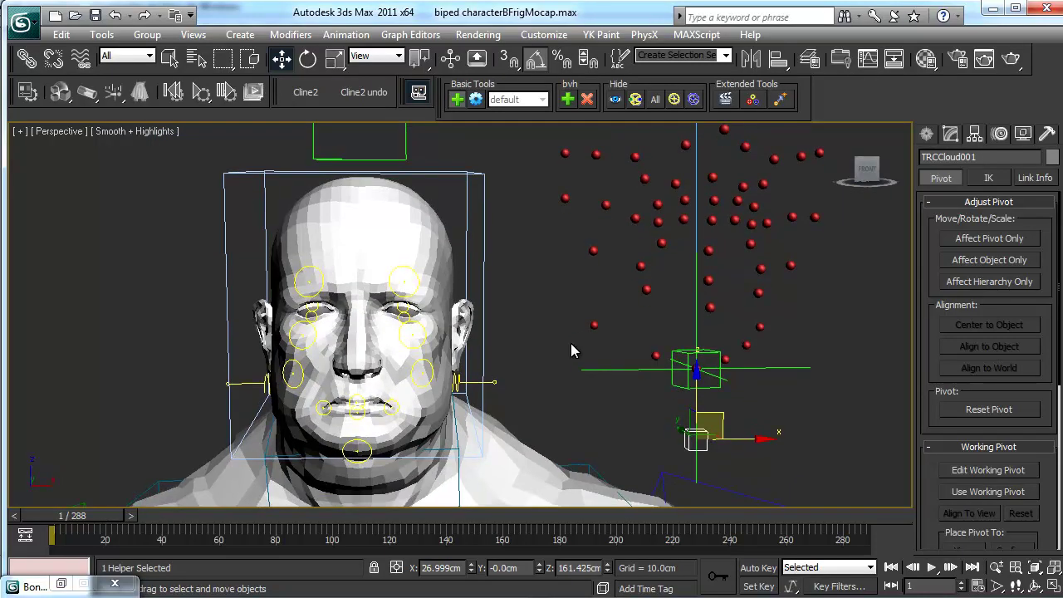
key("ctrl+c")
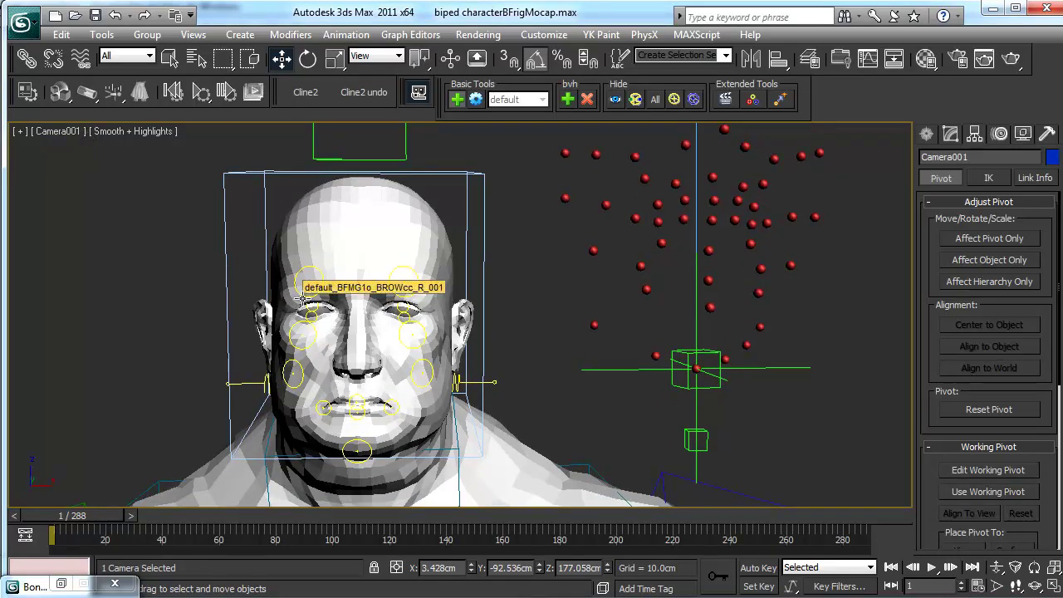
In the maximized Left view, link Camera001 to the character's head with Select and Link
key("alt+w")
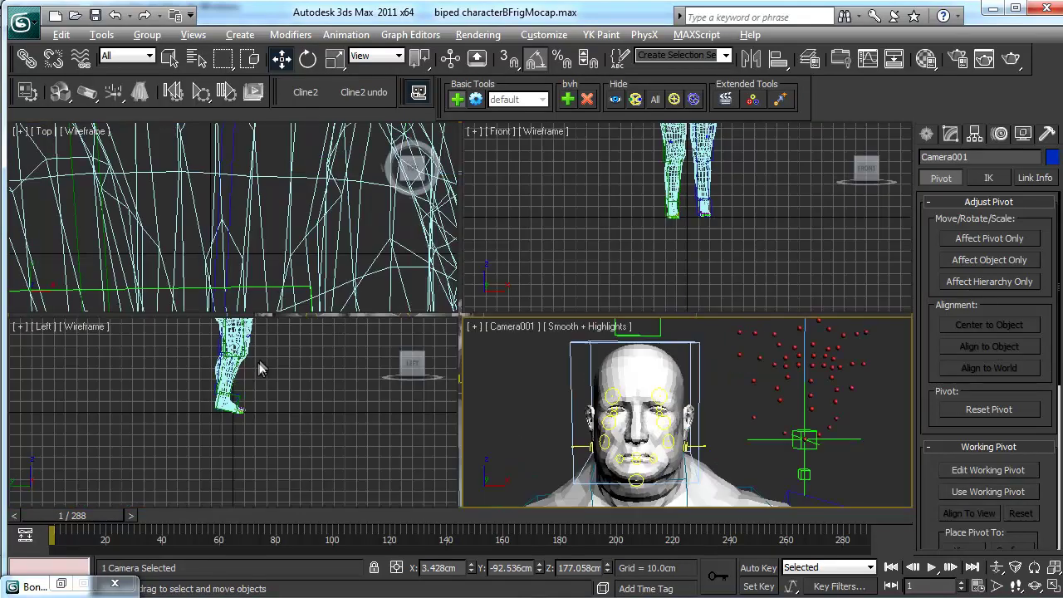
key("alt+w")
middle_click_drag(304, 316, 505, 373)
scroll(316, 327, "down", 3)
scroll(291, 355, "up", 2)
scroll(292, 355, "up", 3)
left_click_drag(539, 367, 316, 177)
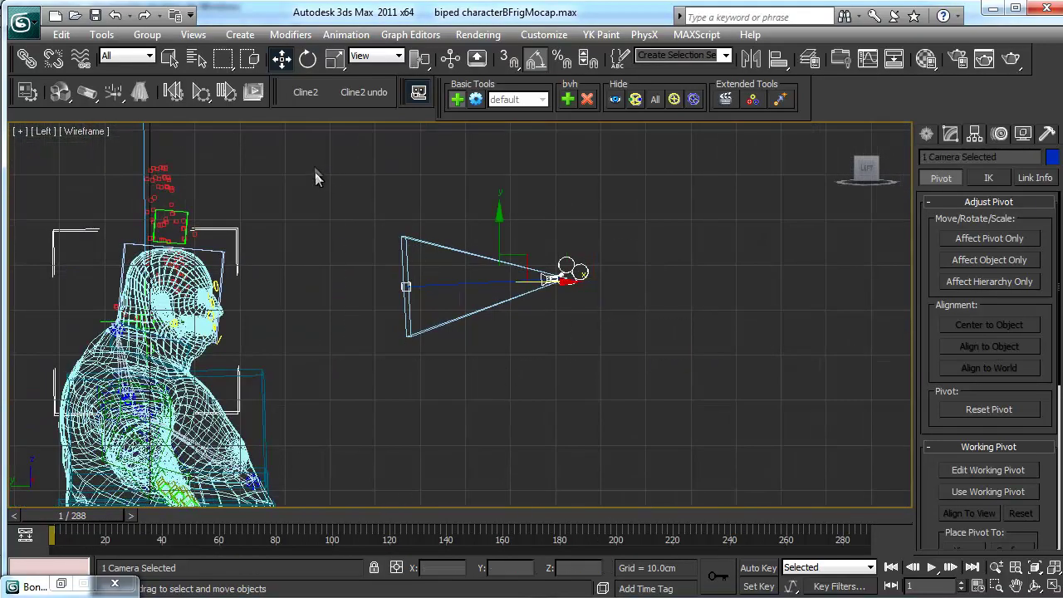
left_click(87, 585)
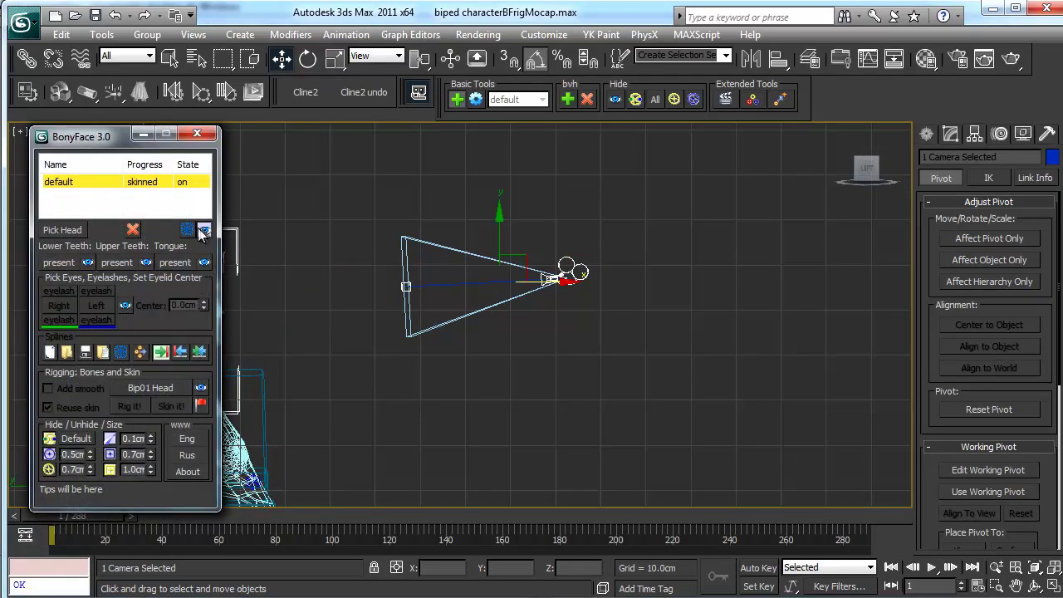
left_click_drag(83, 136, 701, 156)
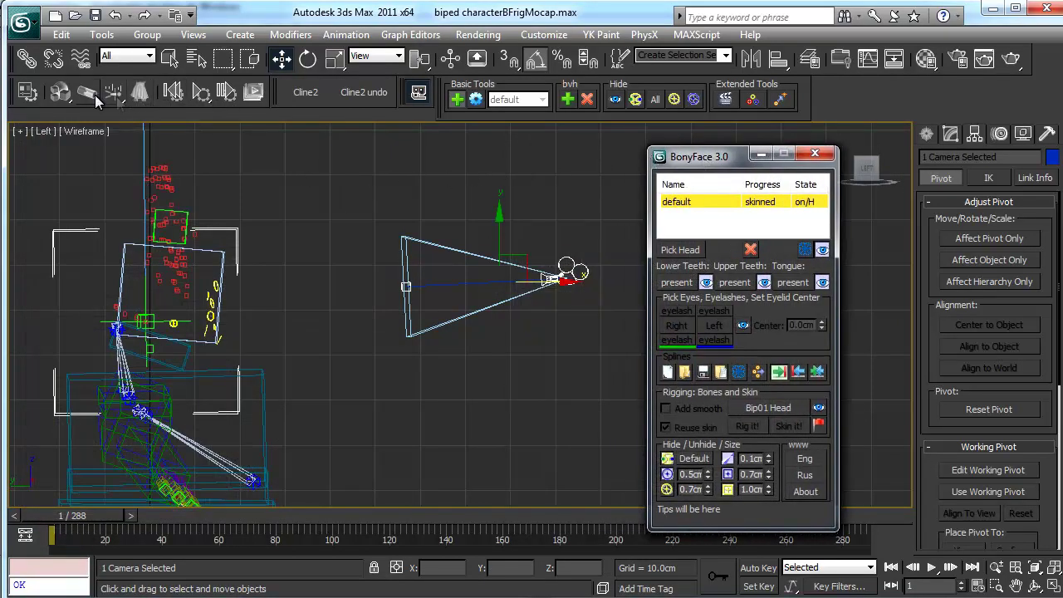
left_click(28, 58)
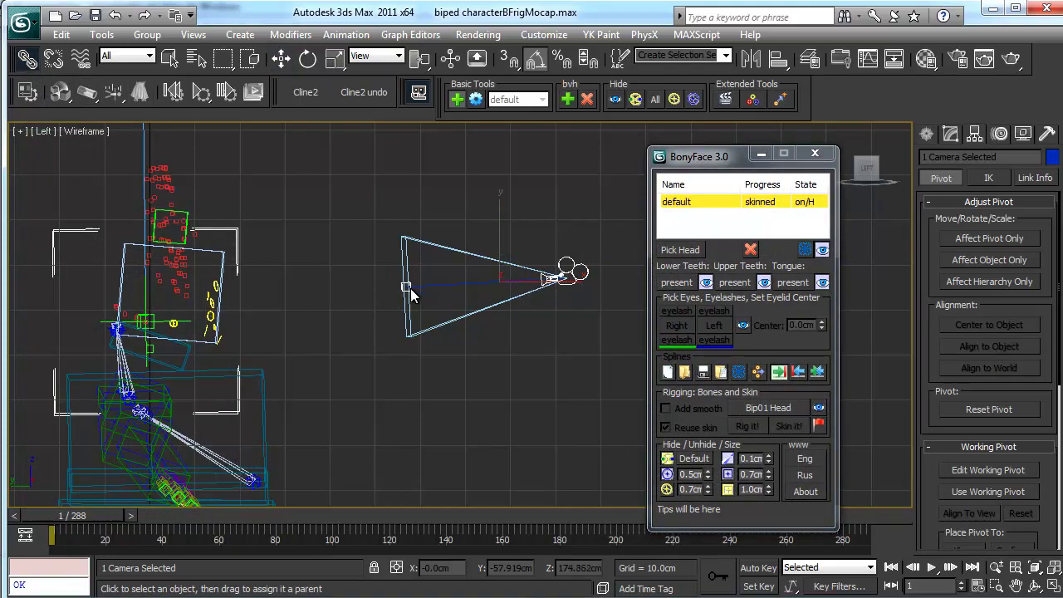
left_click_drag(411, 295, 192, 355)
Unhide the head mesh, maximize the Camera001 viewport, and scrub to check the camera follows
left_click(822, 249)
left_click(760, 153)
key("alt+w")
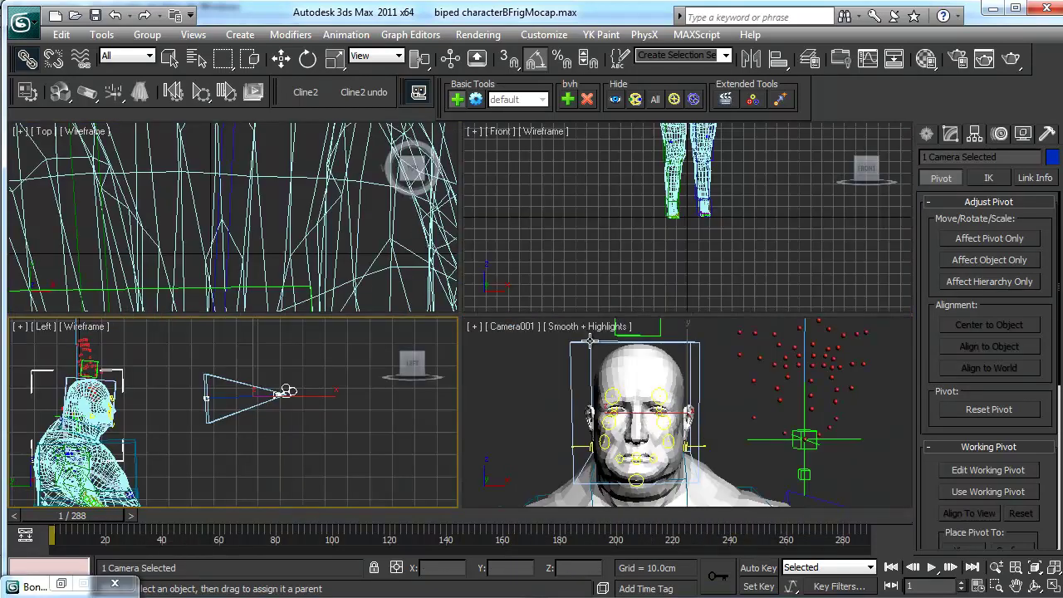
right_click(631, 374)
key("alt+w")
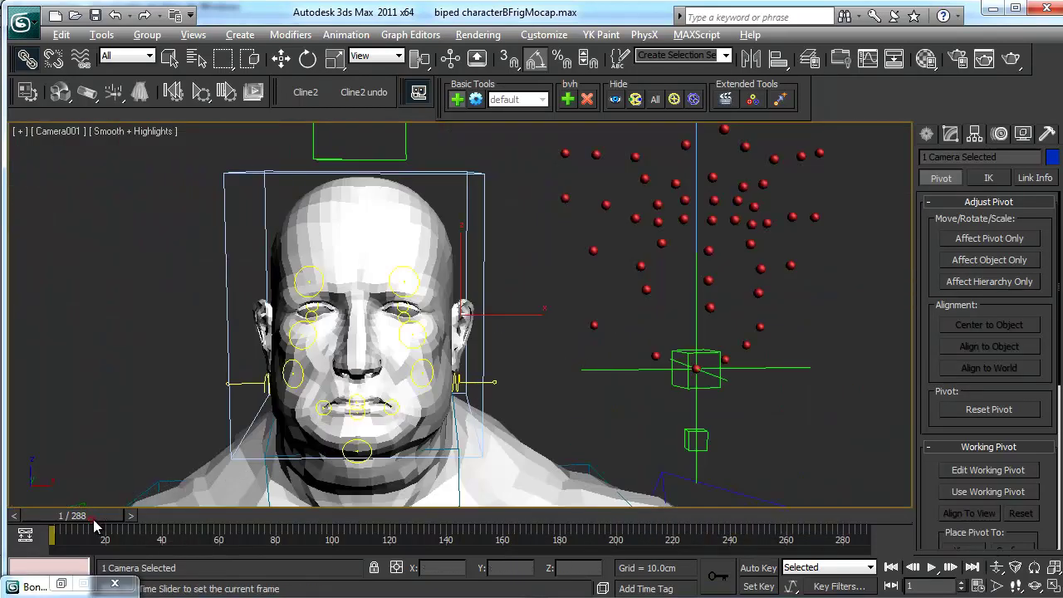
mouse_move(102, 520)
left_mouse_down()
mouse_move(818, 510)
mouse_move(92, 522)
left_mouse_up()
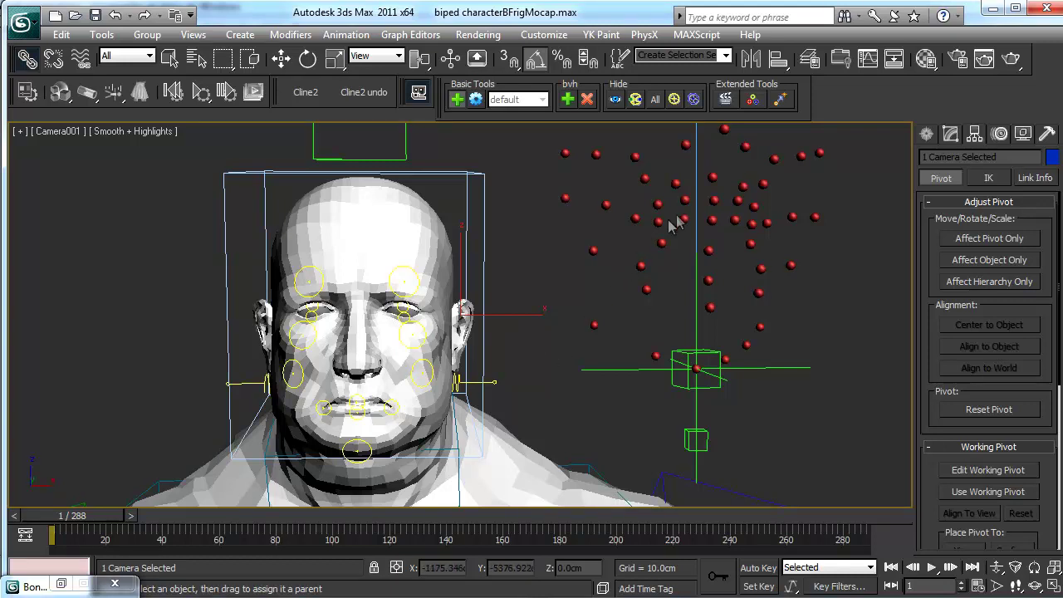
Add a new mocap layer Mocap01, make it active, and open its layer settings
left_click(726, 98)
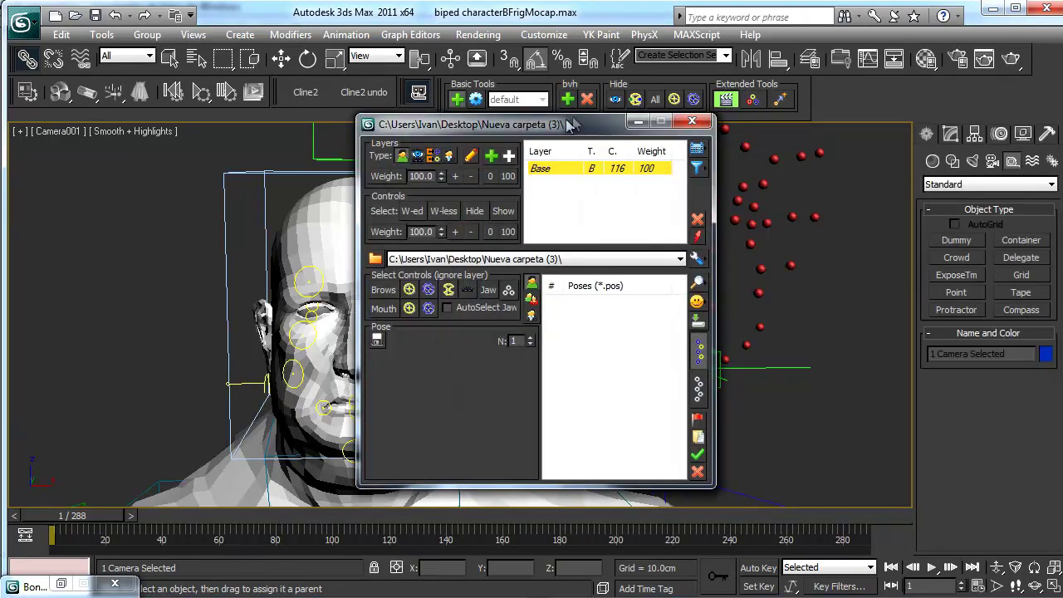
left_click_drag(550, 138, 724, 155)
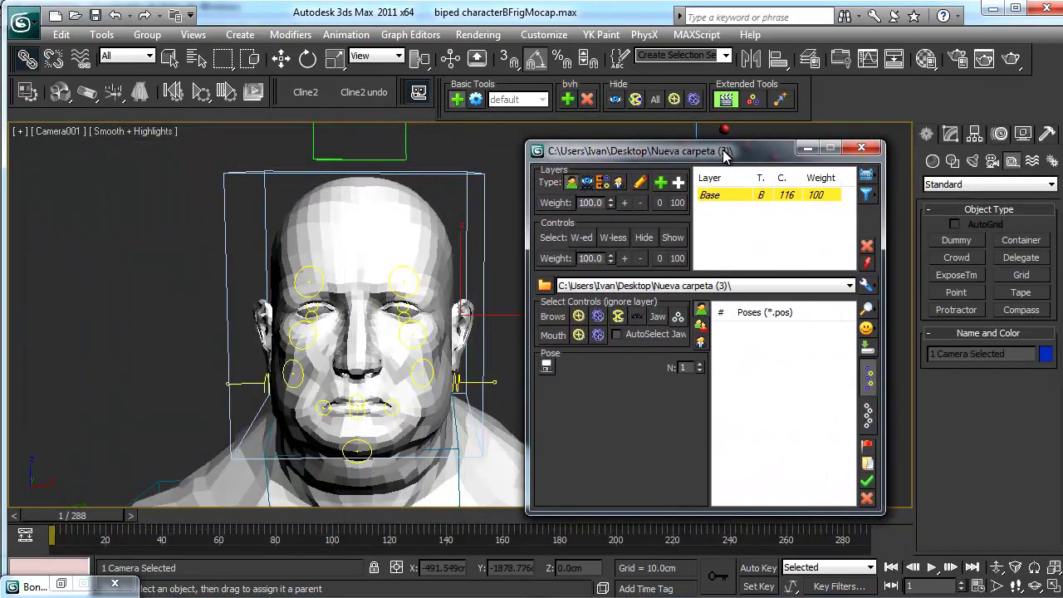
left_click(604, 185)
left_click(661, 184)
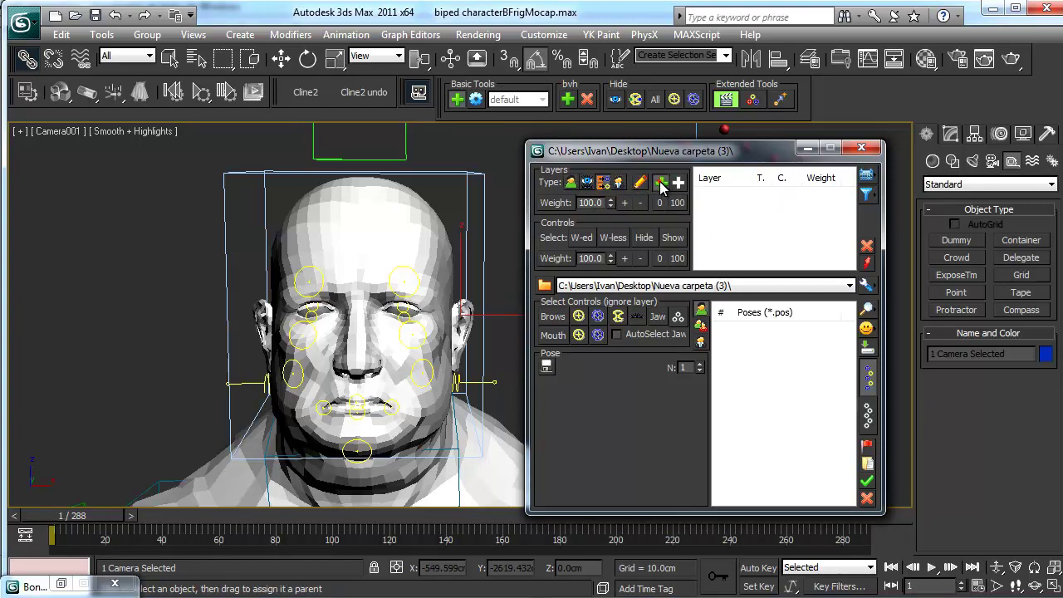
left_click(742, 210)
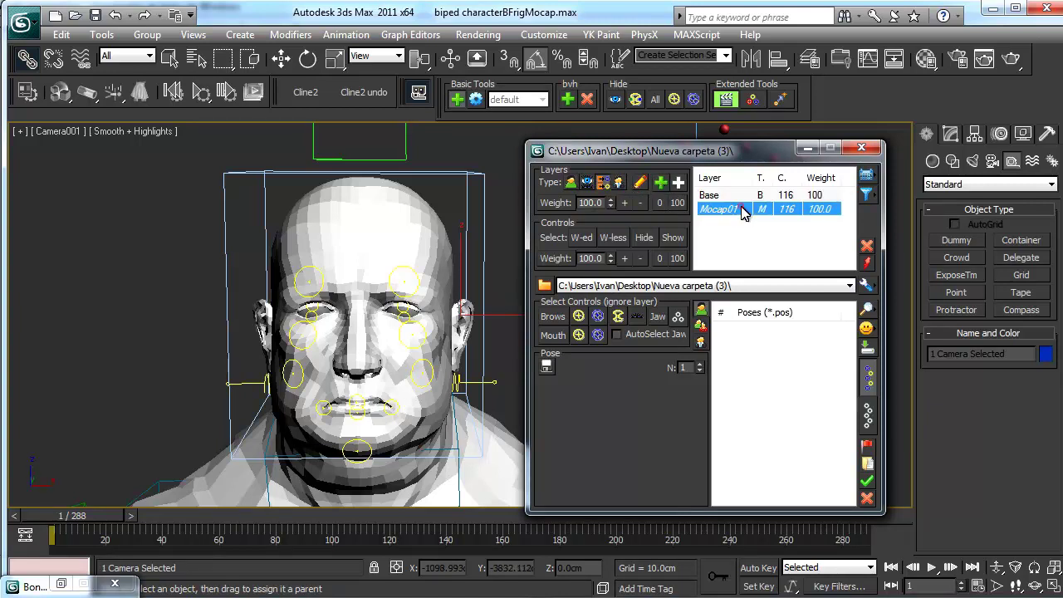
left_click(866, 178)
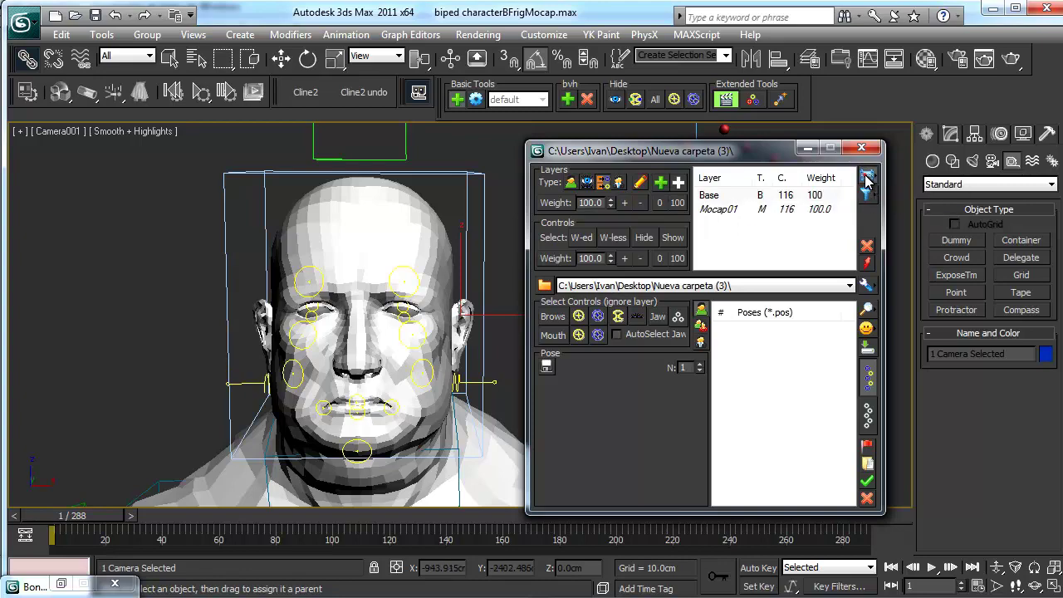
mouse_move(862, 160)
left_mouse_down()
mouse_move(447, 119)
mouse_move(431, 128)
left_mouse_up()
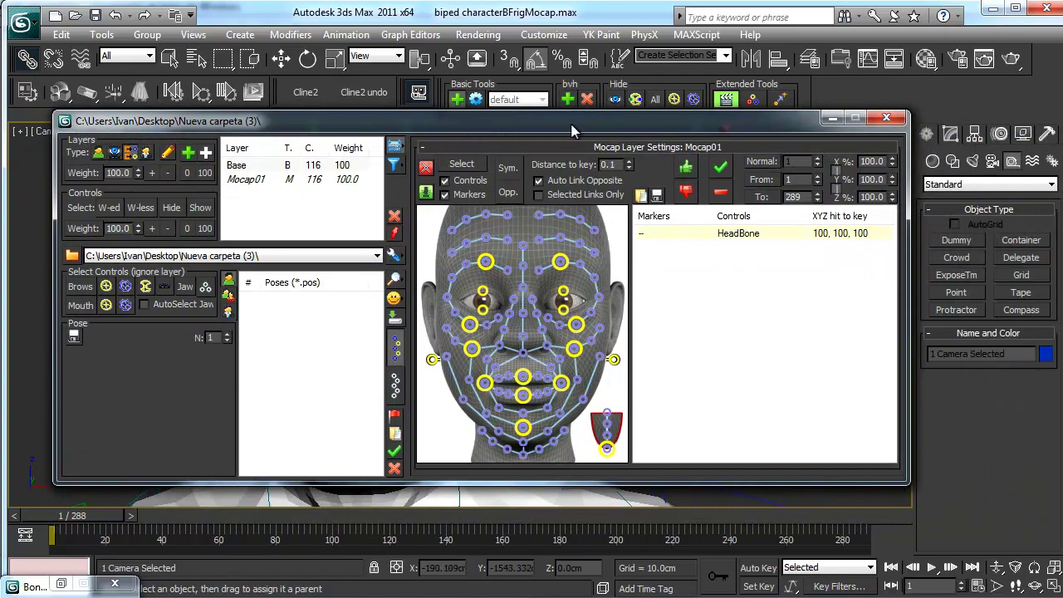
left_click_drag(576, 130, 532, 402)
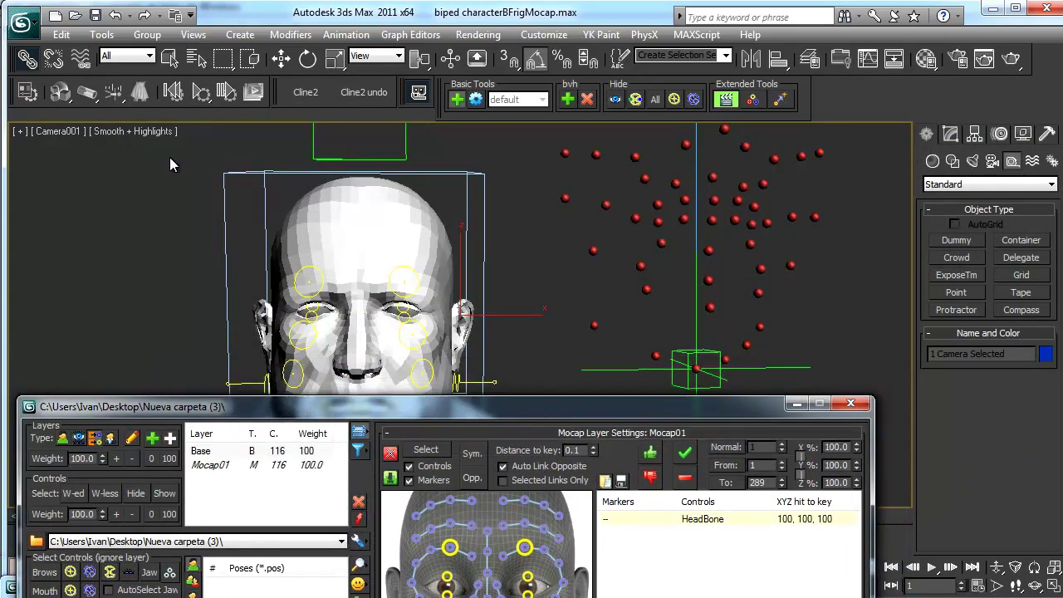
Switch the viewport from Camera001 to Perspective and pan out to show the camera and head
left_click(59, 131)
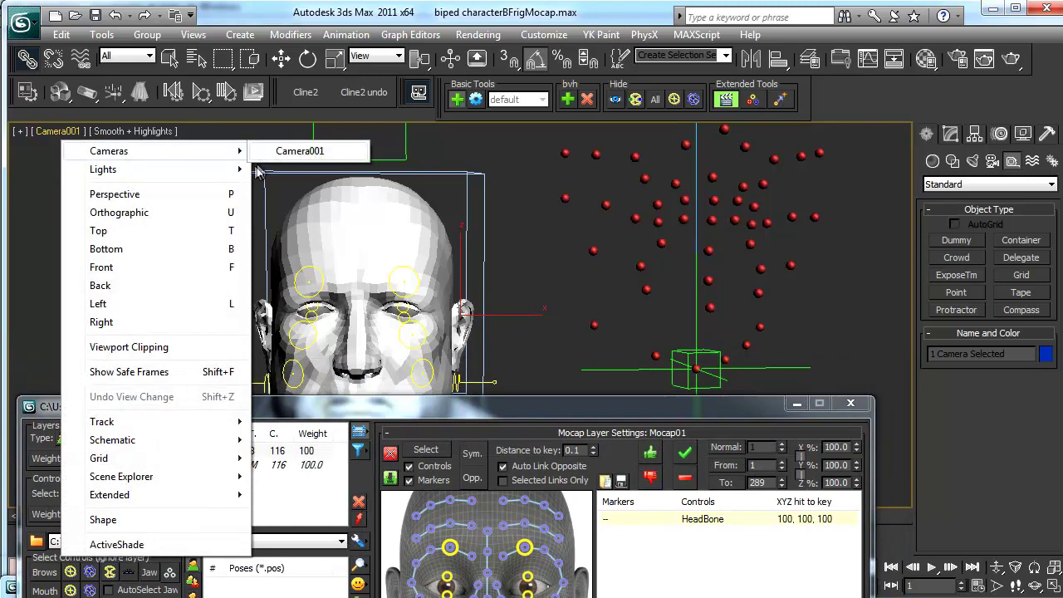
left_click(116, 193)
middle_click_drag(441, 240, 419, 212)
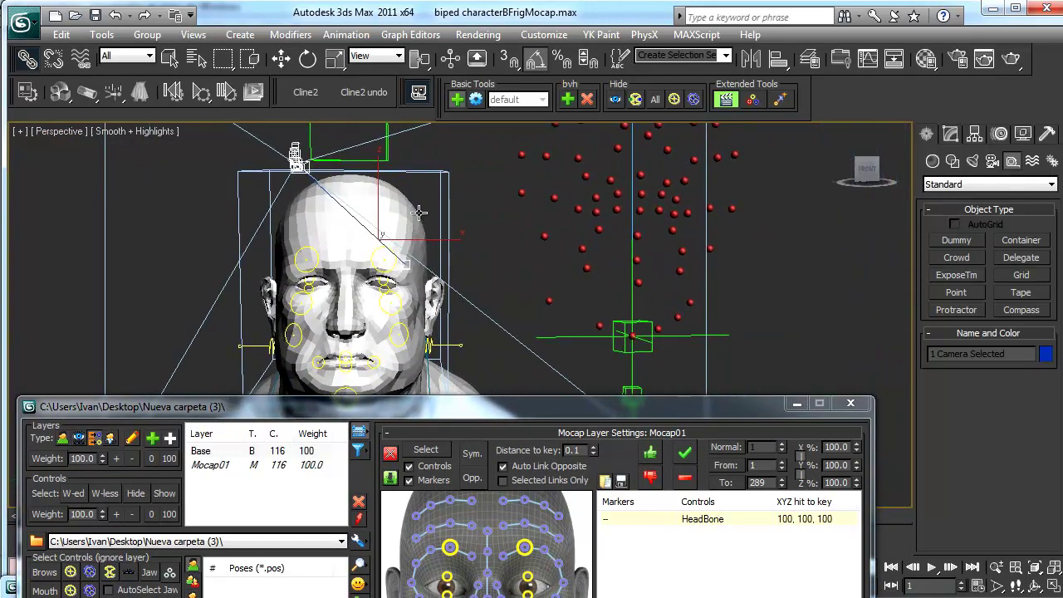
In the layer manager, create a new layer named camera
left_click(810, 62)
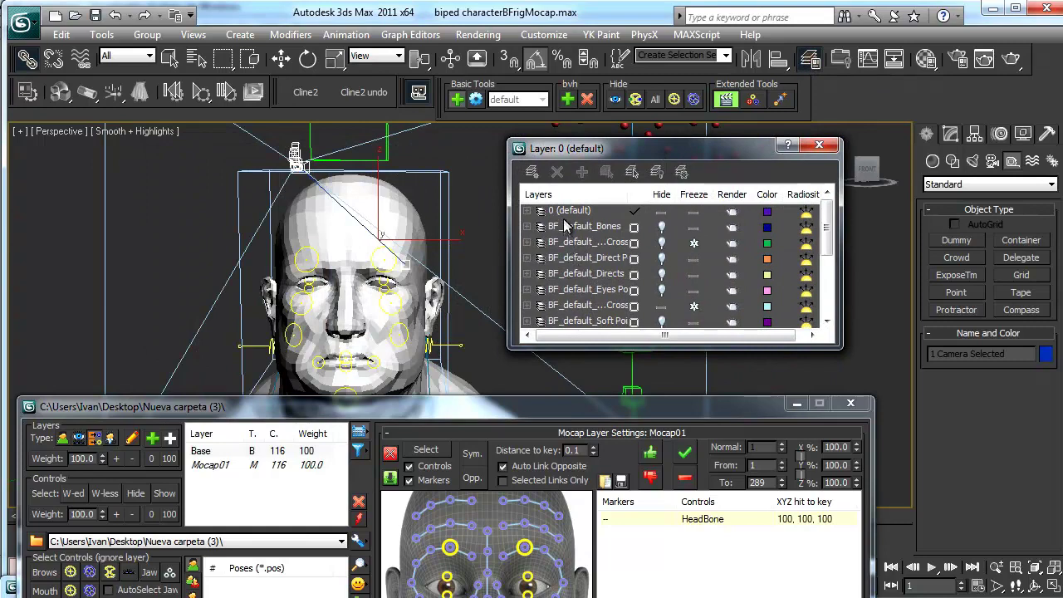
left_click(661, 213)
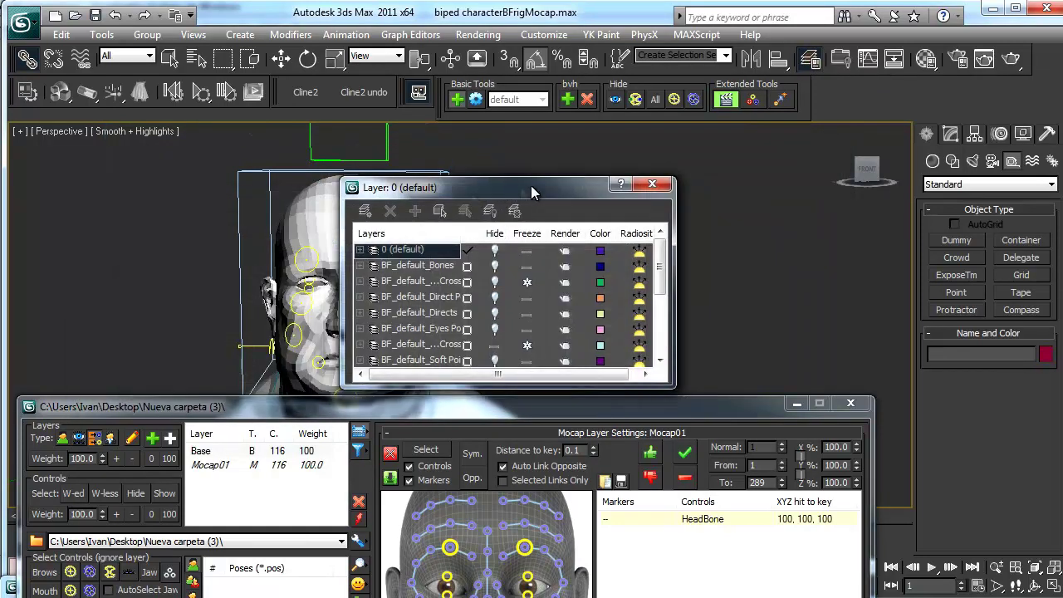
left_click(537, 249)
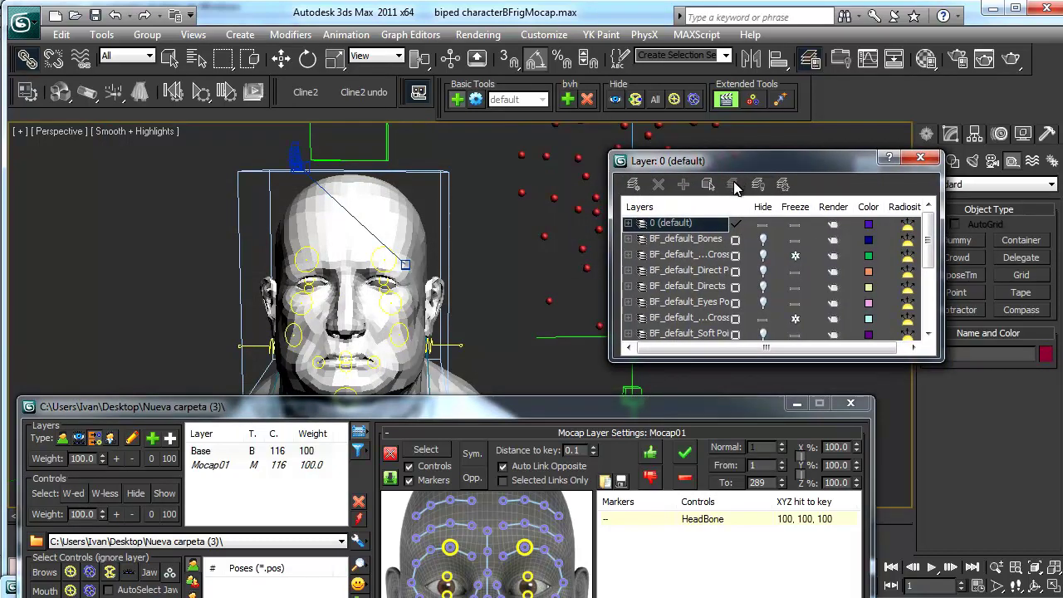
left_click(633, 185)
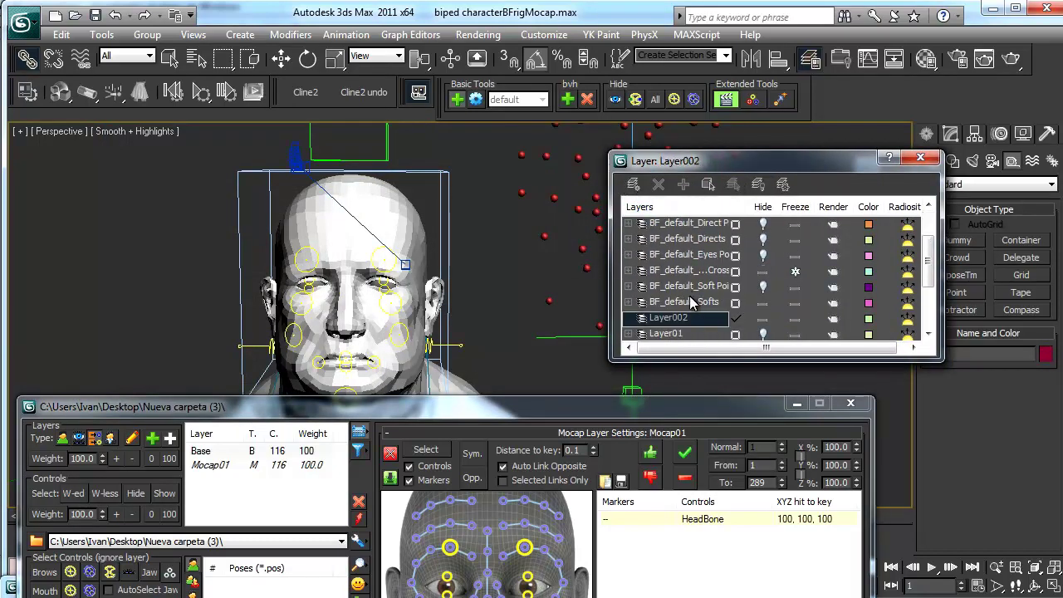
left_click(690, 319)
type("ca")
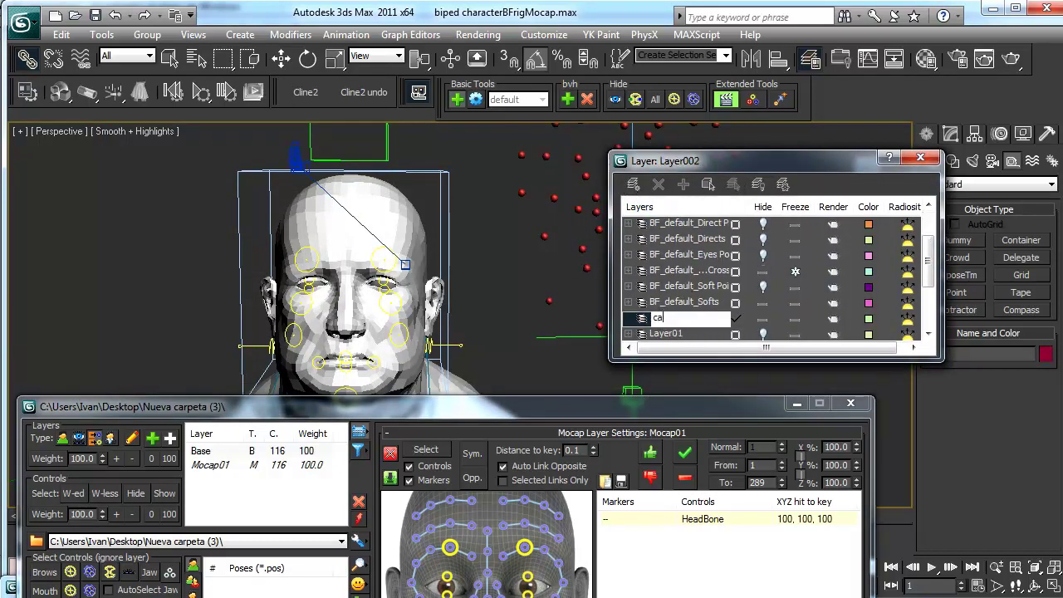
type("mer")
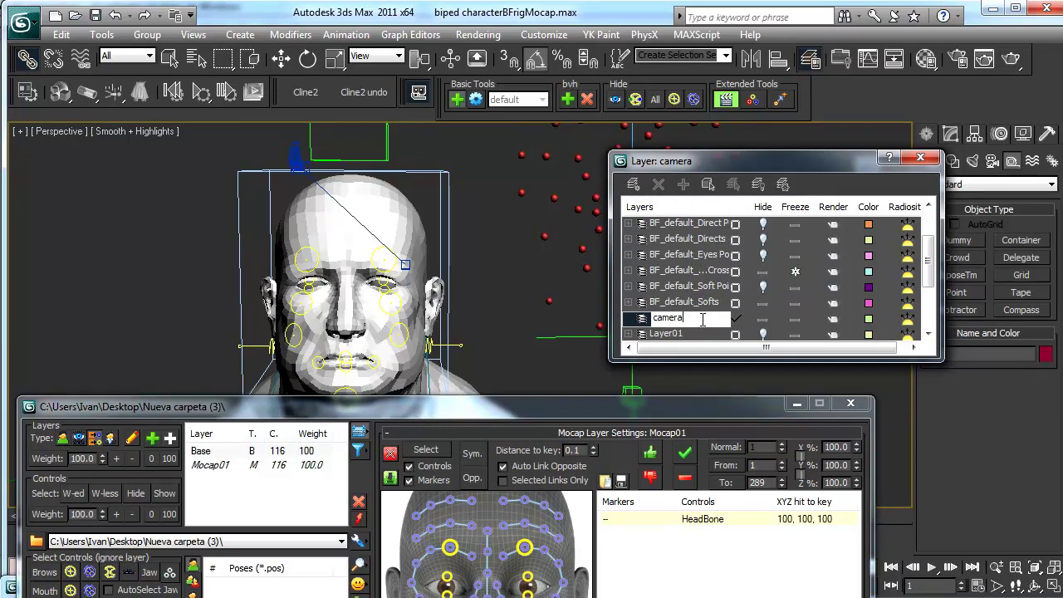
type("a")
key("Return")
Confirm the camera layer contains Camera001 and leave the layer visible
scroll(692, 274, "down", 3)
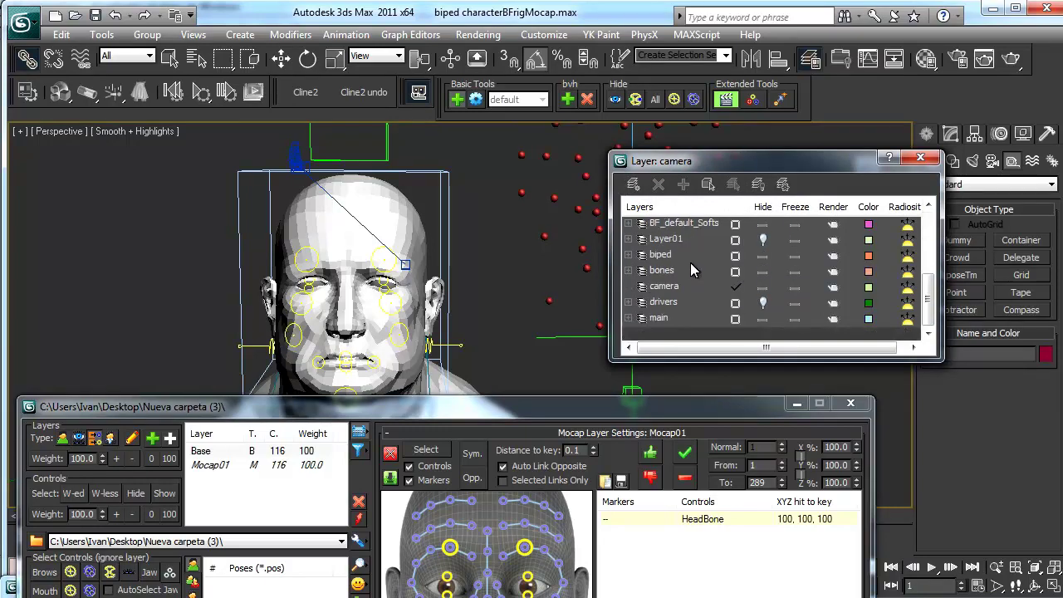
left_click(675, 285)
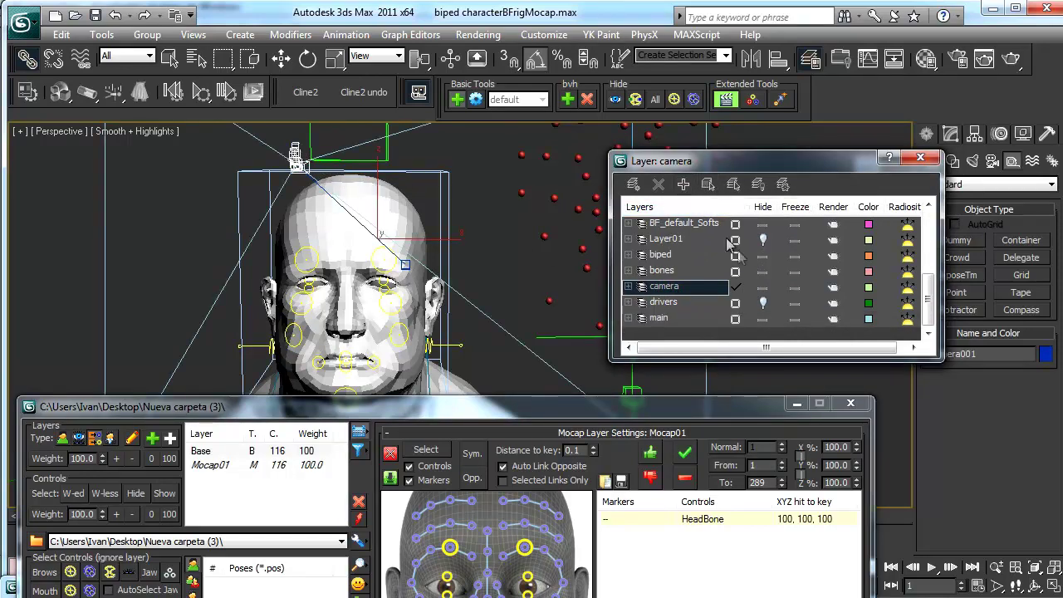
left_click(764, 287)
middle_click_drag(465, 282, 435, 310)
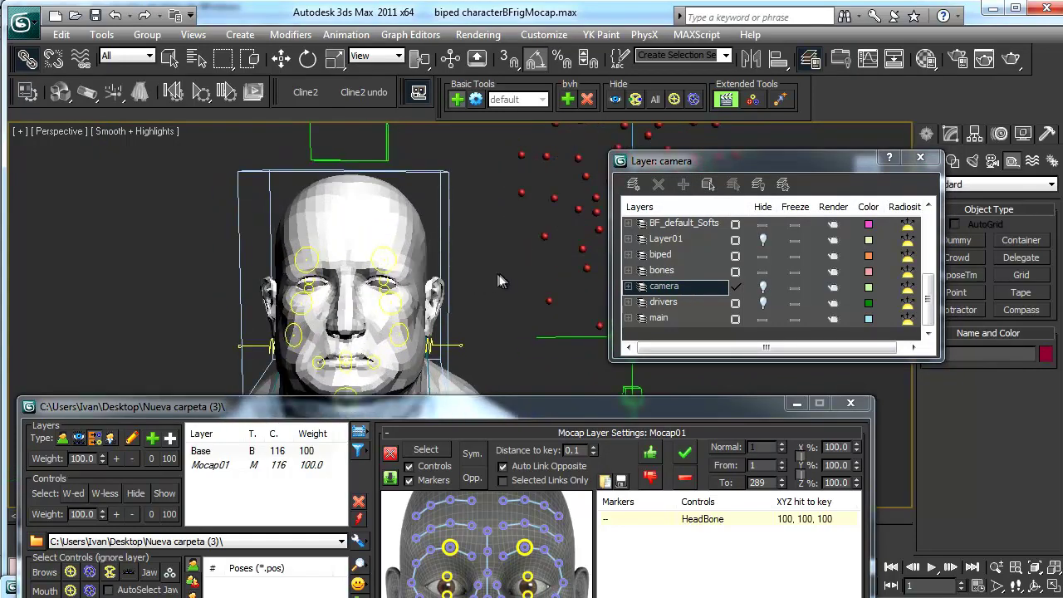
left_click(629, 287)
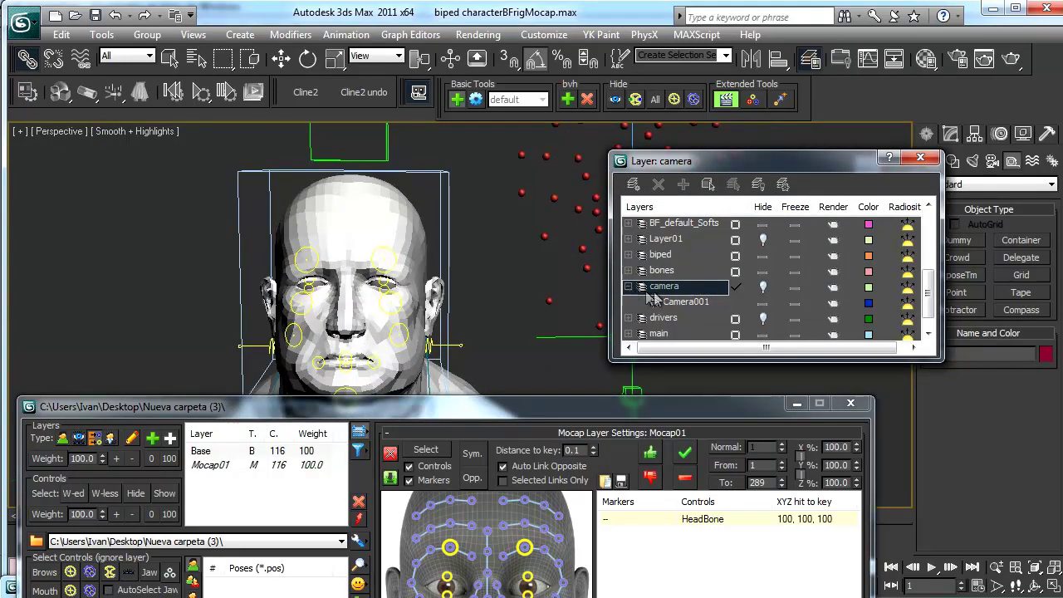
left_click(763, 286)
middle_click_drag(529, 289, 492, 268, "alt")
left_click(629, 286)
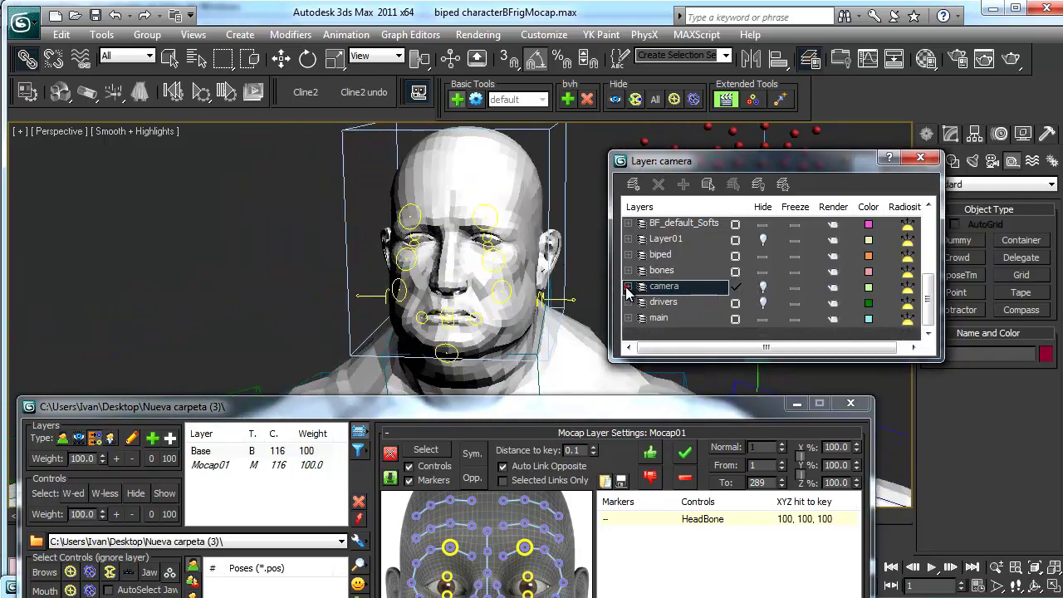
Close the layer manager, show all face control helpers and eye splines, and restore BonyFace 3.0
left_click(920, 158)
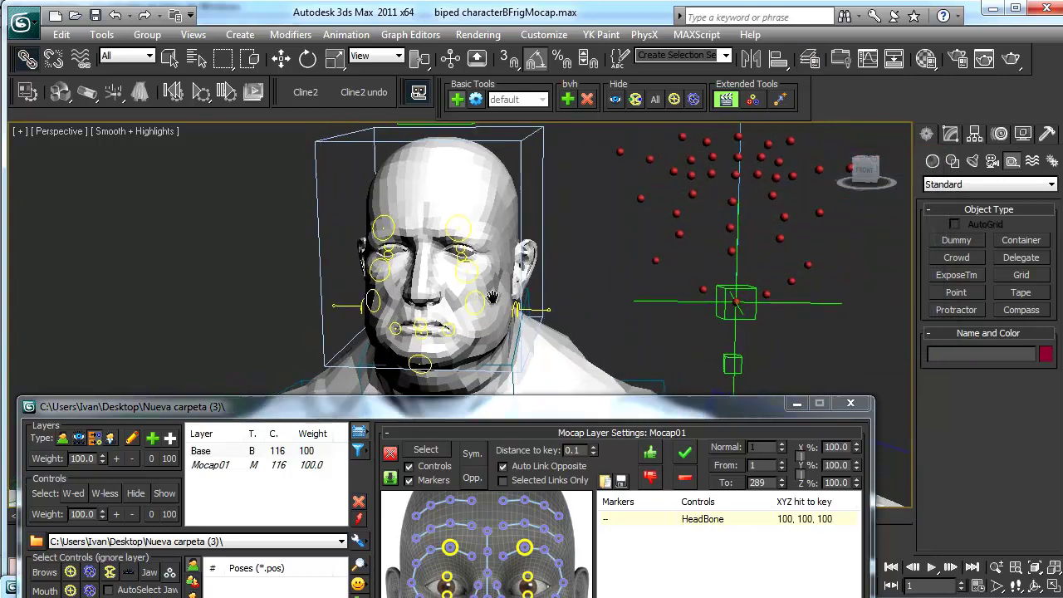
mouse_move(492, 298)
middle_mouse_down("alt")
mouse_move(534, 270)
mouse_move(540, 230)
mouse_move(541, 287)
middle_mouse_up("alt")
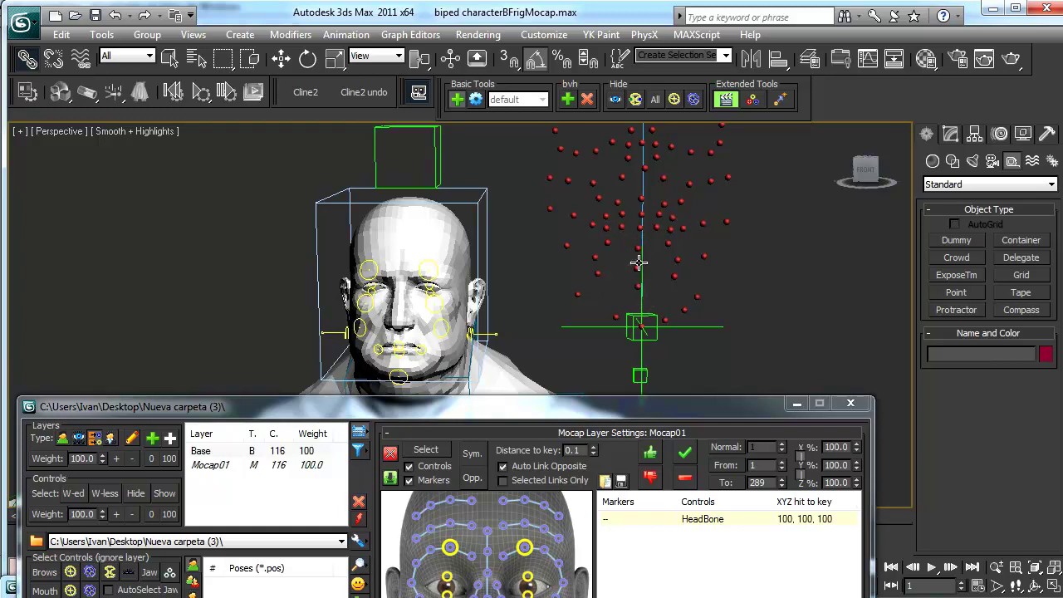
left_click(656, 100)
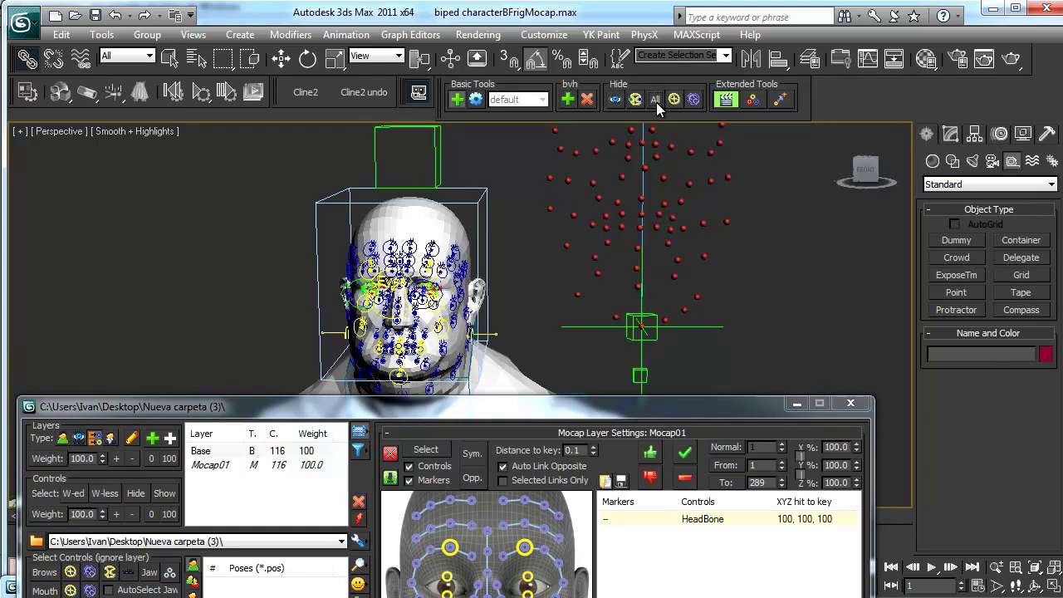
mouse_move(516, 278)
middle_mouse_down("alt")
mouse_move(534, 244)
mouse_move(494, 246)
mouse_move(468, 270)
middle_mouse_up("alt")
left_click(635, 99)
left_click_drag(155, 414, 284, 412)
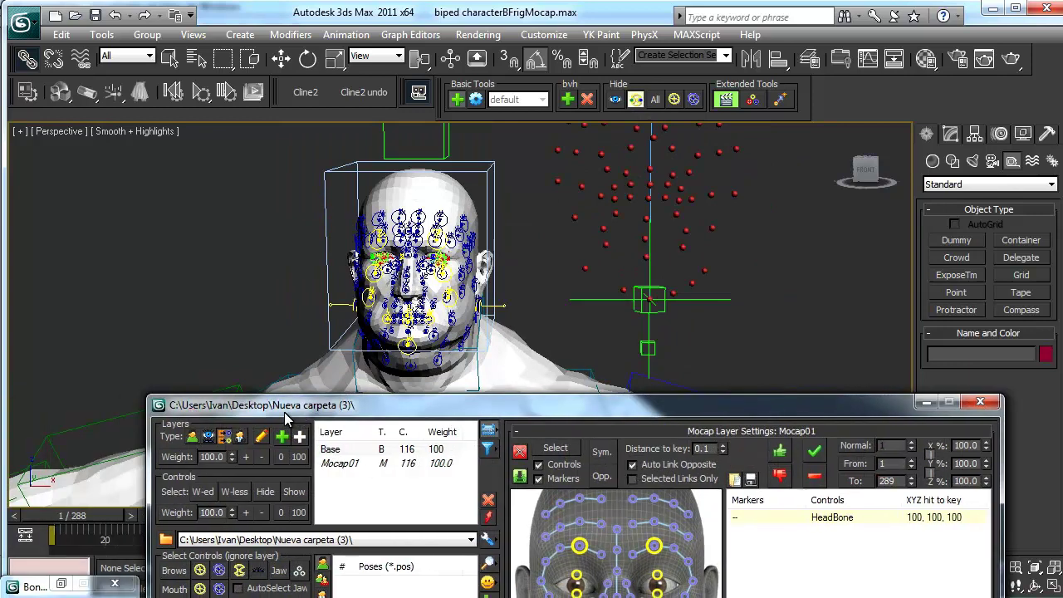
left_click(87, 584)
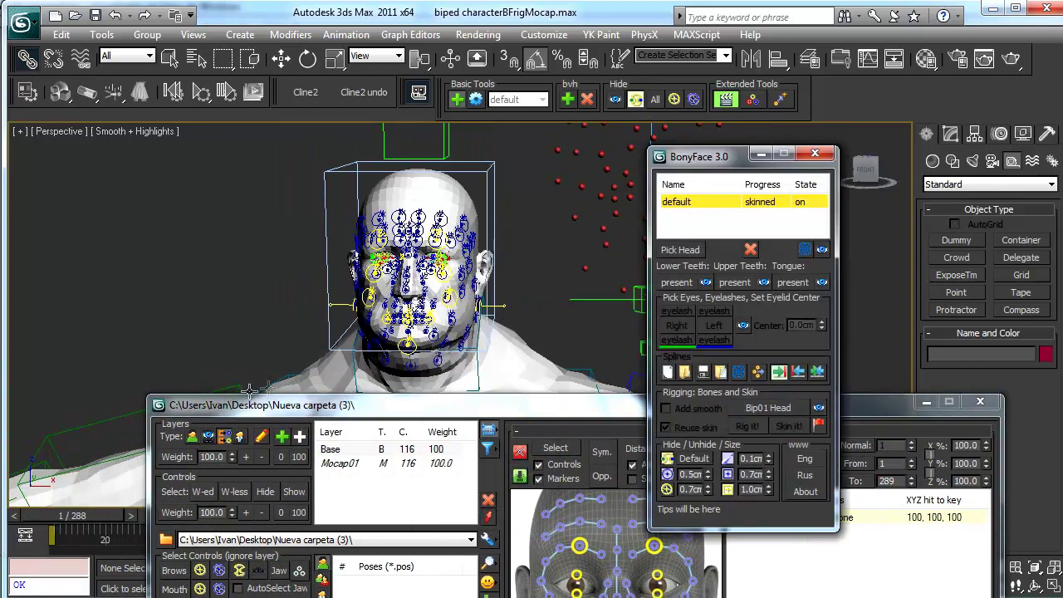
Minimize BonyFace, select marker Point001 with the head control, and link them as HeadBone
left_click(728, 477)
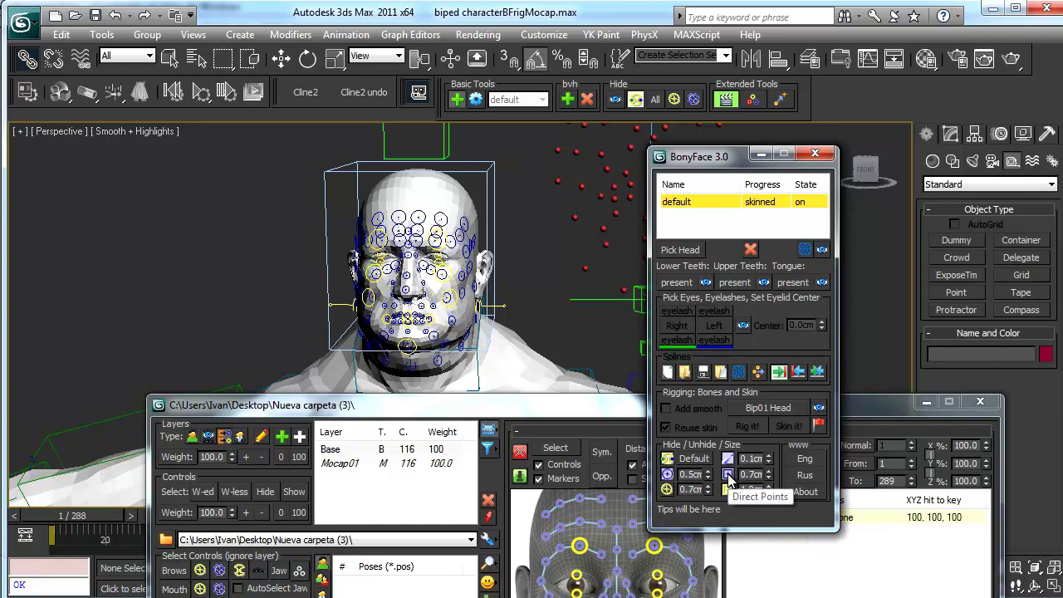
left_click(761, 154)
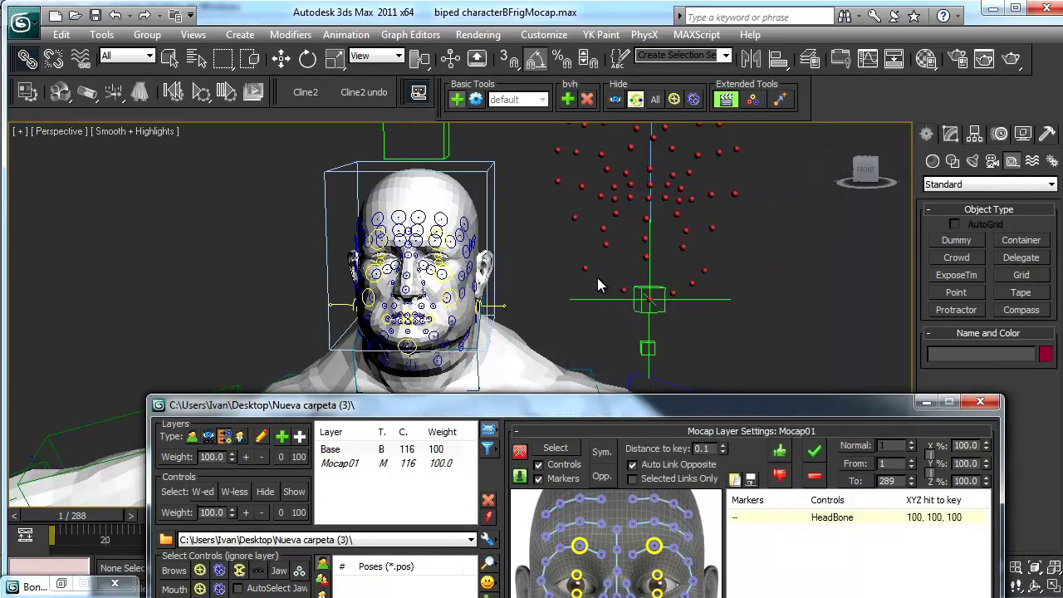
middle_click_drag(581, 268, 589, 275)
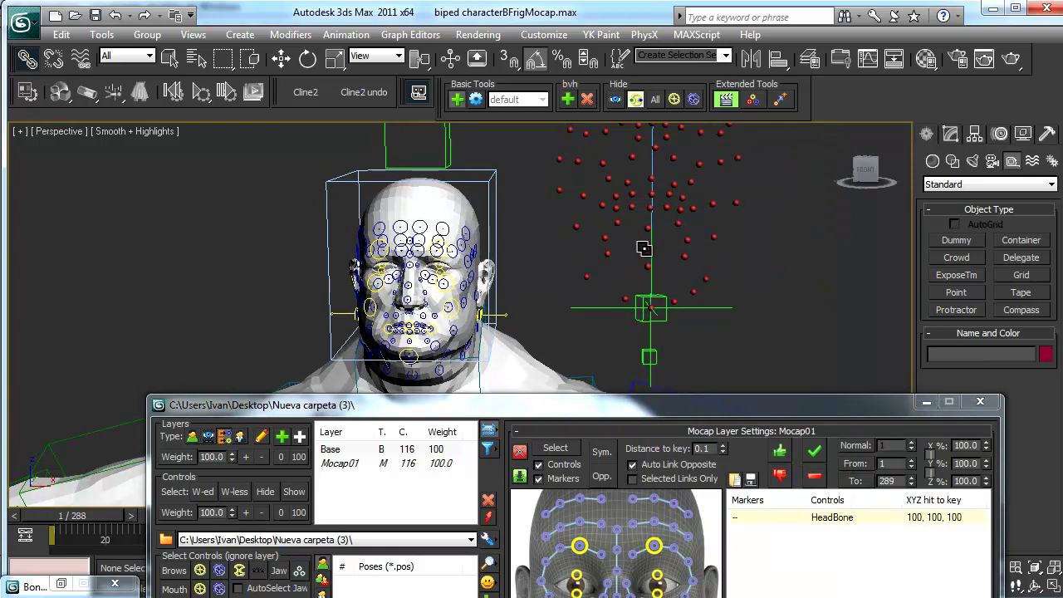
left_click(644, 248)
left_click(281, 59)
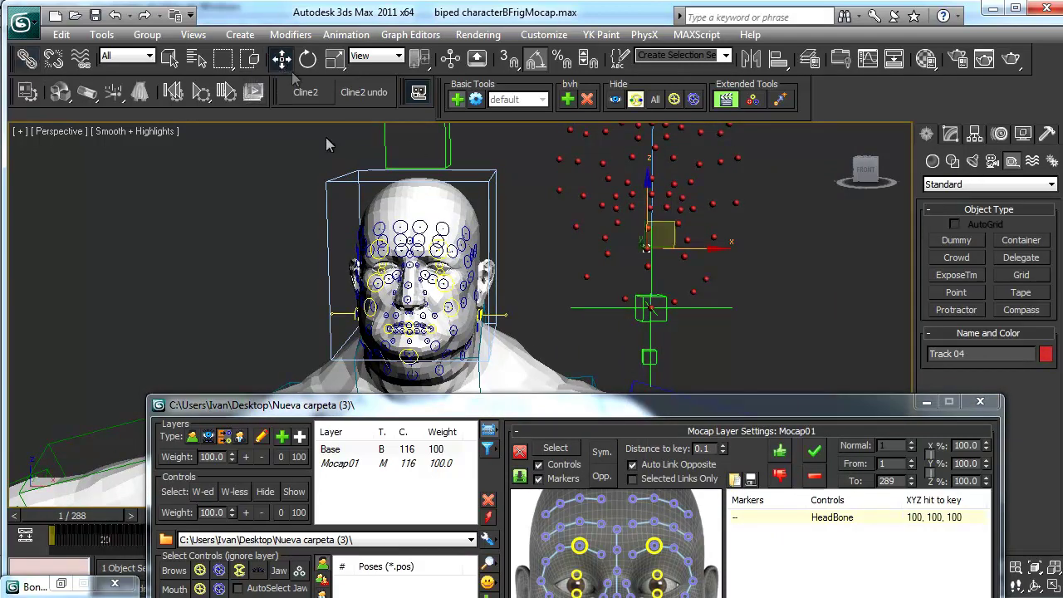
middle_click_drag(326, 144, 671, 238, "alt")
scroll(555, 304, "up", 2)
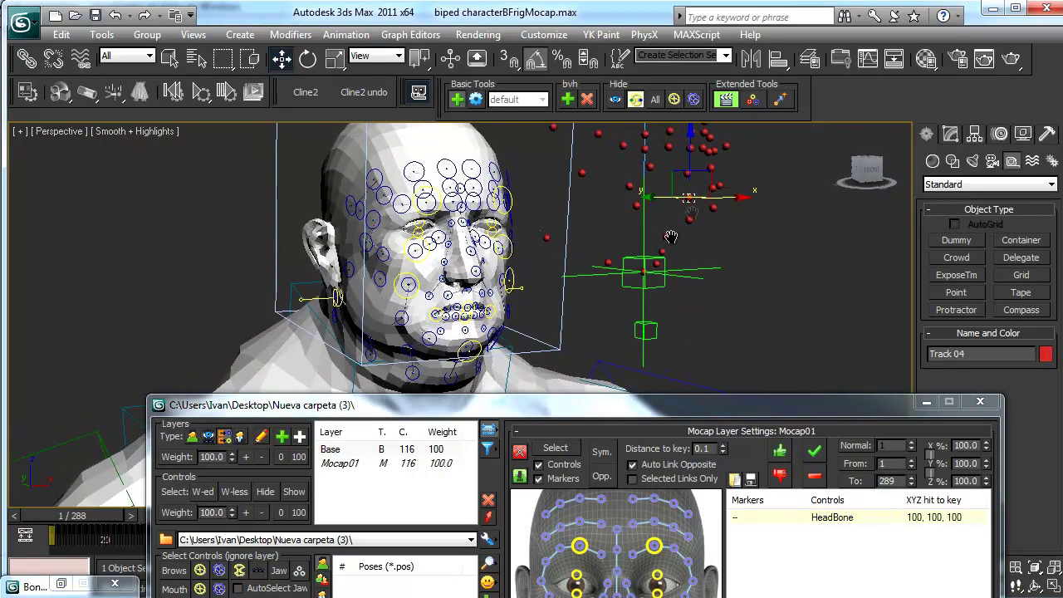
left_click(482, 347, "ctrl")
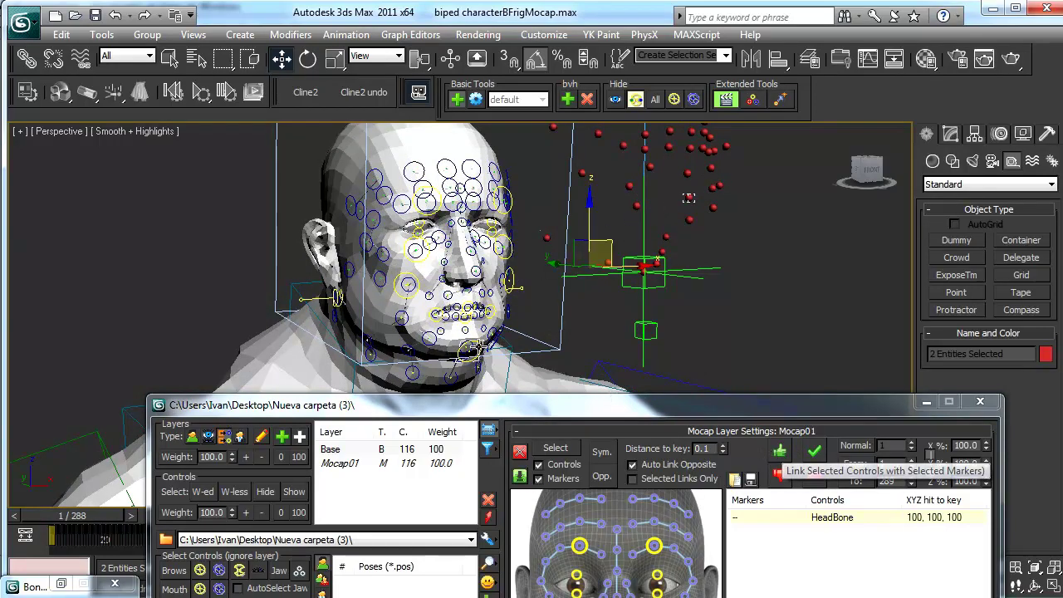
left_click(636, 308)
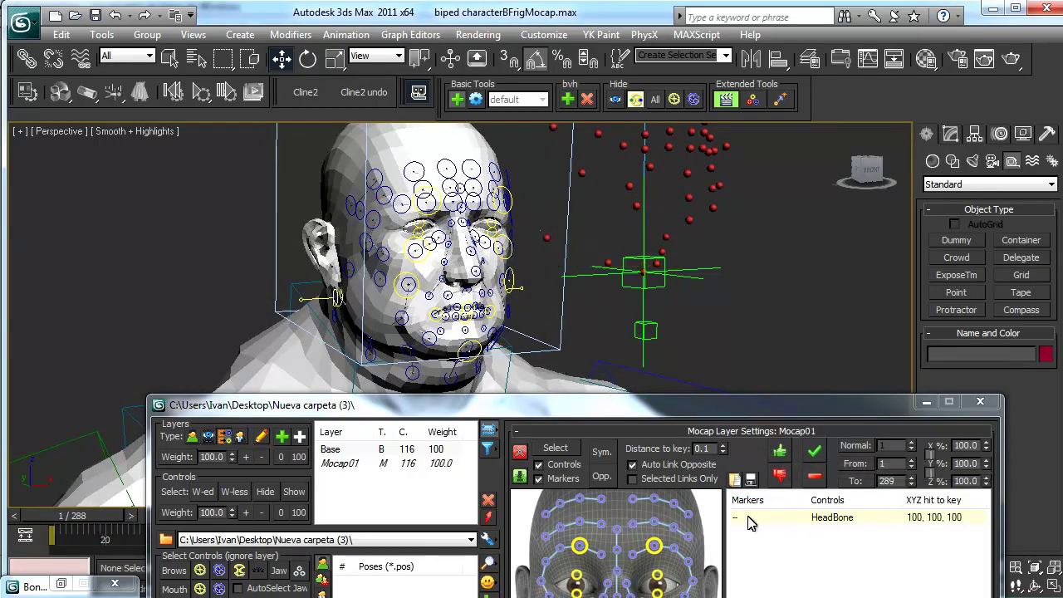
left_click(600, 277)
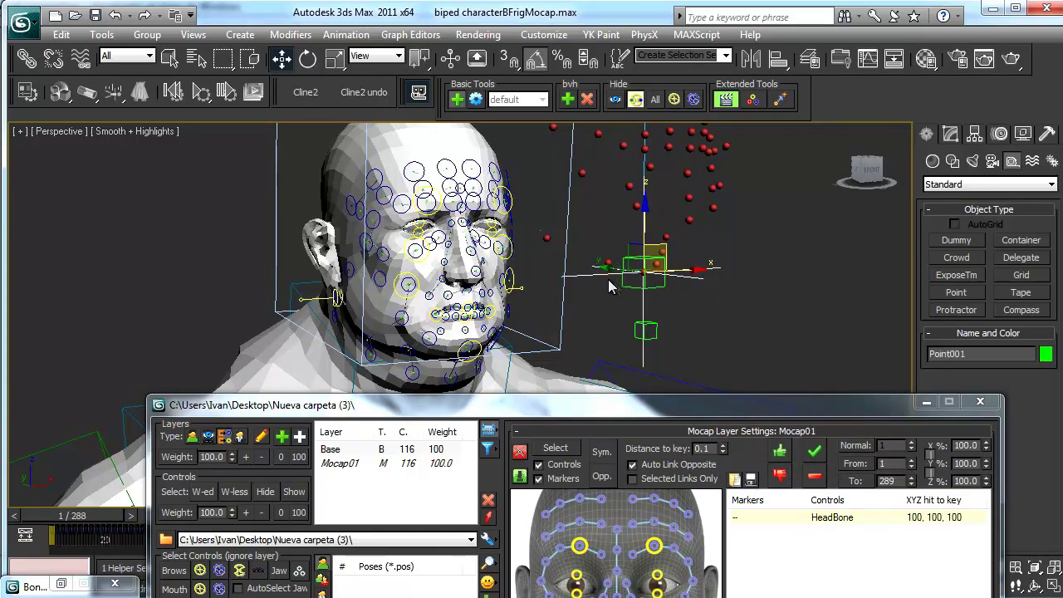
left_click(568, 319, "ctrl")
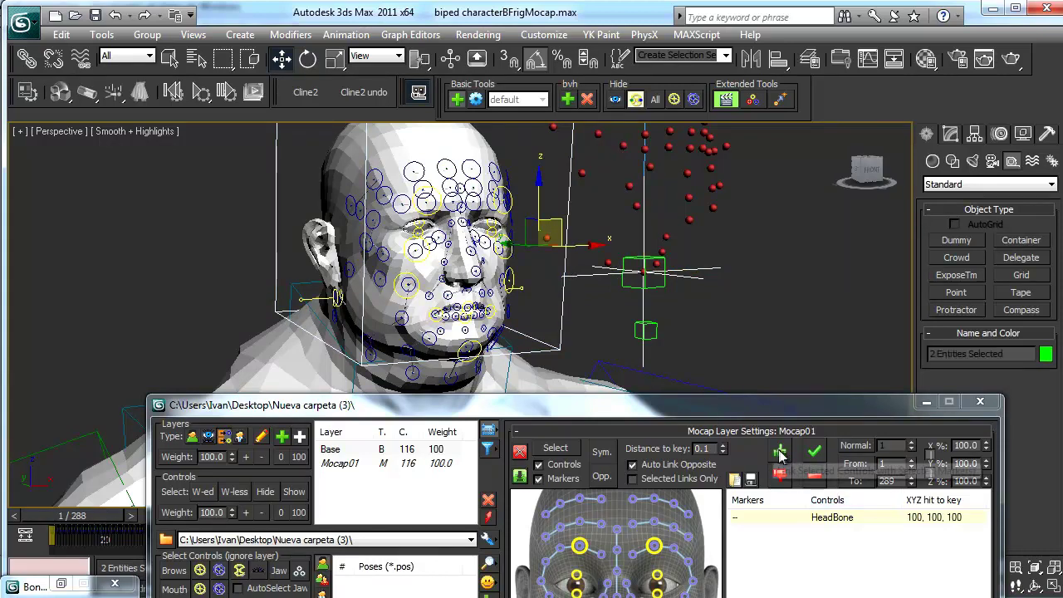
left_click(814, 450)
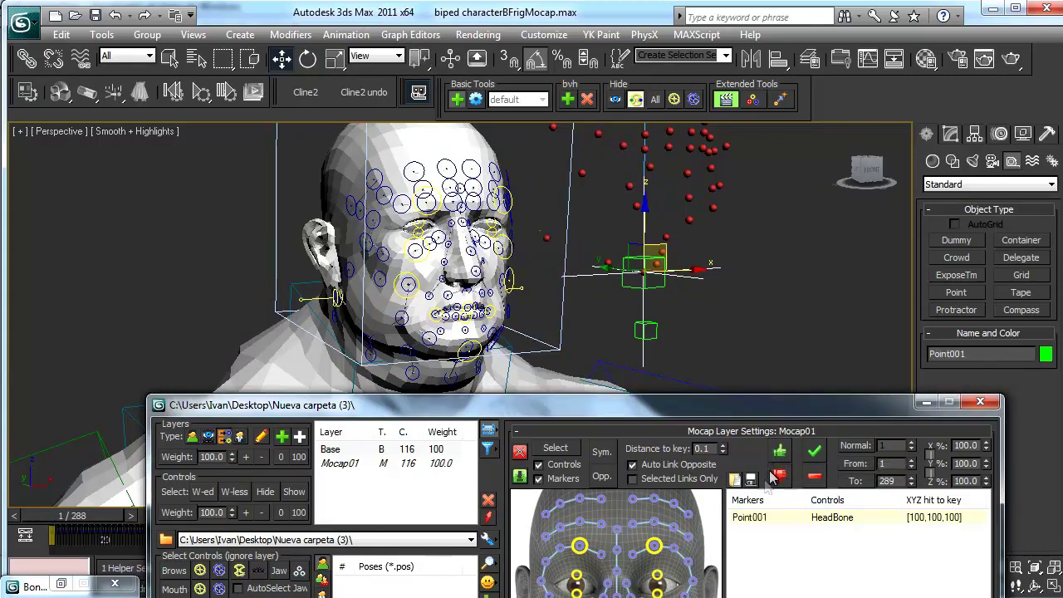
Turn on automatic linking of opposite controls and link the JAWcc_001 control to marker Track 04
left_click(633, 465)
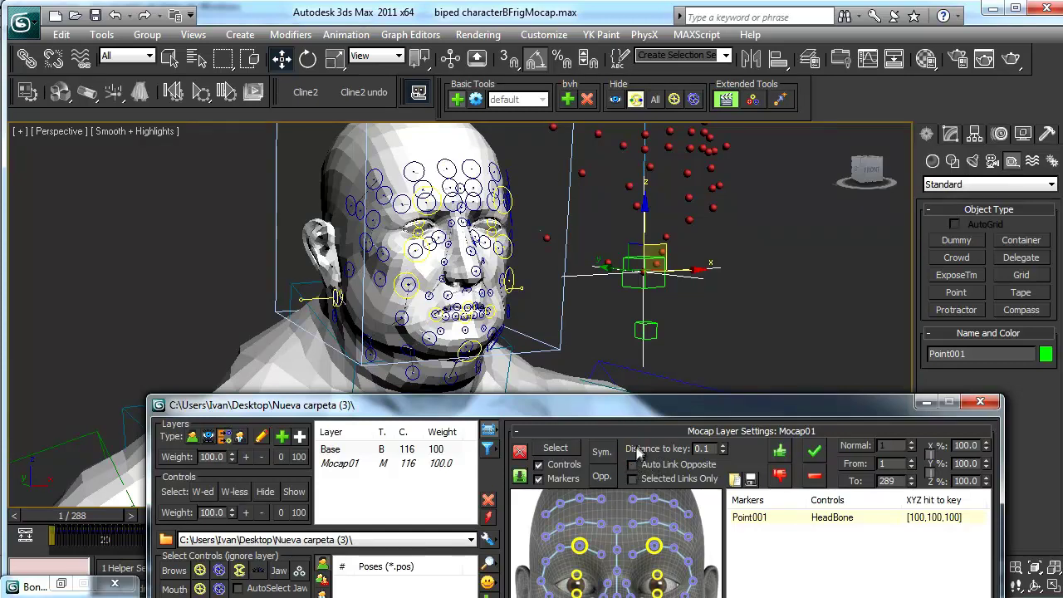
middle_click_drag(649, 376, 611, 329)
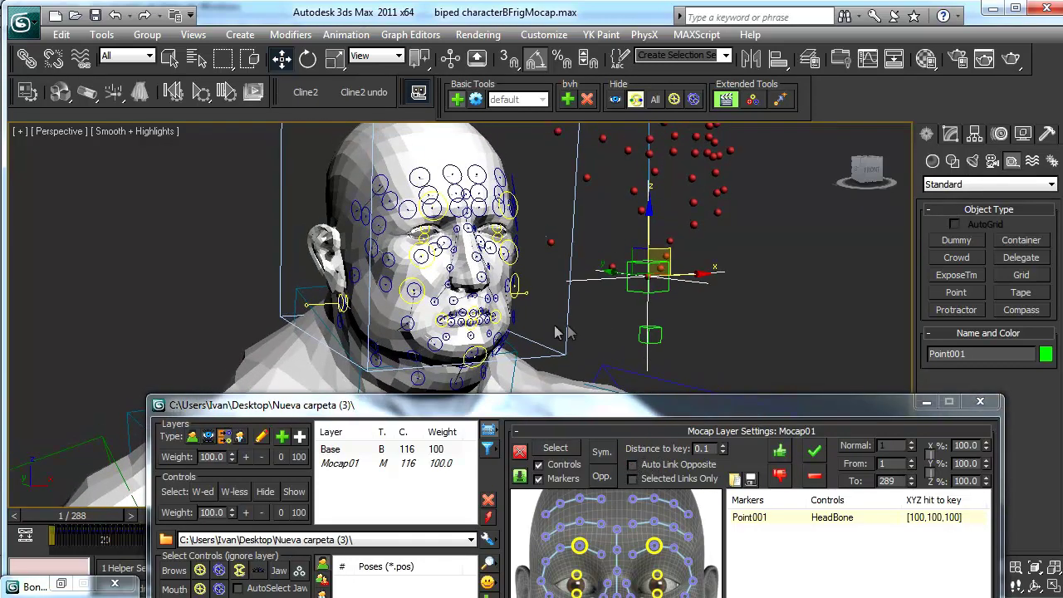
left_click(481, 346)
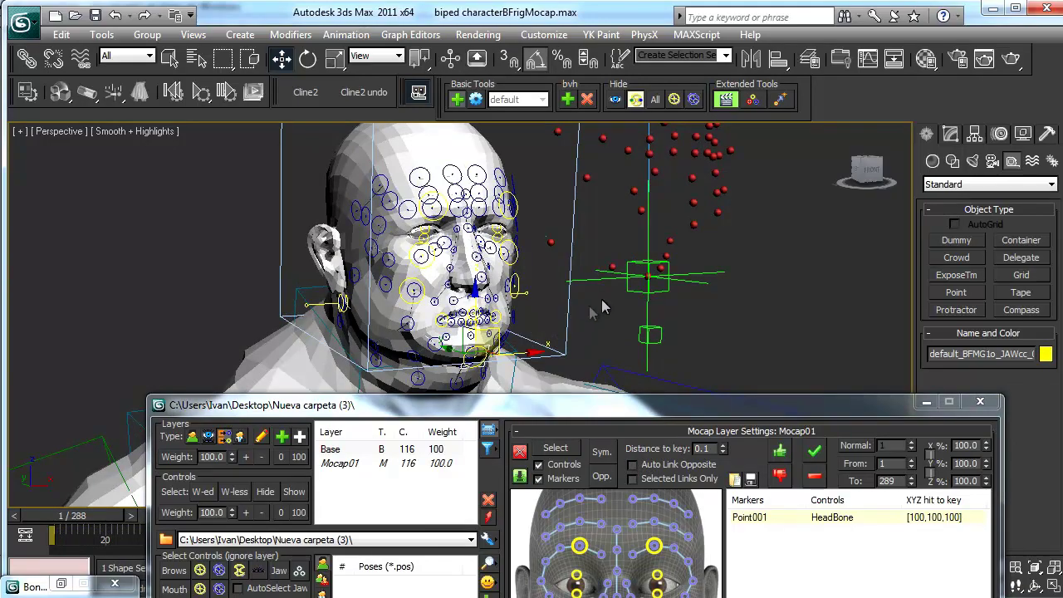
mouse_move(687, 254)
middle_mouse_down("alt")
mouse_move(707, 261)
mouse_move(556, 280)
mouse_move(671, 232)
mouse_move(667, 244)
mouse_move(548, 262)
middle_mouse_up("alt")
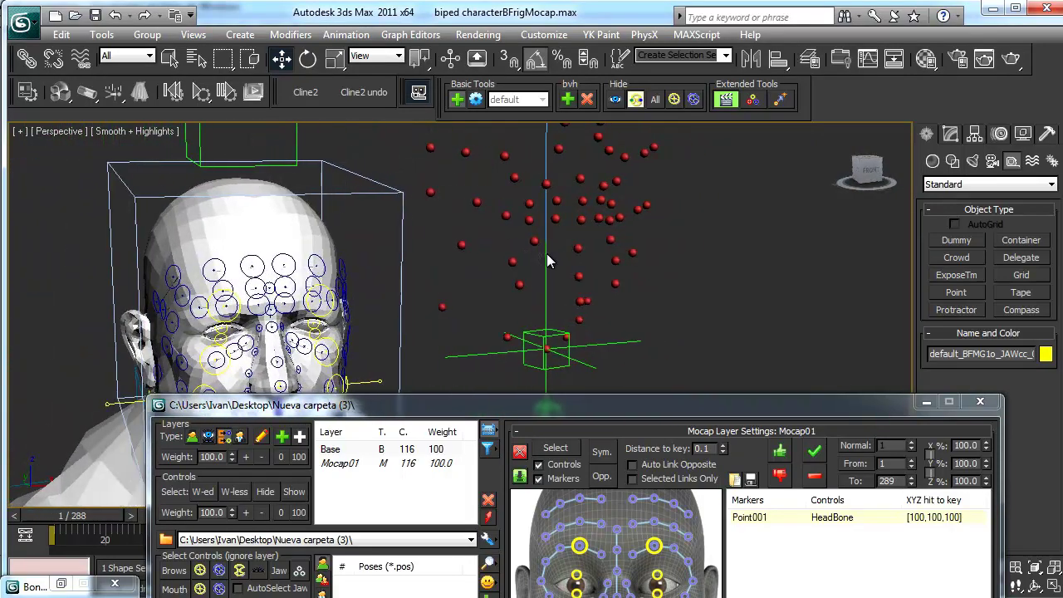
left_click(580, 271, "ctrl")
scroll(579, 271, "up", 5)
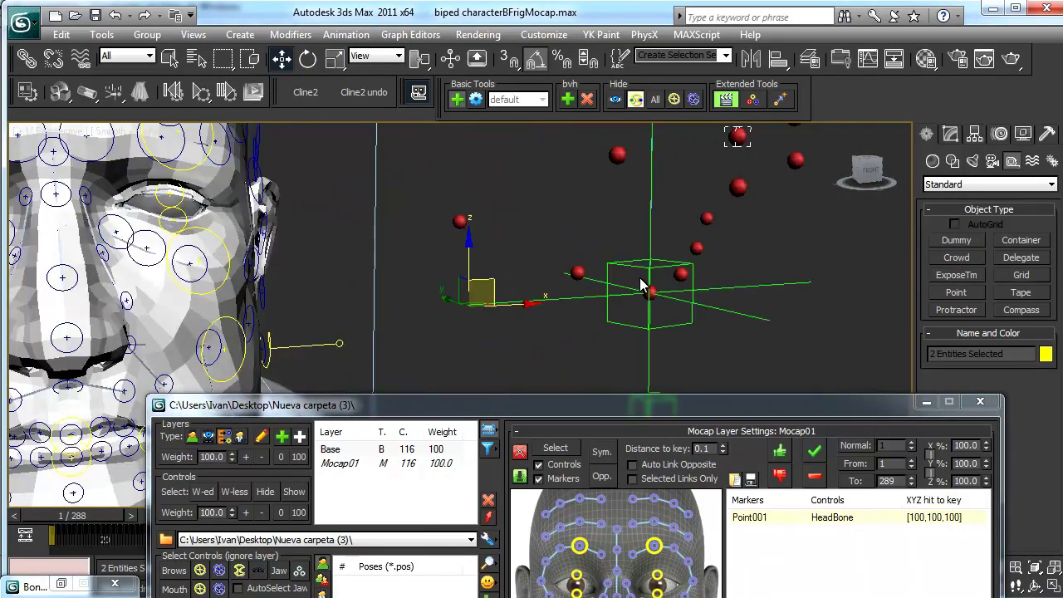
scroll(667, 277, "down", 6)
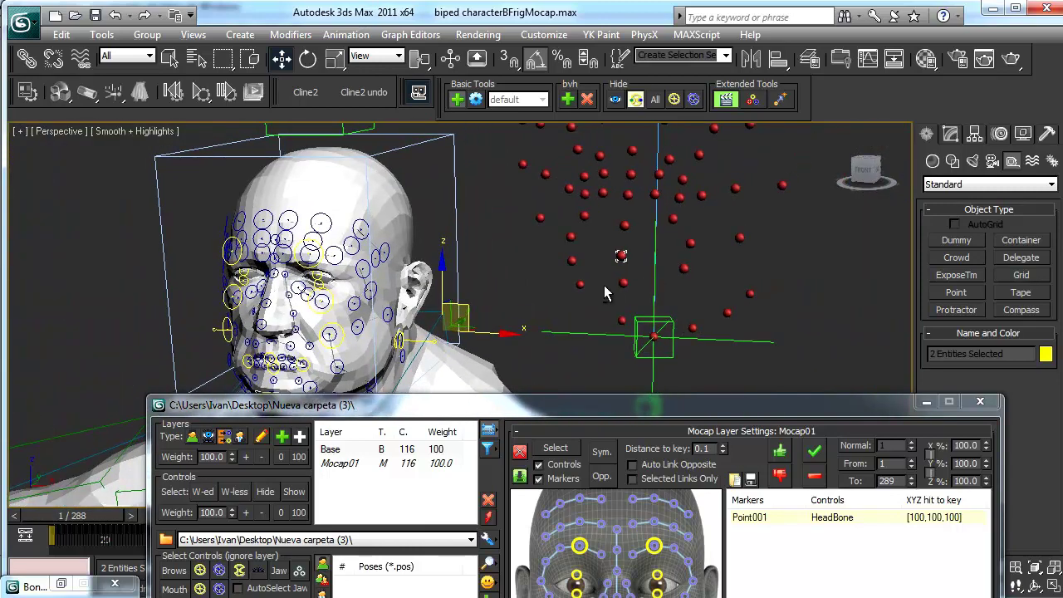
middle_click_drag(631, 289, 707, 375, "alt")
left_click(779, 451)
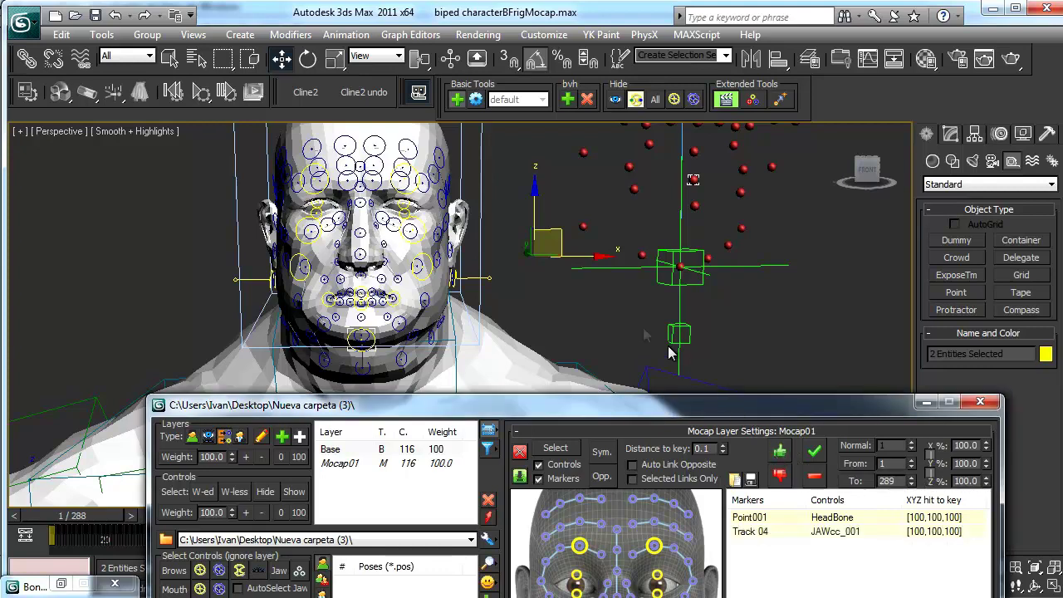
Link the left mouth-corner control MOUTH_C_L to marker Track 12
middle_click_drag(481, 310, 512, 332)
left_click(443, 326)
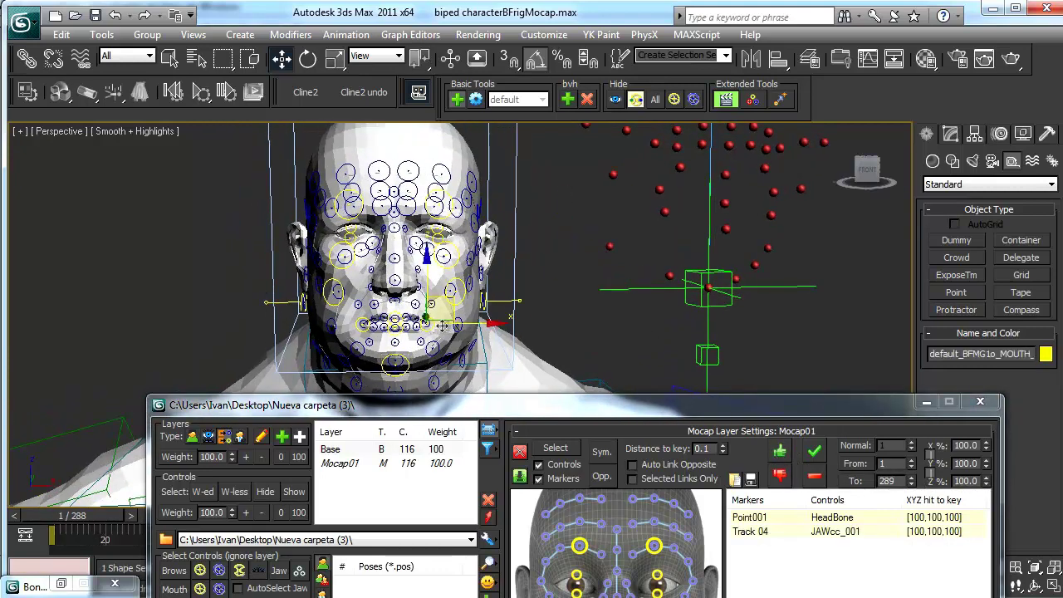
middle_click_drag(608, 332, 570, 359)
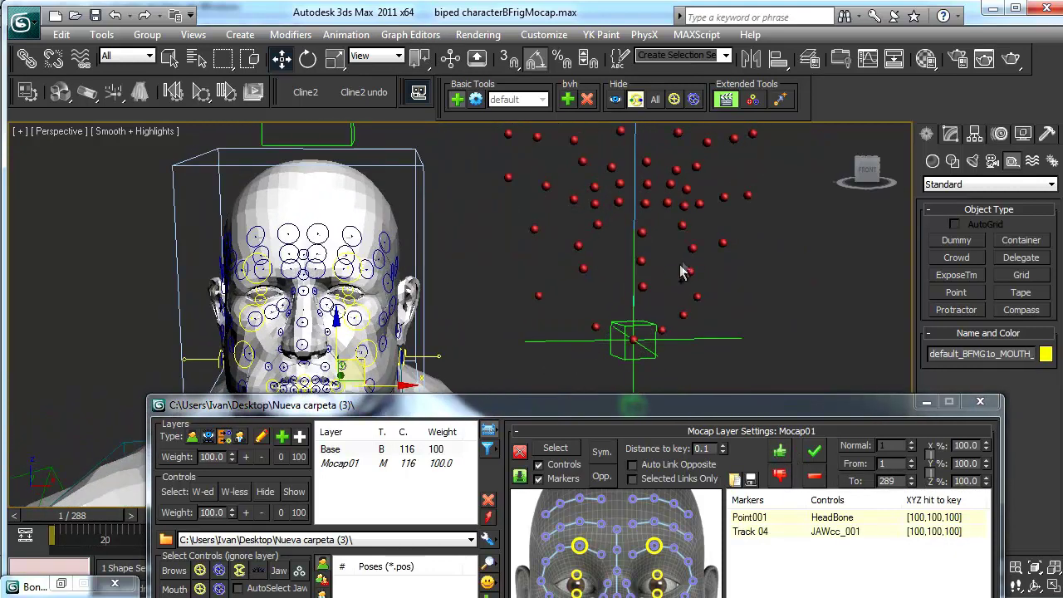
left_click(699, 205, "ctrl")
left_click(779, 450)
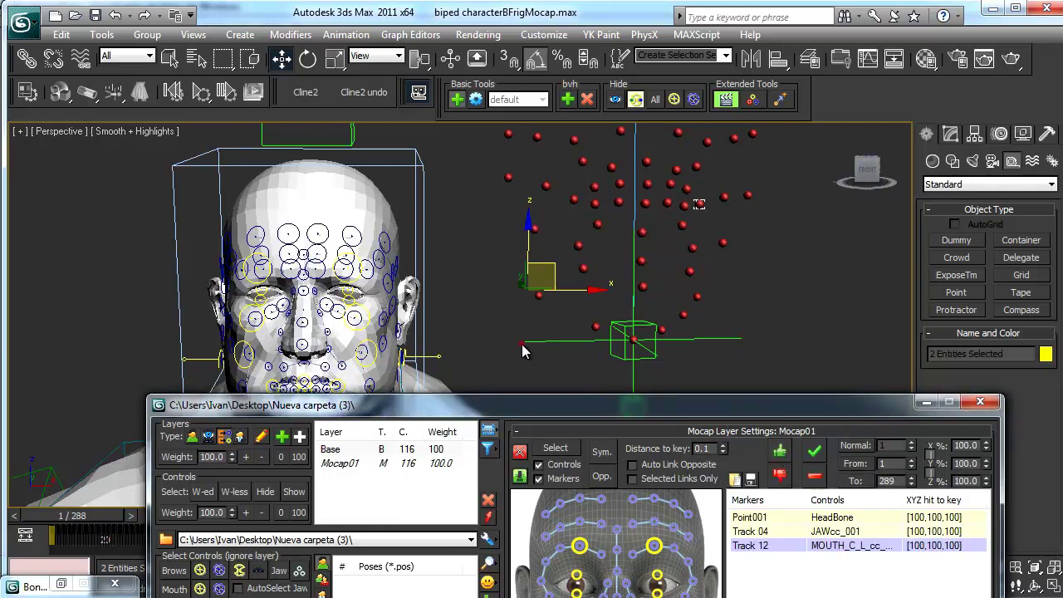
Link the right mouth-corner control MOUTH_C_R to marker Track 11
middle_click_drag(461, 361, 611, 316)
left_click(448, 295)
left_click(603, 197, "ctrl")
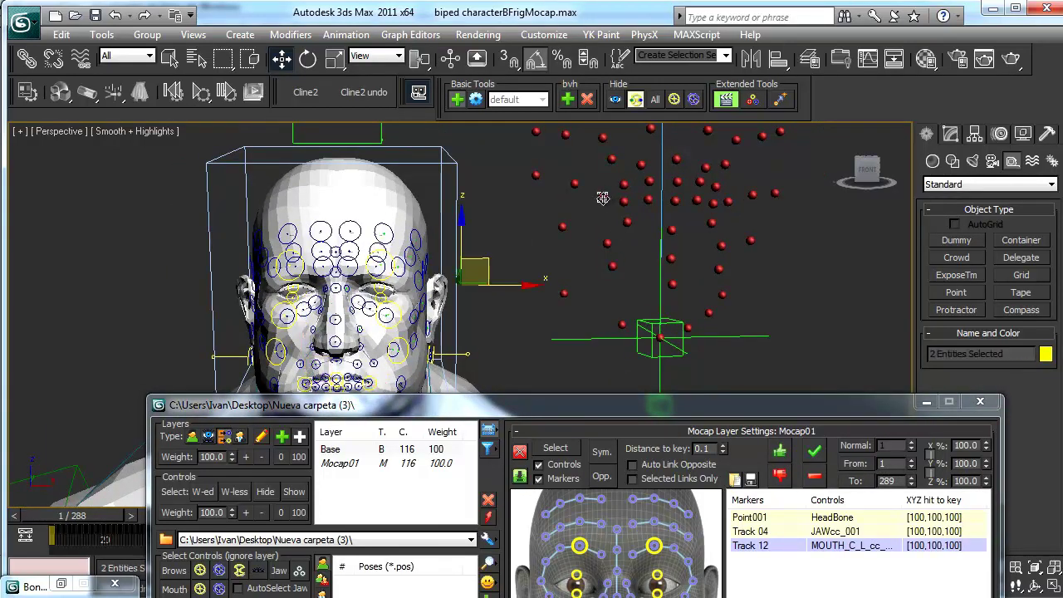
left_click(779, 450)
middle_click_drag(378, 349, 426, 325)
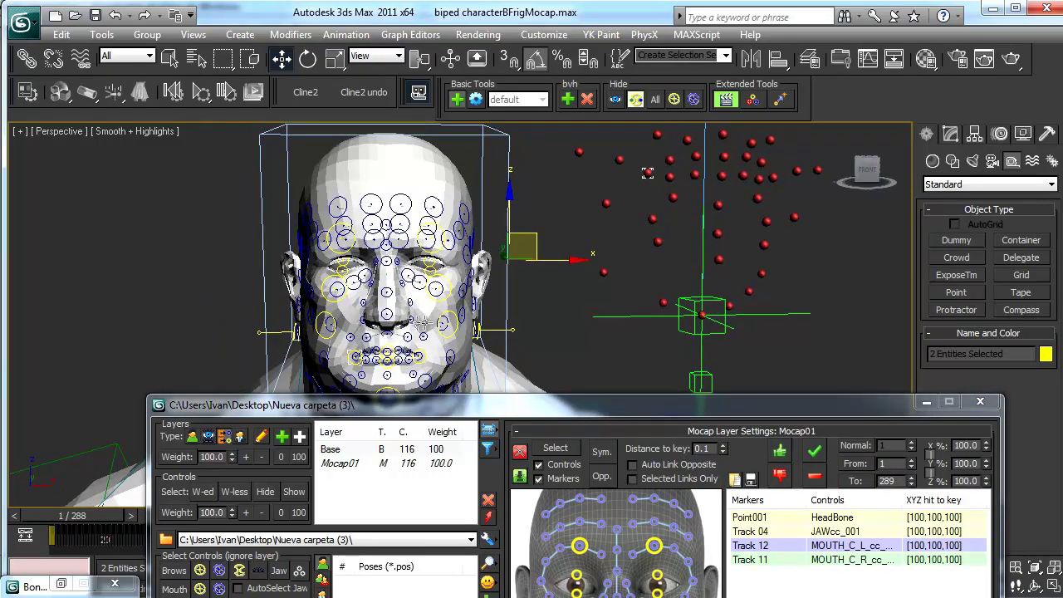
middle_click_drag(523, 314, 527, 273)
scroll(493, 297, "up", 2)
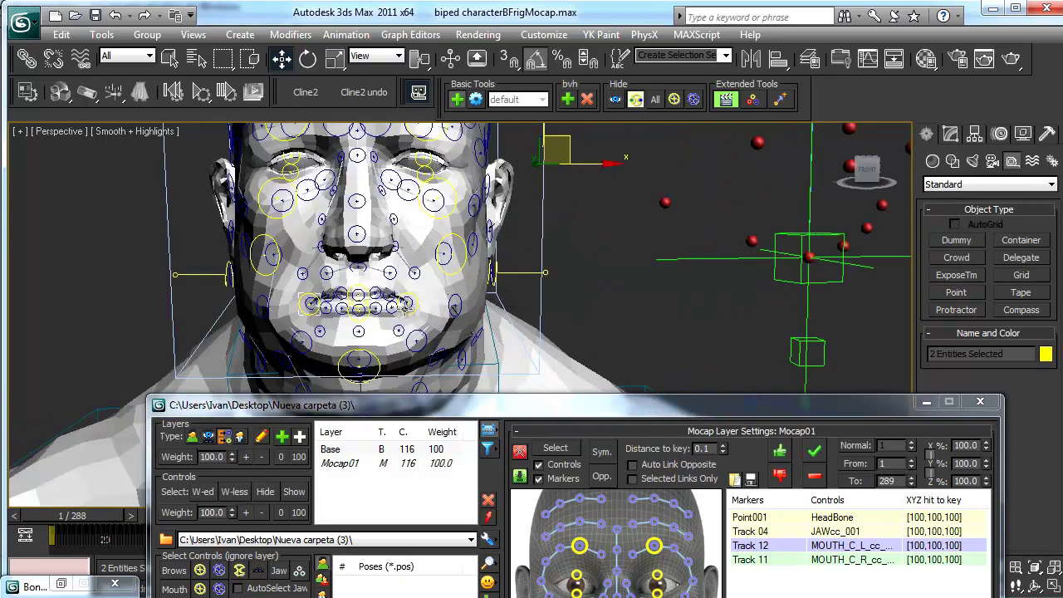
mouse_move(405, 307)
middle_mouse_down("alt")
mouse_move(472, 283)
mouse_move(481, 343)
mouse_move(461, 317)
mouse_move(435, 323)
mouse_move(570, 295)
middle_mouse_up("alt")
scroll(438, 325, "down", 5)
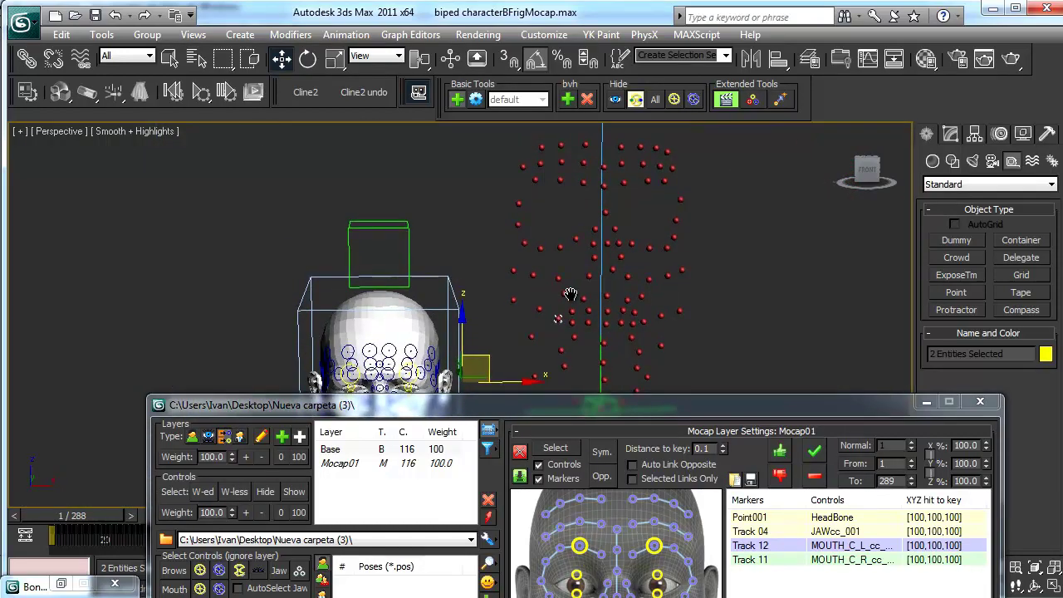
Link the nose control NOSE_C_001 to marker Track 02
left_click(604, 163)
scroll(491, 267, "up", 4)
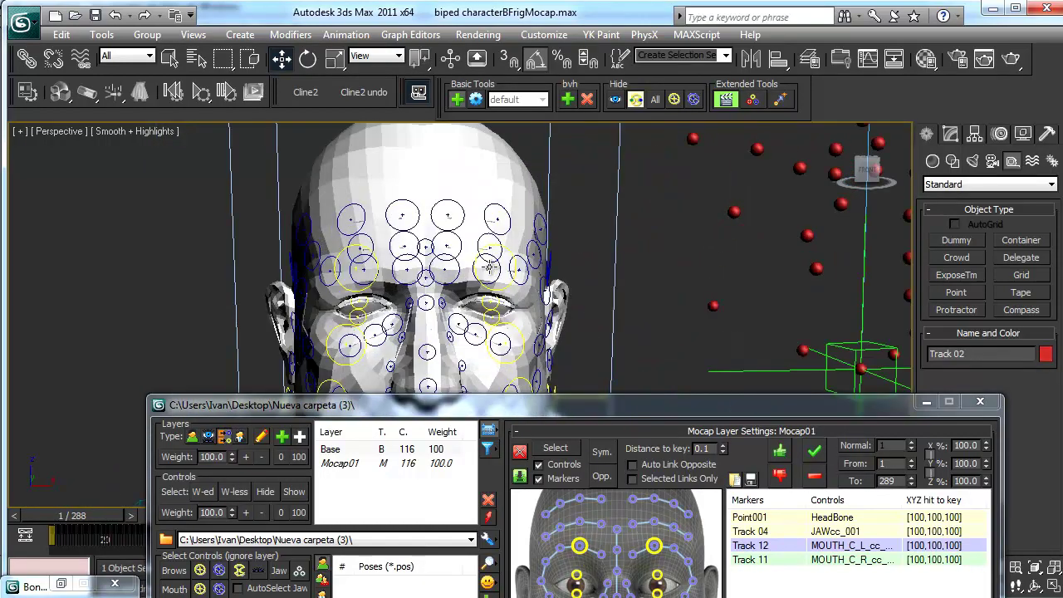
left_click(425, 240, "ctrl")
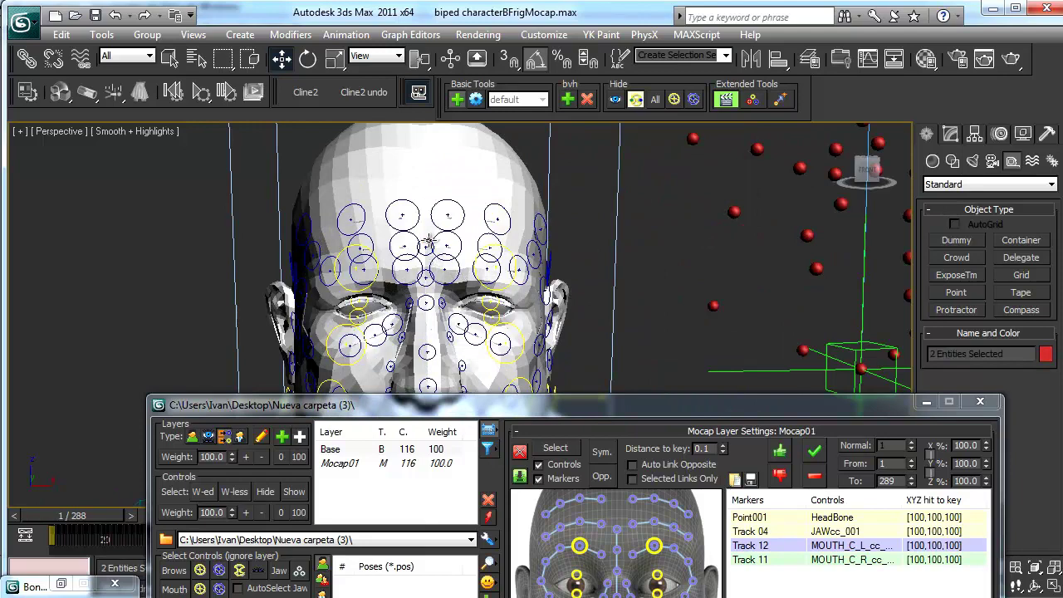
left_click(426, 240)
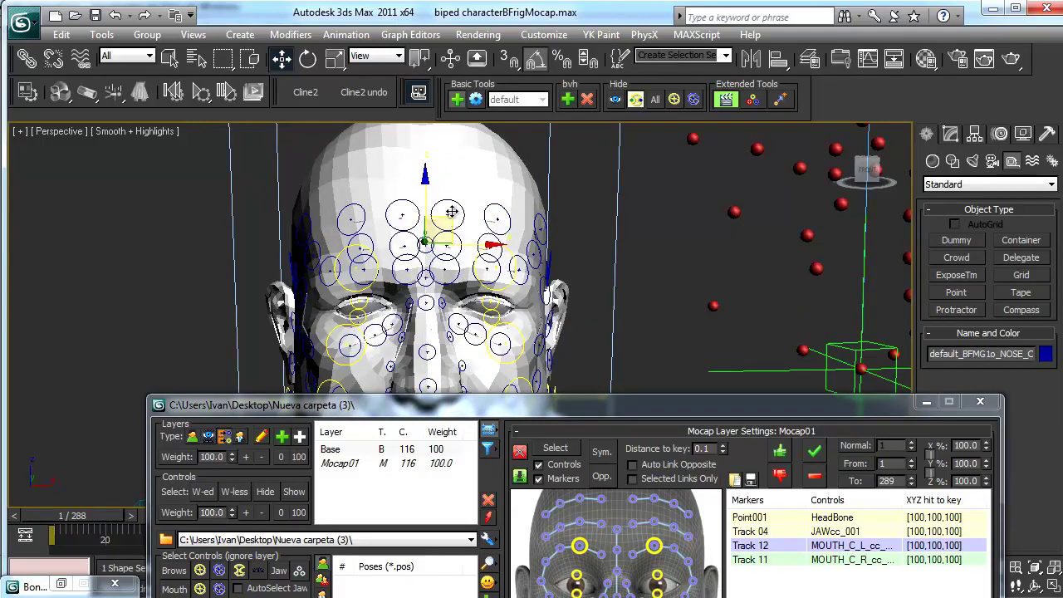
scroll(451, 213, "down", 3)
middle_click_drag(735, 140, 662, 275)
left_click(585, 175, "ctrl")
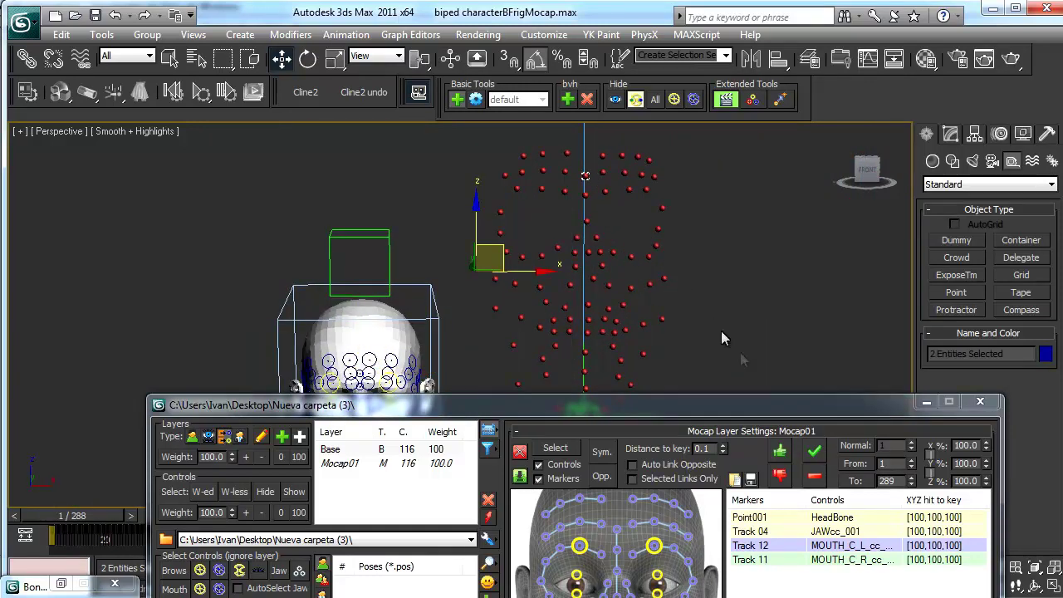
left_click(781, 451)
Link the other nose control NOSE_C_005 to marker Track 03
scroll(632, 278, "up", 5)
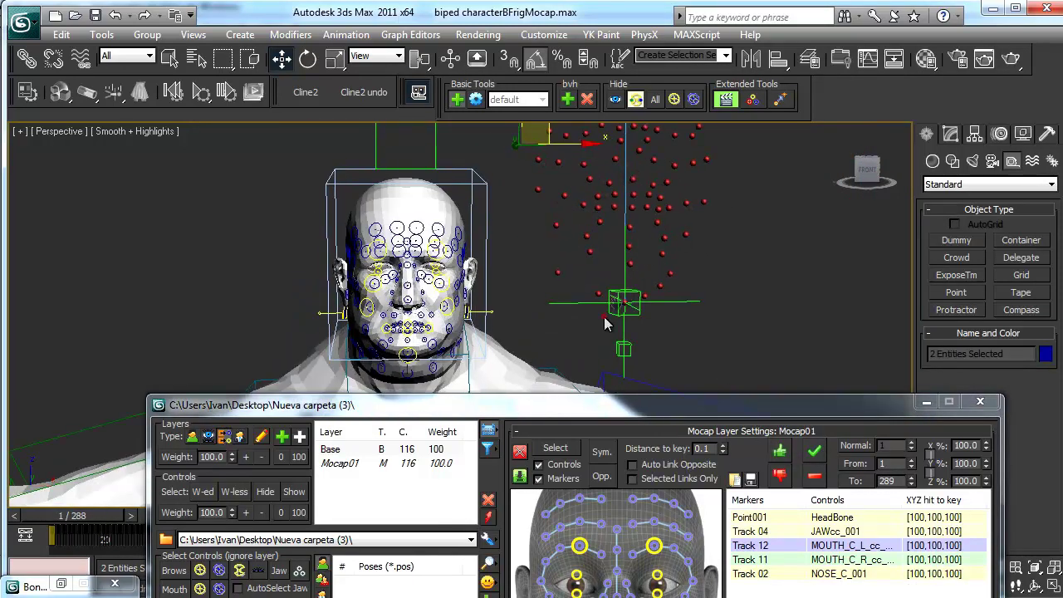
scroll(648, 316, "up", 5)
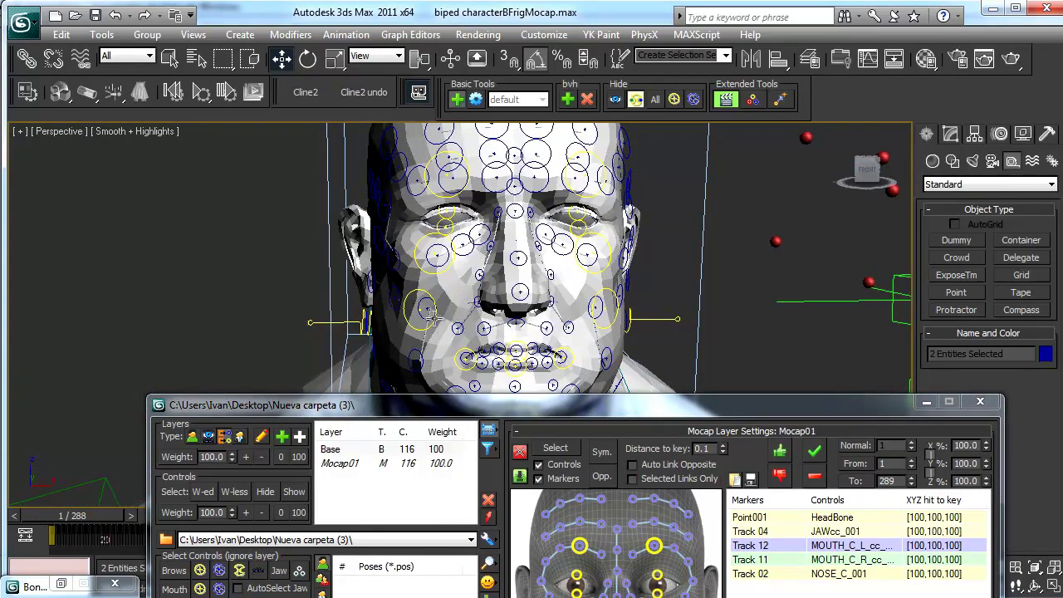
mouse_move(461, 330)
middle_mouse_down("alt")
mouse_move(523, 332)
mouse_move(467, 329)
middle_mouse_up("alt")
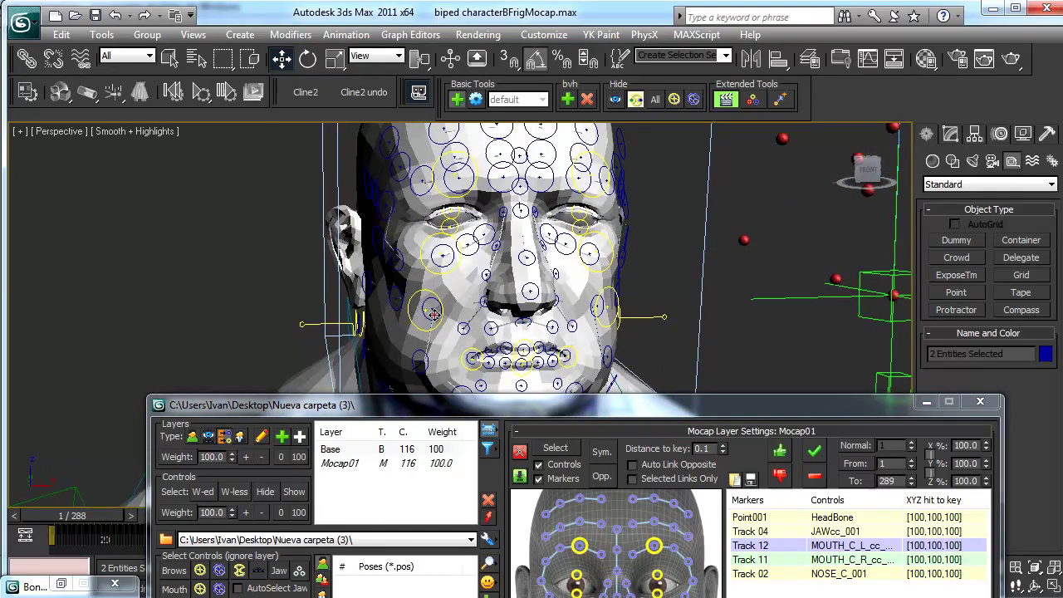
left_click(434, 313)
scroll(614, 333, "down", 5)
mouse_move(637, 330)
middle_mouse_down()
mouse_move(629, 352)
mouse_move(662, 299)
middle_mouse_up()
scroll(662, 299, "up", 5)
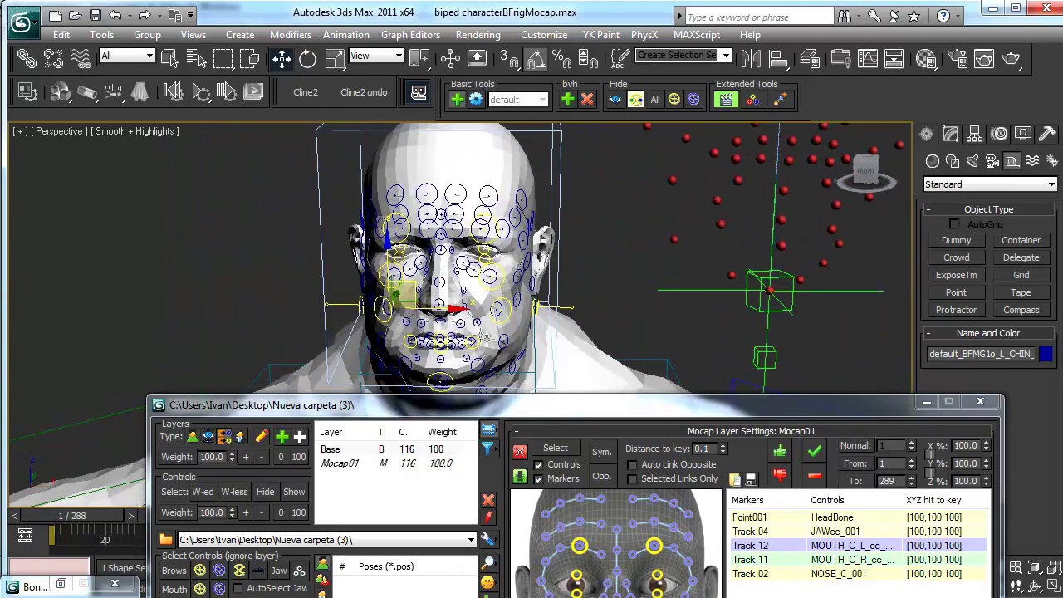
scroll(483, 336, "up", 3)
scroll(490, 318, "up", 3)
left_click(480, 287)
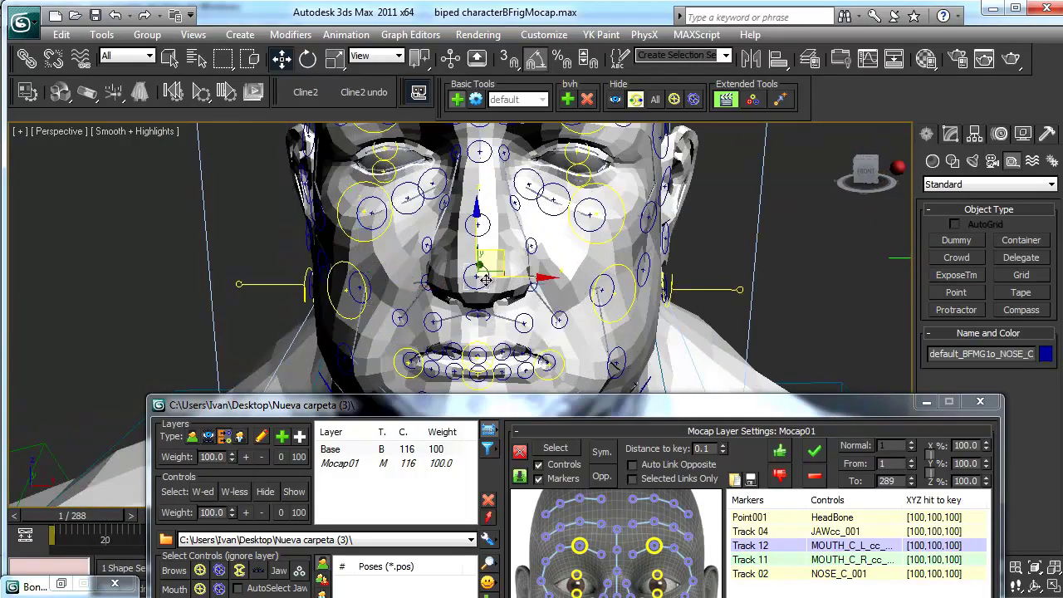
scroll(615, 290, "down", 5)
mouse_move(653, 286)
middle_mouse_down()
mouse_move(588, 337)
mouse_move(639, 324)
mouse_move(713, 327)
mouse_move(746, 308)
mouse_move(704, 287)
middle_mouse_up()
scroll(579, 339, "up", 2)
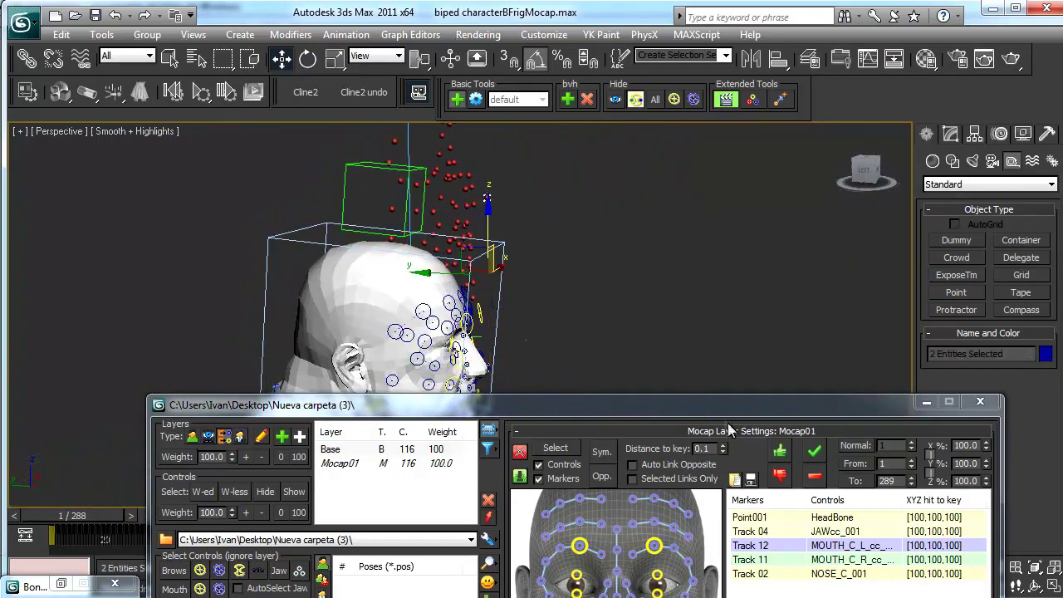
left_click(779, 451)
mouse_move(706, 249)
middle_mouse_down("alt")
mouse_move(658, 238)
mouse_move(580, 244)
mouse_move(559, 278)
mouse_move(583, 302)
mouse_move(640, 273)
middle_mouse_up("alt")
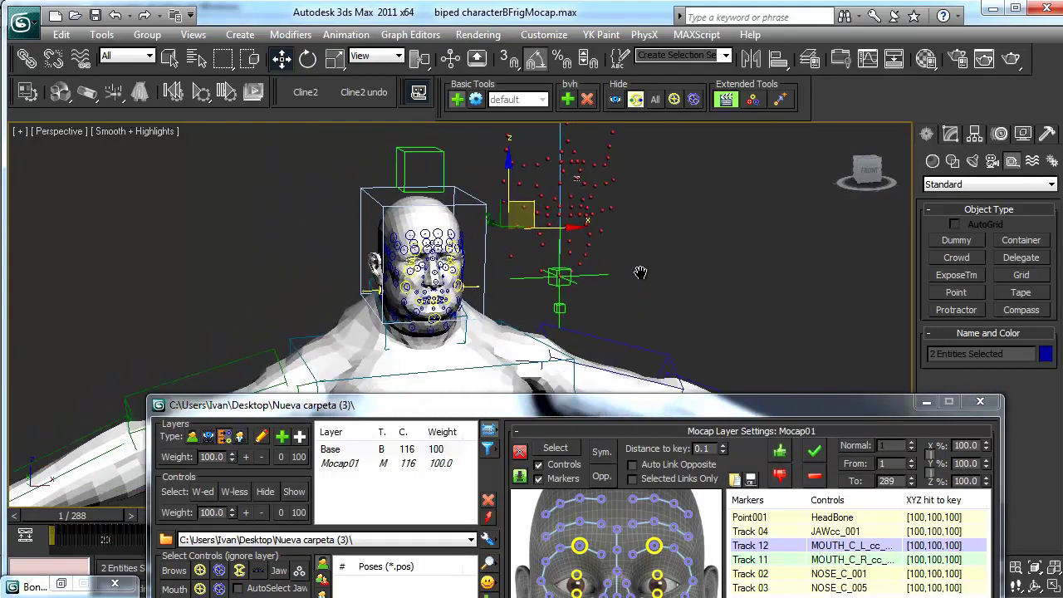
middle_click_drag(642, 173, 644, 264)
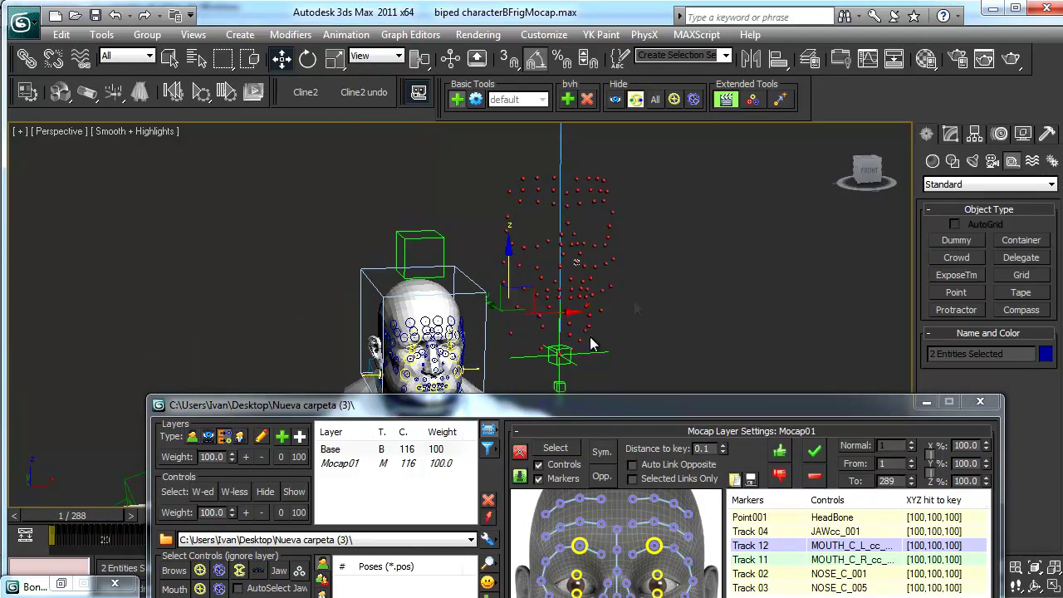
Select all markers, drop the dummy and cylinder, deselect everything, and move the Mocap window up-left
double_click(502, 364)
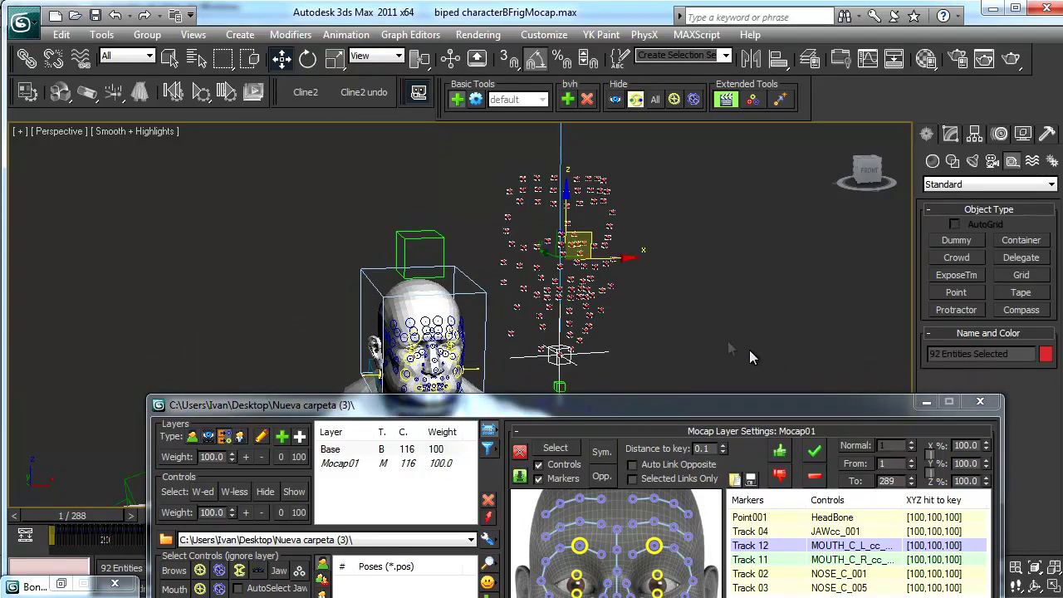
scroll(669, 297, "down", 4)
left_click_drag(657, 153, 504, 383)
scroll(581, 299, "up", 3)
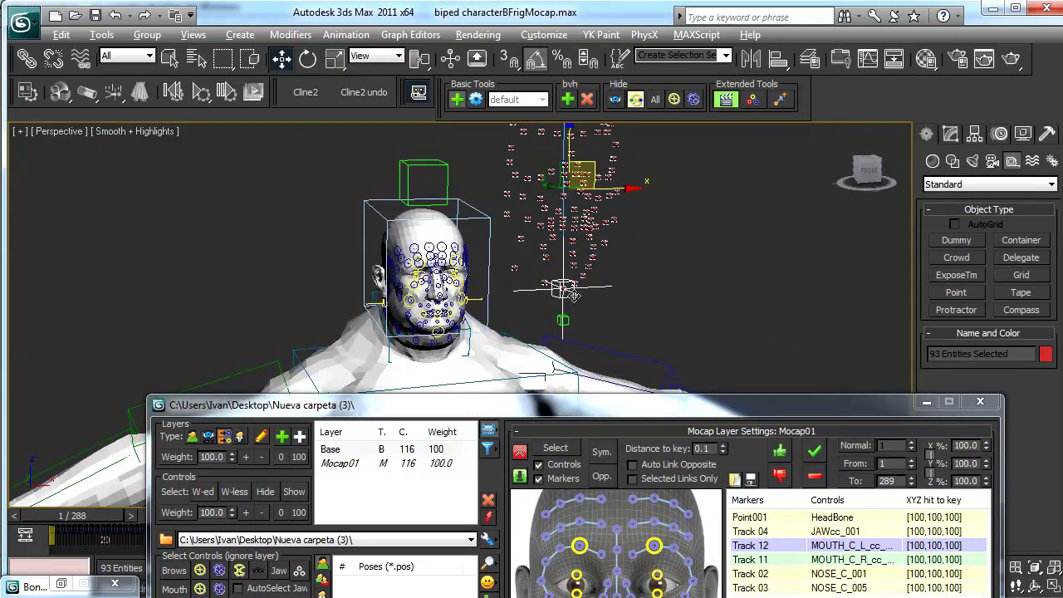
left_click(573, 295, "alt")
left_click(572, 287, "alt")
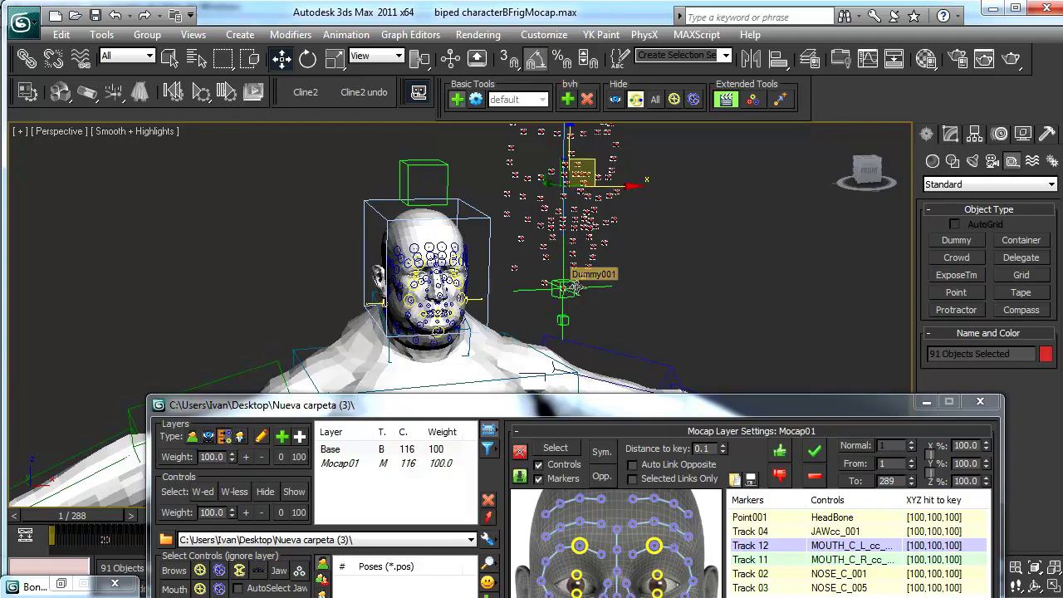
middle_click_drag(830, 307, 716, 268, "alt")
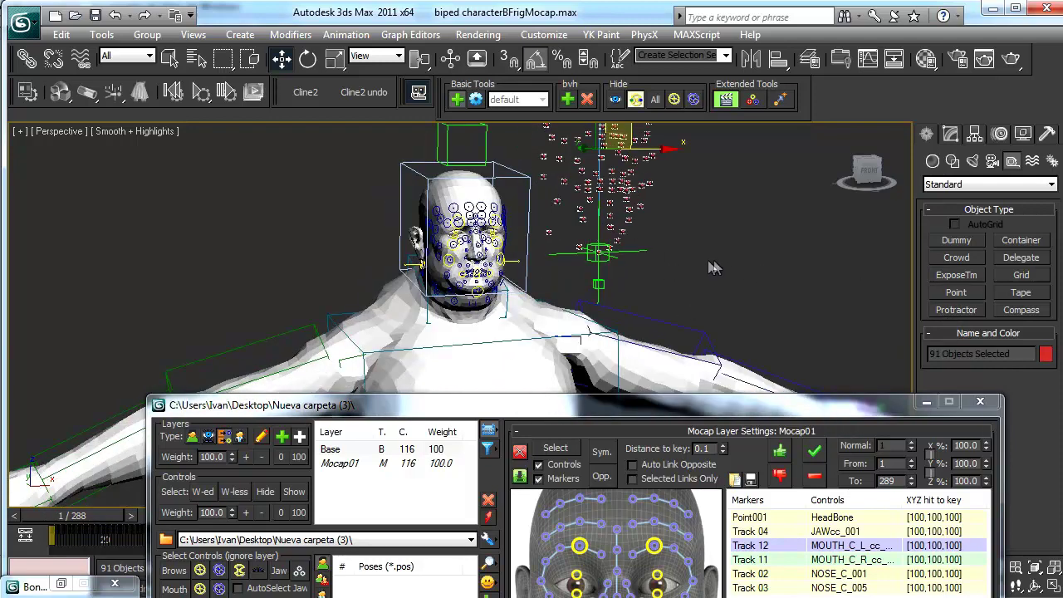
left_click(727, 274)
left_click_drag(681, 407, 581, 346)
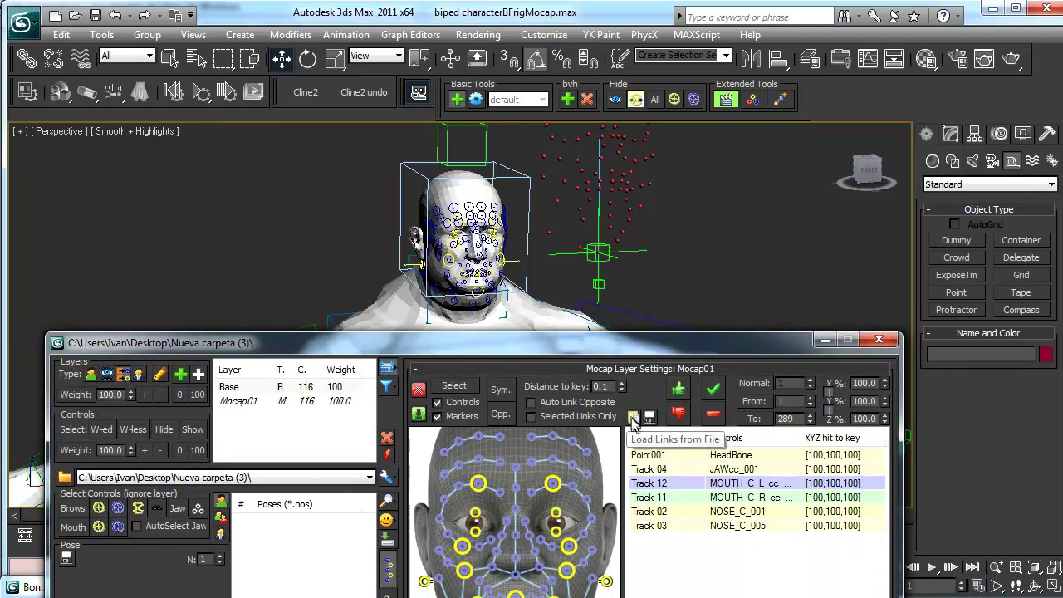
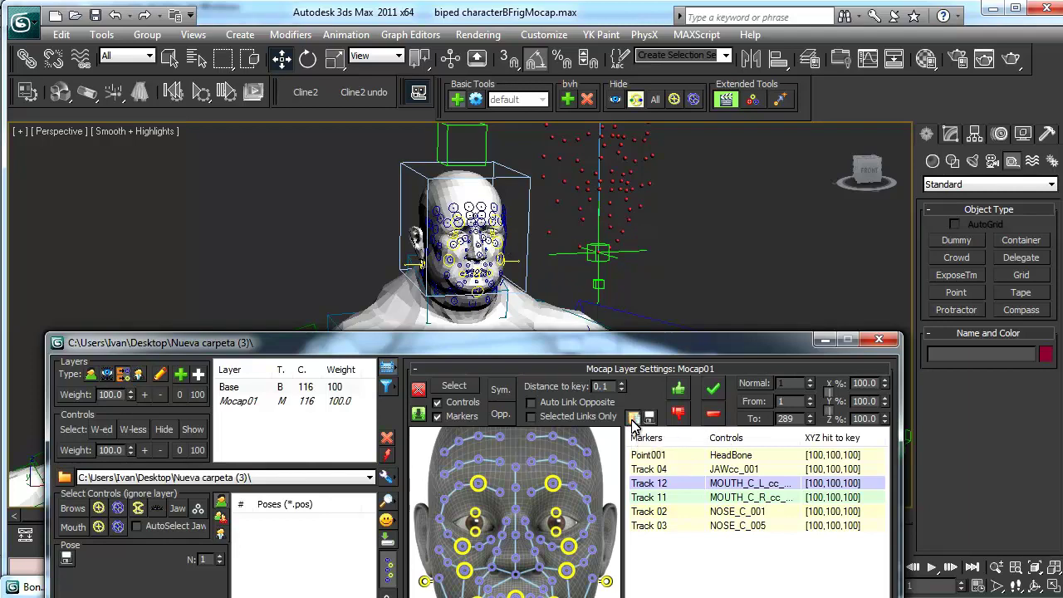
Load markers_controlls linked.bfl into the Mocap01 link list and move the layer window aside
left_click(632, 418)
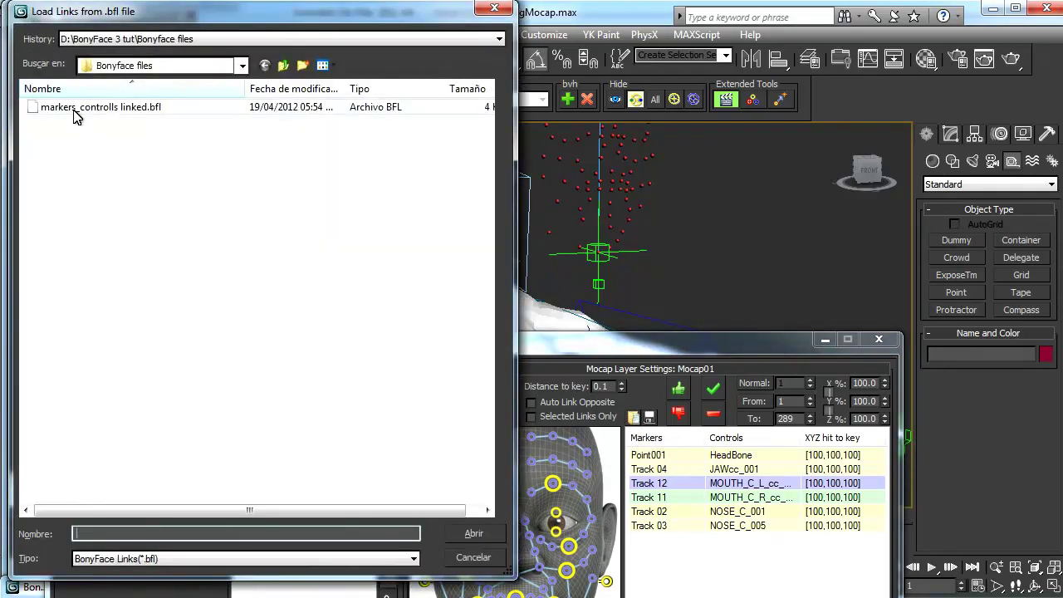
double_click(152, 108)
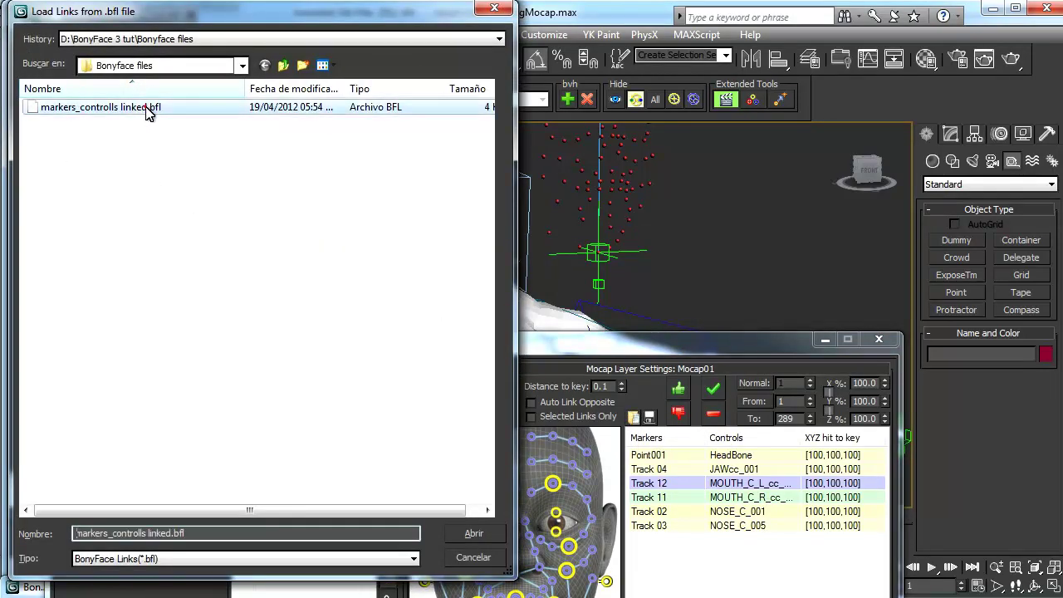
left_click_drag(547, 334, 423, 230)
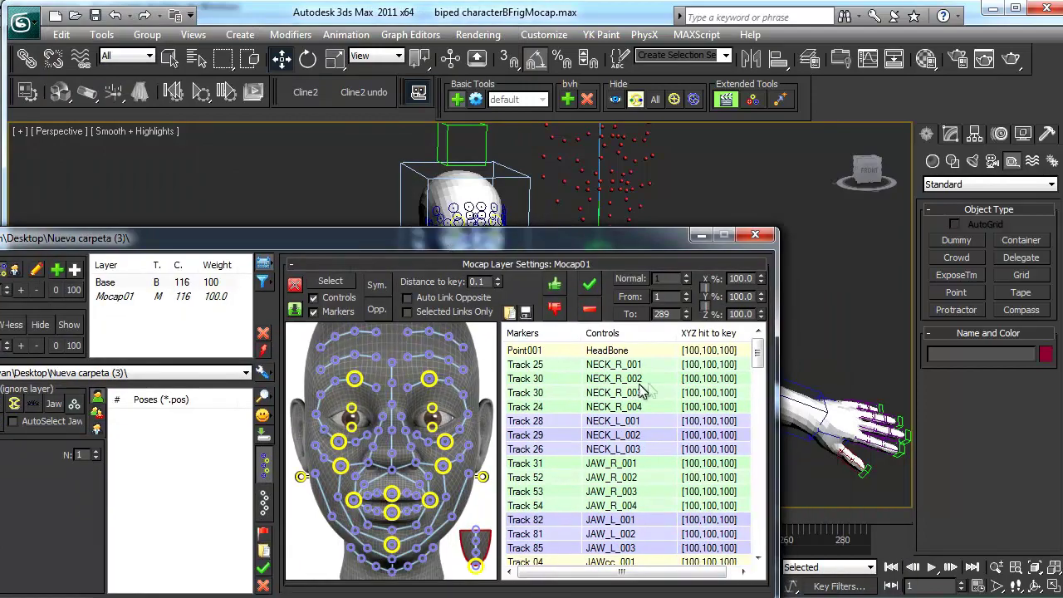
mouse_move(759, 353)
left_mouse_down()
mouse_move(763, 519)
mouse_move(760, 340)
left_mouse_up()
left_click_drag(595, 242, 635, 347)
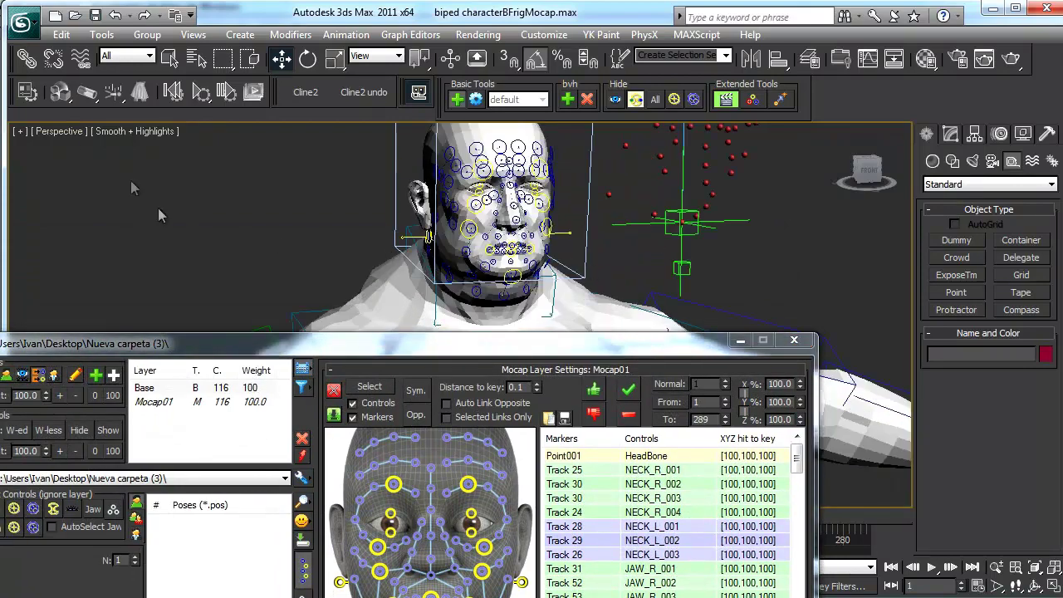
Switch the viewport to Camera001 and drag the Mocap Layer Settings window out of the way
left_click(58, 131)
mouse_move(141, 151)
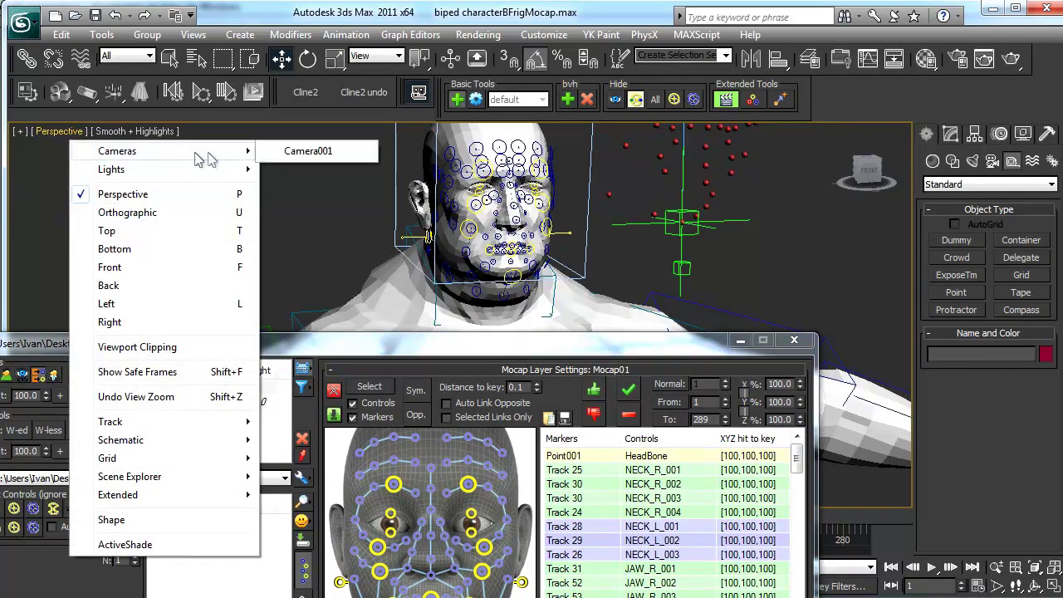
left_click(311, 151)
left_click_drag(460, 345, 417, 417)
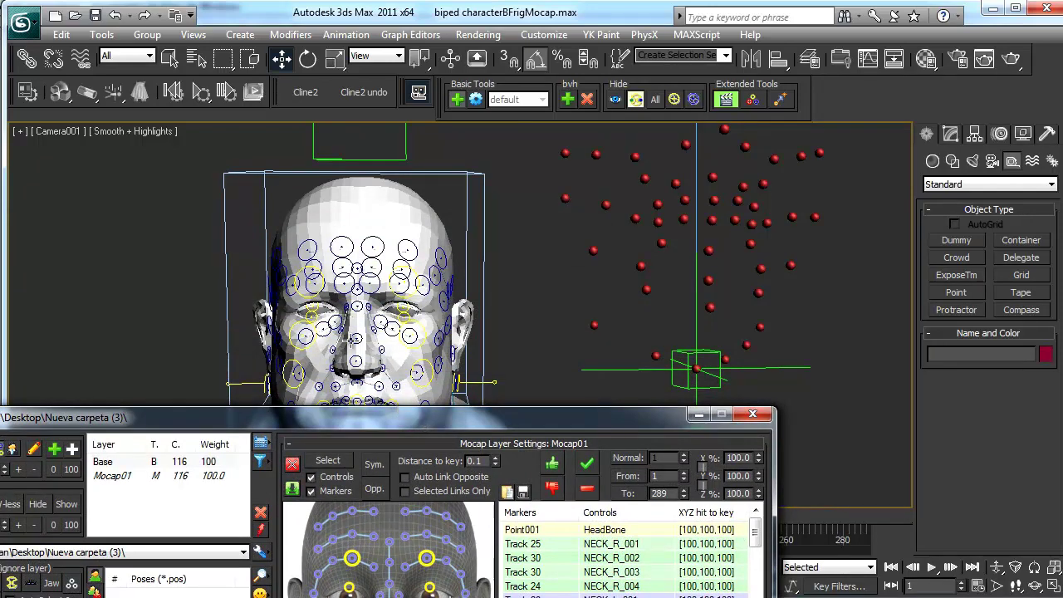
left_click_drag(456, 411, 356, 291)
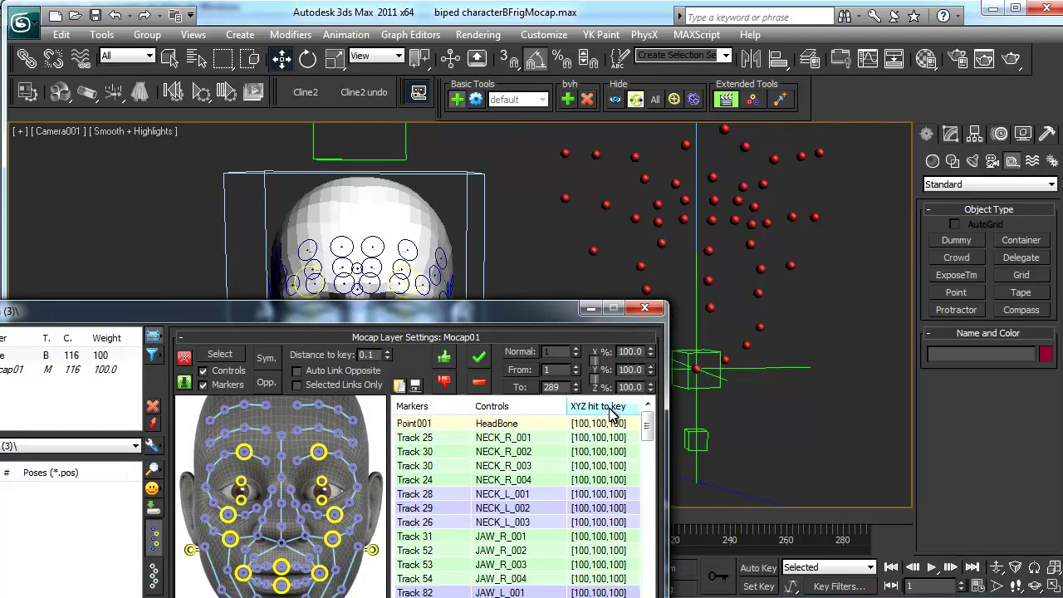
Go to frame 41, centre the head in view, and set frame 41 as the Normal pose
left_click_drag(456, 309, 212, 103)
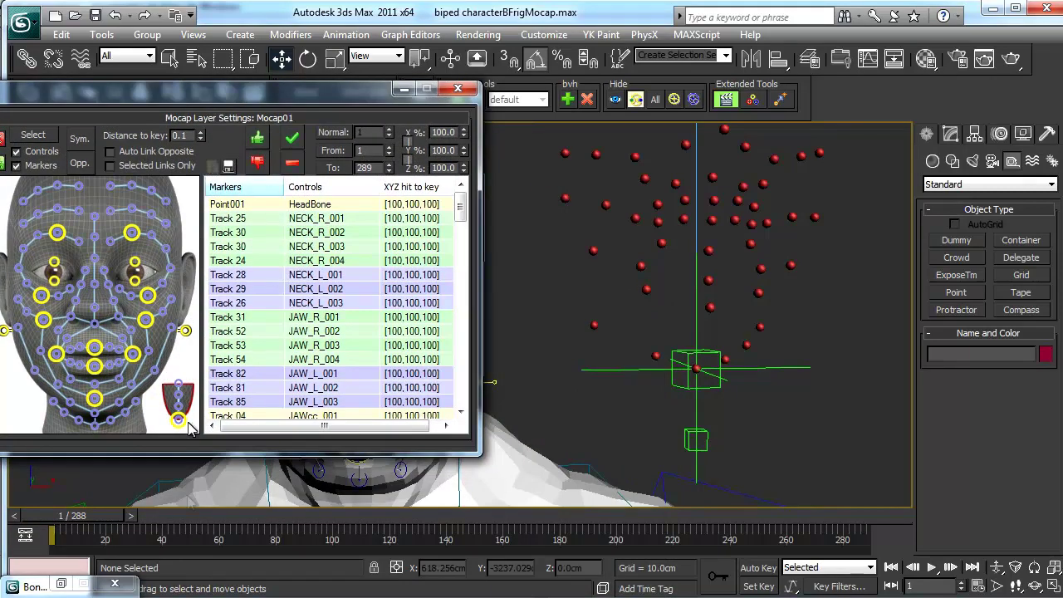
left_click_drag(225, 521, 209, 521)
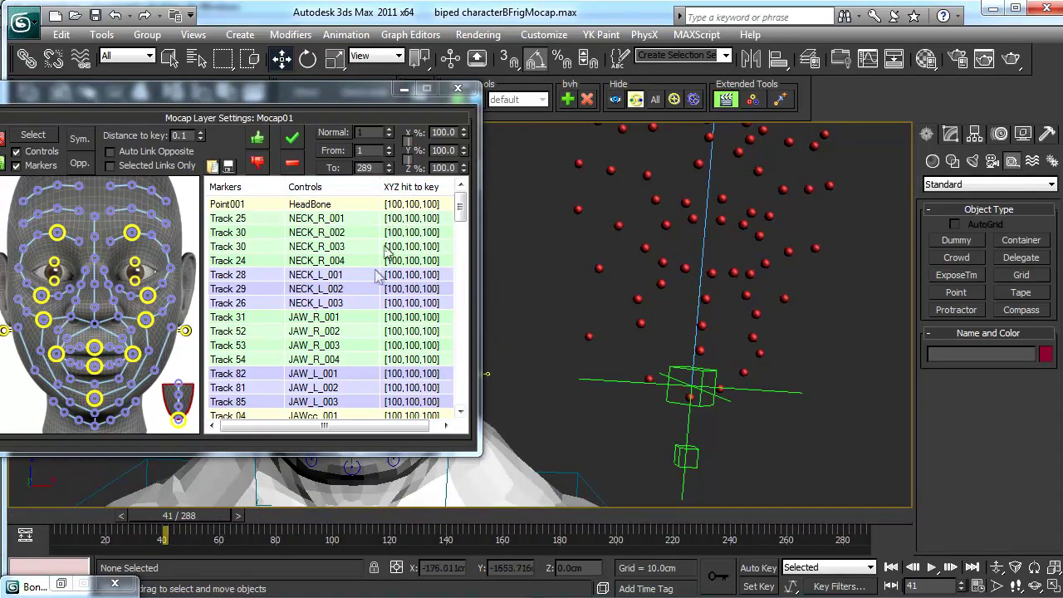
left_click_drag(360, 91, 167, 127)
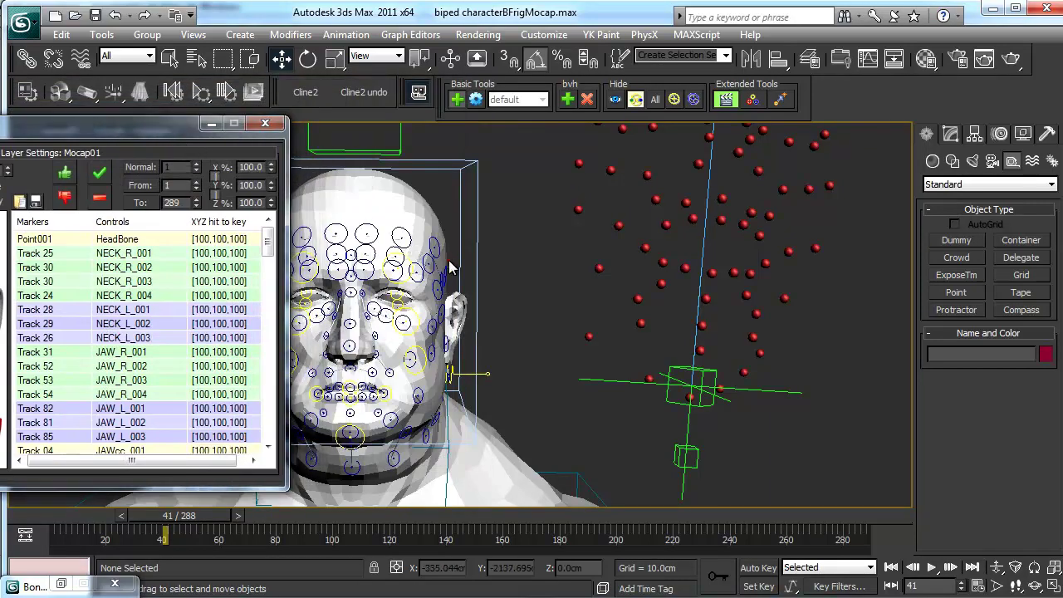
middle_click_drag(483, 262, 623, 263)
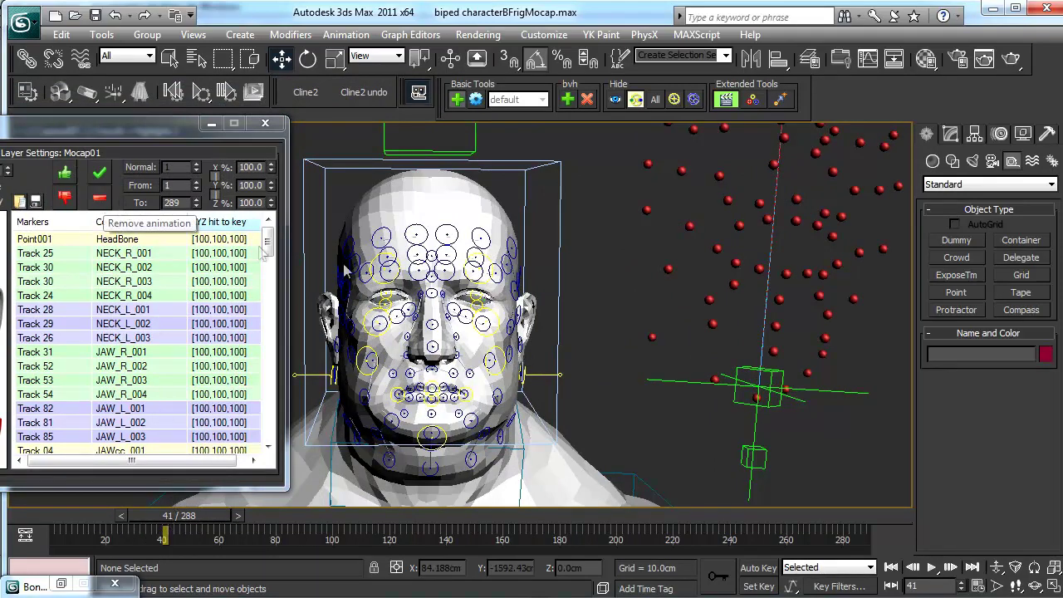
left_click(137, 168)
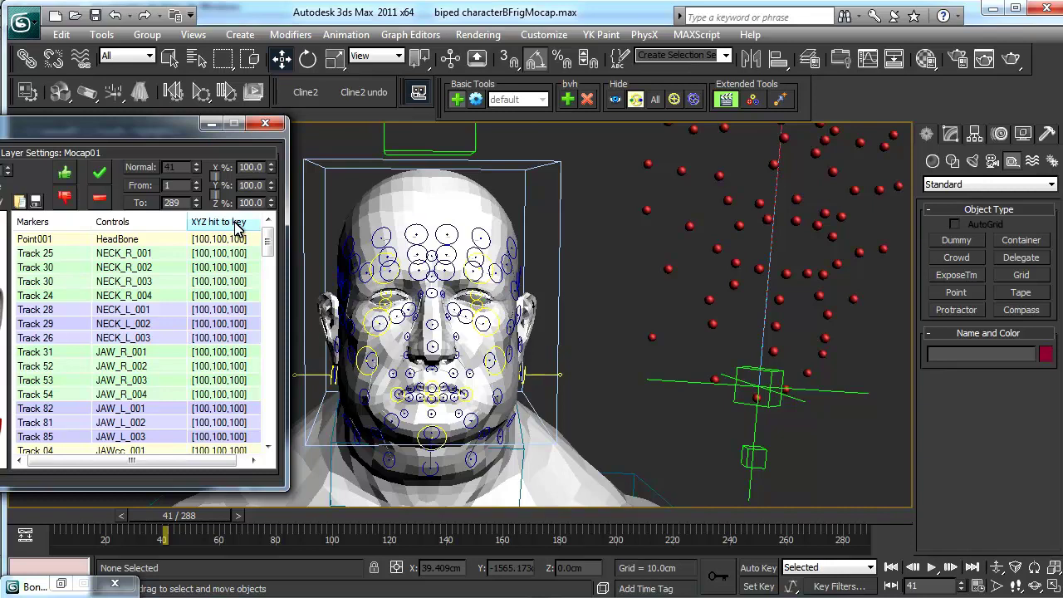
Shift the Mocap Layer Settings window to reveal the face picker and selection options
mouse_move(266, 241)
left_mouse_down()
mouse_move(269, 474)
mouse_move(268, 212)
left_mouse_up()
left_click_drag(131, 124, 242, 126)
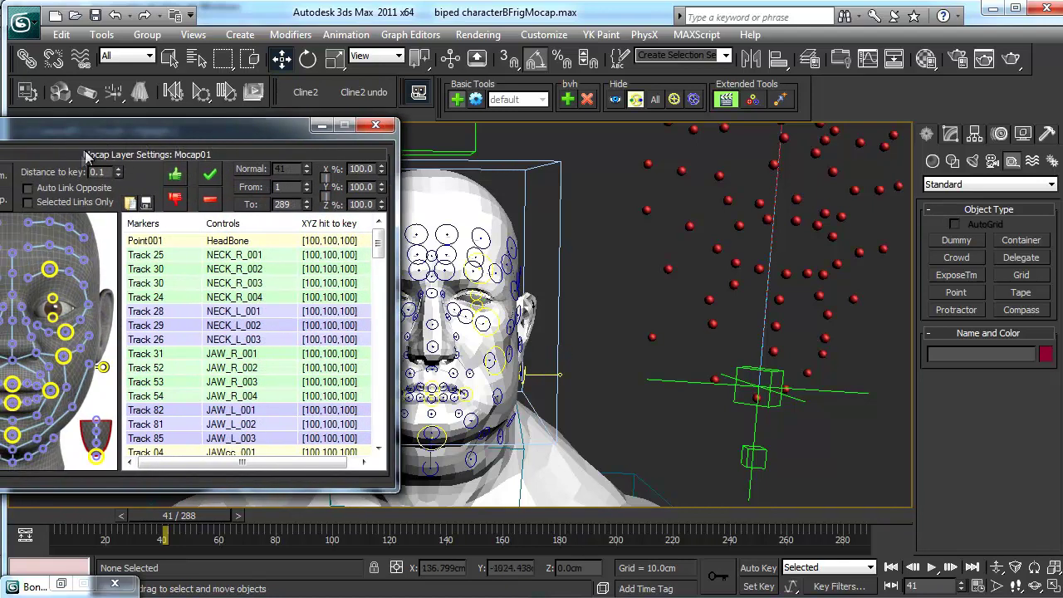
left_click_drag(84, 138, 168, 138)
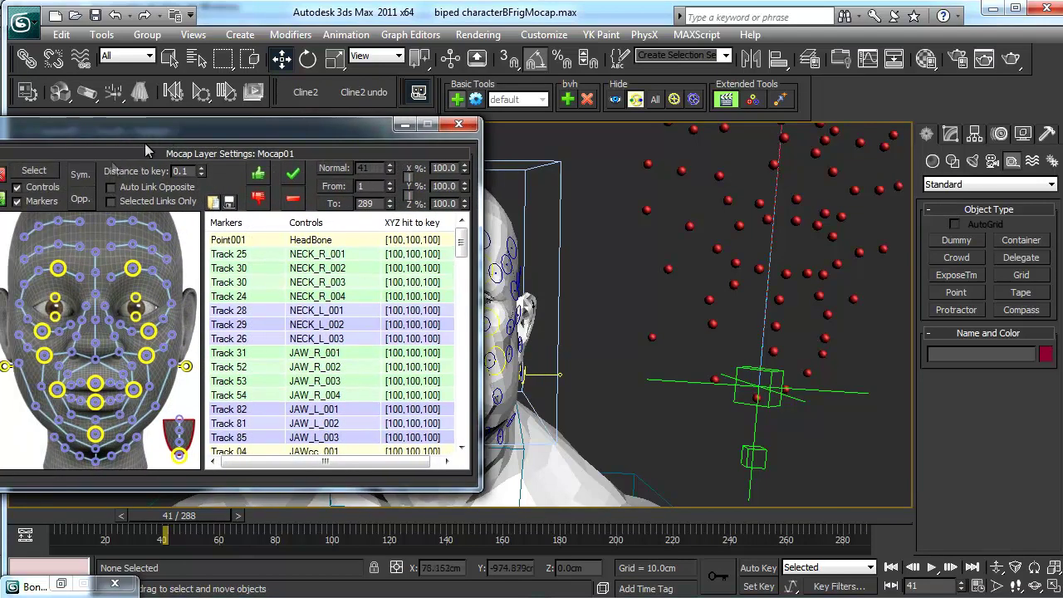
Select all marker-control links with Markers excluded from the selection
left_click(42, 171)
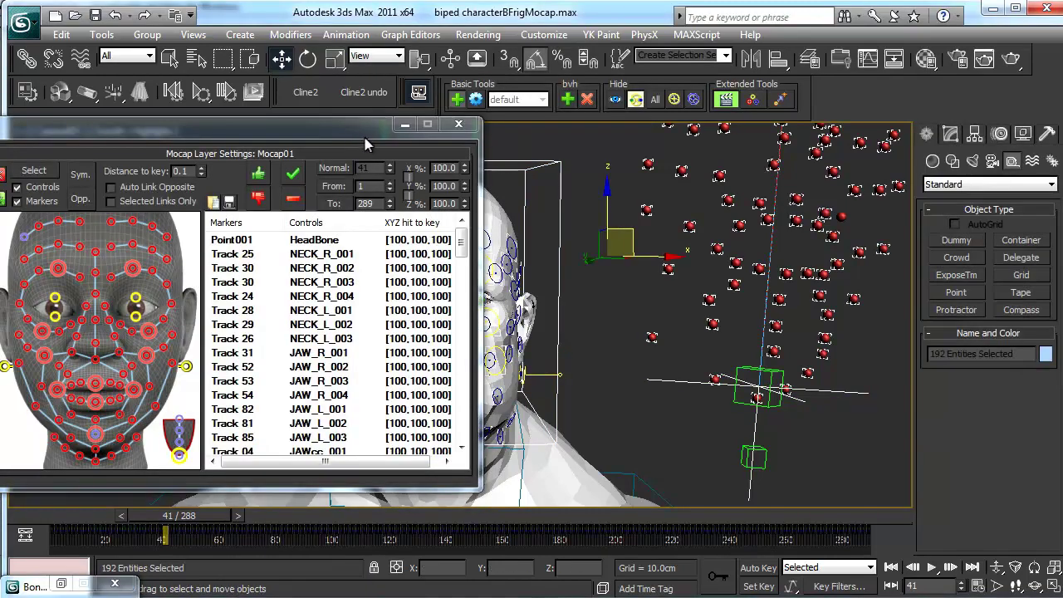
left_click_drag(368, 143, 142, 143)
left_click(181, 223)
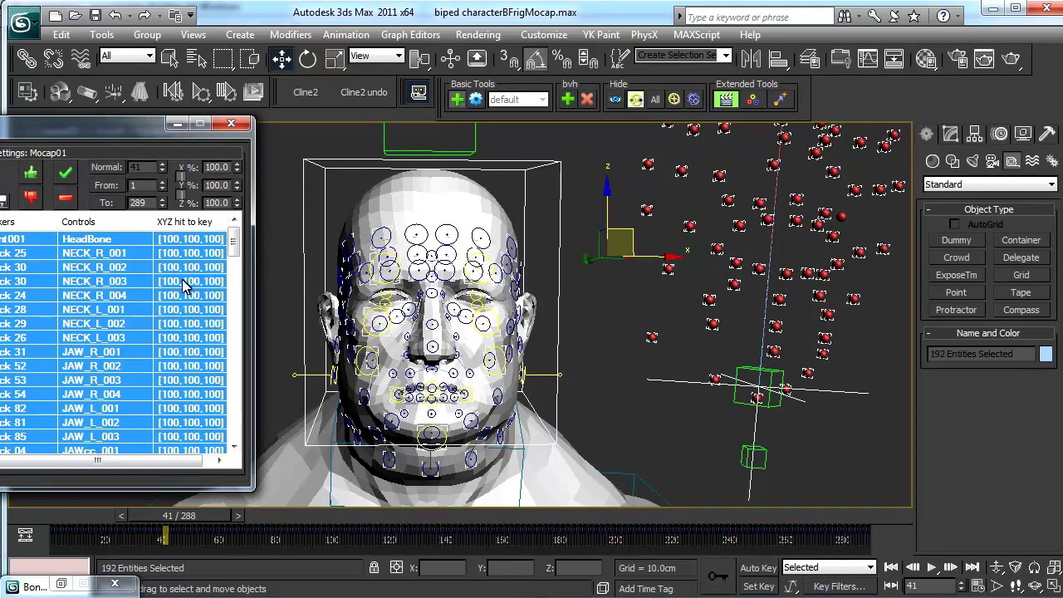
left_click_drag(114, 129, 397, 148)
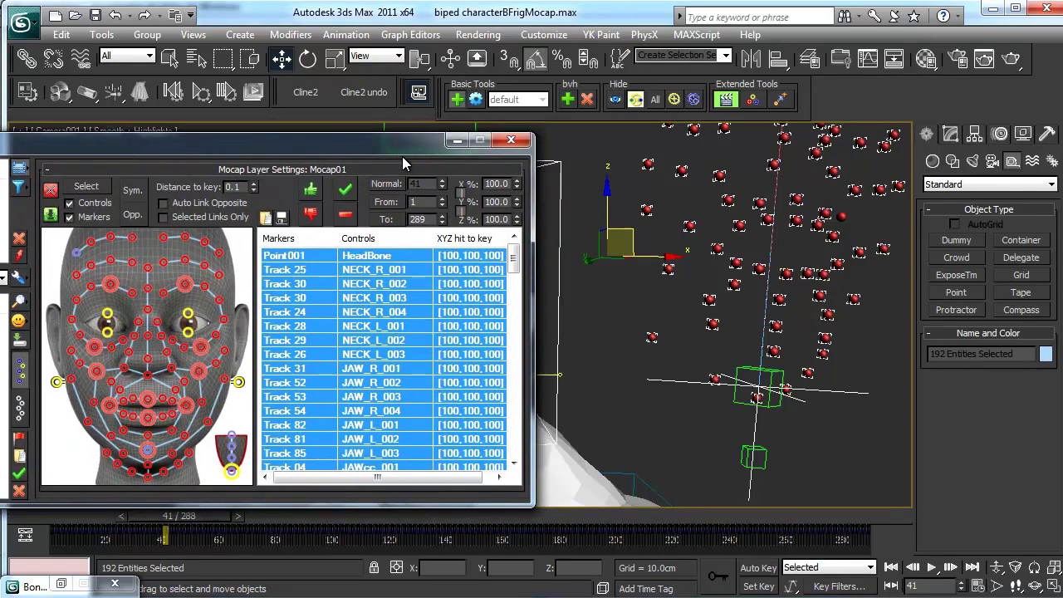
left_click(668, 336)
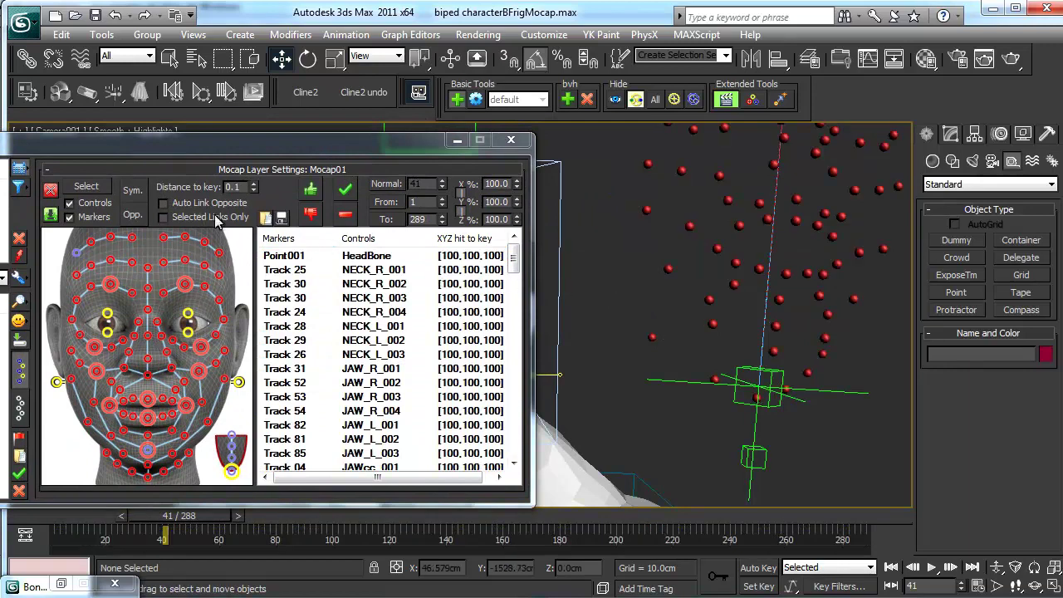
left_click(94, 216)
left_click_drag(270, 155, 36, 140)
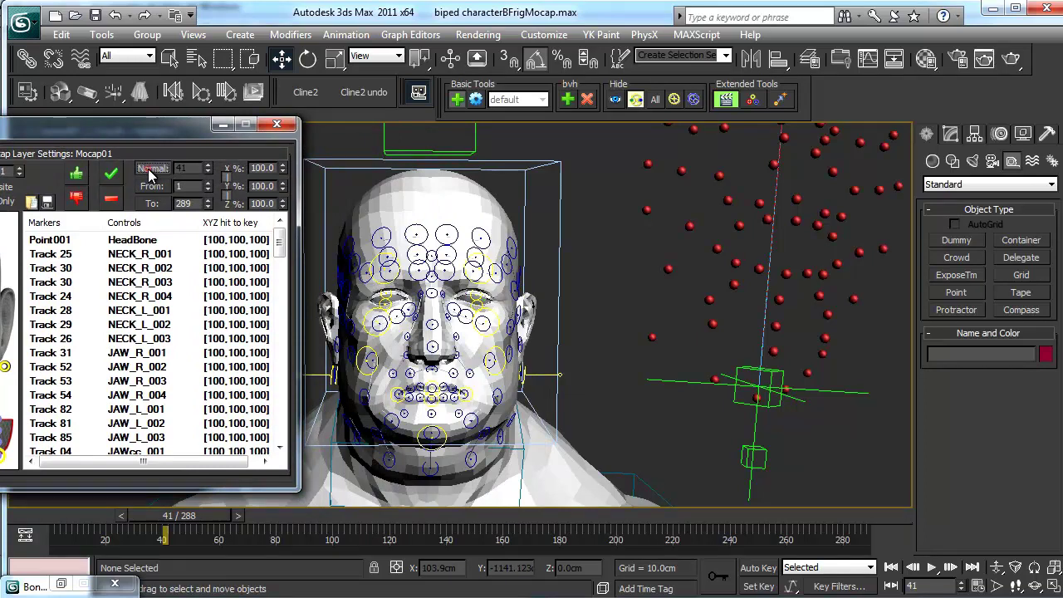
left_click(232, 225)
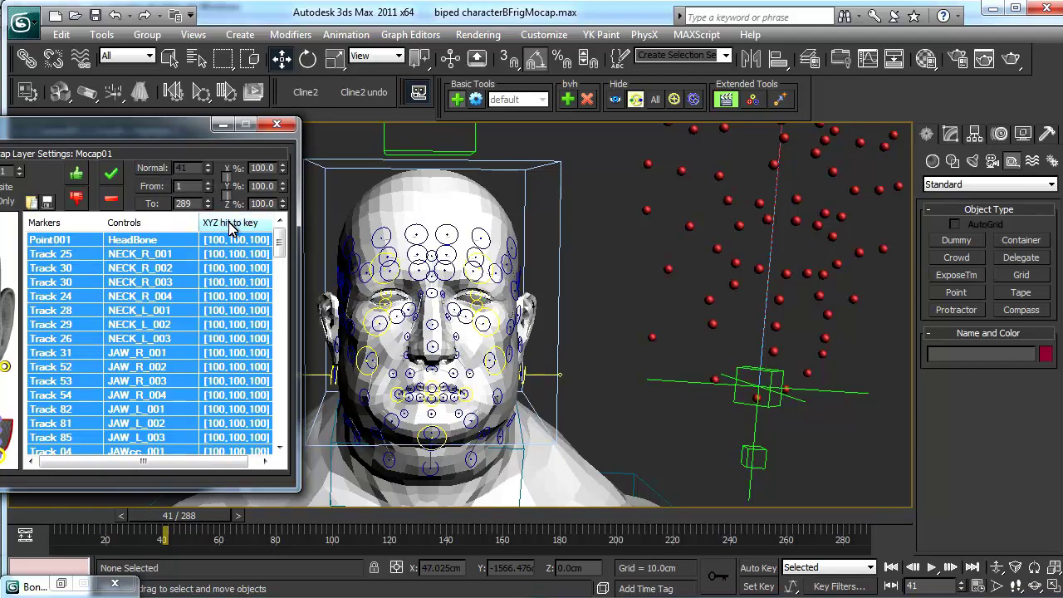
Preview the face motion along the timeline, then remove the mocap animation and return to frame 1
left_click_drag(208, 516, 439, 522)
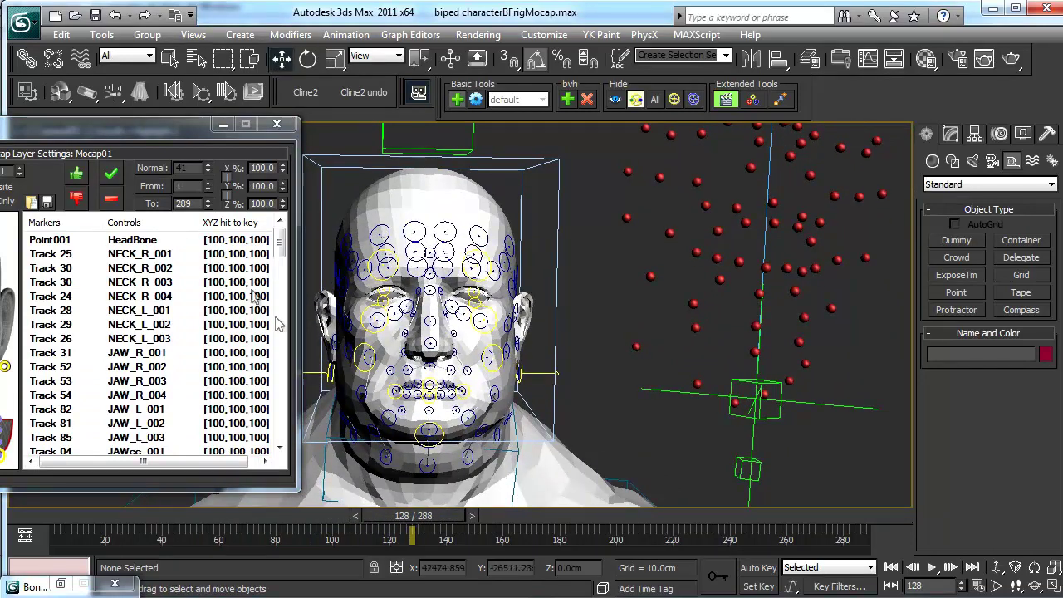
left_click(230, 226)
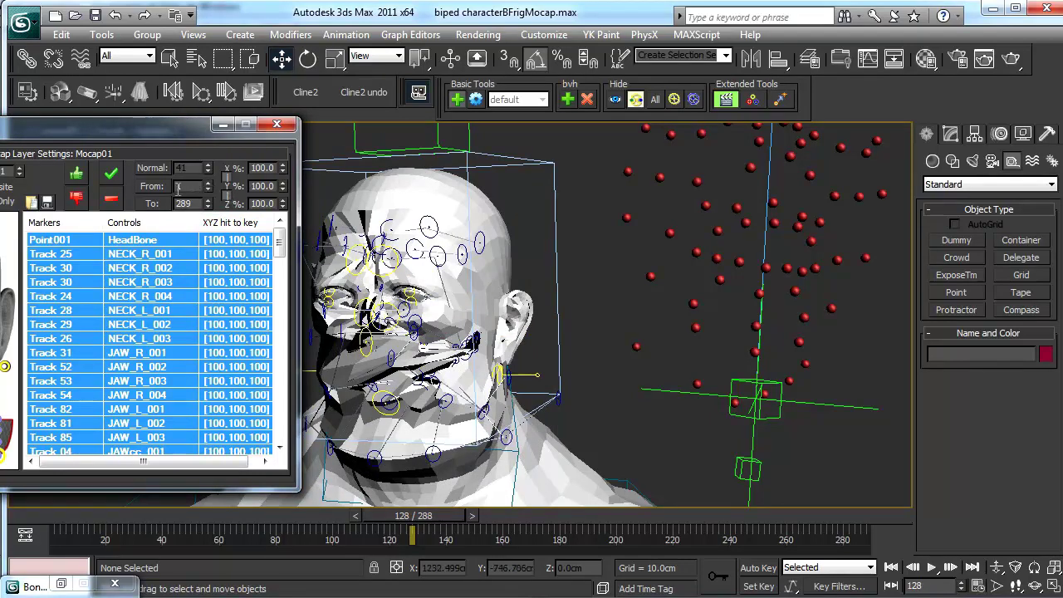
left_click(113, 200)
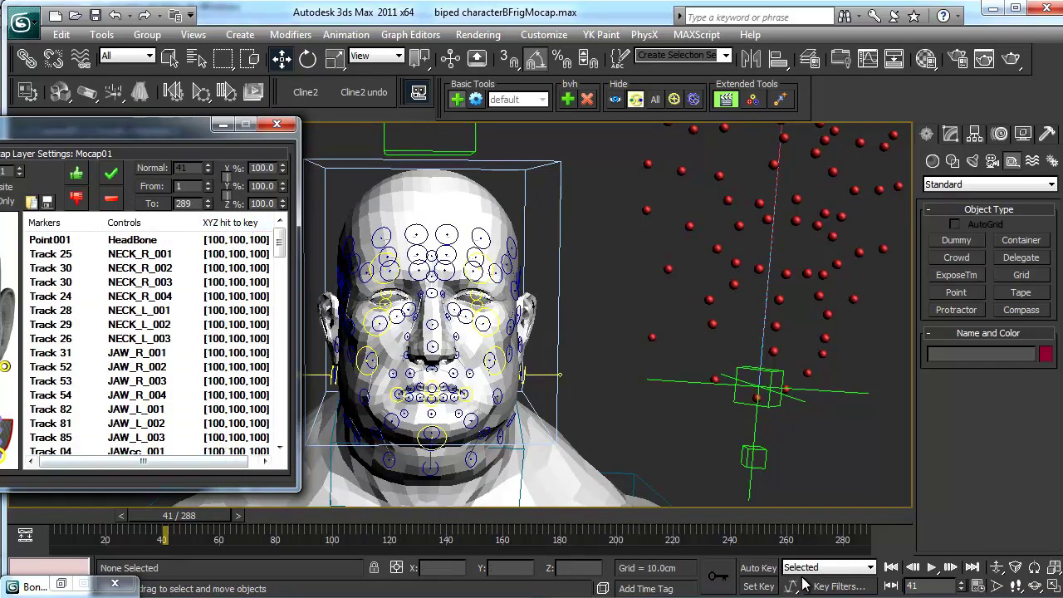
left_click(890, 567)
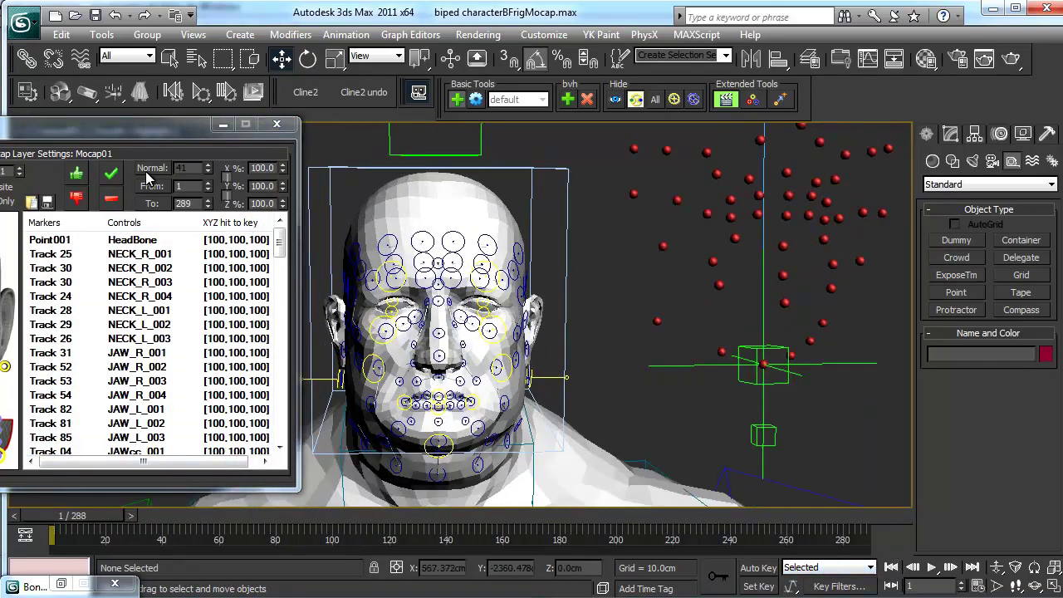
Scrub to frame 55, select all links to preview the deformation, then deselect back at frame 1
mouse_move(123, 513)
left_mouse_down()
mouse_move(276, 515)
mouse_move(240, 514)
mouse_move(250, 515)
left_mouse_up()
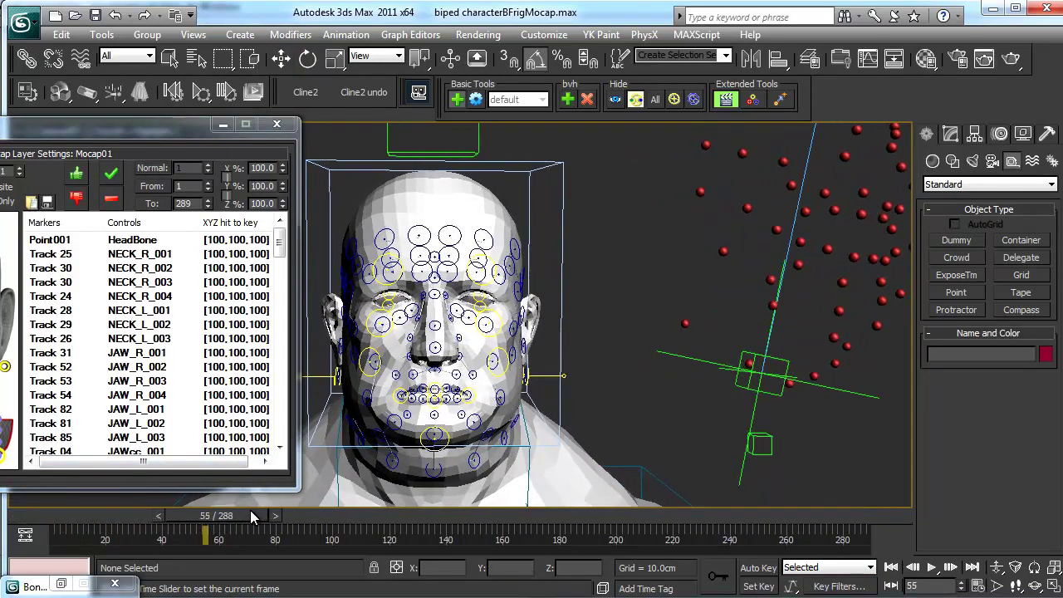
left_click(241, 223)
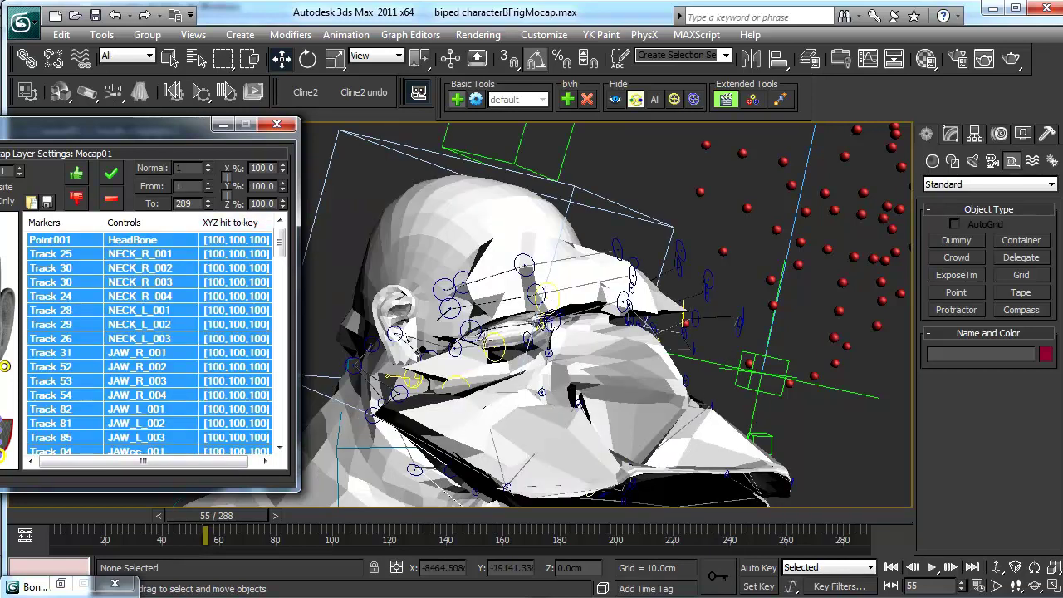
left_click(110, 199)
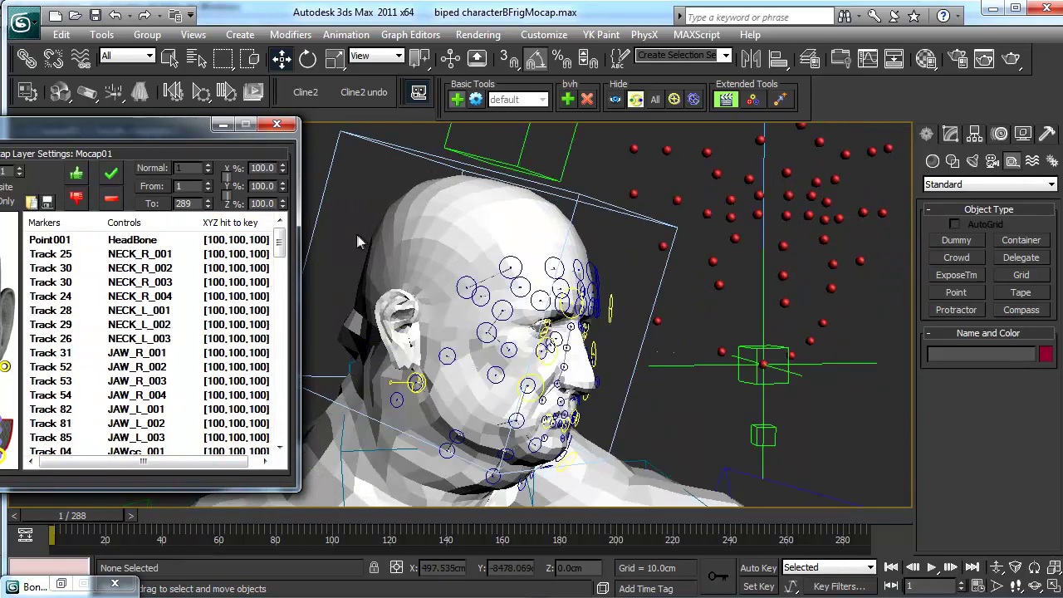
Select Bip01 Head in the Motion panel, toggle Figure Mode on and off, and scrub to about frame 63
left_click(589, 200)
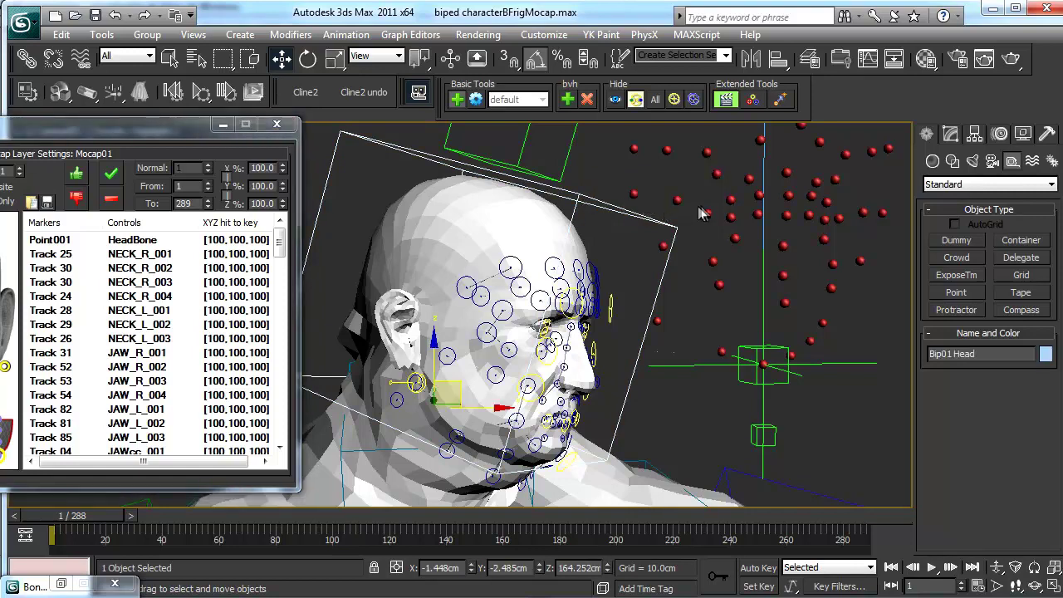
left_click(999, 136)
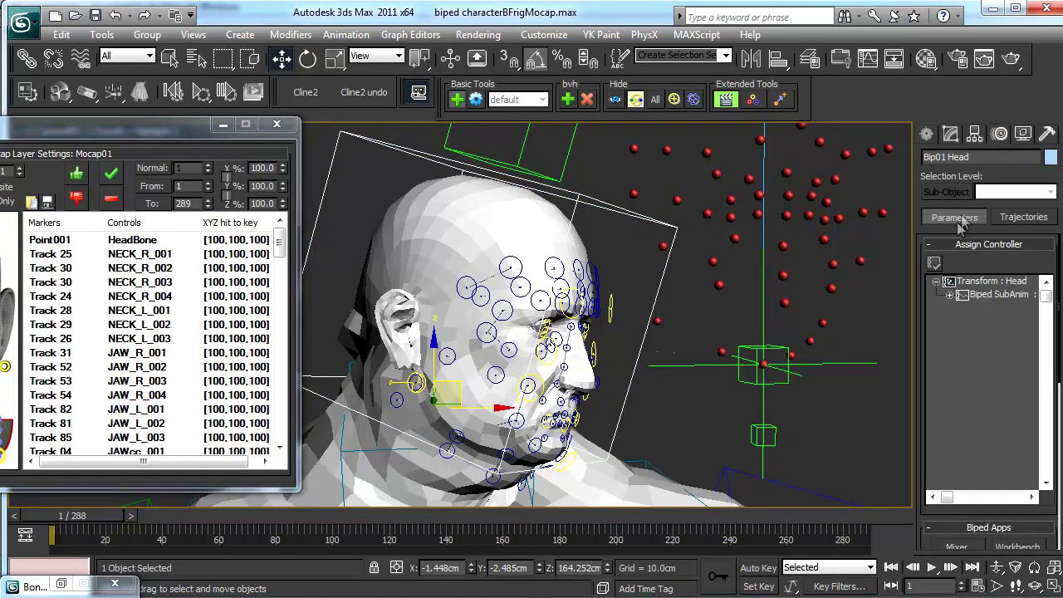
left_click(977, 245)
left_click(946, 326)
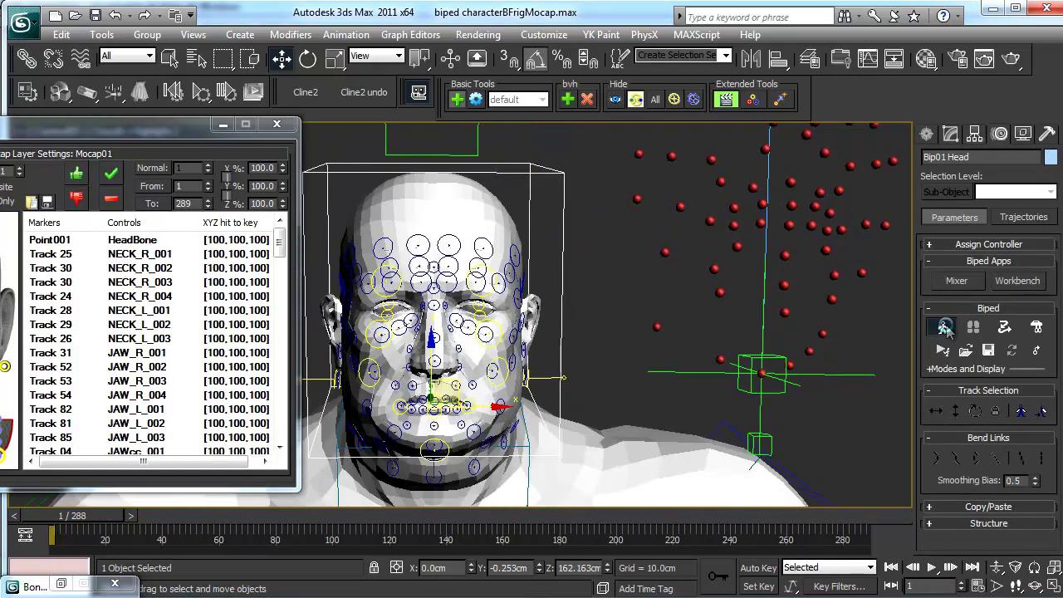
left_click(946, 326)
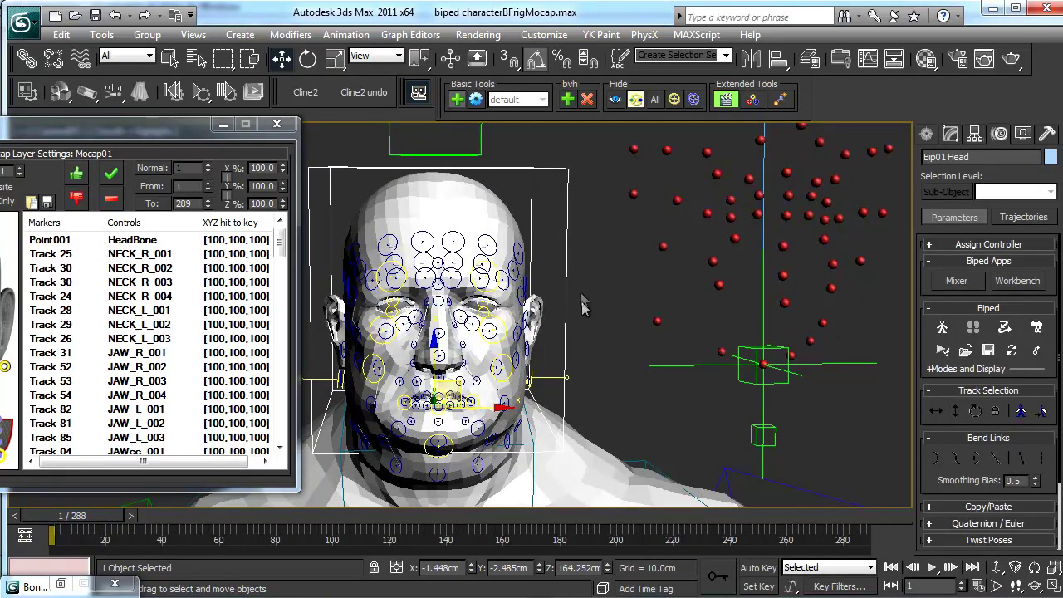
mouse_move(100, 516)
left_mouse_down()
mouse_move(286, 513)
mouse_move(265, 513)
left_mouse_up()
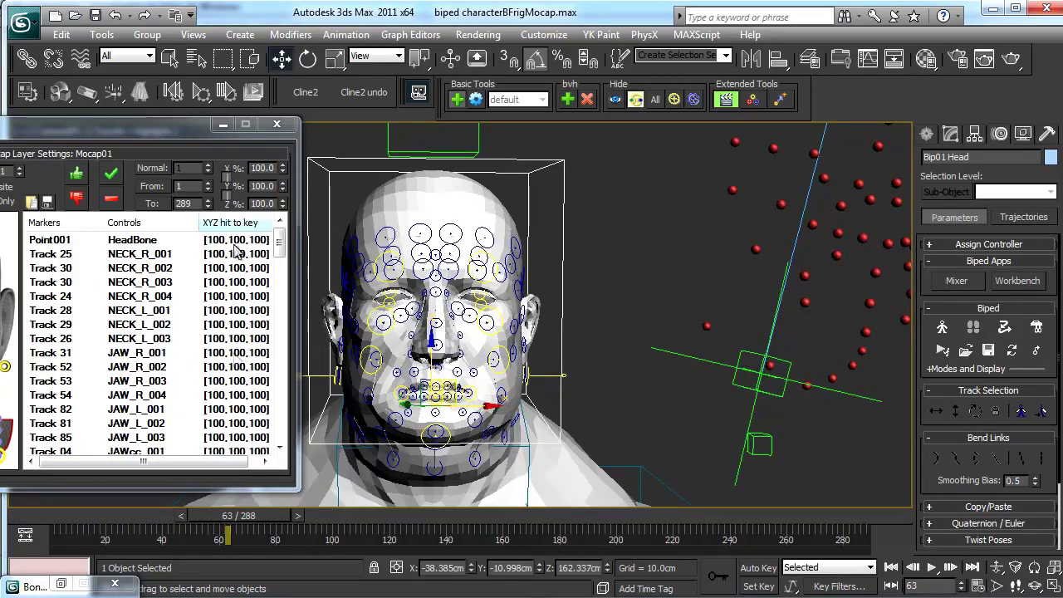
Set the XYZ hit-to-key weight to 15% and apply it to all marker rows
double_click(264, 168)
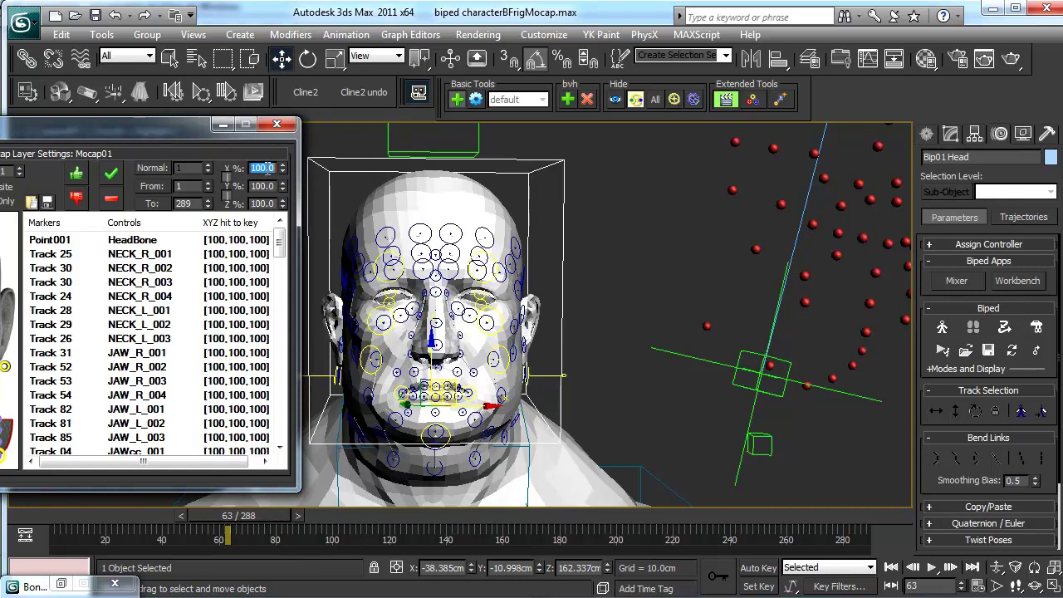
type("15")
key("Return")
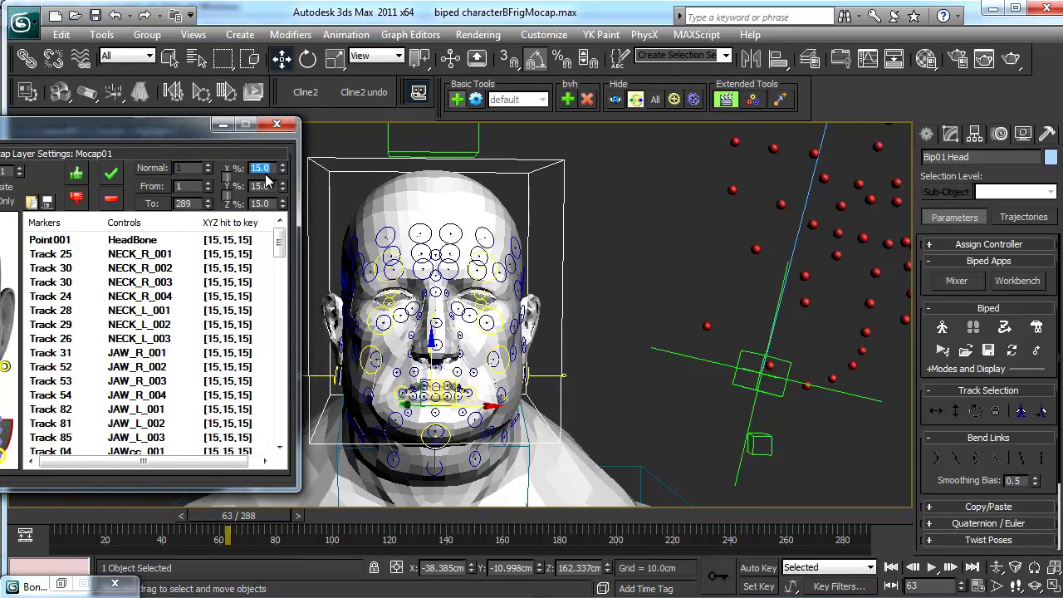
left_click(246, 226)
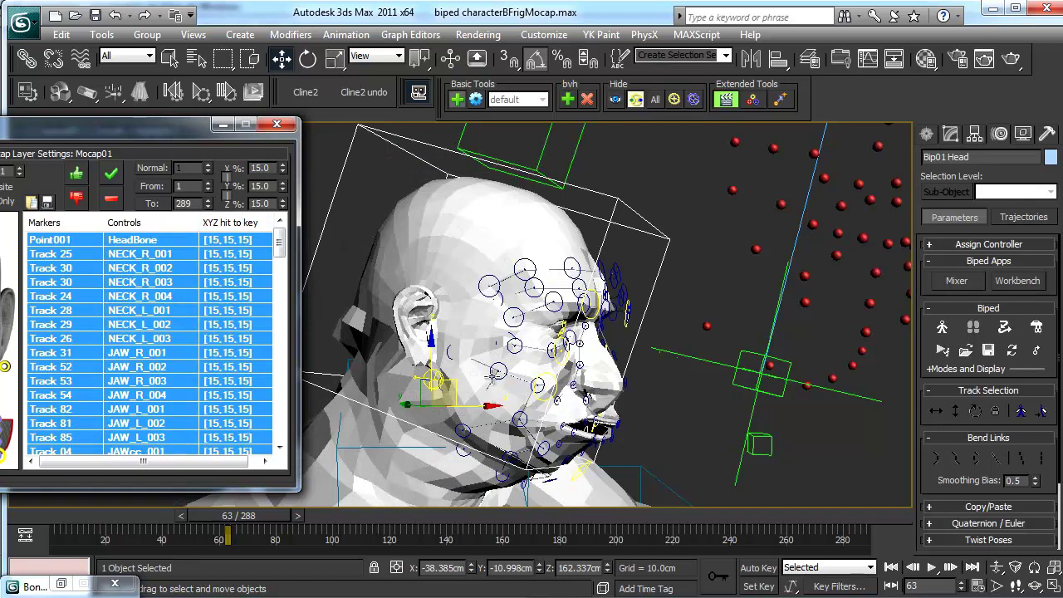
Remove the existing mocap animation and toggle biped Figure Mode on and off
left_click(112, 201)
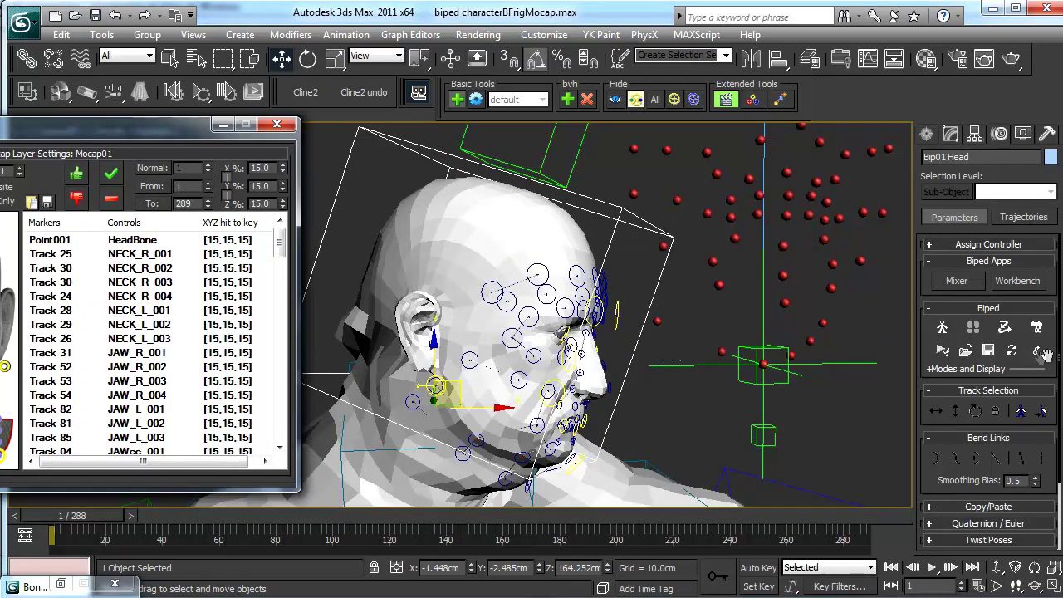
left_click(943, 328)
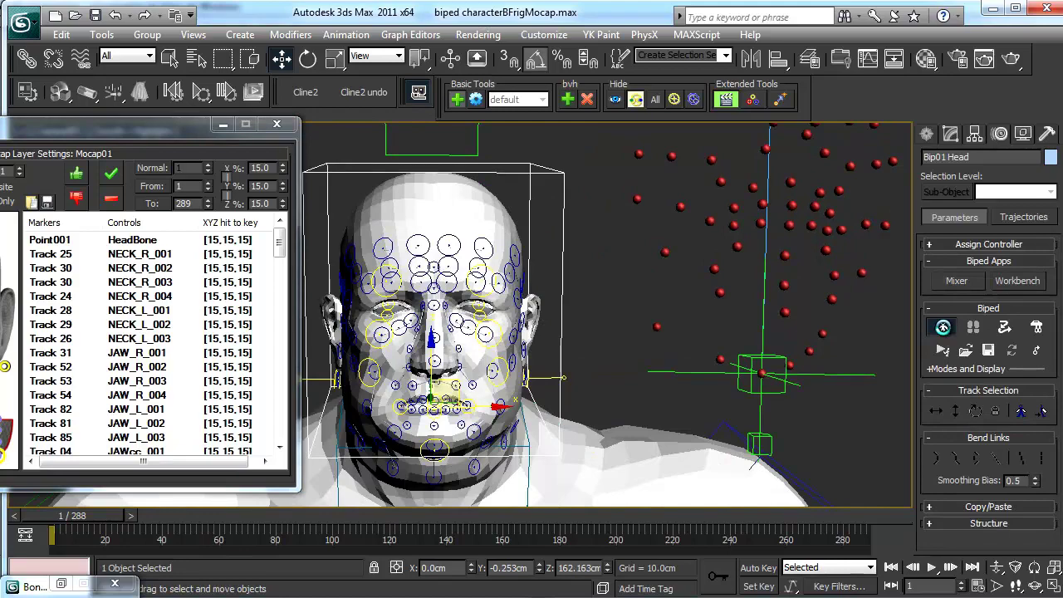
left_click(943, 328)
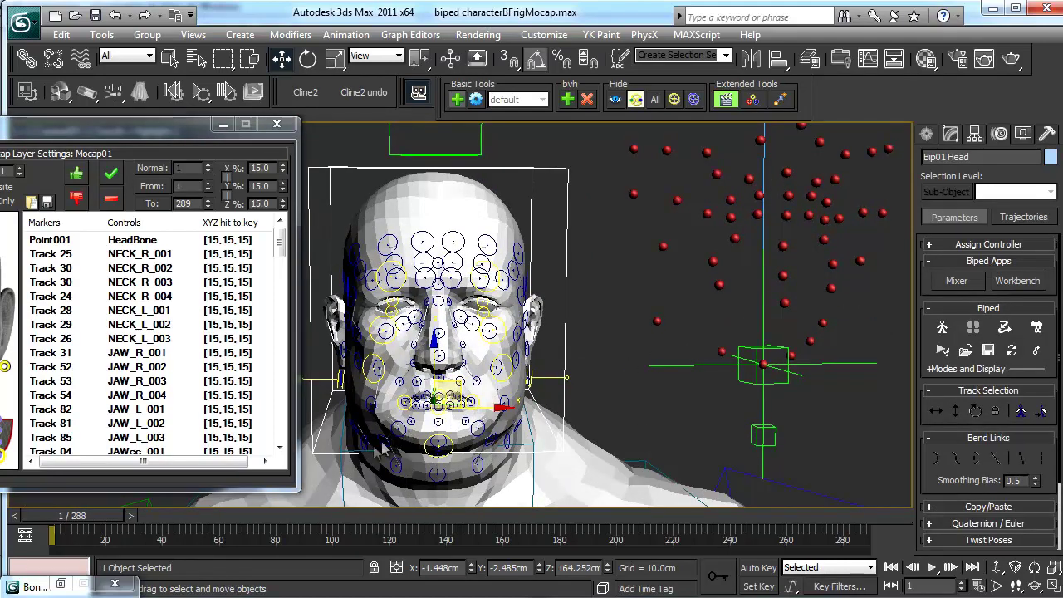
Set frame 80 as the Normal frame and apply a 10.5% weight to all marker rows
left_click_drag(199, 516, 307, 515)
key("w")
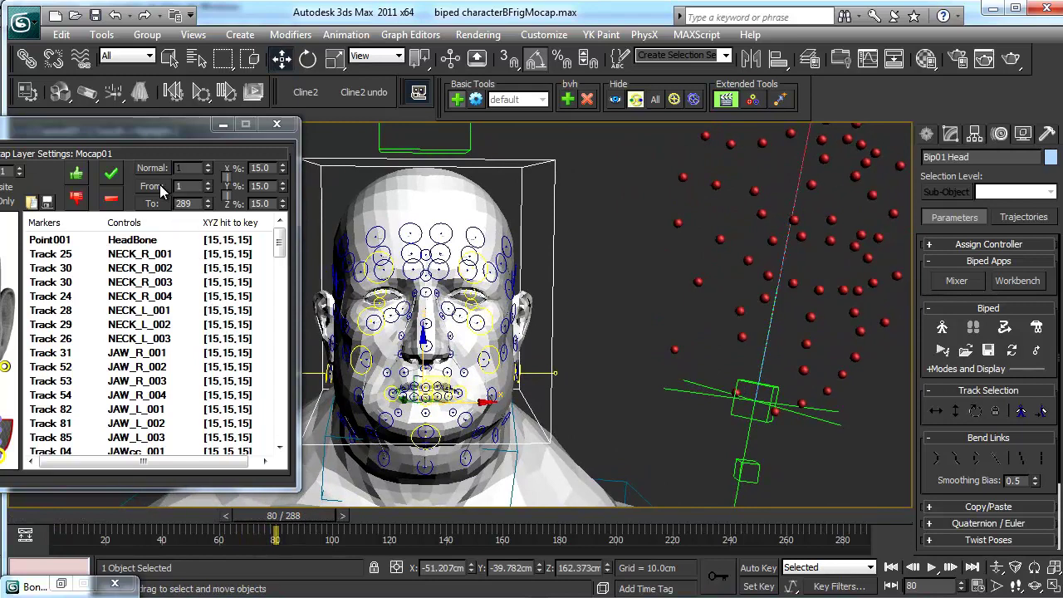
left_click(152, 168)
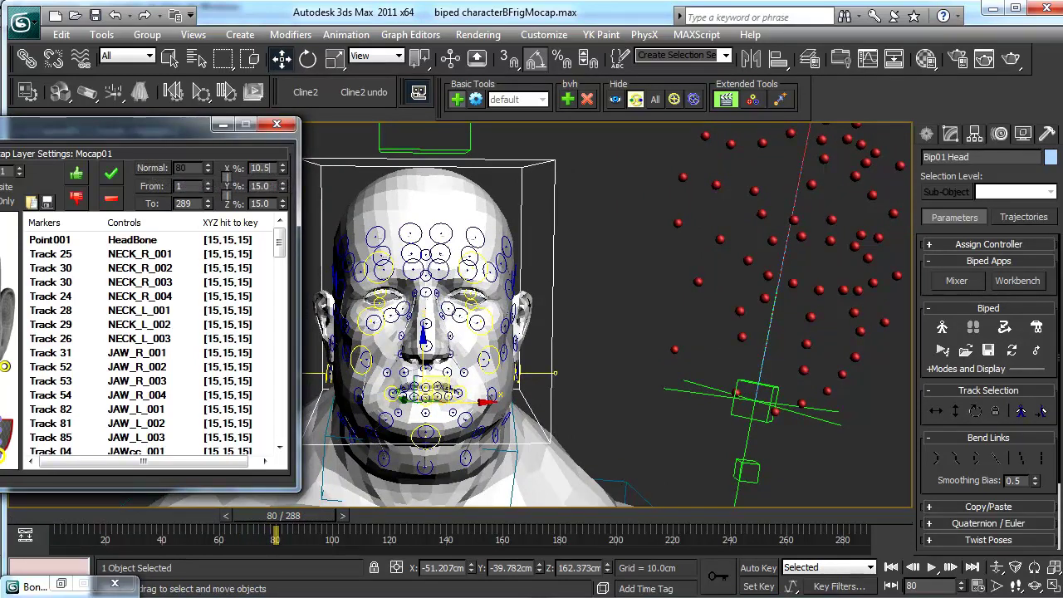
type("10.5")
key("Return")
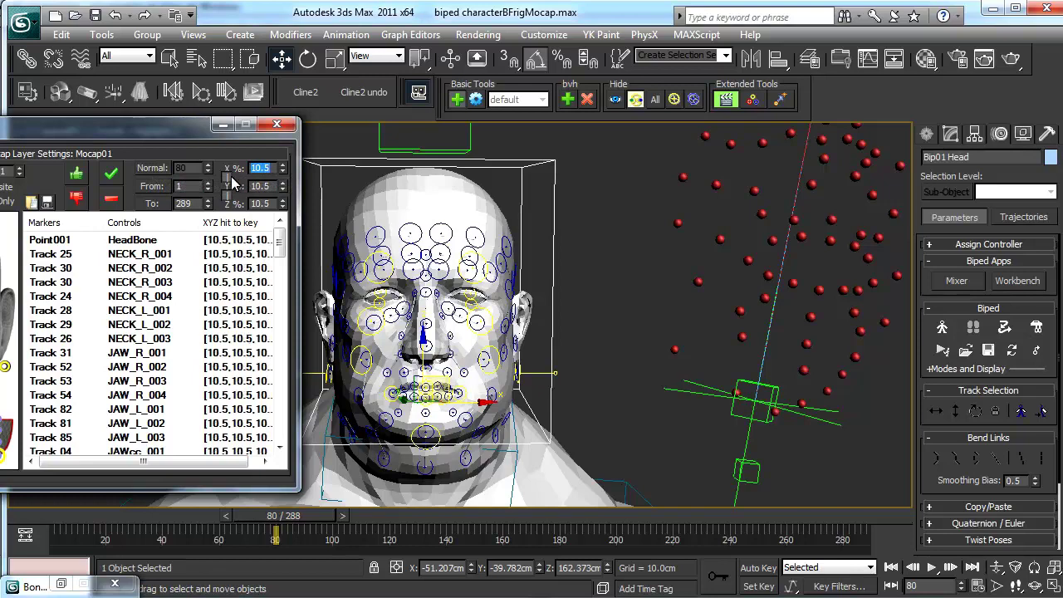
left_click(243, 225)
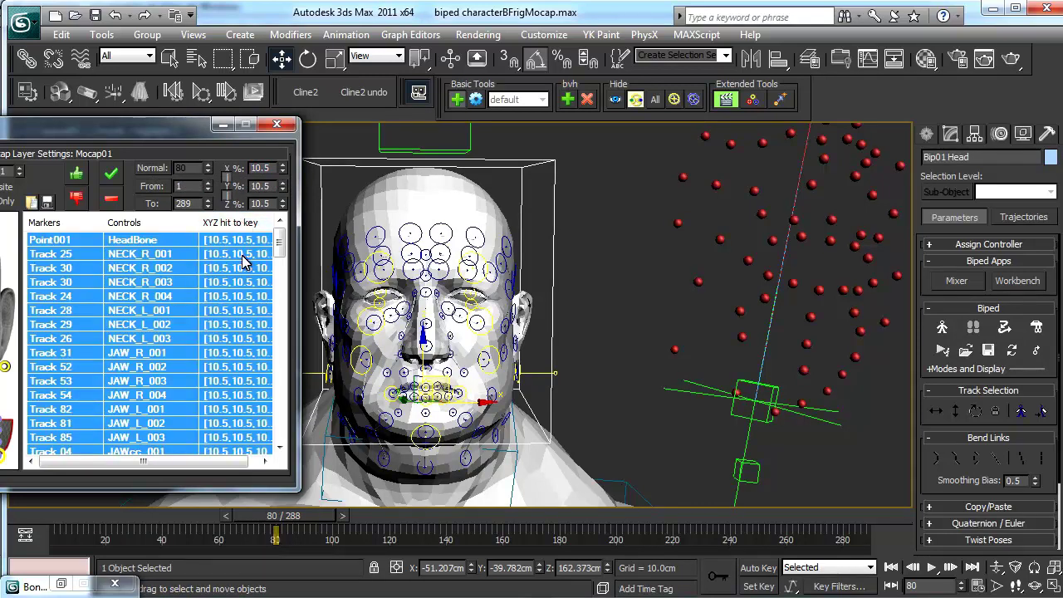
Check the face at frames 78, 80 and 65, reselecting all marker rows
mouse_move(295, 525)
left_mouse_down()
mouse_move(333, 518)
mouse_move(287, 518)
mouse_move(305, 519)
left_mouse_up()
key("w")
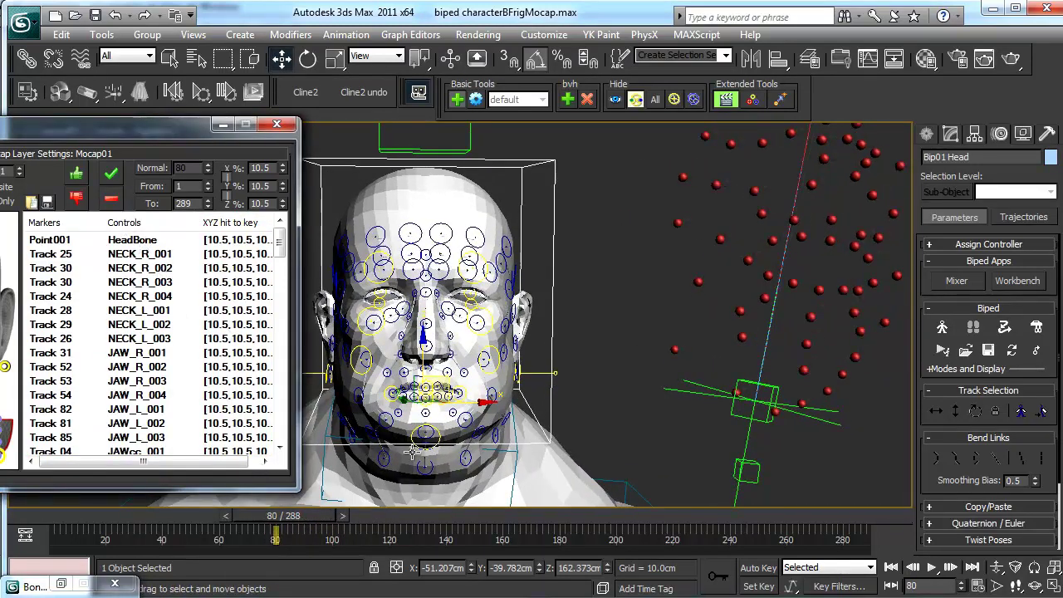
left_click(890, 567)
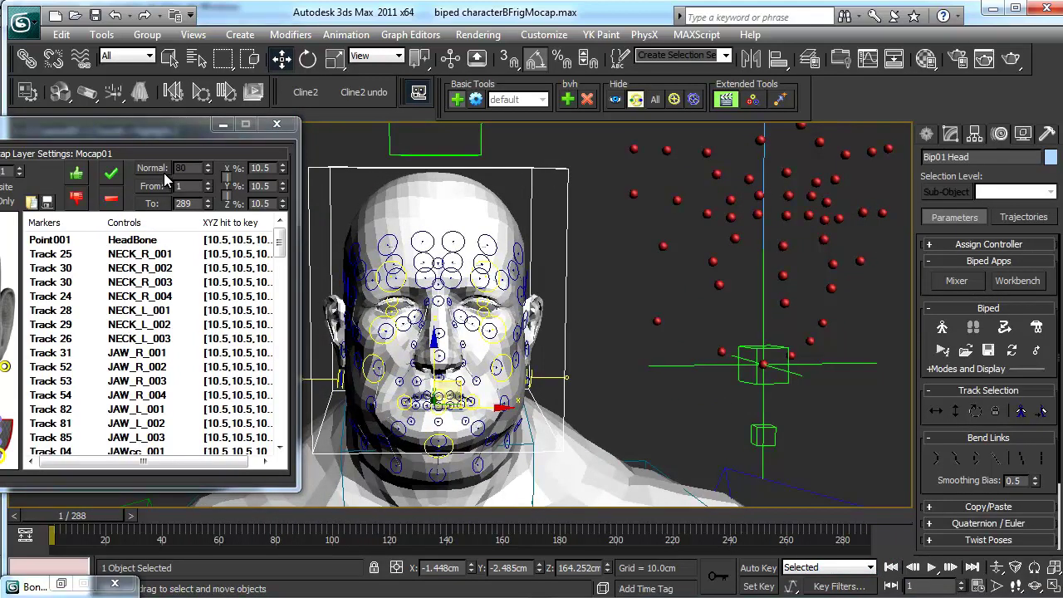
left_click_drag(103, 528, 259, 528)
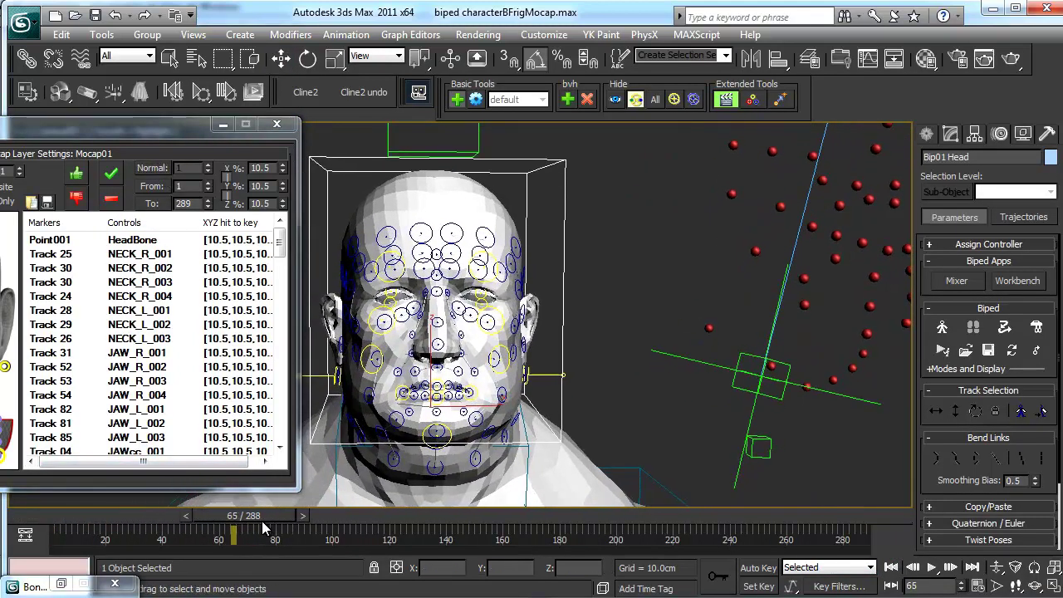
key("w")
left_click(232, 223)
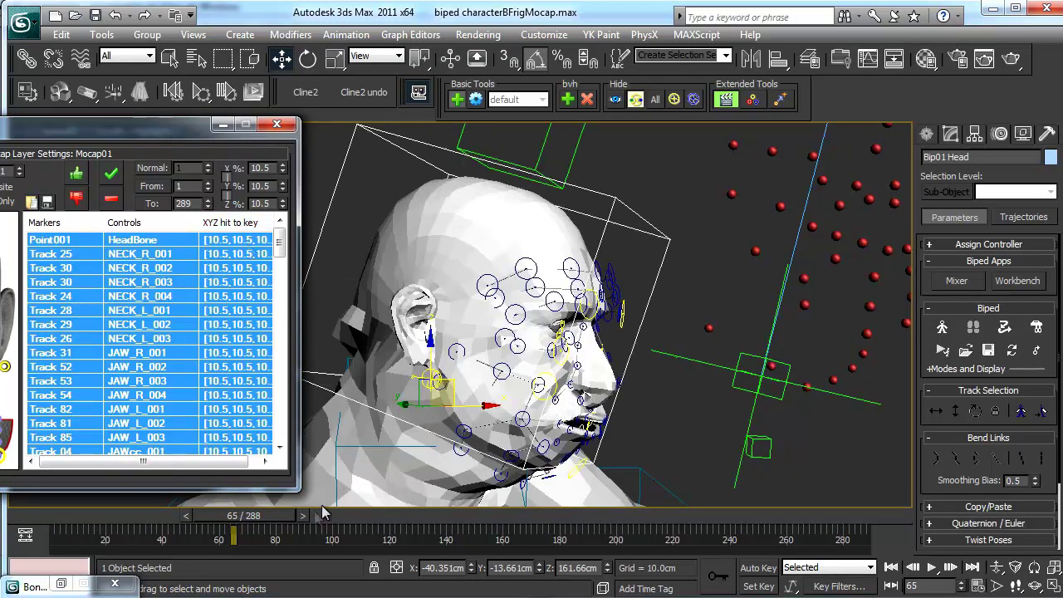
Return to frame 1, toggle Figure Mode on and off, and bring the Mocap window into full view
left_click_drag(235, 528, 39, 524)
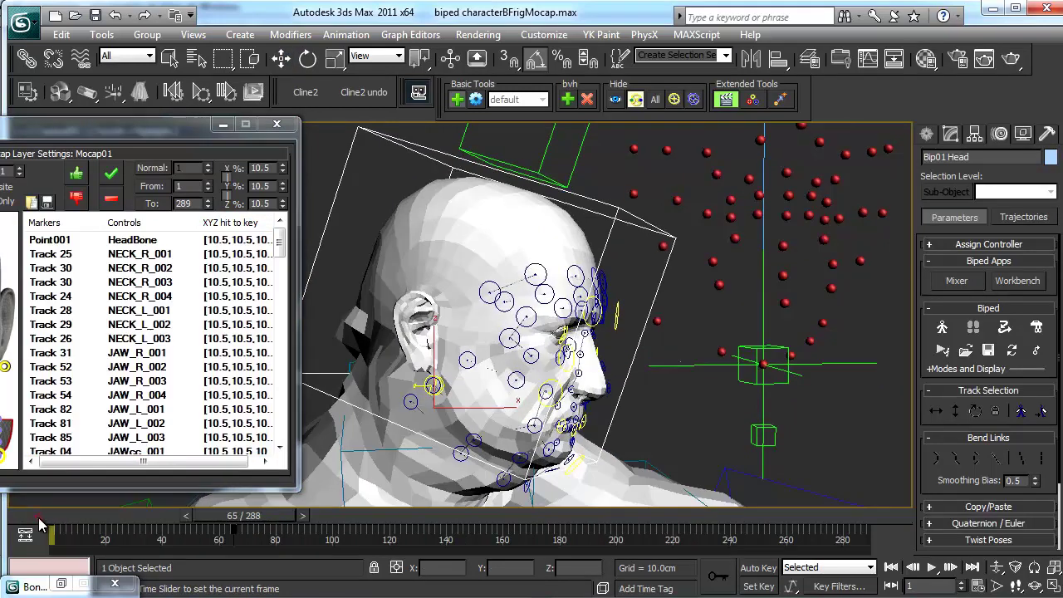
right_click(39, 523)
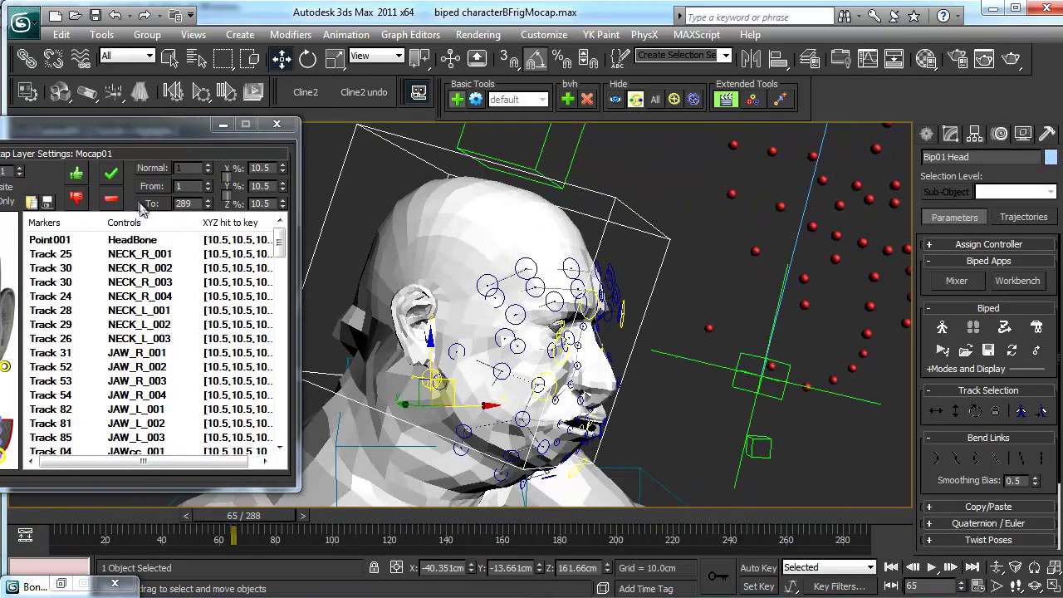
key("Home")
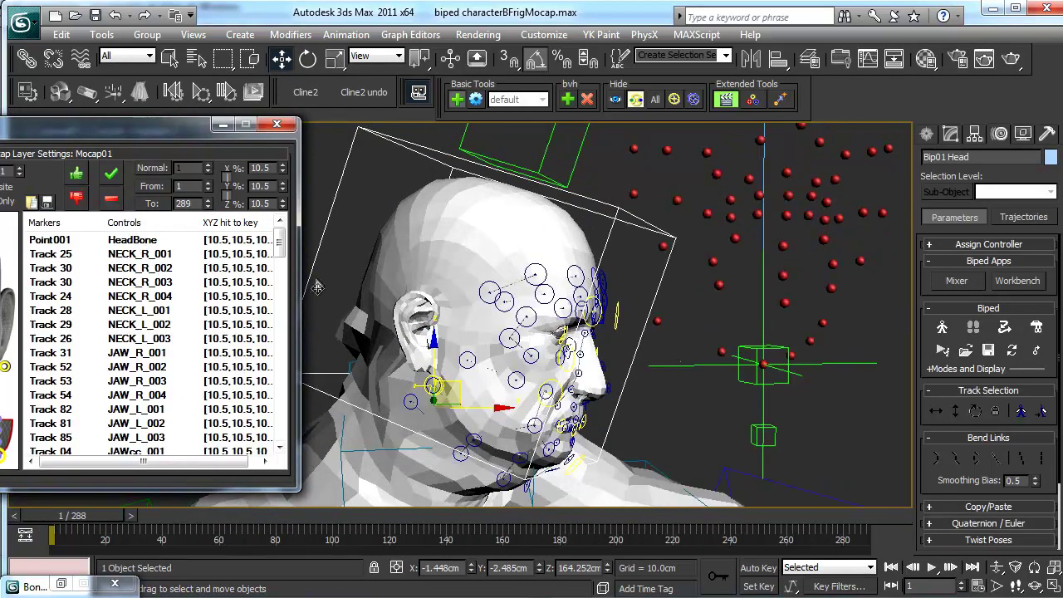
left_click(942, 328)
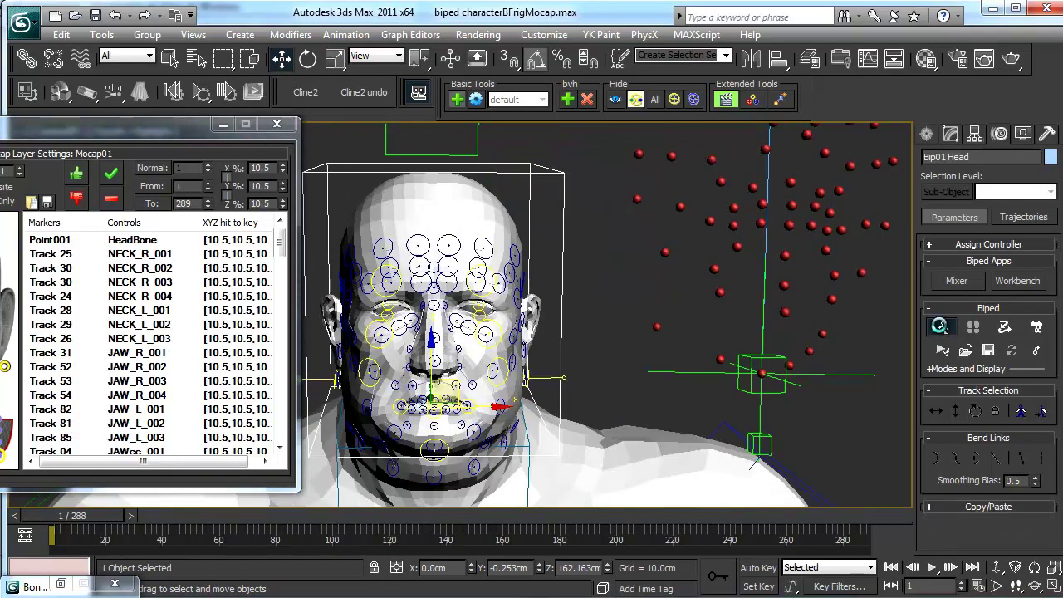
left_click(942, 329)
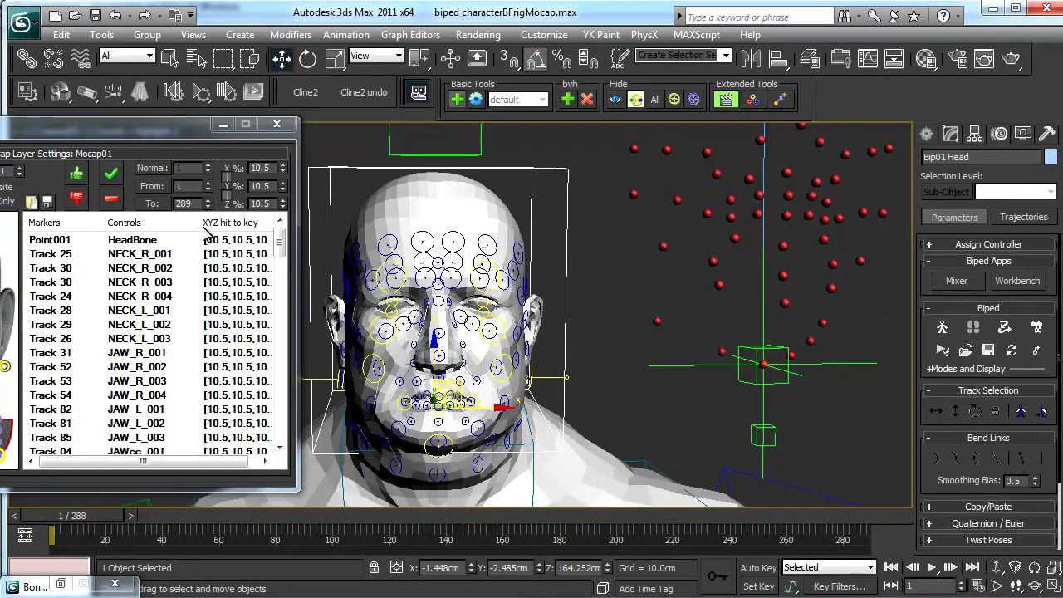
left_click_drag(123, 131, 192, 135)
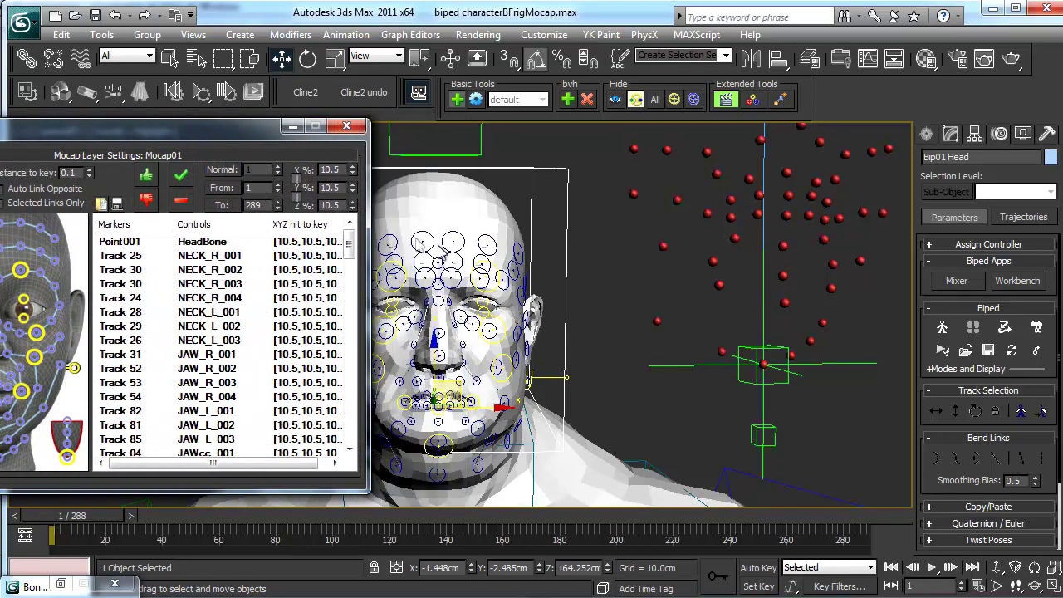
Transfer the Mocap01 animation onto the rig, answering Sí to animate HeadBone, then reselect Bip01 Head
left_click(617, 259)
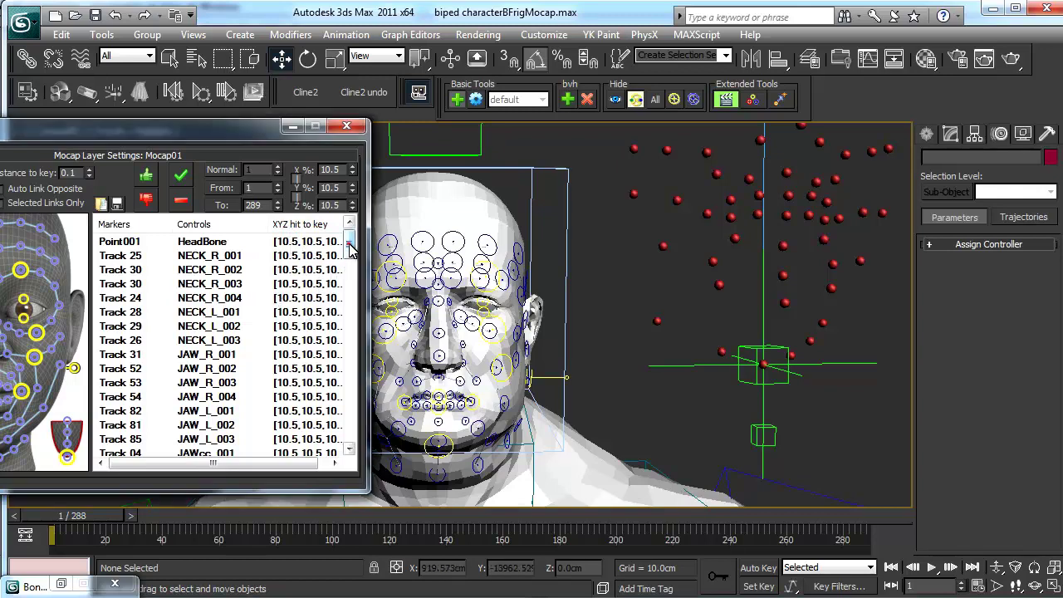
mouse_move(349, 244)
left_mouse_down()
mouse_move(351, 427)
mouse_move(353, 256)
left_mouse_up()
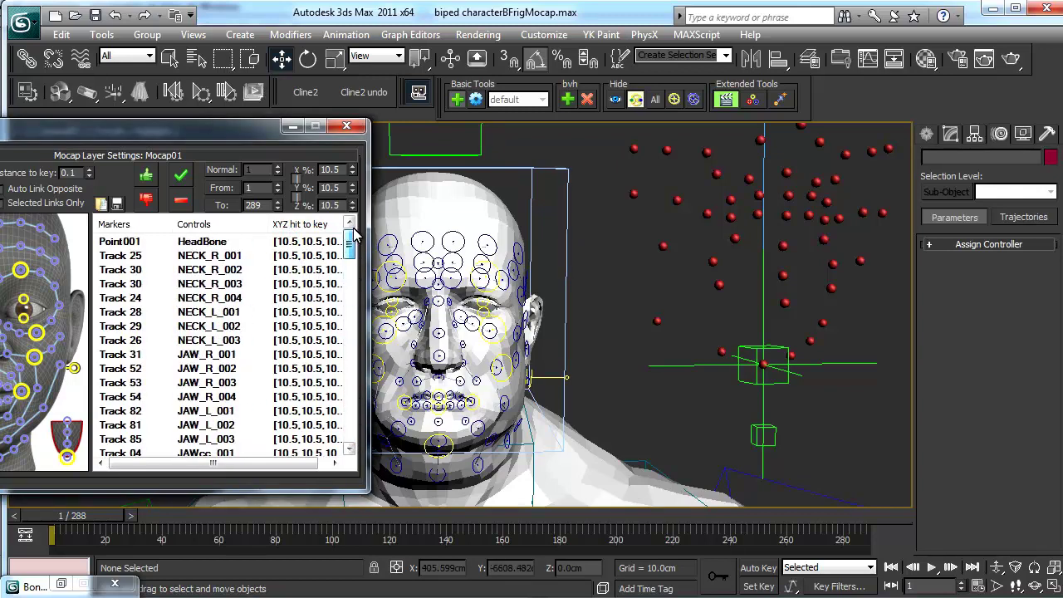
left_click(181, 178)
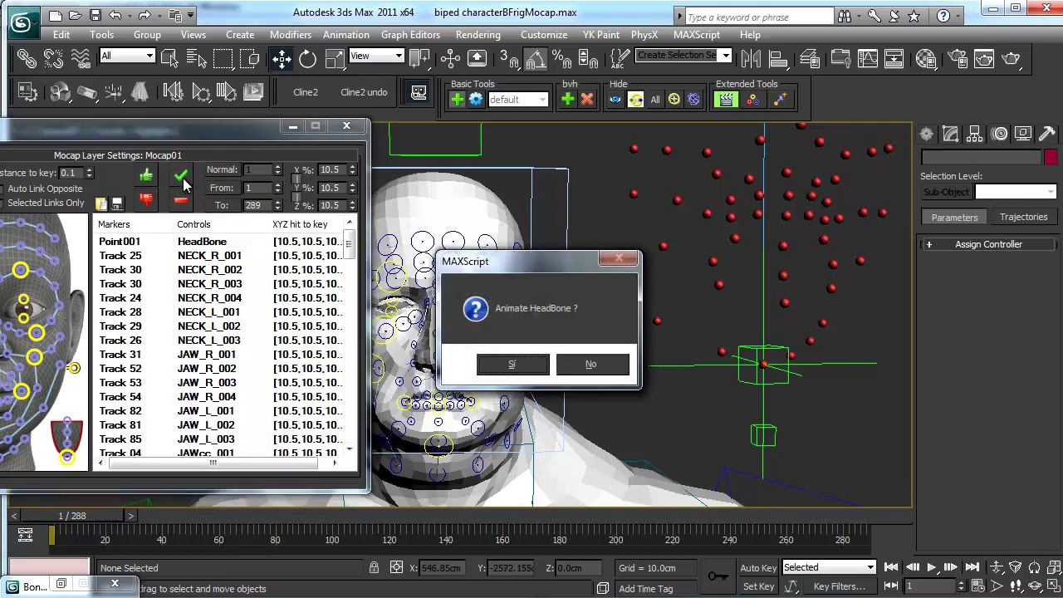
left_click(512, 365)
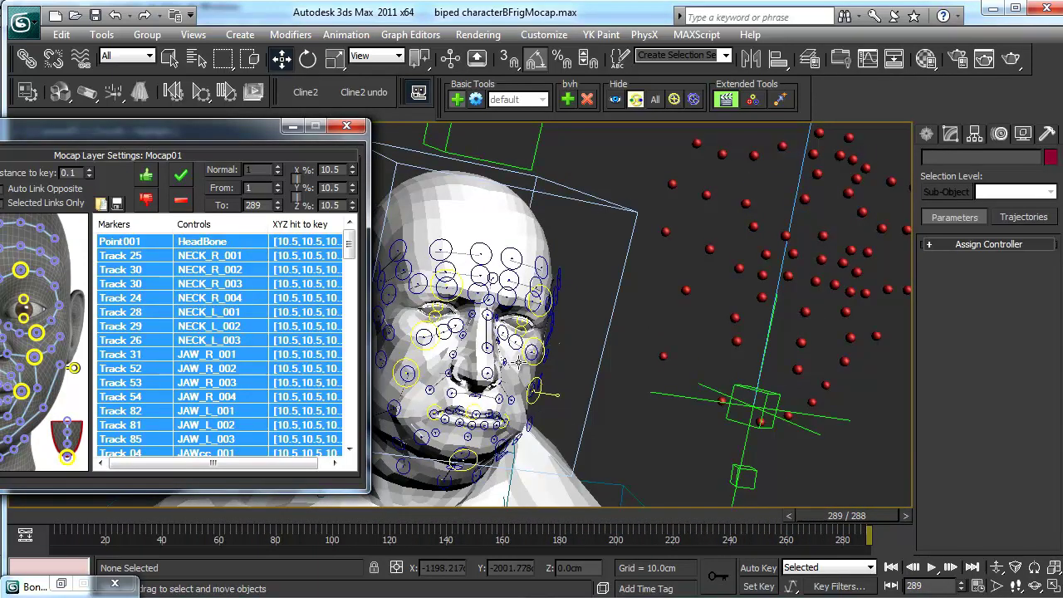
left_click(634, 262)
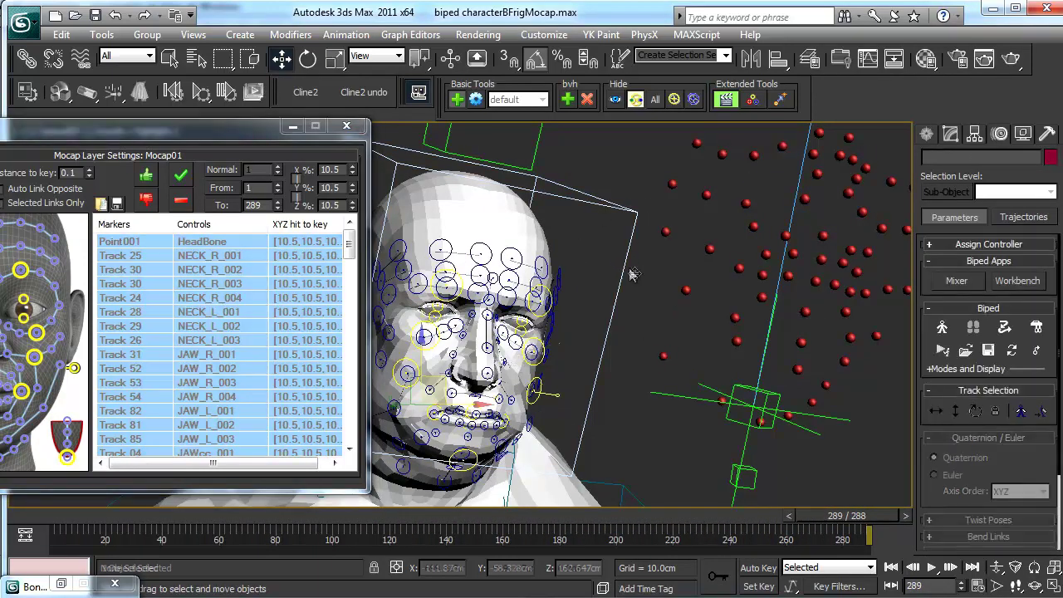
Minimize the Mocap window and play the animation from frame 1, confirming Time Configuration
left_click(292, 127)
left_click(892, 567)
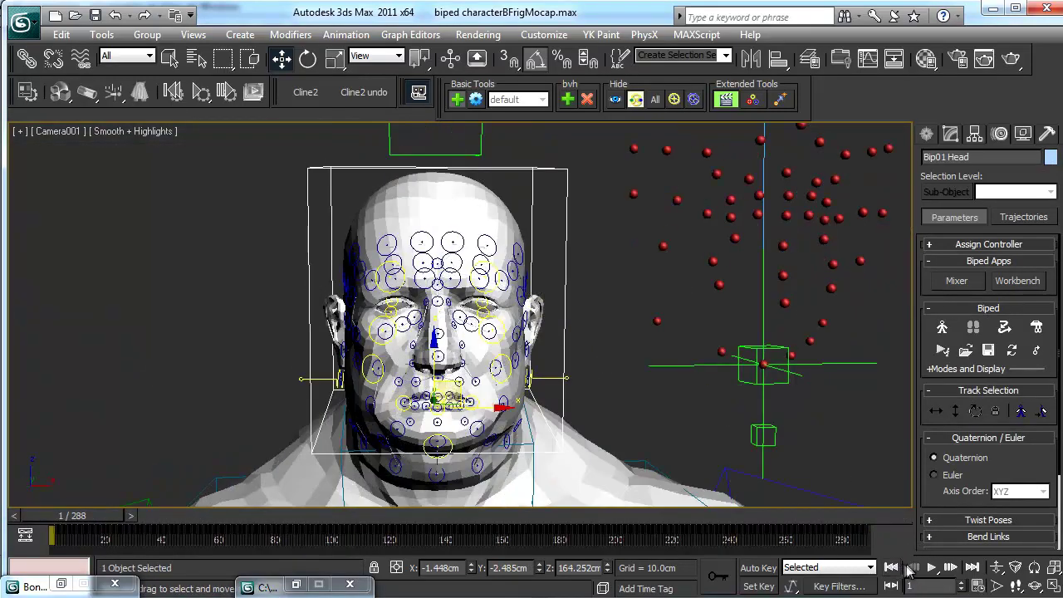
left_click(931, 567)
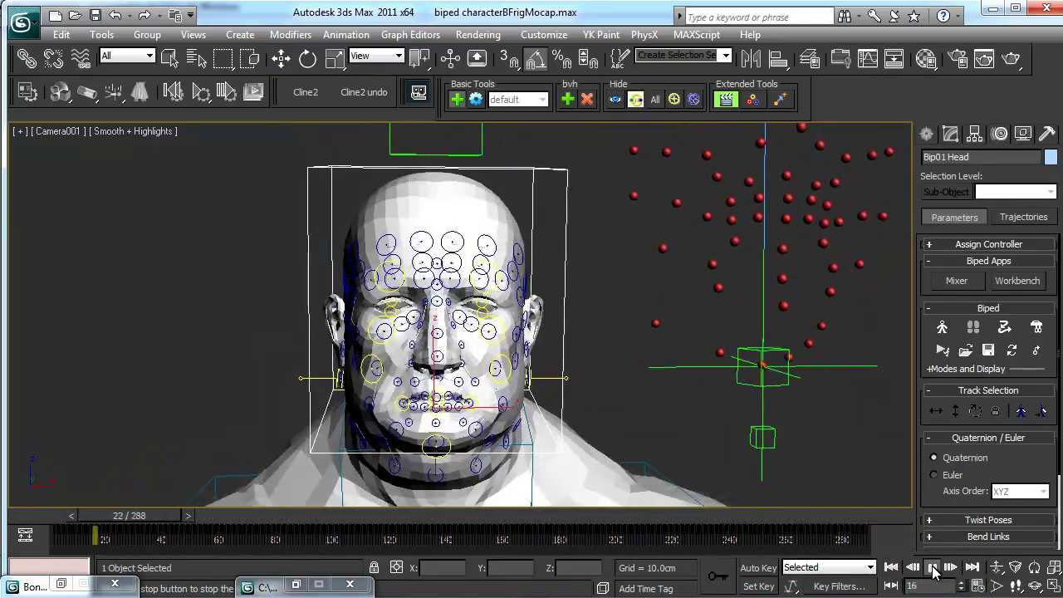
right_click(934, 570)
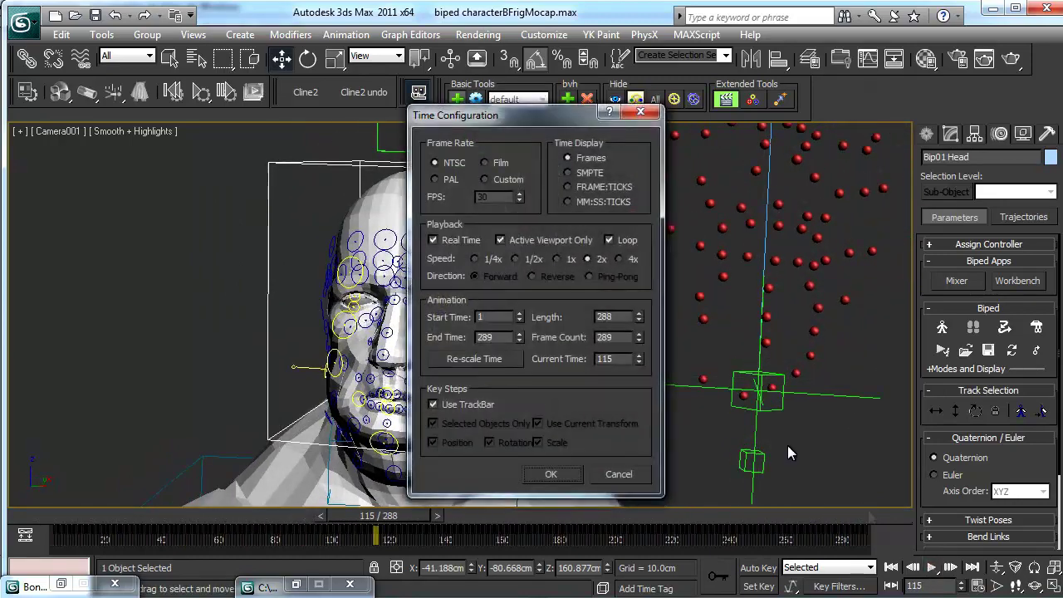
left_click(551, 474)
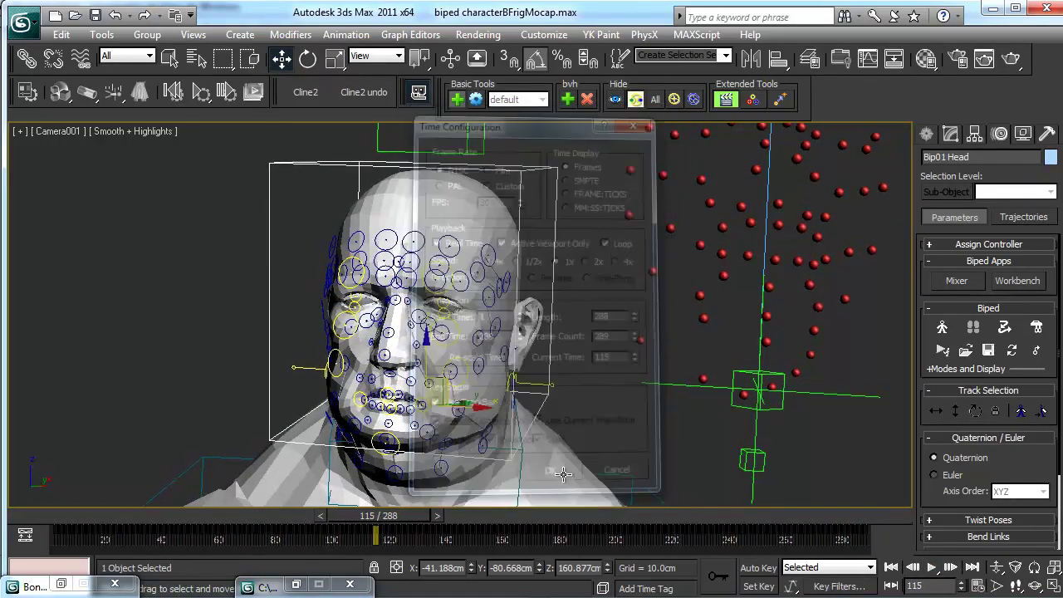
left_click(933, 570)
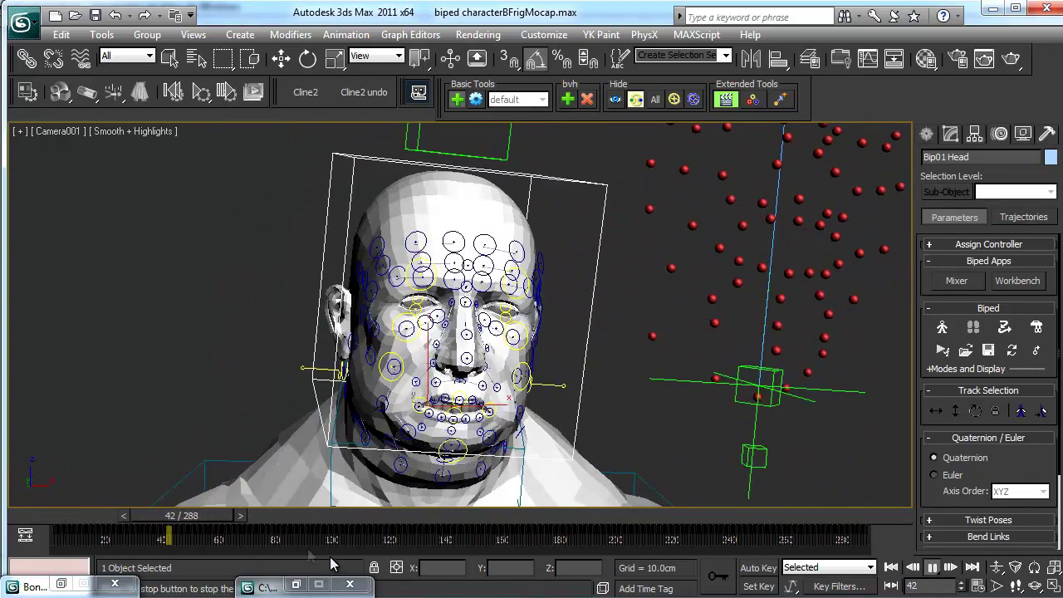
left_click(276, 517)
Rest the animation at frame 69 in a perspective view orbited behind the head
left_click_drag(277, 516, 249, 516)
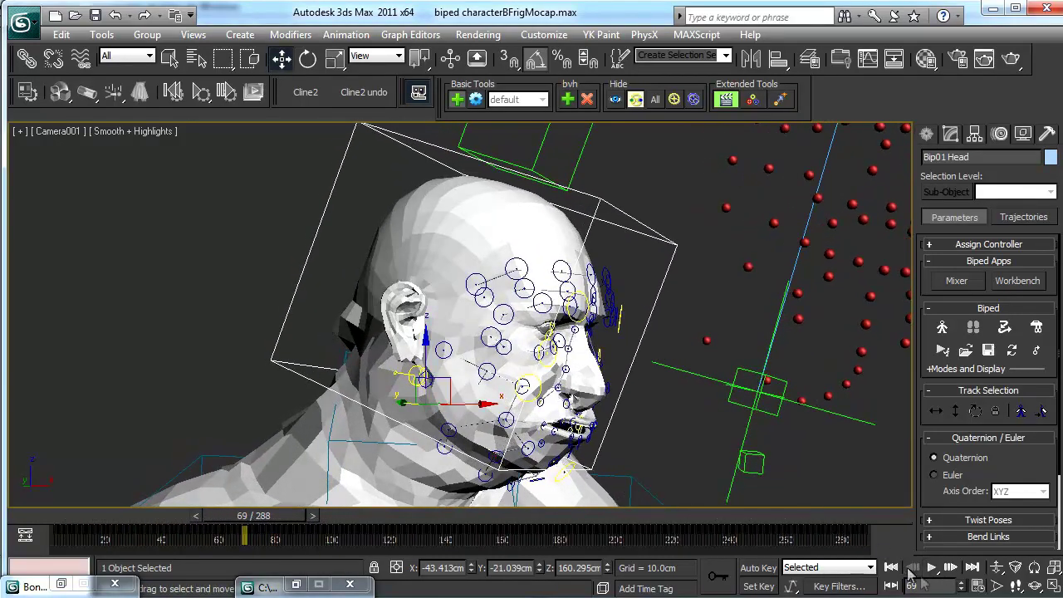
key("p")
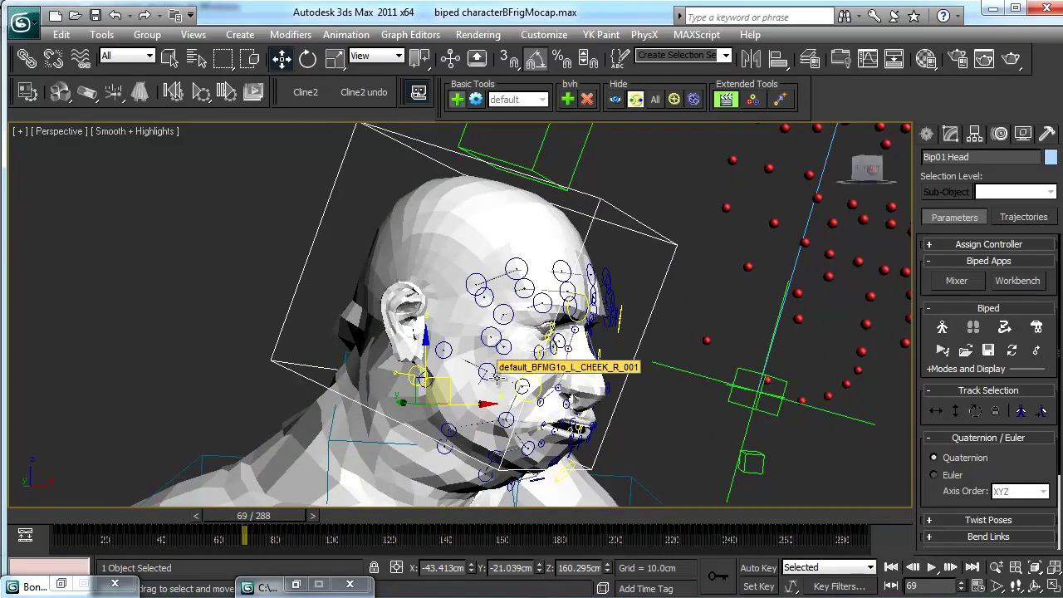
middle_click_drag(308, 364, 488, 246, "alt")
Select the head mesh, enter BFSkin Envelope mode on a neck bone, and open Painter Options
left_click(488, 245)
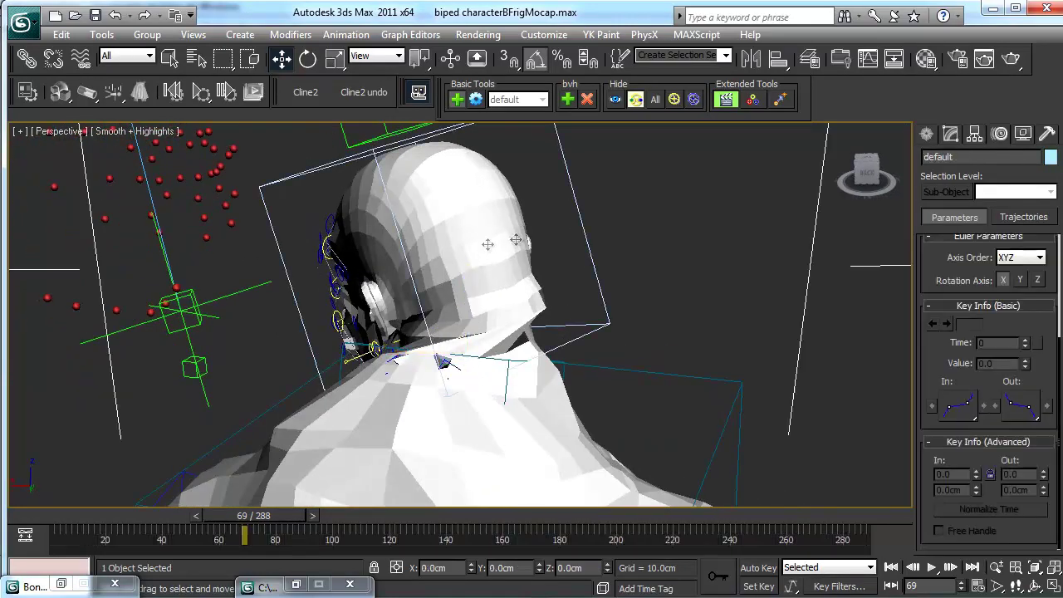
left_click(974, 135)
left_click(979, 214)
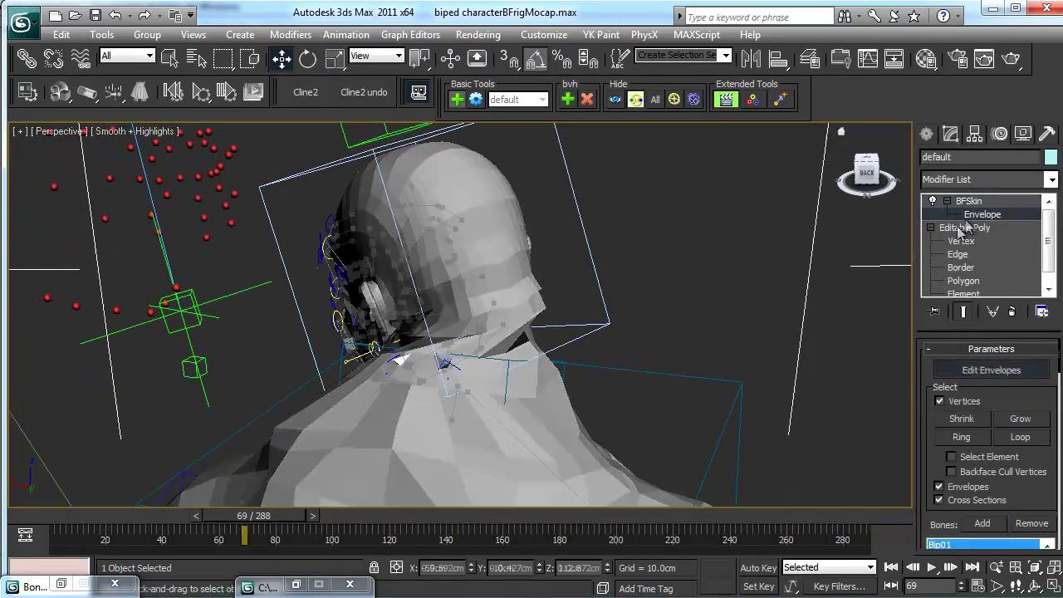
left_click(506, 427)
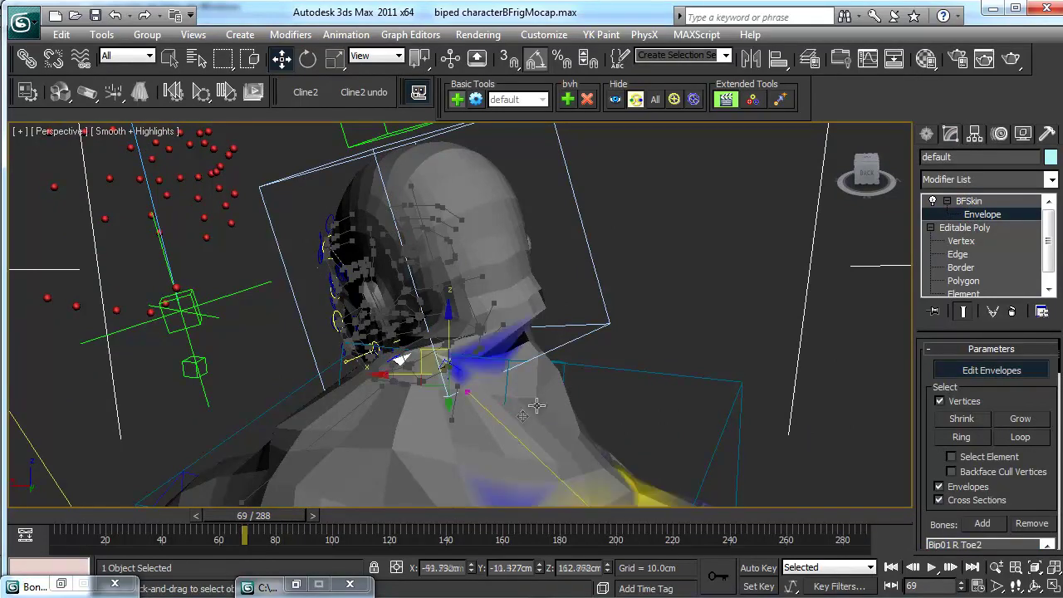
middle_click_drag(506, 427, 469, 345, "alt")
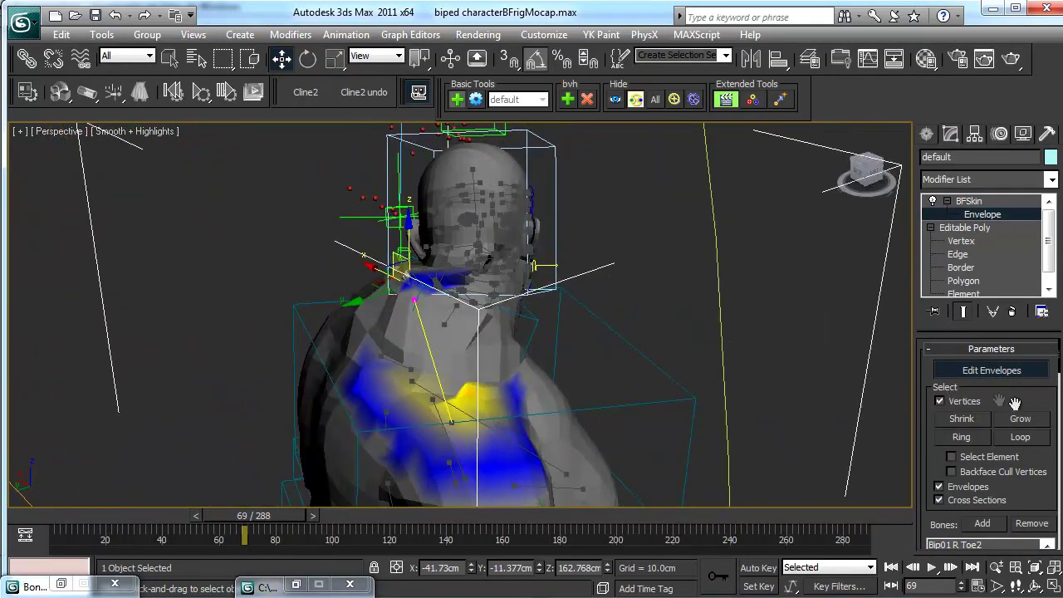
scroll(1014, 402, "down", 10)
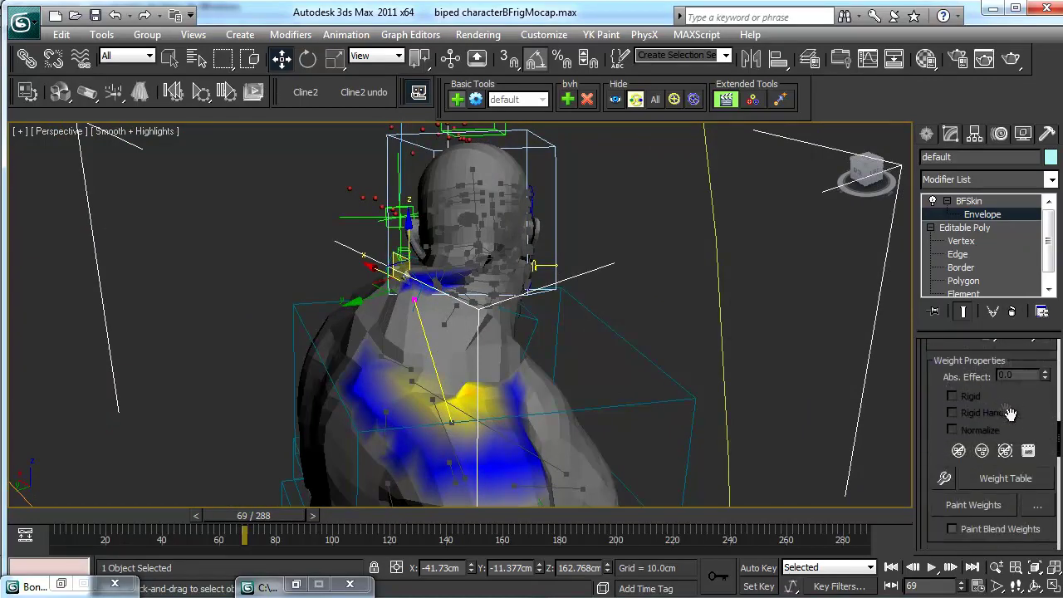
scroll(1010, 414, "down", 3)
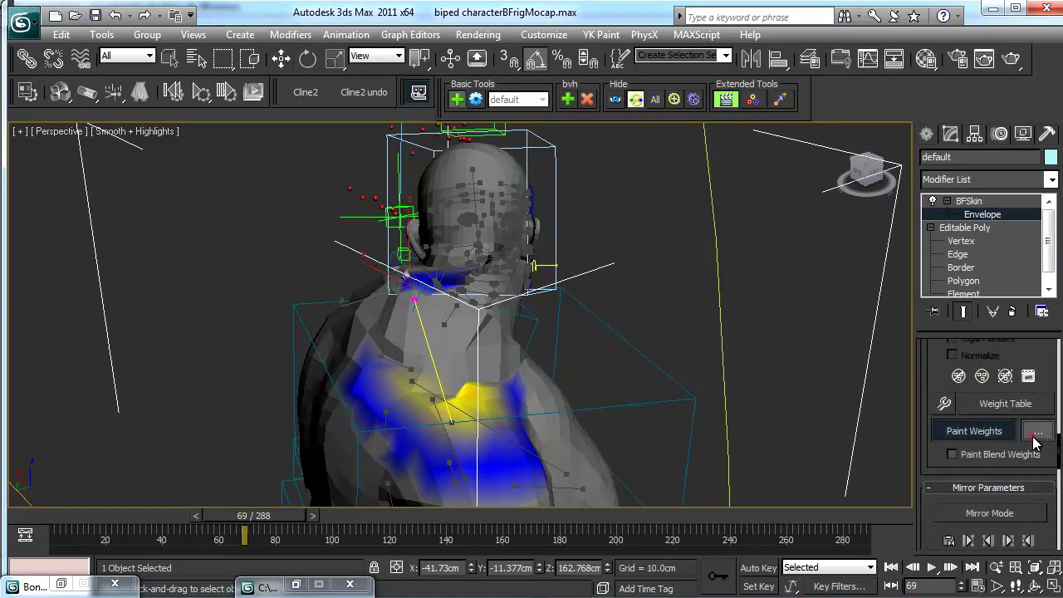
left_click(1035, 436)
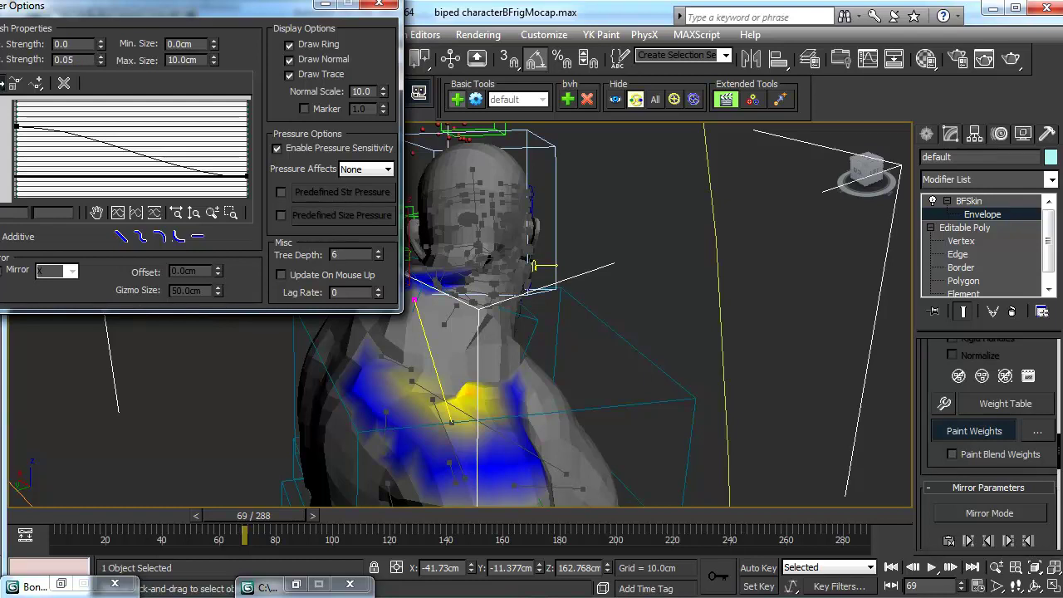
Paint weight onto the neck, upper chest and neck crease from several angles
mouse_move(456, 368)
left_mouse_down()
mouse_move(451, 393)
mouse_move(449, 342)
mouse_move(465, 322)
left_mouse_up()
mouse_move(495, 295)
middle_mouse_down("alt")
mouse_move(552, 285)
mouse_move(532, 319)
middle_mouse_up("alt")
mouse_move(532, 322)
left_mouse_down()
mouse_move(556, 381)
mouse_move(527, 372)
mouse_move(541, 303)
left_mouse_up()
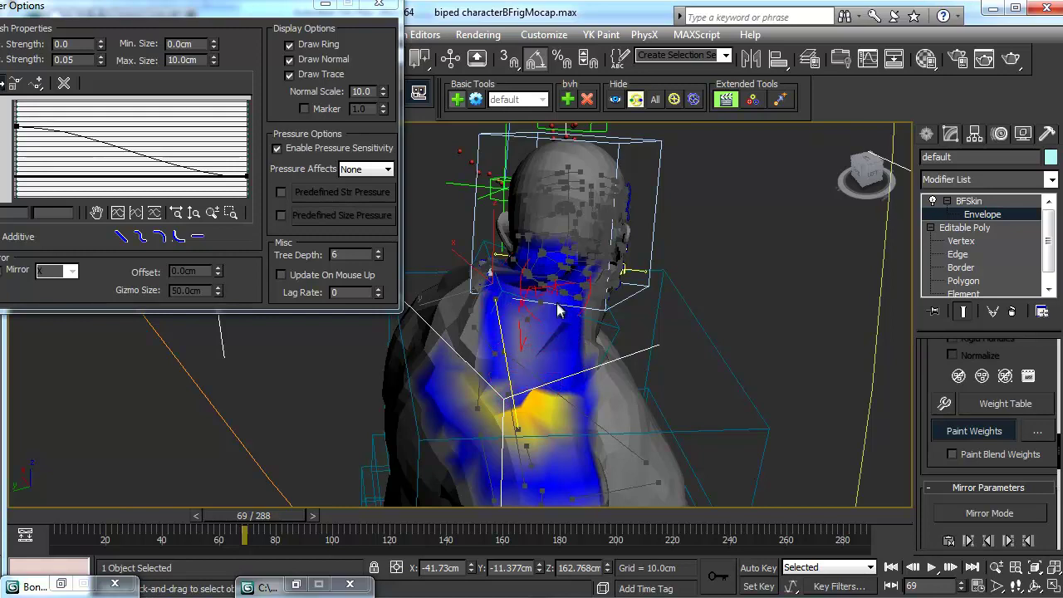
mouse_move(556, 309)
middle_mouse_down("alt")
mouse_move(491, 294)
mouse_move(524, 274)
middle_mouse_up("alt")
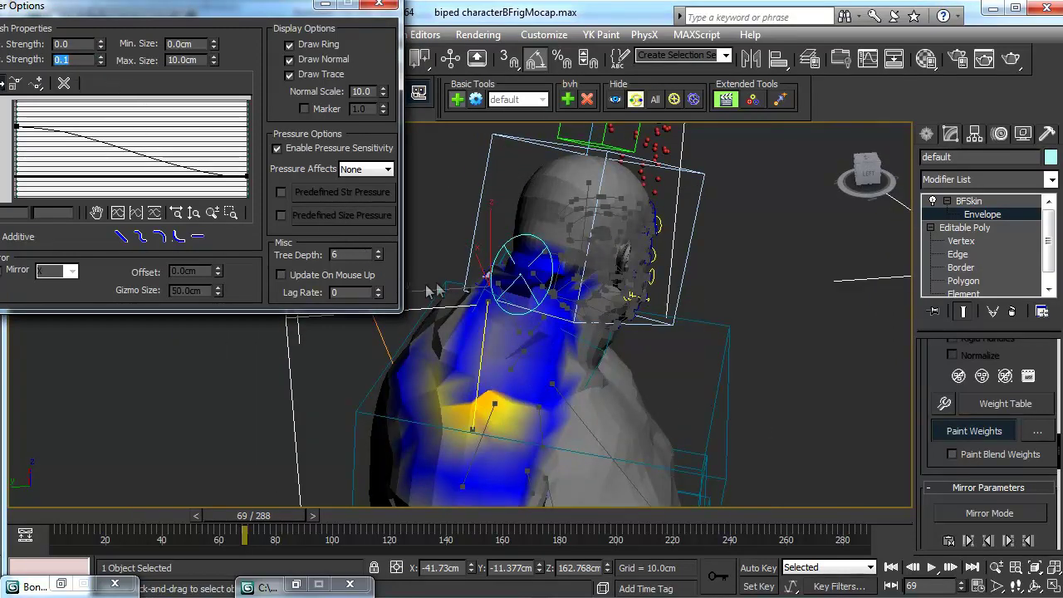
left_click_drag(524, 287, 523, 318)
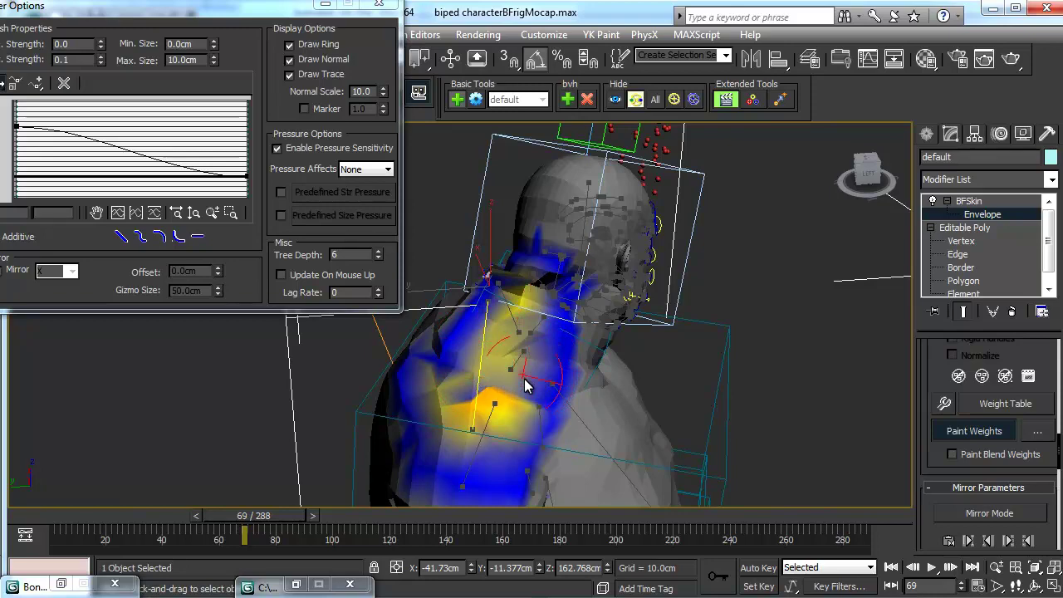
left_click_drag(503, 386, 478, 391)
mouse_move(478, 391)
middle_mouse_down("alt")
mouse_move(499, 289)
mouse_move(532, 292)
mouse_move(548, 274)
mouse_move(542, 309)
mouse_move(555, 361)
mouse_move(573, 310)
middle_mouse_up("alt")
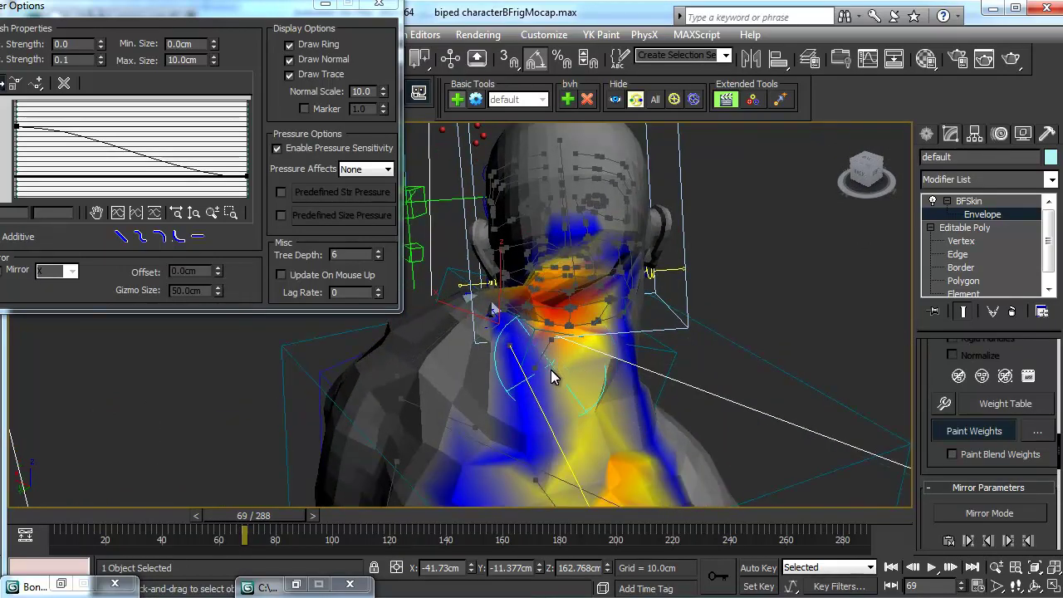
mouse_move(554, 373)
left_mouse_down()
mouse_move(532, 416)
mouse_move(490, 407)
mouse_move(487, 443)
left_mouse_up()
middle_click_drag(486, 442, 625, 306, "alt")
mouse_move(608, 286)
left_mouse_down()
mouse_move(591, 272)
mouse_move(585, 303)
mouse_move(632, 334)
left_mouse_up()
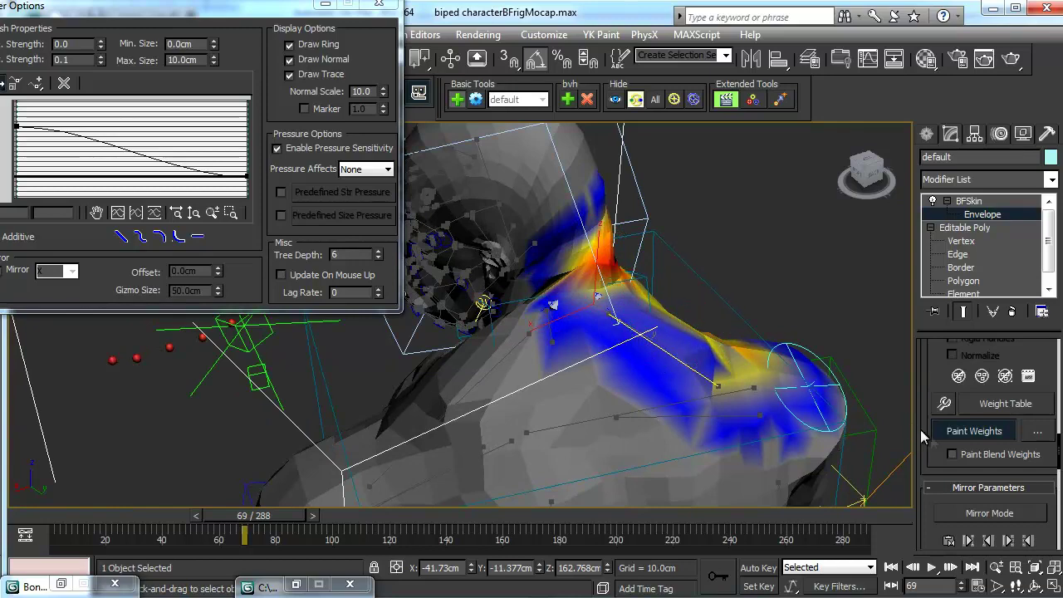
Paint stronger weight along the neck and shoulder, filling in the weak areas
left_click(964, 438)
middle_click_drag(573, 414, 799, 417, "alt")
left_click(994, 433)
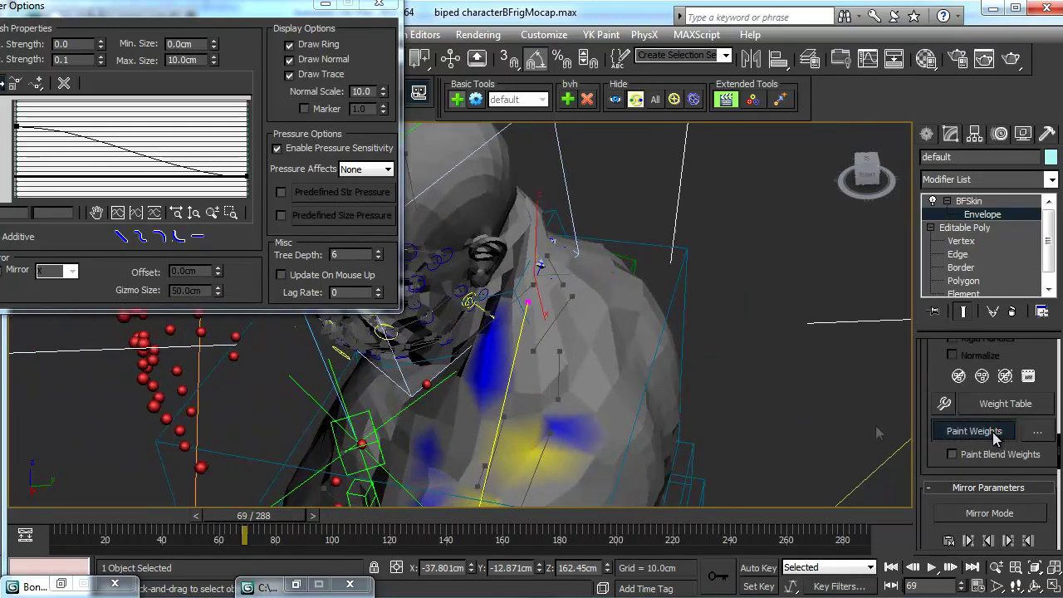
mouse_move(519, 357)
left_mouse_down()
mouse_move(504, 440)
mouse_move(498, 405)
left_mouse_up()
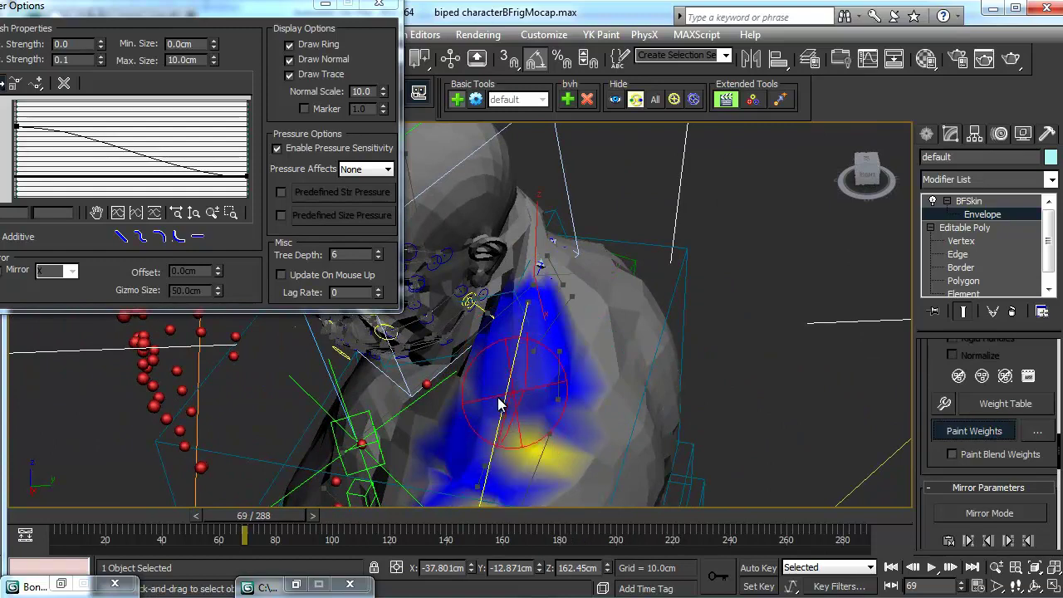
mouse_move(519, 302)
left_mouse_down()
mouse_move(519, 233)
mouse_move(515, 317)
mouse_move(515, 297)
mouse_move(502, 304)
mouse_move(502, 428)
mouse_move(490, 492)
left_mouse_up()
middle_click_drag(540, 371, 518, 340, "alt")
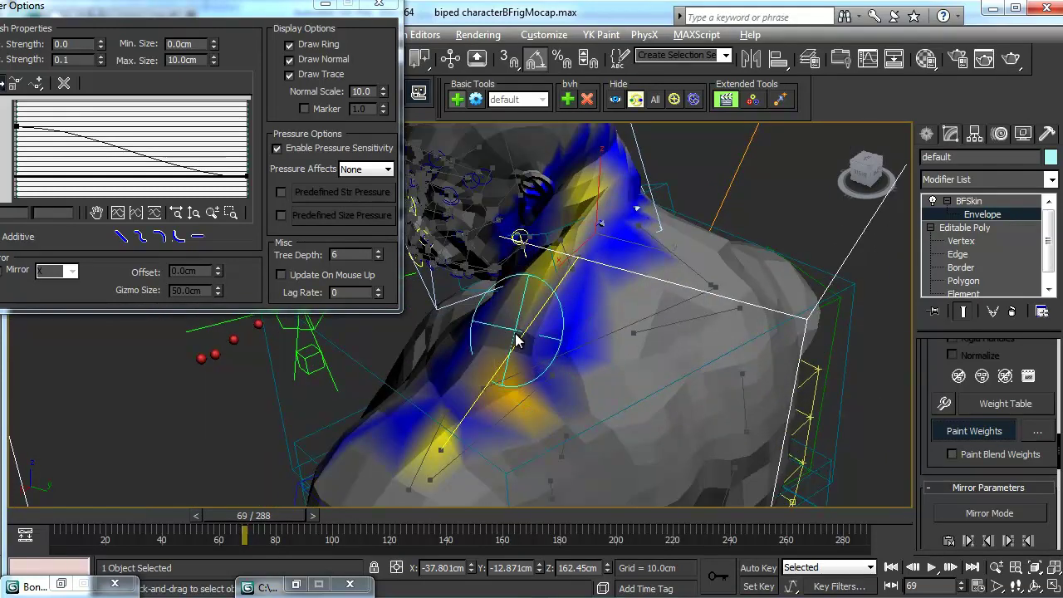
mouse_move(506, 356)
left_mouse_down()
mouse_move(480, 405)
mouse_move(457, 414)
mouse_move(498, 388)
mouse_move(496, 399)
mouse_move(593, 293)
mouse_move(593, 245)
mouse_move(597, 322)
mouse_move(603, 308)
mouse_move(582, 355)
mouse_move(481, 407)
left_mouse_up()
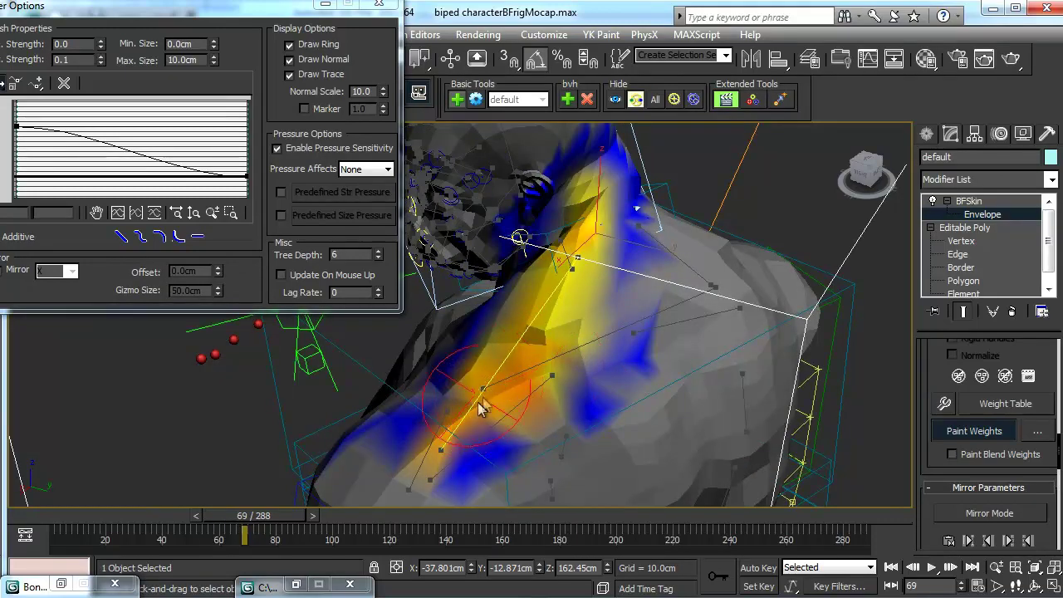
mouse_move(537, 322)
left_mouse_down()
mouse_move(574, 250)
mouse_move(586, 166)
mouse_move(573, 225)
mouse_move(585, 241)
left_mouse_up()
middle_click_drag(625, 274, 585, 288, "alt")
mouse_move(586, 289)
left_mouse_down()
mouse_move(552, 305)
mouse_move(554, 266)
mouse_move(548, 318)
mouse_move(516, 375)
mouse_move(523, 416)
mouse_move(392, 423)
mouse_move(525, 440)
mouse_move(529, 418)
mouse_move(515, 418)
mouse_move(502, 439)
mouse_move(534, 366)
left_mouse_up()
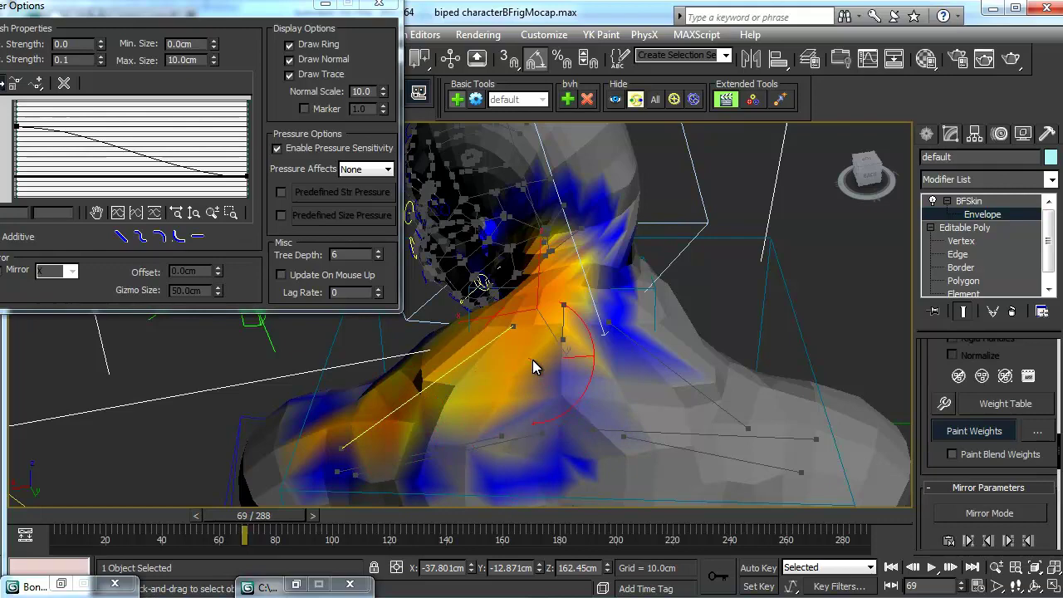
left_click(945, 428)
Pick another neck bone, paint its weight down the neck, and exit Envelope mode
middle_click_drag(729, 360, 577, 387, "alt")
left_click(589, 385)
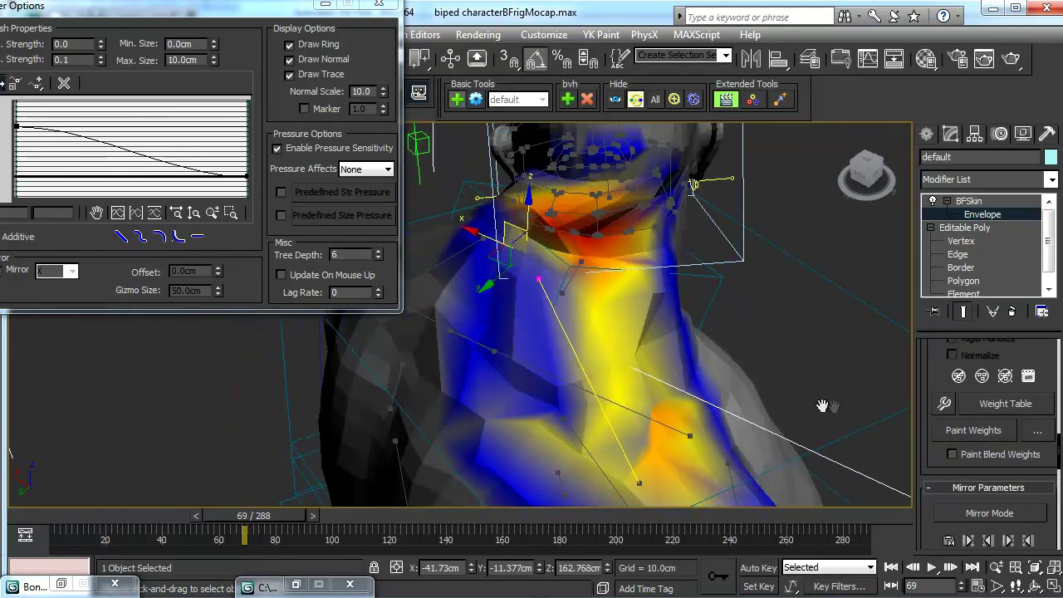
key("alt+p")
mouse_move(523, 274)
left_mouse_down()
mouse_move(559, 355)
mouse_move(559, 398)
mouse_move(525, 346)
mouse_move(518, 383)
left_mouse_up()
mouse_move(505, 369)
middle_mouse_down("alt")
mouse_move(573, 283)
mouse_move(525, 252)
mouse_move(624, 344)
mouse_move(575, 286)
middle_mouse_up("alt")
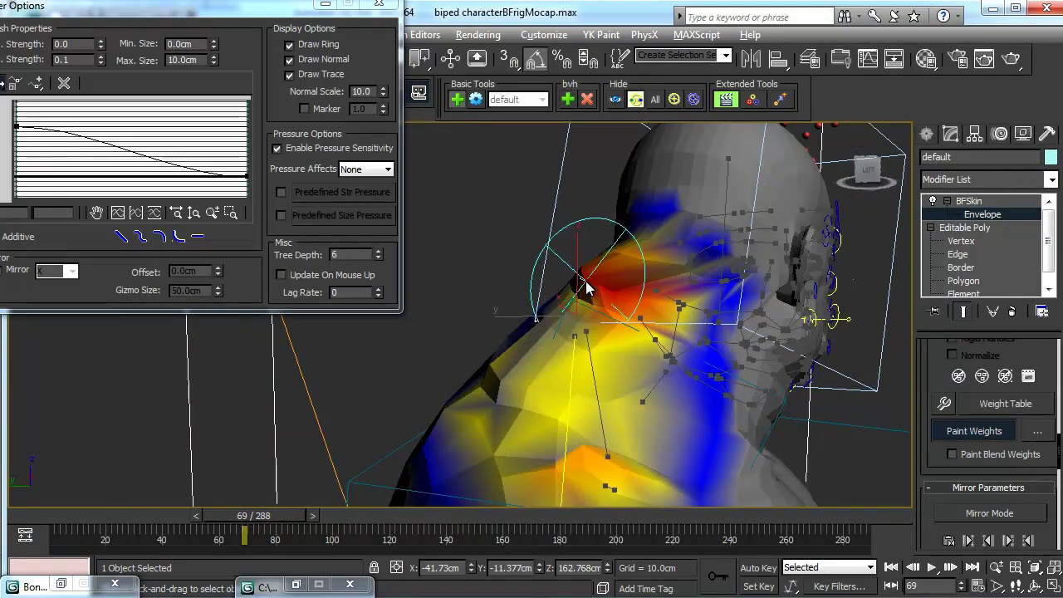
left_click_drag(586, 288, 604, 286)
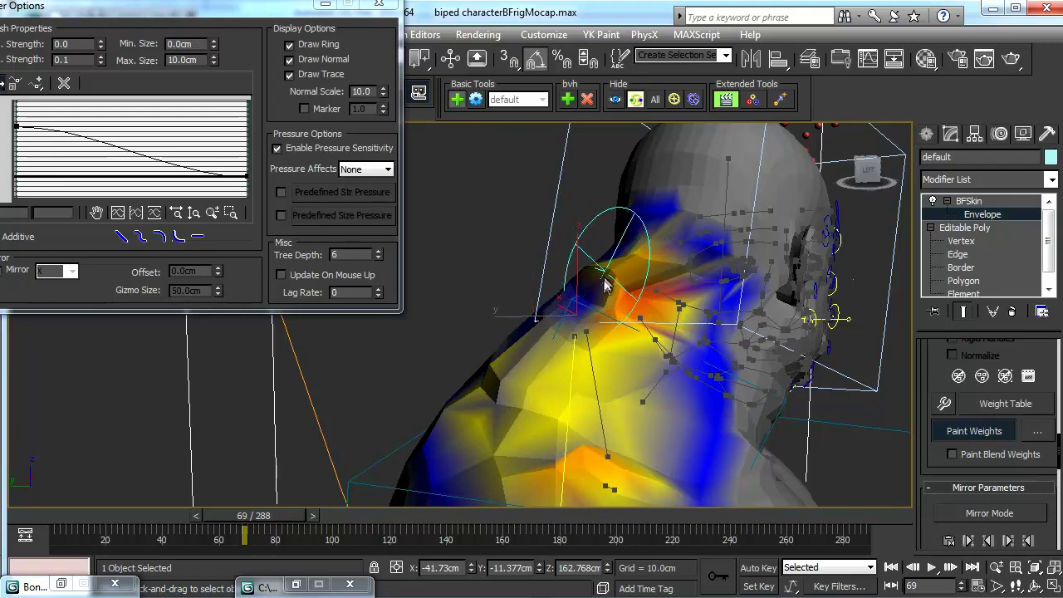
middle_click_drag(604, 286, 568, 309, "alt")
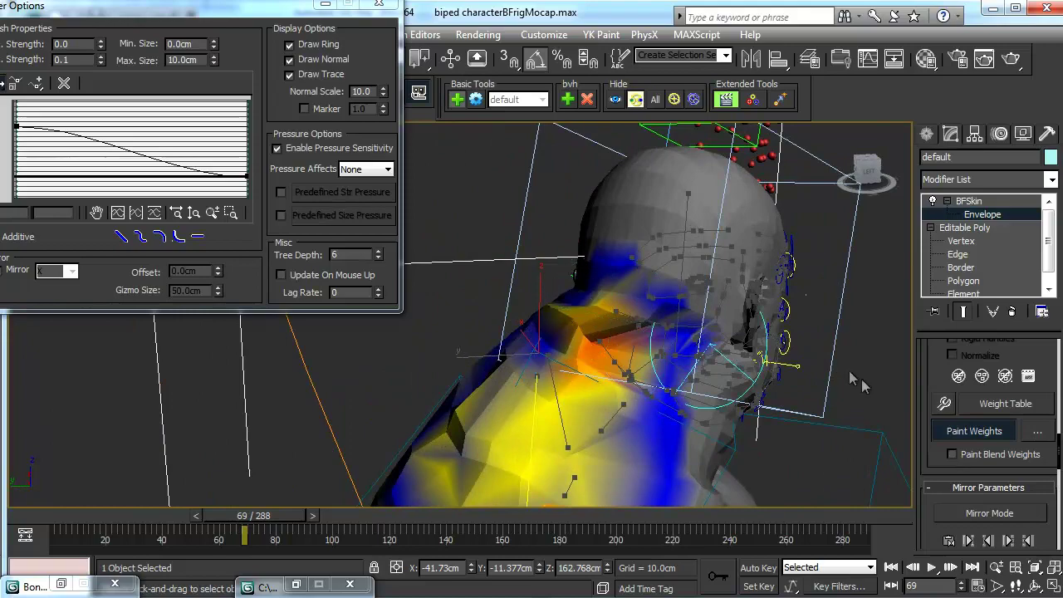
middle_click_drag(714, 307, 644, 307, "alt")
left_click(969, 201)
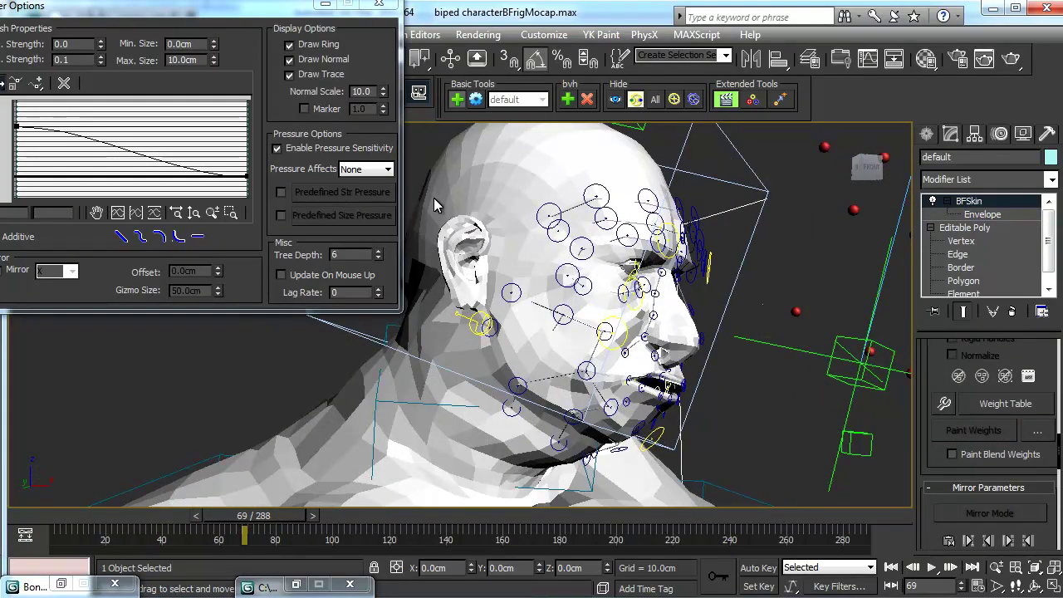
Close Painter Options and set the viewport to Camera001
left_click(382, 6)
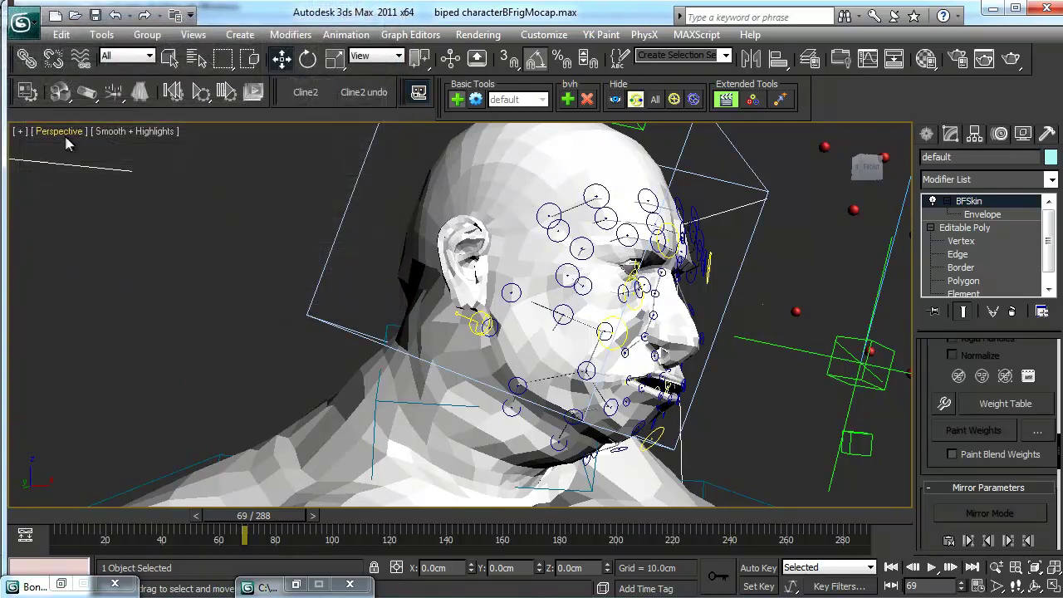
left_click(59, 131)
mouse_move(142, 152)
left_click(291, 148)
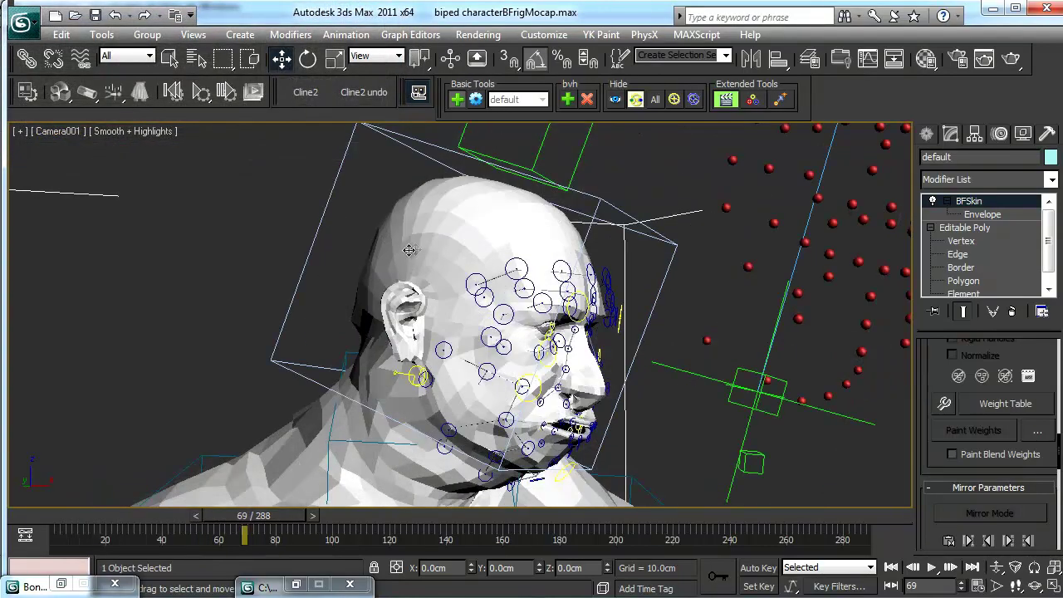
Hide all rig helpers, play the face animation from frame 1, then zoom out in Perspective
left_click(892, 568)
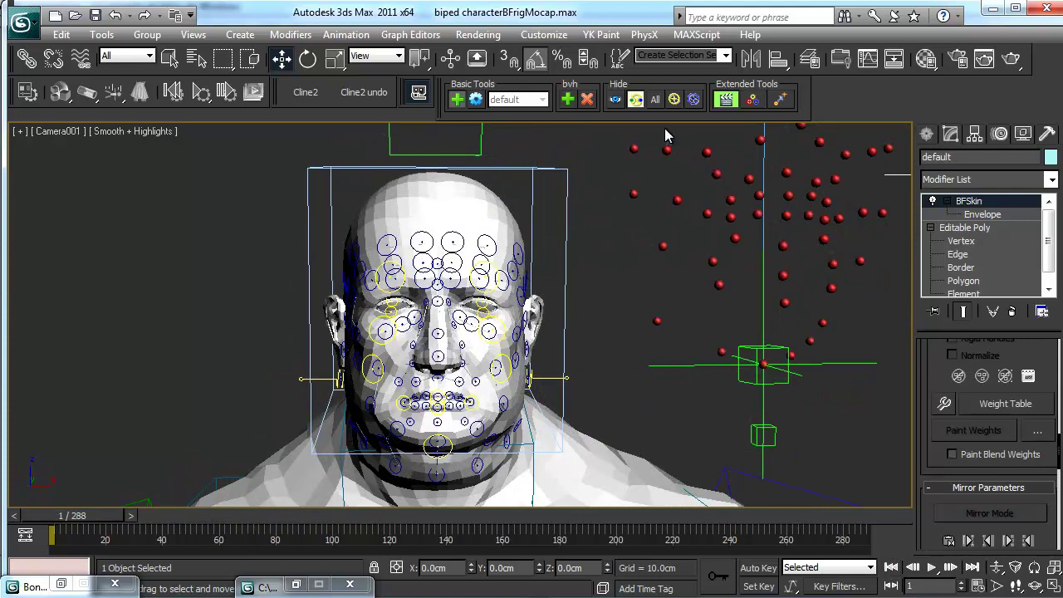
left_click(656, 101)
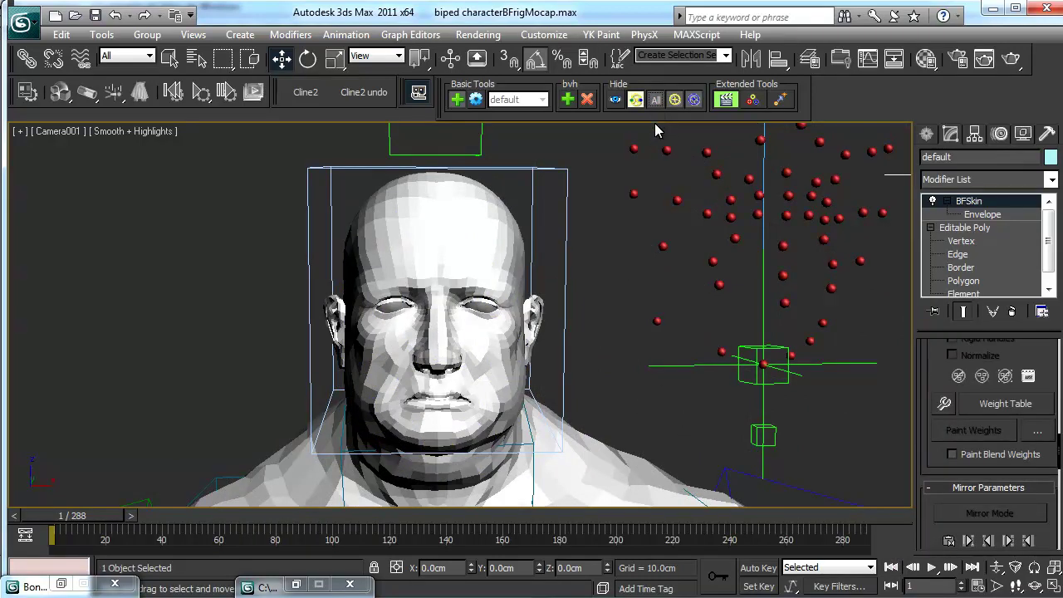
left_click(932, 568)
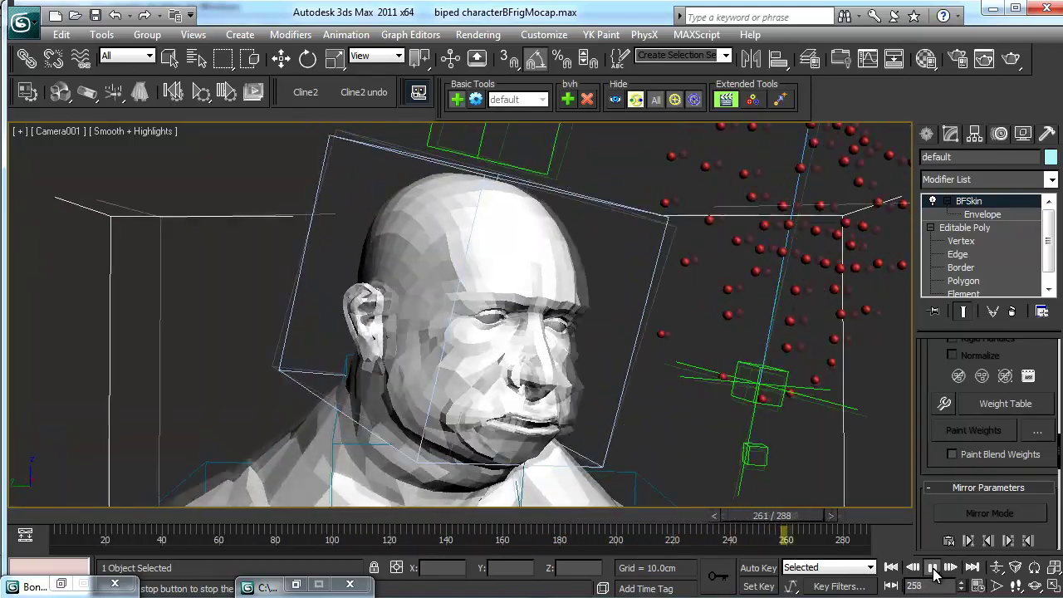
left_click(933, 569)
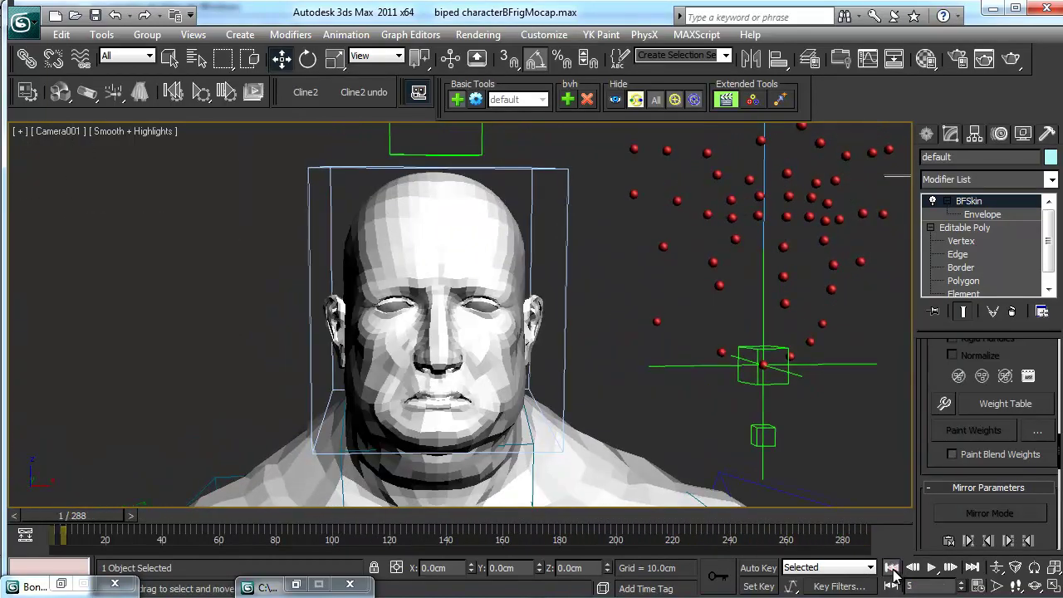
key("p")
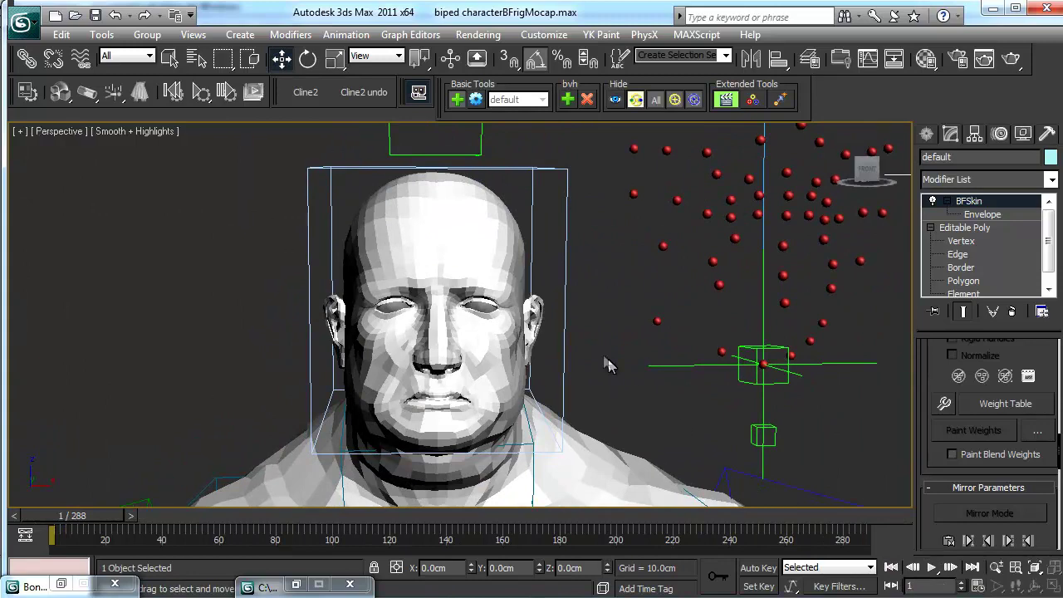
scroll(605, 363, "down", 8)
Hide the biped skeleton layer in the Layer Manager and clear the selection
middle_click_drag(606, 339, 607, 299)
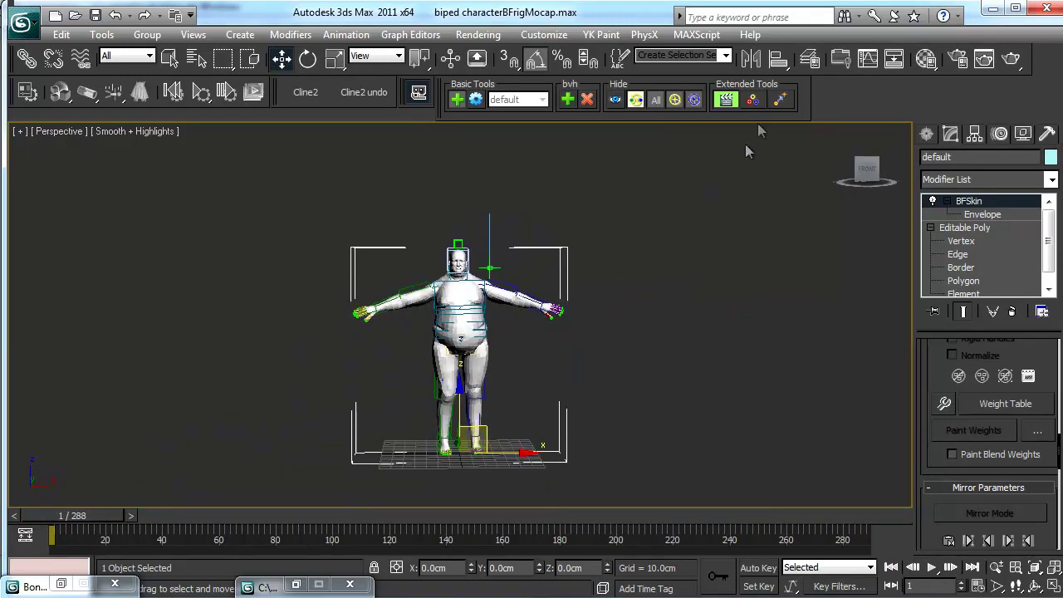
left_click(809, 63)
scroll(752, 299, "down", 3)
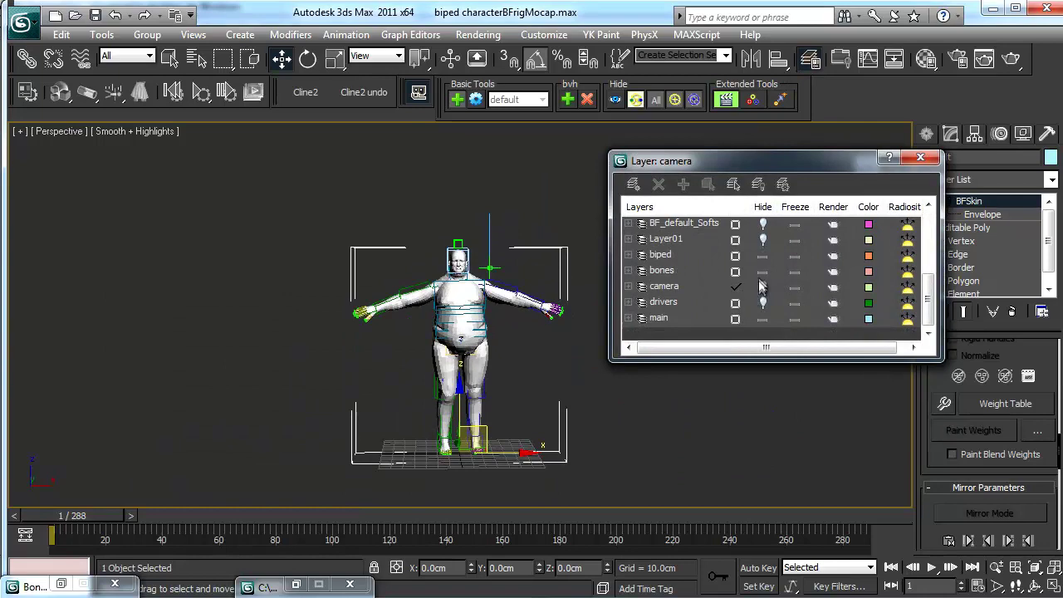
left_click(762, 256)
left_click(919, 158)
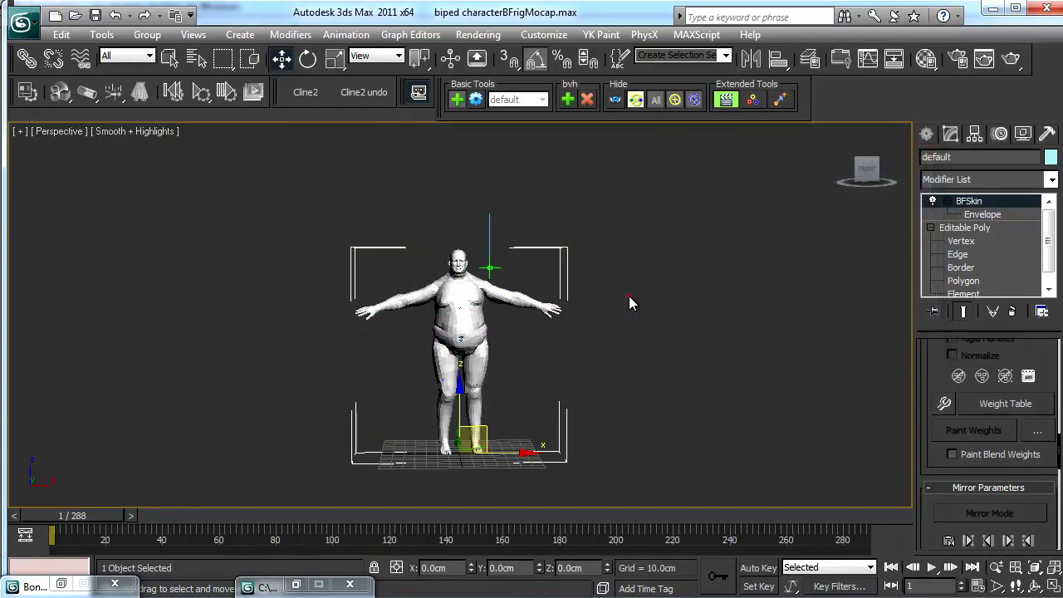
scroll(623, 305, "up", 5)
left_click(669, 330)
scroll(661, 341, "down", 3)
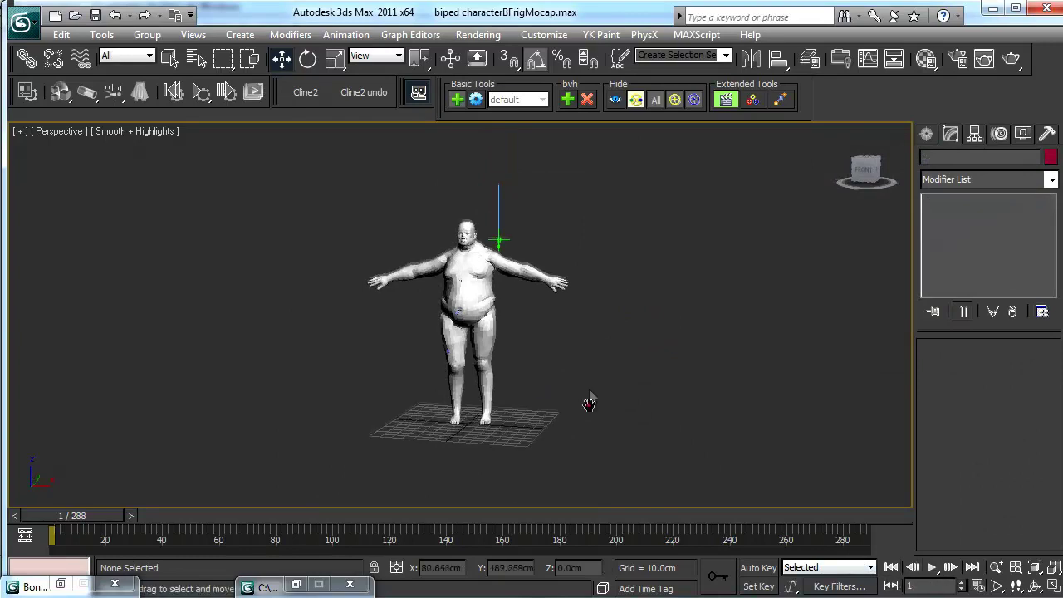
scroll(587, 411, "up", 5)
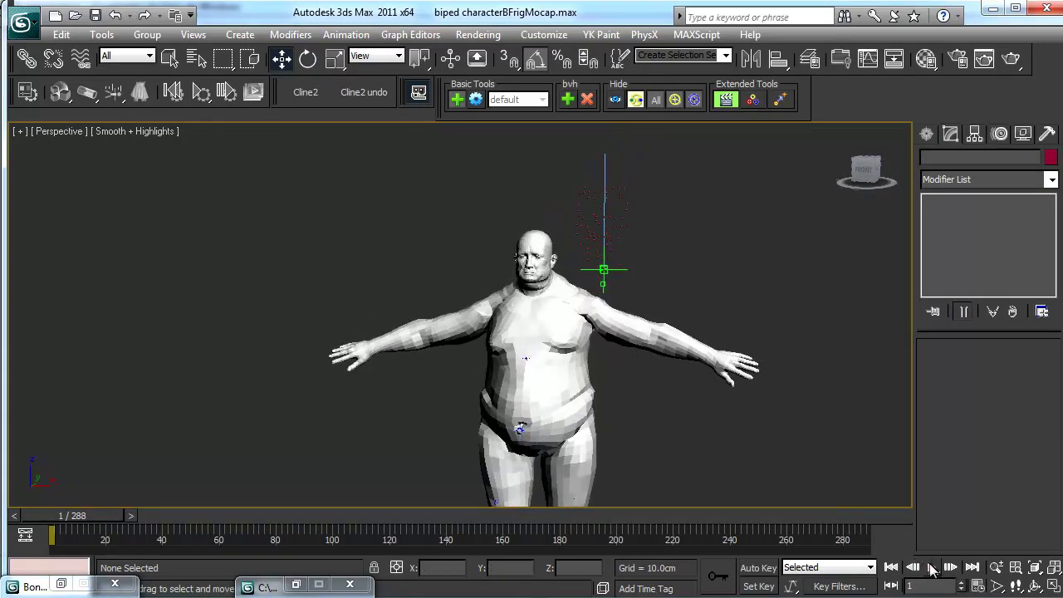
Play the full-body animation, stop at frame 1, and return to the Camera001 face view
left_click(931, 568)
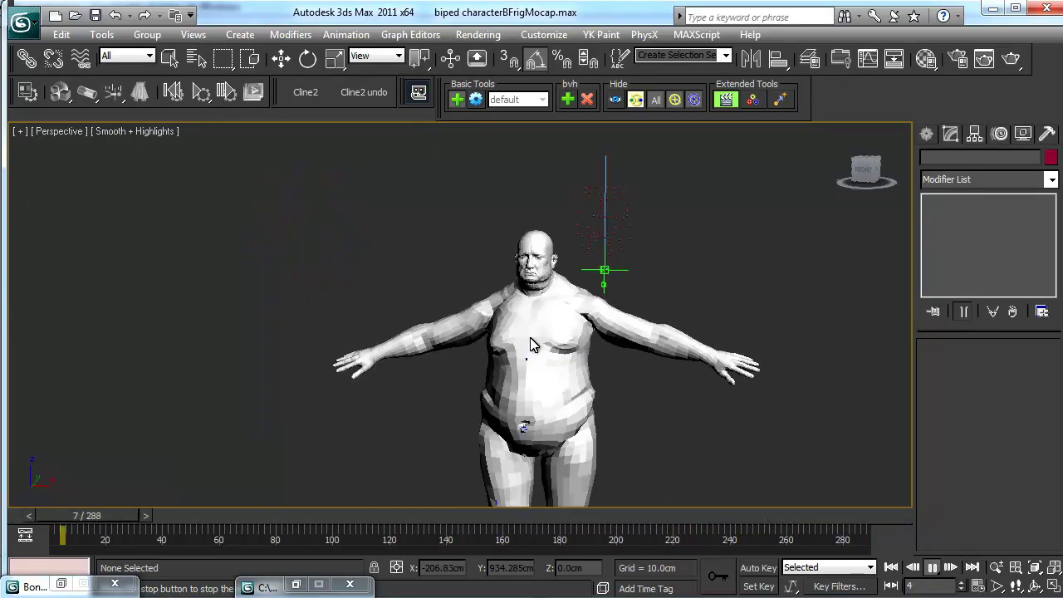
left_click(890, 568)
key("w")
scroll(461, 334, "up", 2)
middle_click_drag(461, 334, 378, 334)
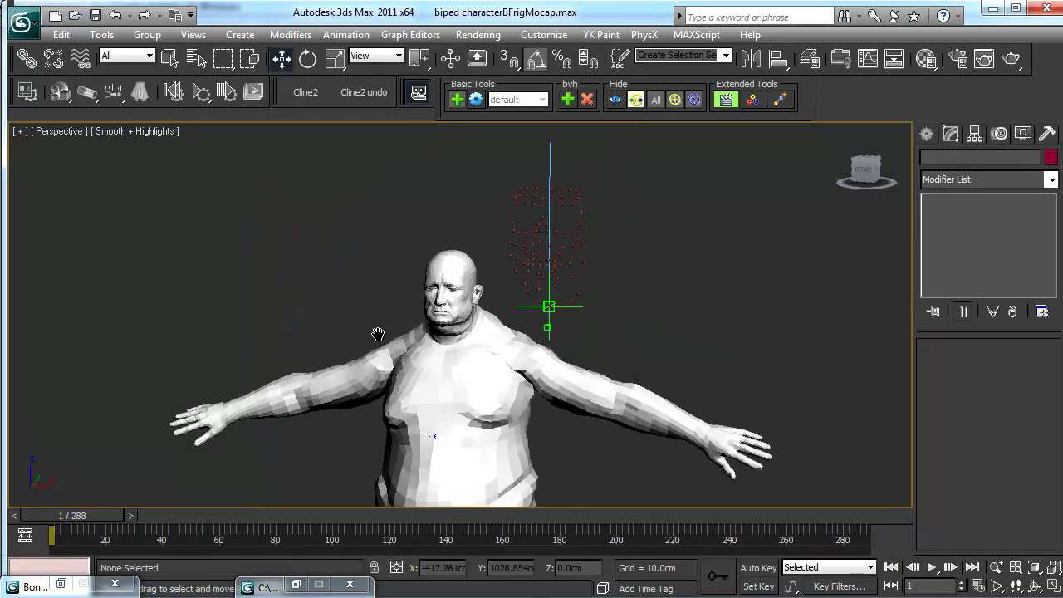
scroll(384, 336, "up", 2)
key("c")
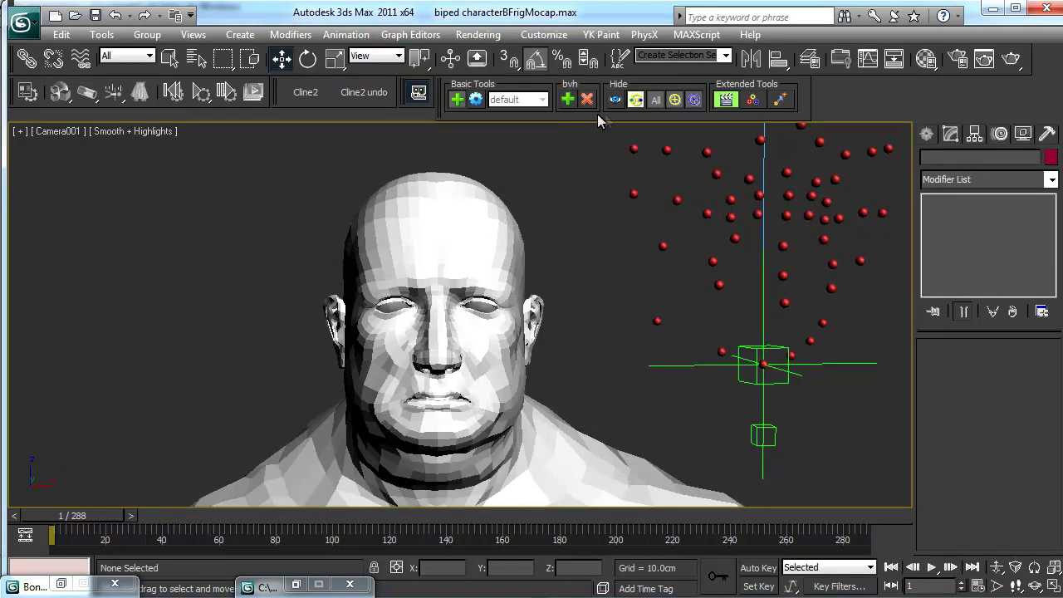
Unhide the face rig, keeping Eyes Splines, eye controls and Soft Points hidden in BonyFace
left_click(656, 100)
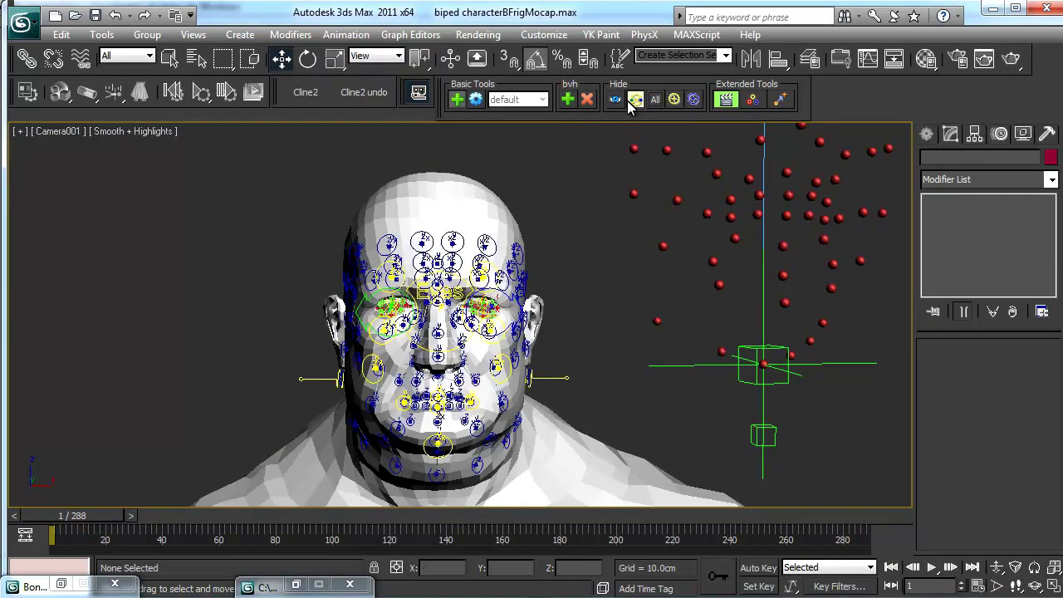
left_click(634, 99)
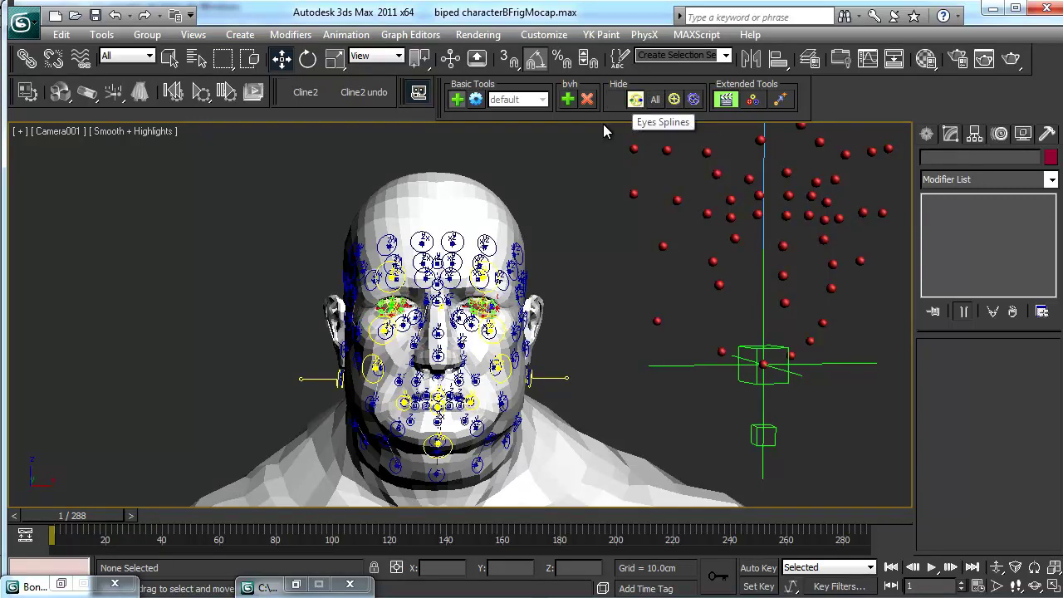
left_click(61, 584)
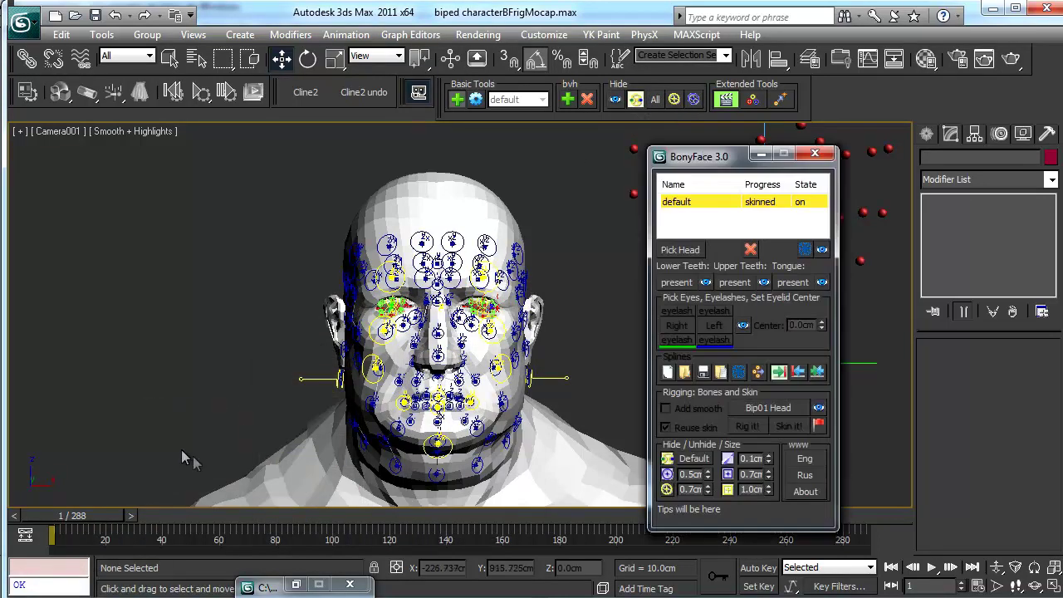
left_click(728, 473)
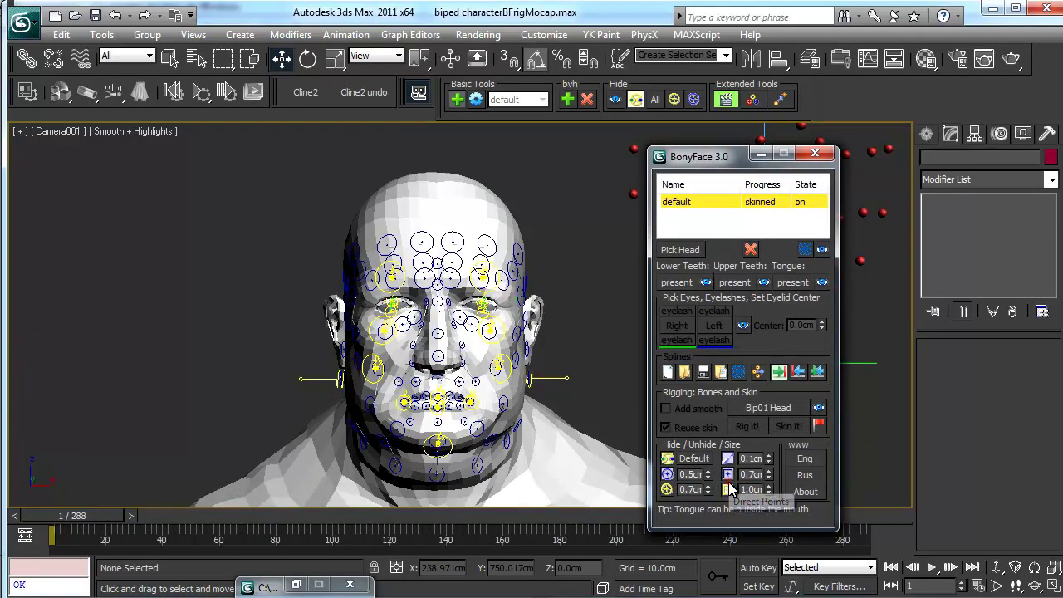
left_click(728, 489)
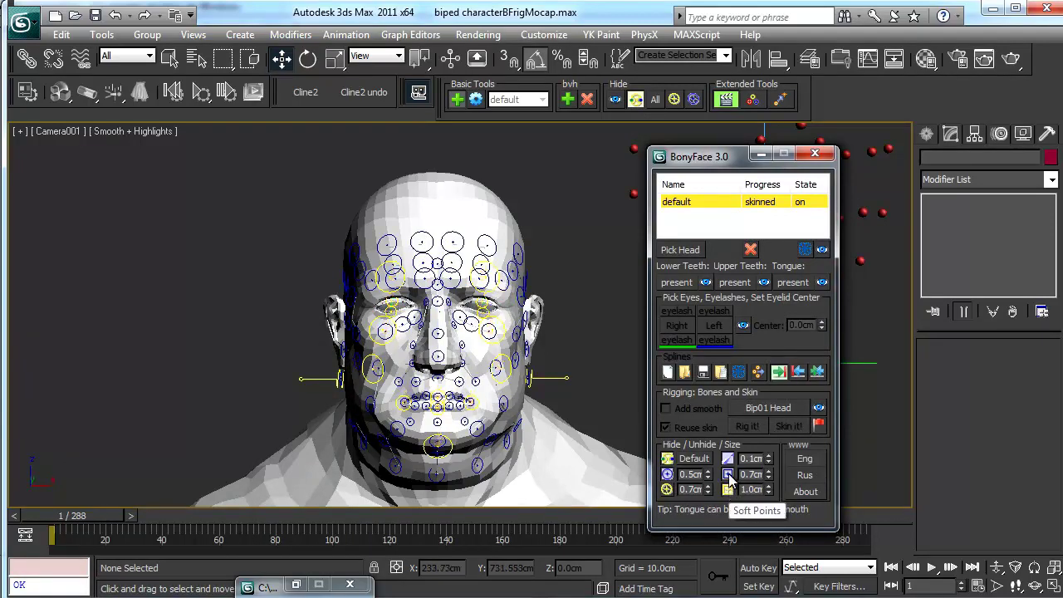
left_click(761, 153)
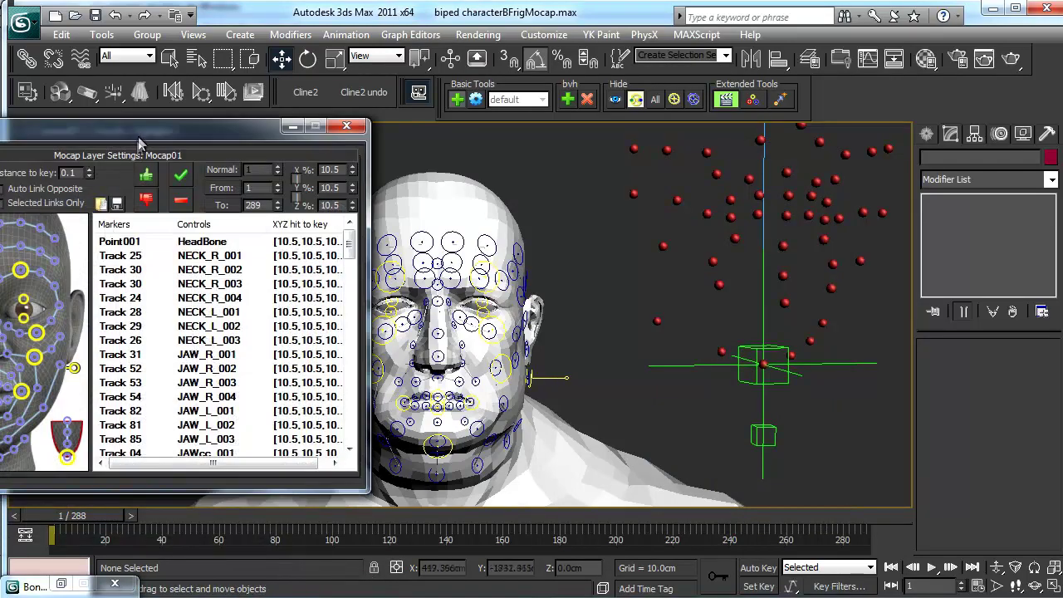
Close the mocap layer settings and move the layer controls window off the head
left_click_drag(140, 144, 721, 228)
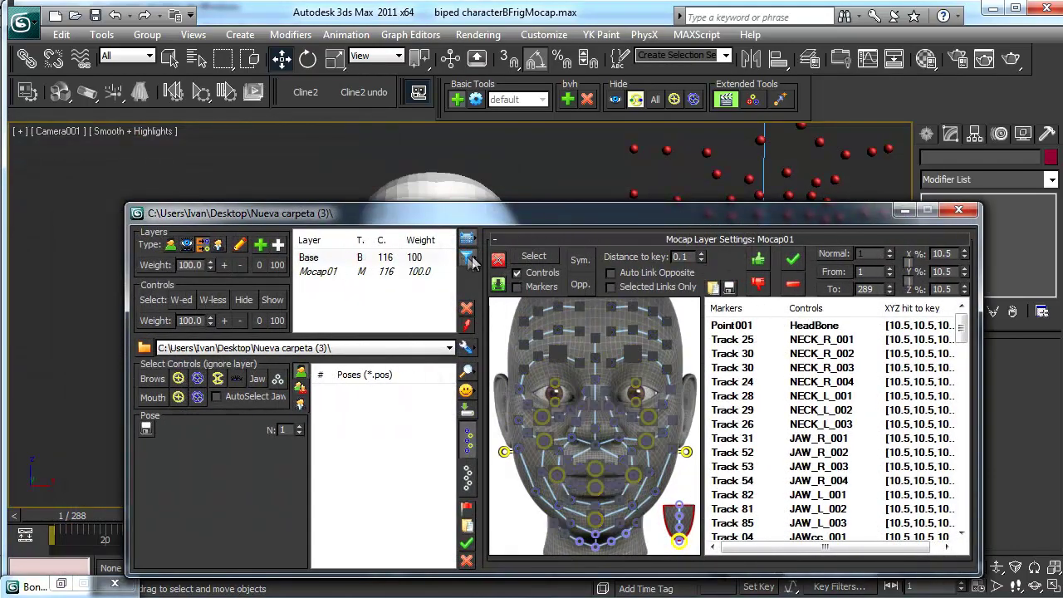
left_click(498, 259)
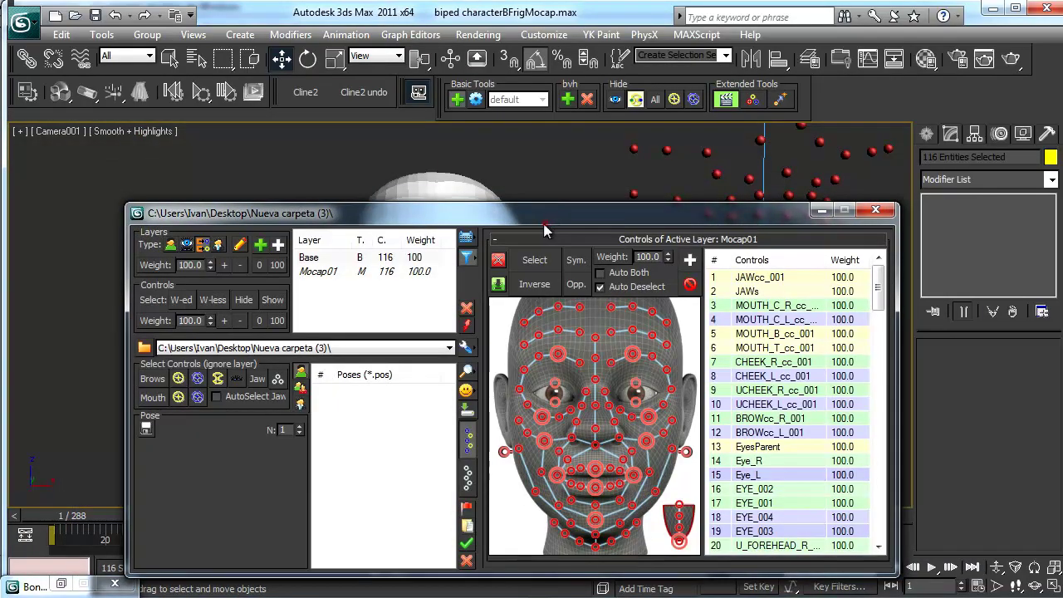
mouse_move(565, 219)
left_mouse_down()
mouse_move(280, 224)
mouse_move(182, 298)
left_mouse_up()
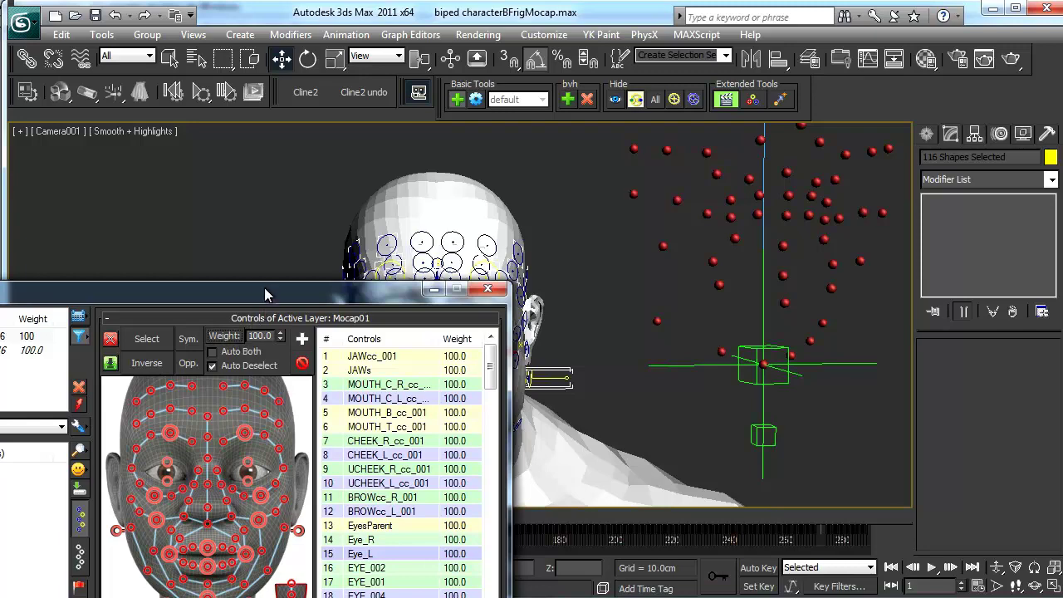
left_click_drag(266, 295, 92, 129)
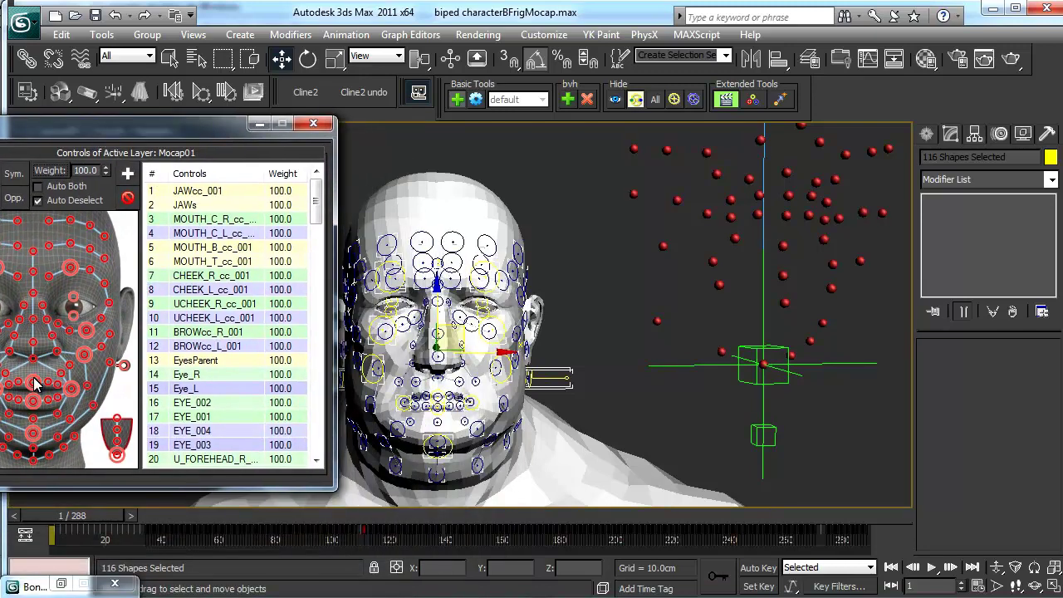
Add the upper and lower lip controls one by one until 15 shapes are selected
left_click(33, 383)
left_click(22, 383, "ctrl")
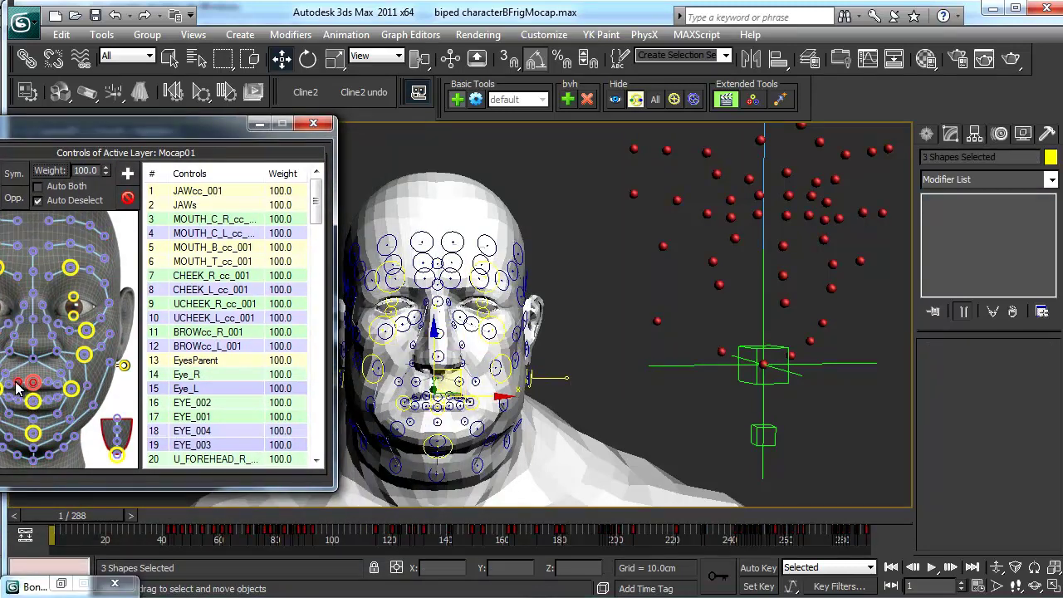
left_click(7, 384, "ctrl")
left_click(4, 386, "ctrl")
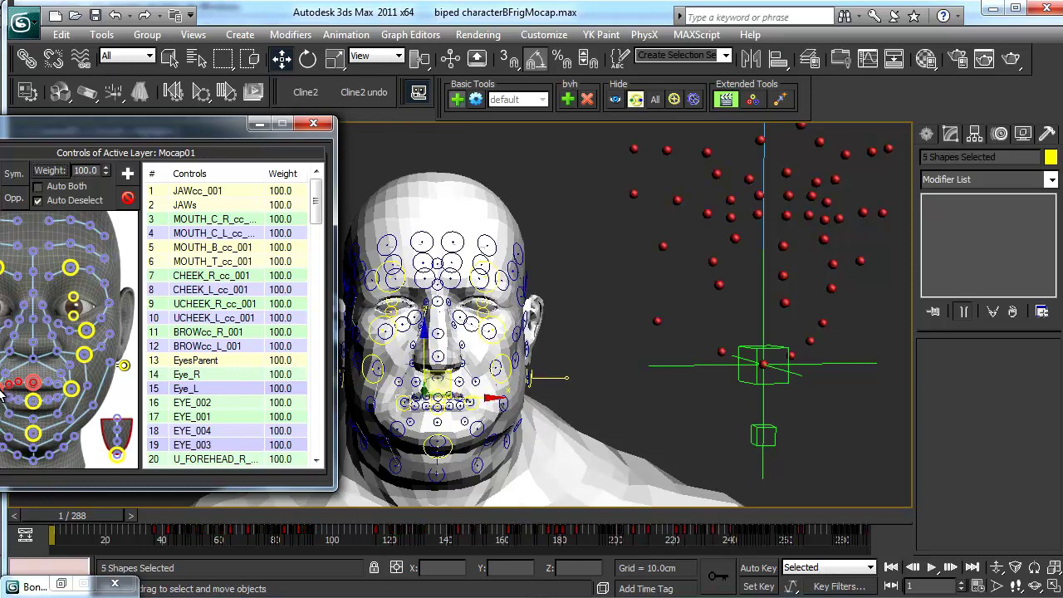
left_click(6, 396, "ctrl")
left_click(16, 398, "ctrl")
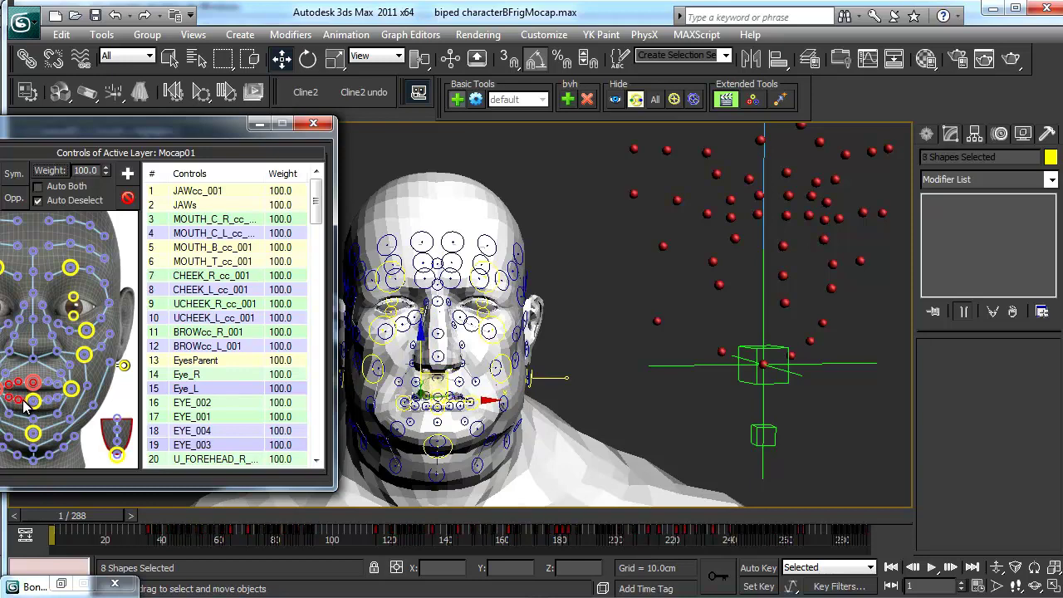
left_click(31, 404, "ctrl")
left_click(46, 399, "ctrl")
left_click(48, 385, "ctrl")
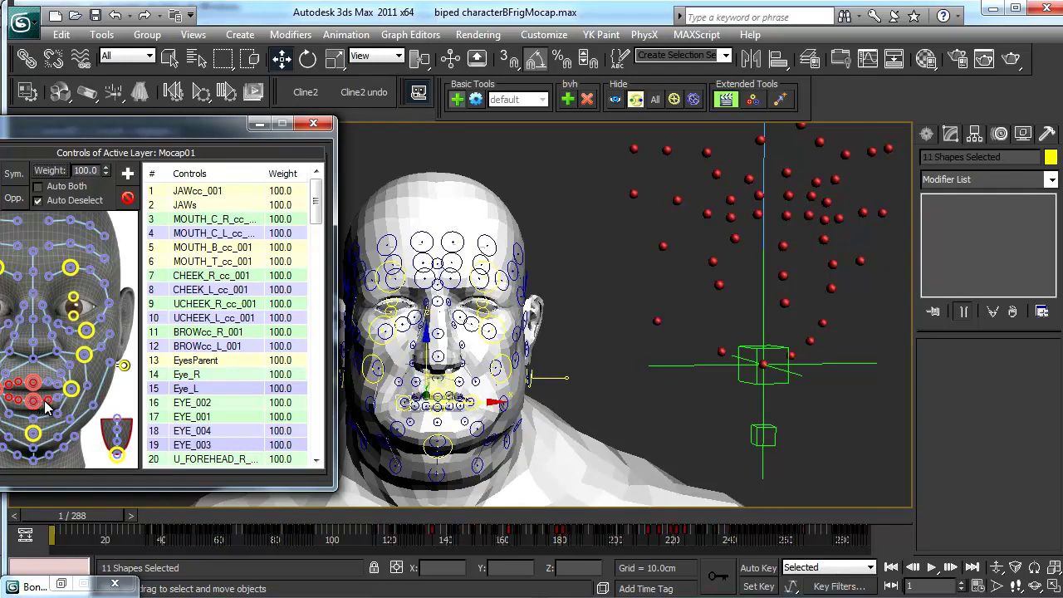
left_click(60, 385, "ctrl")
left_click(72, 390, "ctrl")
left_click(56, 387, "ctrl")
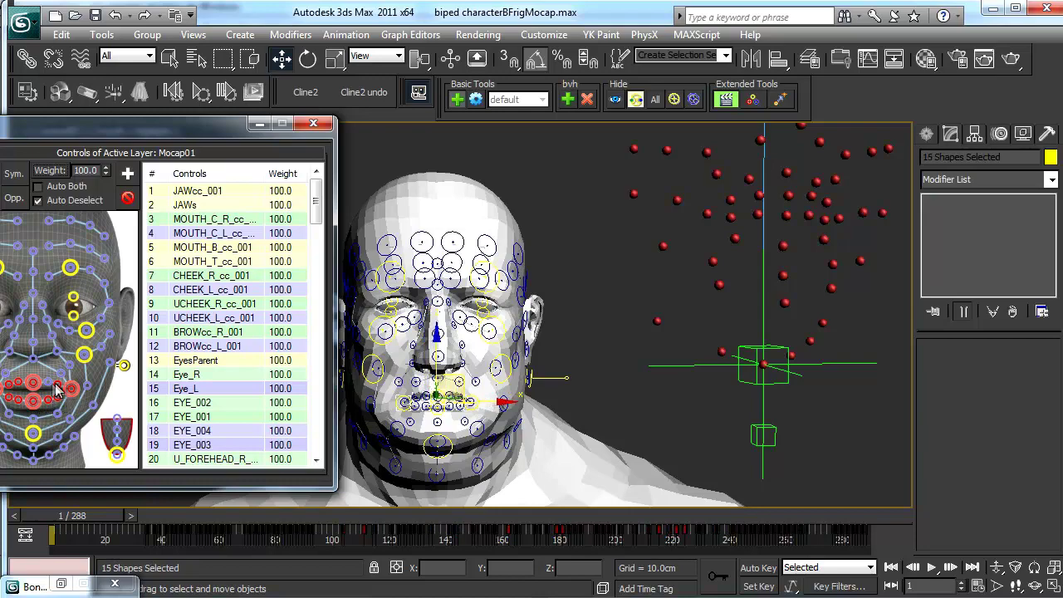
At frame 57, lower the Mocap01 layer weight of the face controls to 95.7
left_click_drag(109, 520, 232, 519)
key("w")
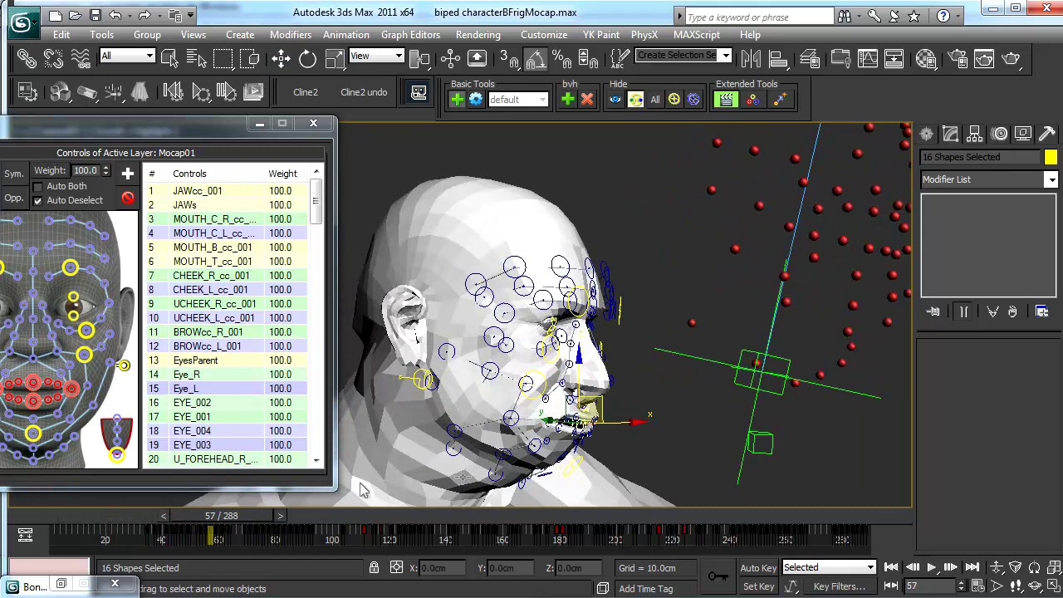
left_click_drag(107, 173, 107, 193)
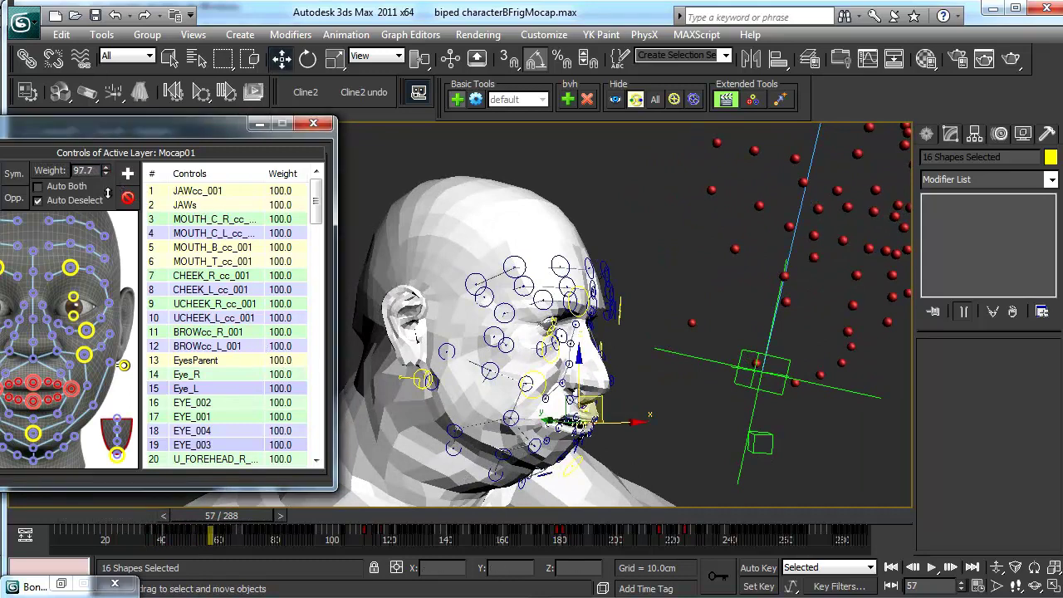
left_click(48, 171)
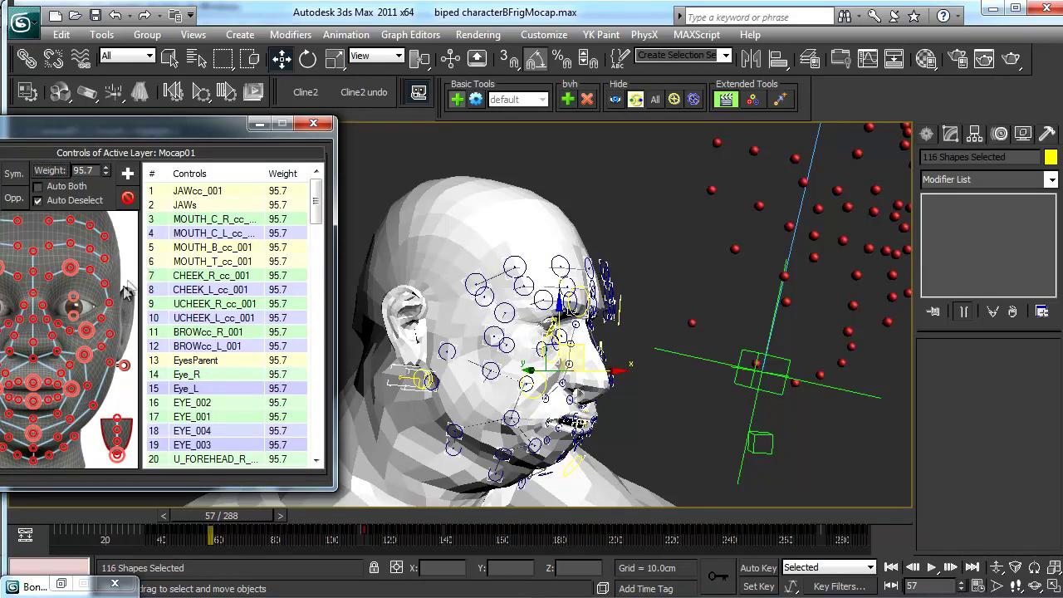
Select the upper and lower lip controls, give the mouth controls 76.5 weight, then reselect all
left_click(73, 388)
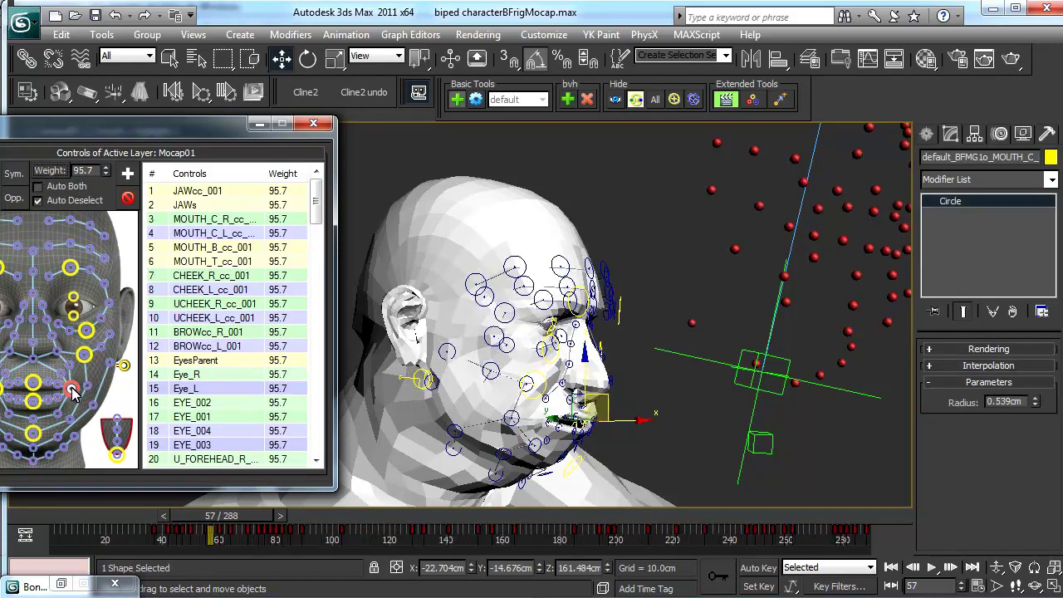
left_click(55, 389, "ctrl")
left_click(46, 383, "ctrl")
left_click(32, 382, "ctrl")
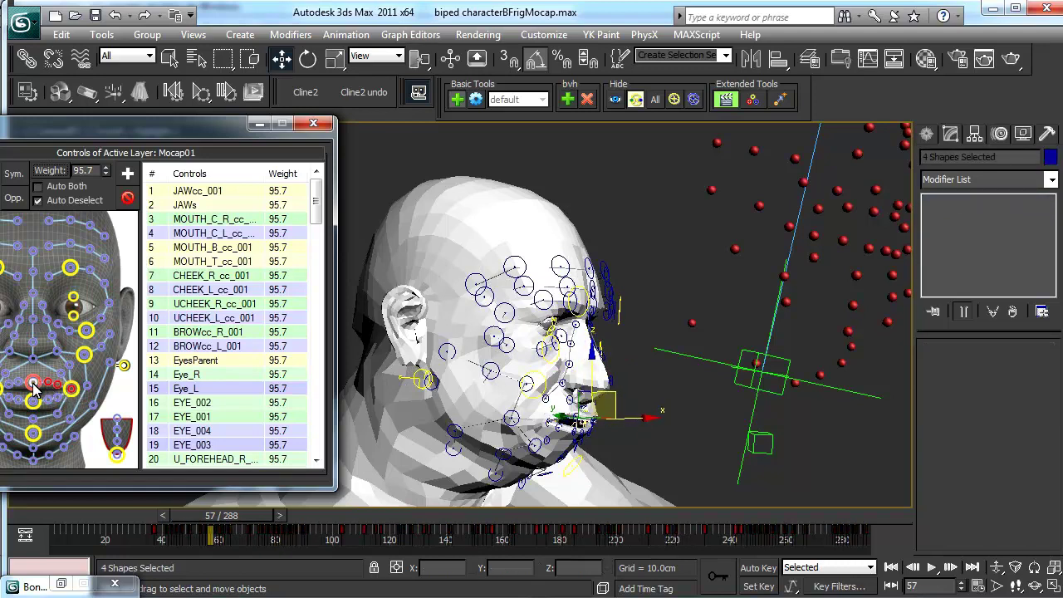
left_click(19, 382, "ctrl")
left_click(7, 383, "ctrl")
left_click(1, 384, "ctrl")
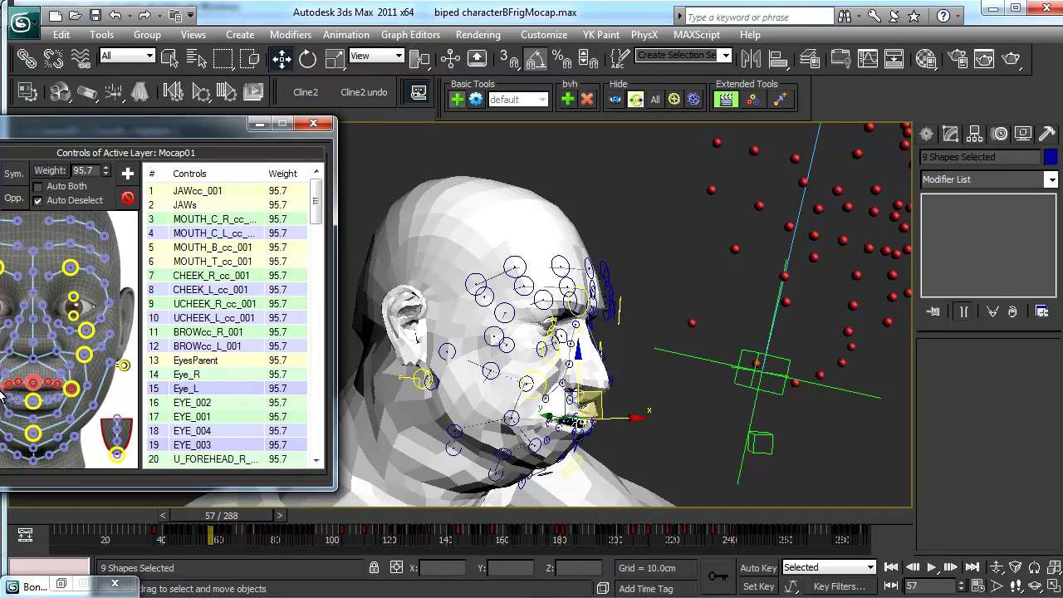
left_click(7, 397, "ctrl")
left_click(18, 397, "ctrl")
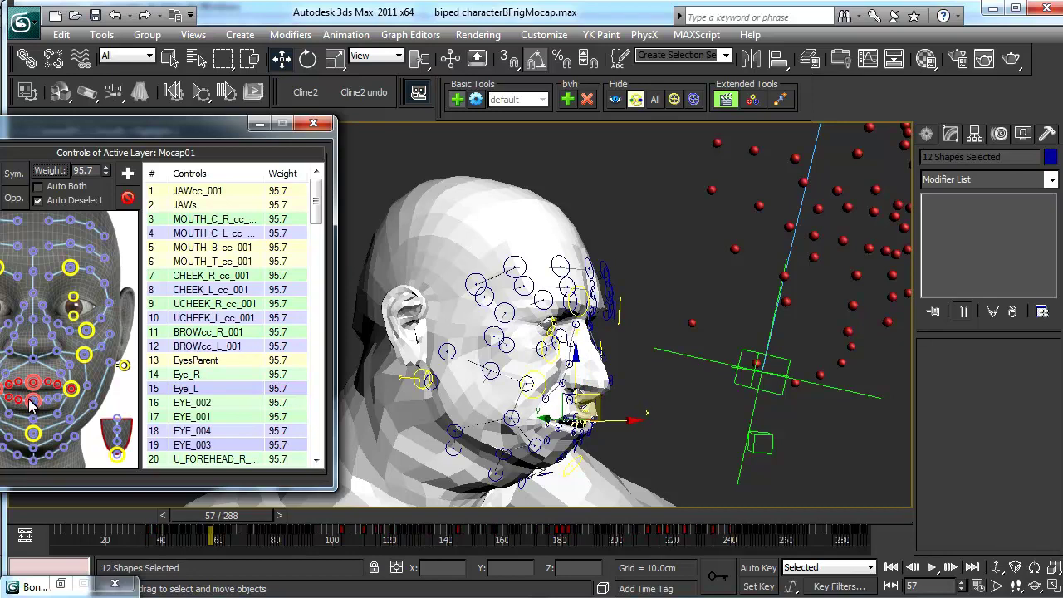
left_click(45, 399, "ctrl")
left_click(58, 397, "ctrl")
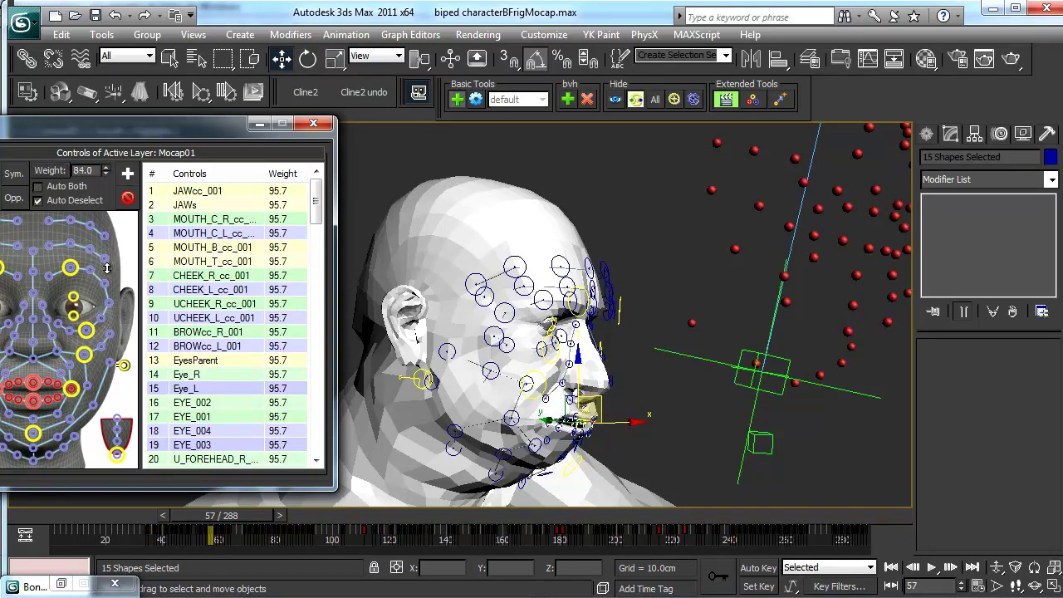
key("ctrl+a")
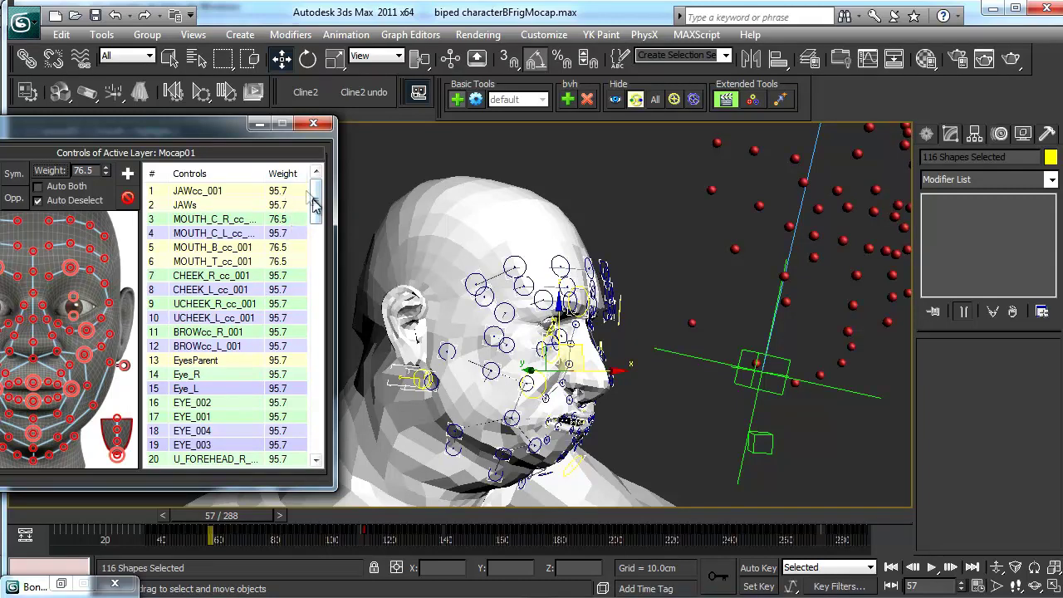
Deselect, play the reweighted face animation back to frame 1, and hide all face control shapes
left_click(259, 124)
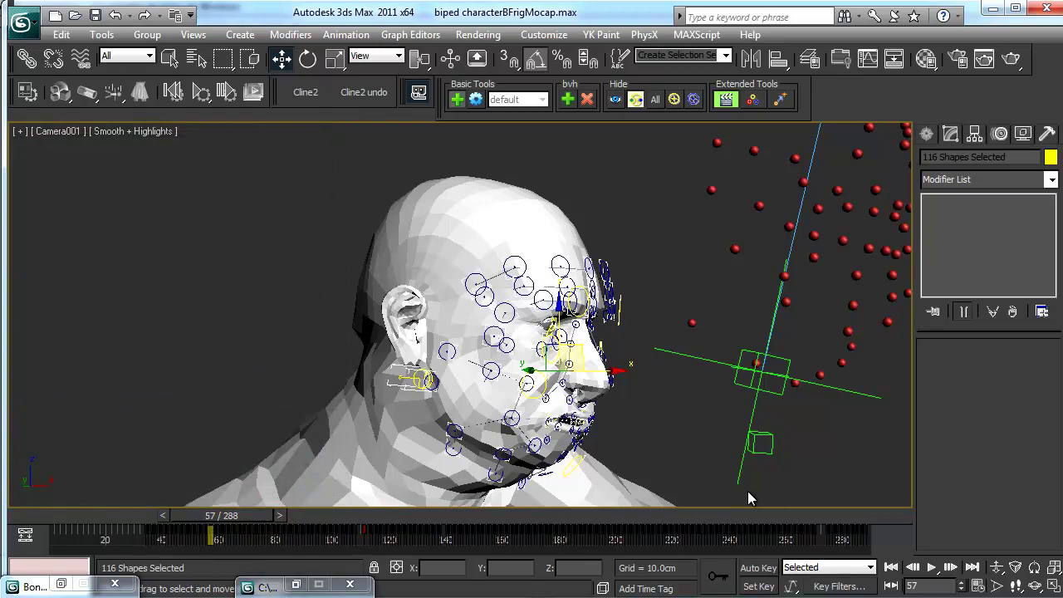
left_click(750, 472)
left_click(890, 567)
left_click(931, 568)
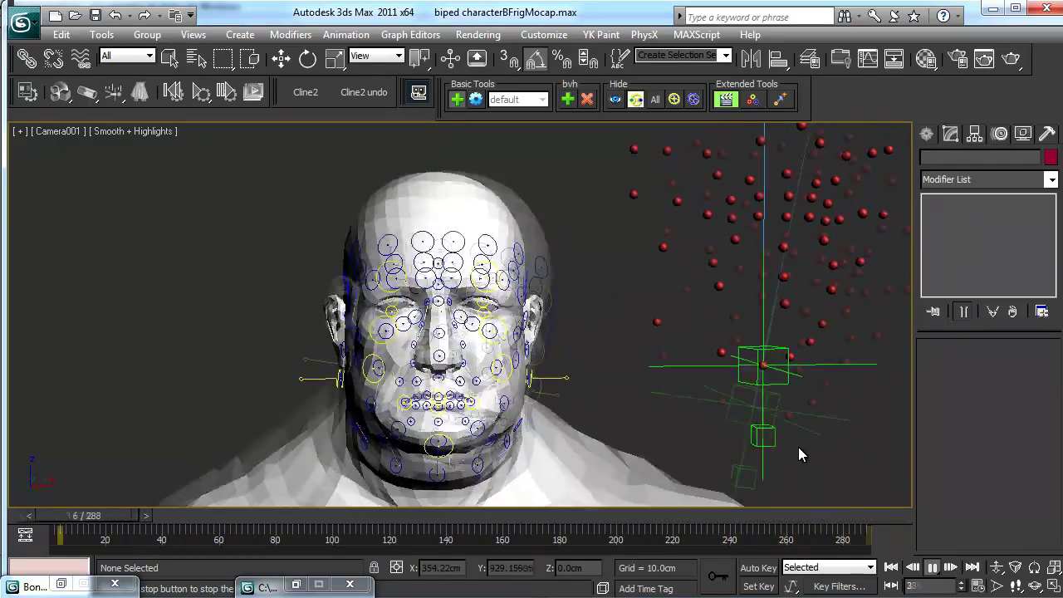
left_click(933, 573)
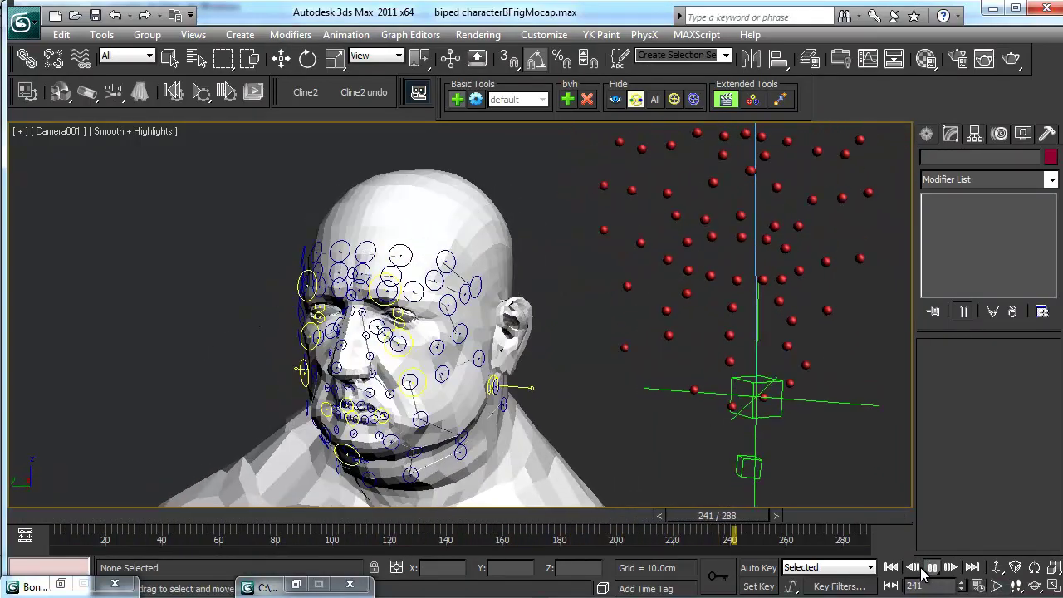
left_click(890, 567)
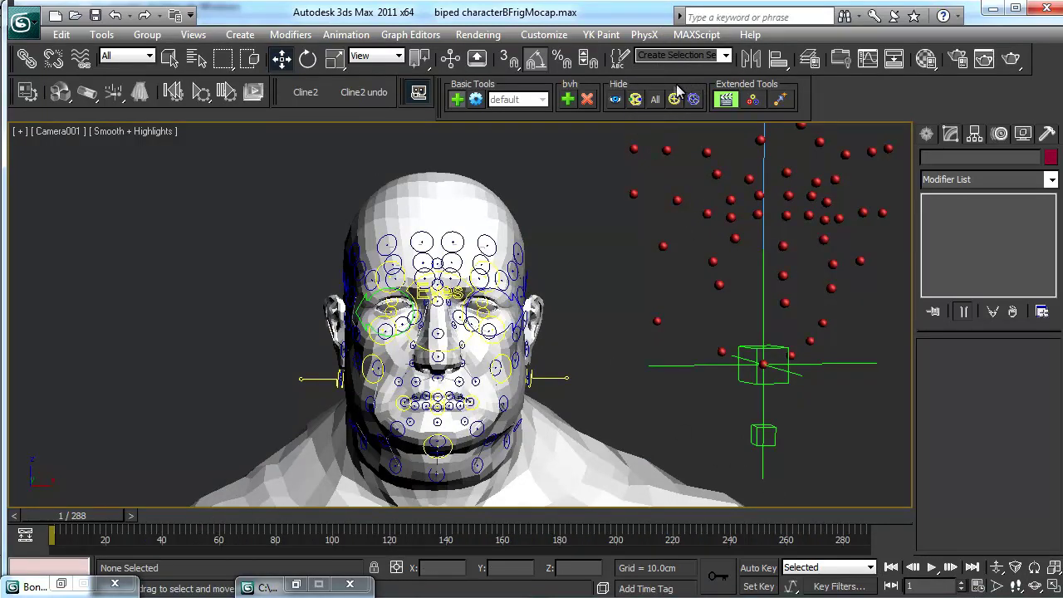
left_click(654, 100)
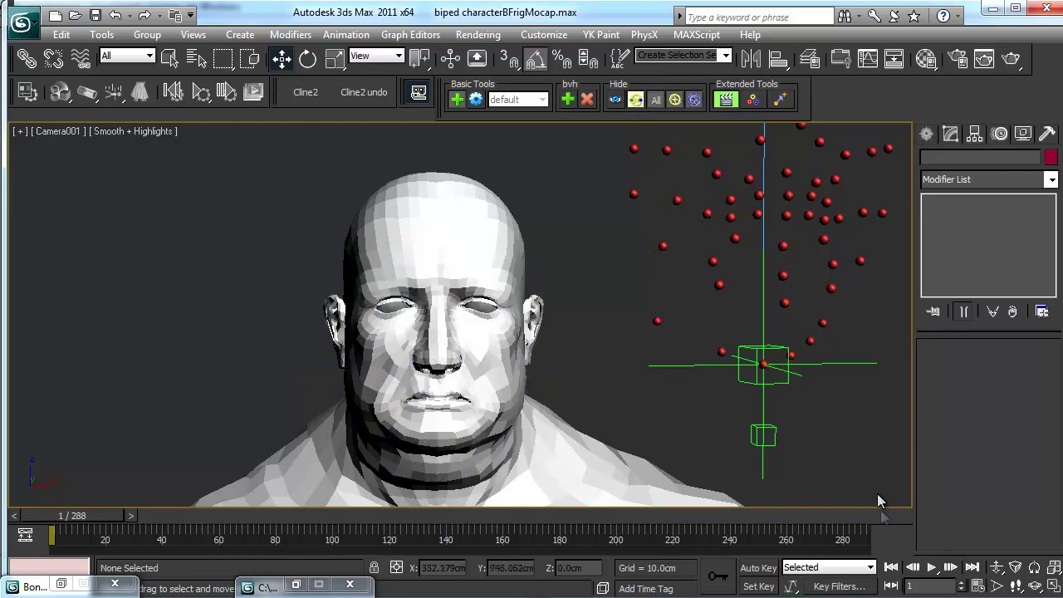
Play the animation, then frame the whole figure from the front in Perspective at frame 1
left_click(929, 570)
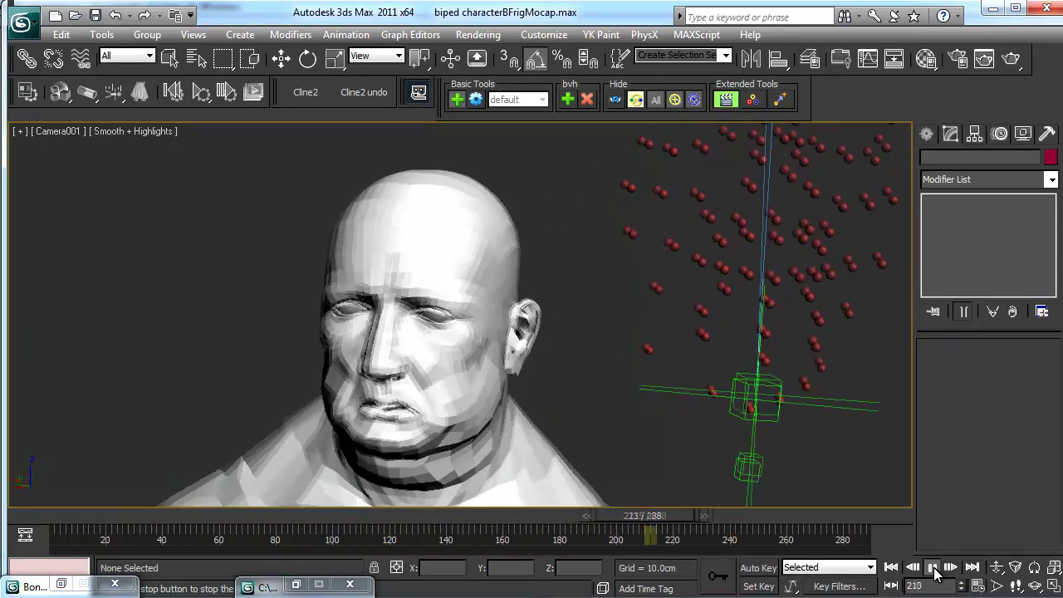
left_click(932, 568)
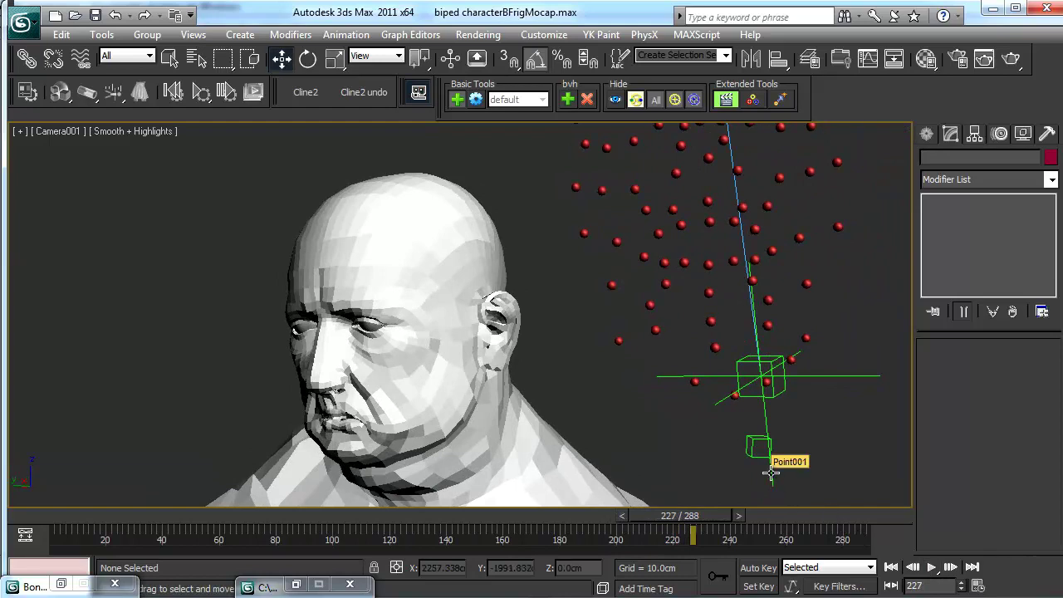
key("p")
scroll(659, 377, "down", 5)
middle_click_drag(669, 387, 750, 371)
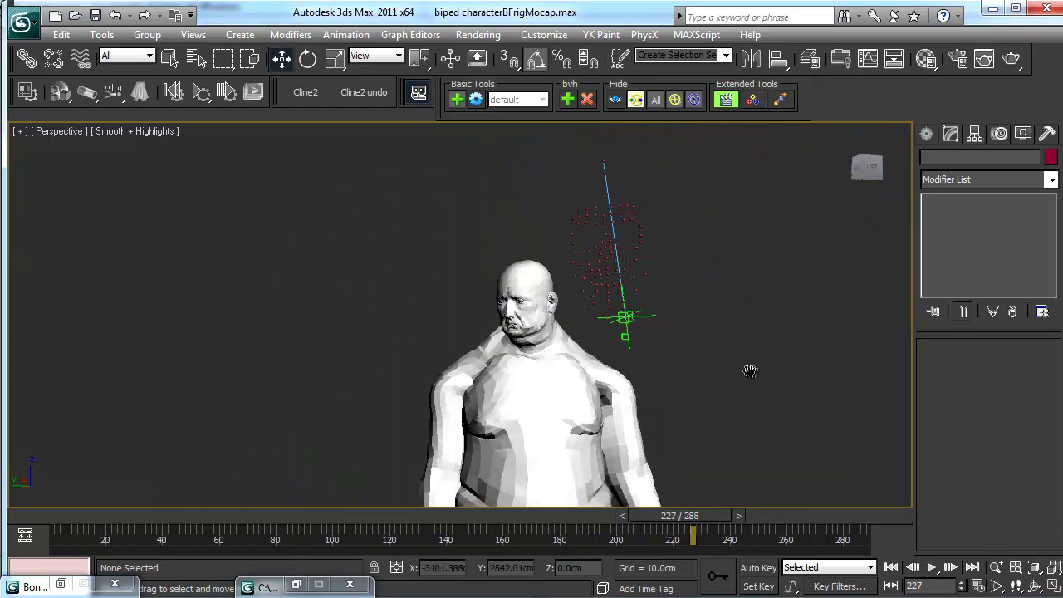
left_click(891, 568)
middle_click_drag(582, 374, 534, 395, "alt")
scroll(619, 403, "down", 5)
middle_click_drag(619, 403, 616, 404, "alt")
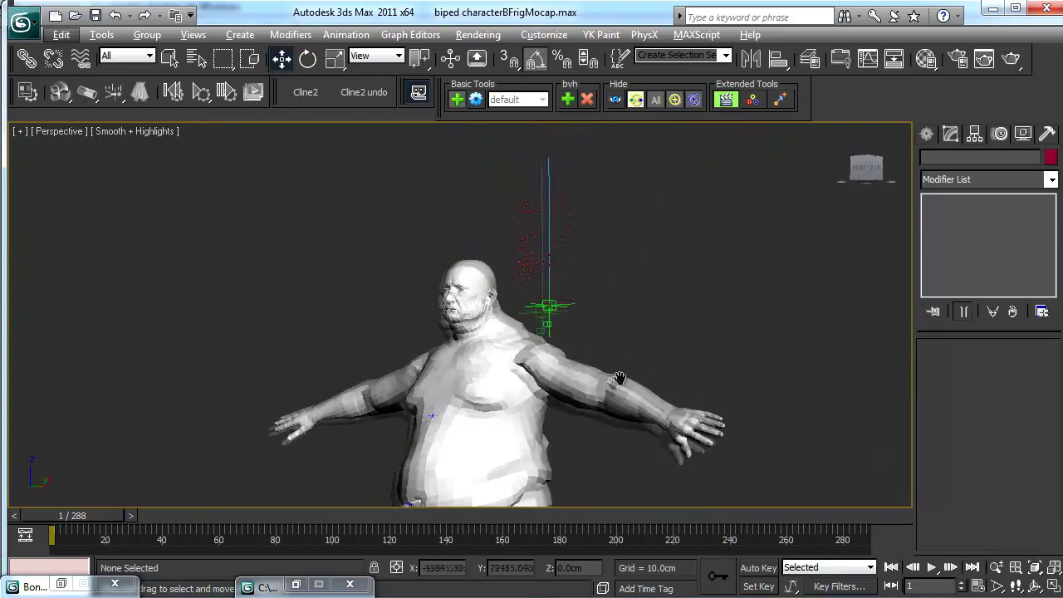
Play the full-body animation, switch to Camera001, stop, and restore the Mocap01 controls window
left_click(932, 567)
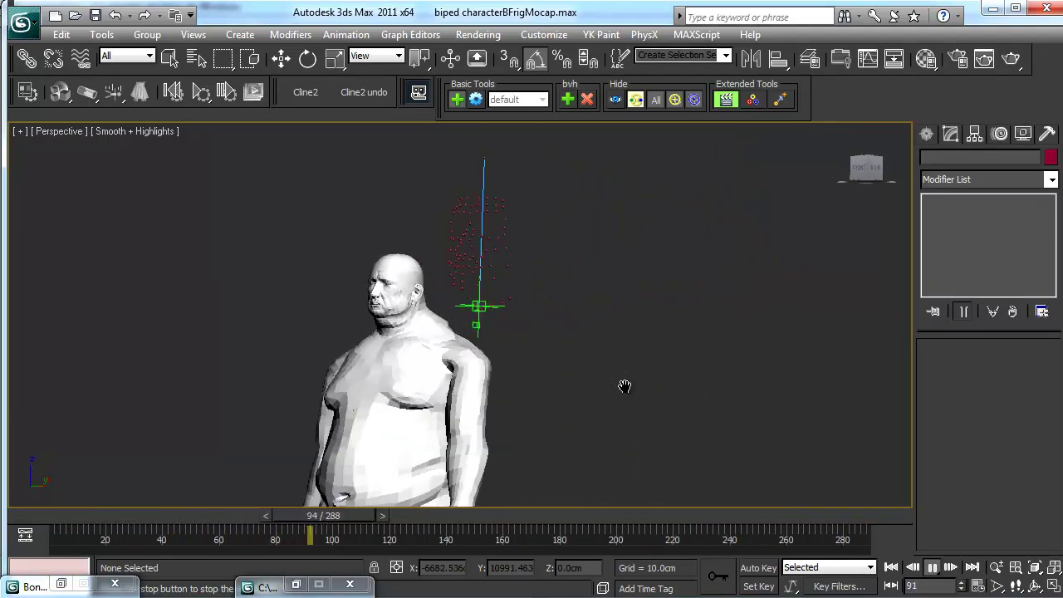
key("c")
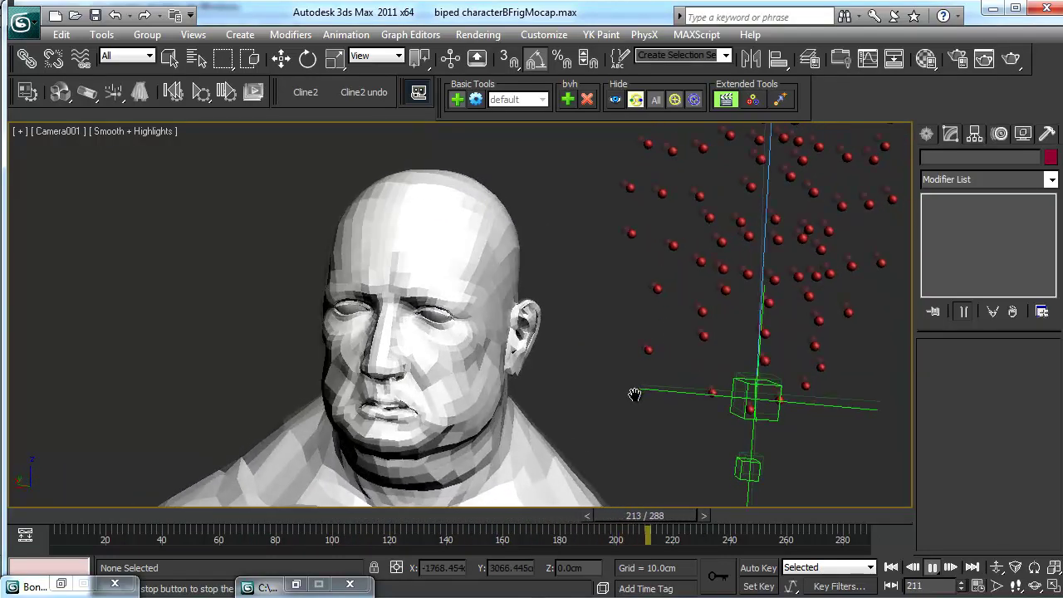
left_click(932, 567)
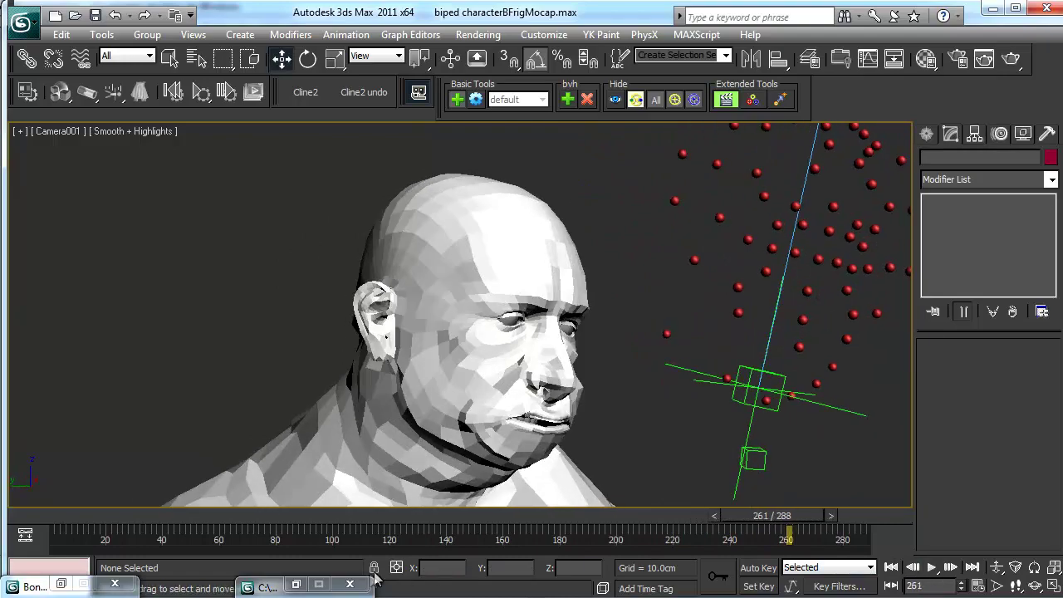
left_click(297, 584)
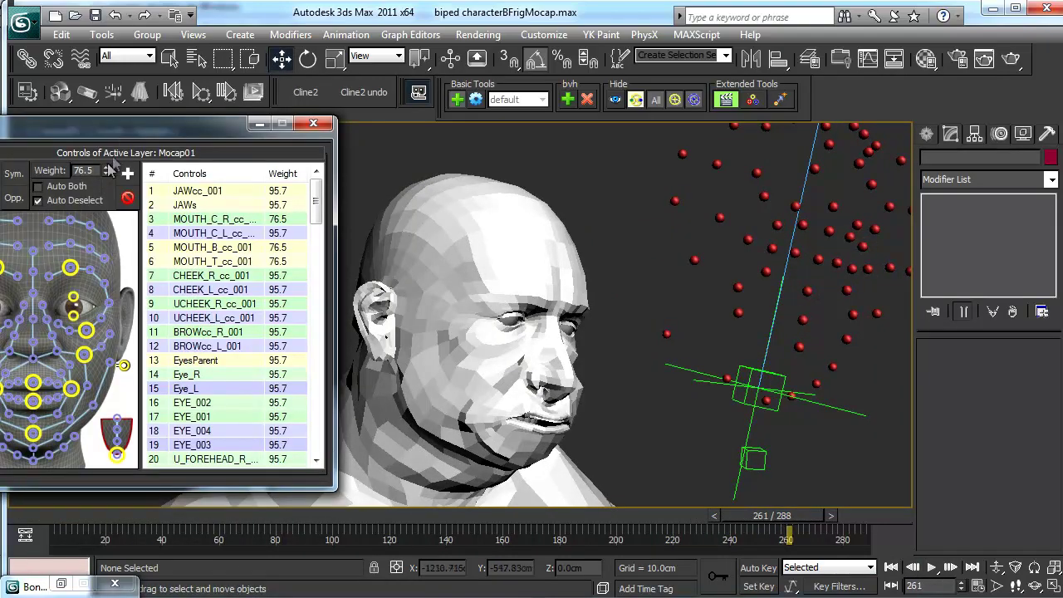
Move the Mocap01 layers window aside, minimize it, and play the face animation through Camera001
left_click_drag(108, 140, 667, 145)
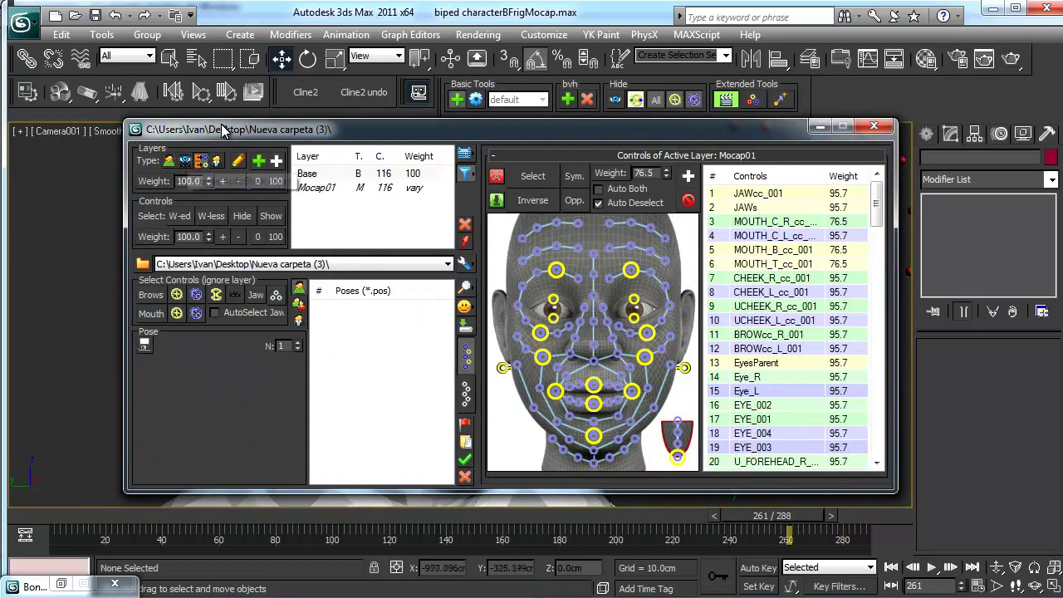
left_click_drag(226, 130, 483, 382)
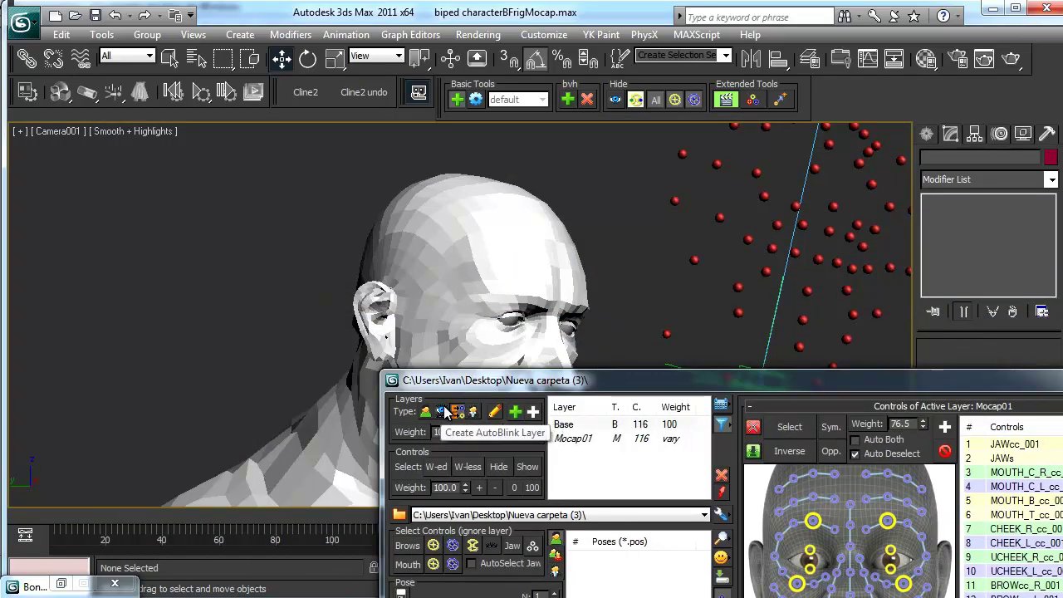
left_click_drag(512, 380, 441, 377)
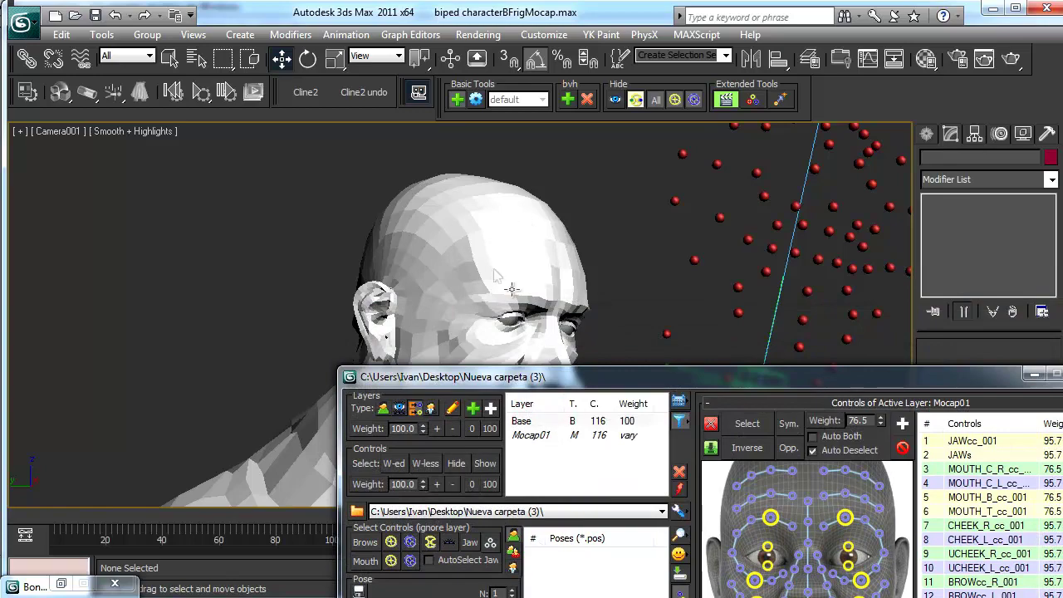
left_click_drag(642, 383, 353, 260)
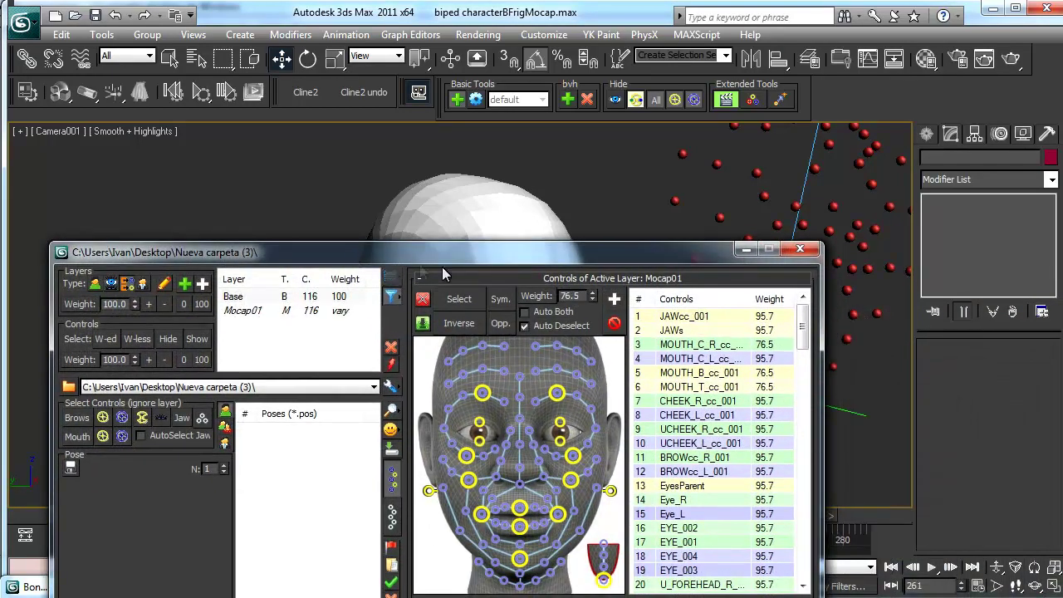
left_click(745, 249)
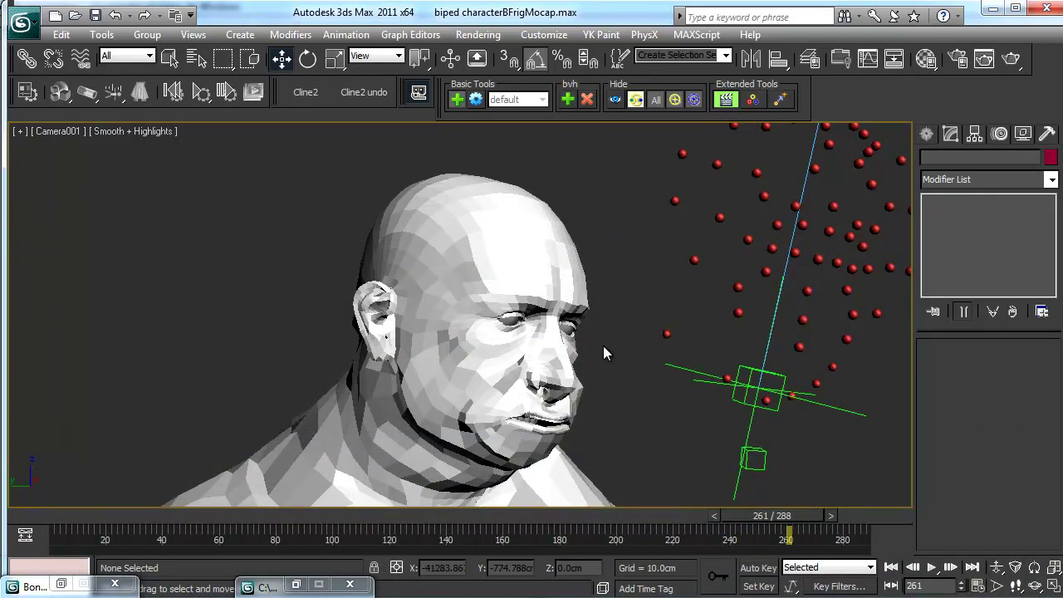
left_click(940, 568)
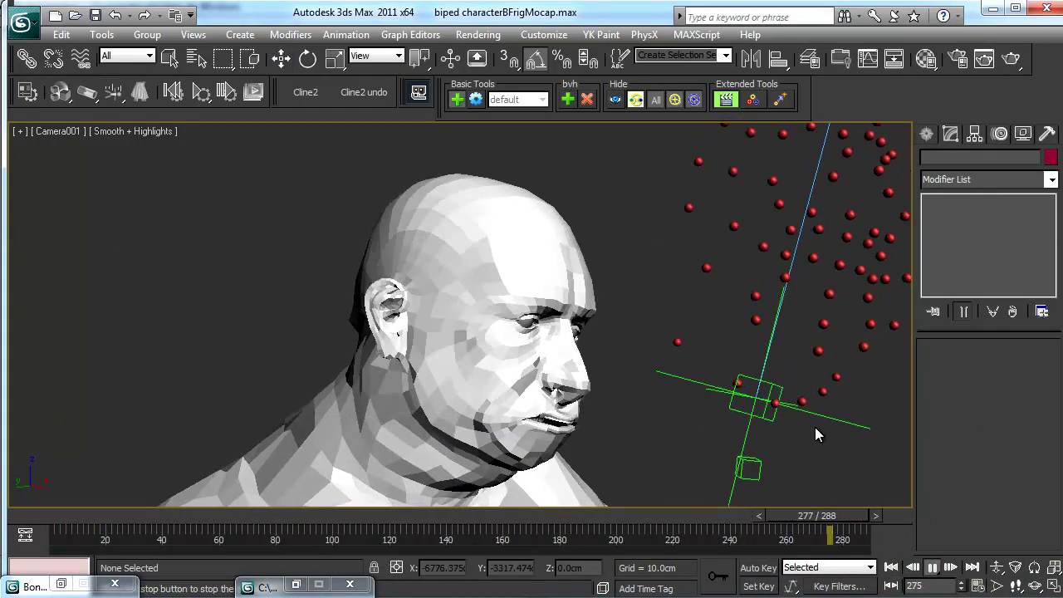